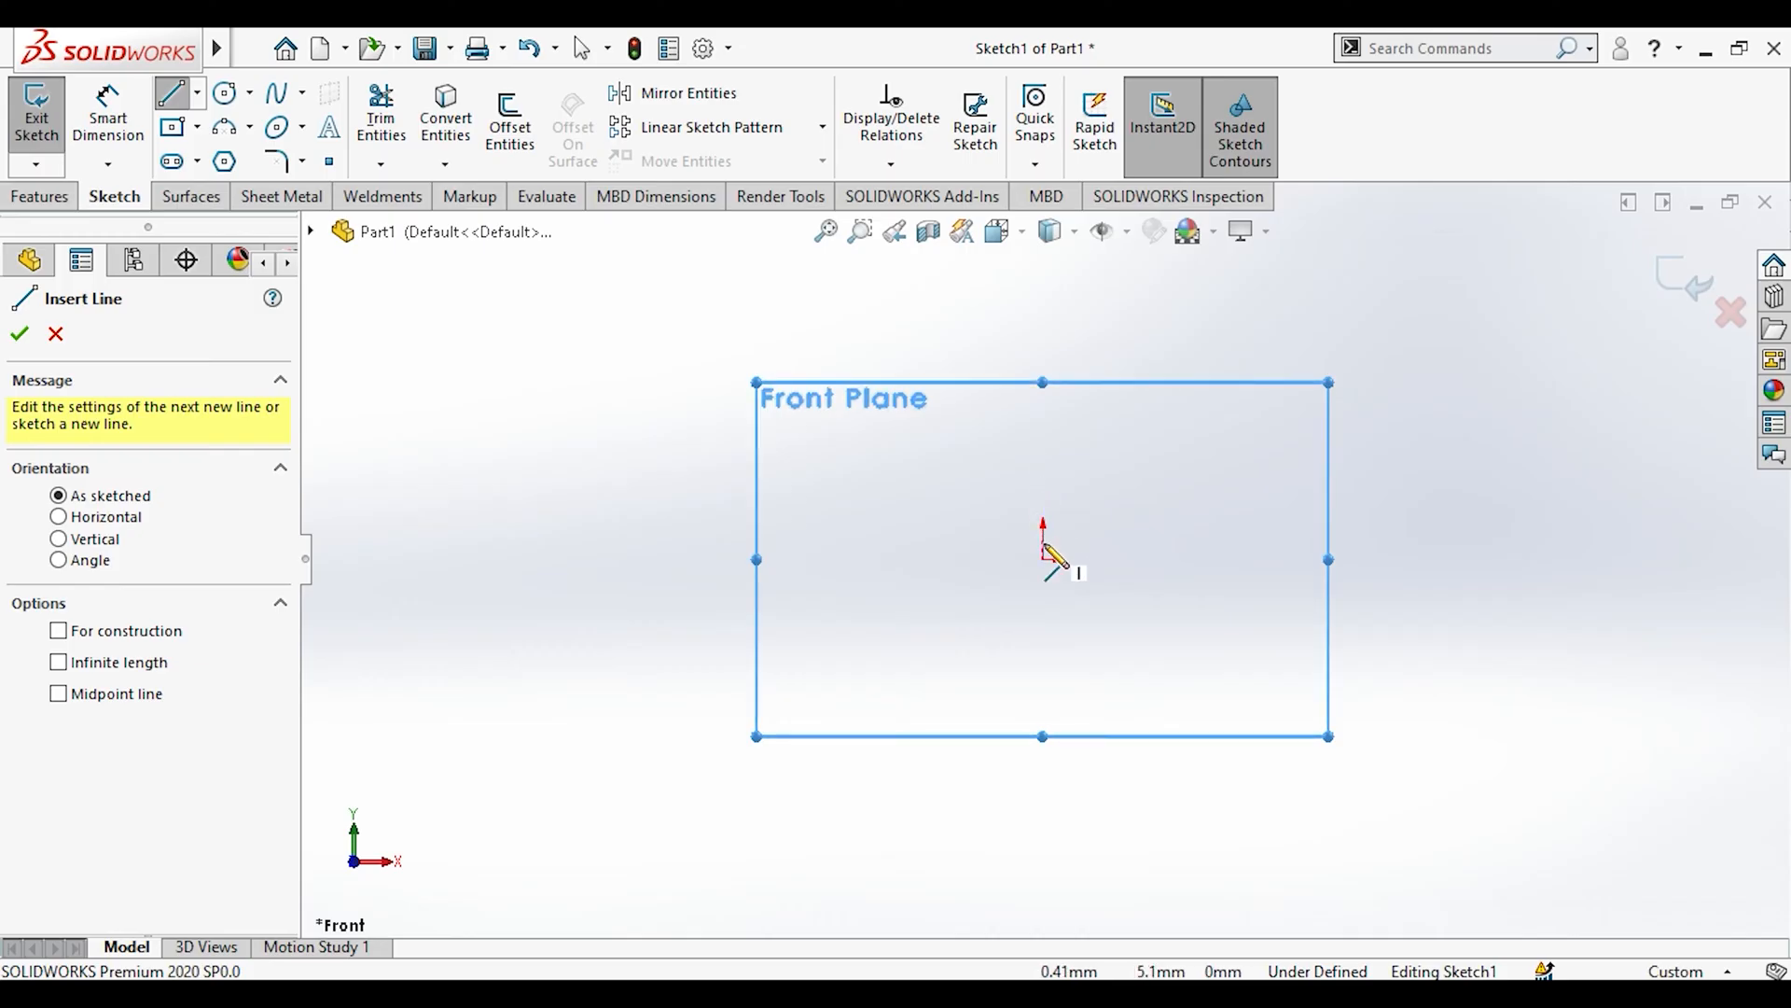
# Sketch a vertical line about 81 mm long up from the origin, followed by a short horizontal line from its upper end.
pyautogui.click(1043, 560)
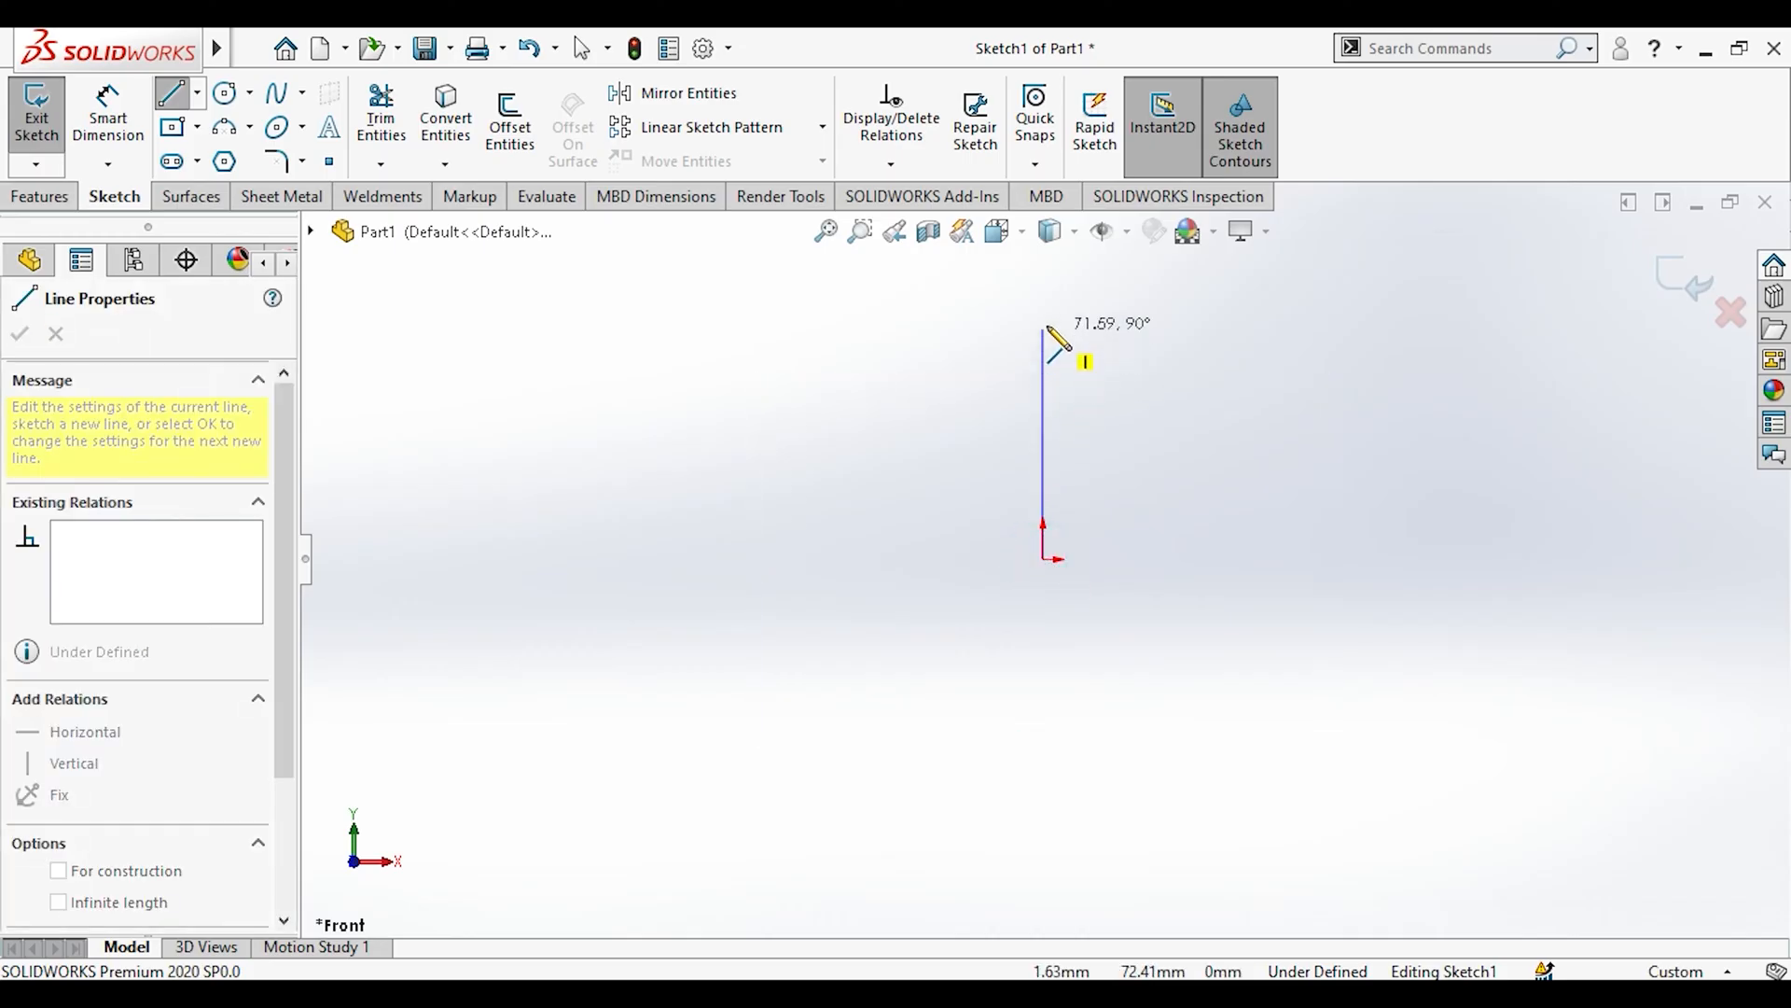
pyautogui.click(1044, 299)
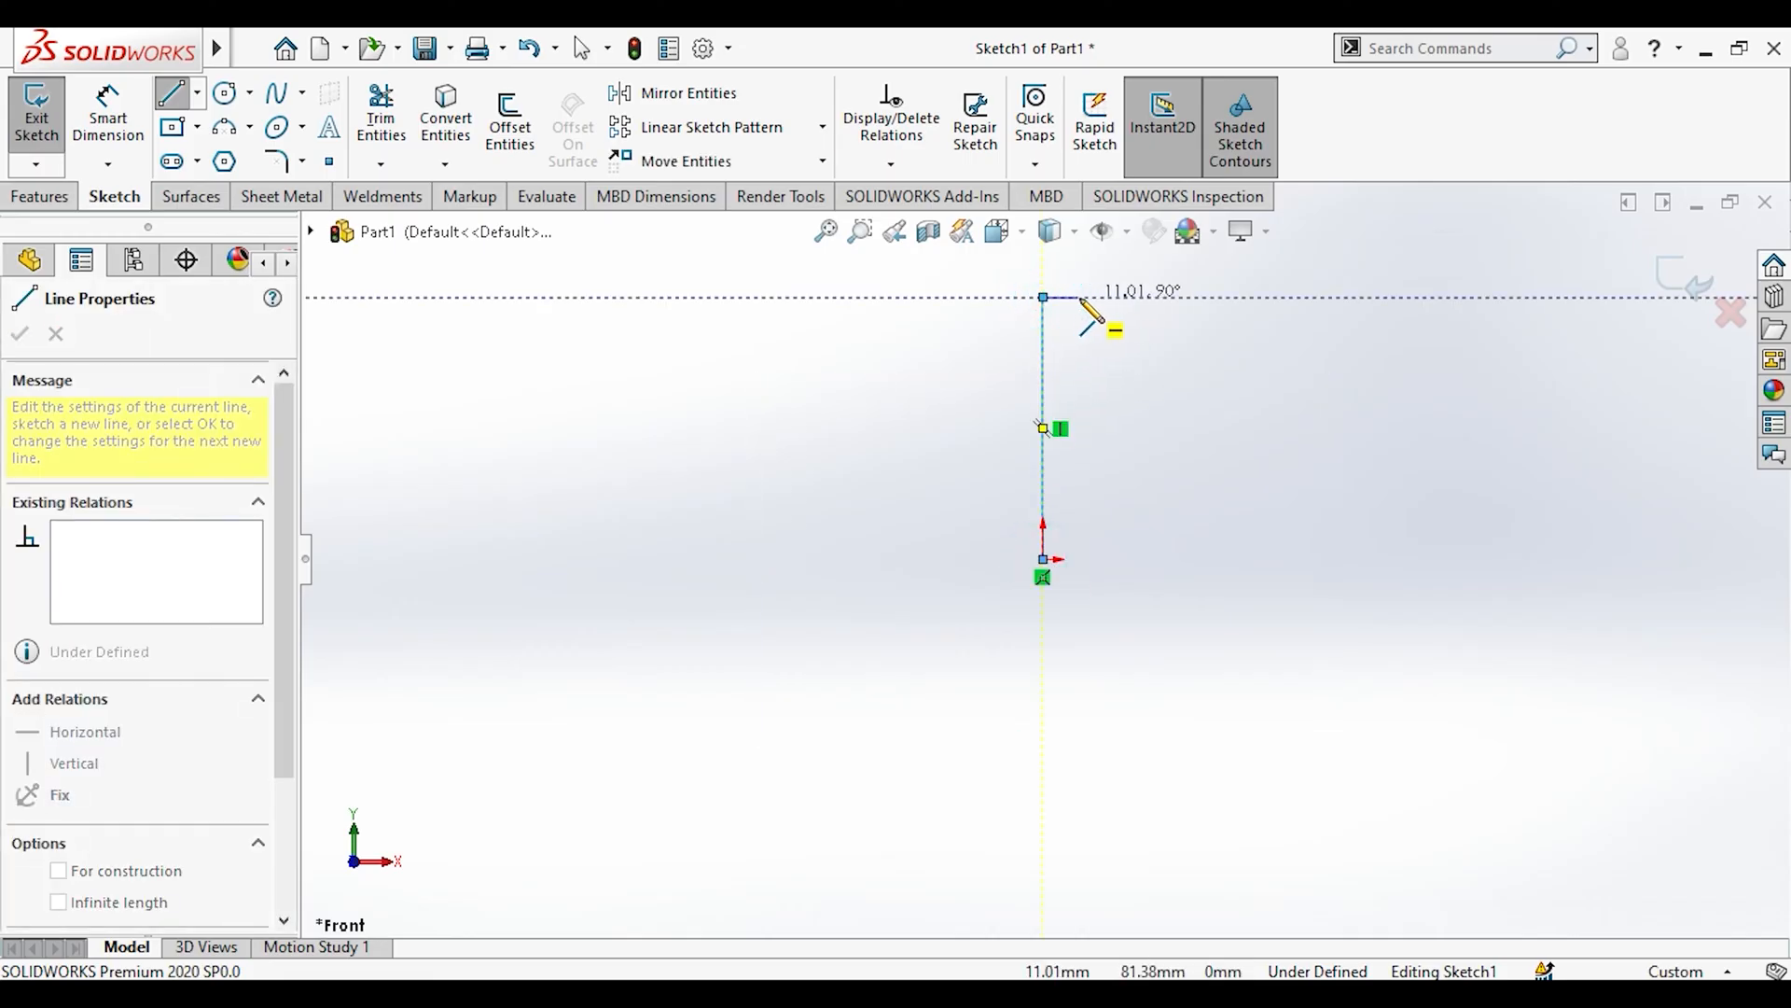
pyautogui.click(1095, 299)
pyautogui.press('Escape')
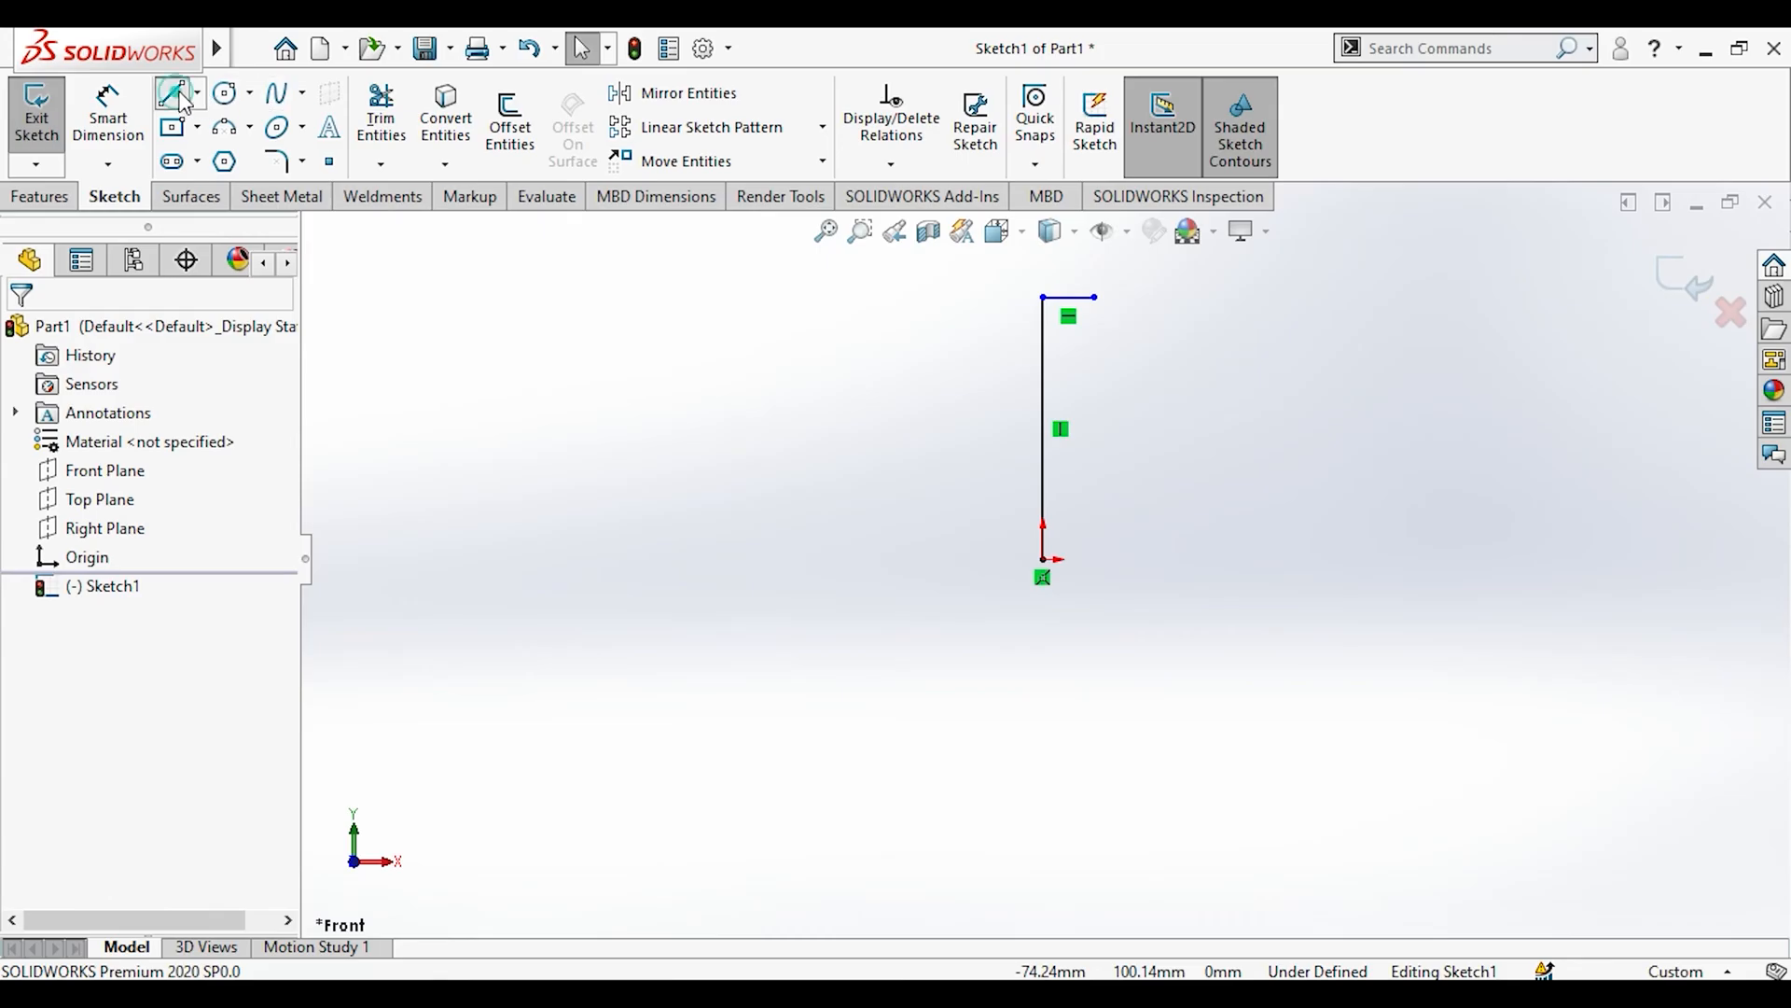
# Sketch a horizontal base line about 80 mm long from the origin, on the same side as the short upper line.
pyautogui.click(174, 93)
pyautogui.click(1043, 560)
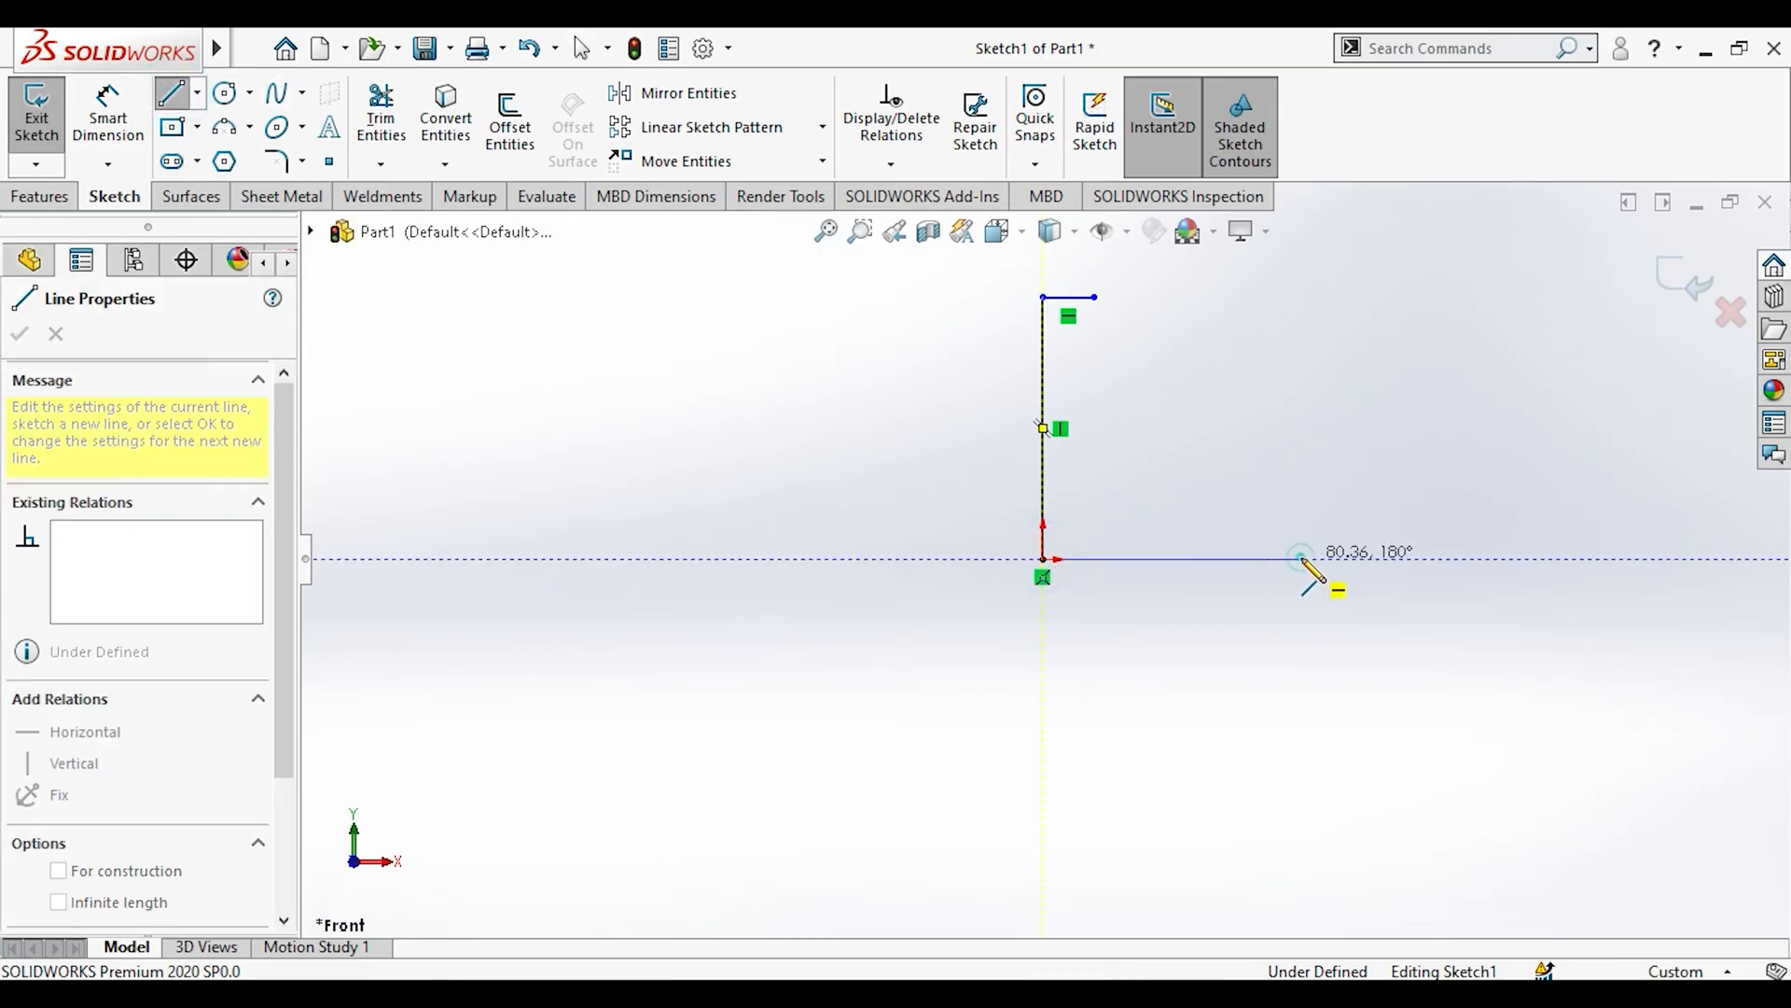
pyautogui.click(1302, 559)
pyautogui.press('Escape')
pyautogui.scroll(2, 1020, 410)
pyautogui.scroll(-2, 1042, 364)
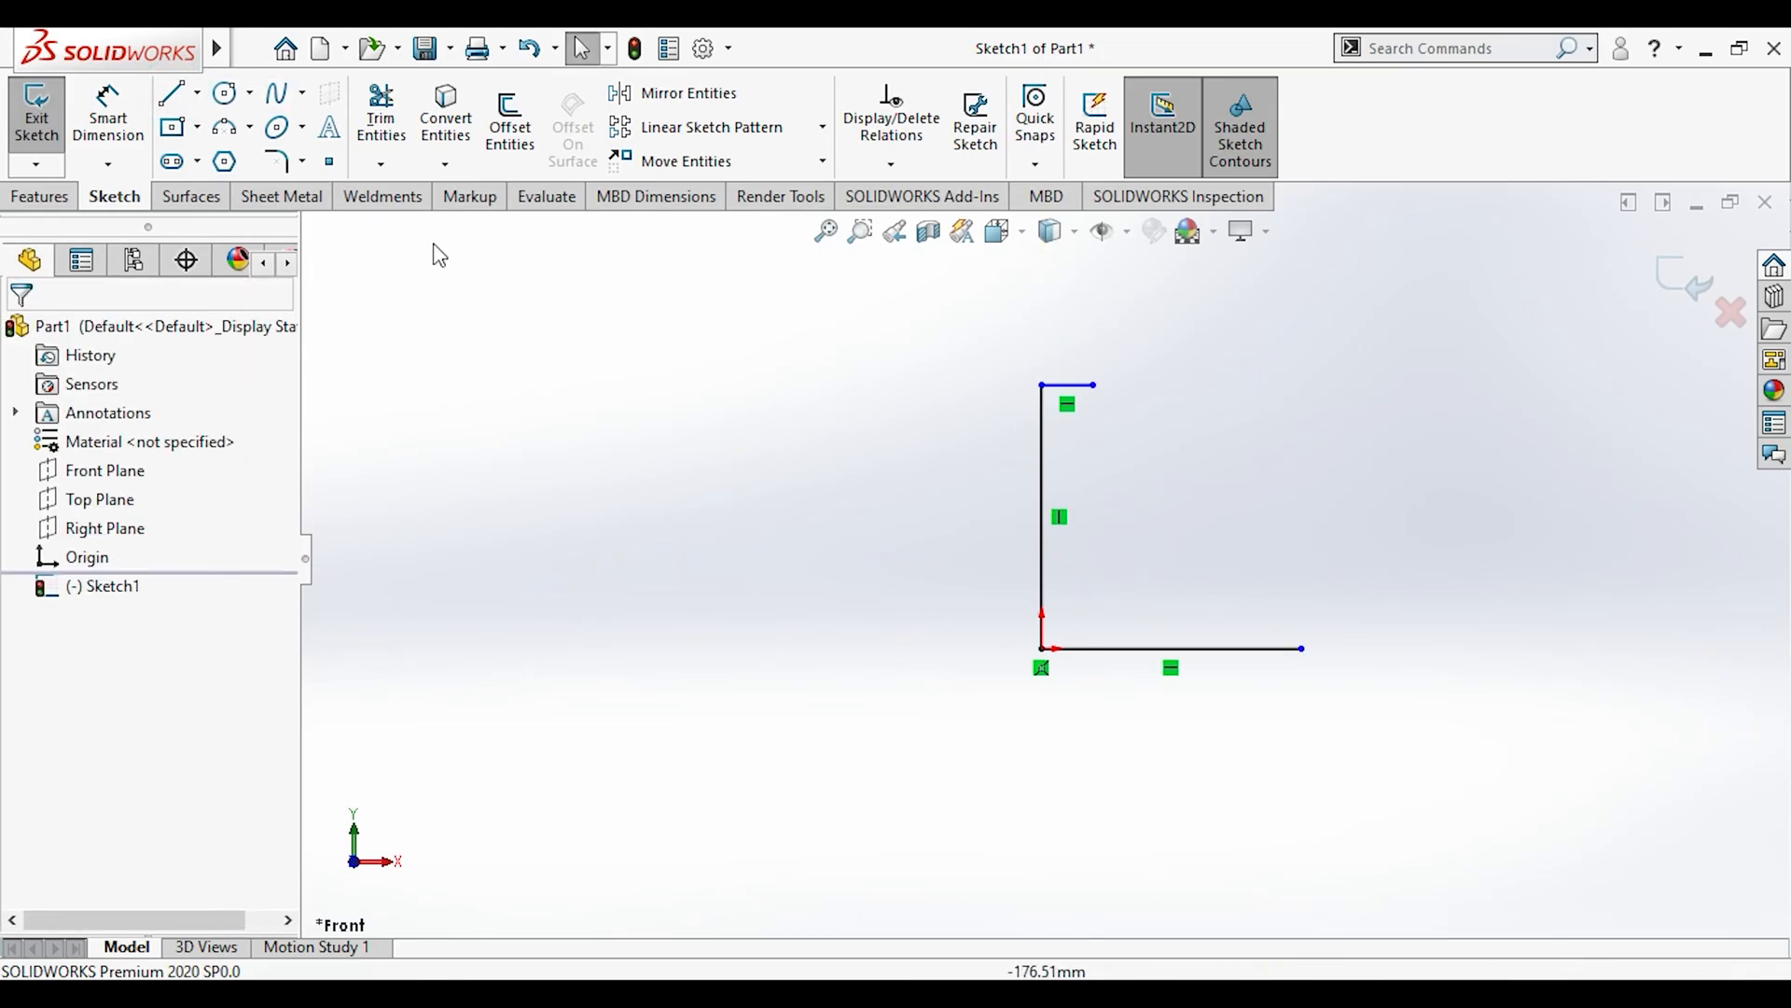
# Dimension the vertical line to a length of 200 mm.
pyautogui.click(112, 118)
pyautogui.click(1042, 546)
pyautogui.click(948, 534)
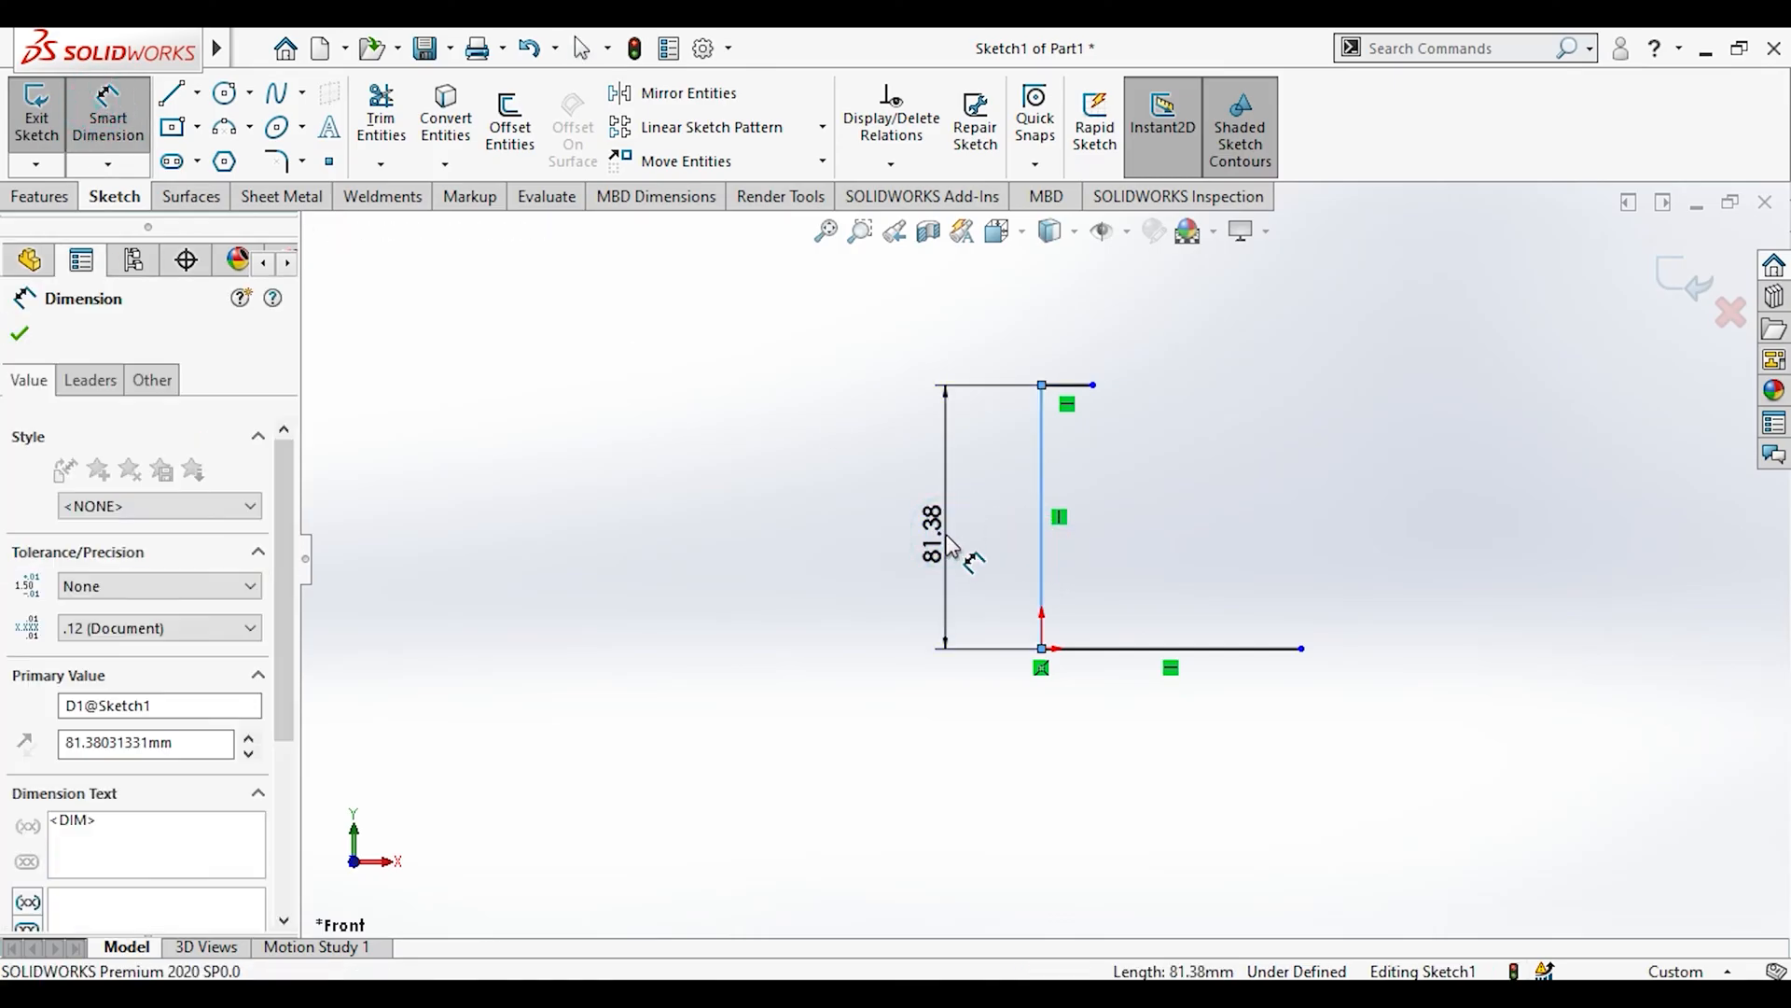
pyautogui.write('200')
pyautogui.press('Return')
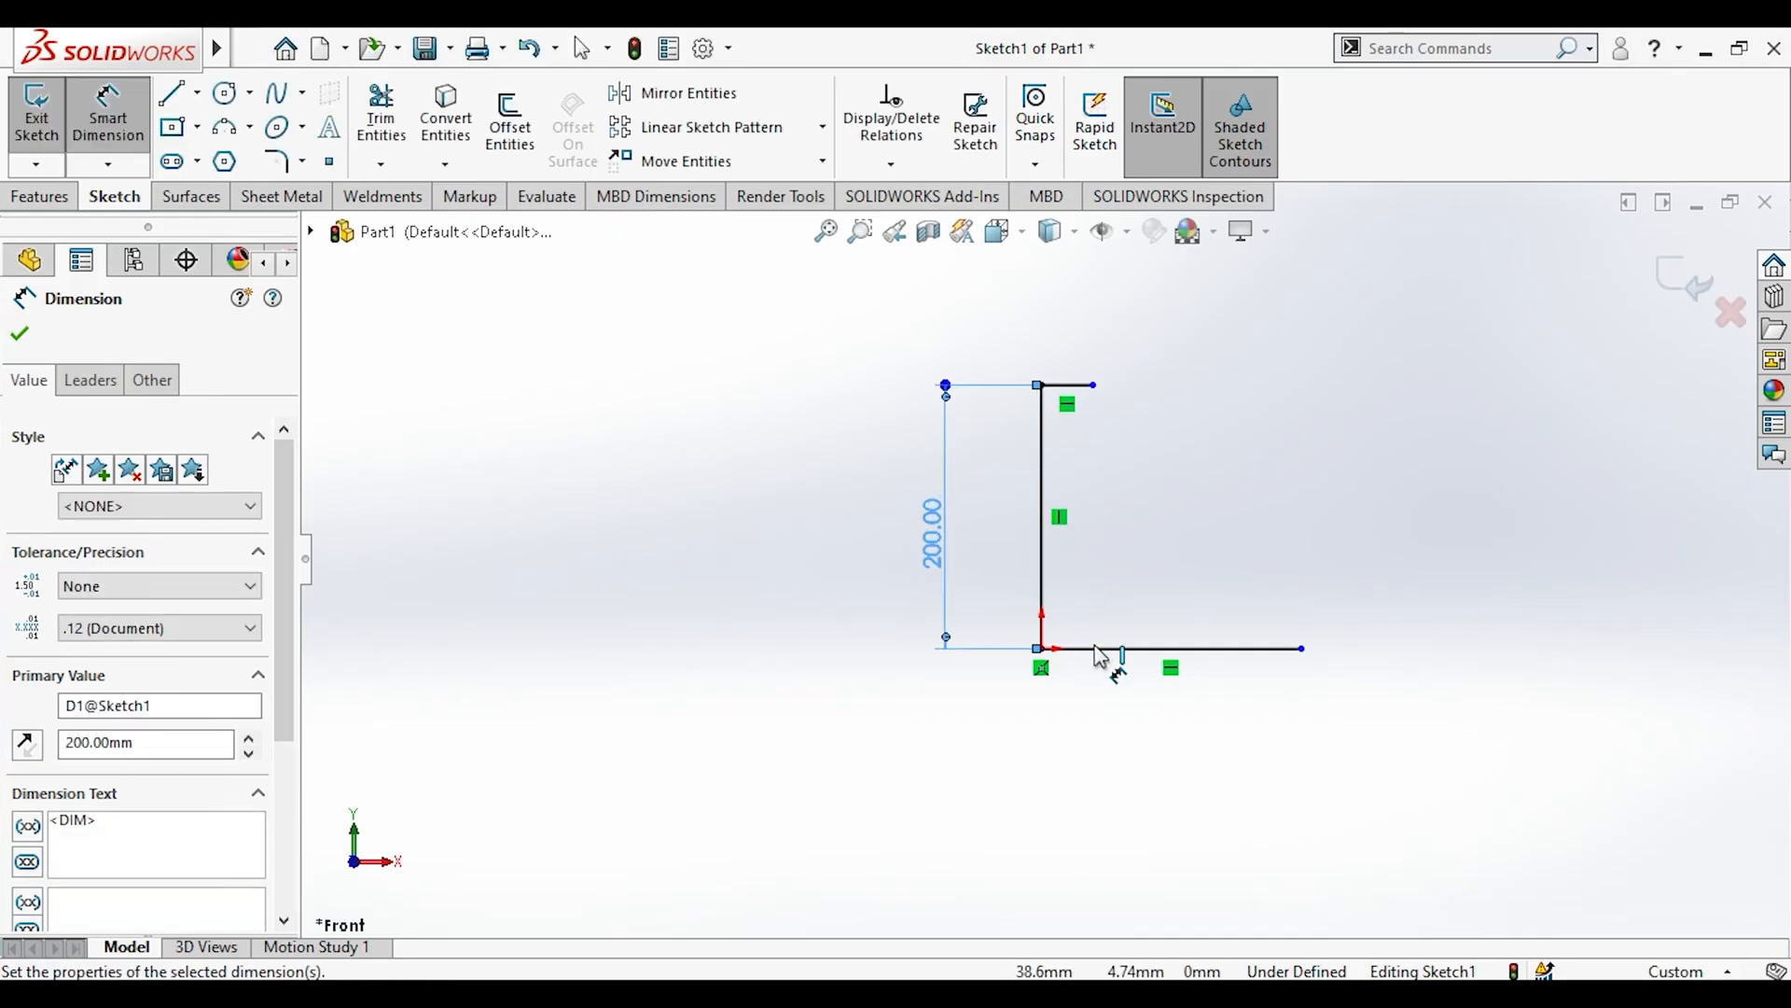
# Dimension the horizontal base line to a length of 150 mm.
pyautogui.click(1101, 649)
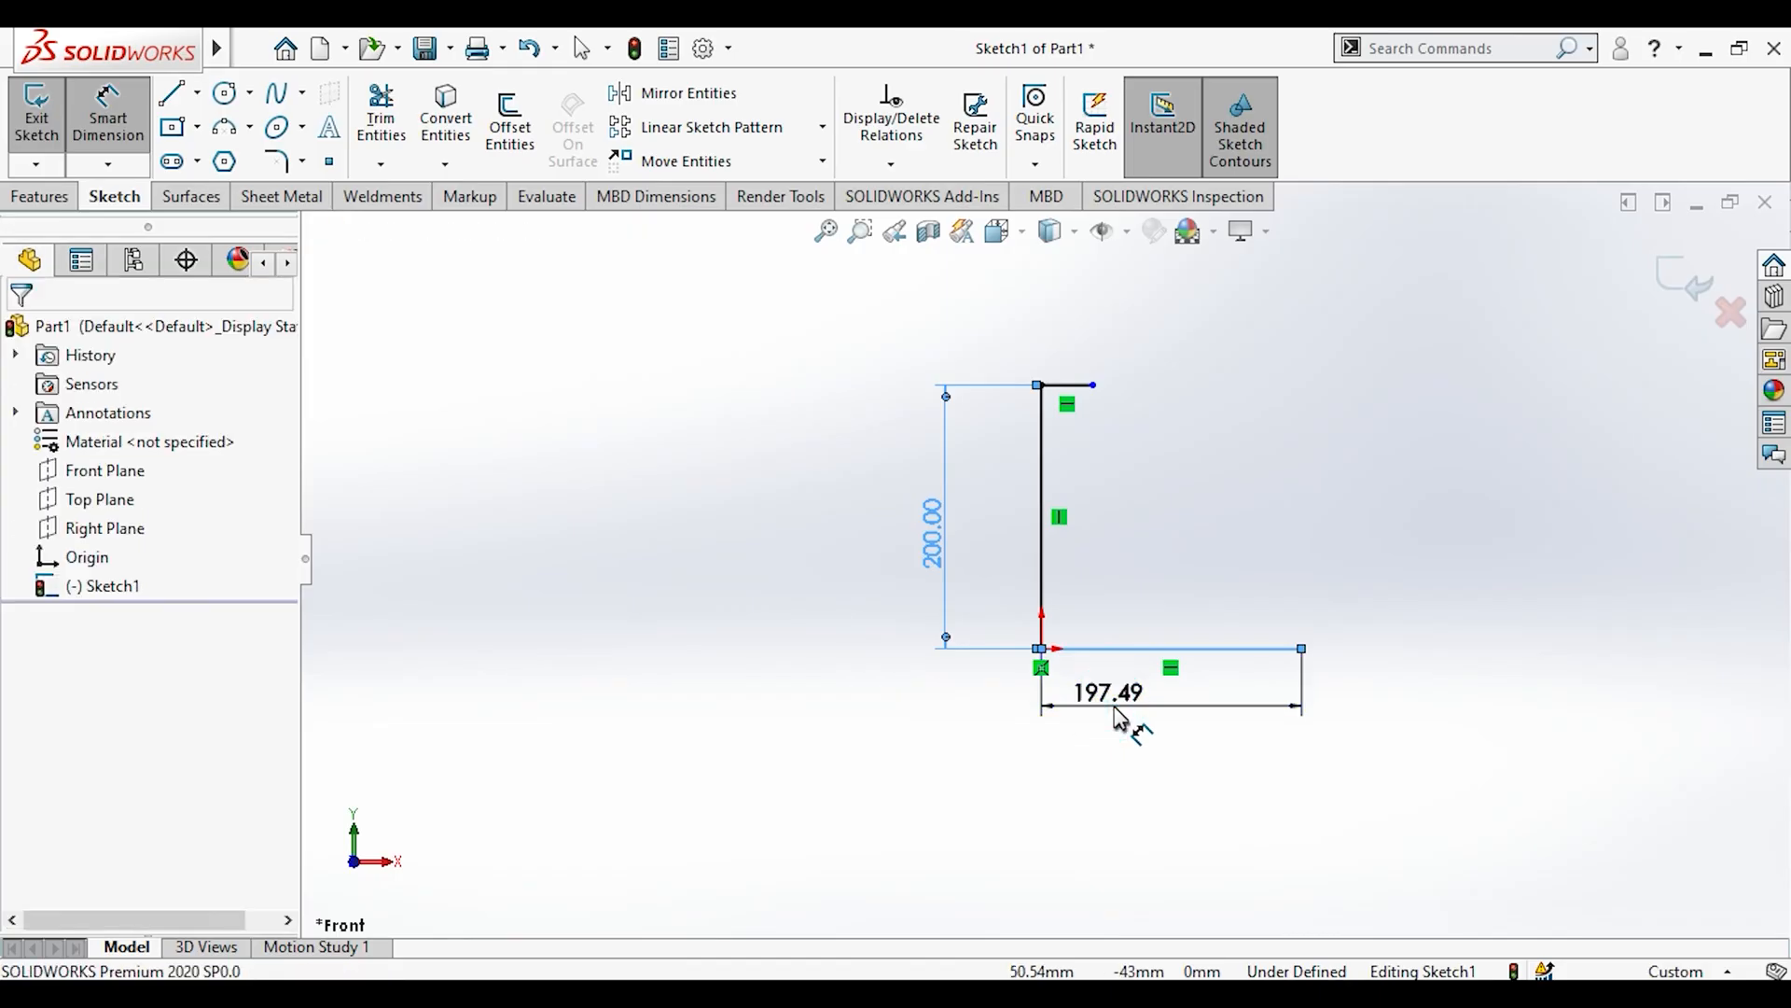
pyautogui.click(1115, 717)
pyautogui.write('150')
pyautogui.press('Return')
pyautogui.press('Escape')
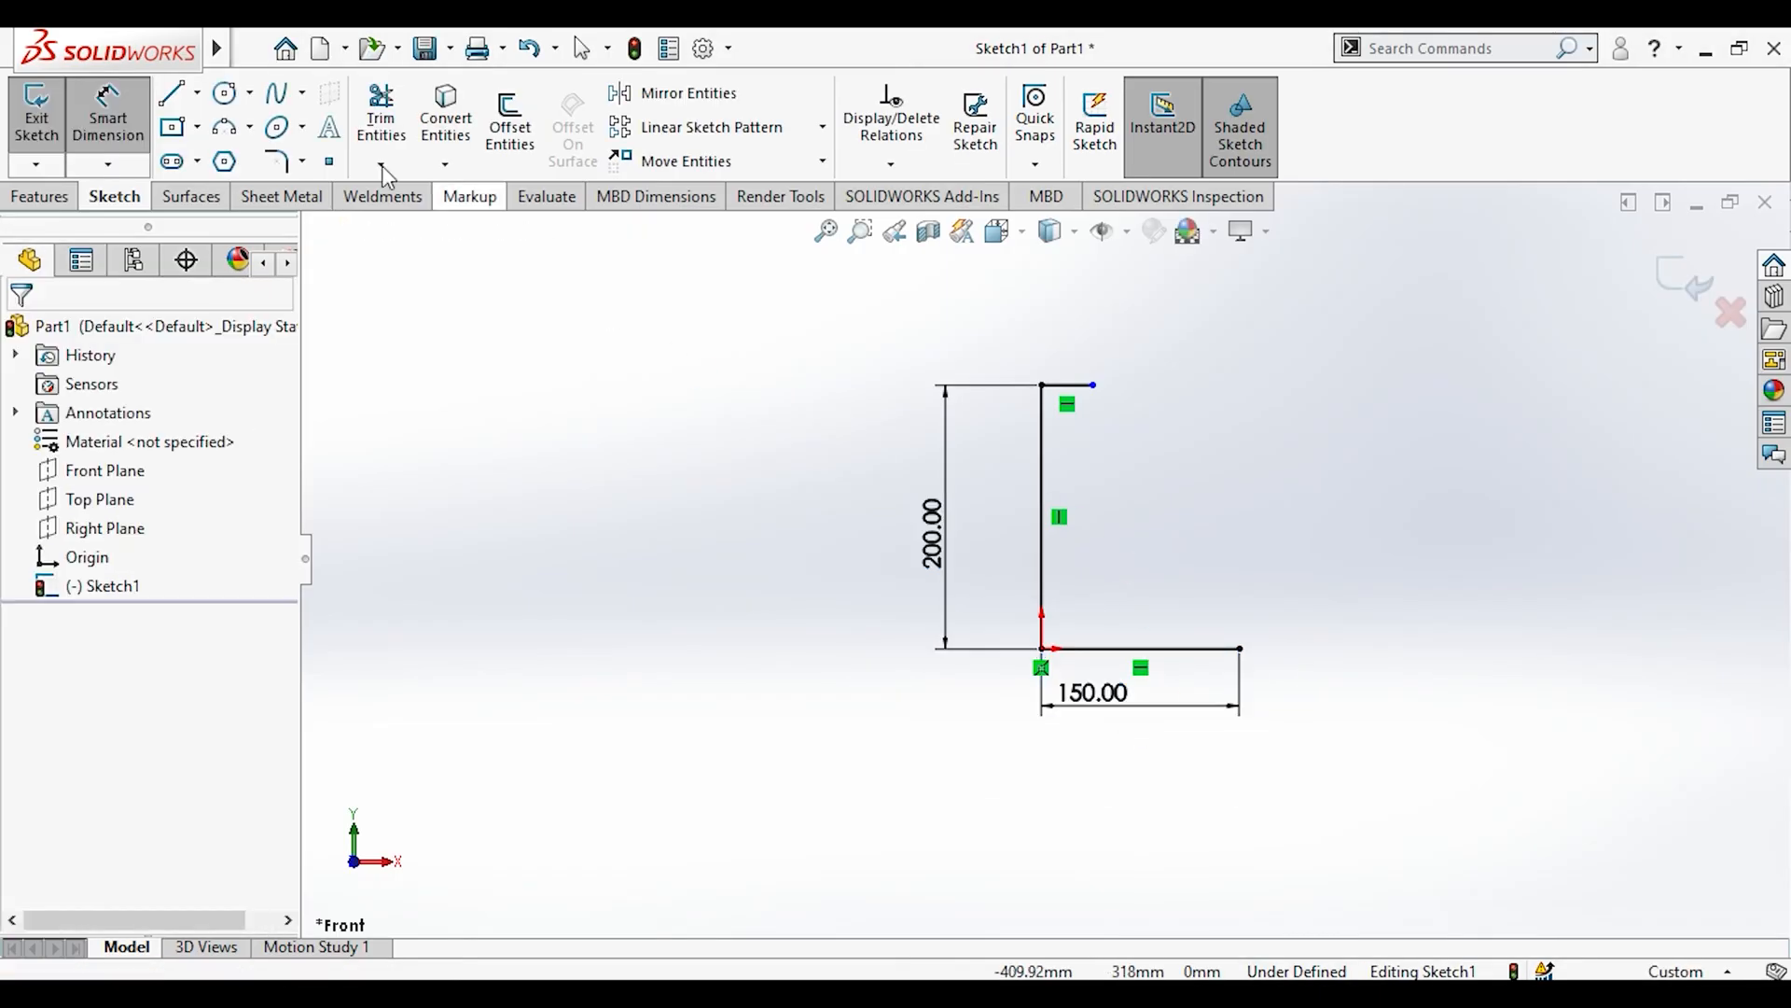
# Dimension the short horizontal line at the profile's upper end to 22 mm.
pyautogui.click(109, 114)
pyautogui.click(1080, 371)
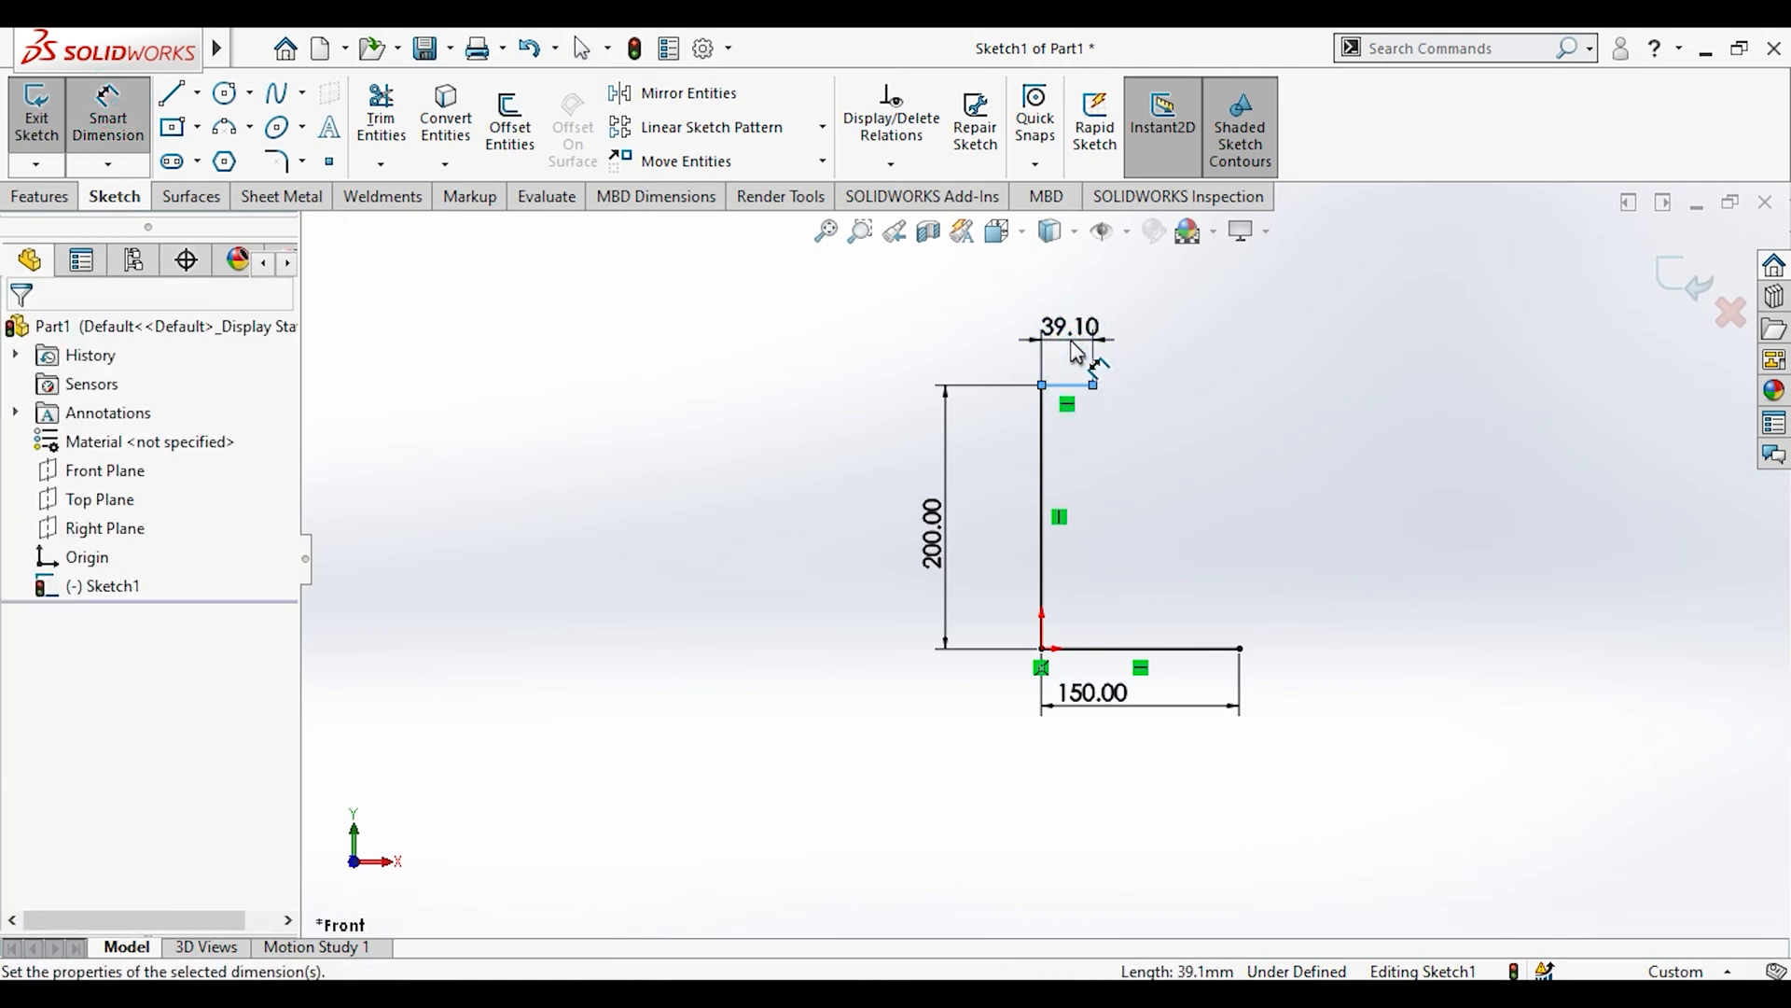
pyautogui.click(1077, 347)
pyautogui.write('22')
pyautogui.press('Return')
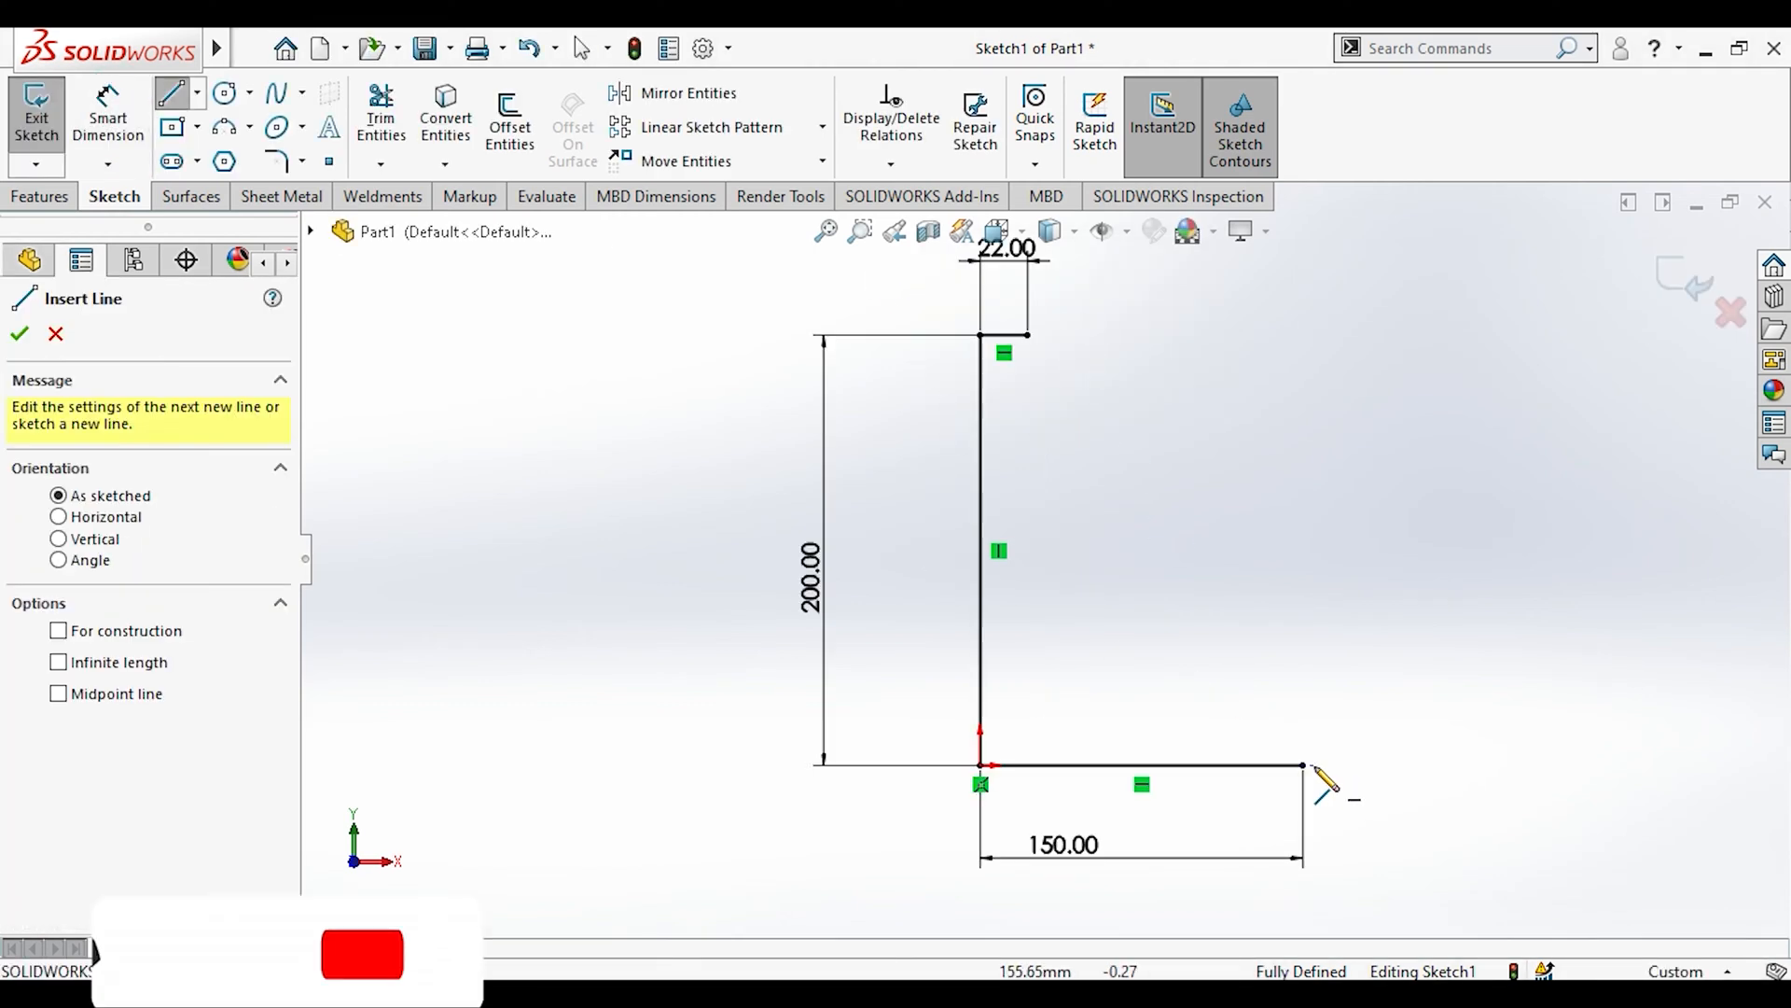
# Draw a short vertical line up from the base line's outer end and dimension it to 8 mm.
pyautogui.click(1304, 764)
pyautogui.doubleClick(1304, 719)
pyautogui.press('Escape')
pyautogui.click(137, 120)
pyautogui.click(1307, 742)
pyautogui.click(1377, 742)
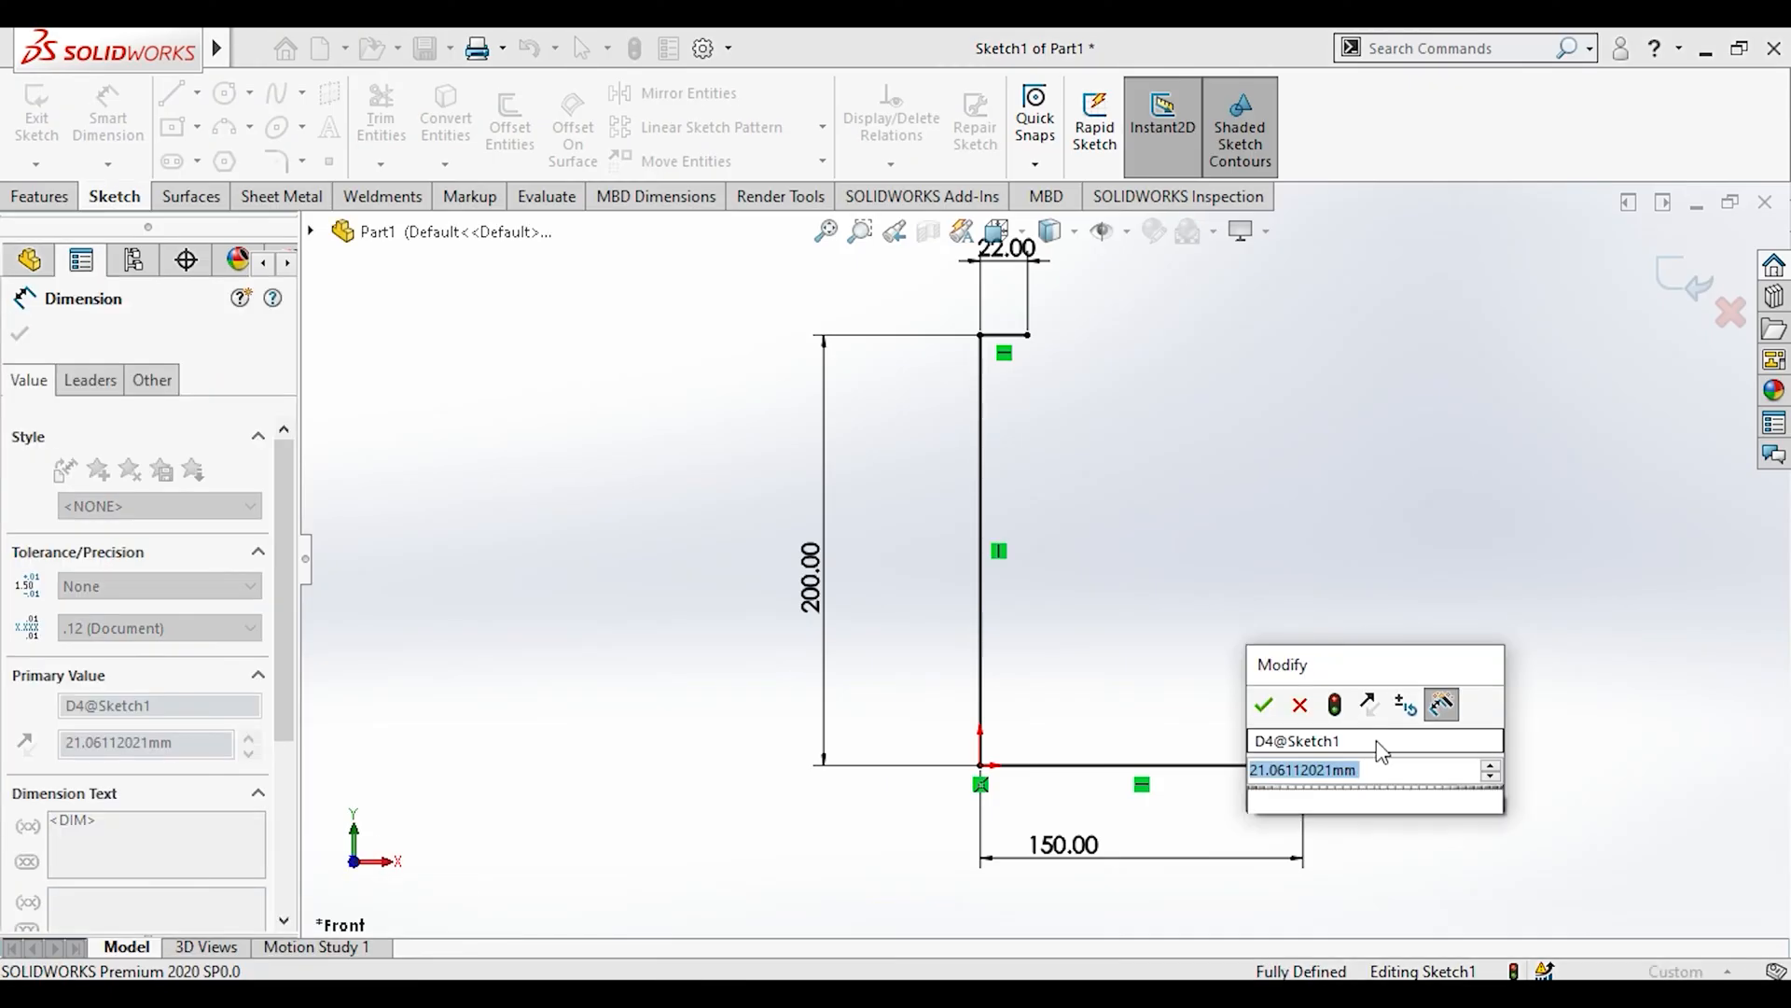
pyautogui.write('8')
pyautogui.press('Return')
pyautogui.press('Escape')
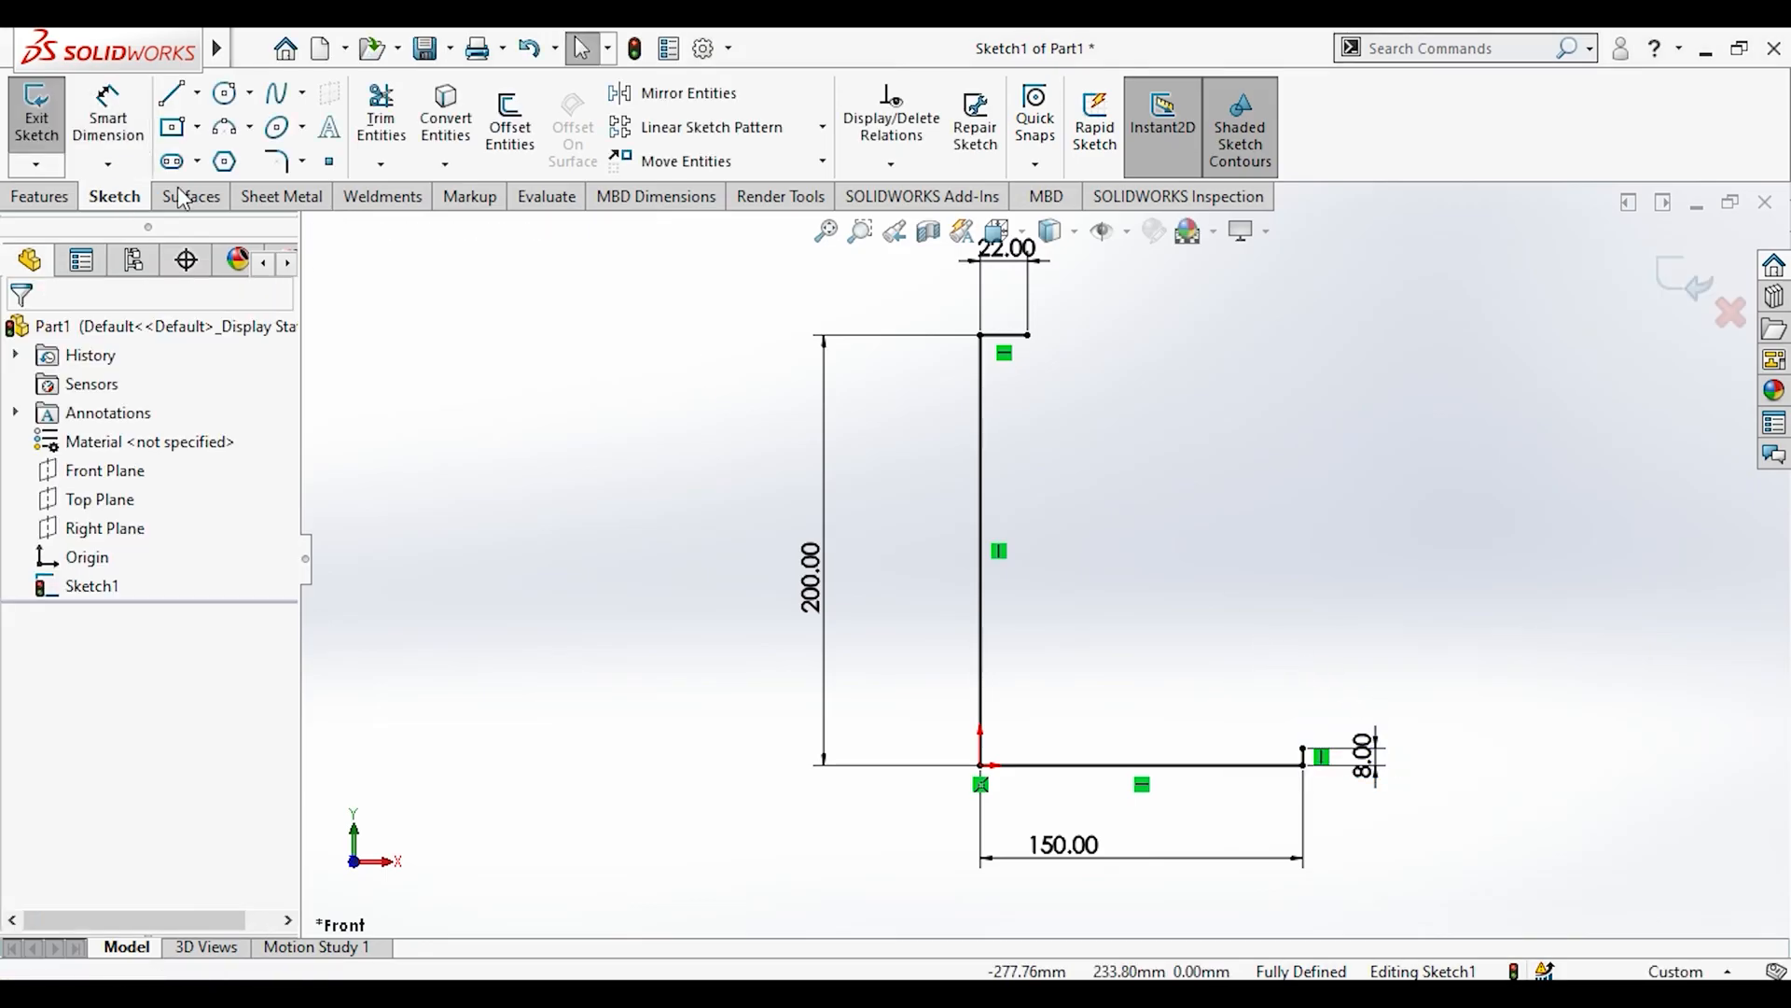
# Close the profile with a concave spline from the 22 mm line to the 8 mm line, moving its middle point outward and down.
pyautogui.click(277, 93)
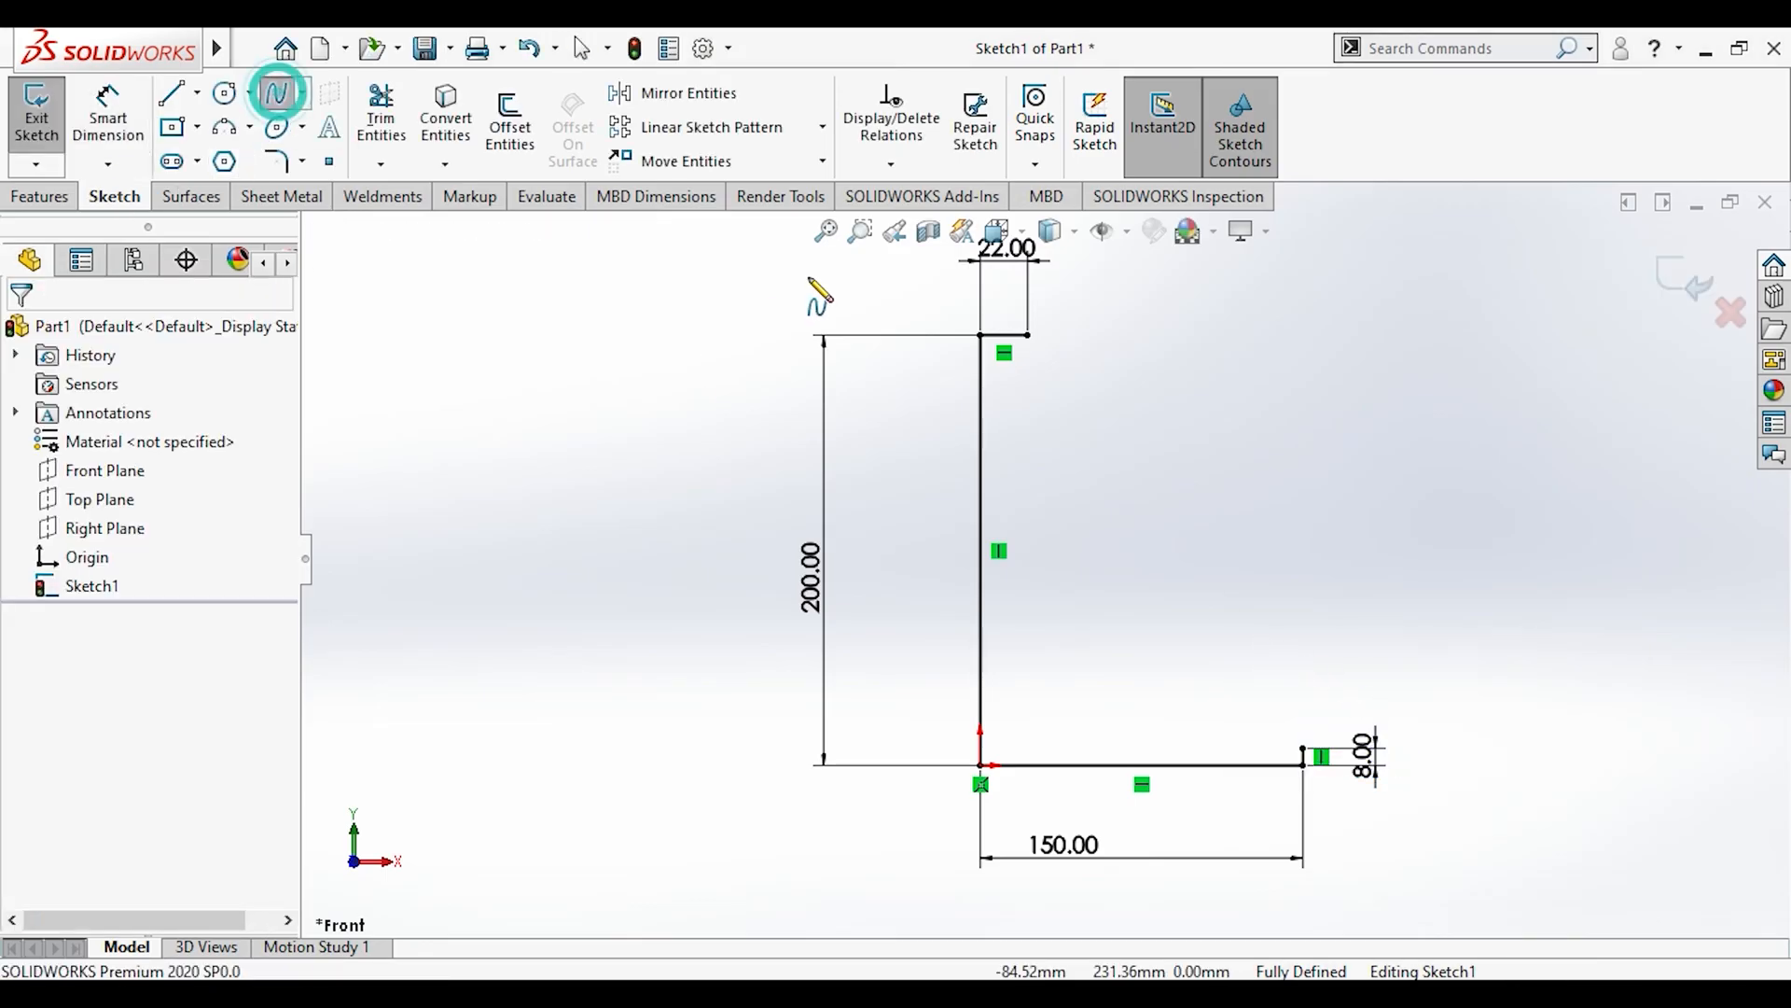
pyautogui.click(1027, 336)
pyautogui.click(1131, 619)
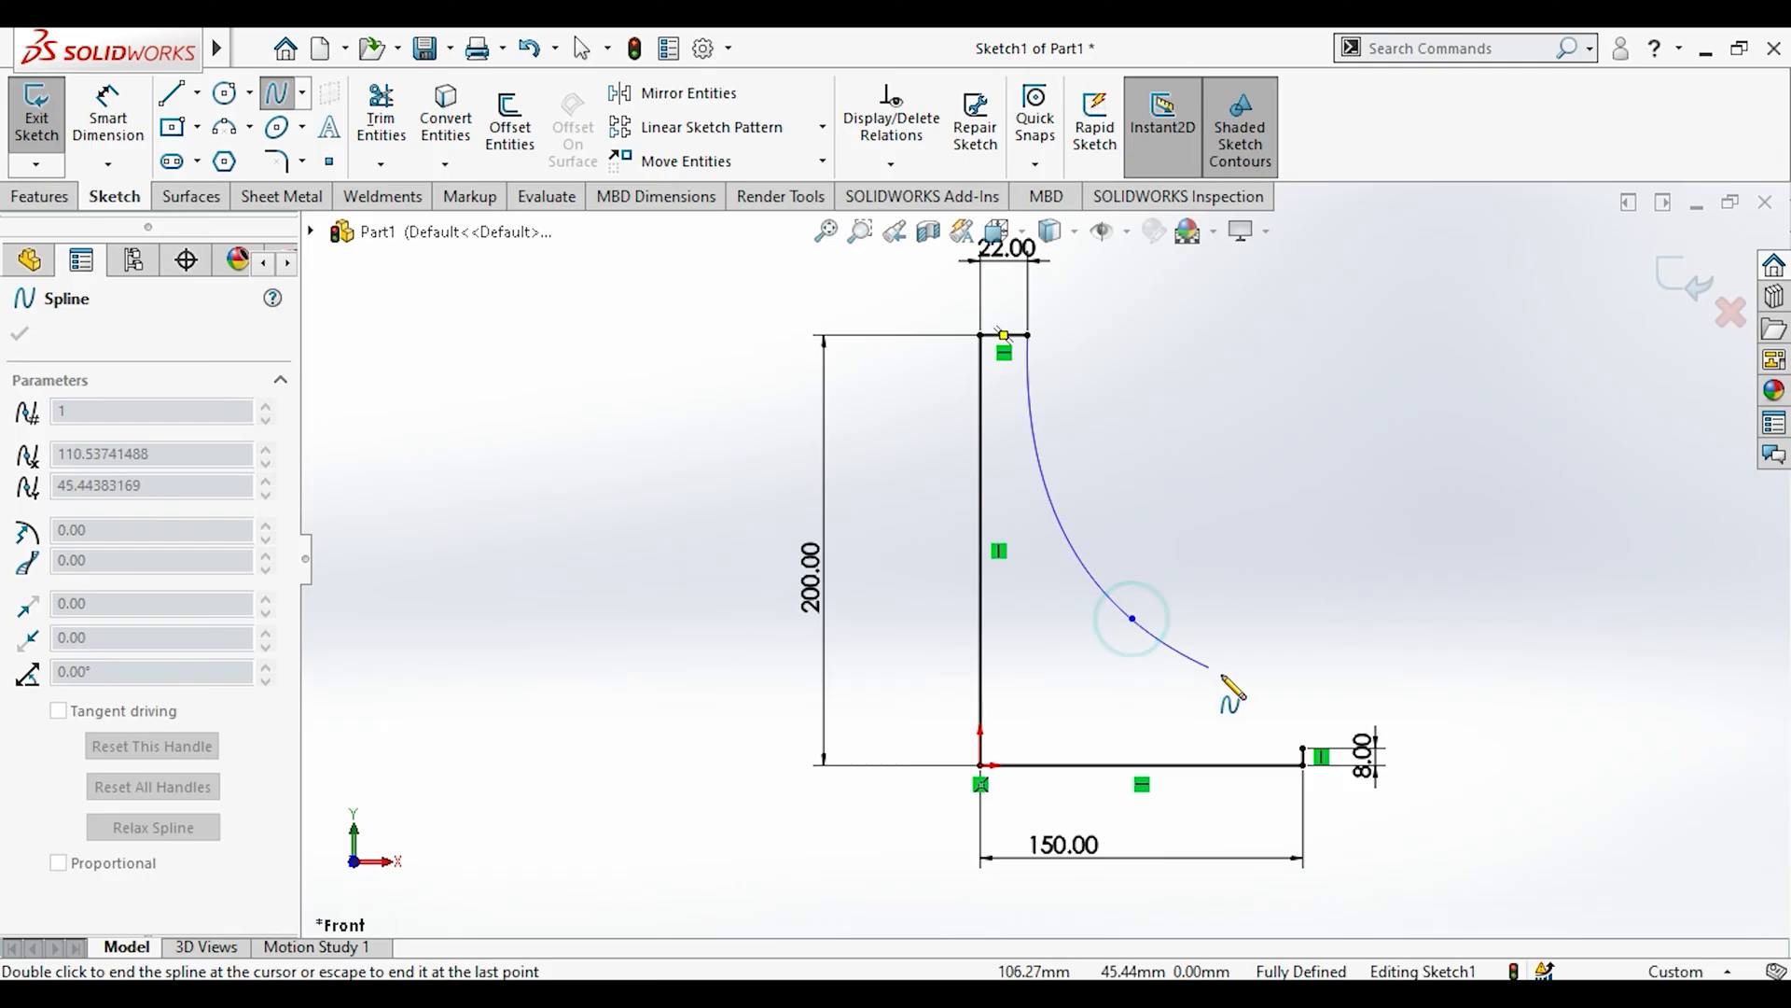
pyautogui.doubleClick(1306, 748)
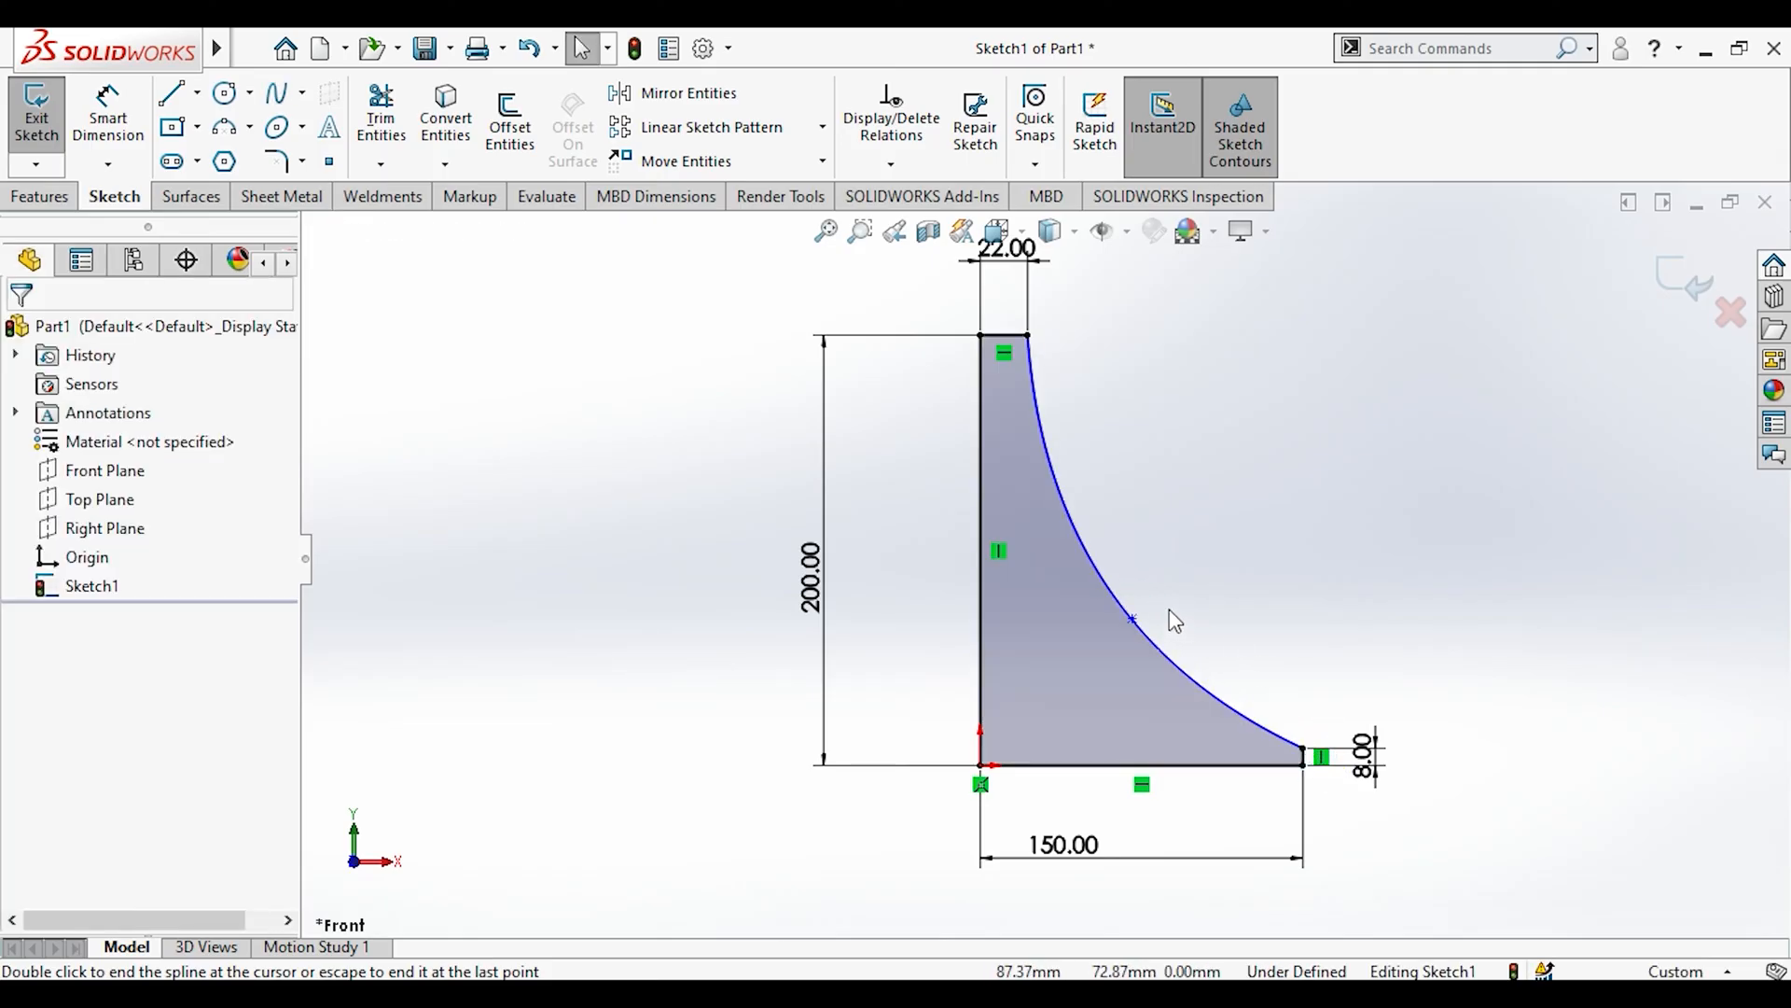
pyautogui.moveTo(1133, 624); pyautogui.dragTo(1171, 672)
pyautogui.click(1601, 312)
# Revolve the closed profile 360° about the 200 mm vertical line.
pyautogui.click(42, 198)
pyautogui.click(126, 119)
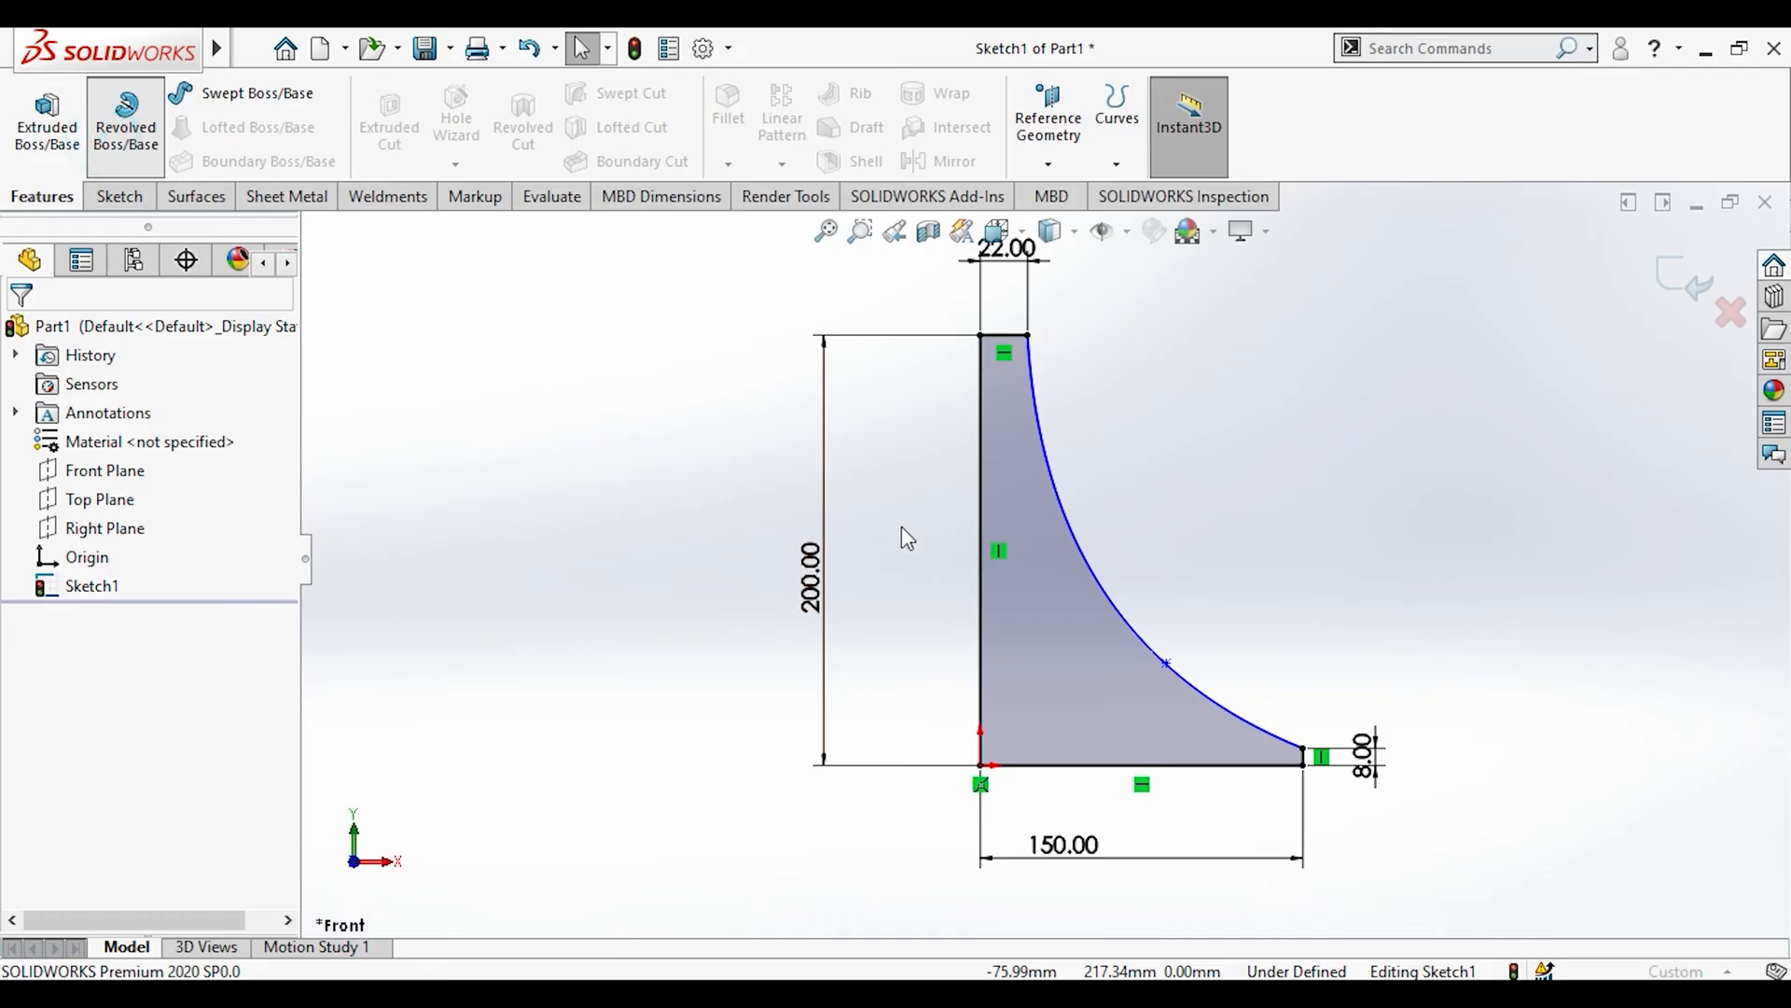
pyautogui.click(955, 543)
pyautogui.click(18, 333)
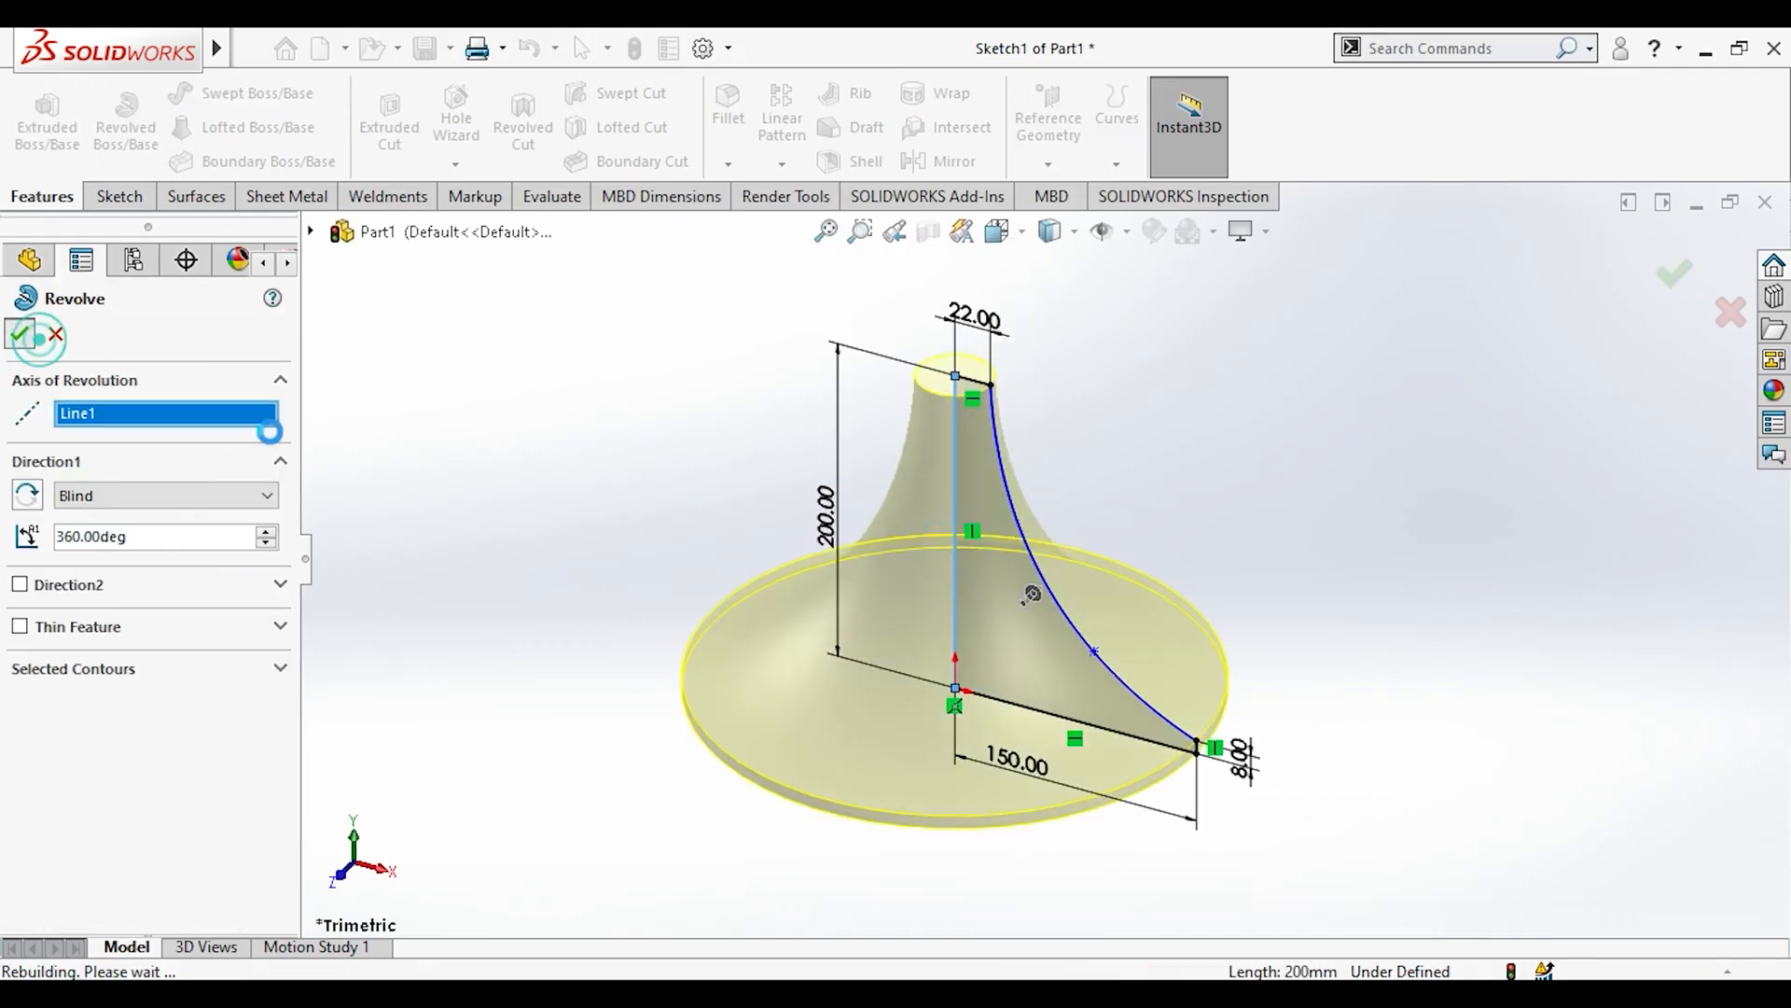
pyautogui.moveTo(668, 505); pyautogui.dragTo(646, 431, button='middle')
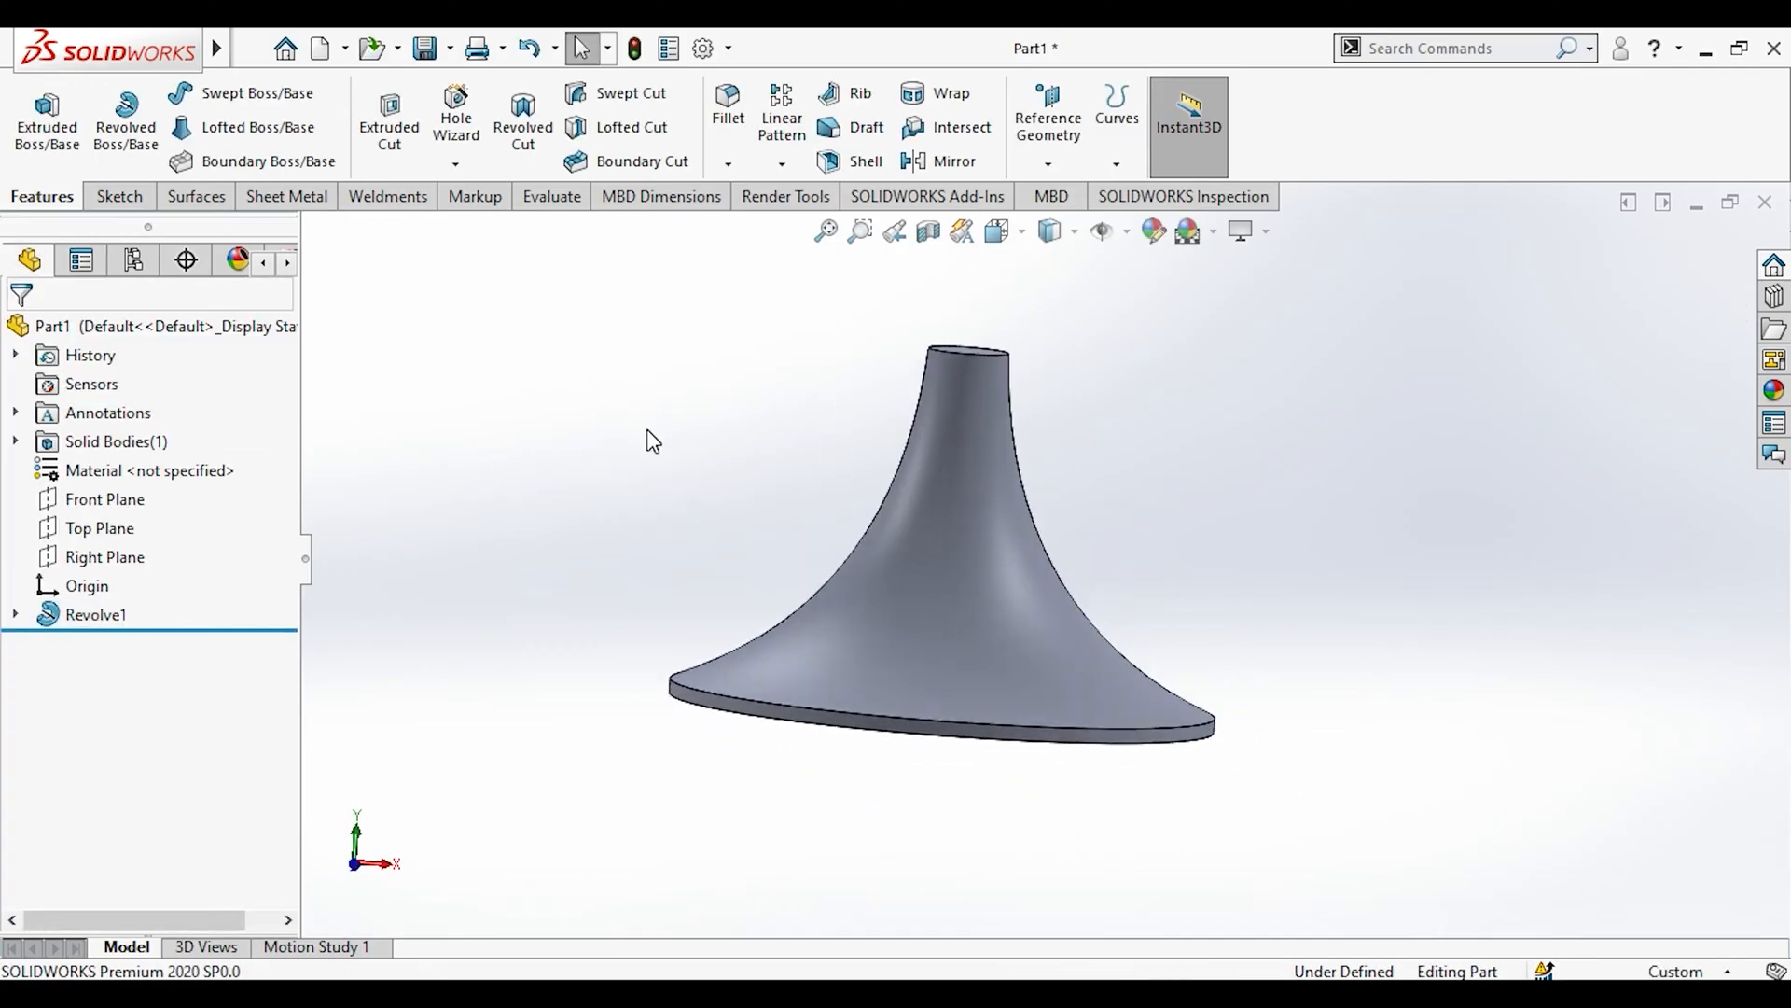
# Create a reference plane offset 8 mm from the base's underside, flipped upward into the body.
pyautogui.click(1138, 169)
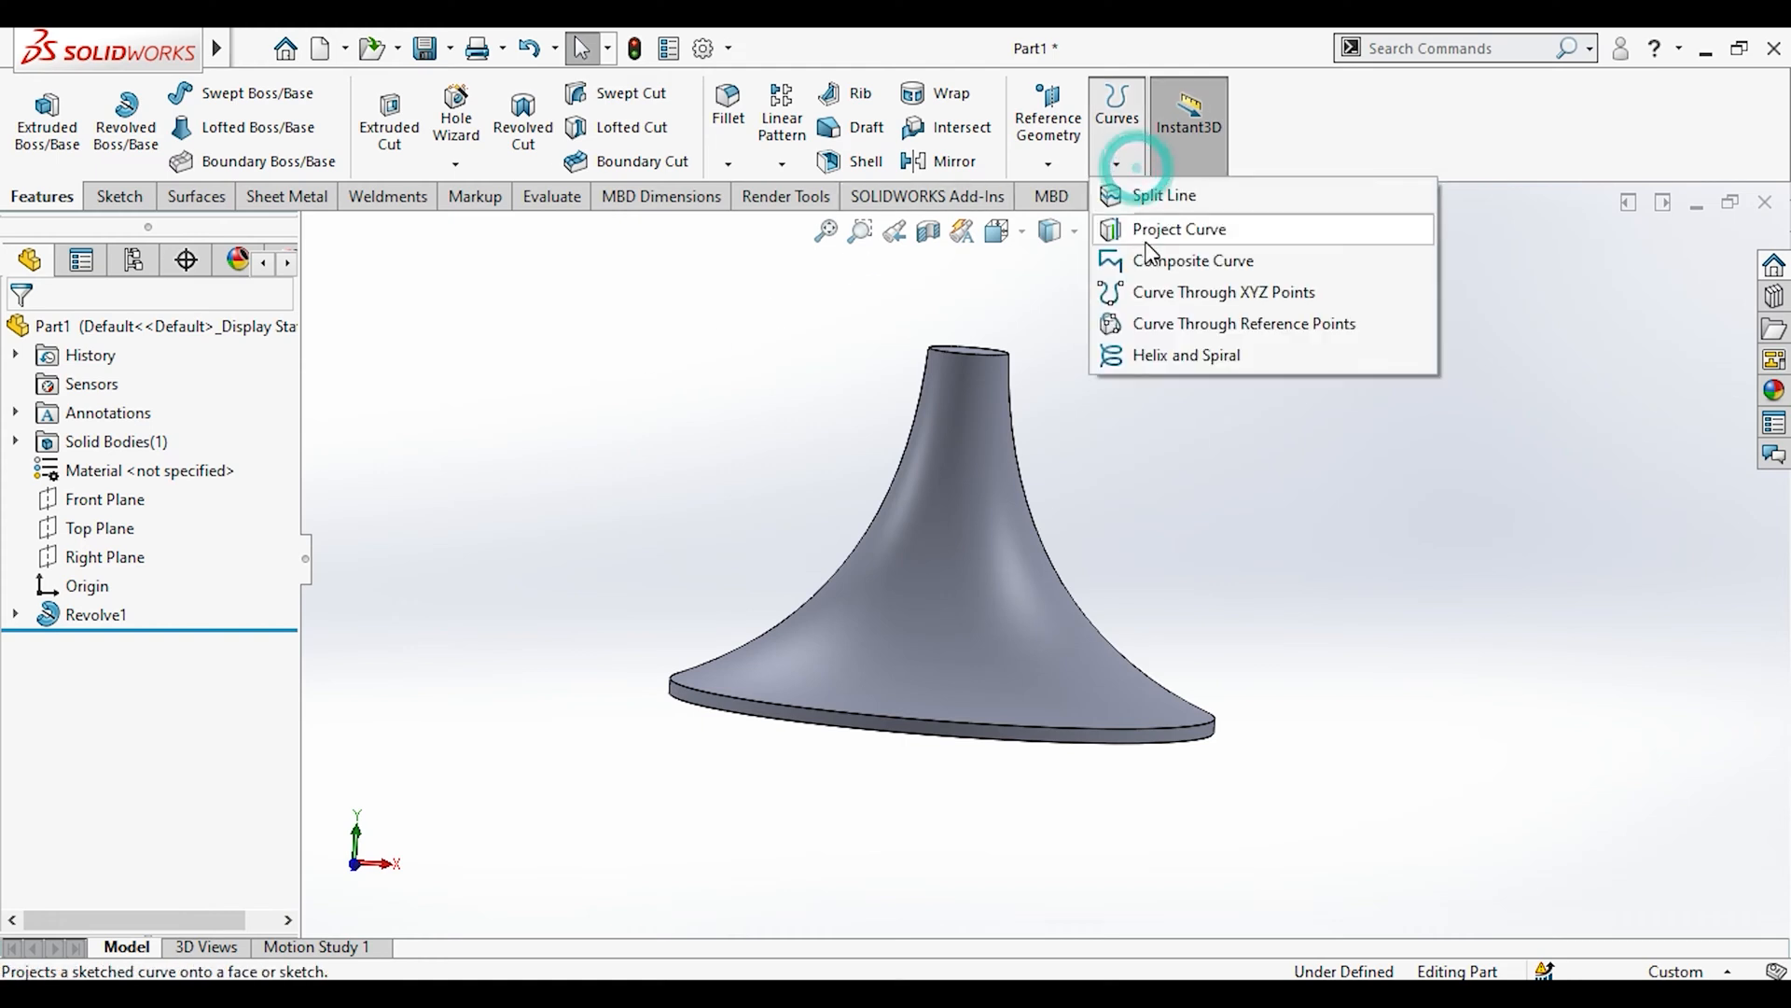
pyautogui.click(1049, 164)
pyautogui.click(1059, 195)
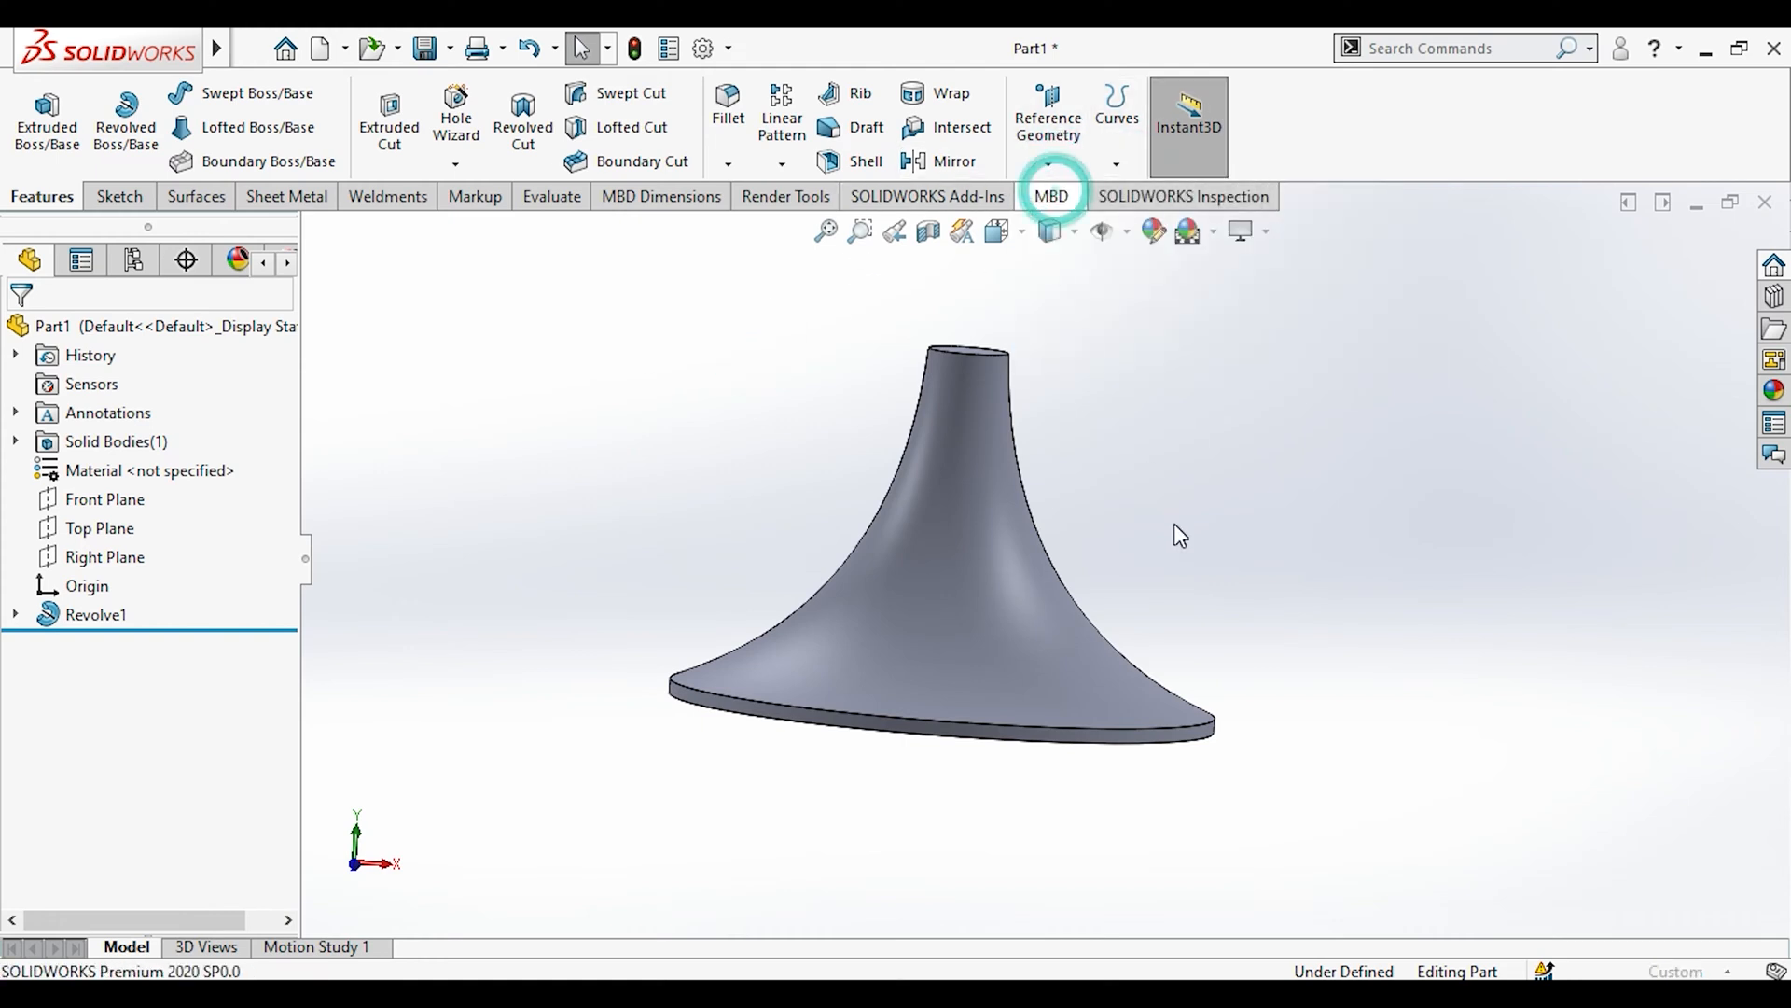
pyautogui.moveTo(1183, 480); pyautogui.dragTo(921, 807, button='middle')
pyautogui.click(849, 698)
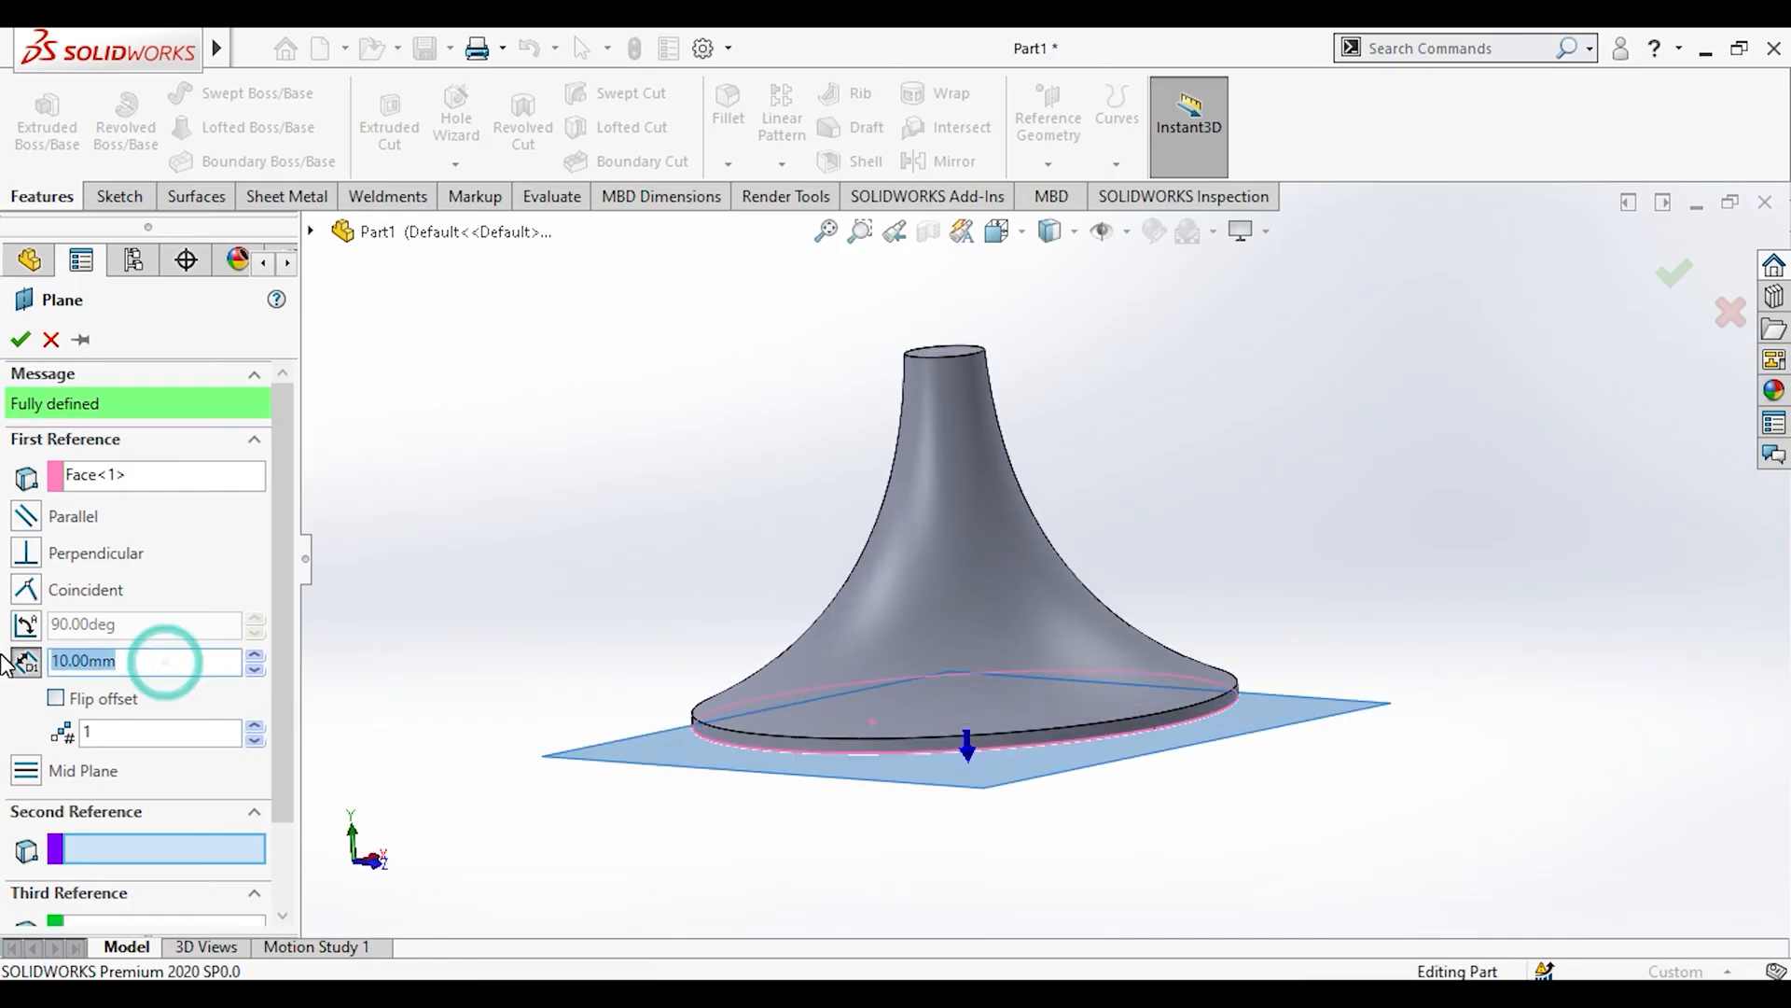
pyautogui.write('8')
pyautogui.press('Return')
pyautogui.click(56, 698)
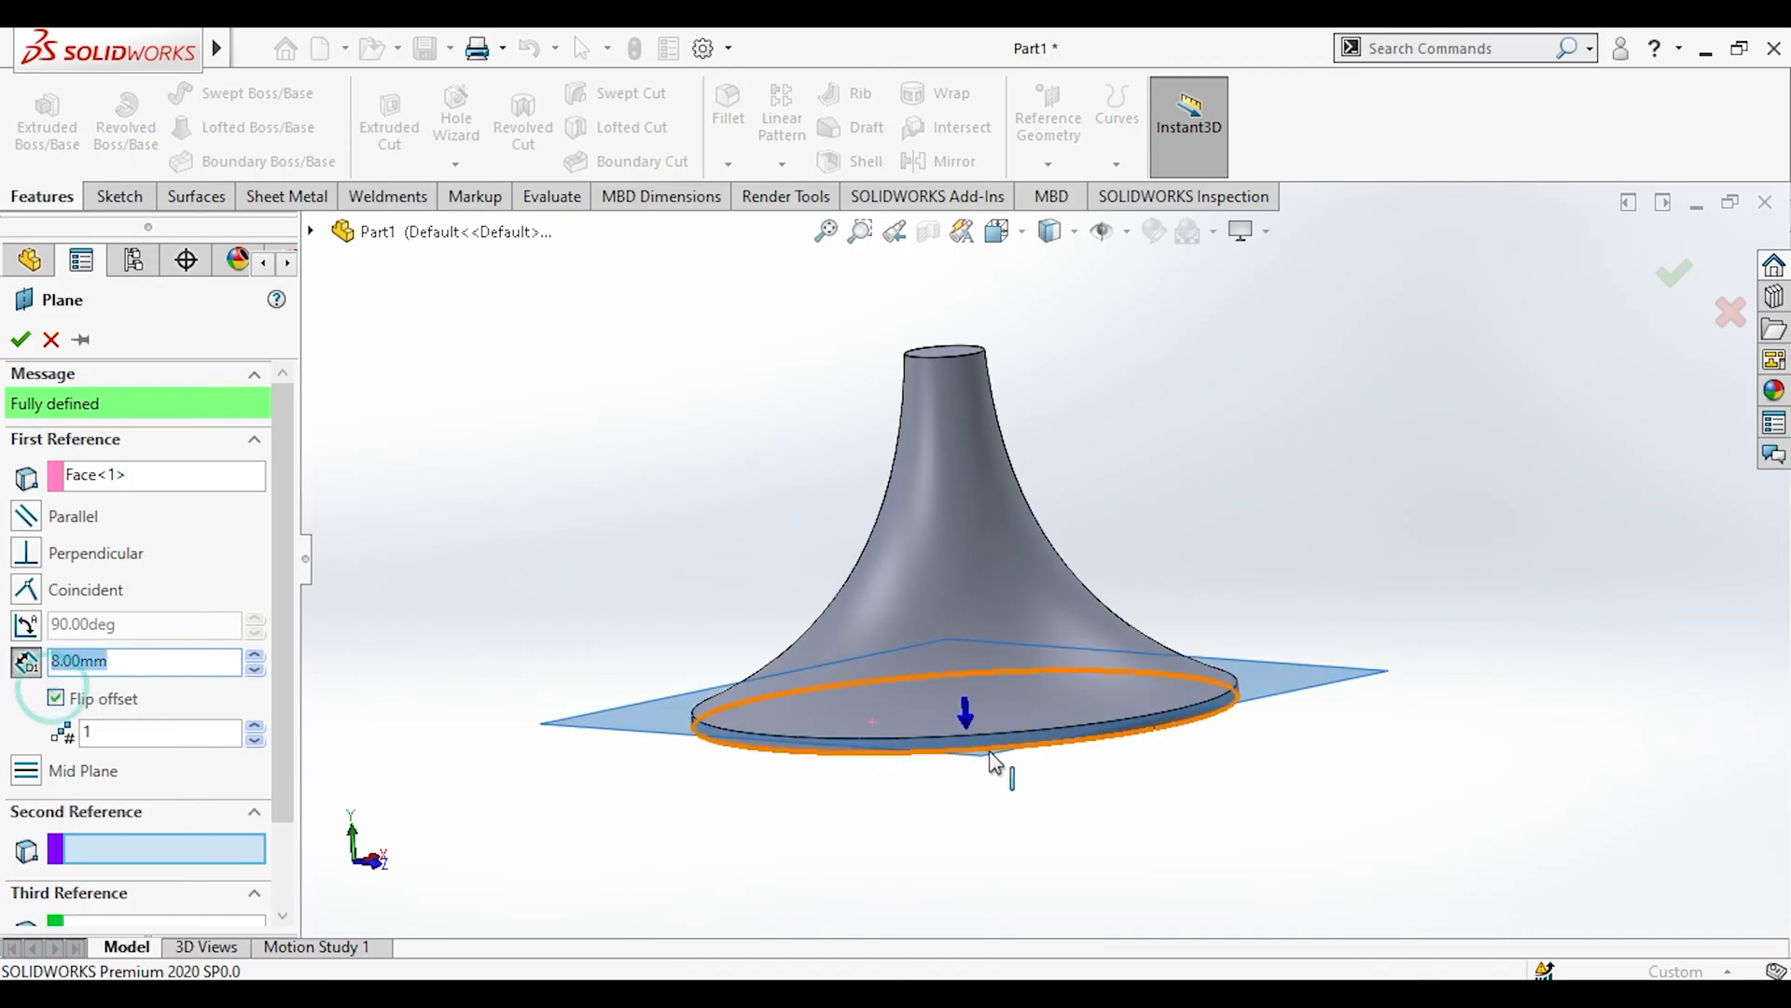
pyautogui.scroll(-5, 971, 660)
pyautogui.moveTo(787, 688); pyautogui.dragTo(782, 723, button='middle')
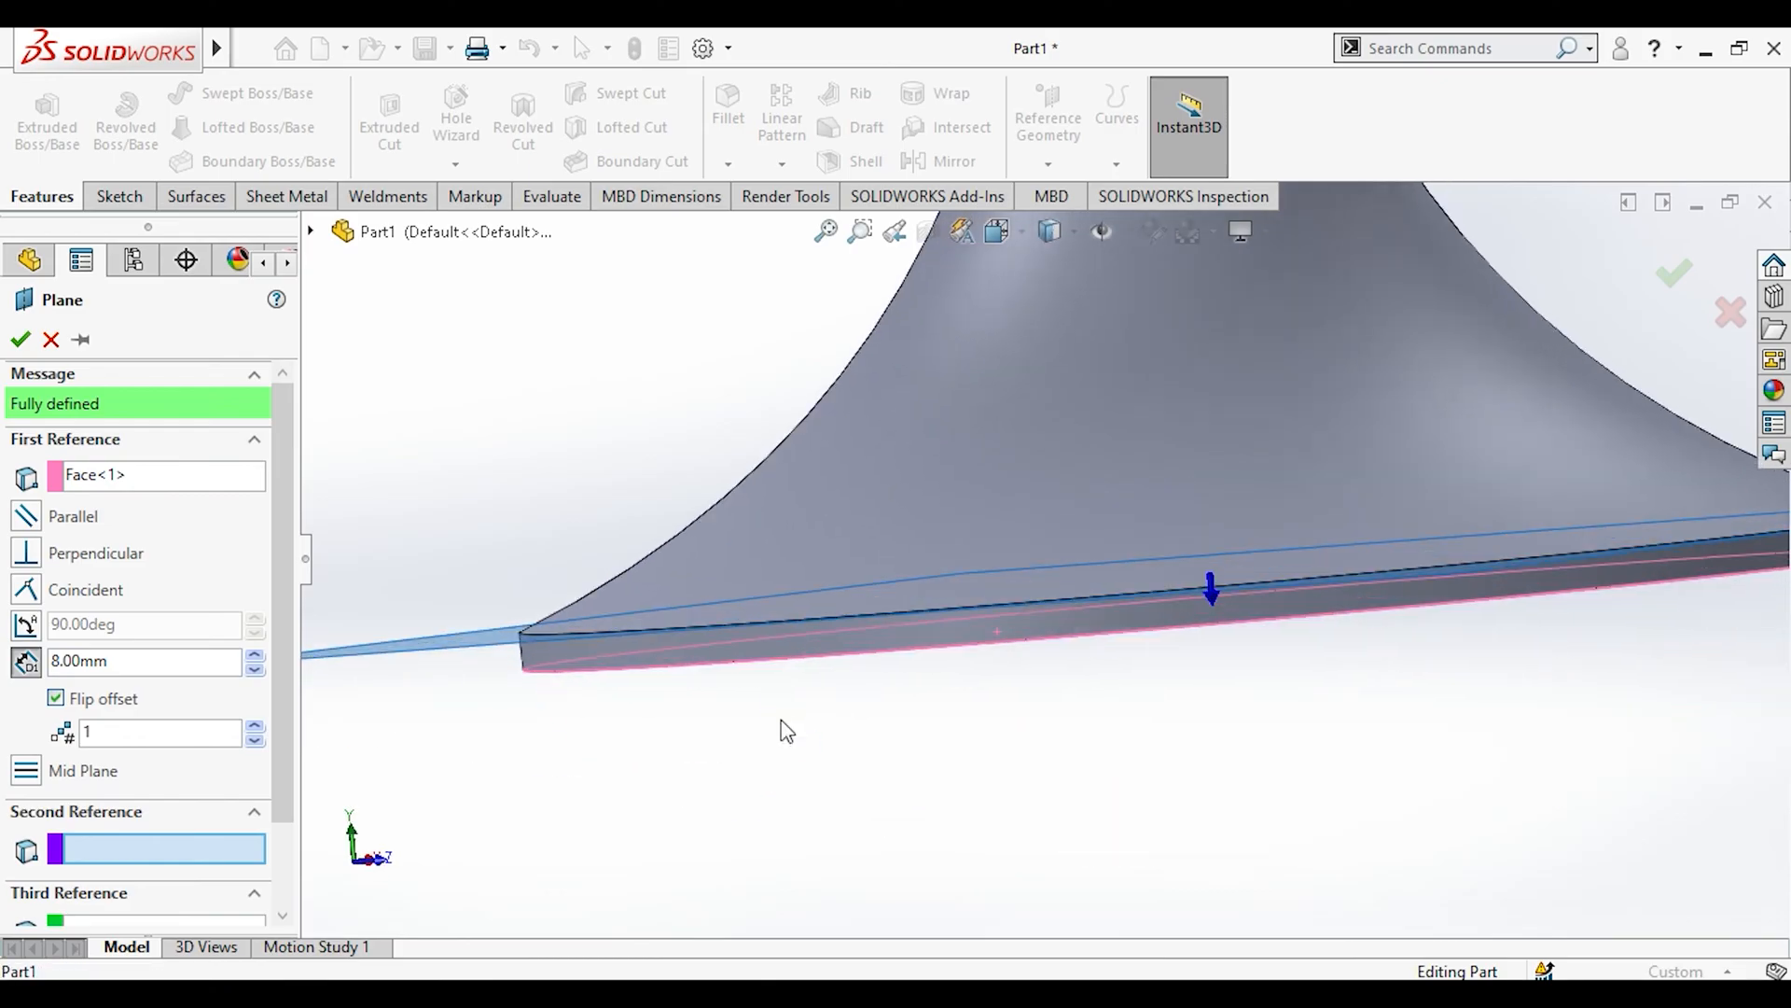
pyautogui.scroll(3, 782, 723)
pyautogui.click(23, 338)
pyautogui.click(557, 424)
# Start a sketch on the offset plane and convert the base rim's upper circular edge into it.
pyautogui.scroll(5, 1035, 551)
pyautogui.moveTo(867, 476); pyautogui.dragTo(700, 560, button='middle')
pyautogui.scroll(-4, 1267, 541)
pyautogui.click(1228, 520)
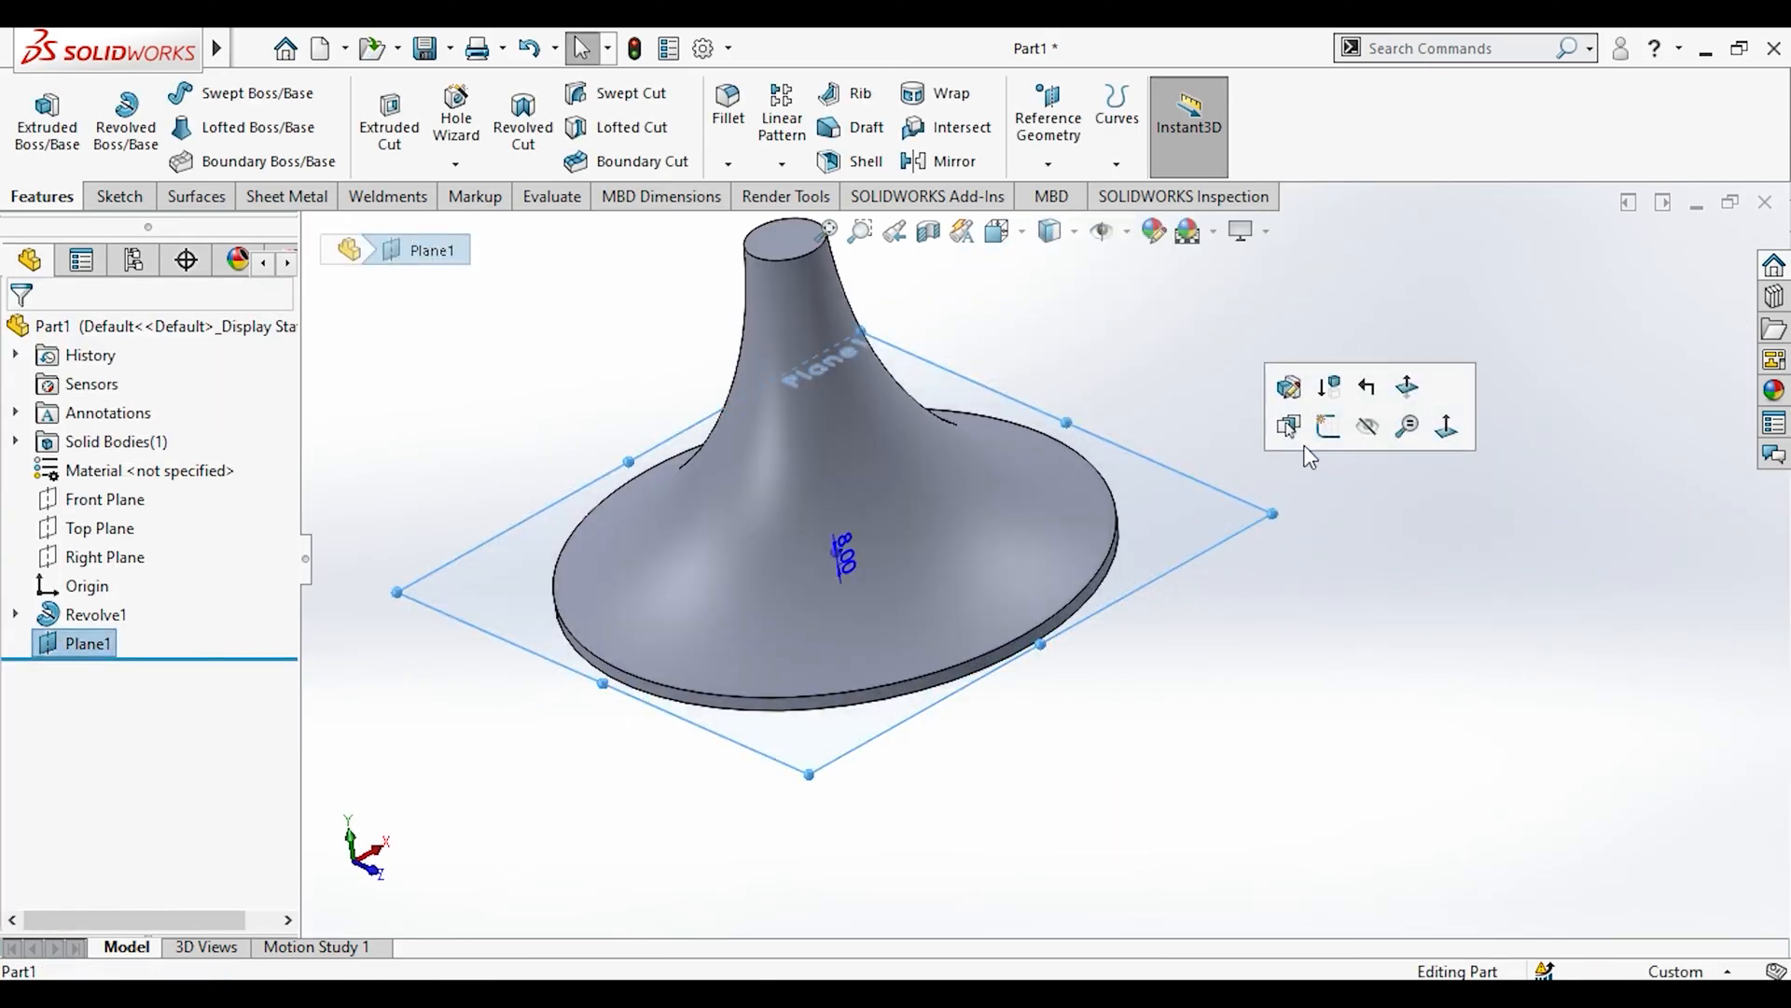
pyautogui.click(1316, 429)
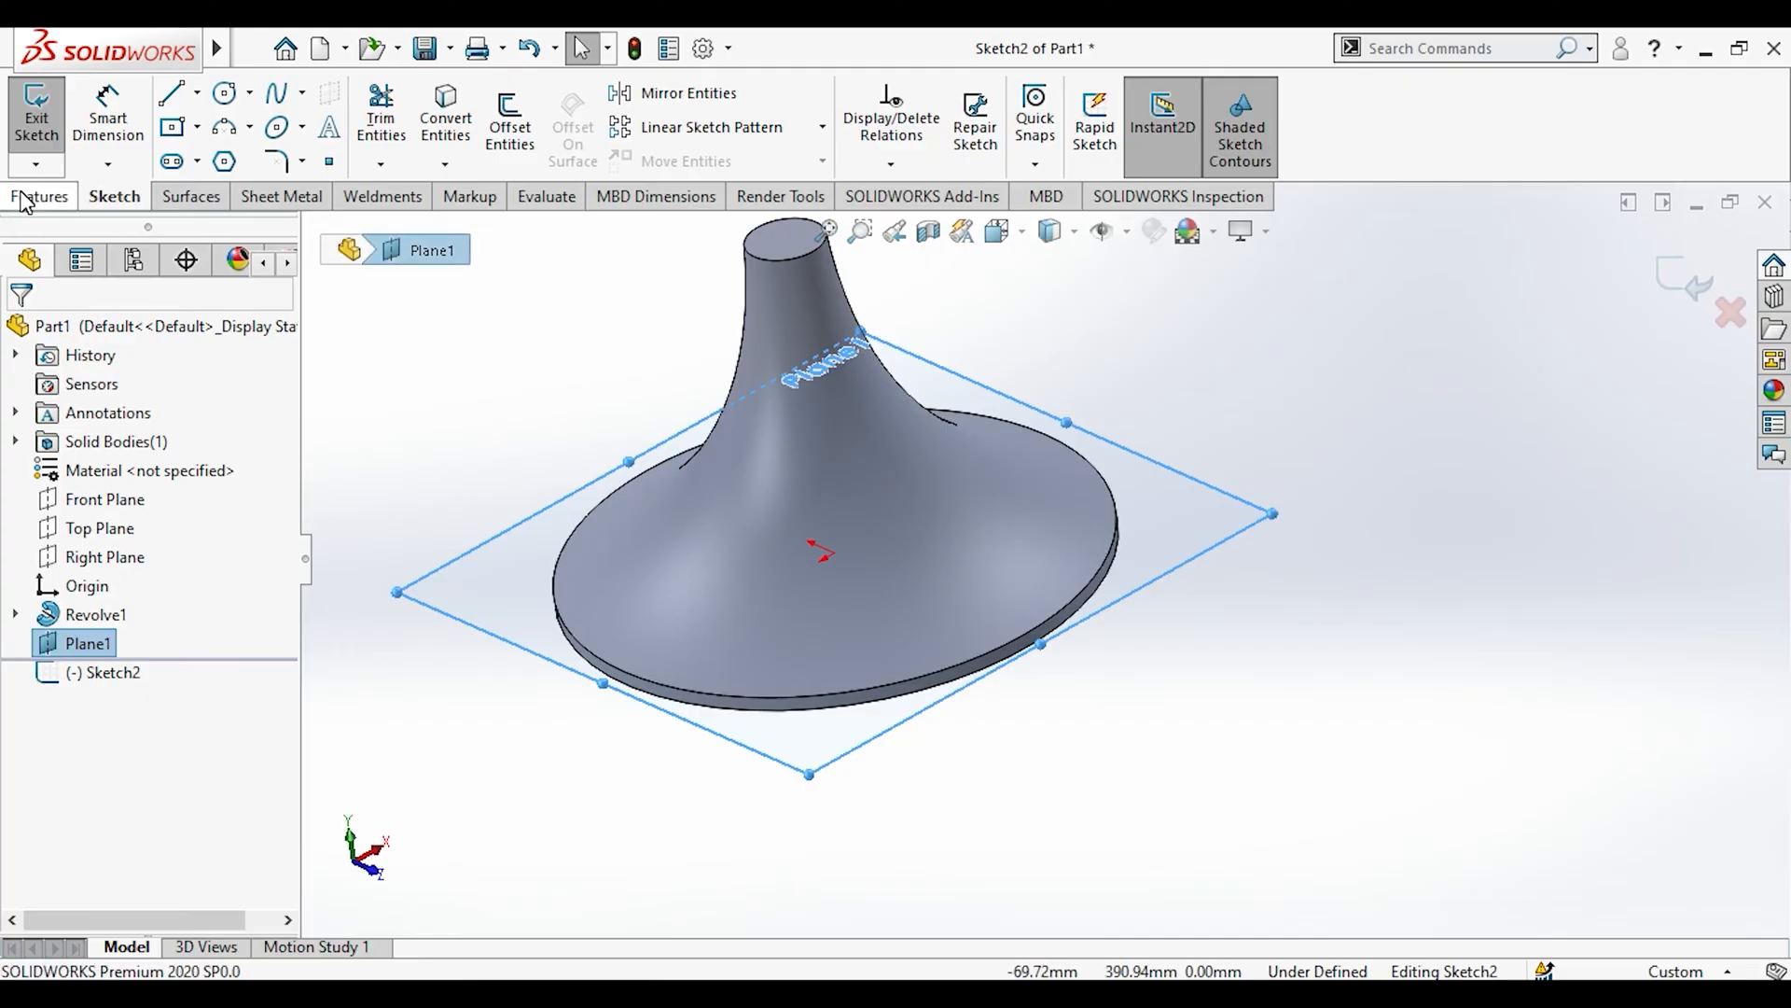
pyautogui.click(446, 121)
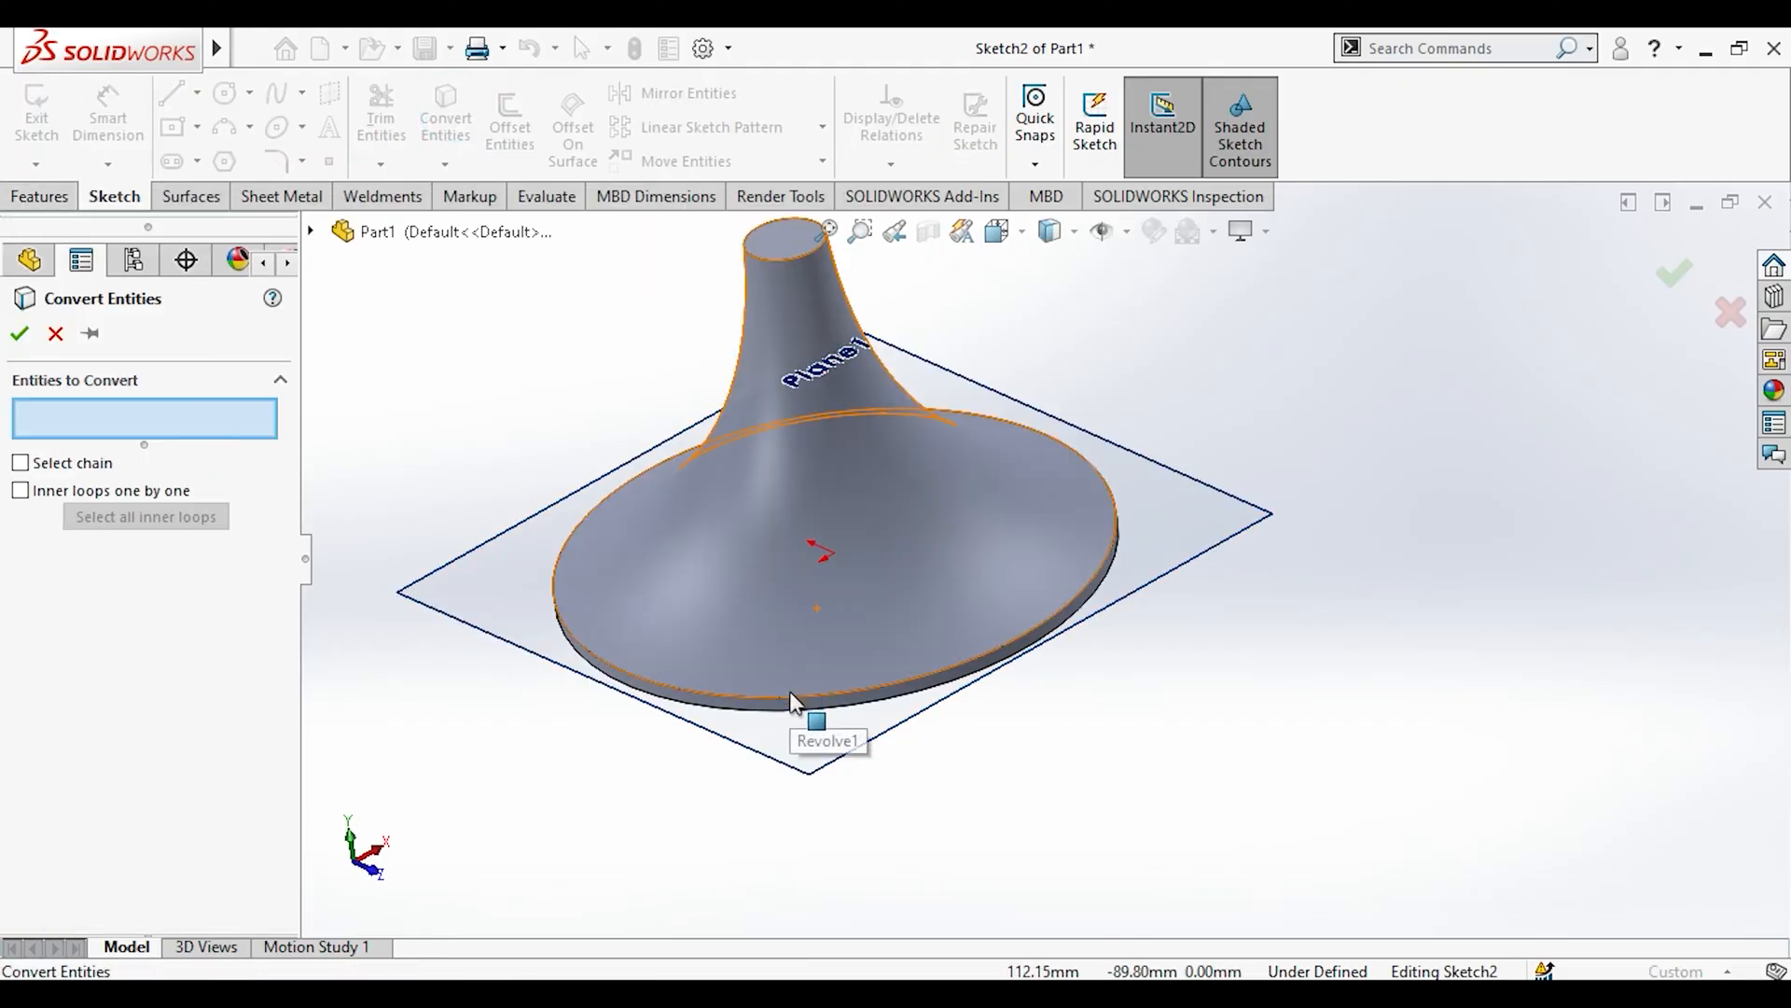
pyautogui.click(790, 702)
pyautogui.click(20, 334)
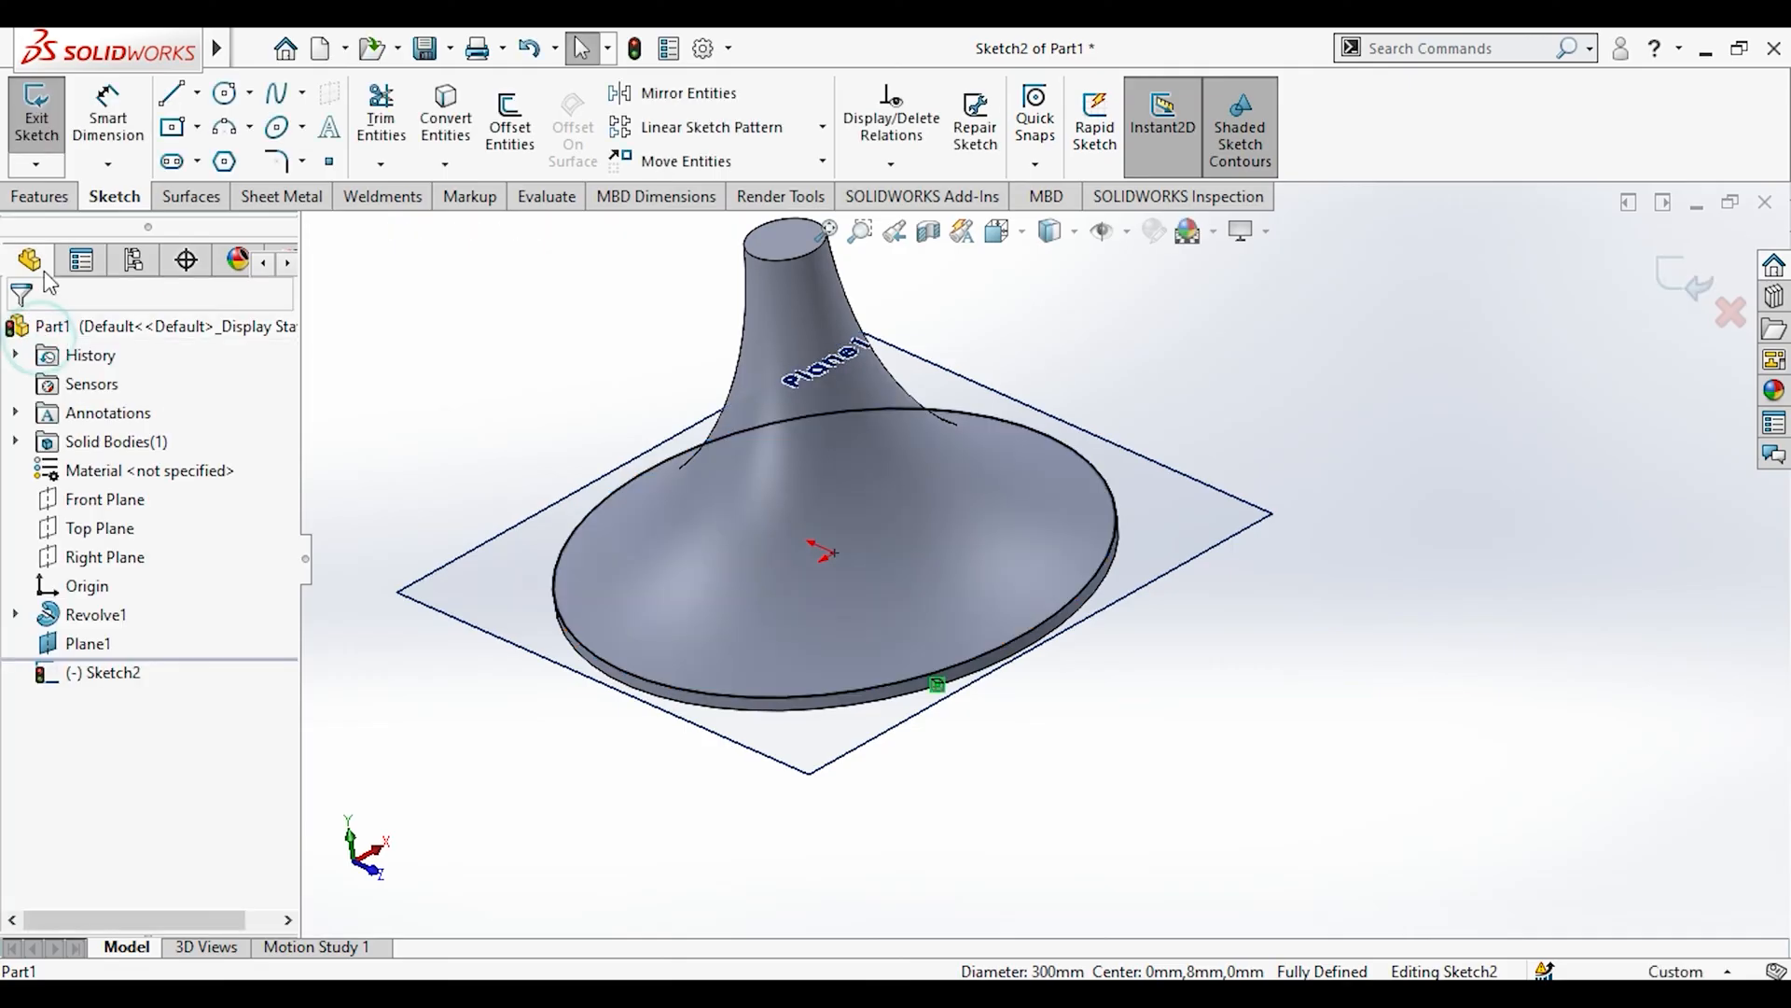
# Create a clockwise helix from the converted circle with 700 mm constant pitch, reversed direction, 0.25 revolutions and 0° start angle.
pyautogui.click(42, 197)
pyautogui.click(1117, 112)
pyautogui.click(1134, 231)
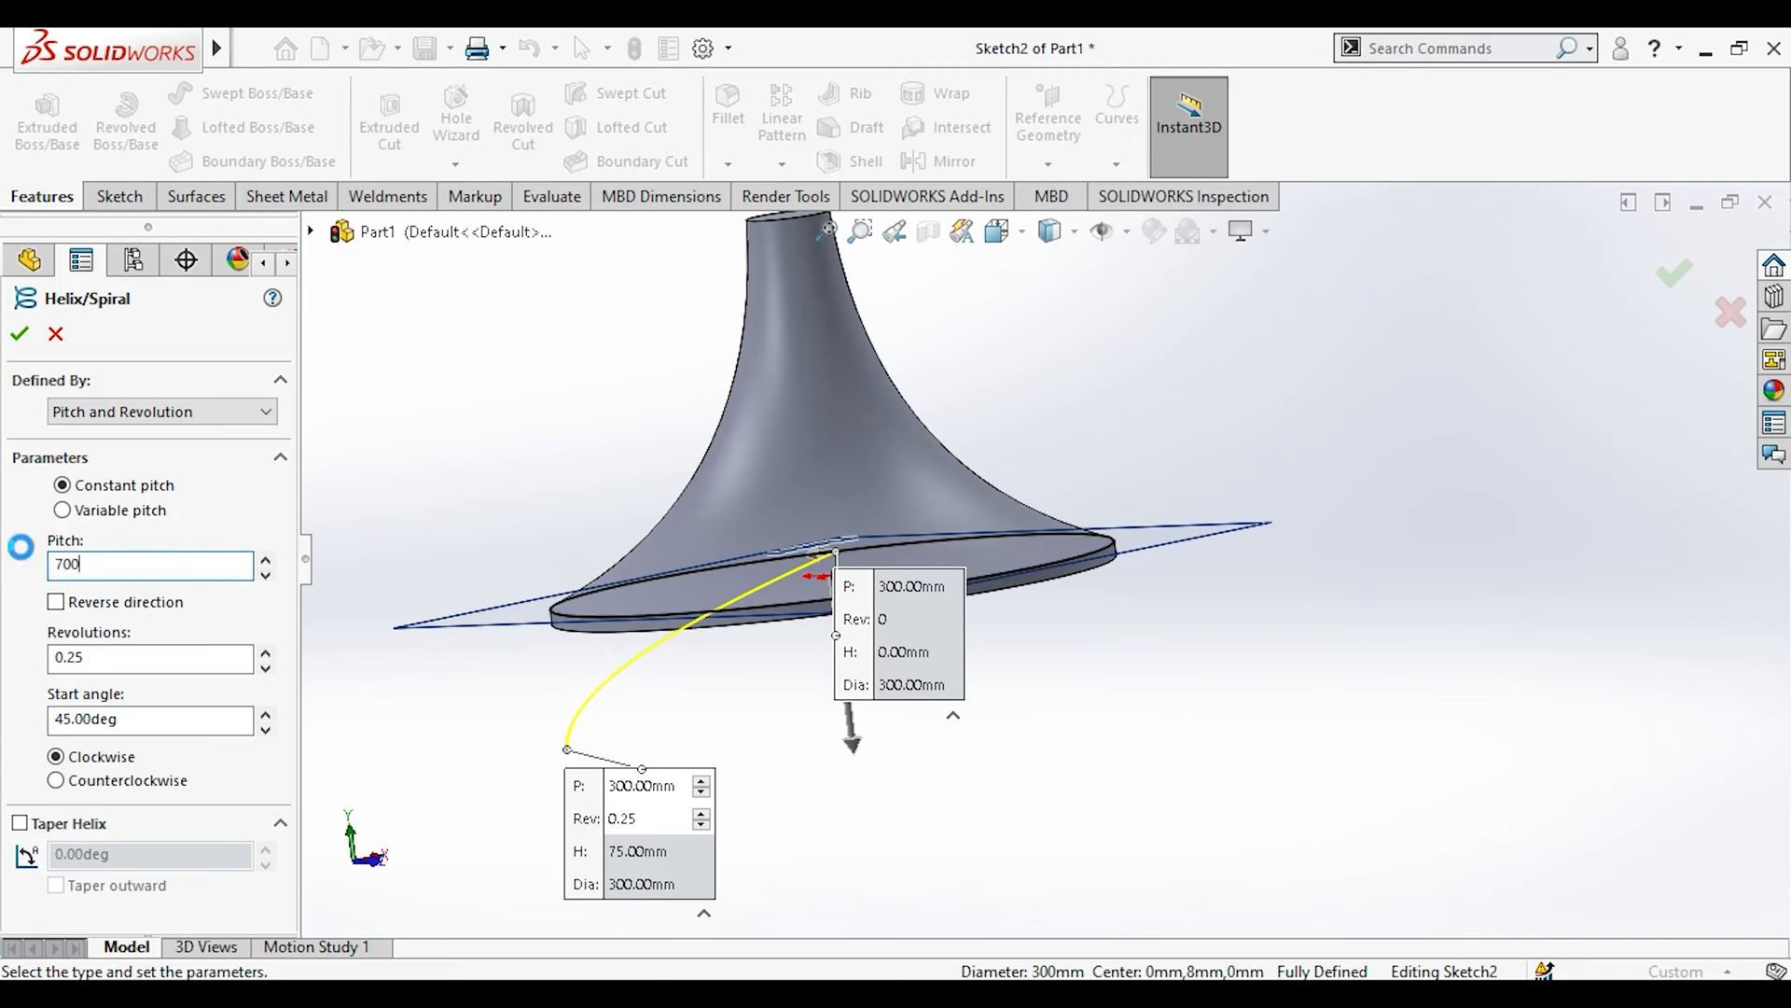
pyautogui.press('Return')
pyautogui.click(56, 601)
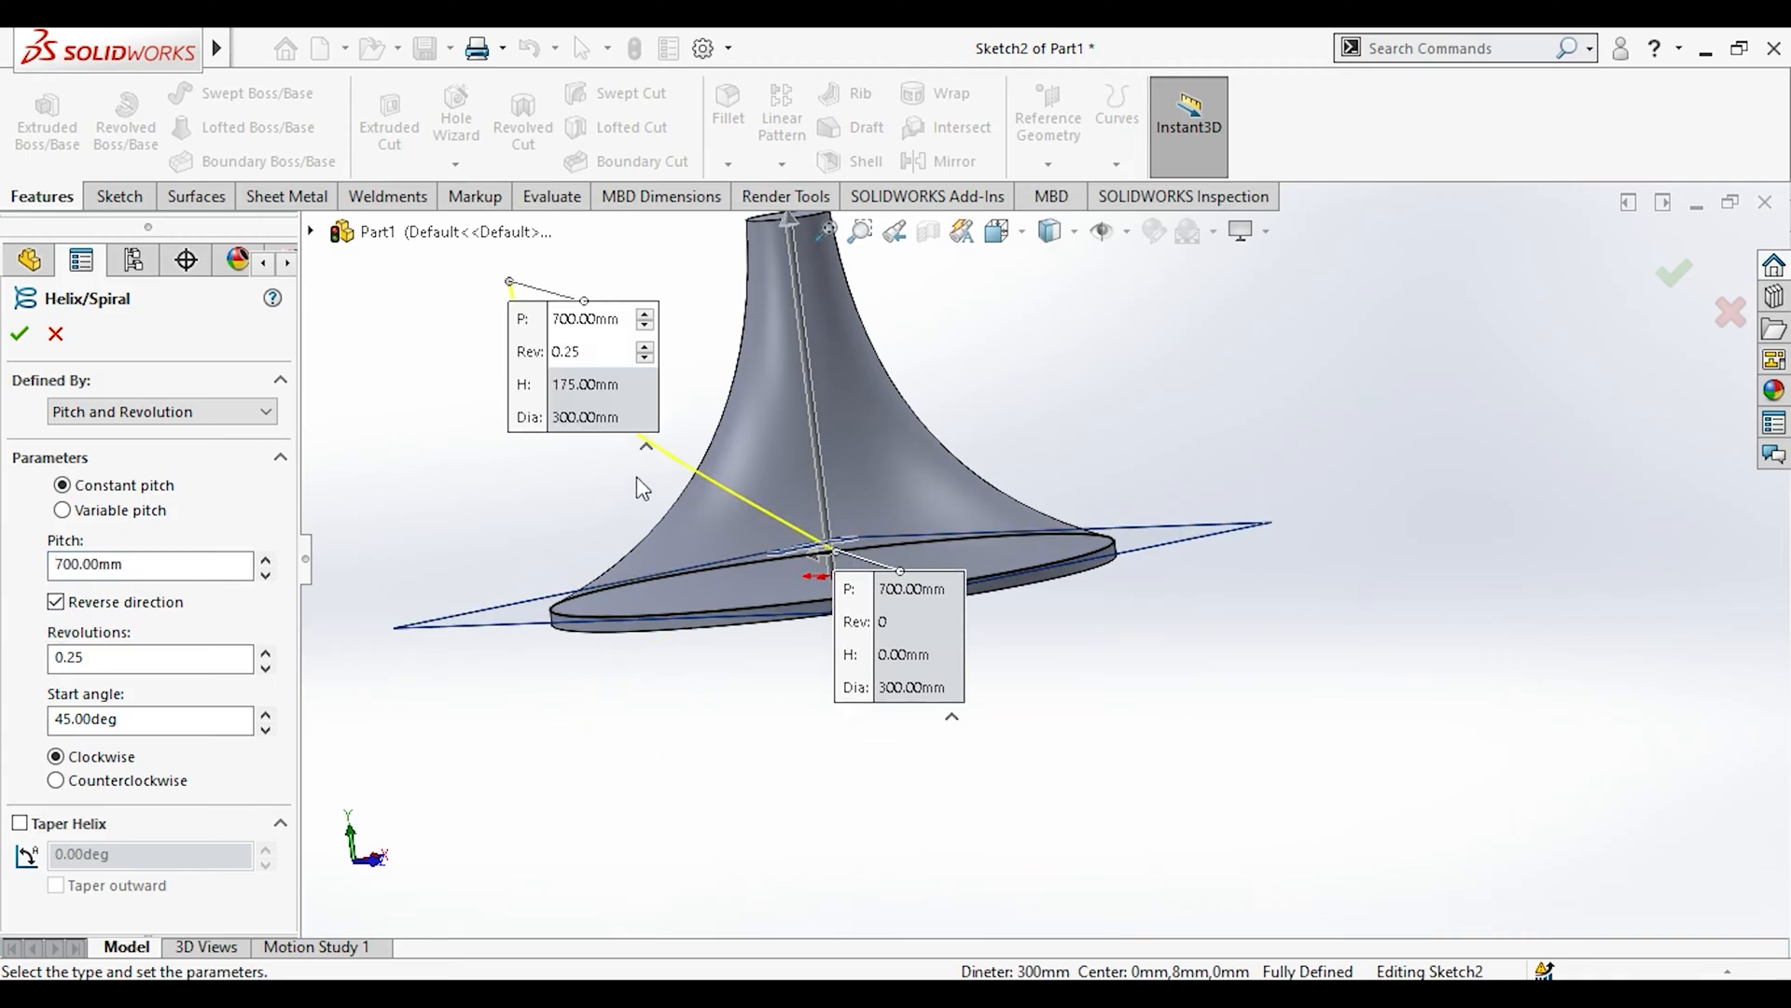
pyautogui.moveTo(718, 482); pyautogui.dragTo(598, 804, button='middle')
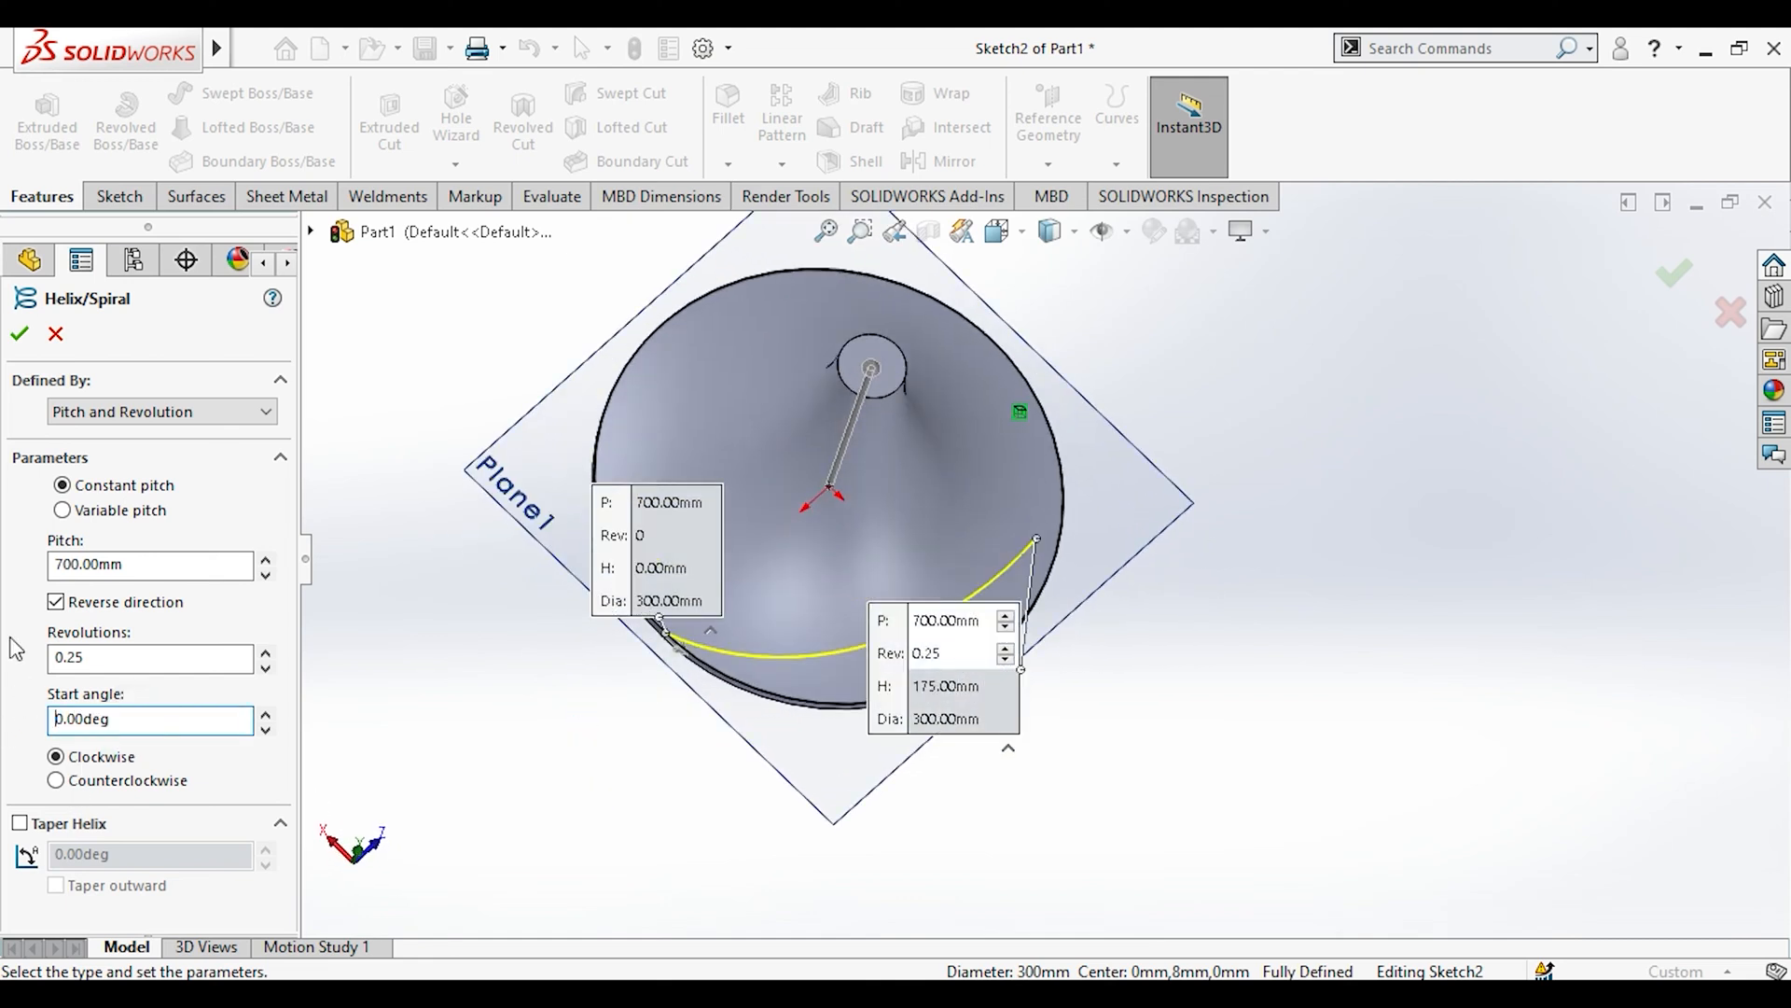
pyautogui.click(23, 333)
# Start a new sketch on the offset plane at the base rim.
pyautogui.moveTo(523, 448); pyautogui.dragTo(719, 515, button='middle')
pyautogui.press('space')
pyautogui.click(793, 627)
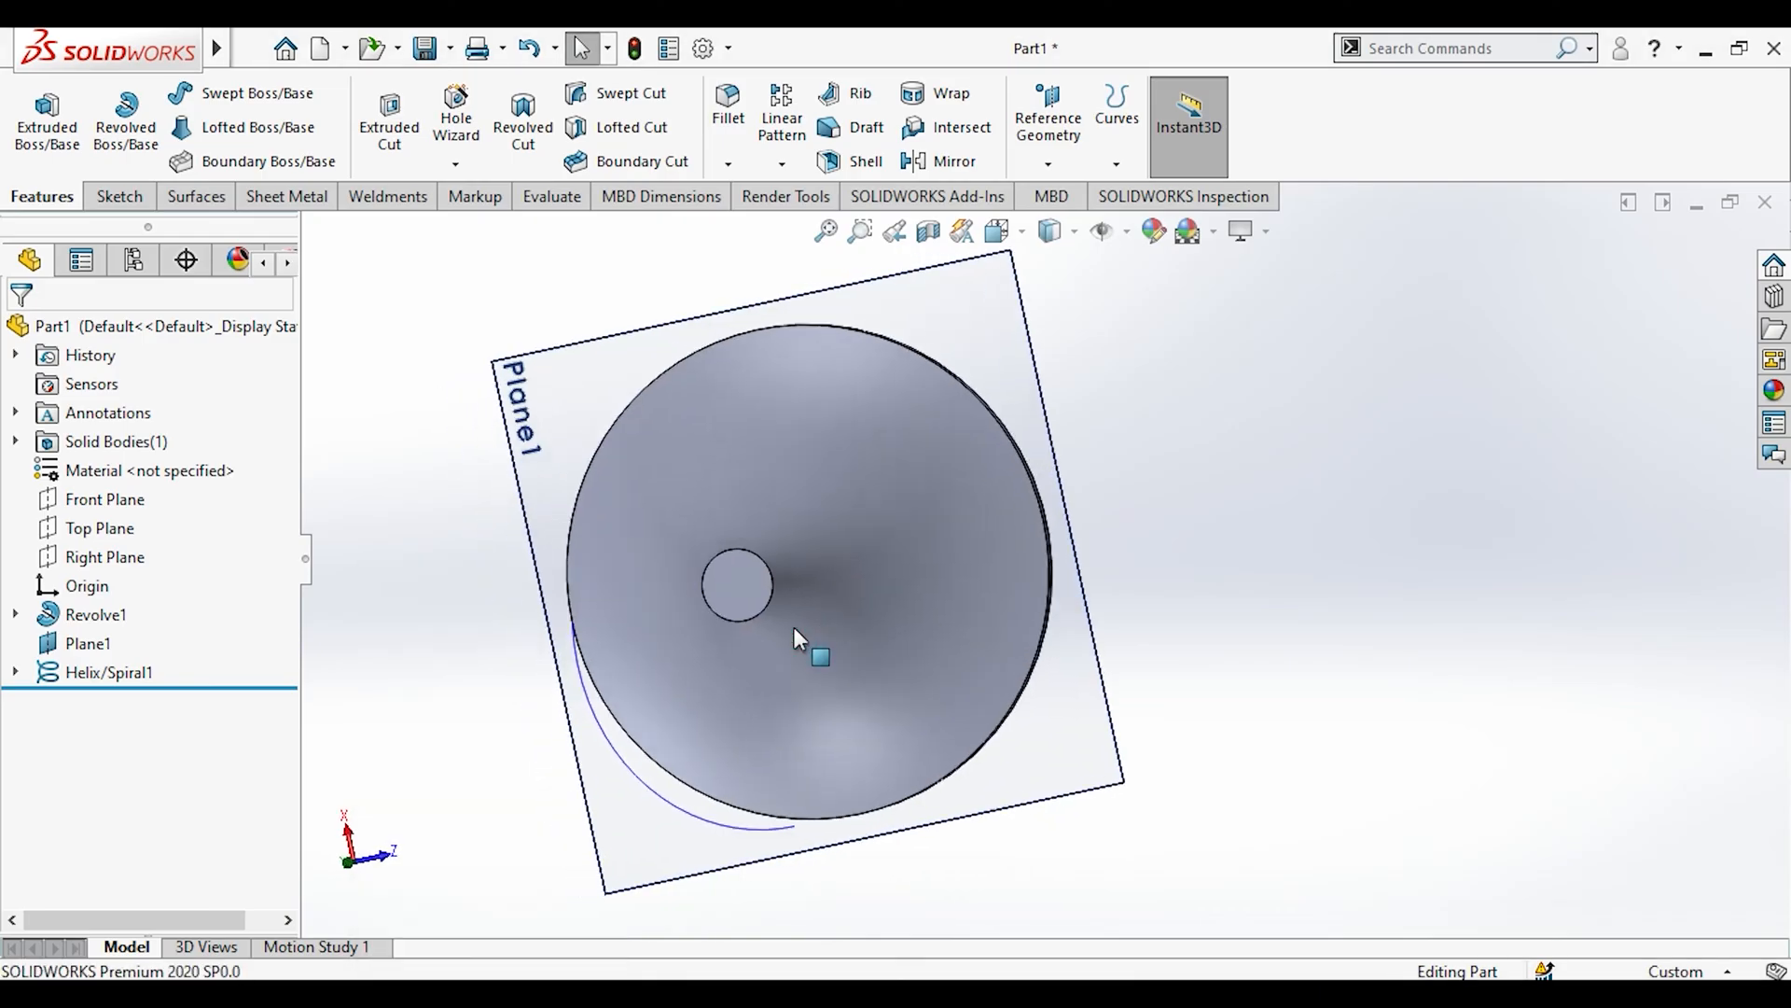
pyautogui.click(812, 320)
pyautogui.click(924, 233)
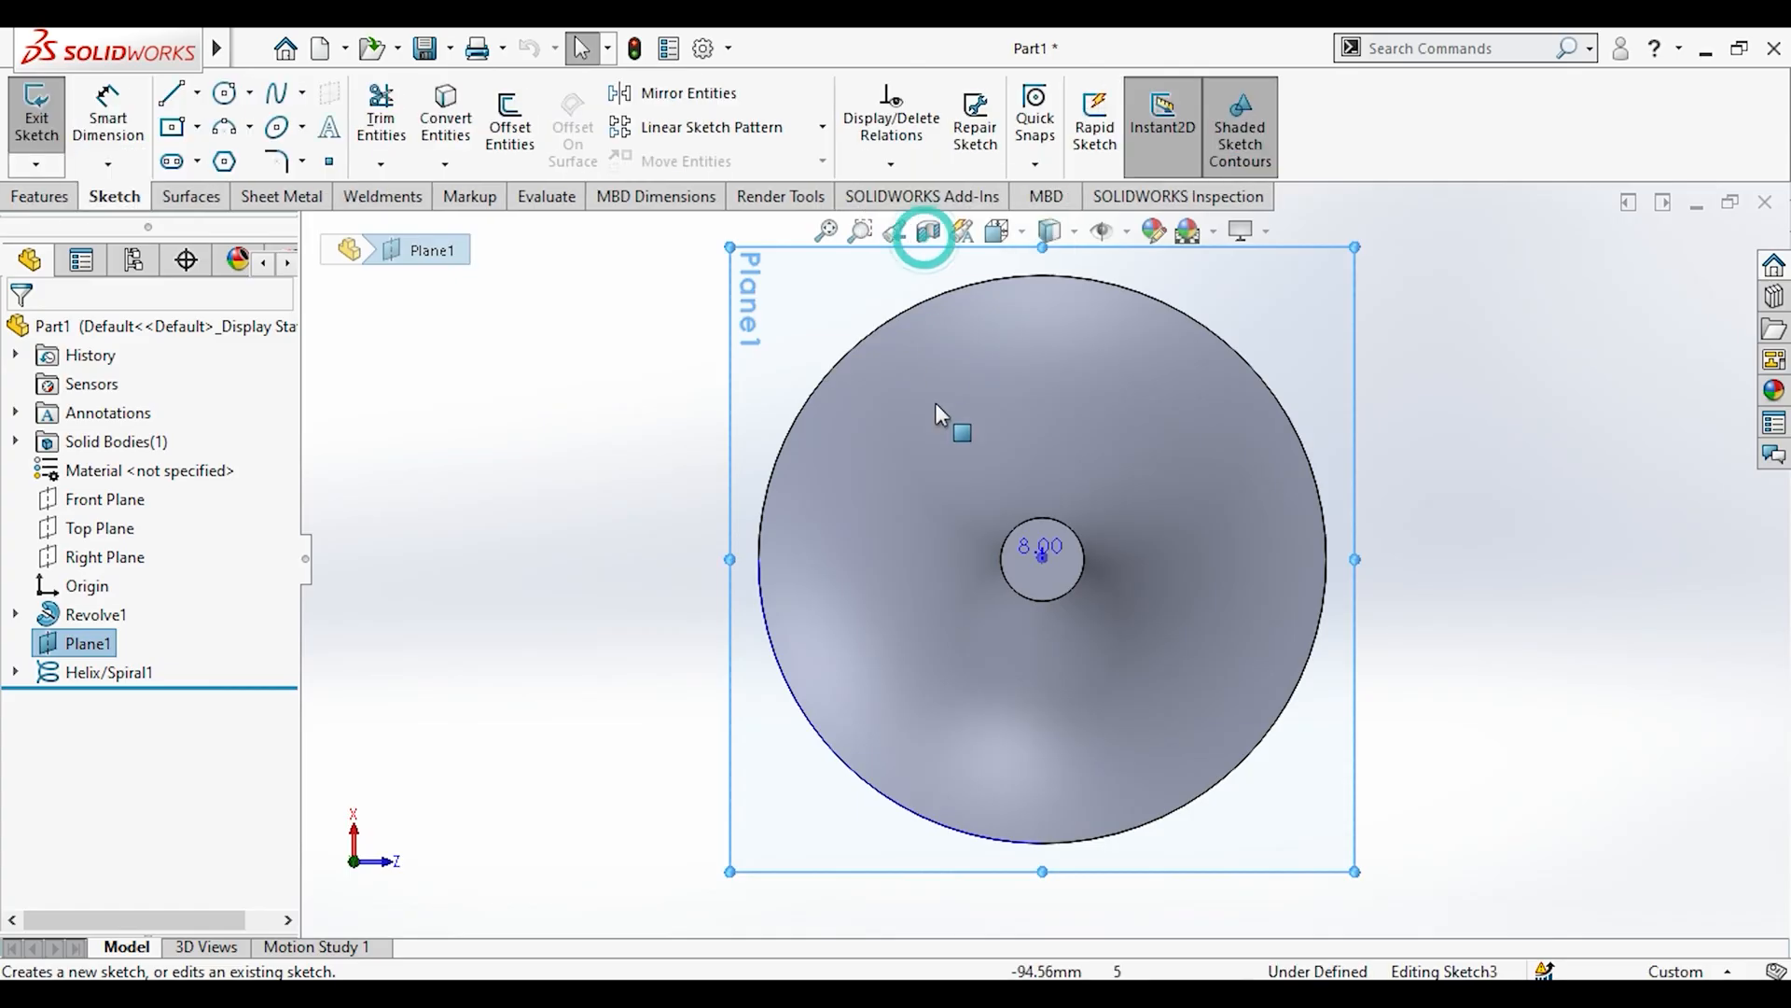
pyautogui.moveTo(915, 492)
pyautogui.mouseDown(button='middle')
pyautogui.moveTo(863, 476)
pyautogui.moveTo(772, 559)
pyautogui.moveTo(719, 540)
pyautogui.moveTo(684, 488)
pyautogui.mouseUp(button='middle')
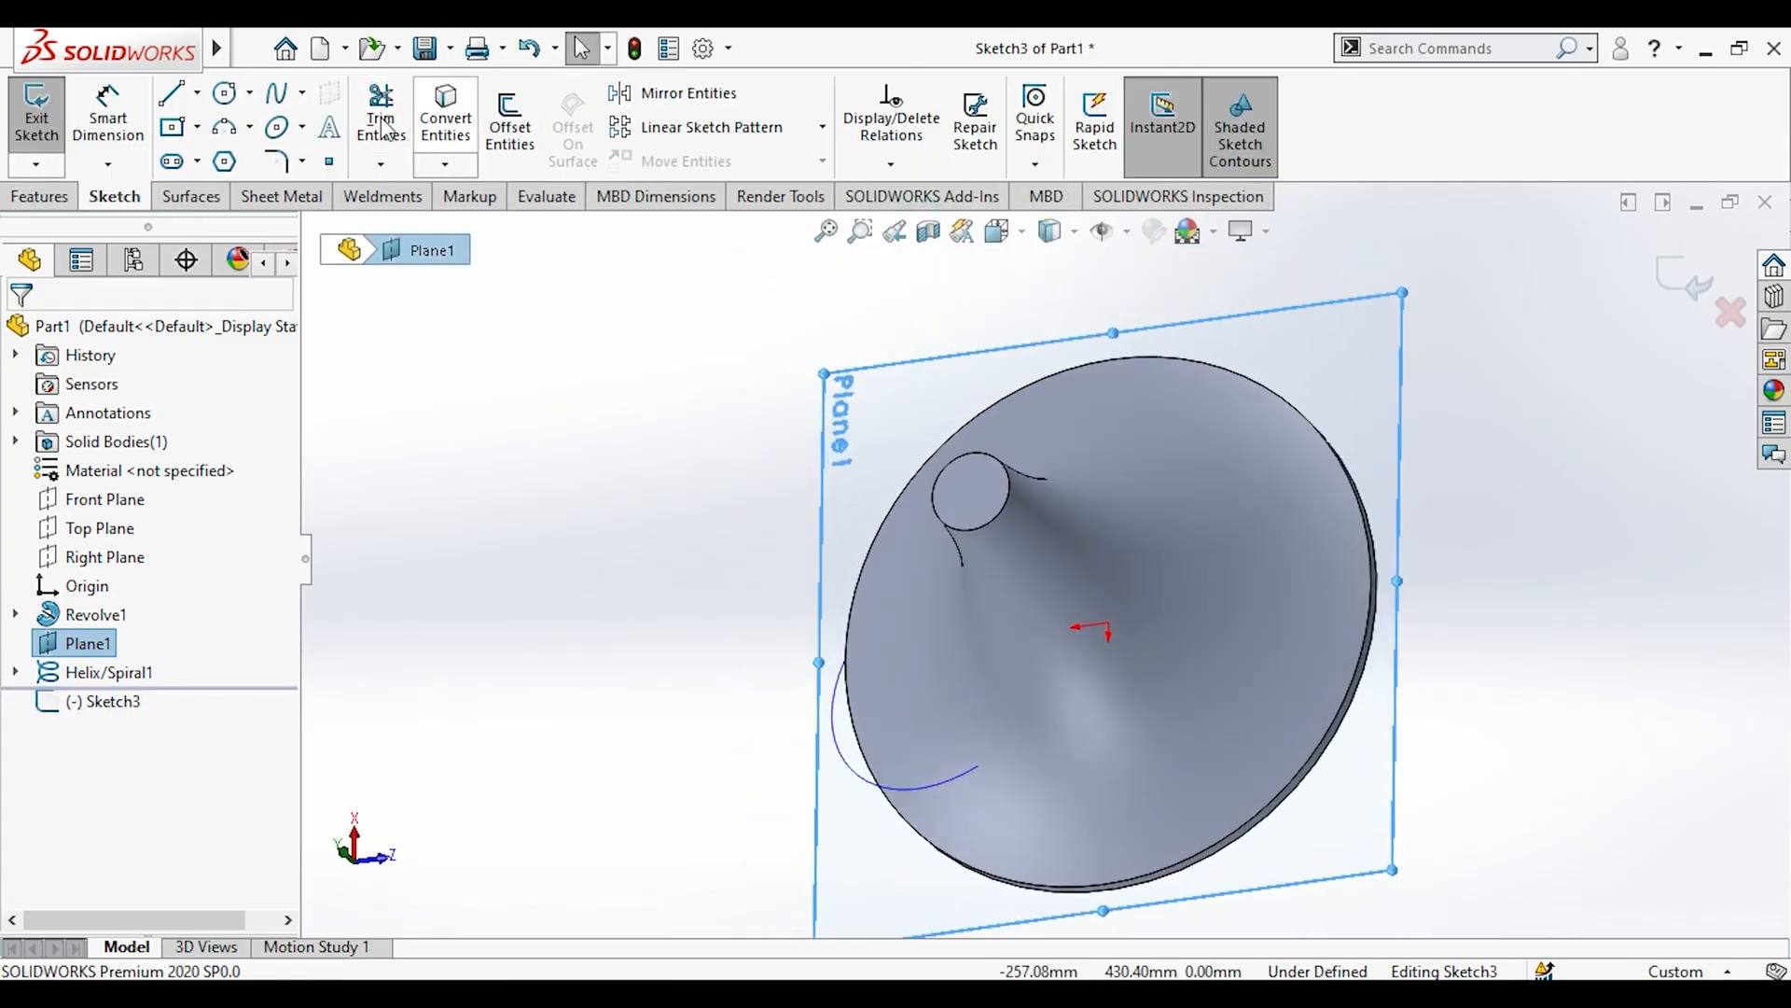
pyautogui.click(229, 132)
pyautogui.moveTo(784, 604)
pyautogui.mouseDown(button='middle')
pyautogui.moveTo(844, 537)
pyautogui.moveTo(1124, 899)
pyautogui.moveTo(1047, 759)
pyautogui.mouseUp(button='middle')
pyautogui.moveTo(1284, 632)
pyautogui.mouseDown(button='middle')
pyautogui.moveTo(1278, 537)
pyautogui.moveTo(1331, 700)
pyautogui.moveTo(1356, 380)
pyautogui.moveTo(1337, 598)
pyautogui.mouseUp(button='middle')
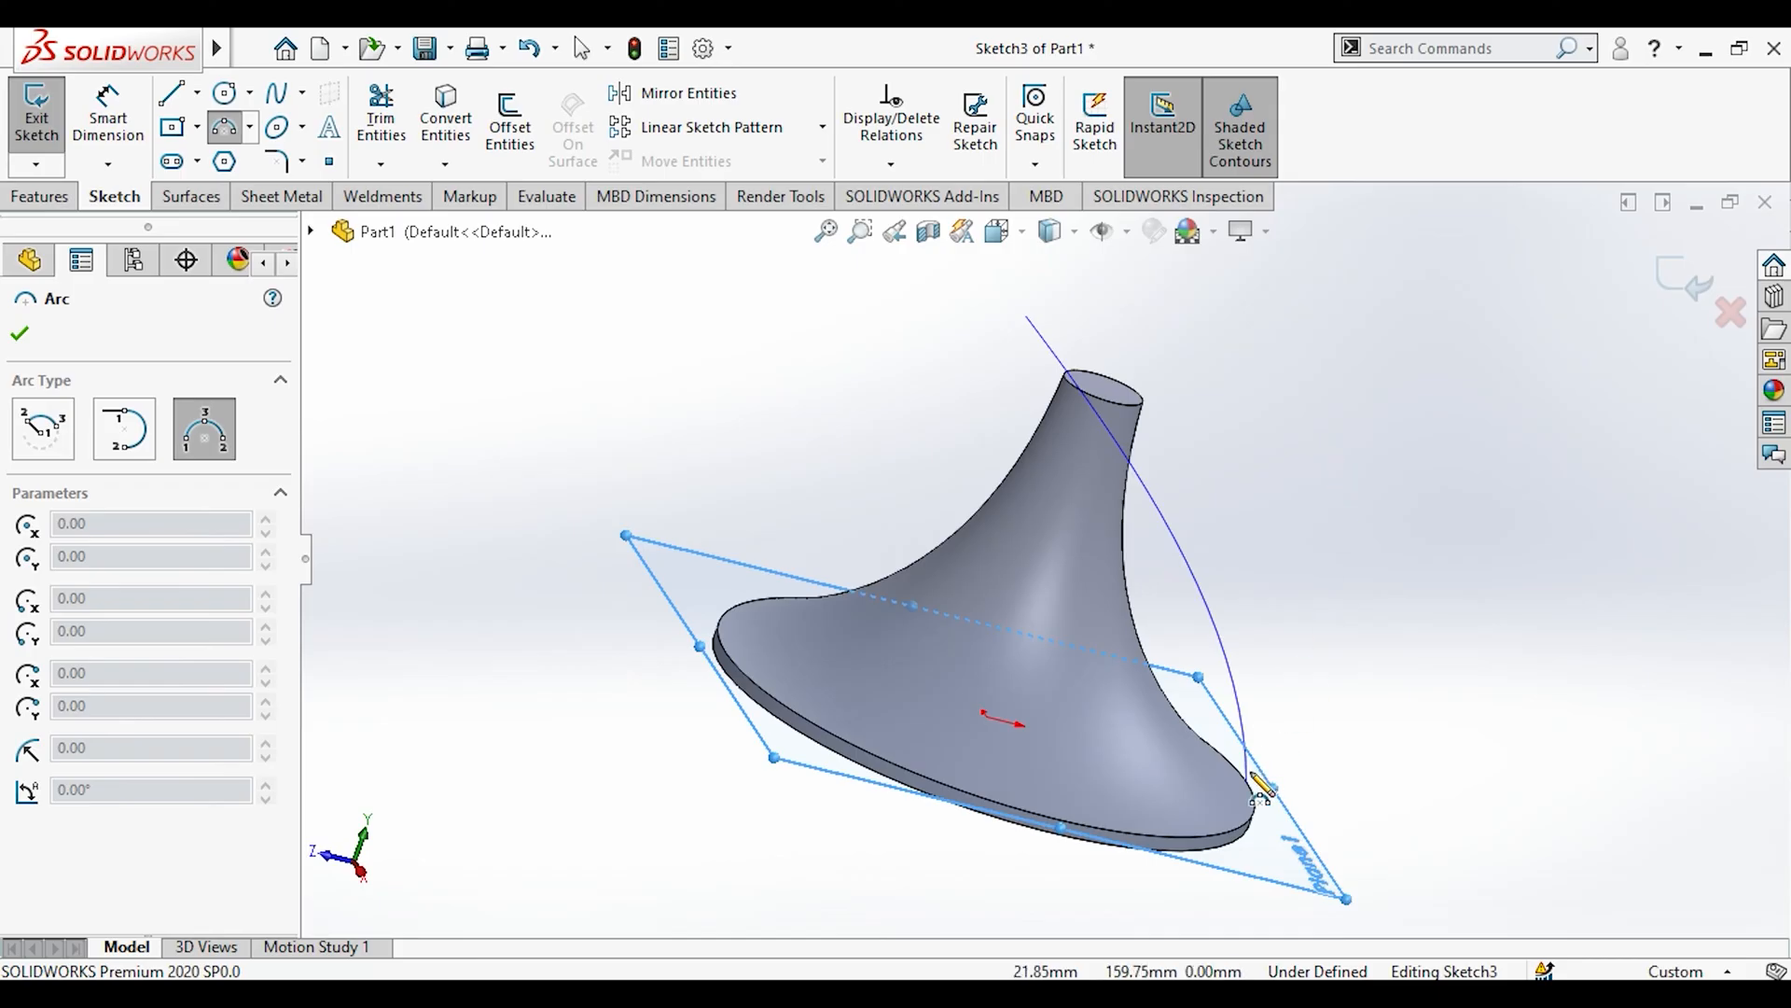
pyautogui.moveTo(1250, 803)
pyautogui.mouseDown(button='middle')
pyautogui.moveTo(1183, 803)
pyautogui.moveTo(1311, 756)
pyautogui.mouseUp(button='middle')
pyautogui.click(1310, 742)
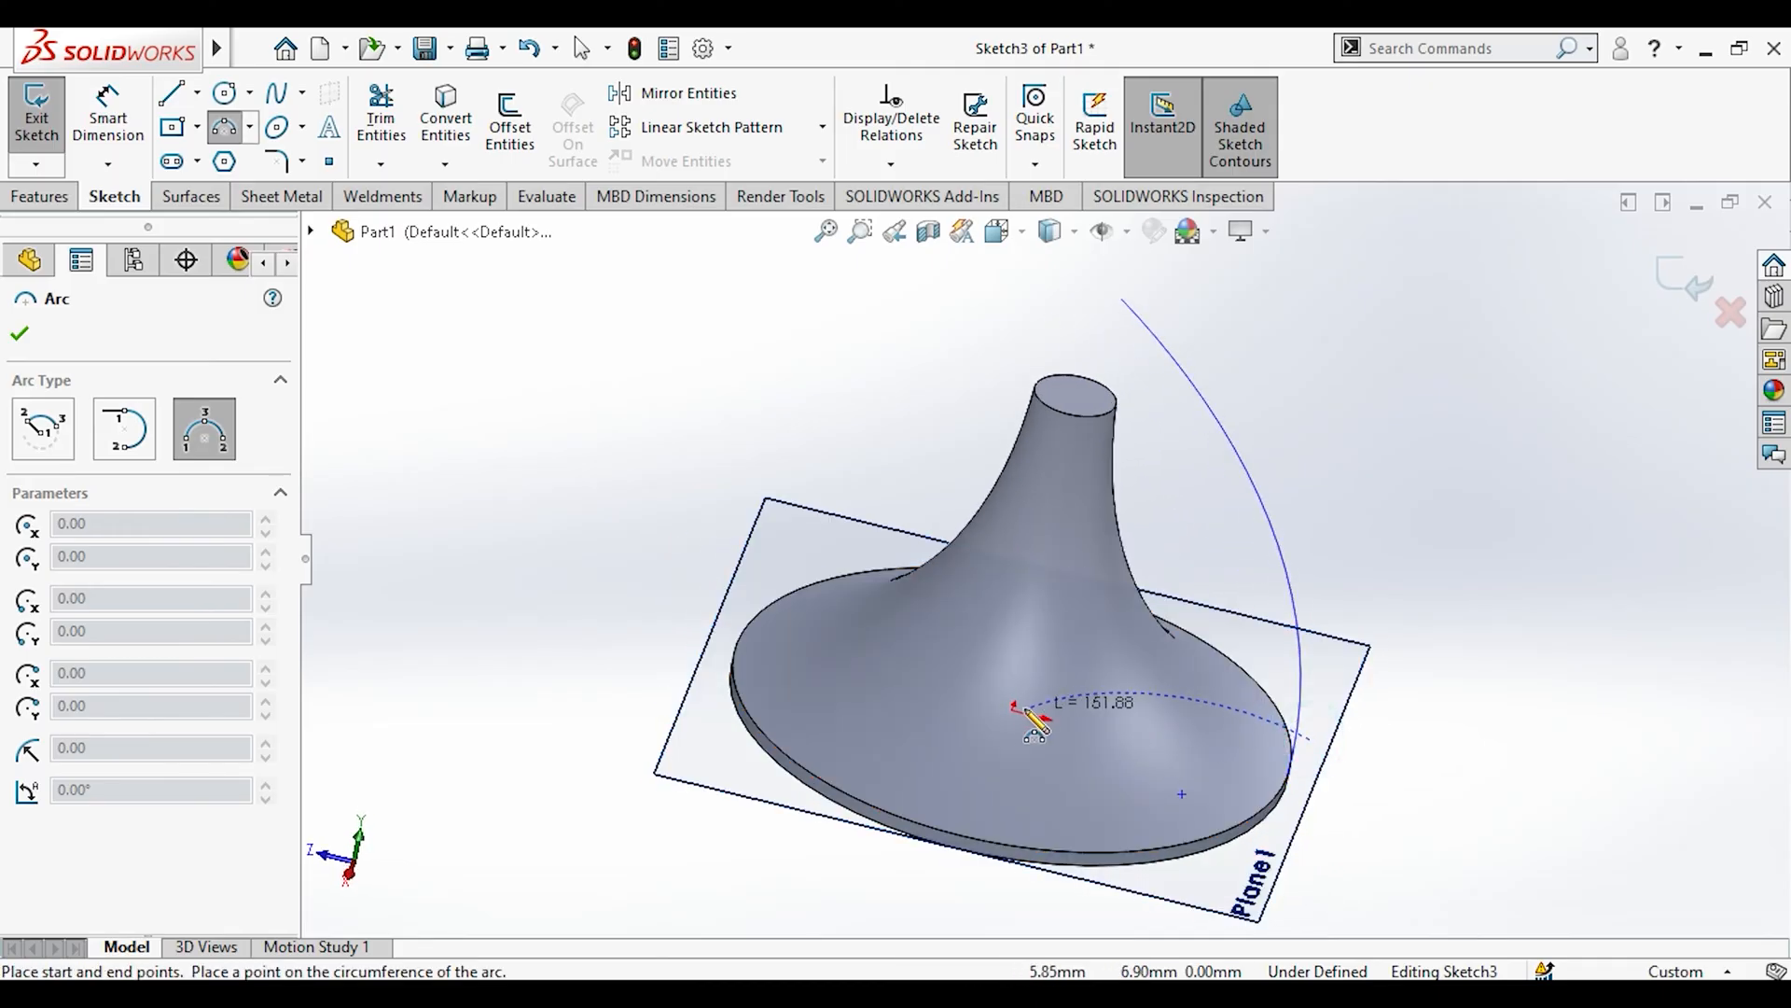
pyautogui.moveTo(1018, 714)
pyautogui.mouseDown(button='middle')
pyautogui.moveTo(984, 712)
pyautogui.moveTo(1039, 650)
pyautogui.mouseUp(button='middle')
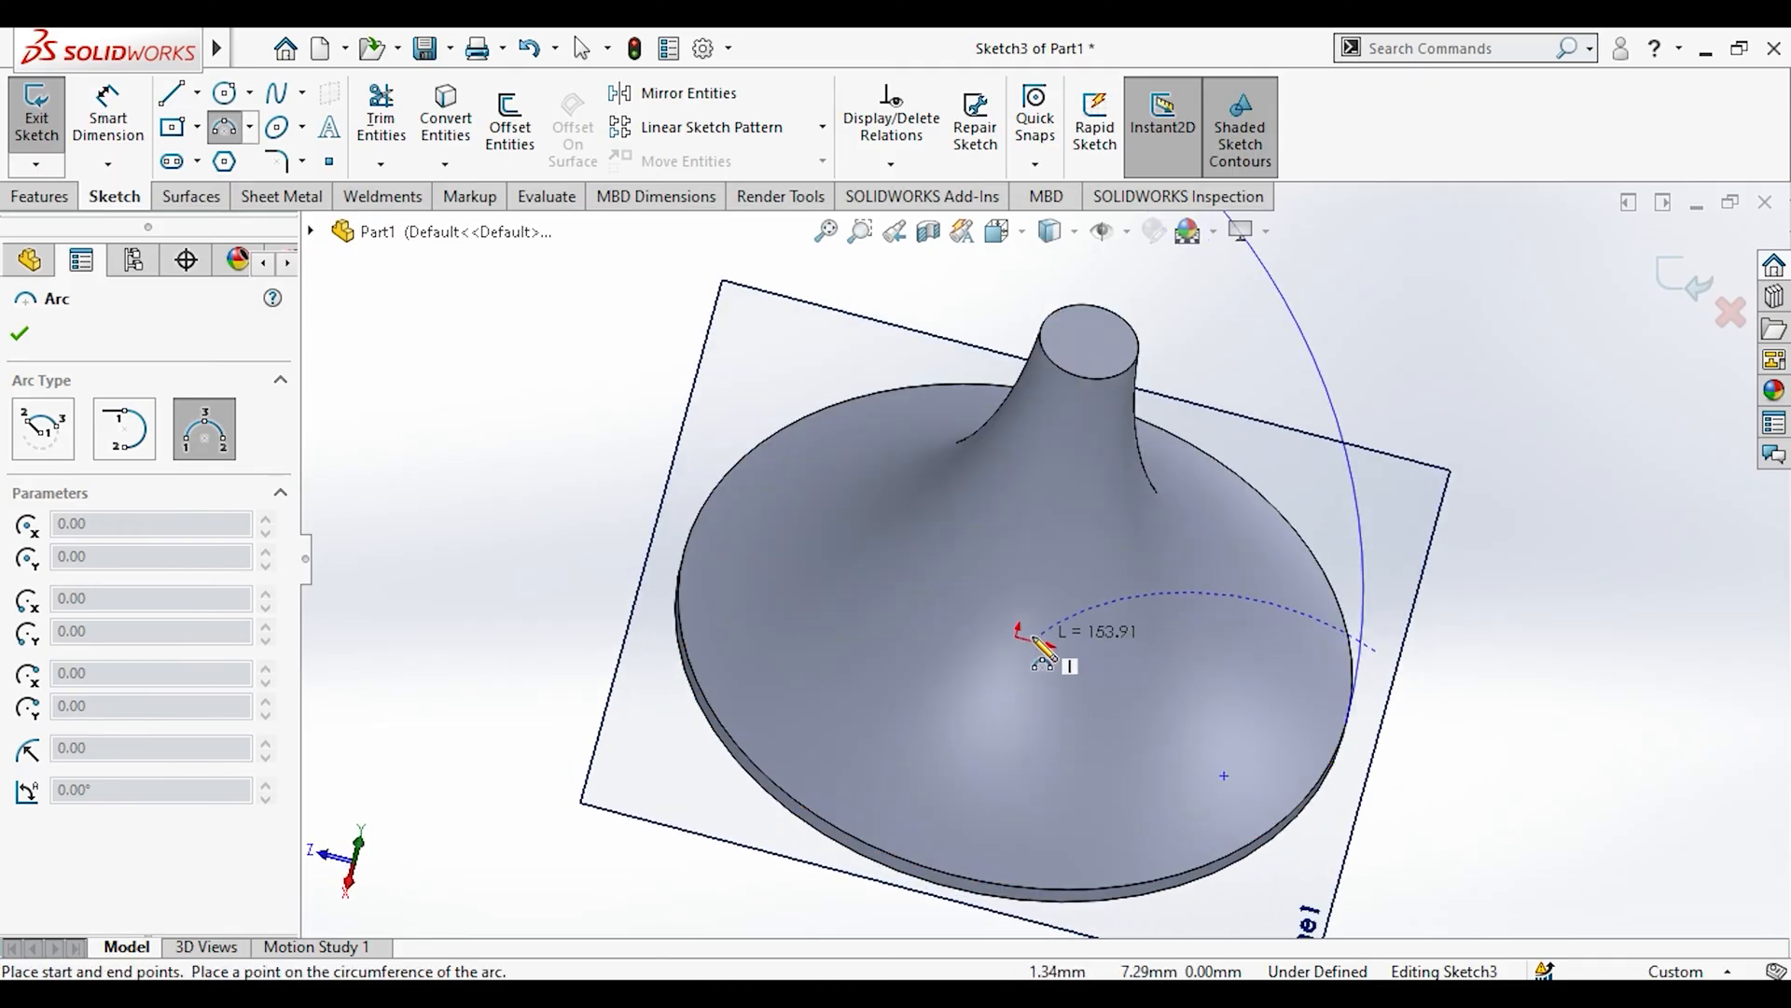
pyautogui.press('Escape')
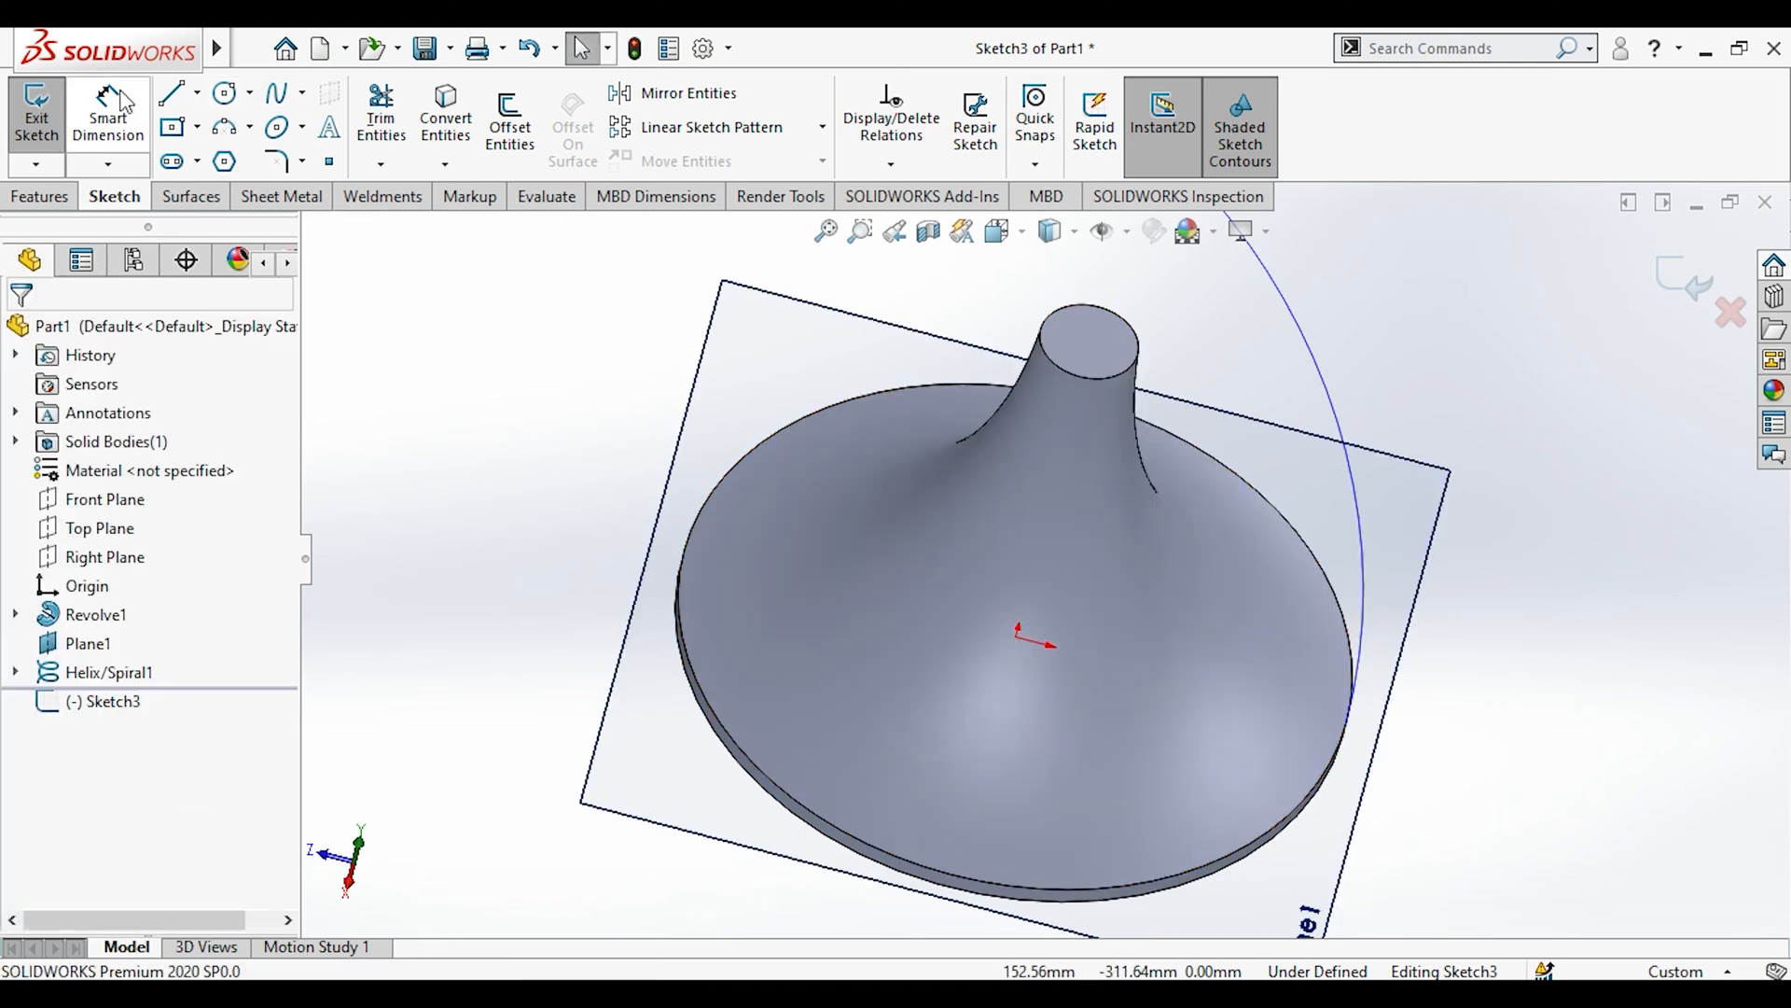
# Draw a three-point arc from the origin to the base rim near the helix's lower end and view the sketch face-on.
pyautogui.click(226, 129)
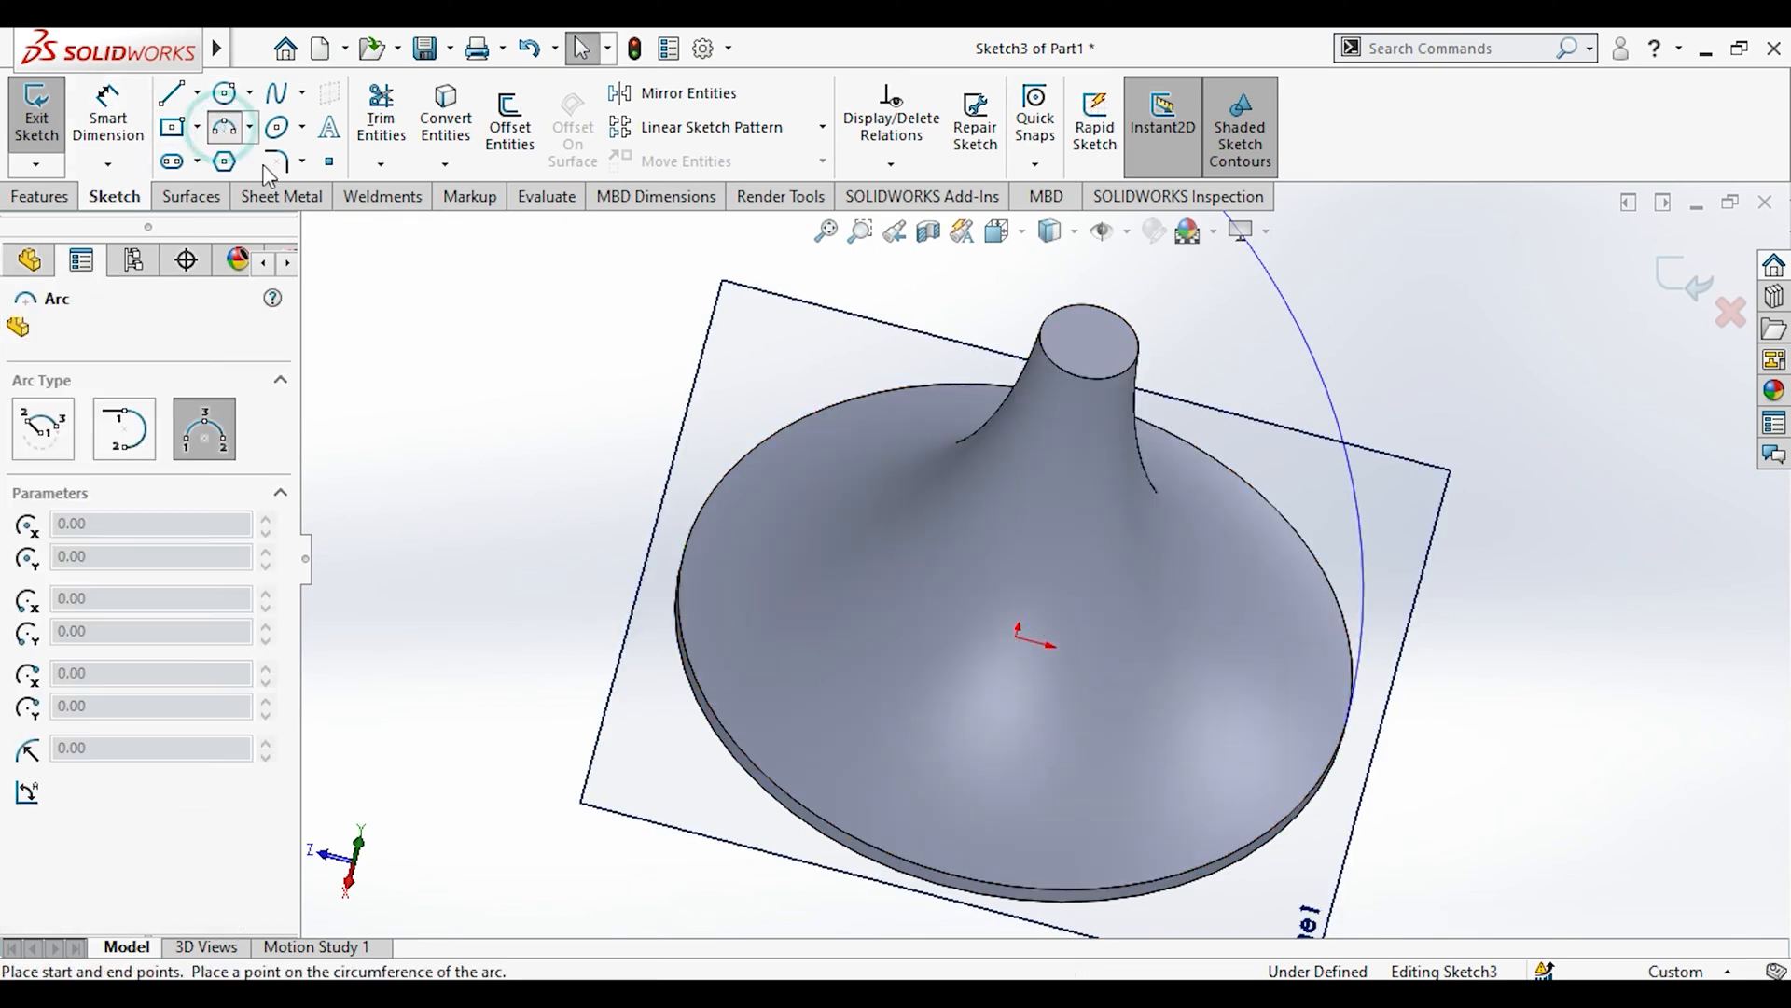
pyautogui.click(1017, 644)
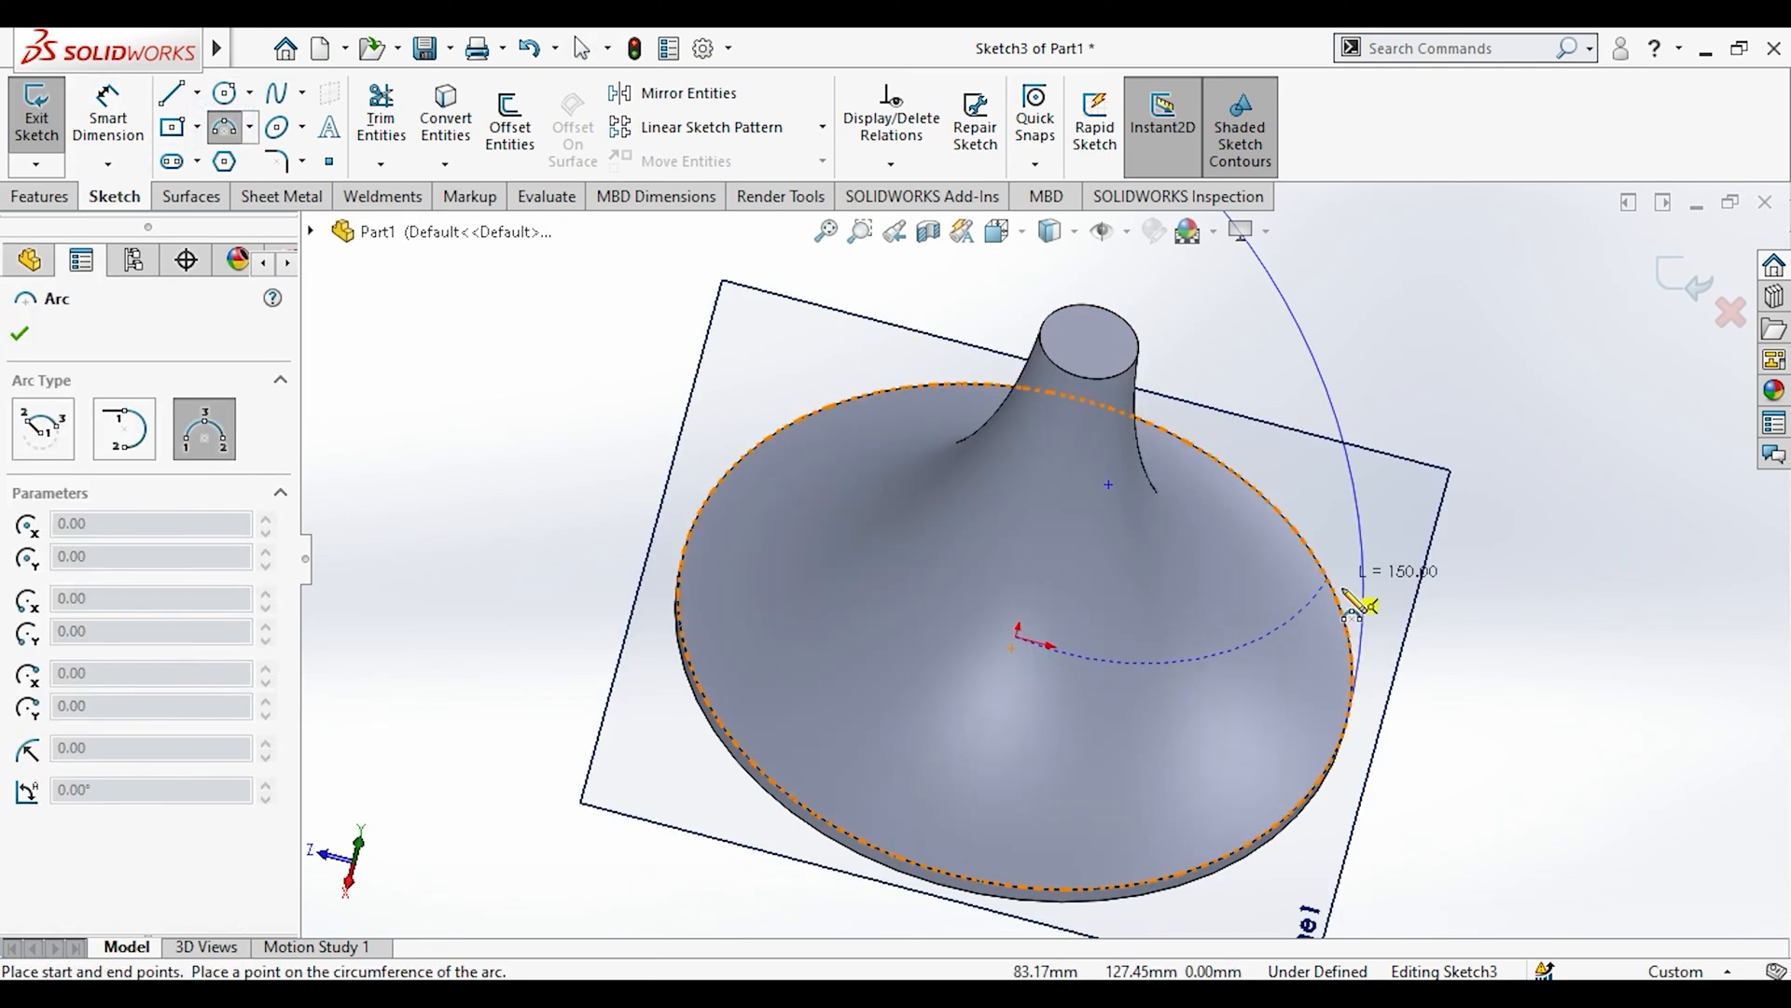
pyautogui.scroll(-1, 1346, 722)
pyautogui.moveTo(1343, 722); pyautogui.dragTo(1333, 808, button='middle')
pyautogui.click(1335, 715)
pyautogui.click(1246, 633)
pyautogui.press('Escape')
pyautogui.scroll(5, 1042, 556)
pyautogui.press('space')
pyautogui.click(874, 626)
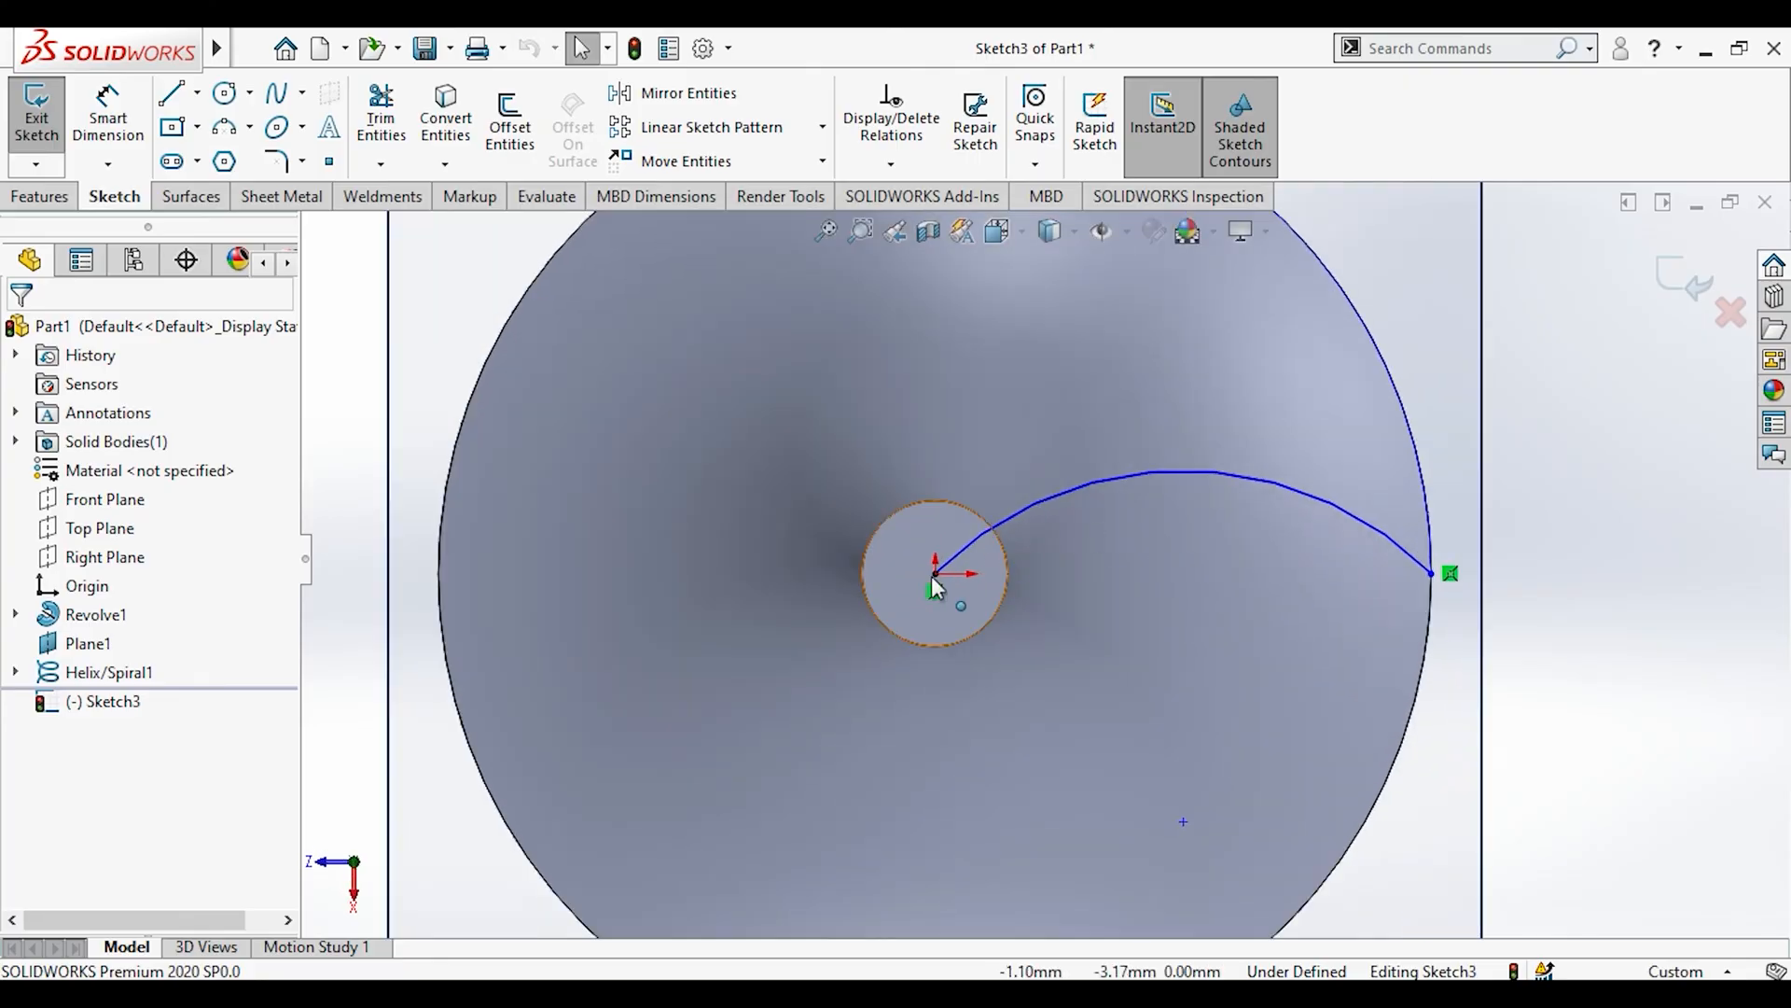
# Try shifting the arc by moving its centre point and its outer endpoint along the base rim.
pyautogui.click(1178, 474)
pyautogui.scroll(3, 1156, 701)
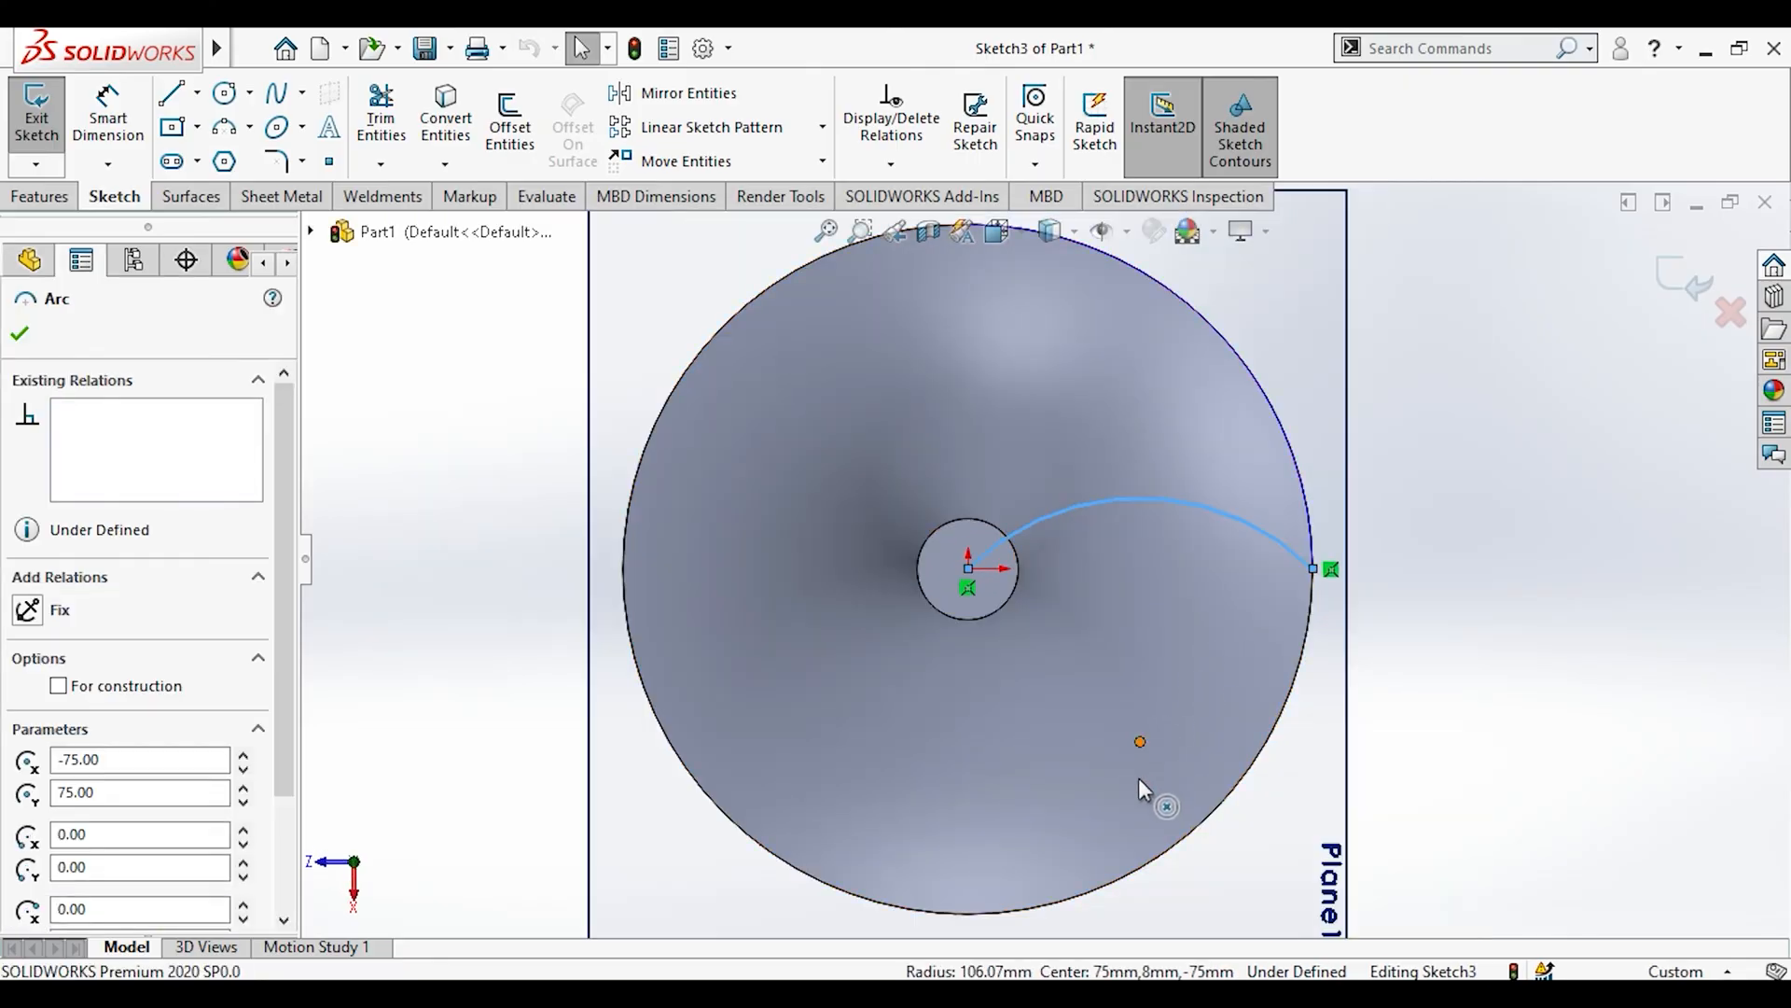
pyautogui.click(1138, 741)
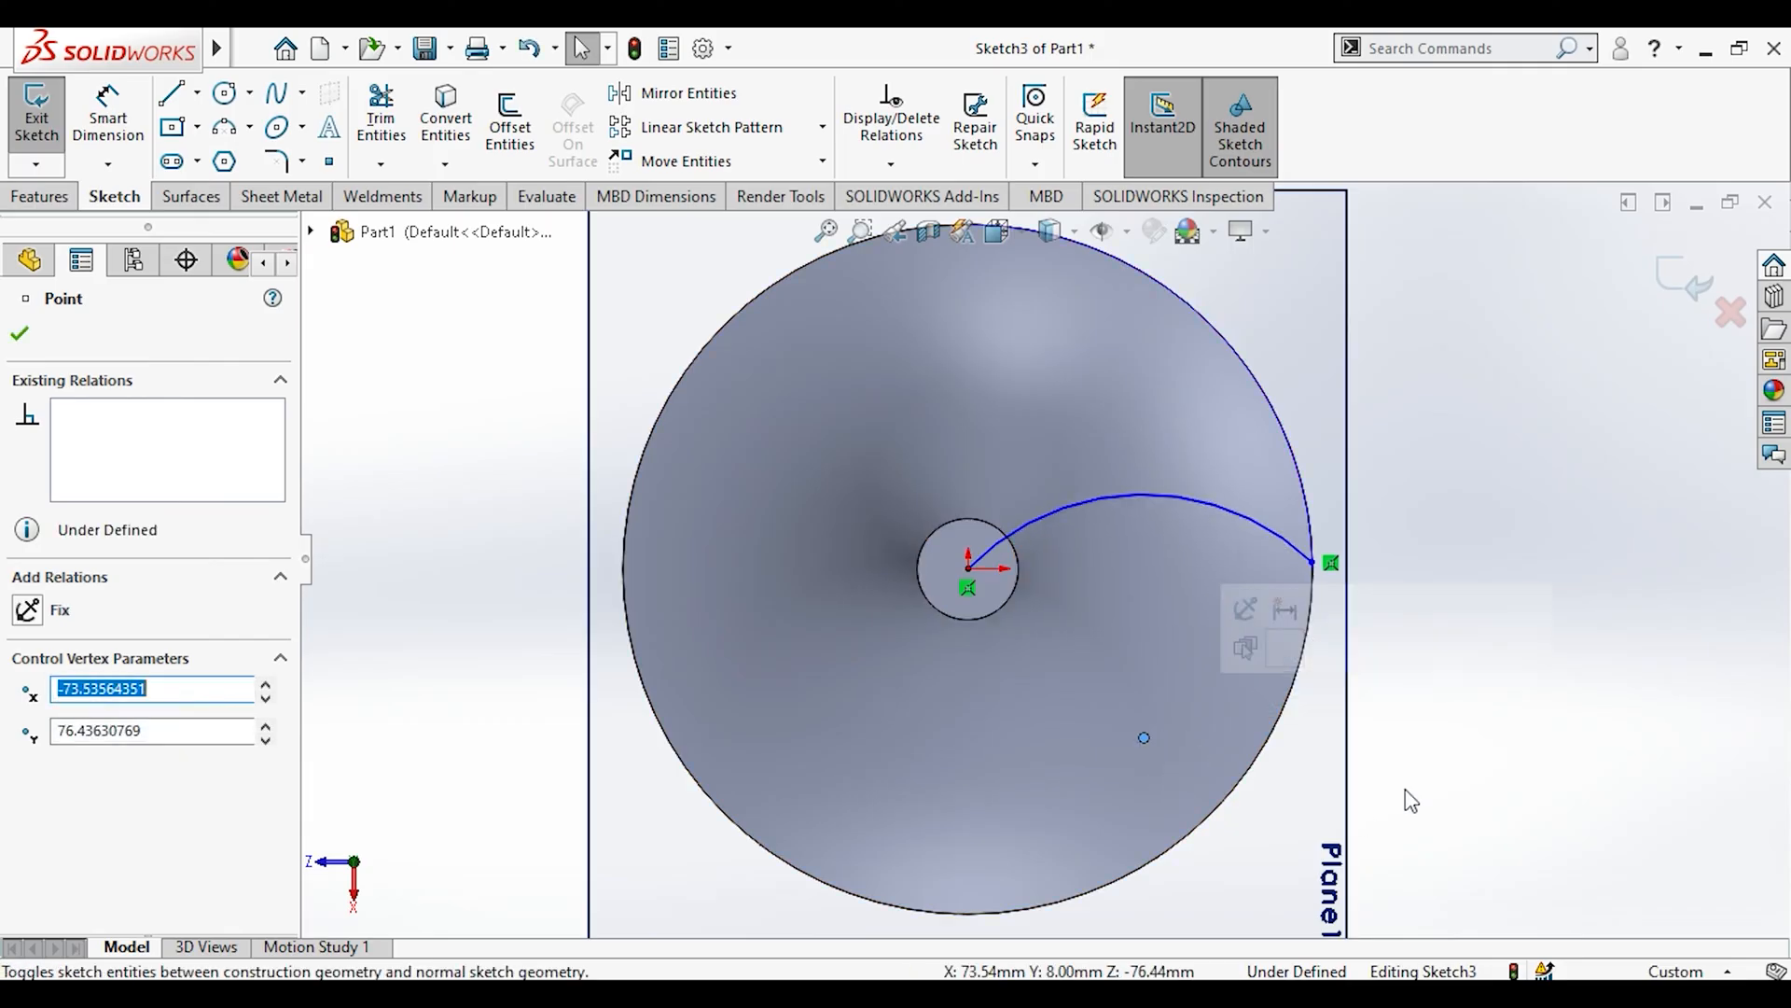
pyautogui.click(1312, 563)
pyautogui.moveTo(1310, 562); pyautogui.dragTo(1315, 355, button='middle')
pyautogui.click(1258, 723)
pyautogui.moveTo(1269, 739); pyautogui.dragTo(1258, 776)
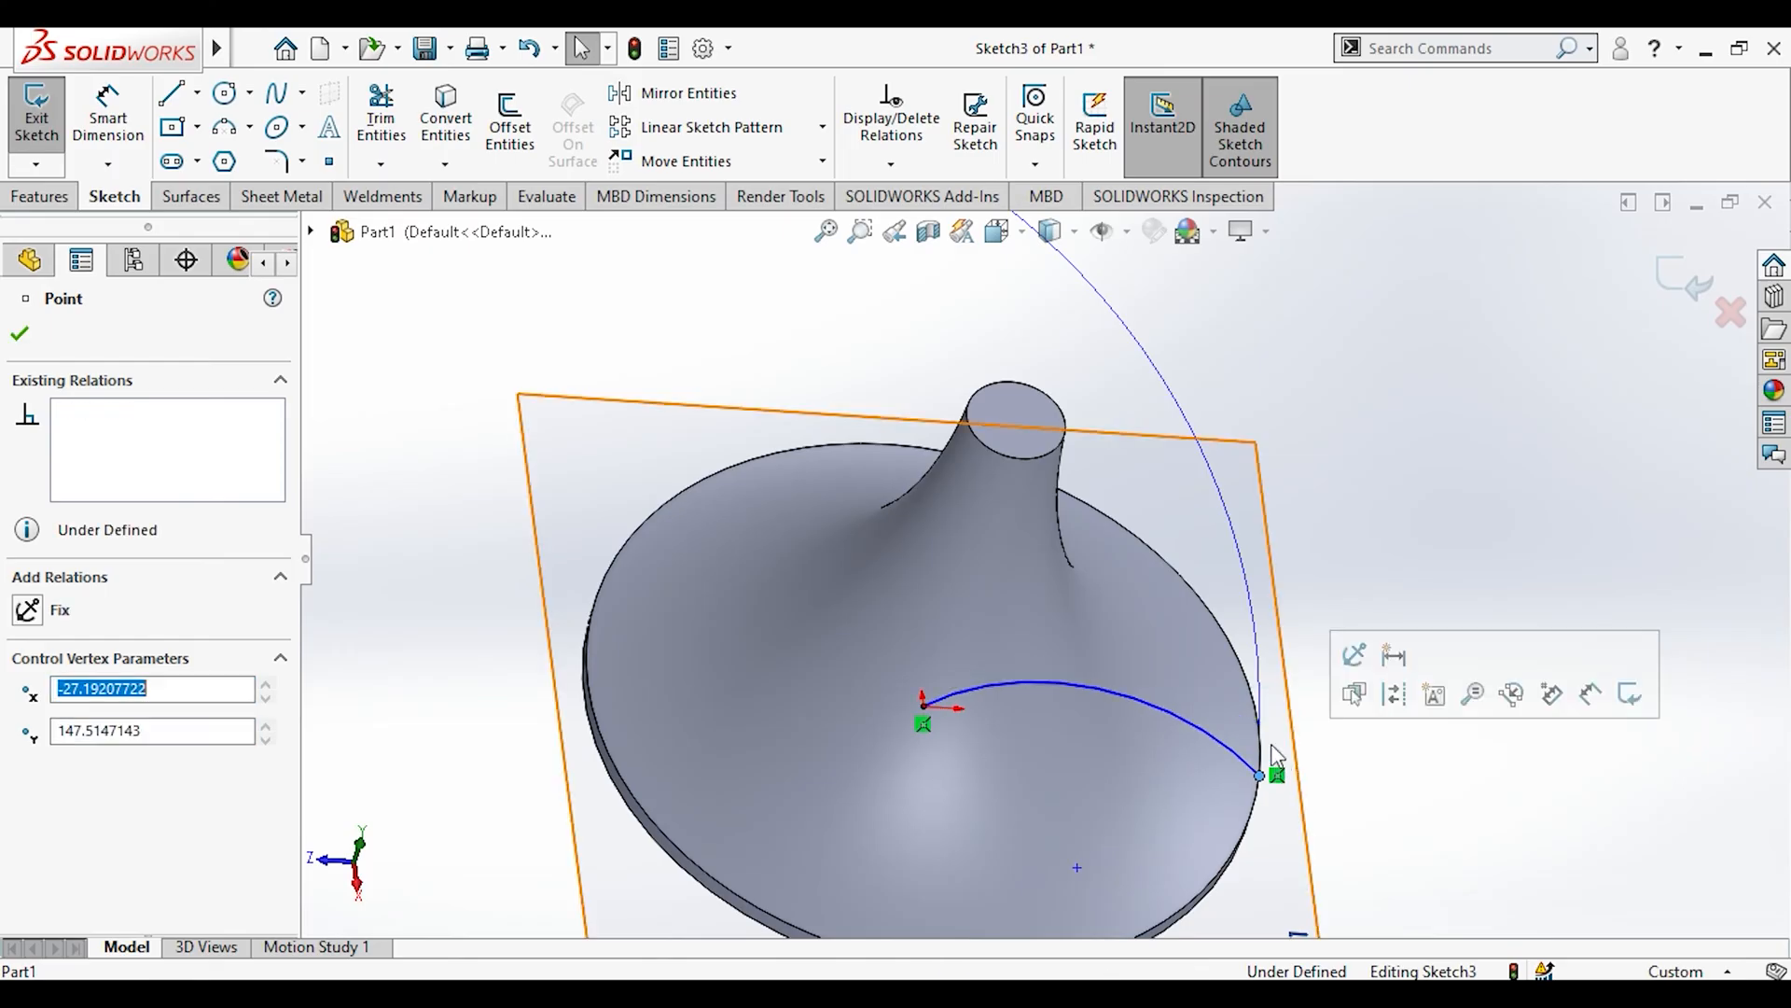
# Select the helix's lower endpoint together with the arc's outer endpoint.
pyautogui.moveTo(1264, 733); pyautogui.dragTo(1289, 716, button='middle')
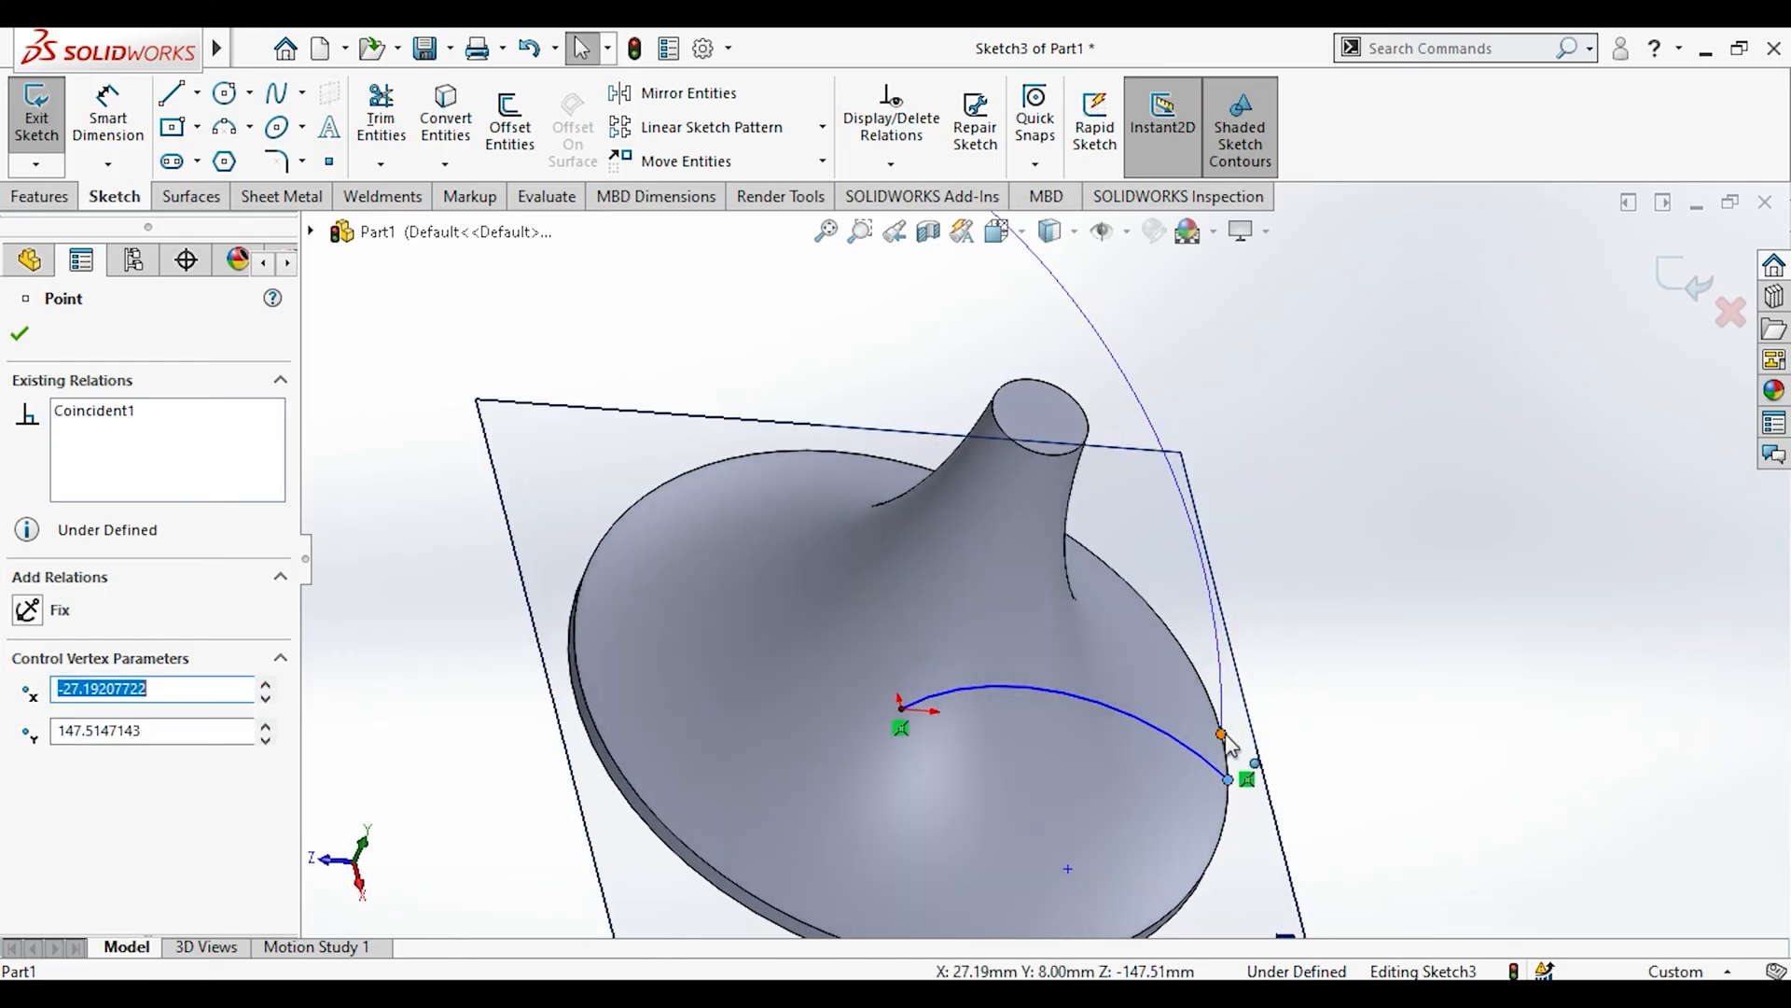
pyautogui.click(1222, 734)
pyautogui.keyDown('ctrl'); pyautogui.click(1229, 780); pyautogui.keyUp('ctrl')
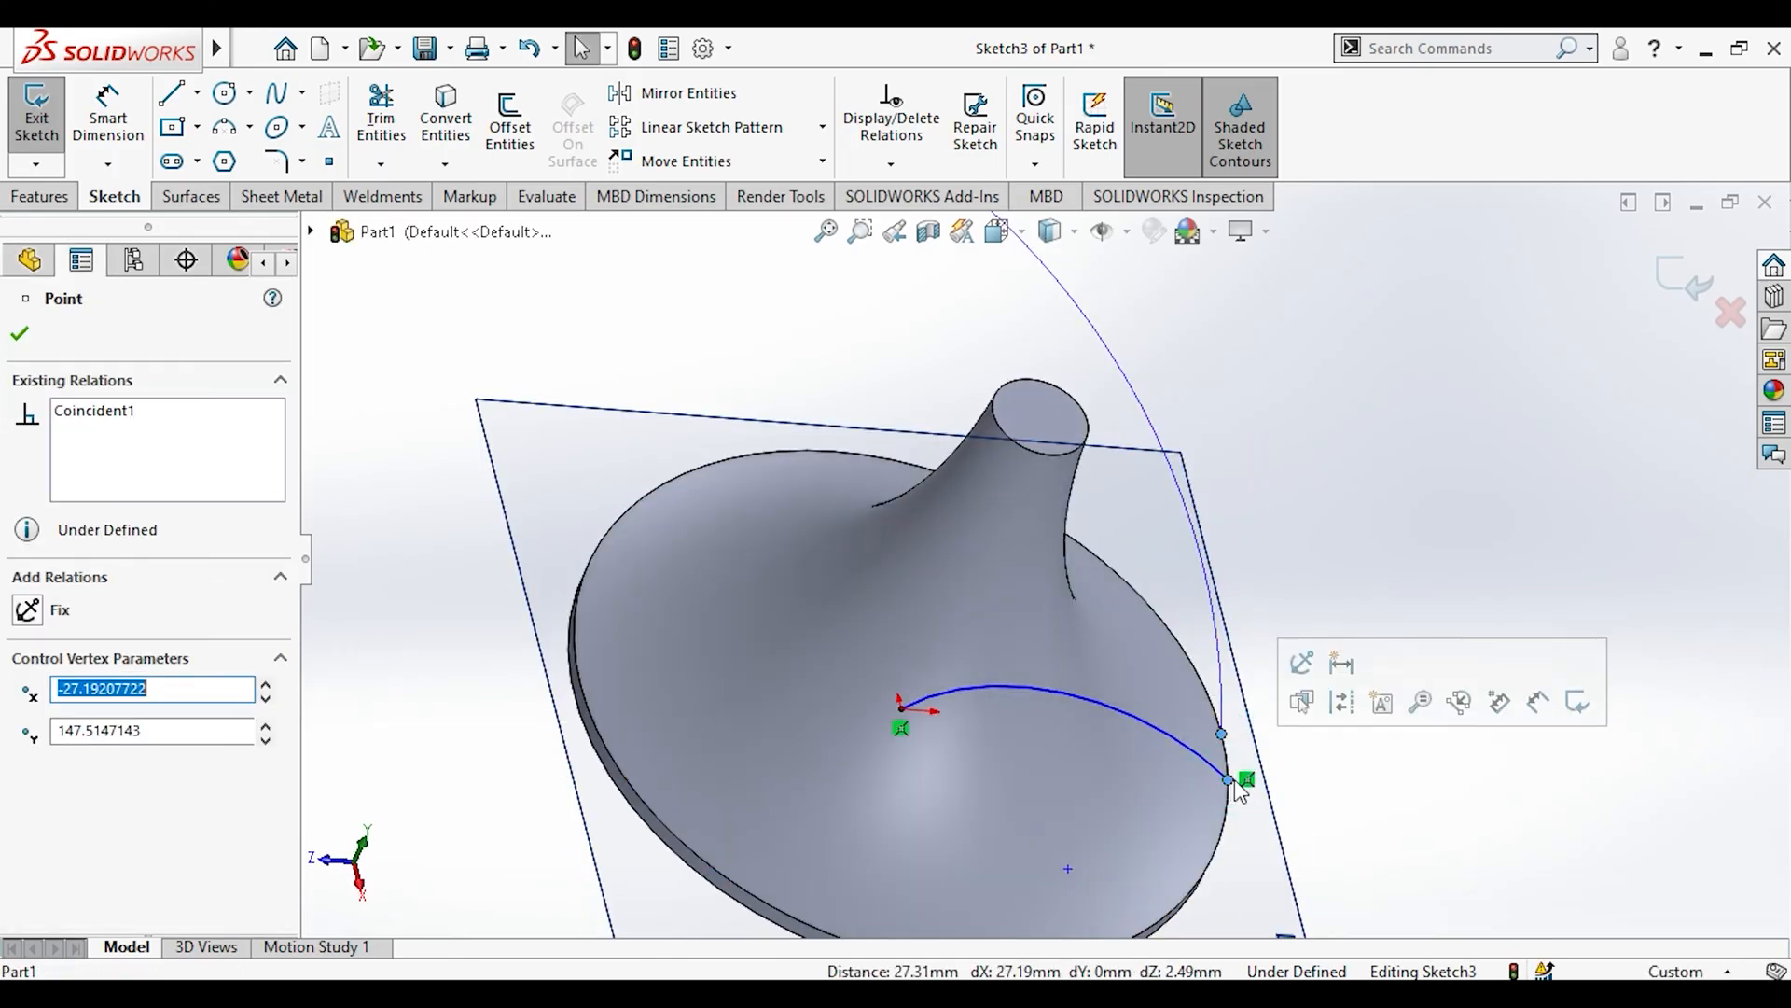
pyautogui.click(1371, 788)
# Hide the offset plane and the revolved body so only the helix and arc are displayed.
pyautogui.click(1241, 843)
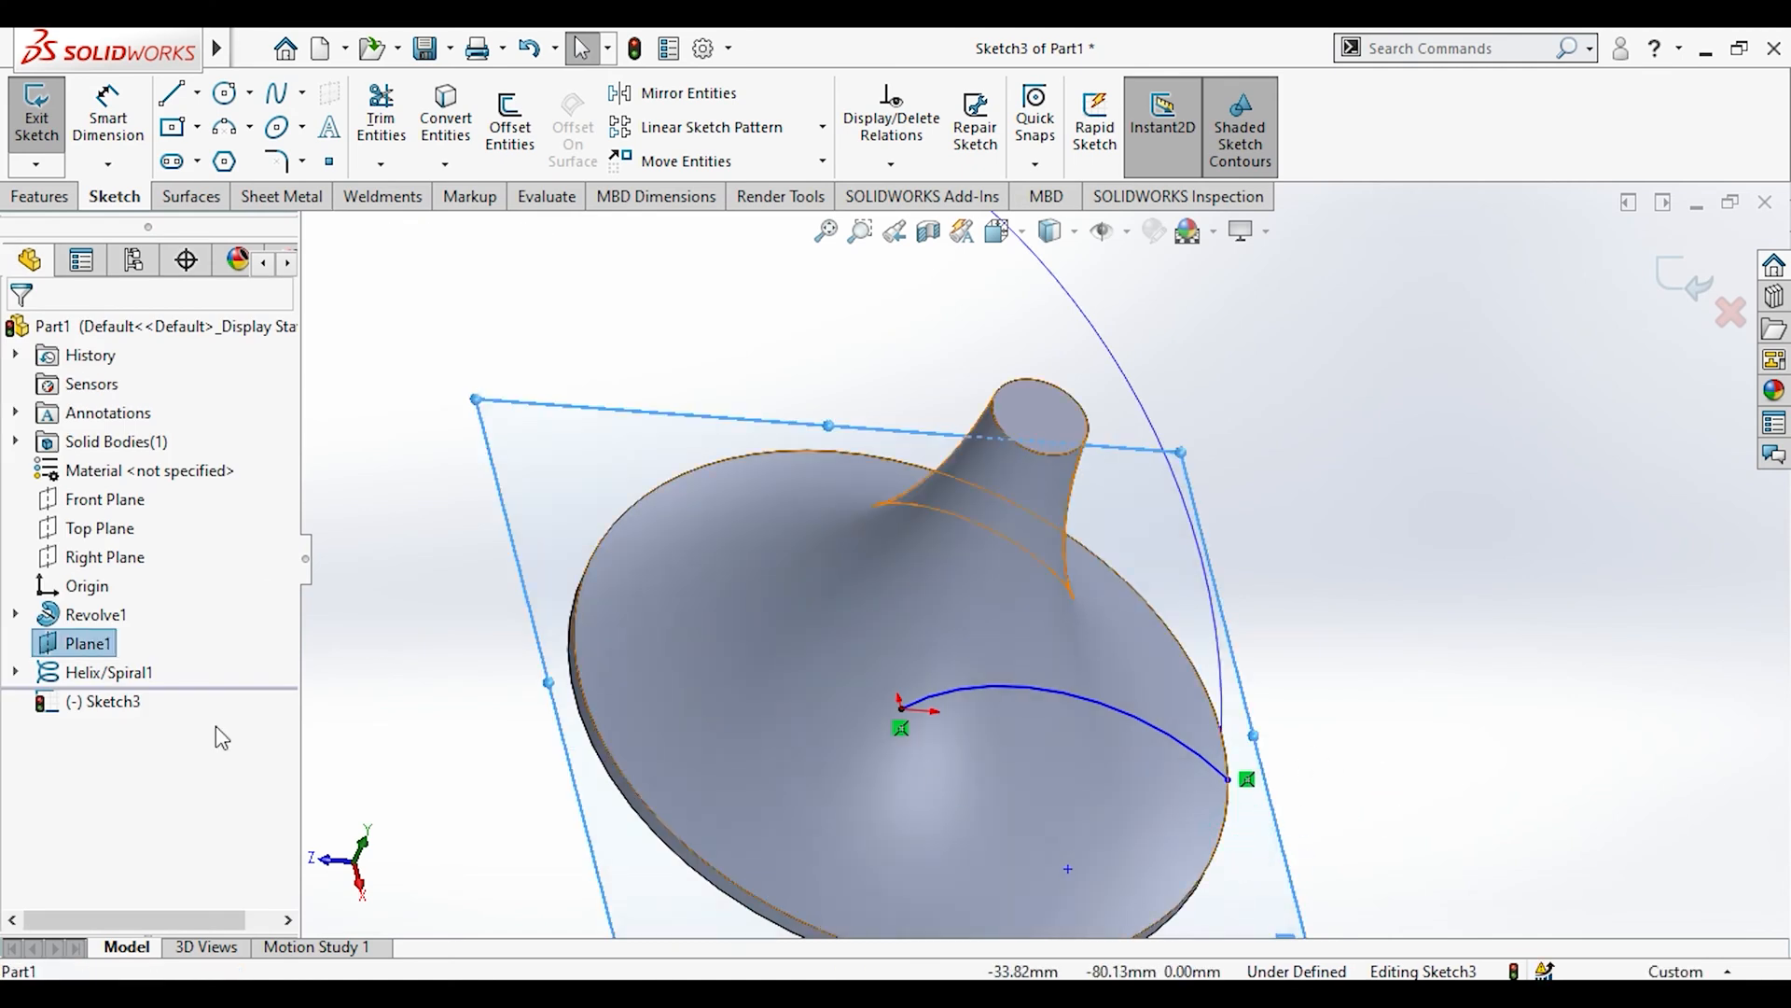
pyautogui.rightClick(48, 653)
pyautogui.click(108, 534)
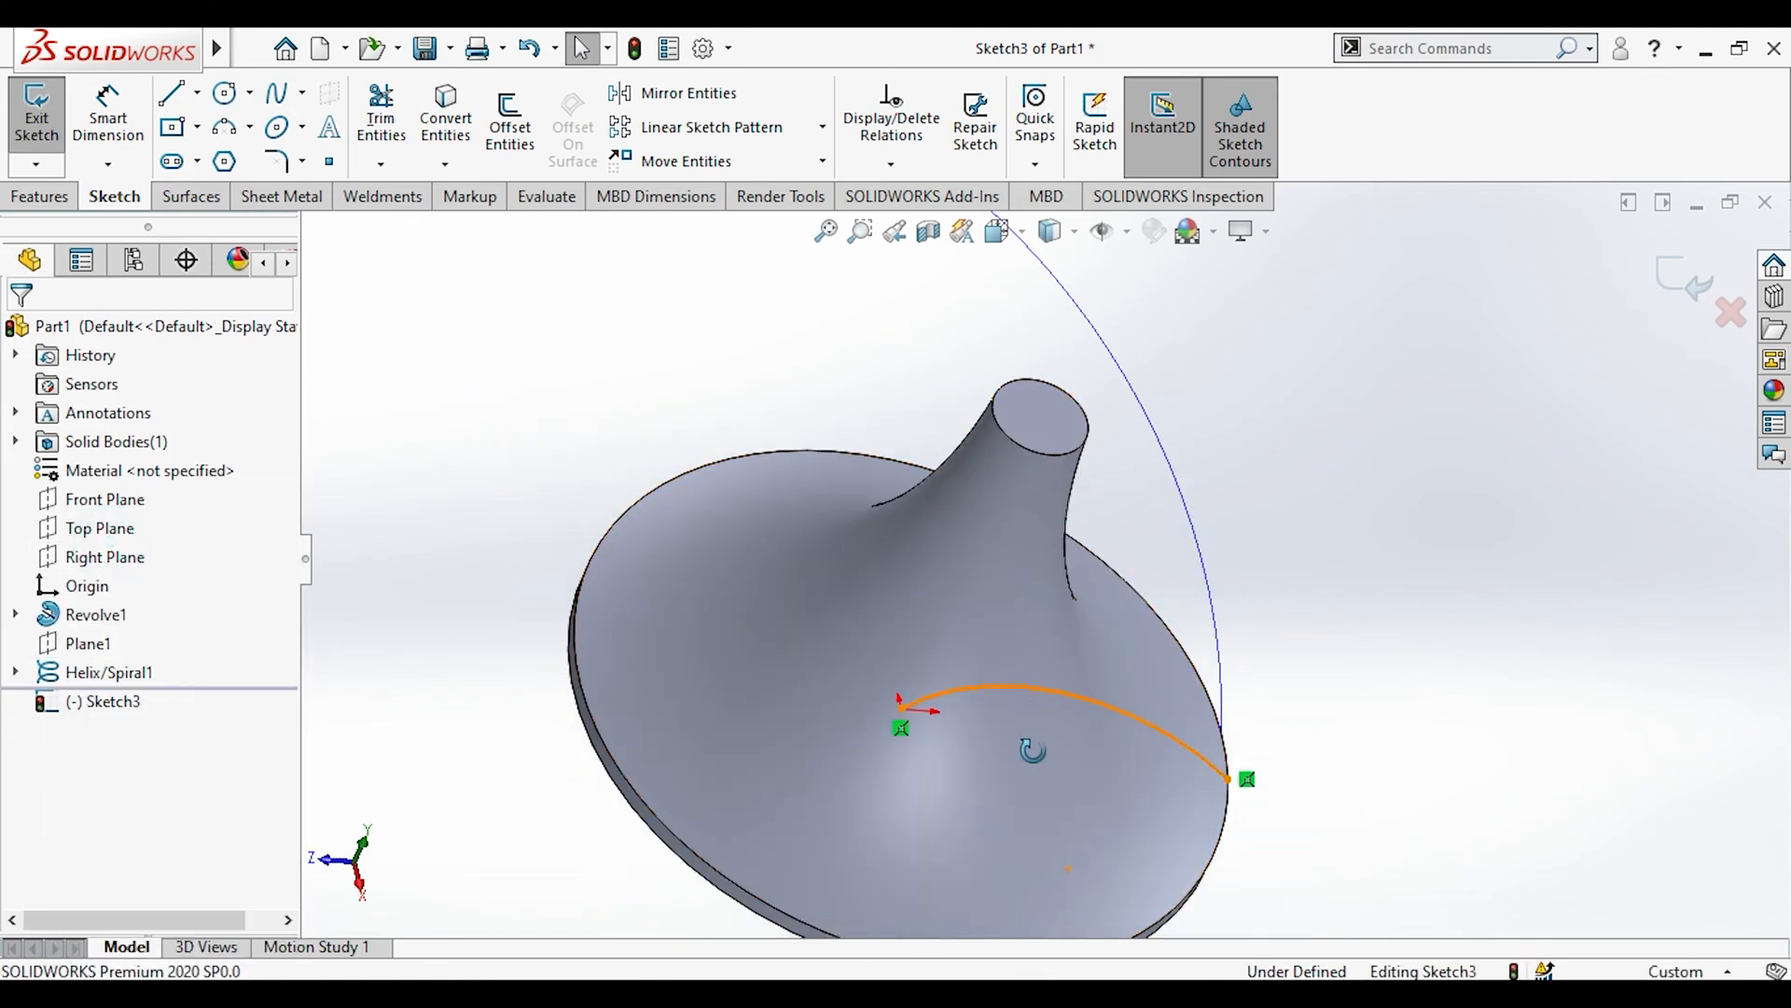
pyautogui.click(120, 613)
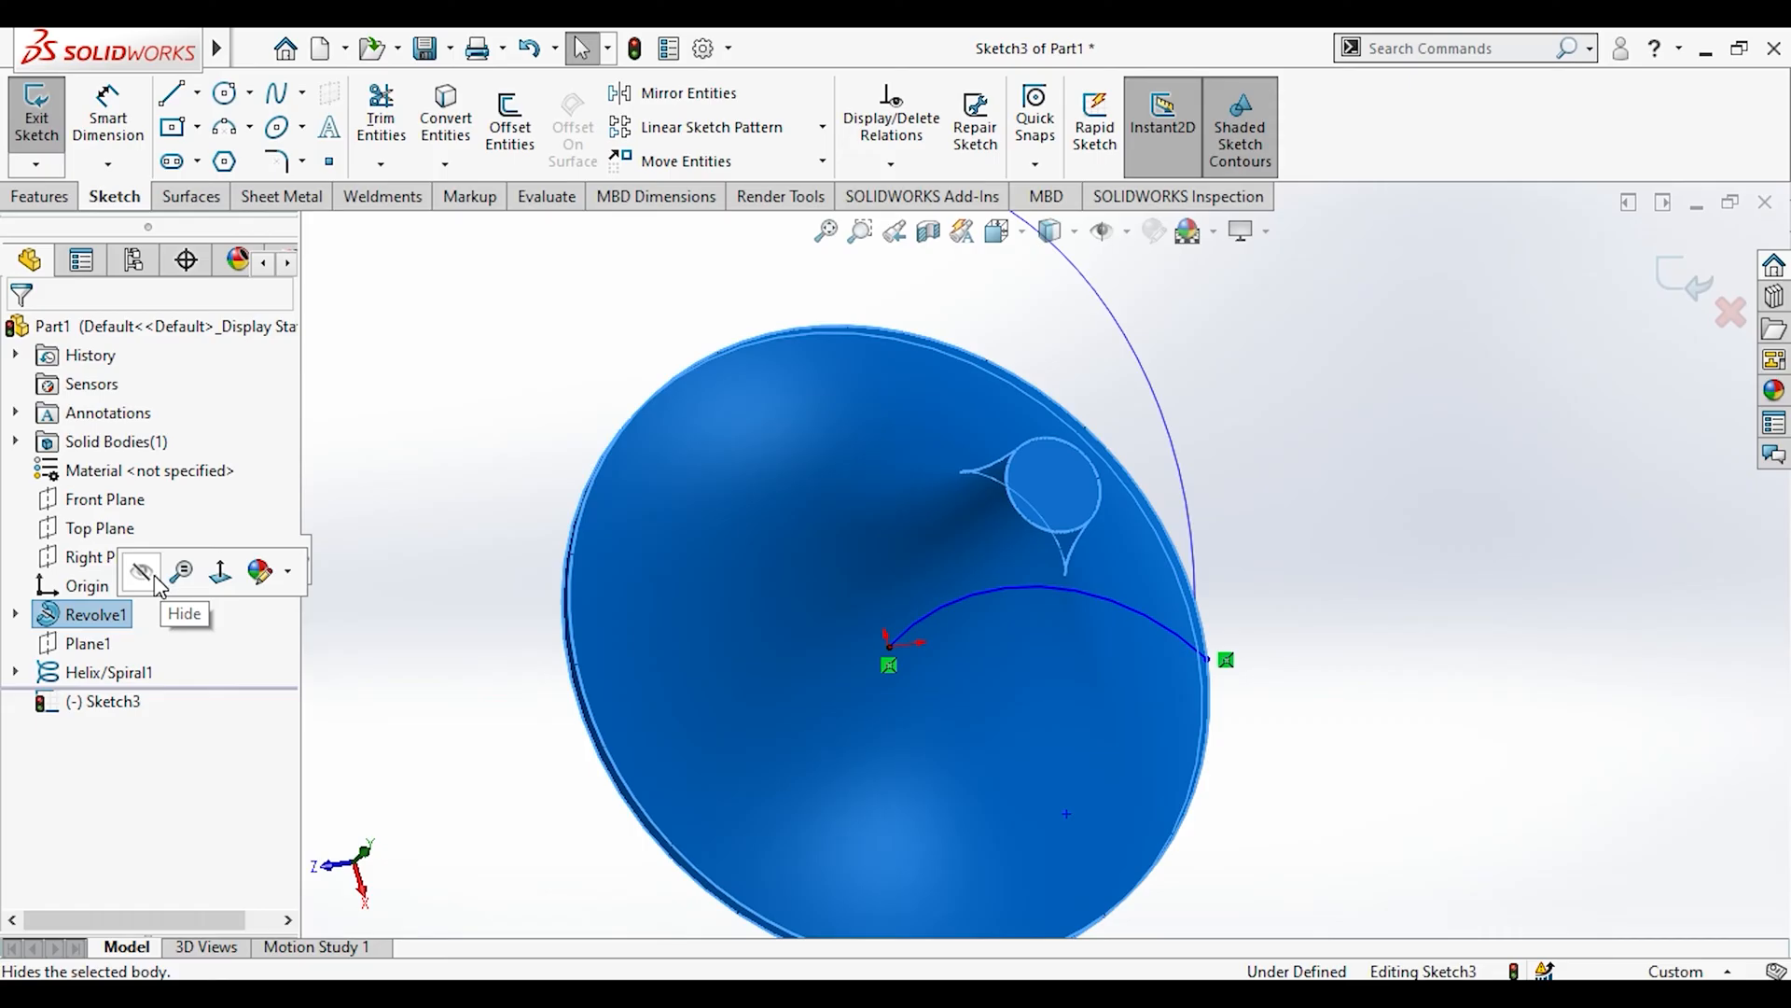
pyautogui.click(162, 573)
# Move the arc's outer endpoint to the helix's lower end.
pyautogui.click(1352, 693)
pyautogui.click(1224, 661)
pyautogui.click(1198, 619)
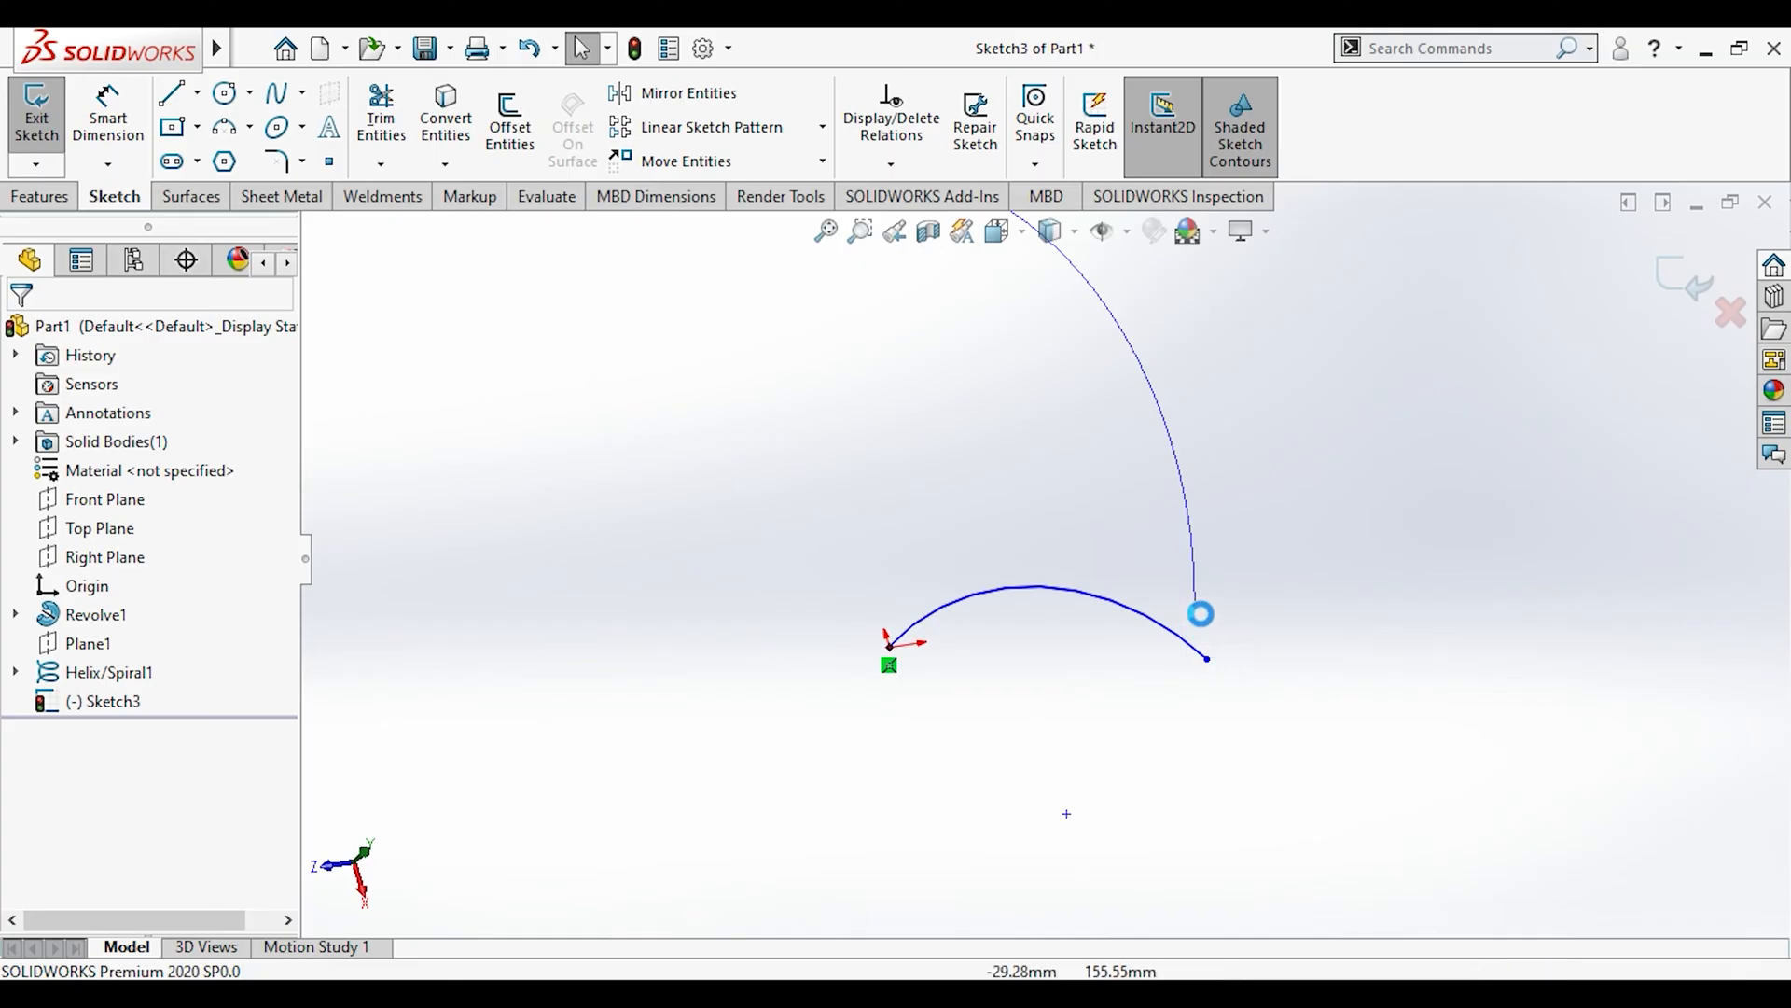
pyautogui.click(1194, 602)
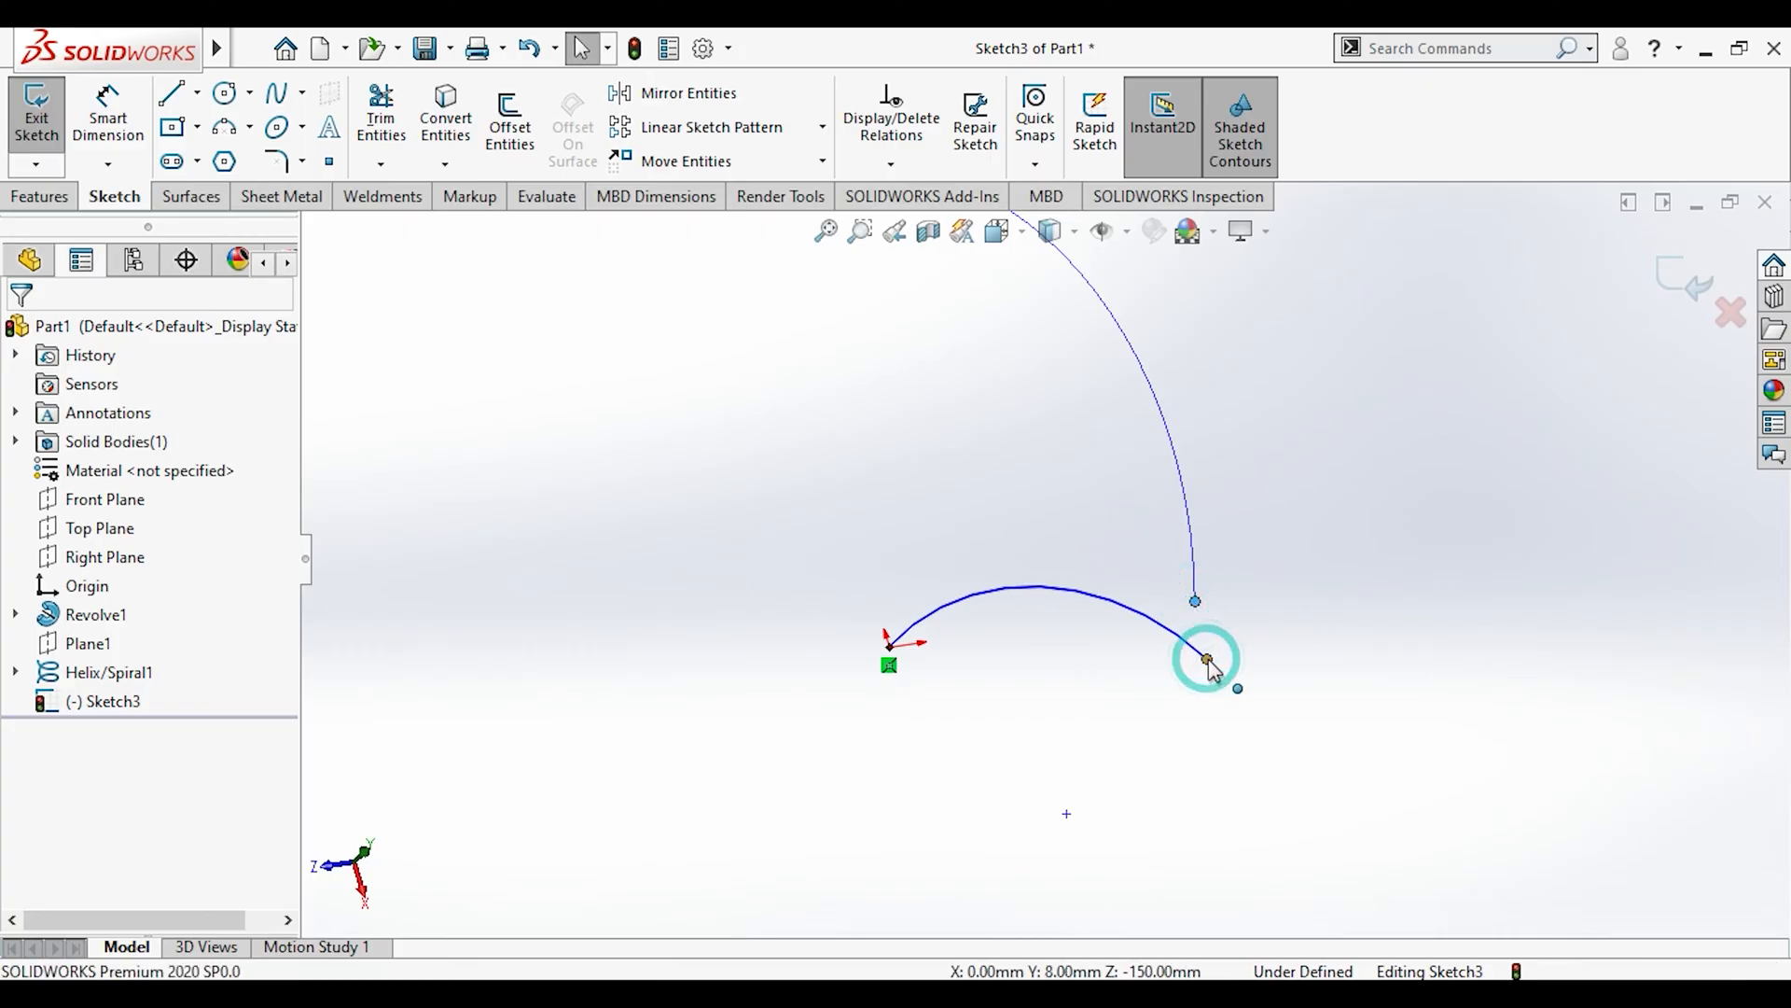
pyautogui.keyDown('ctrl'); pyautogui.click(1208, 659); pyautogui.keyUp('ctrl')
pyautogui.click(1235, 654)
pyautogui.moveTo(1207, 659); pyautogui.dragTo(1195, 599)
pyautogui.click(1208, 646)
# Add a Pierce relation between the arc's outer endpoint and the helix curve.
pyautogui.scroll(-2, 1241, 606)
pyautogui.scroll(-3, 1207, 608)
pyautogui.moveTo(1368, 663)
pyautogui.mouseDown()
pyautogui.moveTo(1411, 661)
pyautogui.moveTo(1383, 663)
pyautogui.mouseUp()
pyautogui.scroll(-3, 1368, 659)
pyautogui.moveTo(1284, 657); pyautogui.dragTo(1284, 695, button='middle')
pyautogui.scroll(4, 1284, 695)
pyautogui.scroll(-4, 1249, 812)
pyautogui.click(1071, 641)
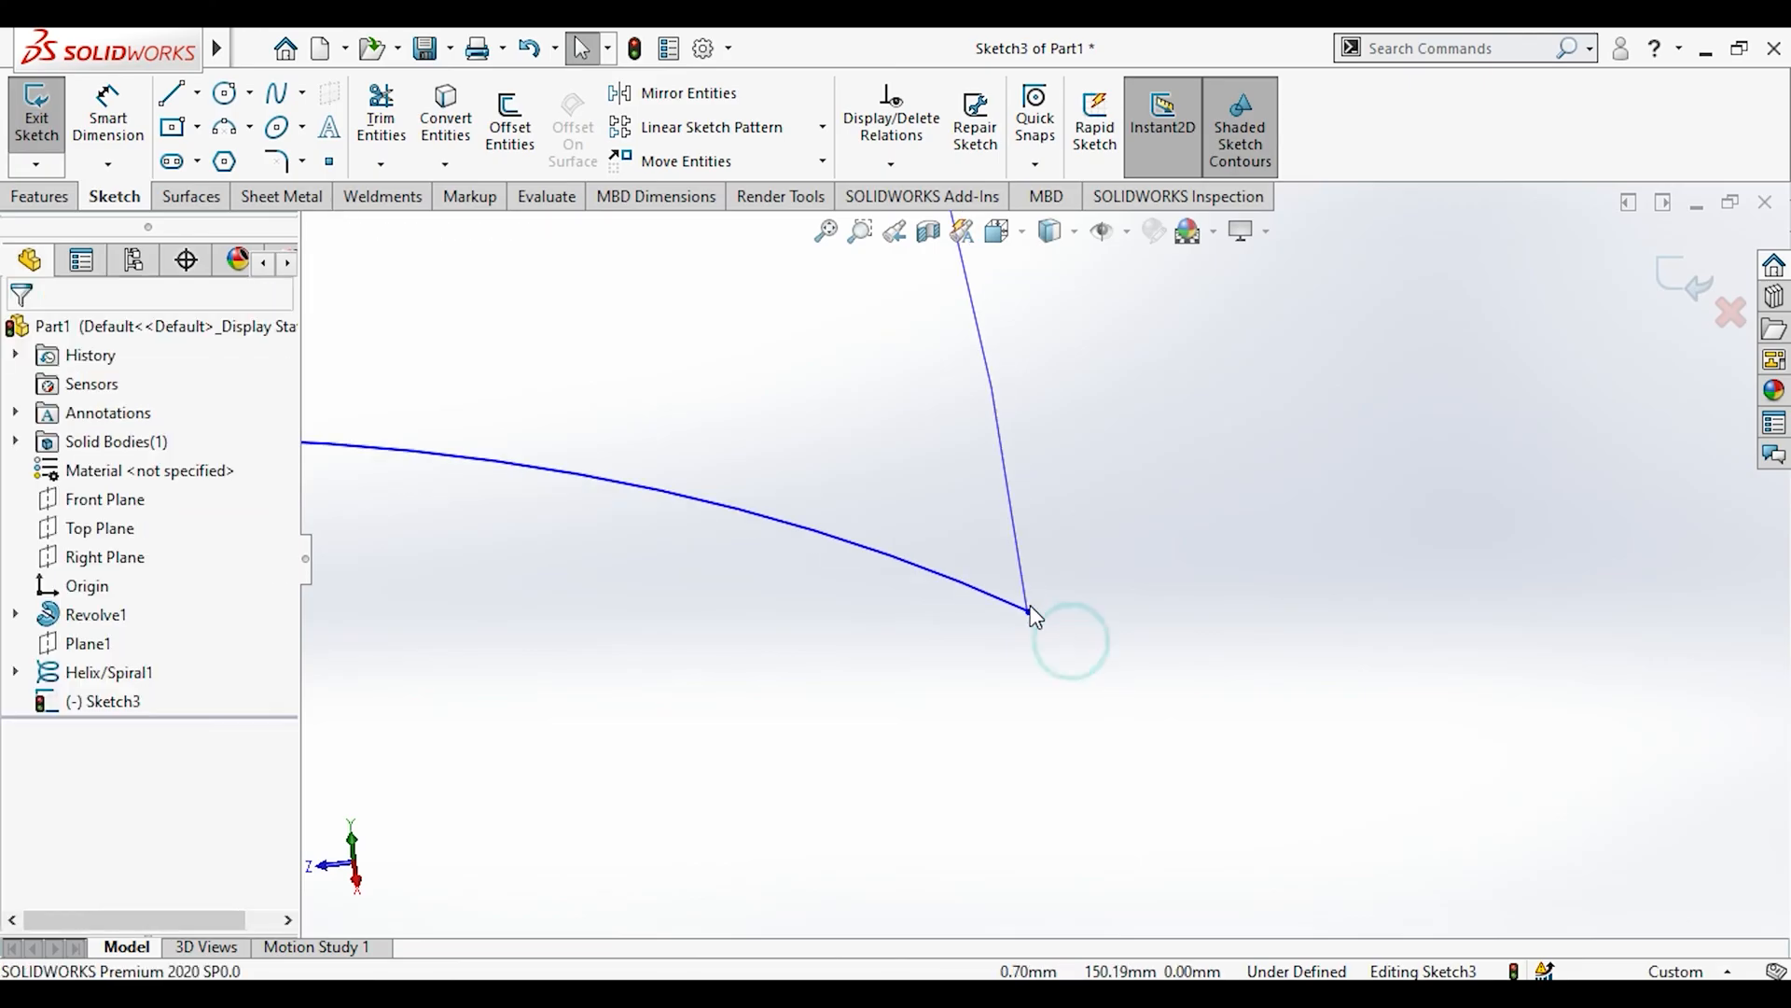
pyautogui.click(1026, 608)
pyautogui.keyDown('ctrl'); pyautogui.click(1031, 616); pyautogui.keyUp('ctrl')
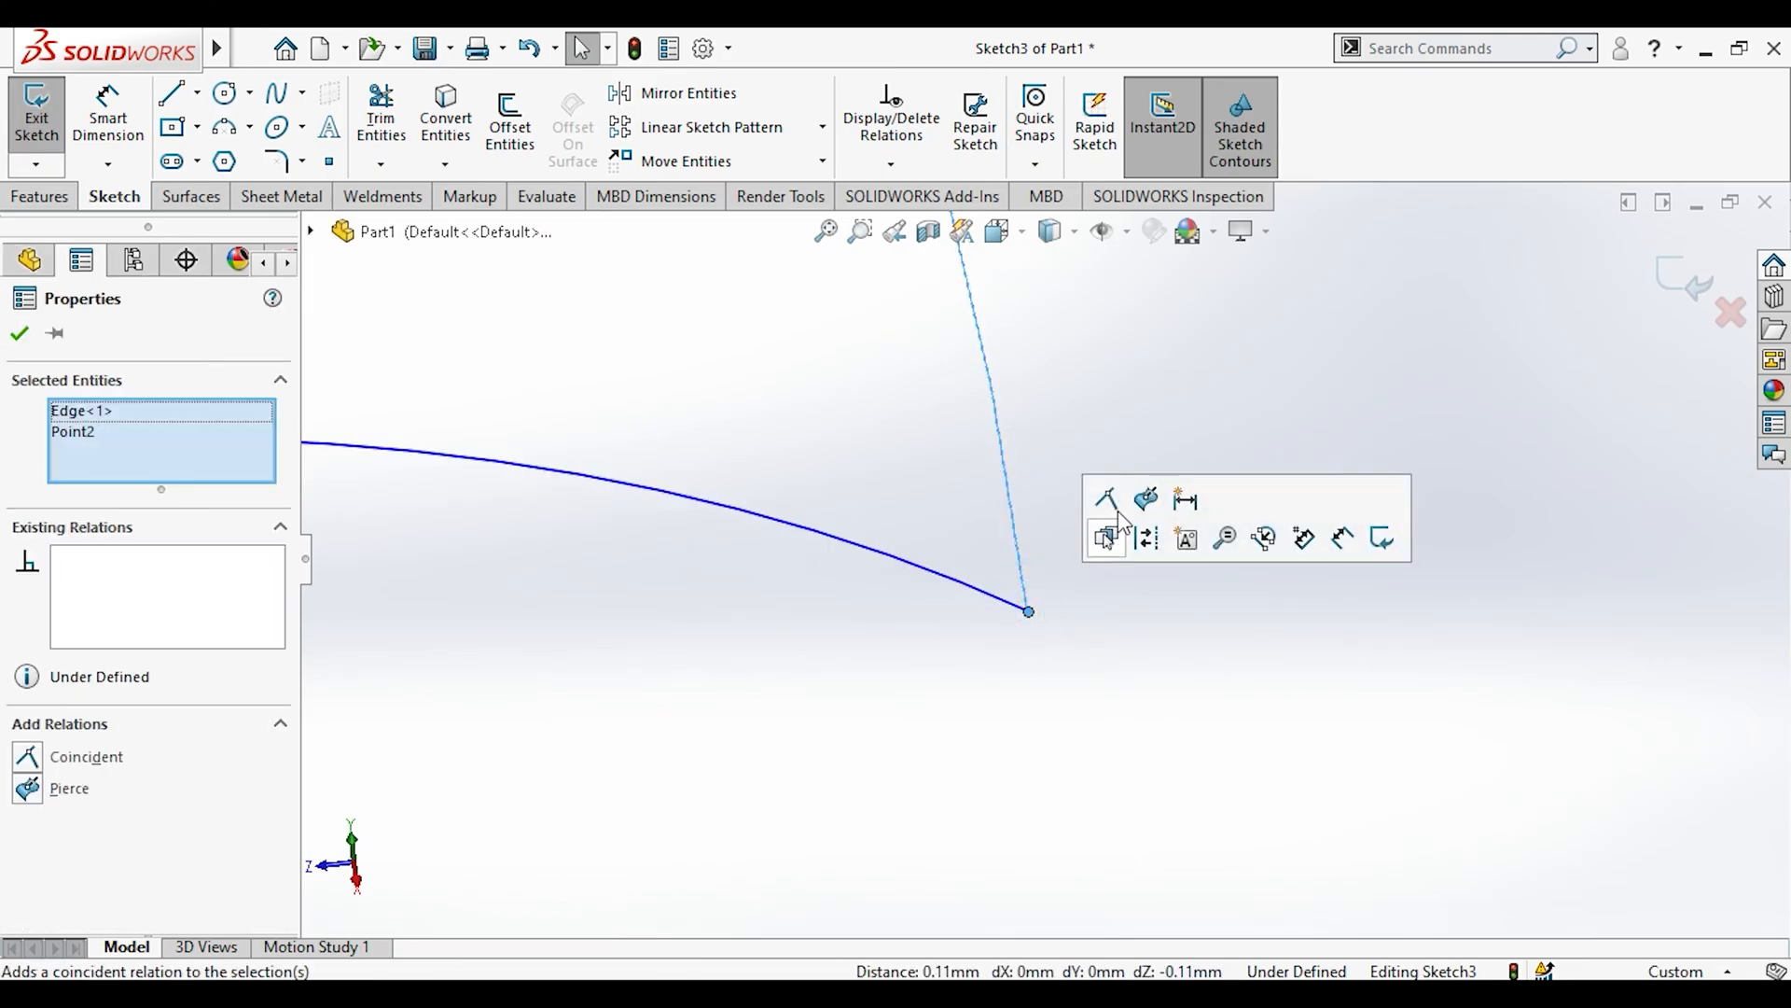
pyautogui.click(1140, 504)
pyautogui.click(1139, 632)
pyautogui.scroll(7, 1114, 642)
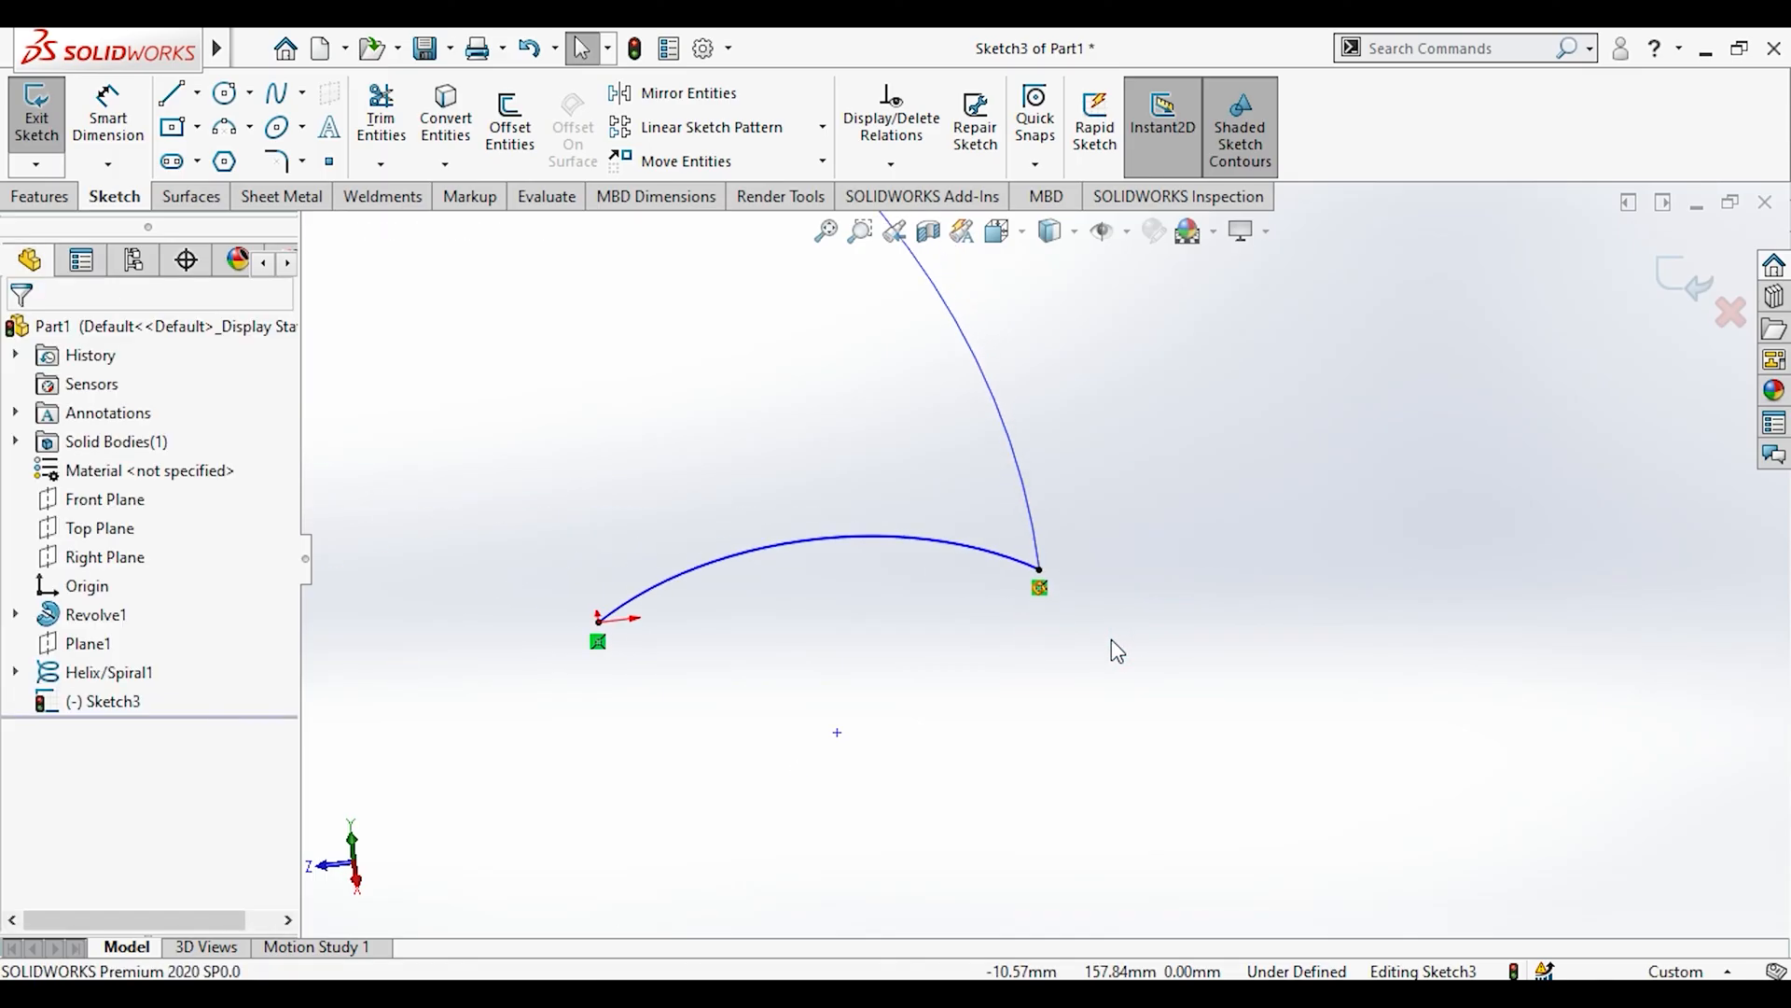
# Show the revolved body again.
pyautogui.click(93, 615)
pyautogui.click(165, 580)
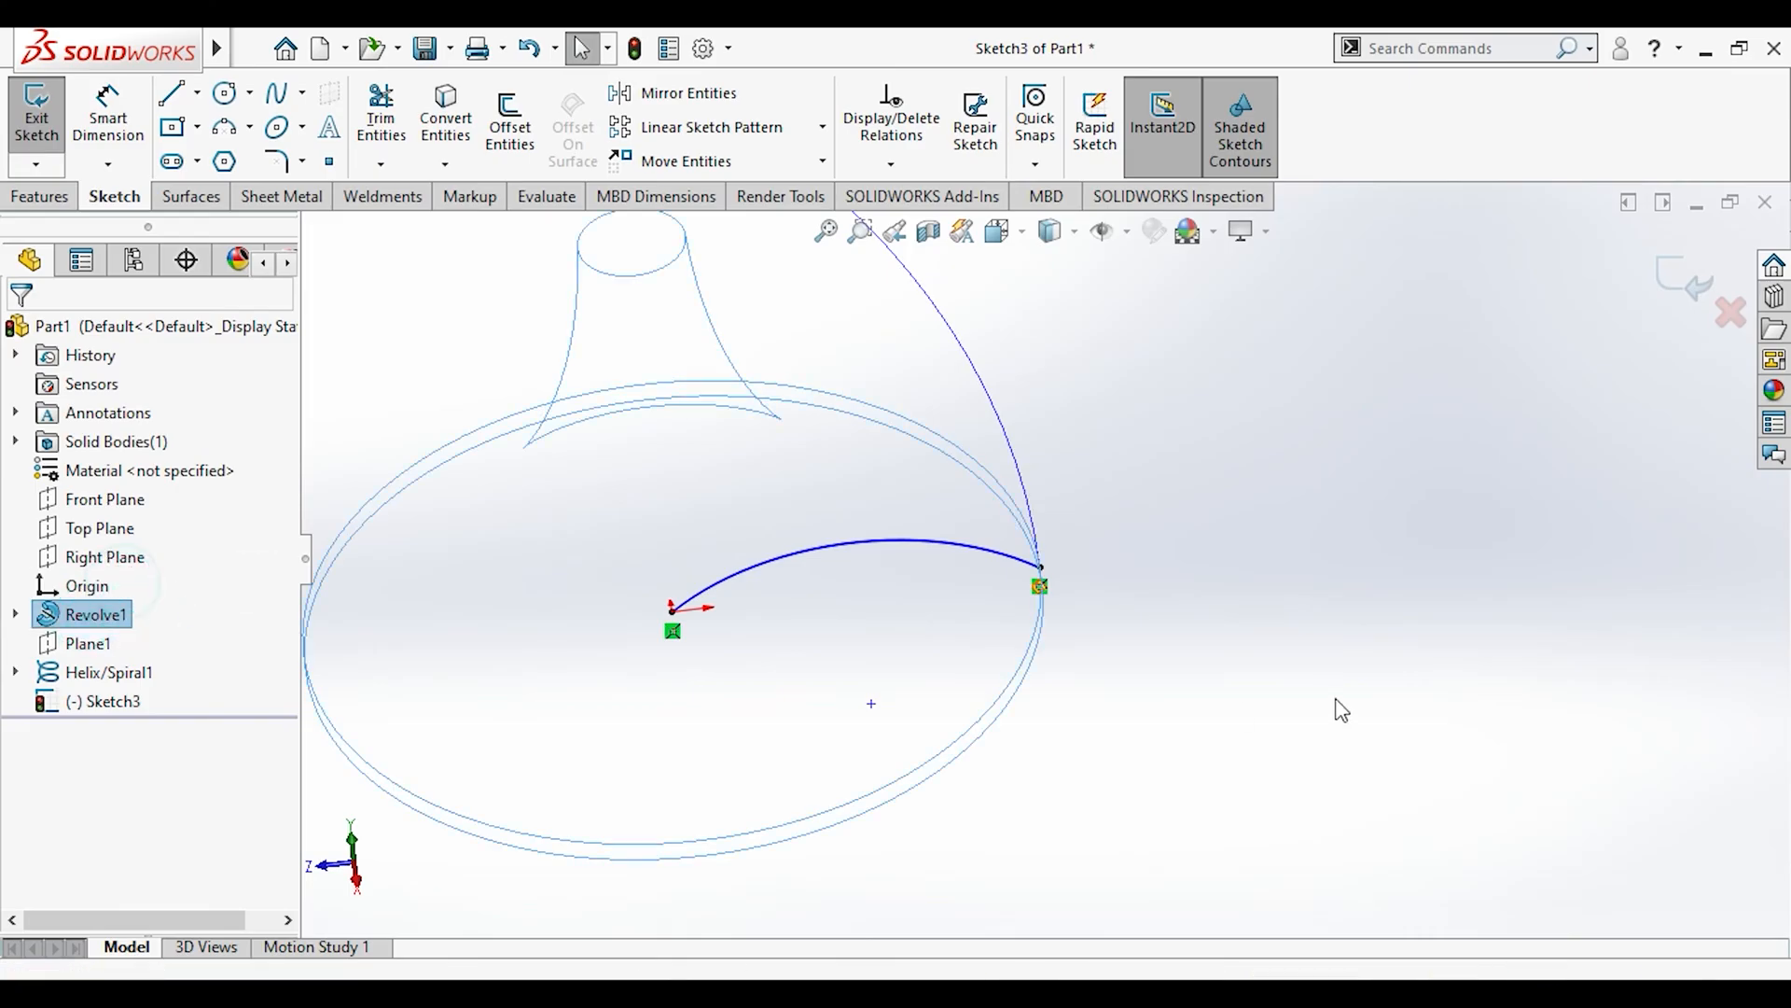
pyautogui.scroll(-4, 940, 583)
pyautogui.moveTo(948, 569); pyautogui.dragTo(951, 746, button='middle')
pyautogui.scroll(-2, 1003, 508)
pyautogui.moveTo(993, 489); pyautogui.dragTo(1019, 523, button='middle')
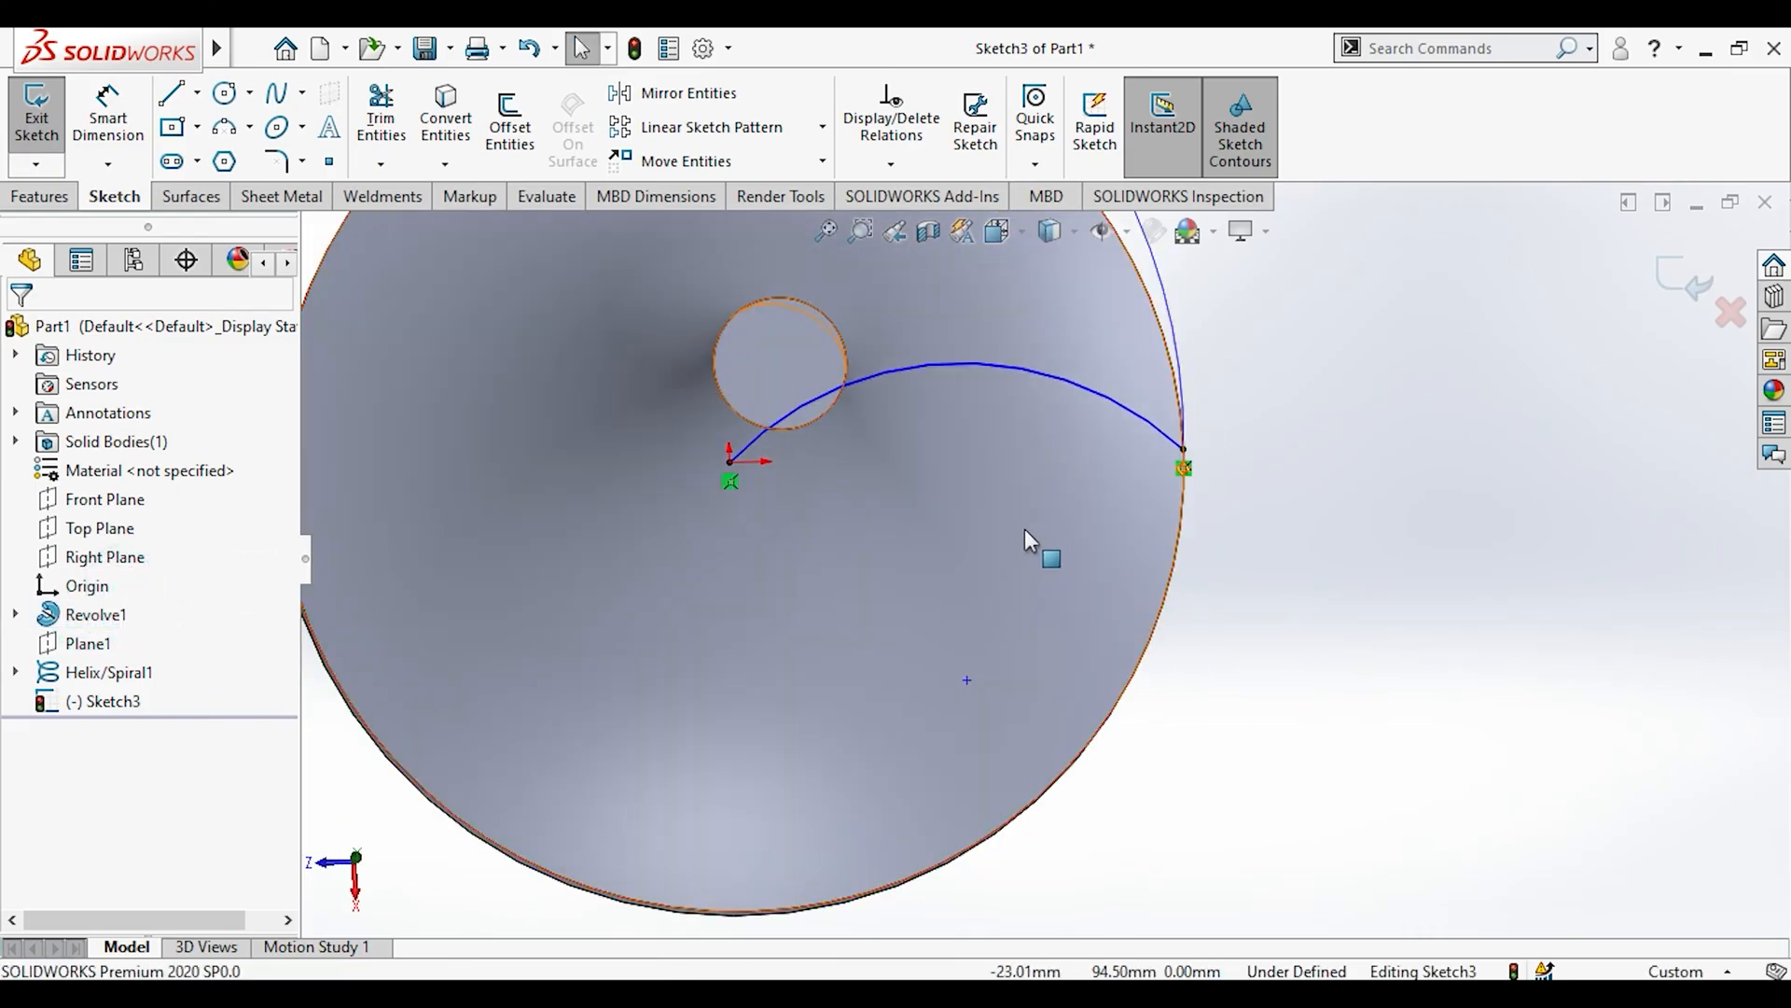
# View the sketch face-on and convert the arc to construction geometry.
pyautogui.press('space')
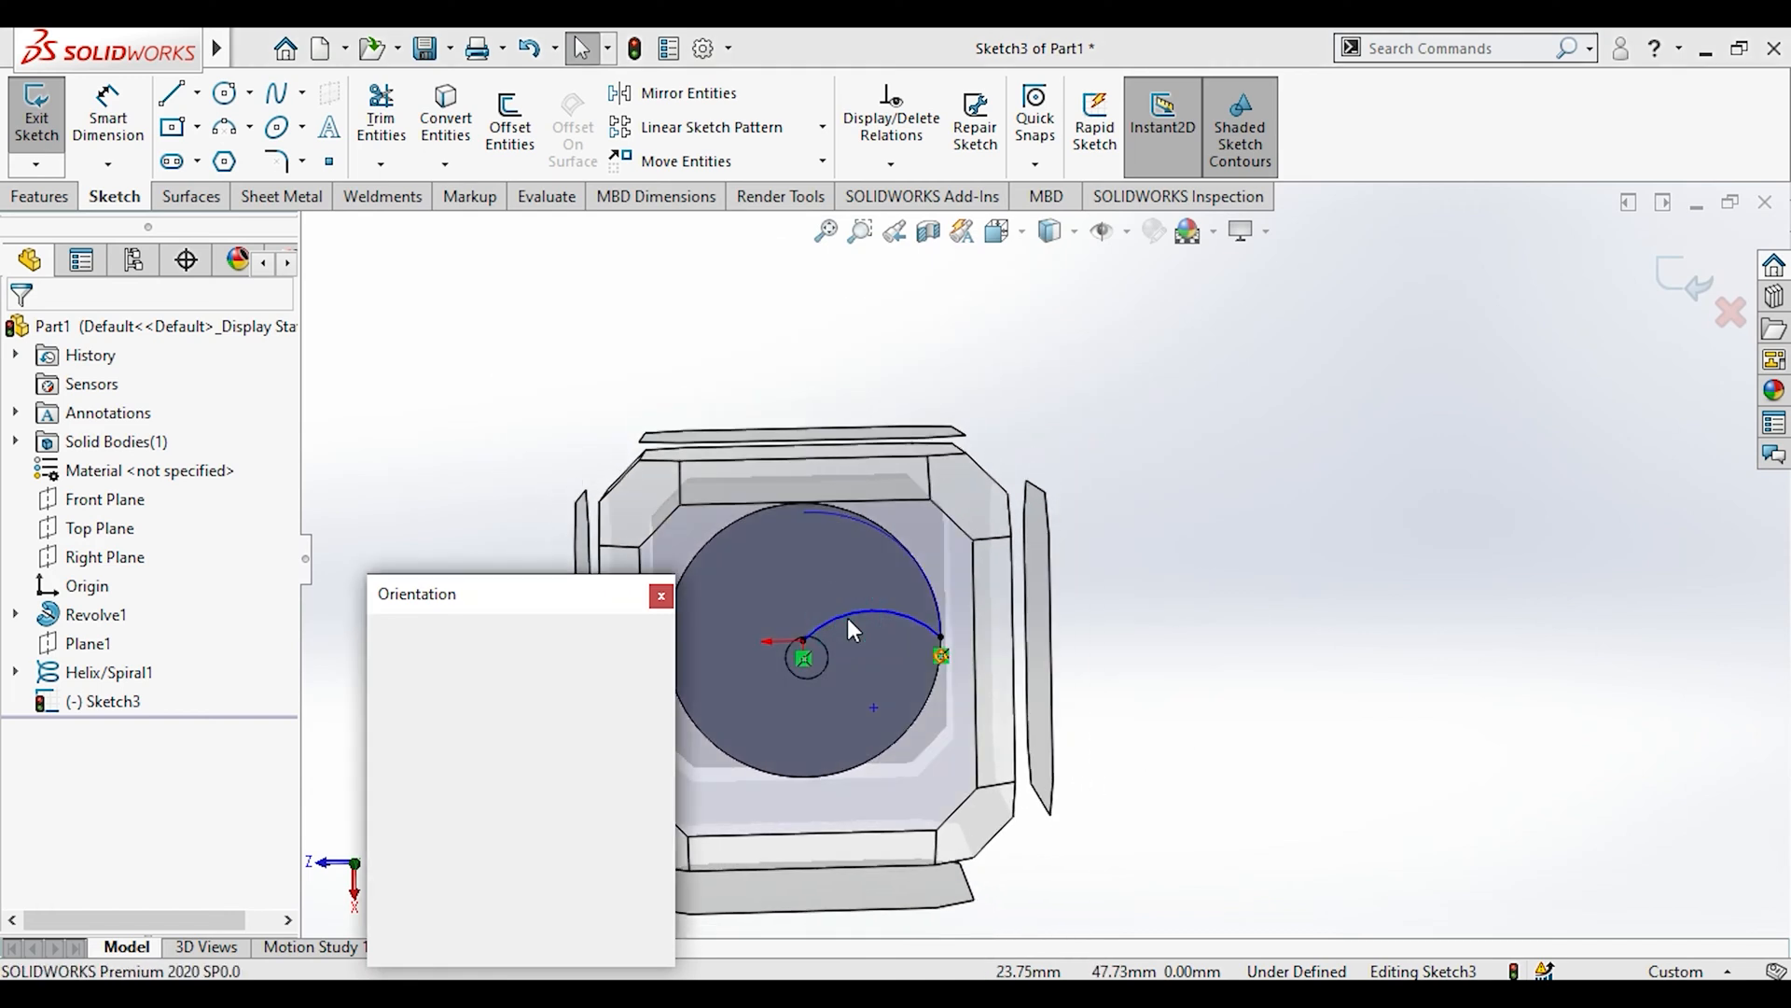
pyautogui.click(848, 617)
pyautogui.click(1149, 505)
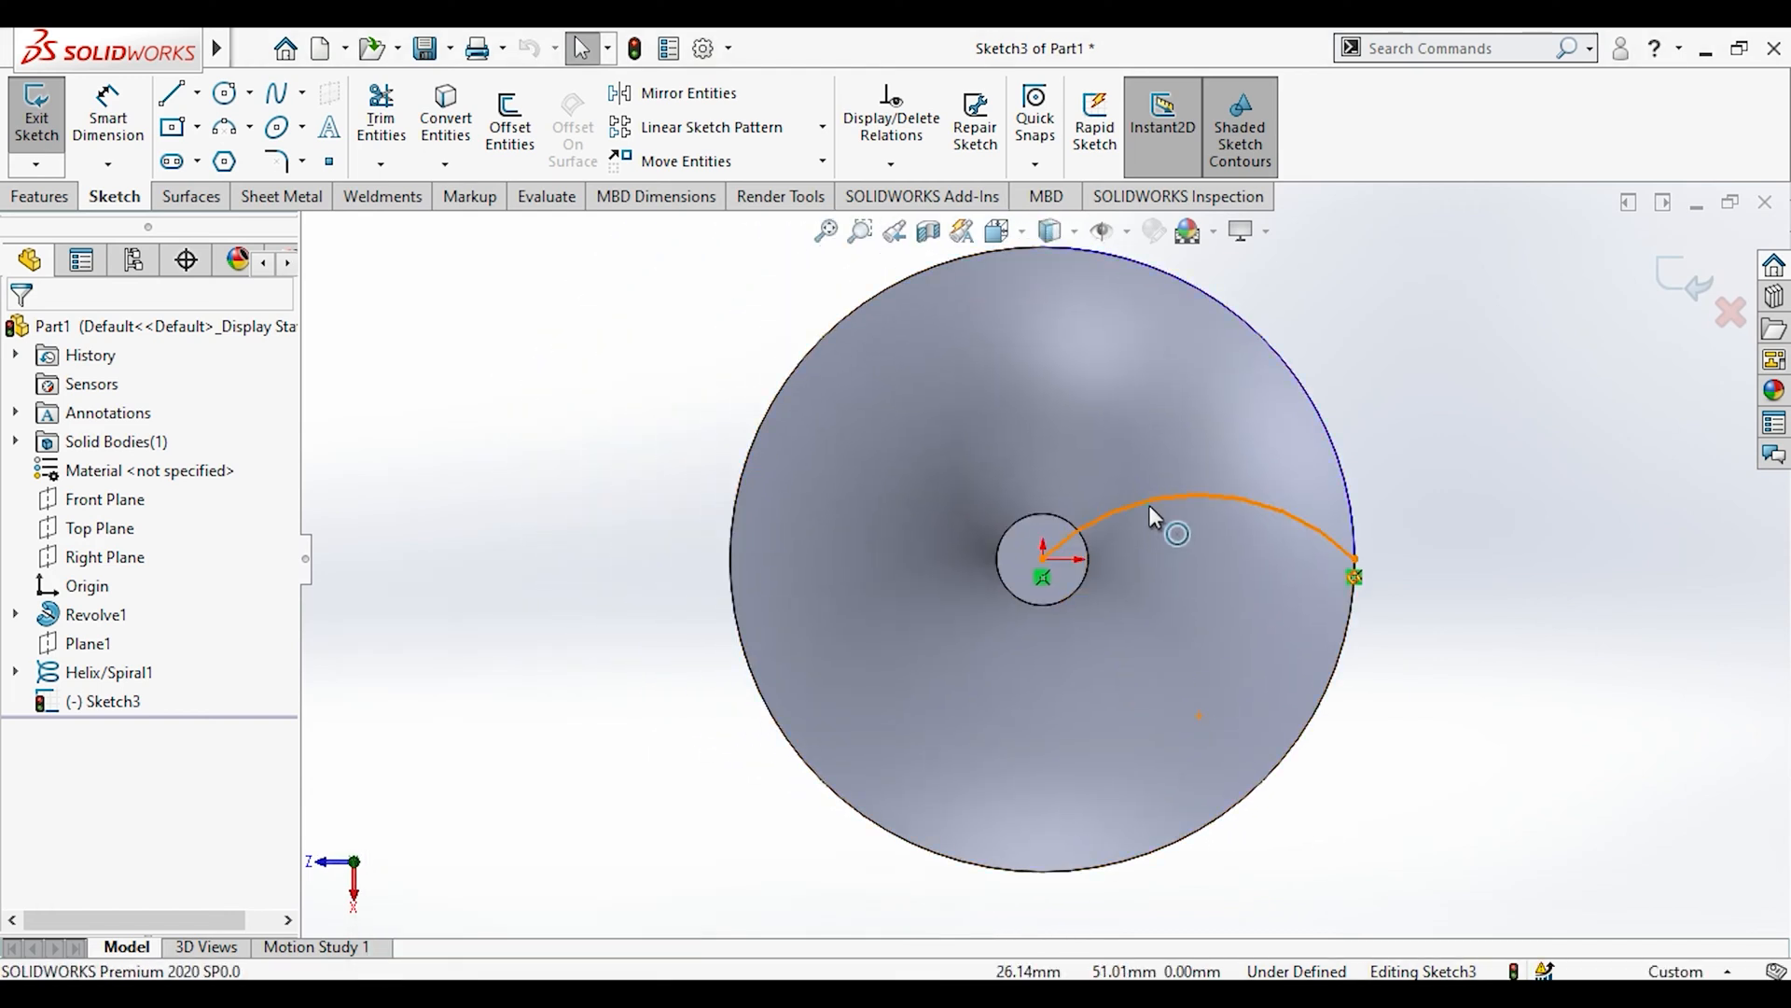
pyautogui.click(374, 640)
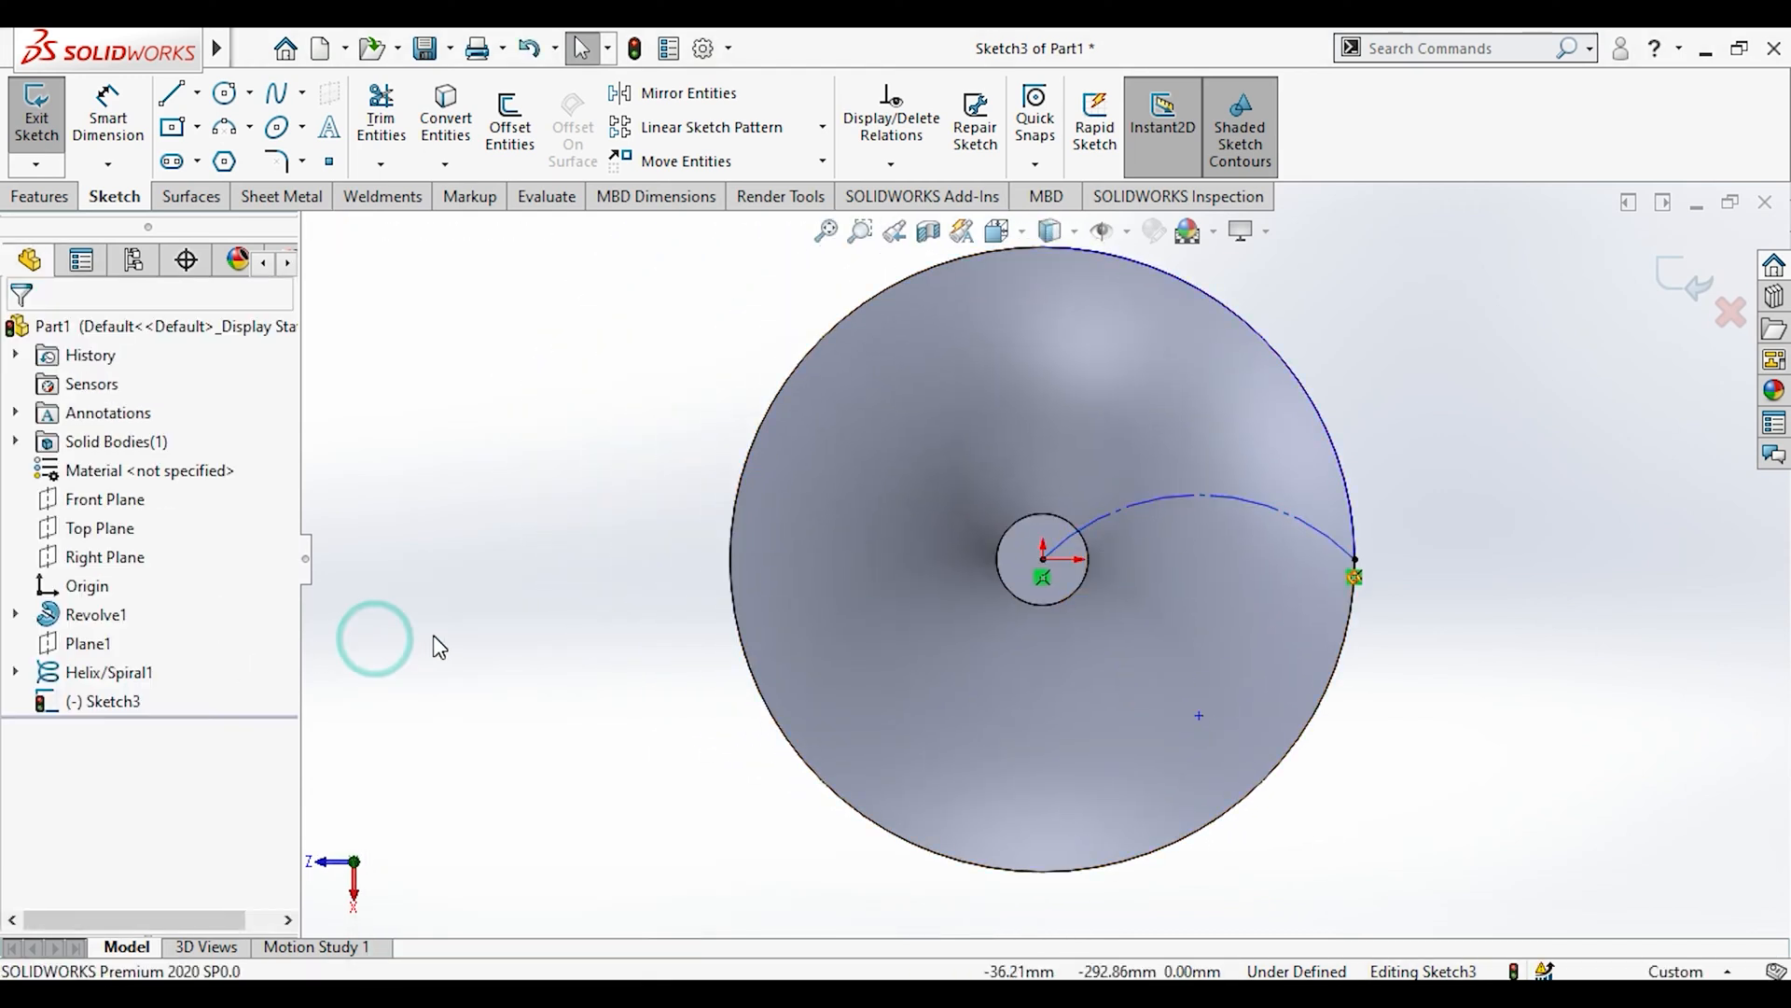
# Dimension the construction arc's radius as 100 mm.
pyautogui.click(107, 118)
pyautogui.click(1118, 523)
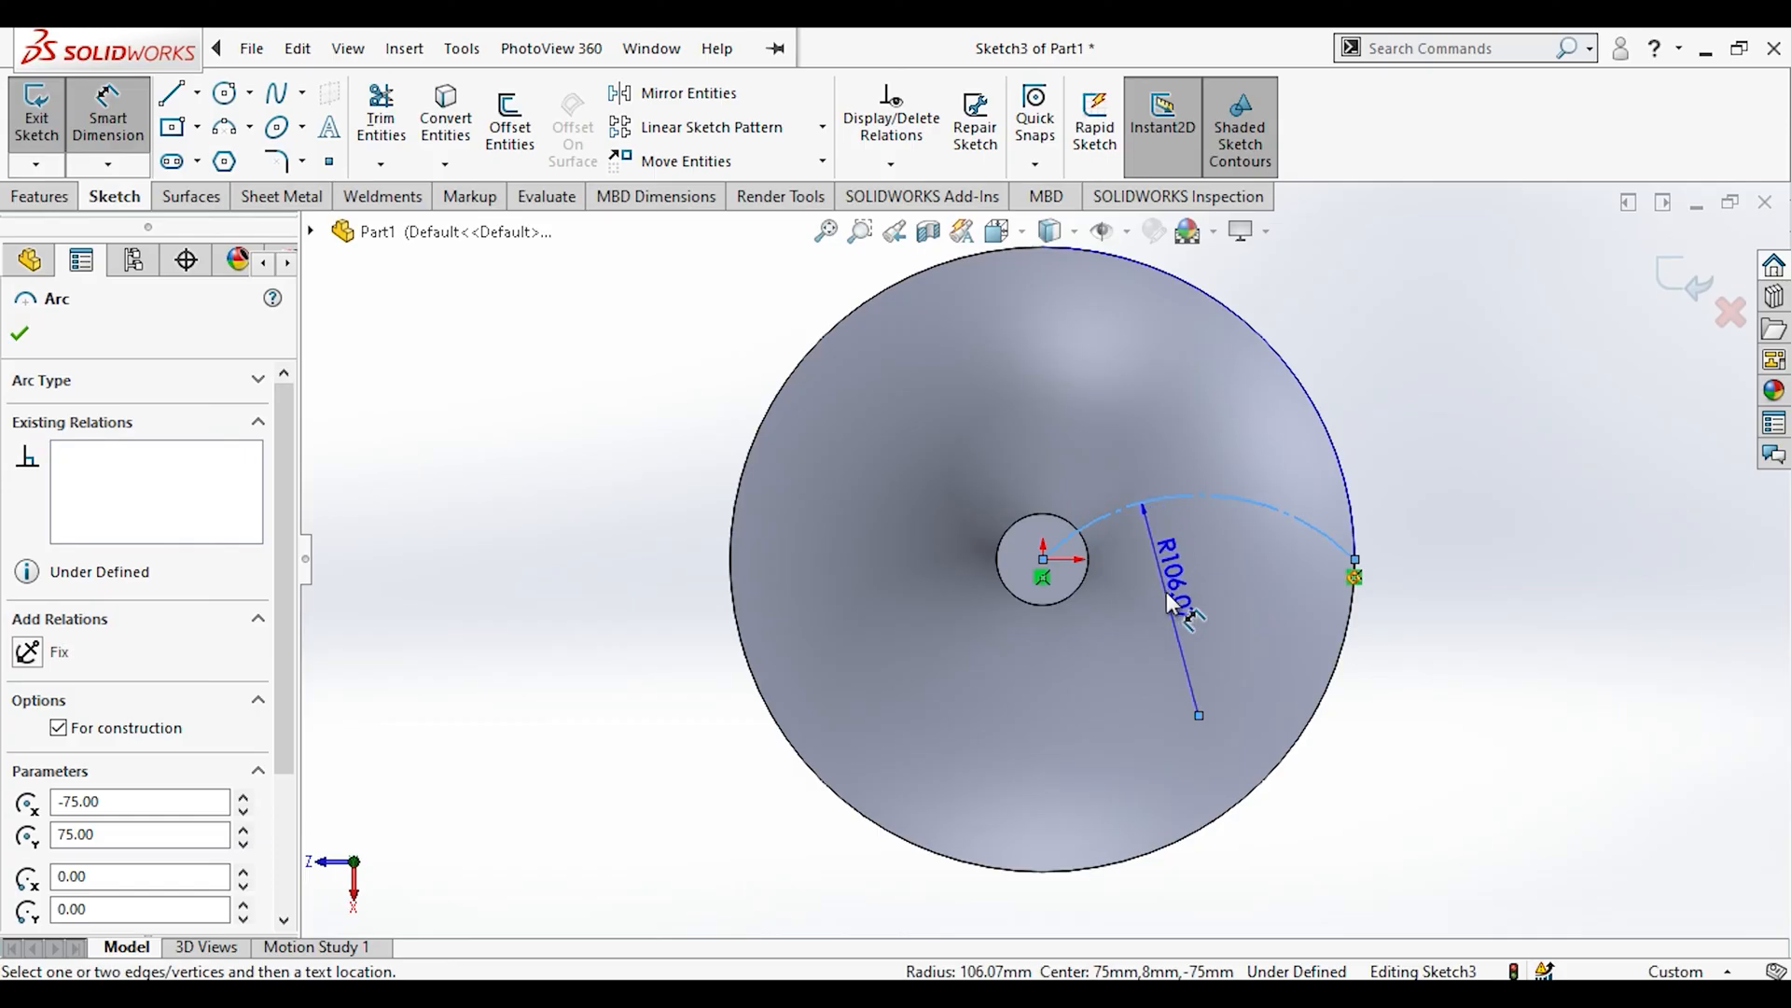
pyautogui.click(1167, 594)
pyautogui.press('Return')
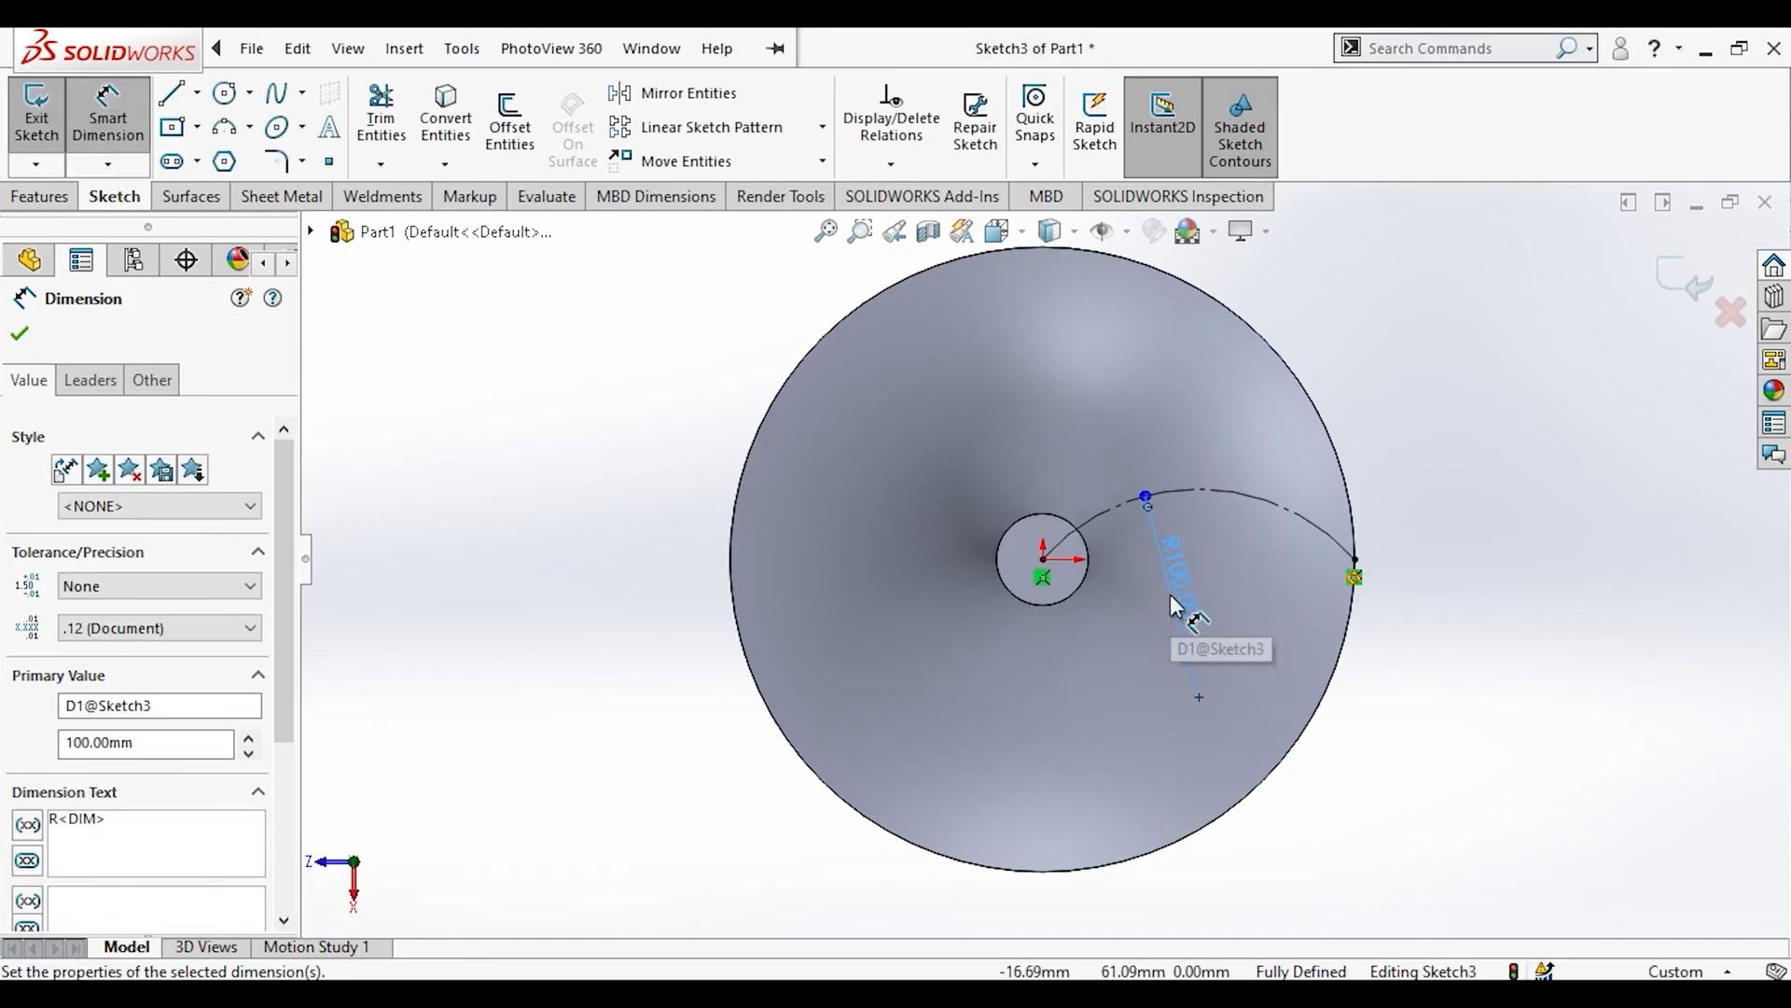
pyautogui.press('Escape')
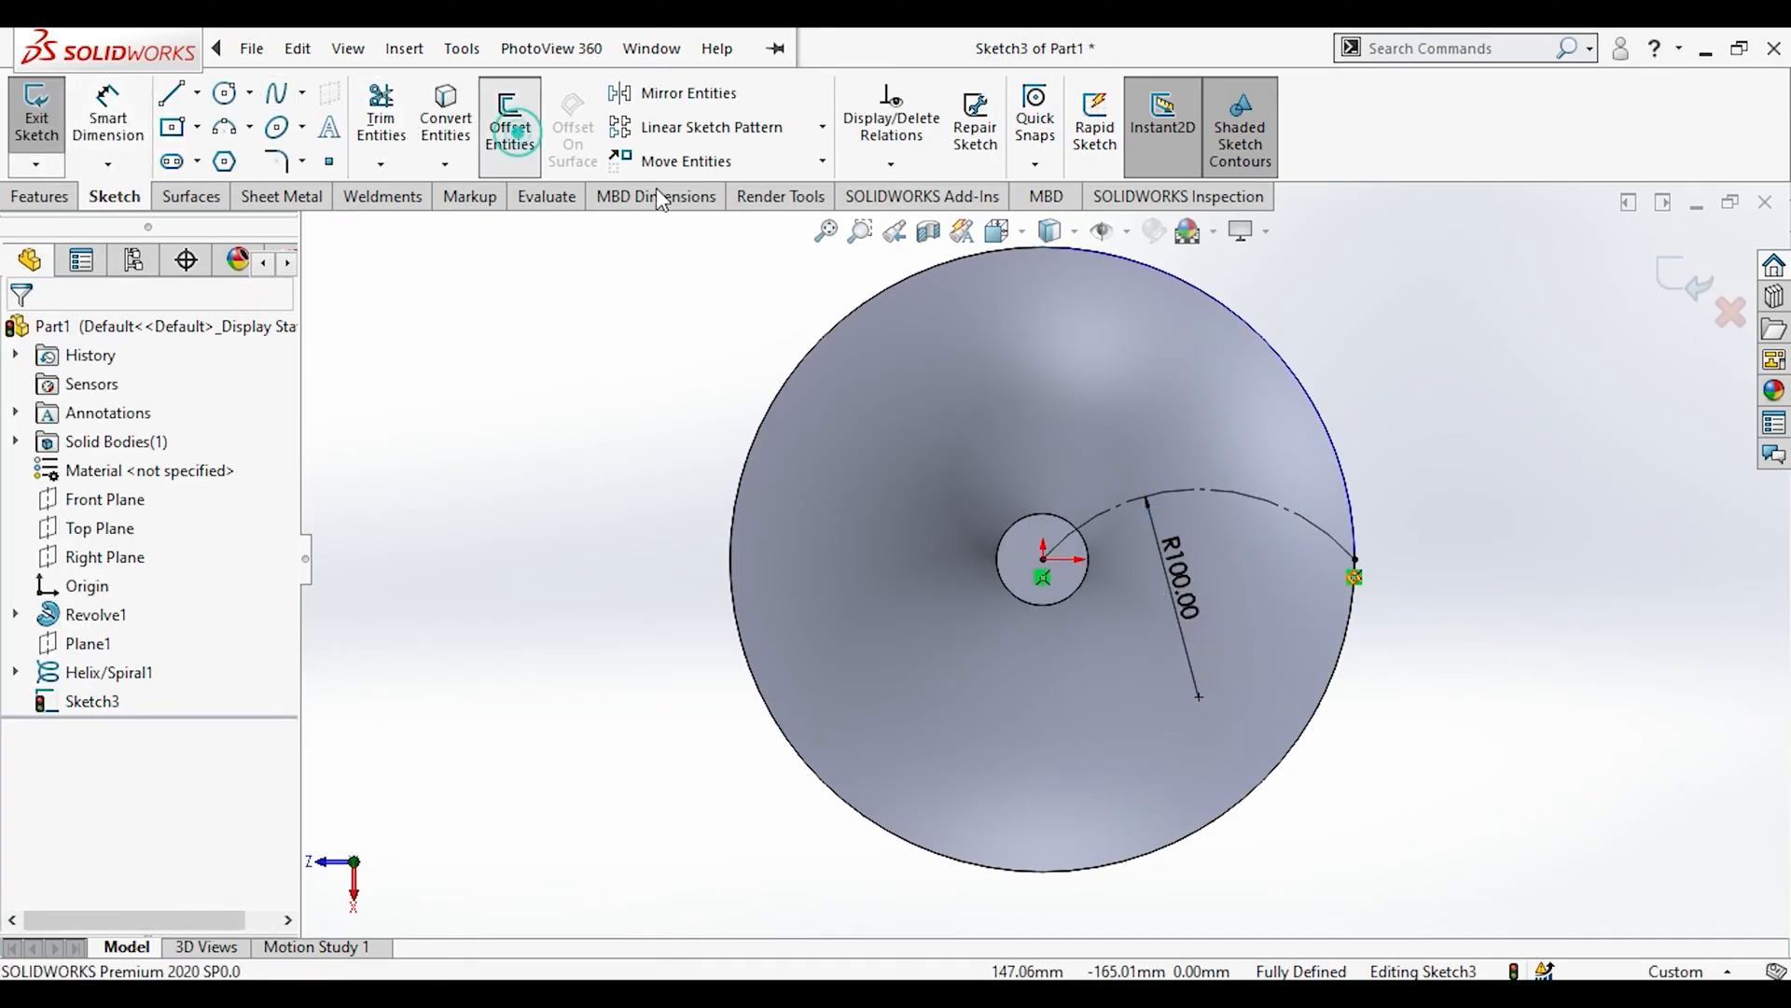
# Offset the construction arc by 4 mm in both directions.
pyautogui.click(509, 126)
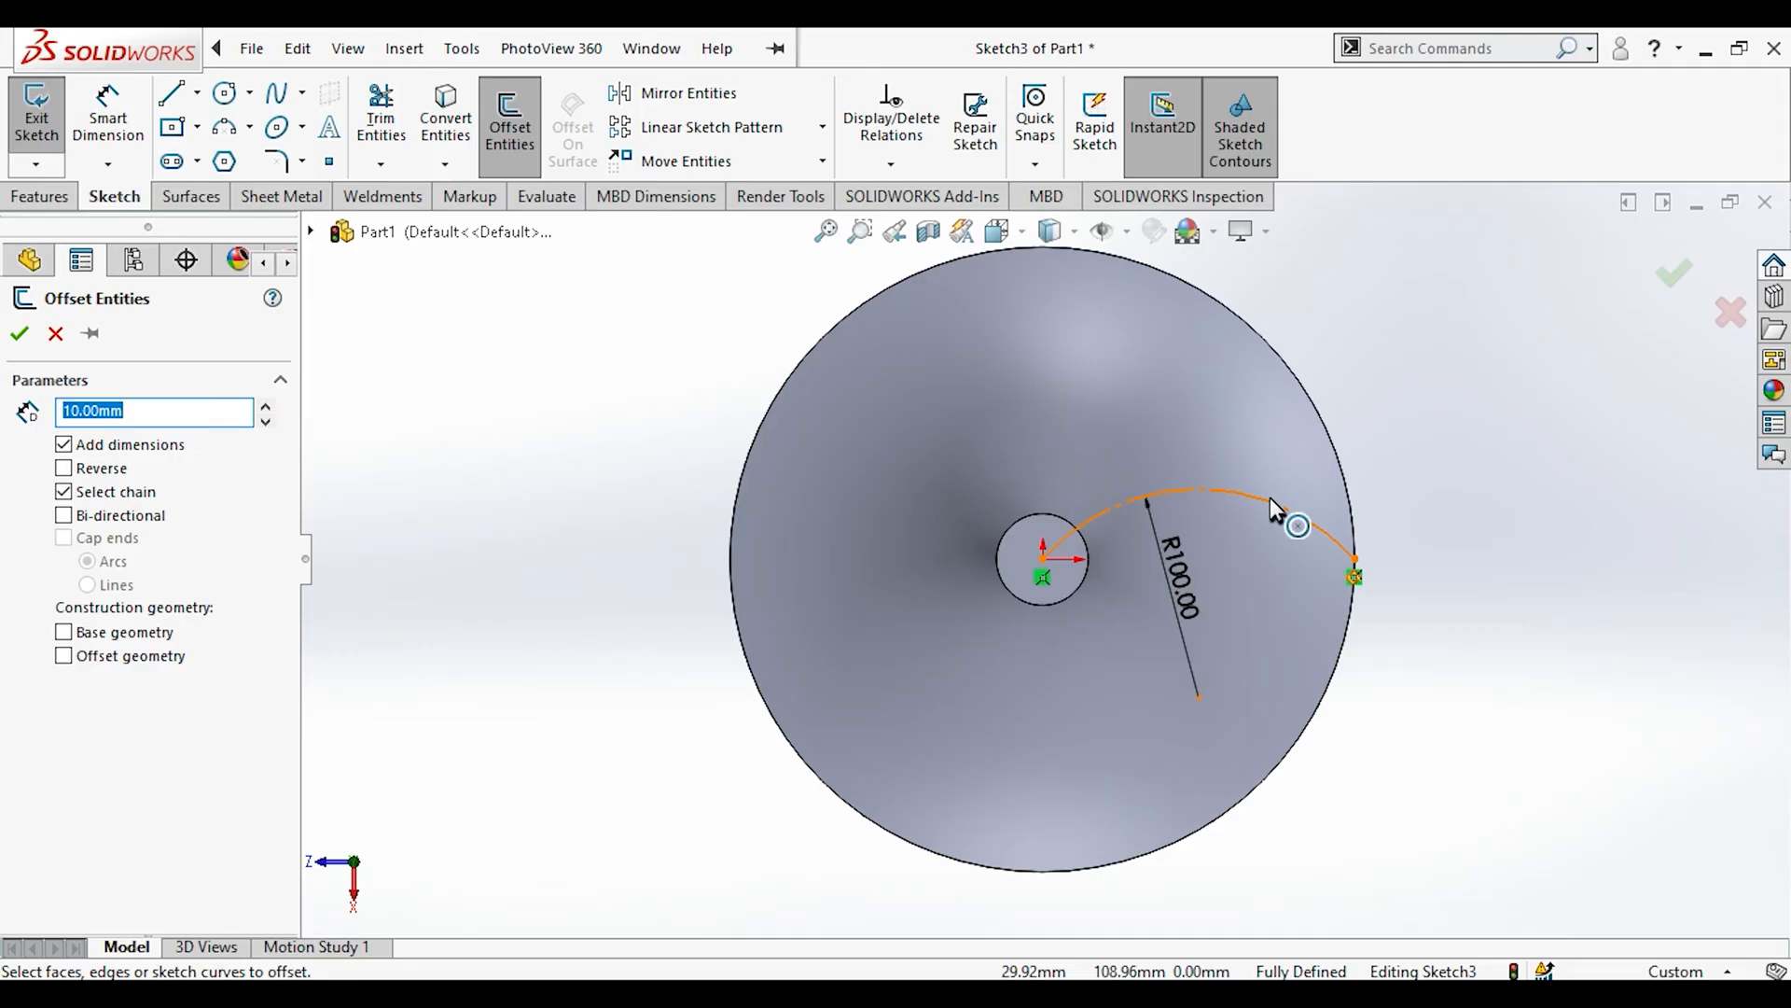
pyautogui.click(1269, 499)
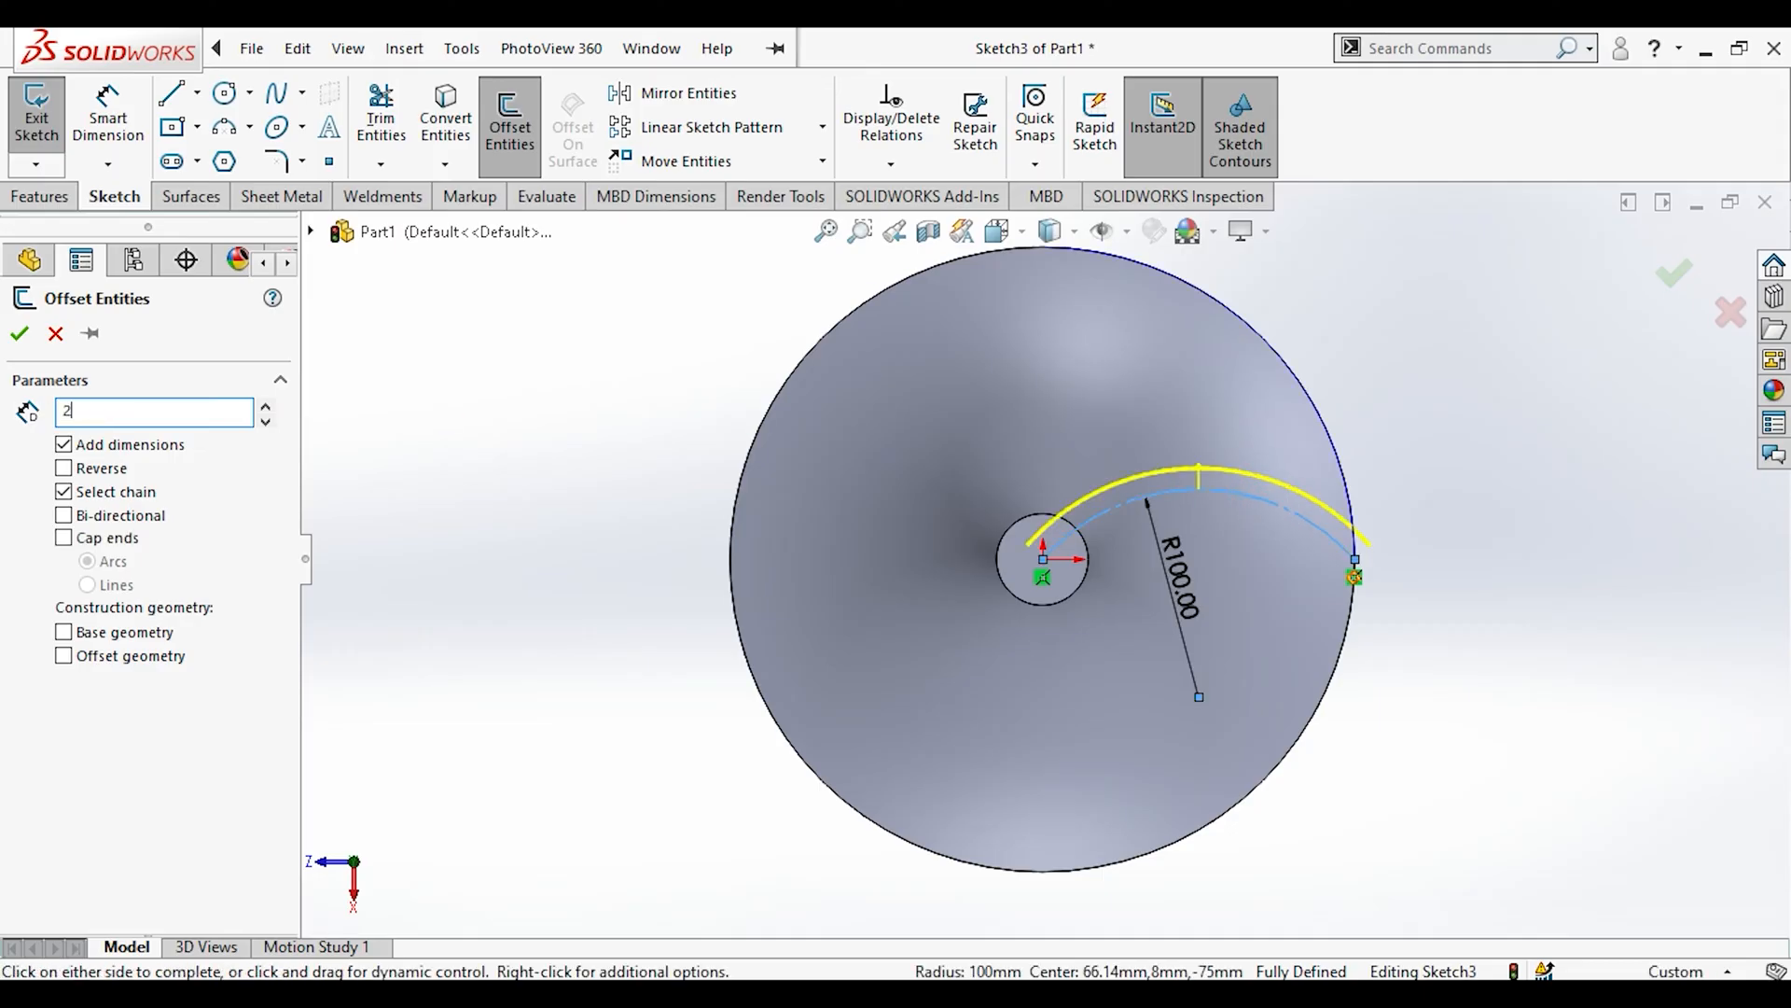
pyautogui.write('4')
pyautogui.press('Return')
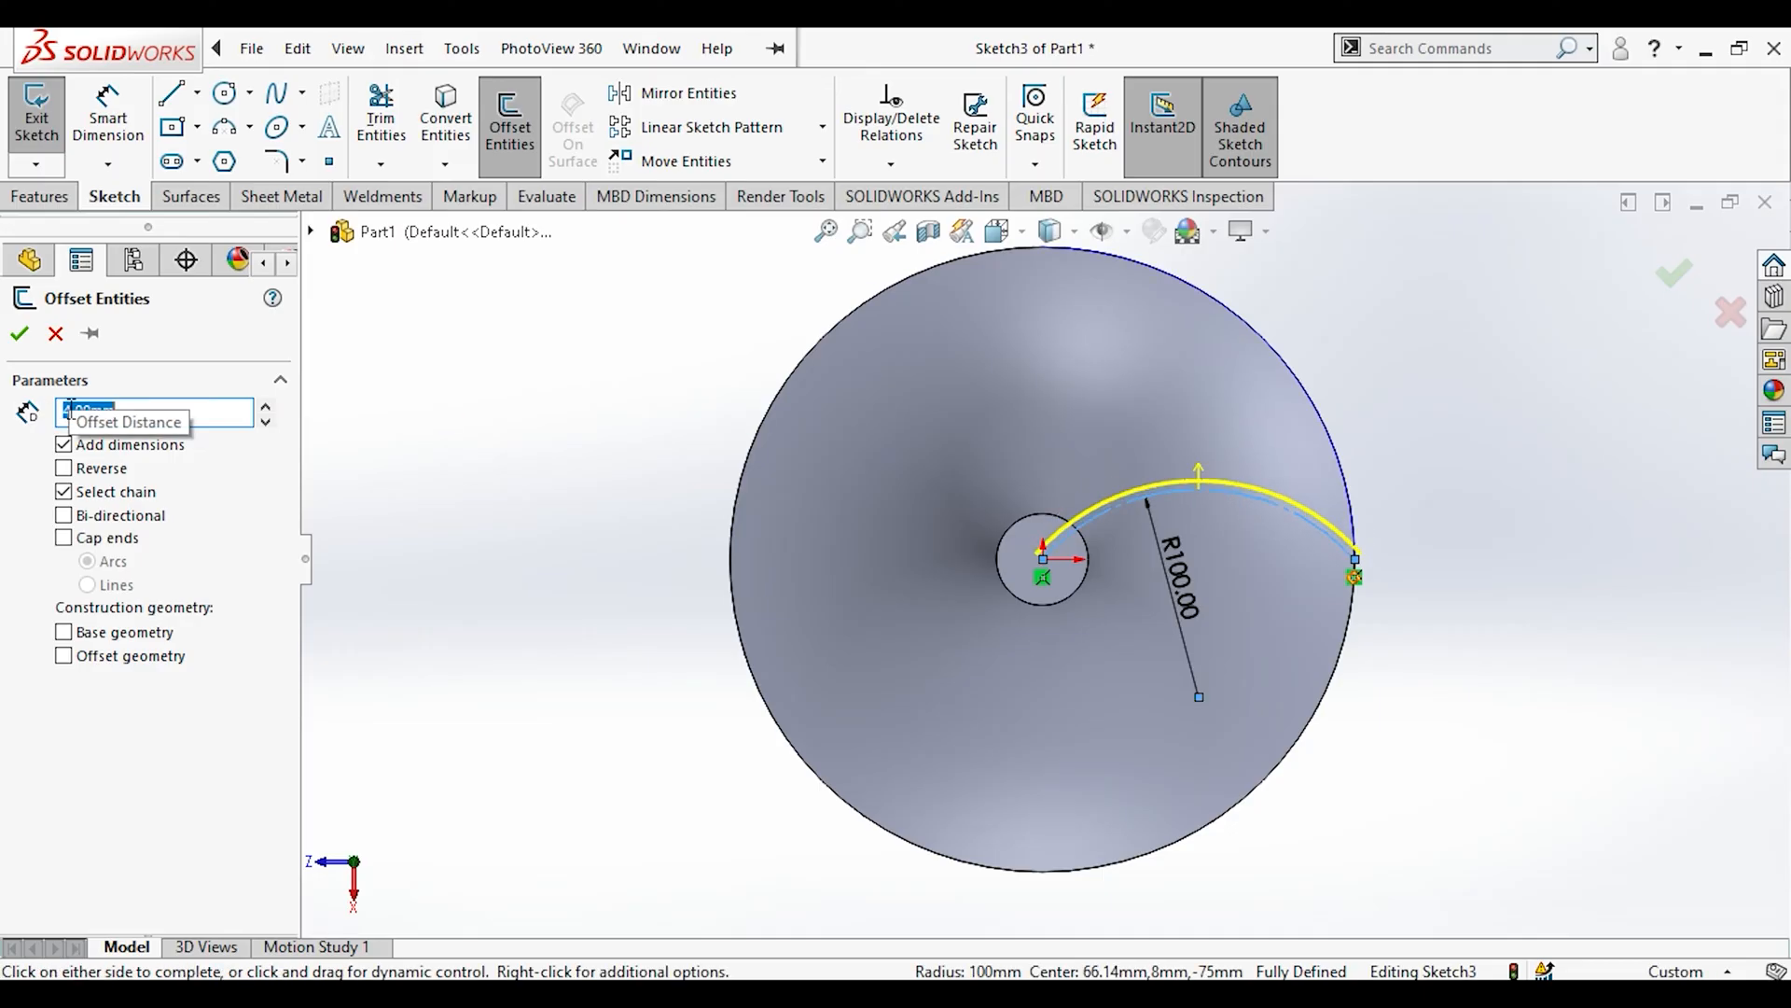
pyautogui.click(65, 516)
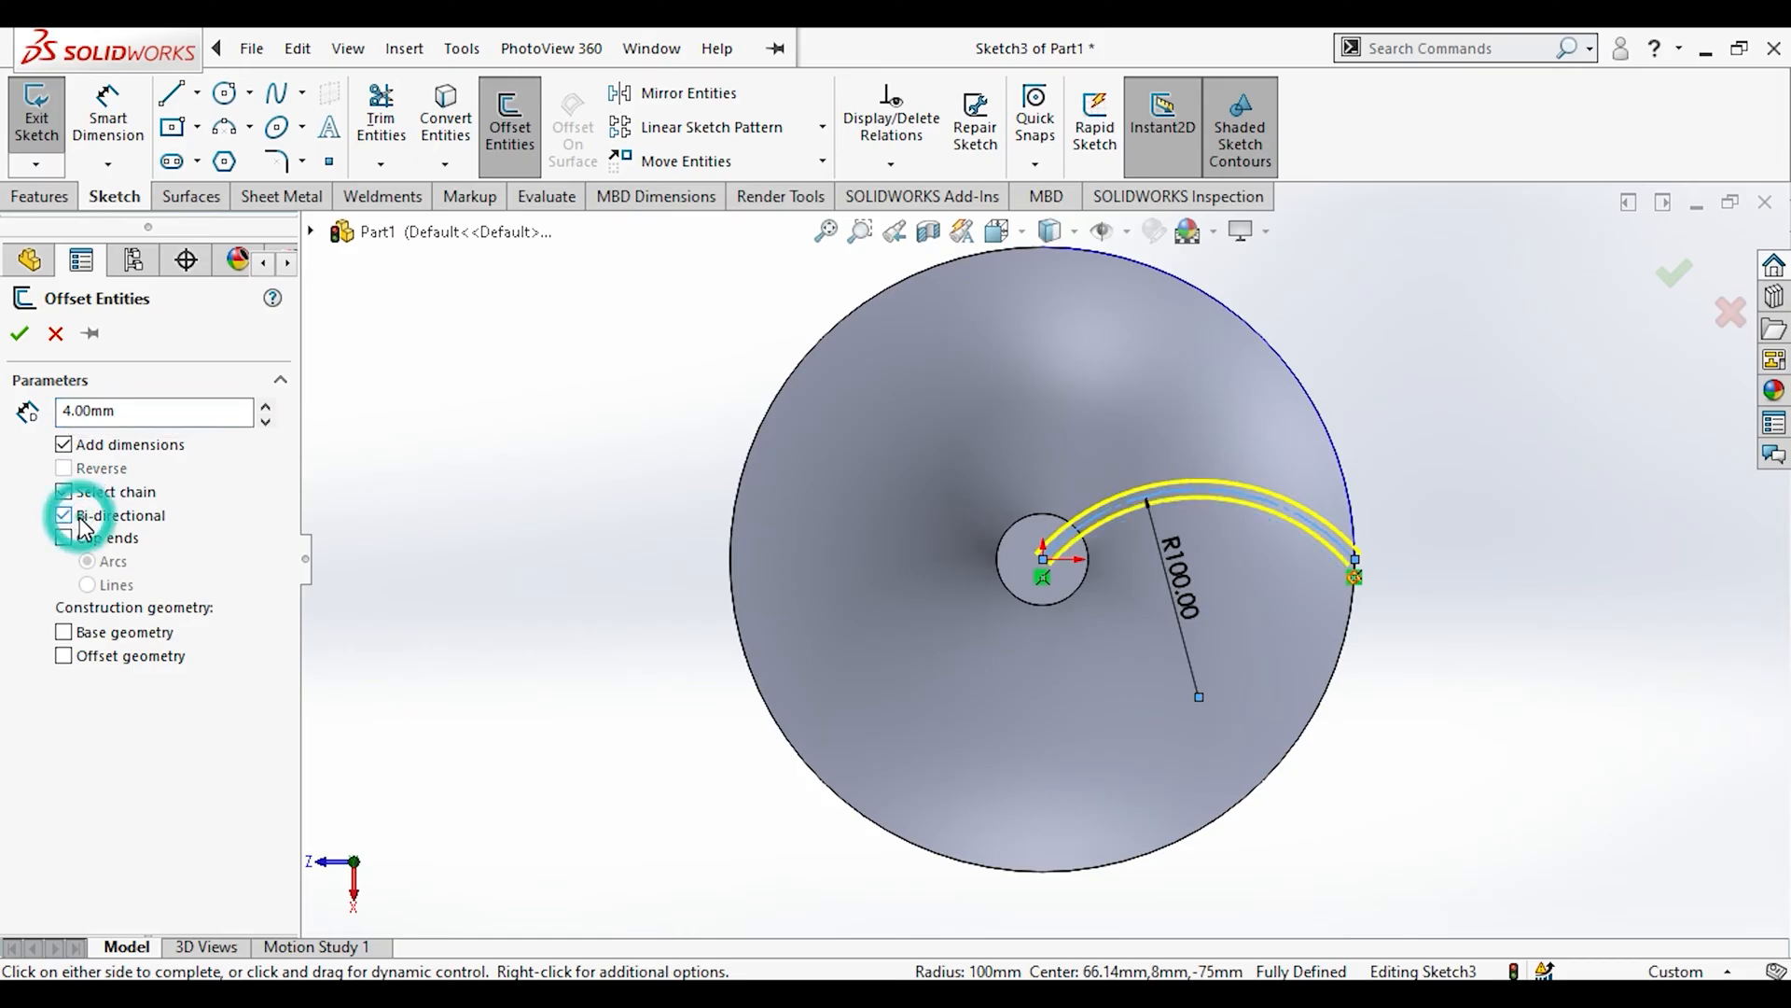
pyautogui.click(19, 336)
# Convert the disc's outer edge near the end of the offset arcs into a sketch entity.
pyautogui.scroll(-5, 1190, 607)
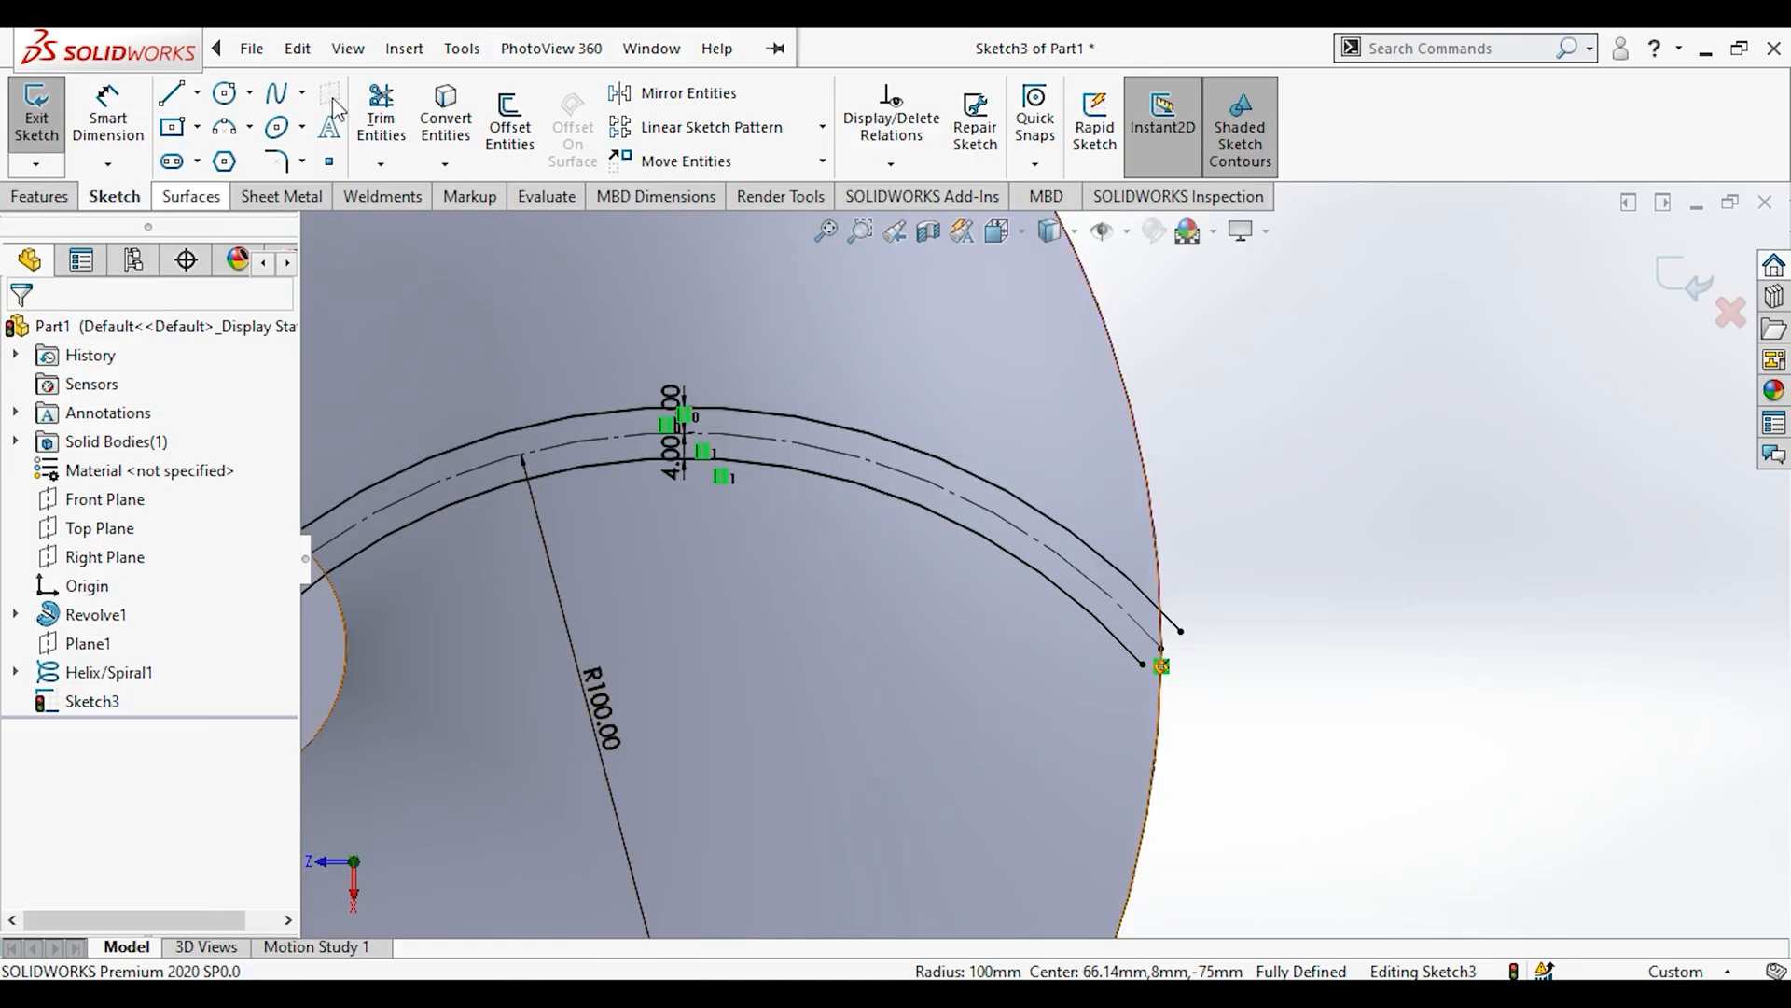
pyautogui.click(348, 48)
pyautogui.click(432, 123)
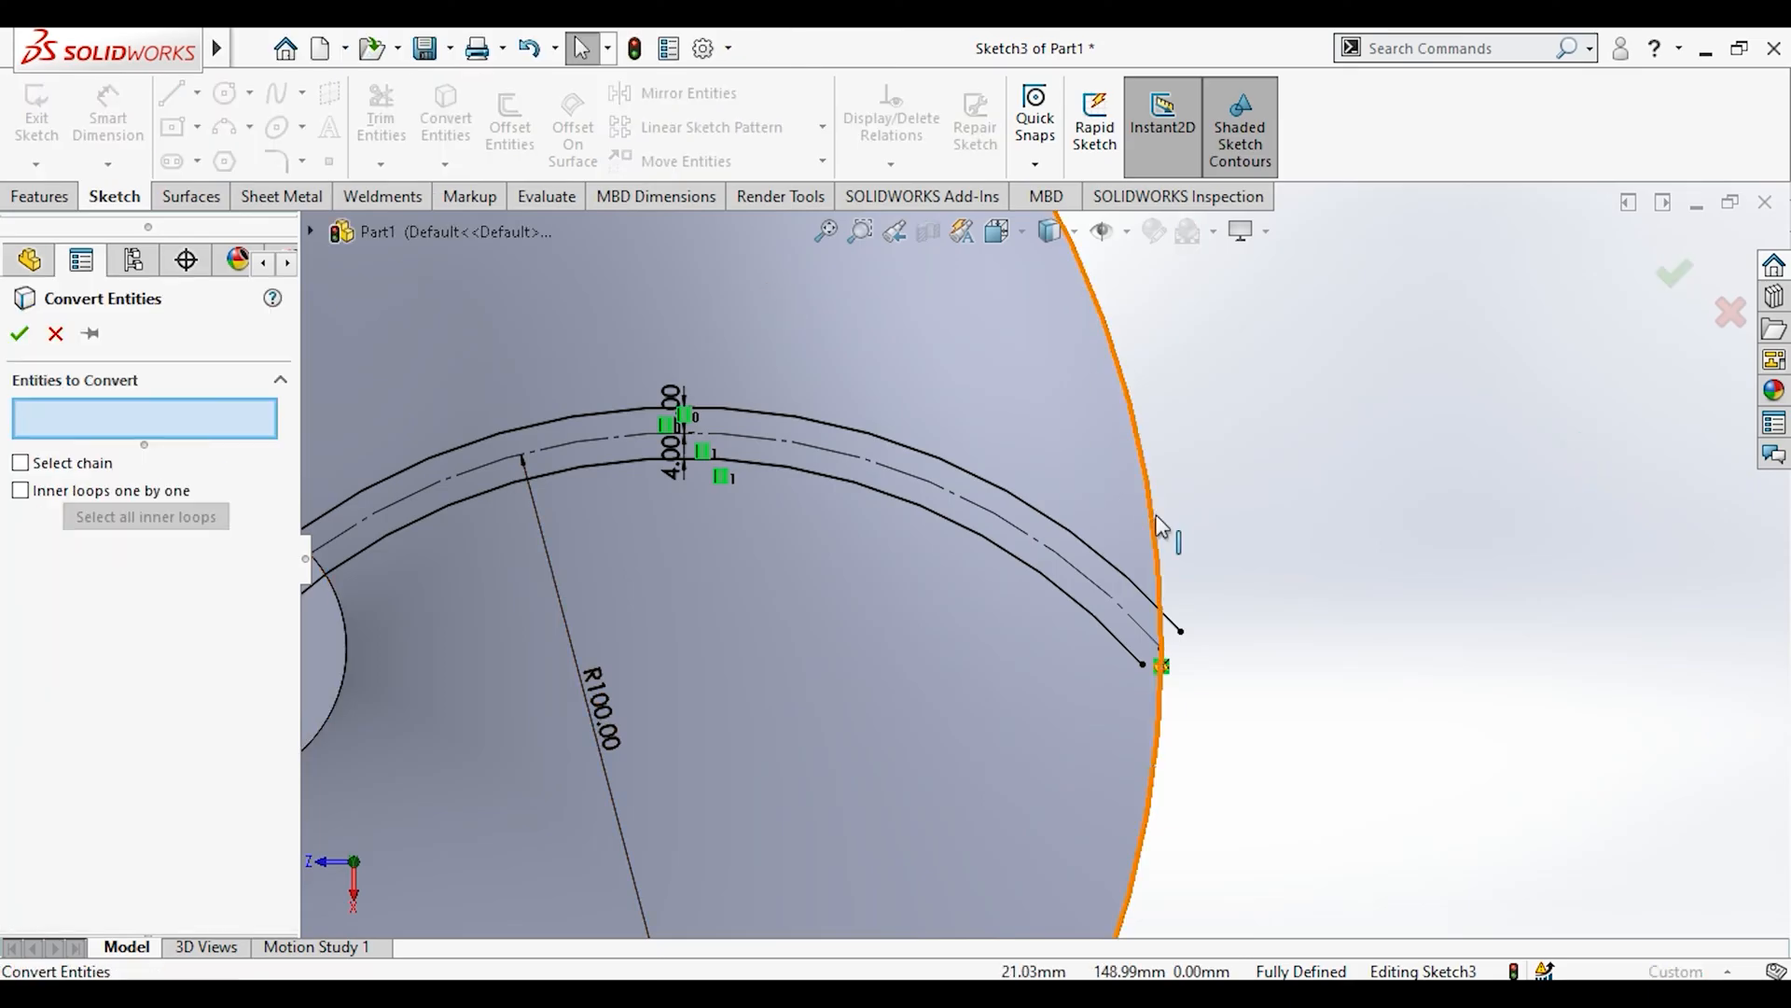
pyautogui.click(1156, 525)
pyautogui.scroll(2, 1160, 530)
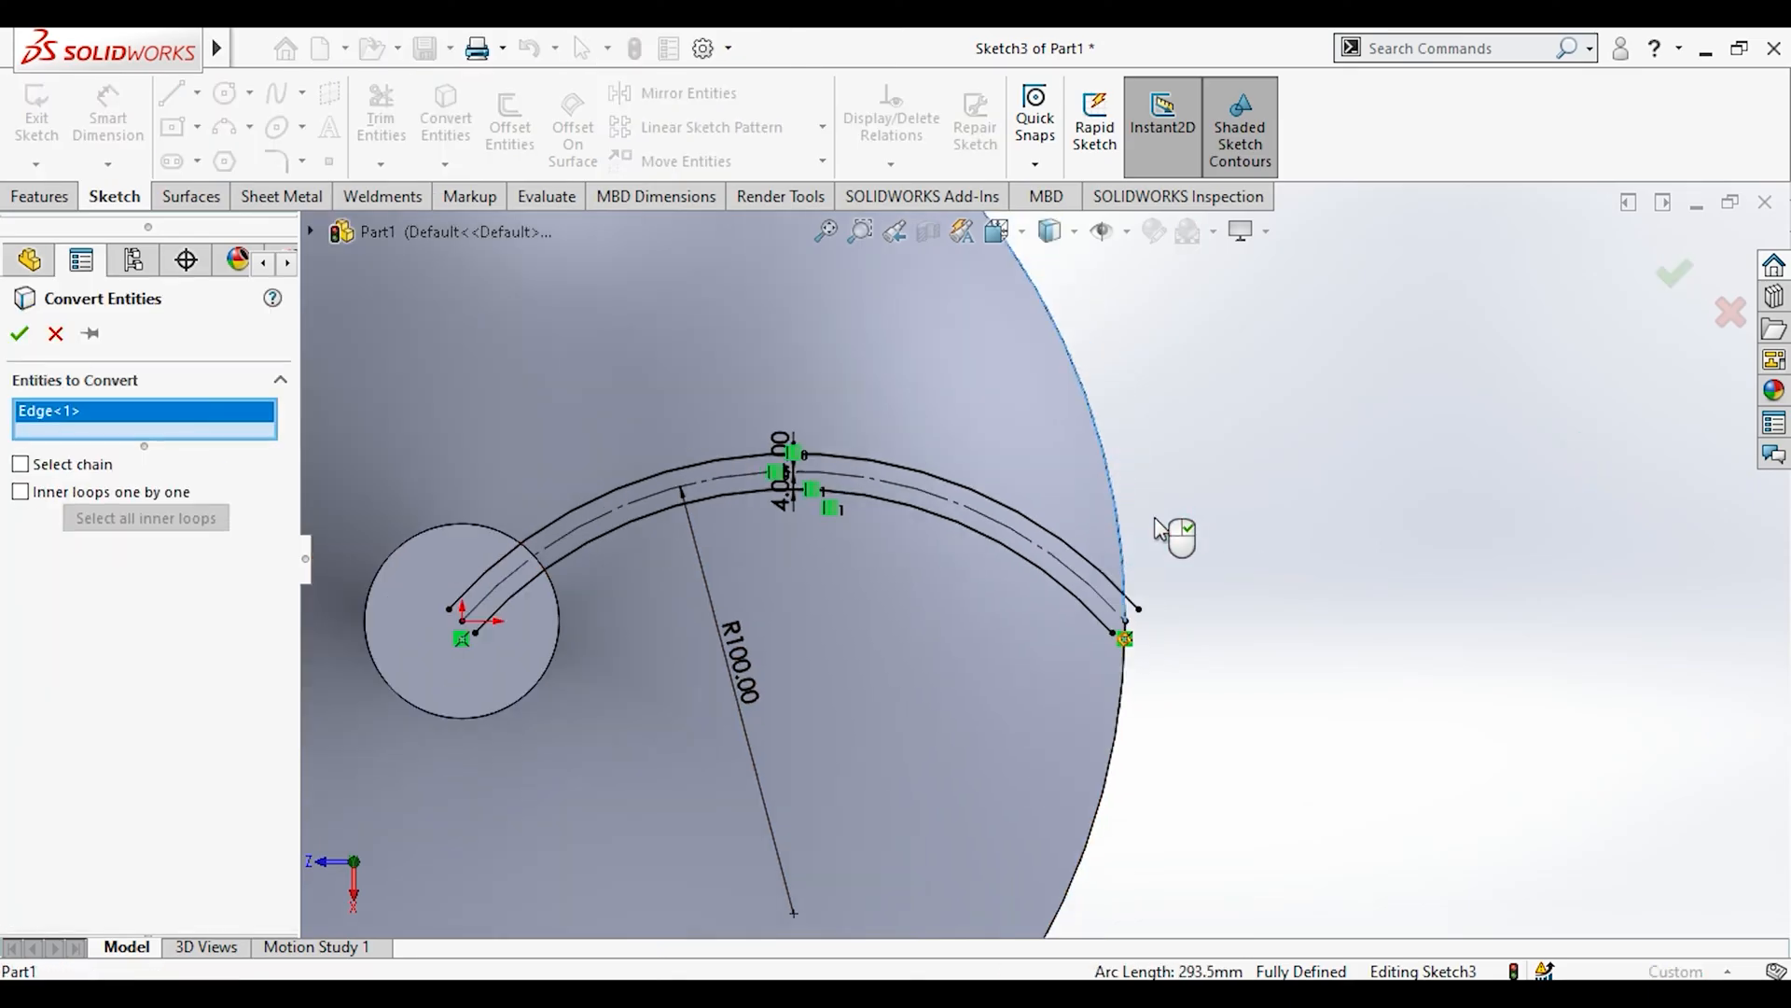
pyautogui.click(16, 338)
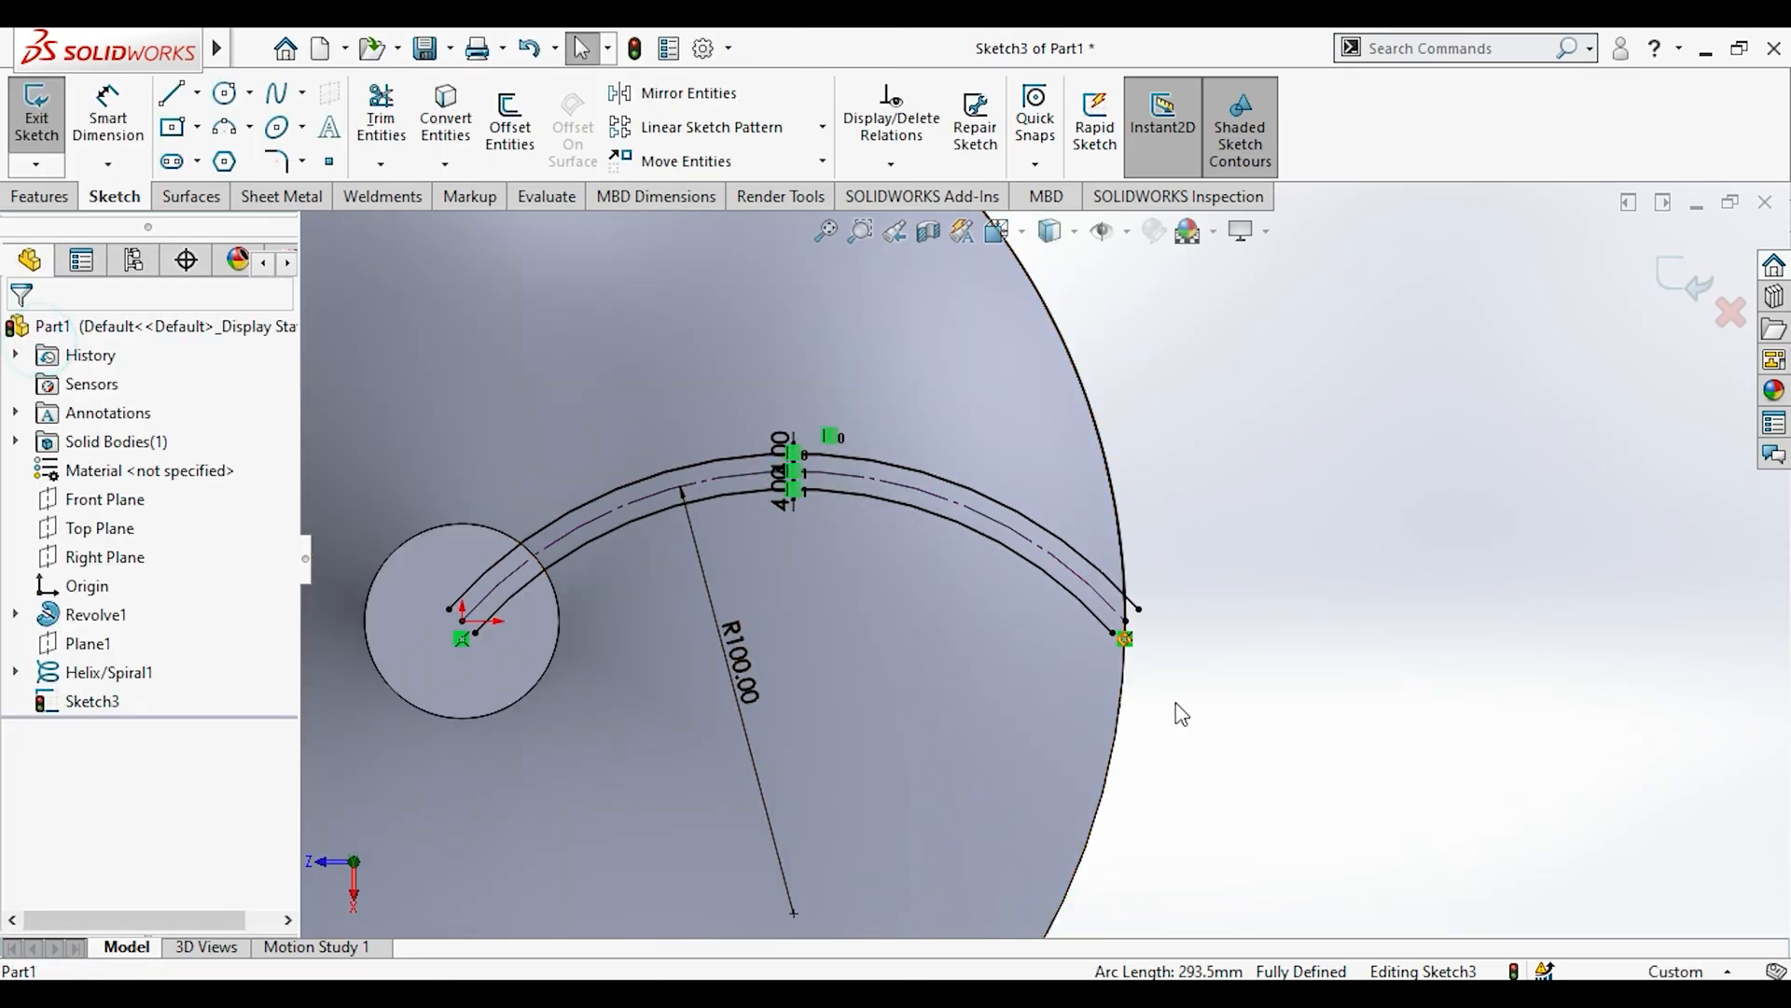
pyautogui.scroll(2, 1132, 619)
# Close the blade profile's inner end with a line joining the hub-side endpoints of the two offset arcs.
pyautogui.click(171, 93)
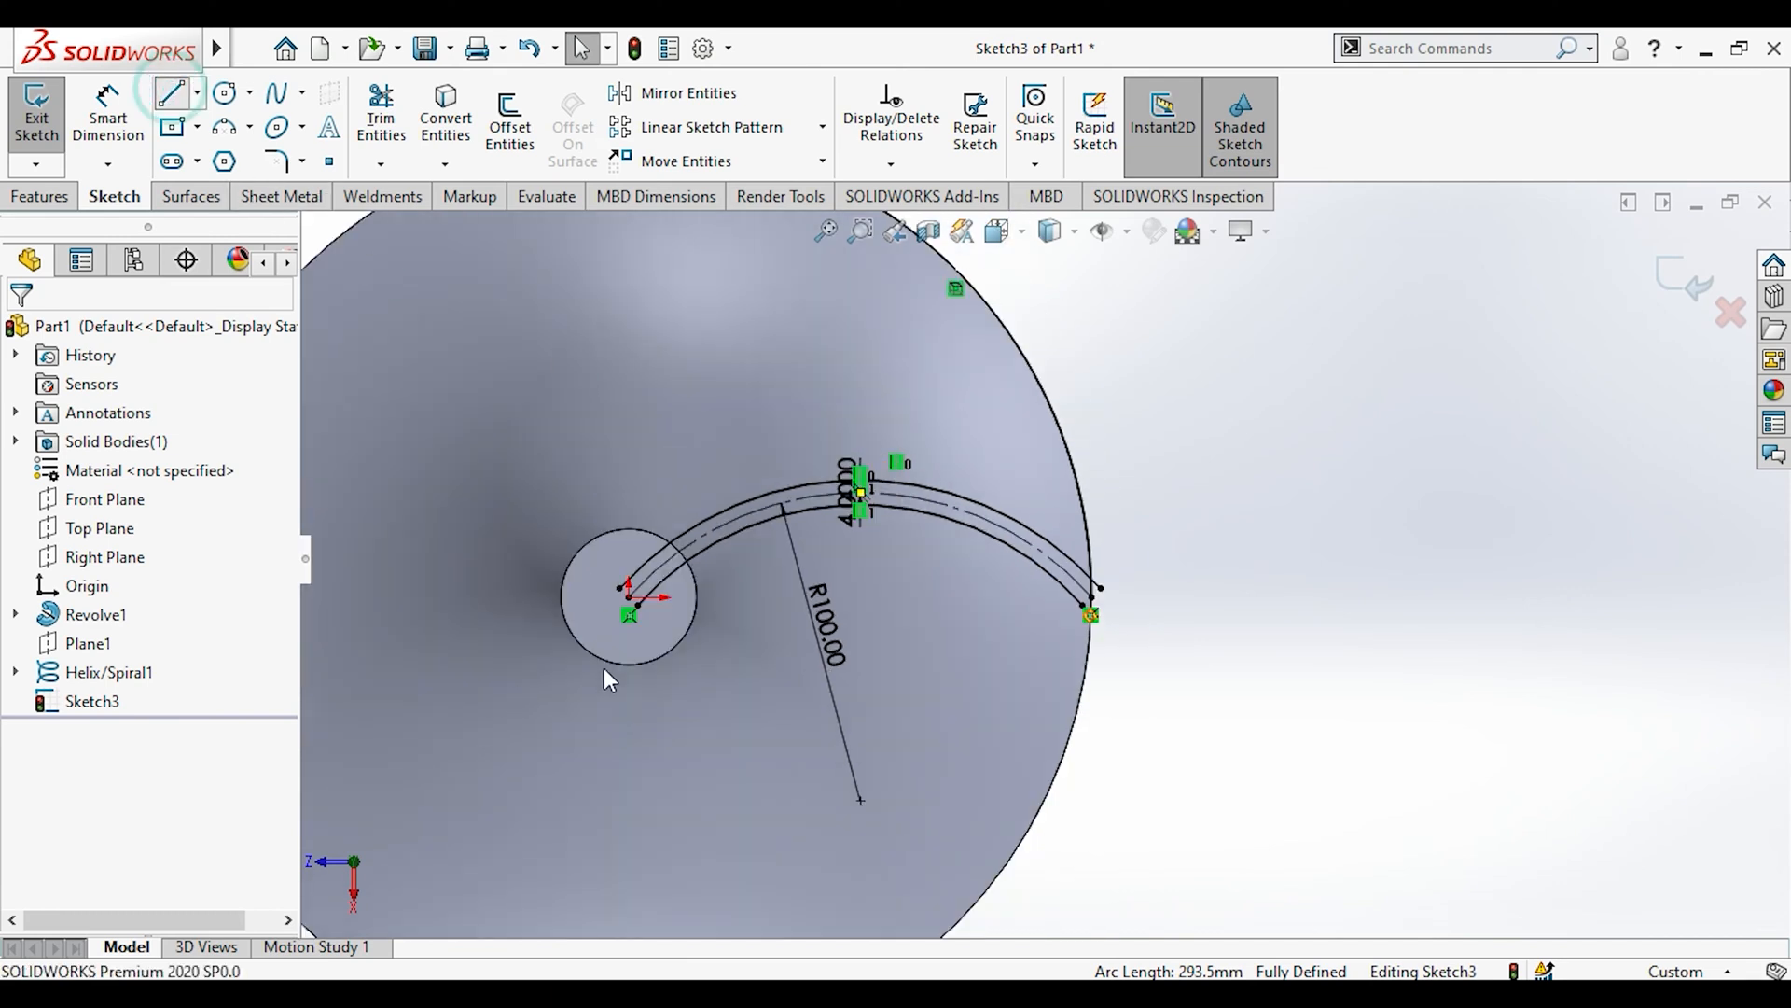
pyautogui.scroll(-3, 562, 582)
pyautogui.click(620, 588)
pyautogui.click(752, 643)
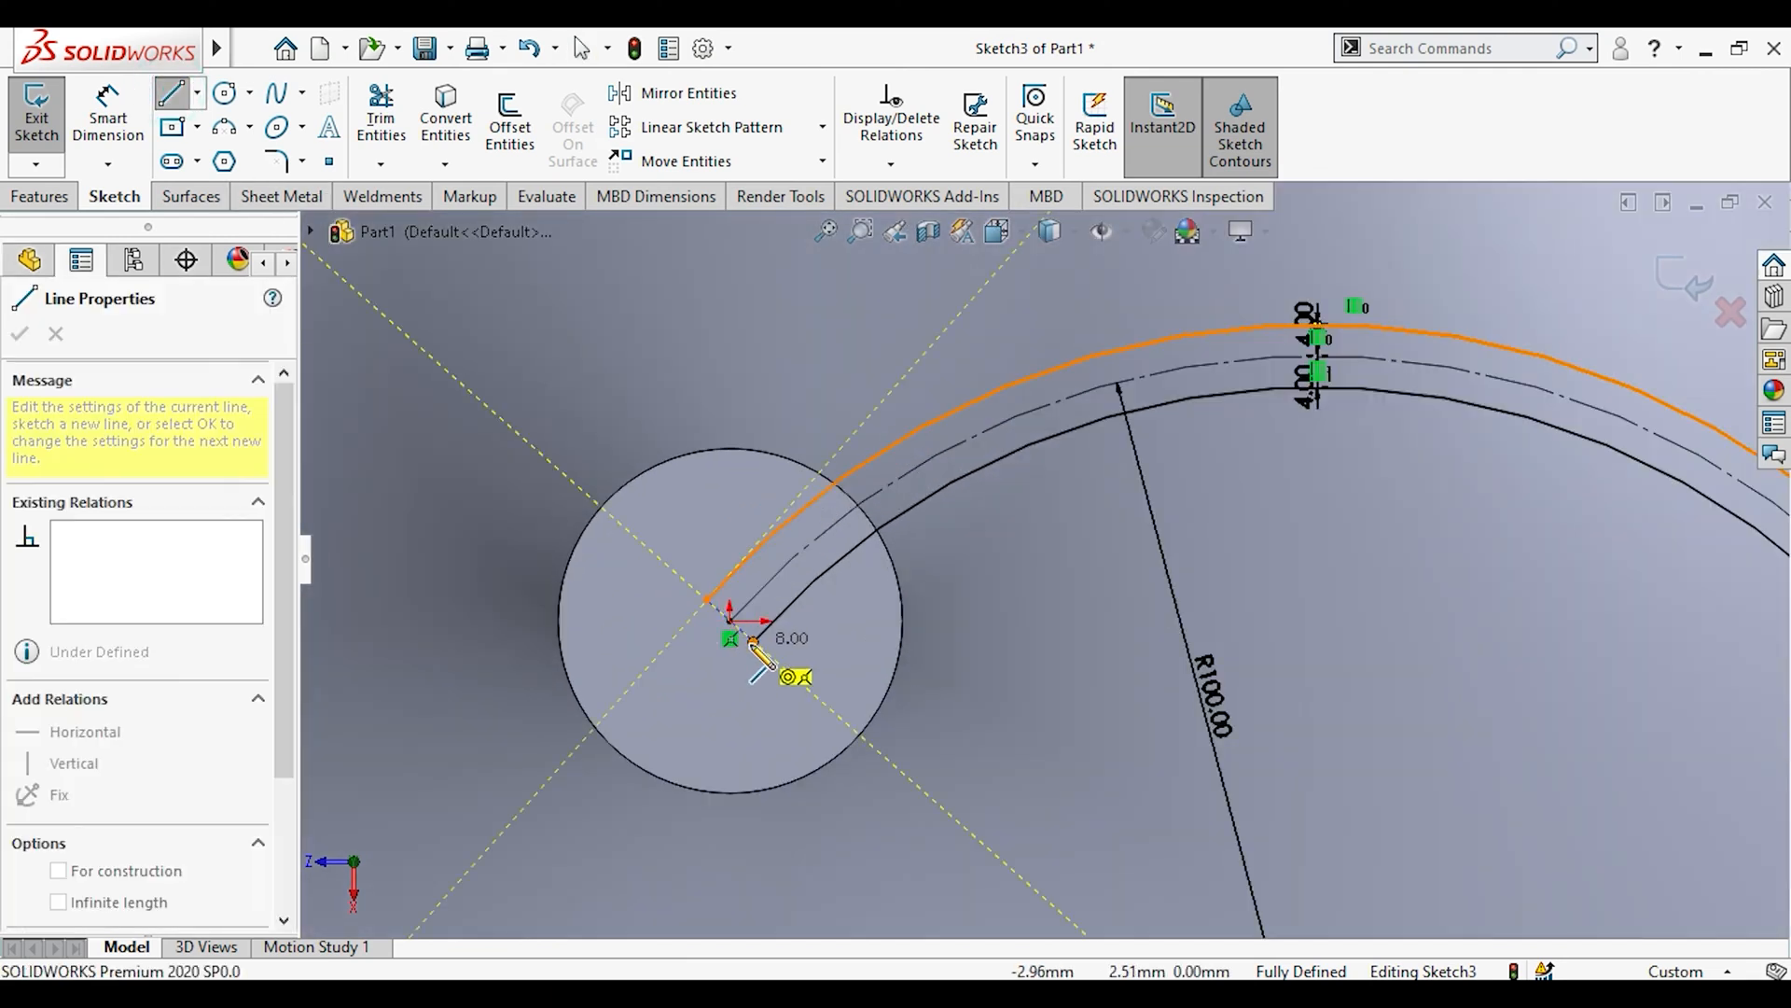
pyautogui.press('Escape')
pyautogui.scroll(3, 940, 656)
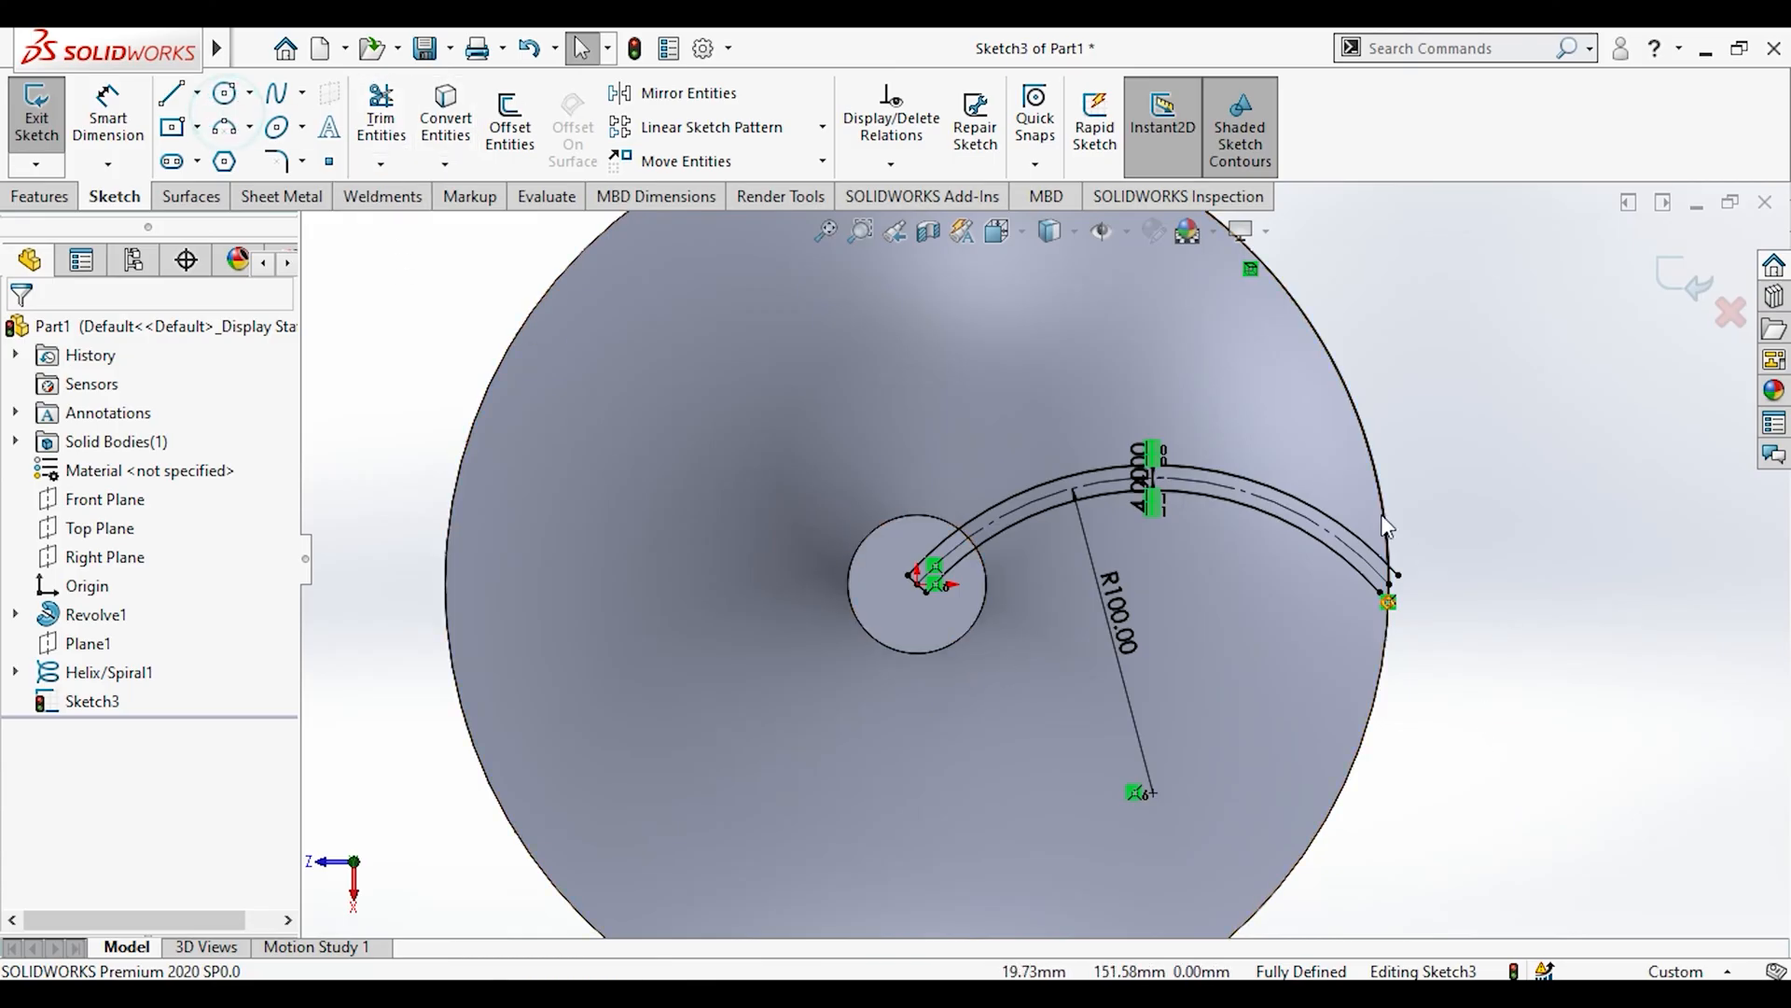
# Sketch a short three-point arc from the lower offset arc's outer endpoint to the disc's outer edge.
pyautogui.scroll(-3, 1418, 560)
pyautogui.click(224, 127)
pyautogui.scroll(-3, 1255, 728)
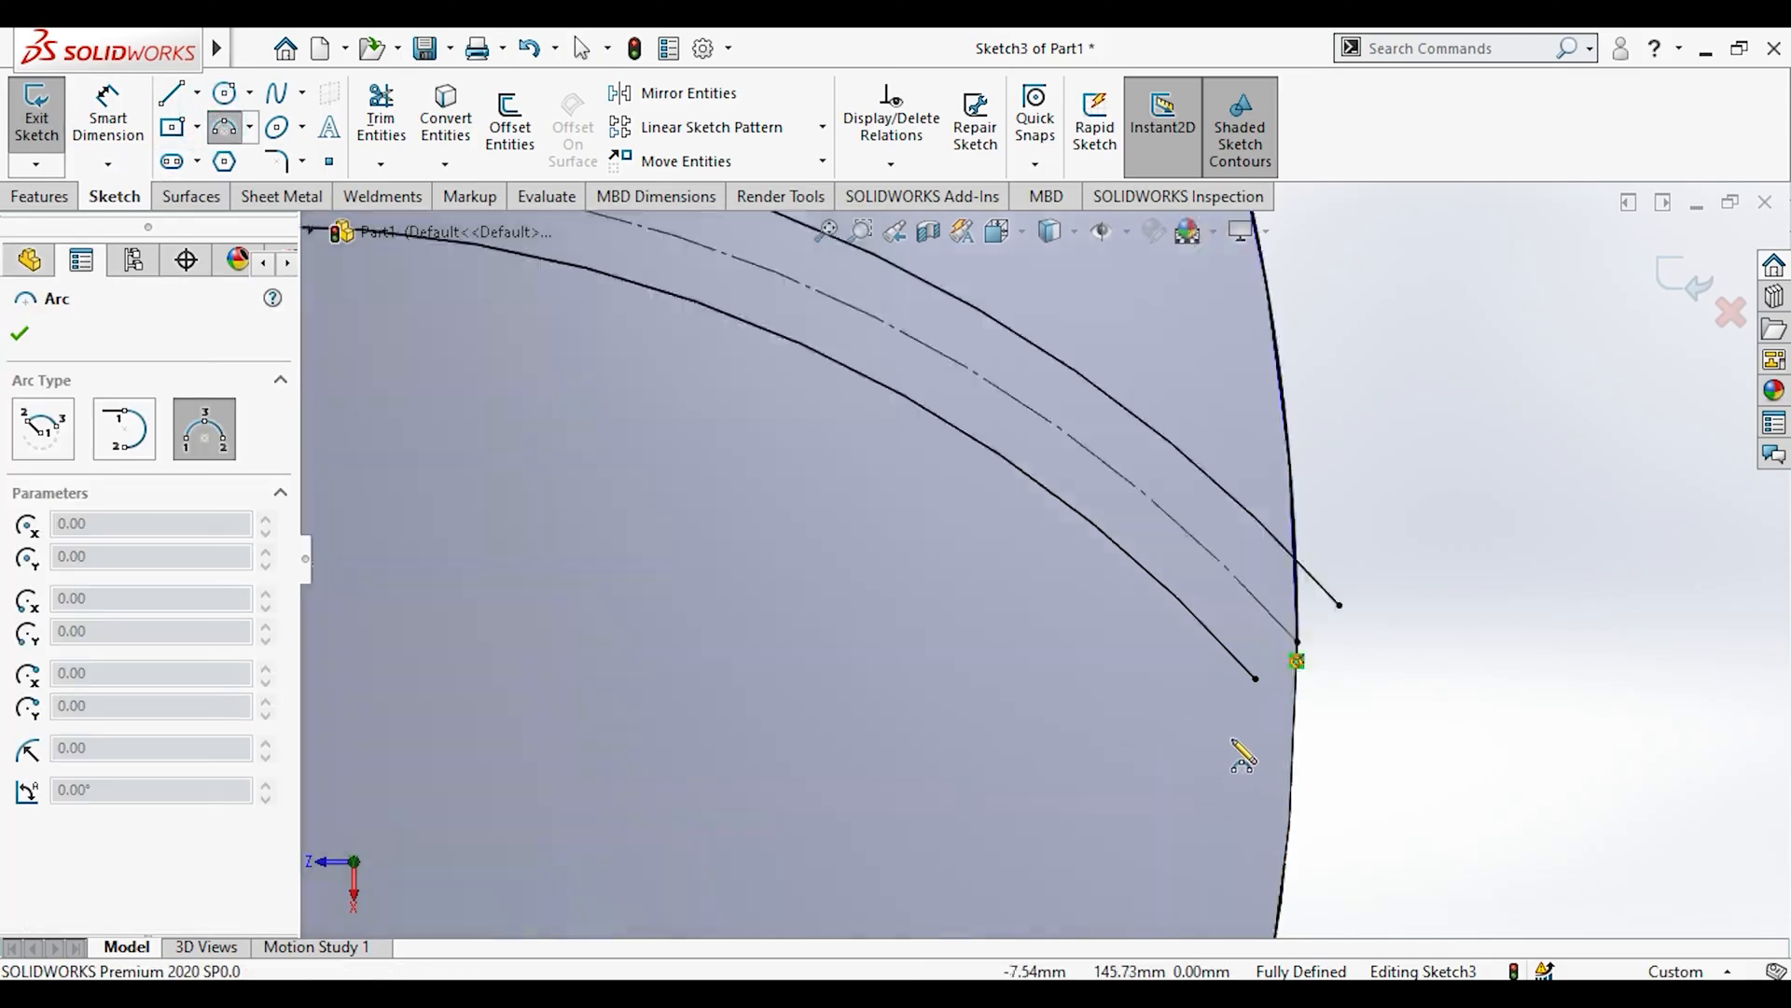
pyautogui.click(1252, 658)
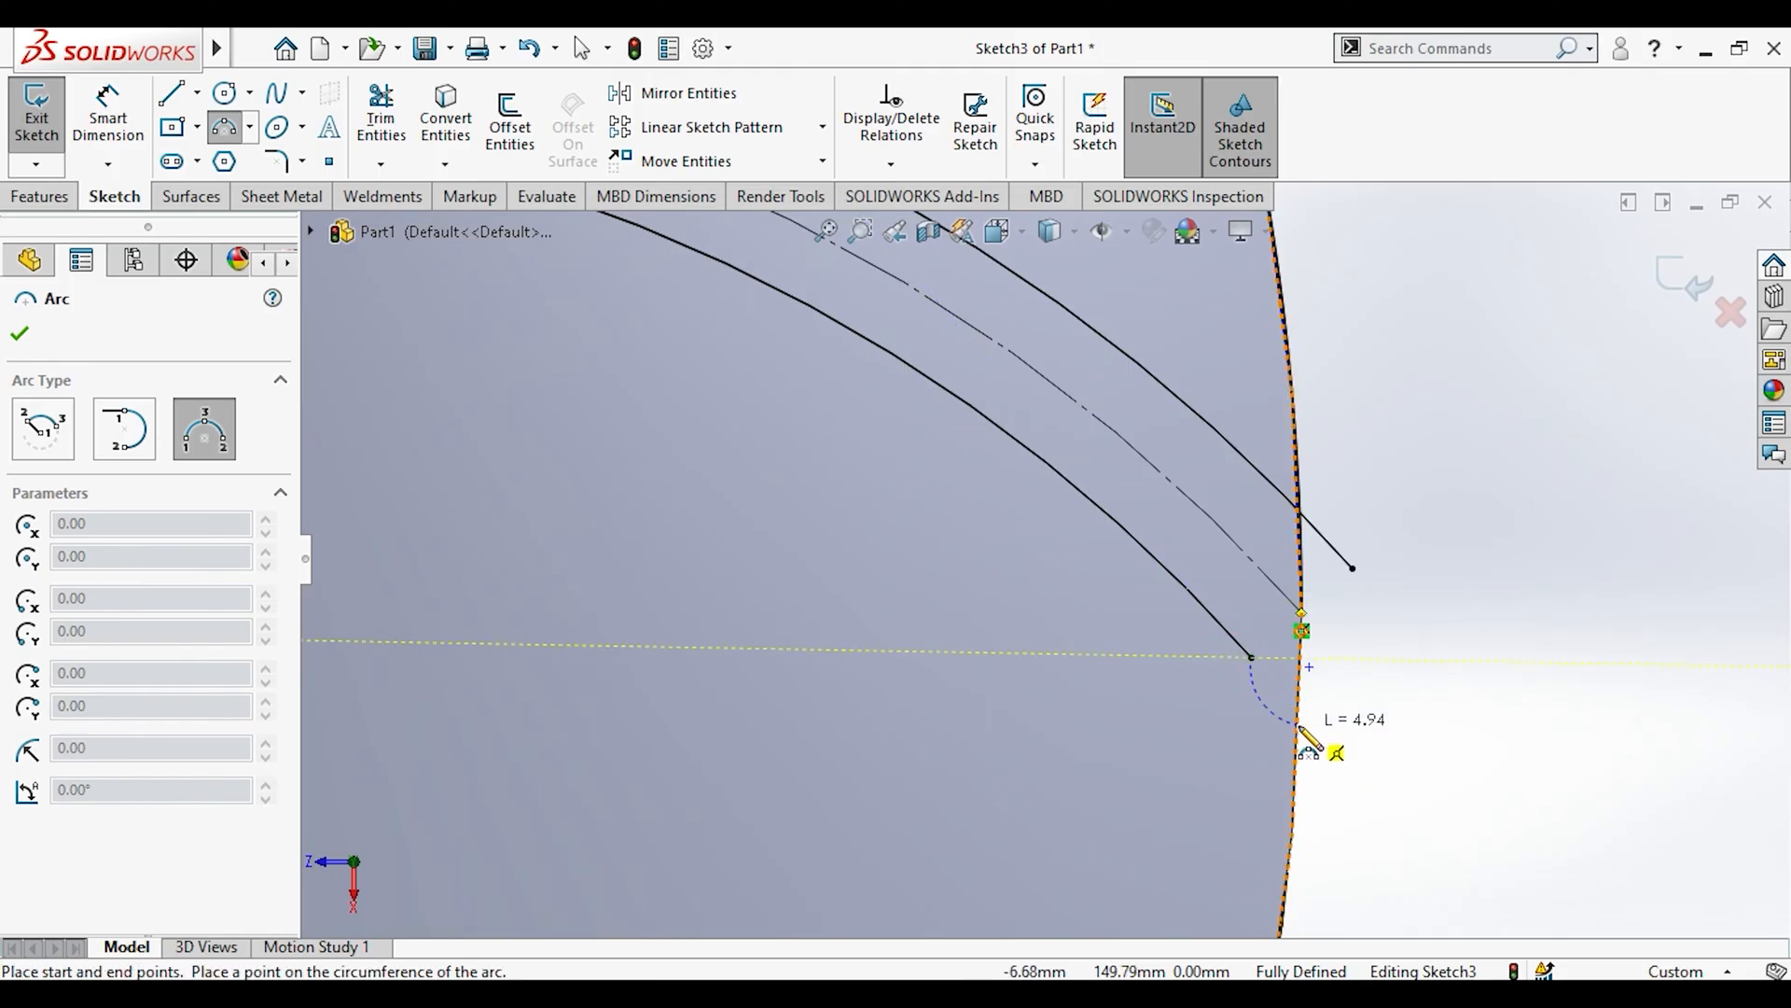
pyautogui.click(1300, 702)
pyautogui.press('Escape')
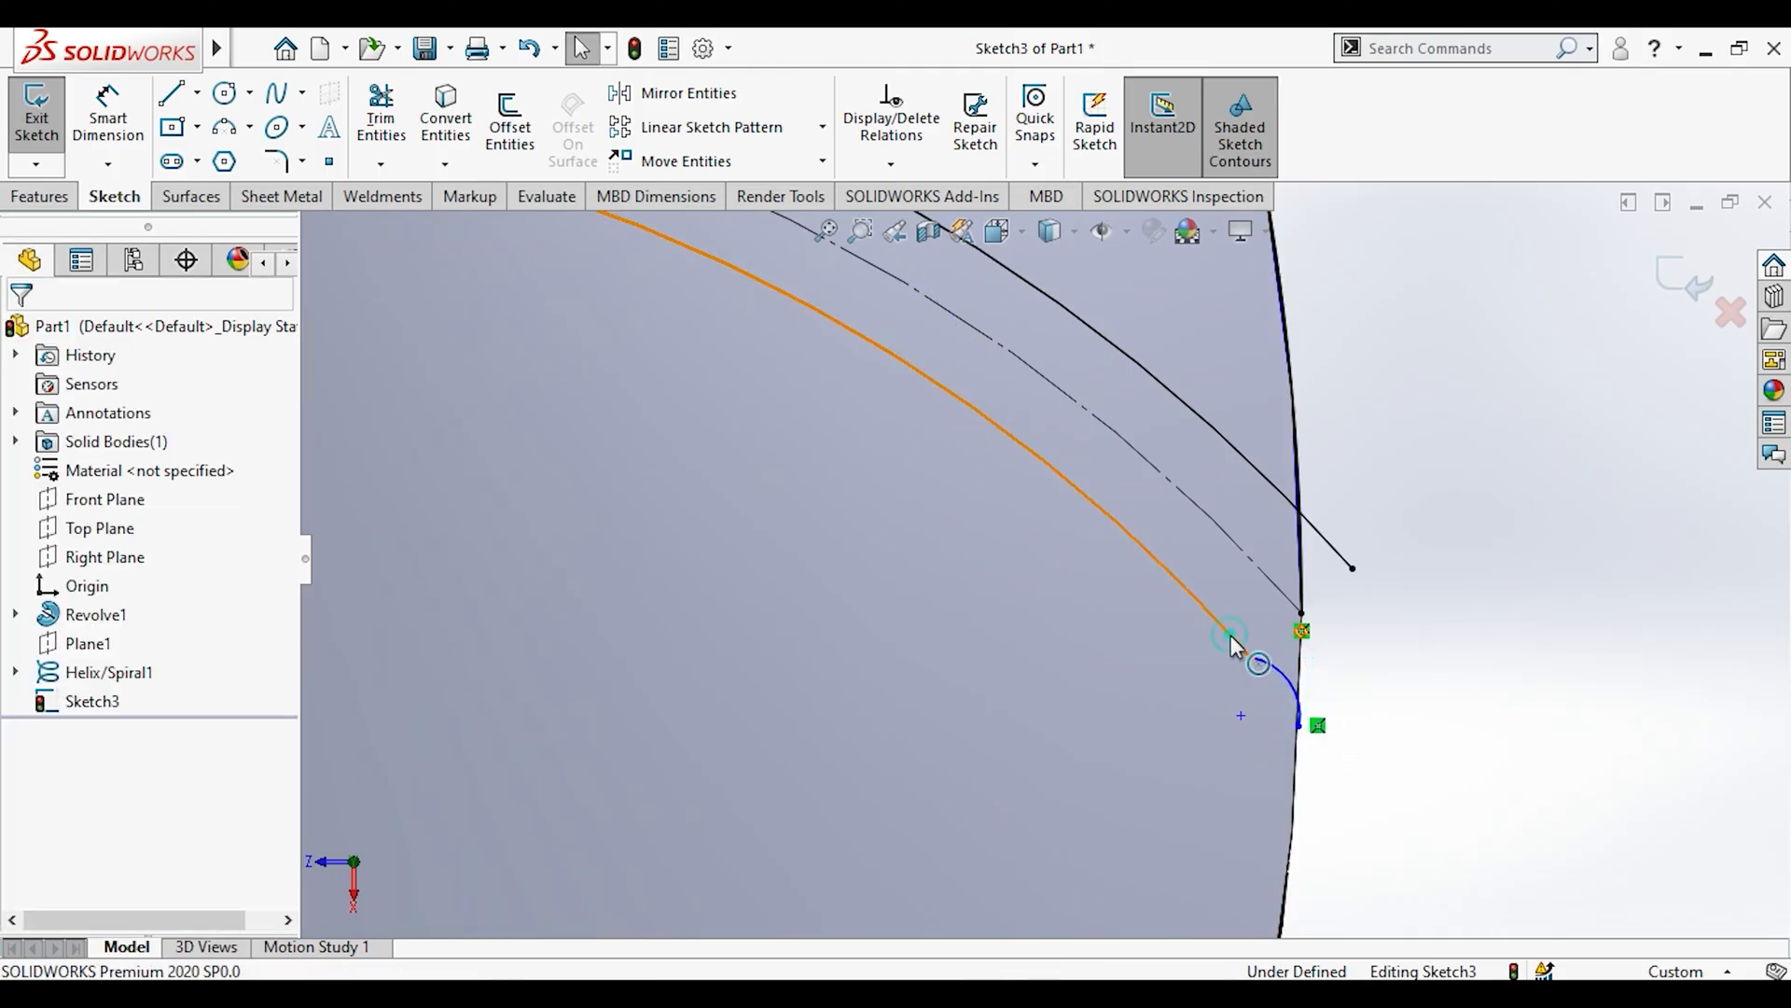
# Try to make the short arc coradial with the lower offset arc, and undo the relation.
pyautogui.click(1265, 665)
pyautogui.keyDown('ctrl'); pyautogui.click(1259, 652); pyautogui.keyUp('ctrl')
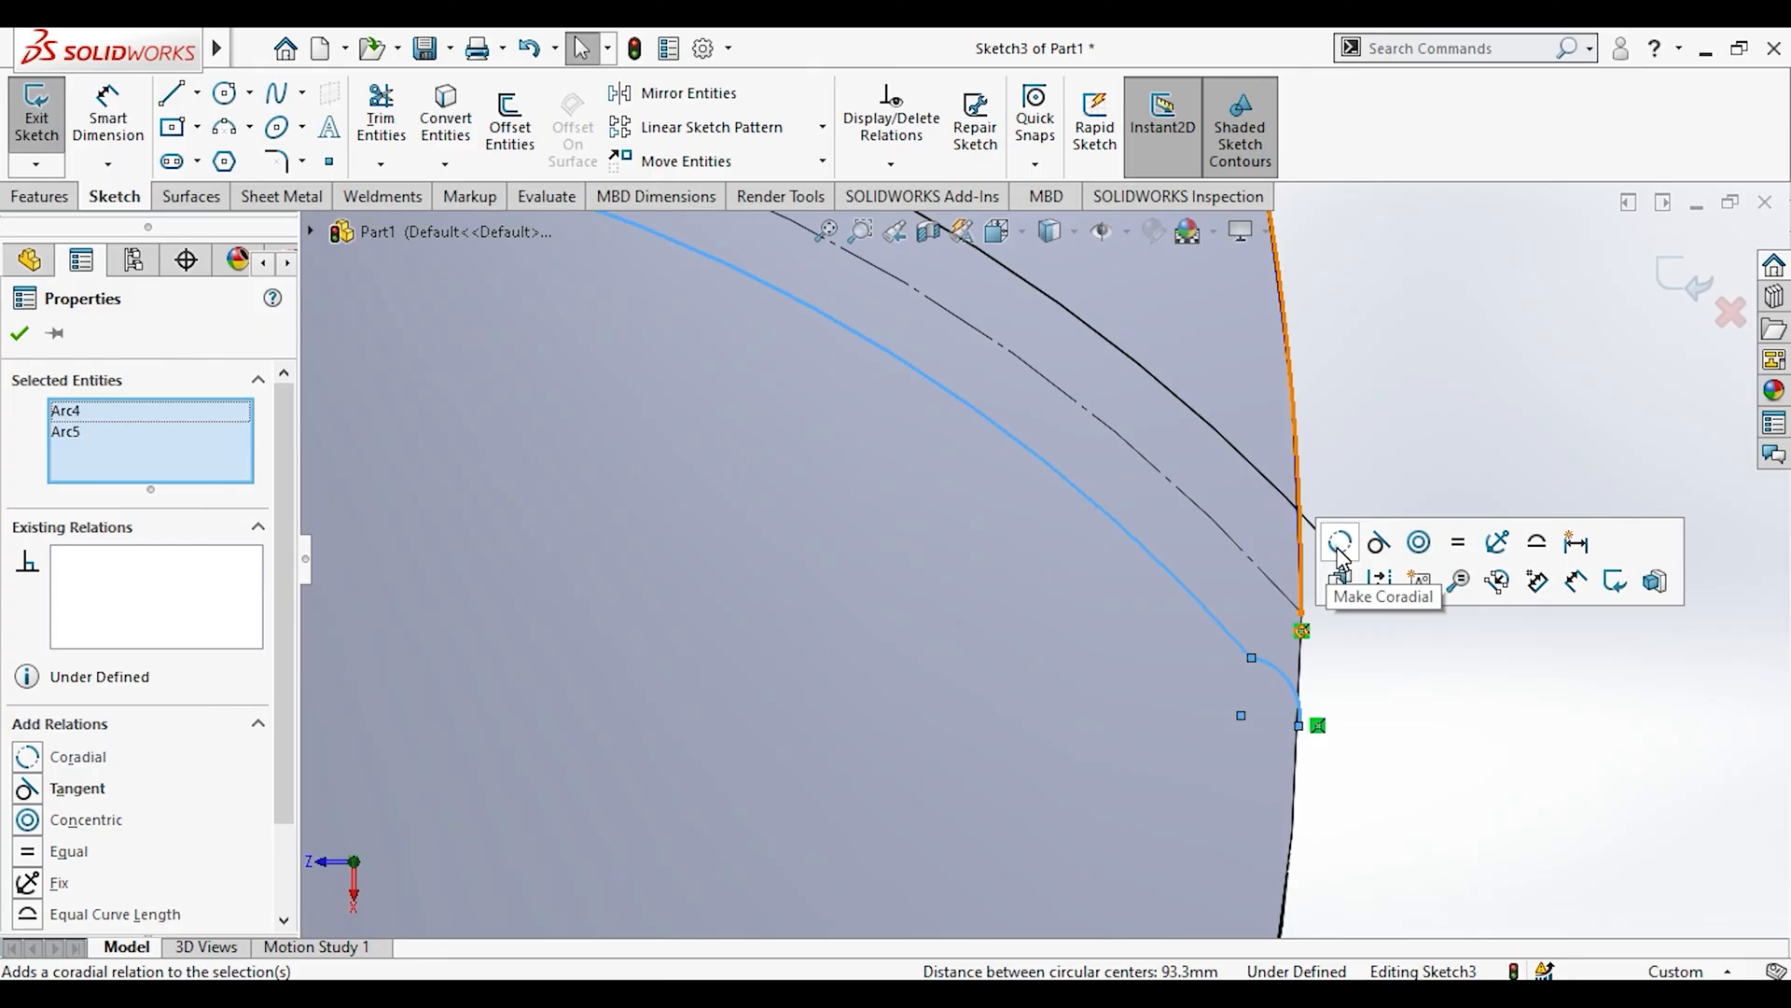
pyautogui.click(1340, 576)
pyautogui.click(1399, 702)
pyautogui.press('f')
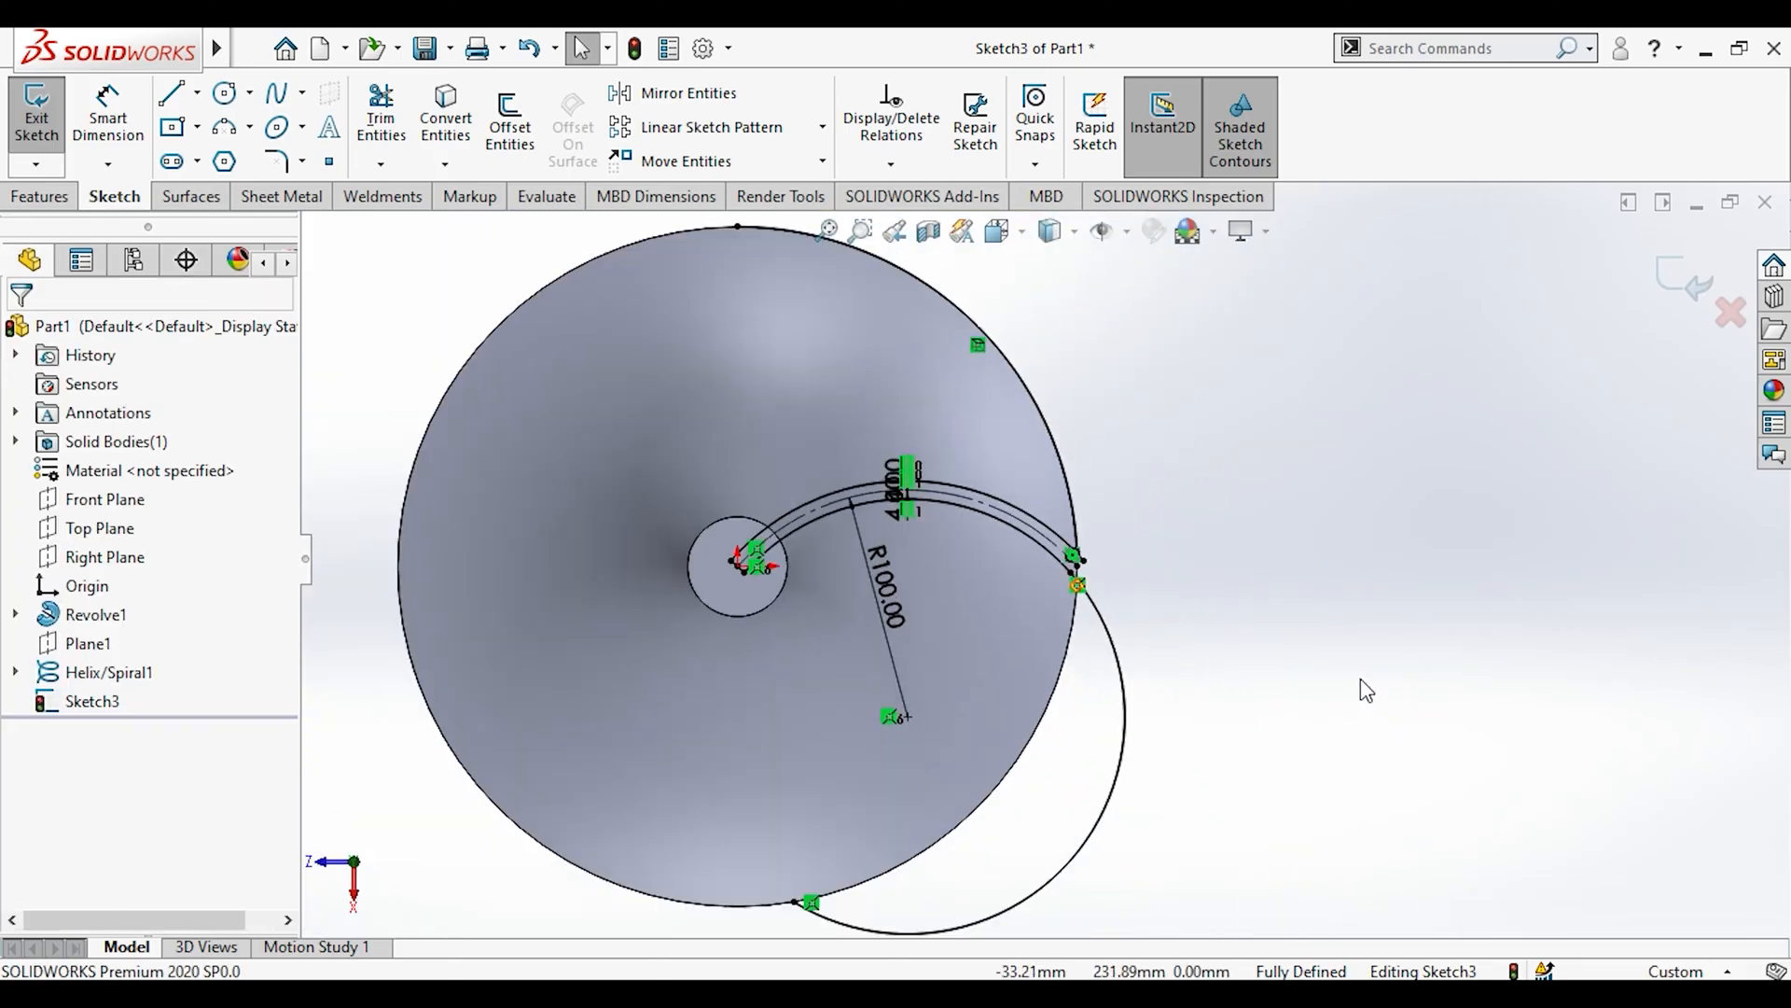
pyautogui.hotkey('ctrl', 'z')
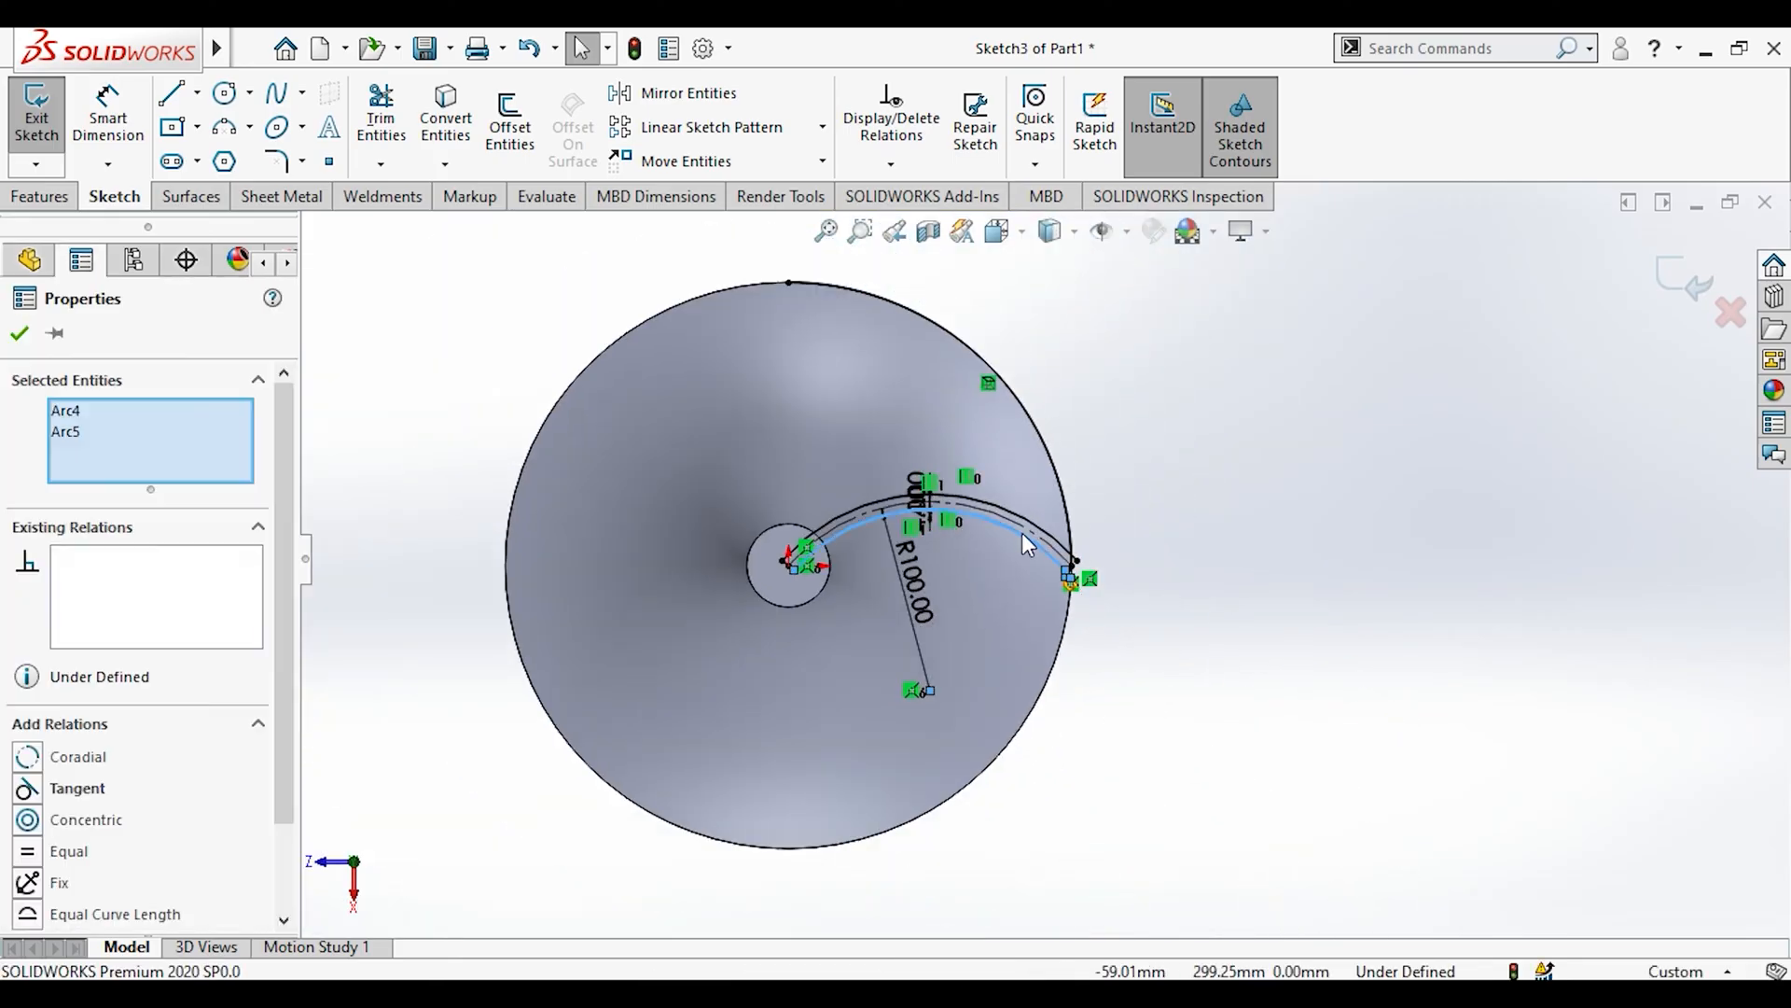
# Shorten the short arc by moving its free end along the disc's outer edge toward the blade profile.
pyautogui.scroll(-2, 1033, 567)
pyautogui.scroll(-3, 1034, 567)
pyautogui.click(1106, 541)
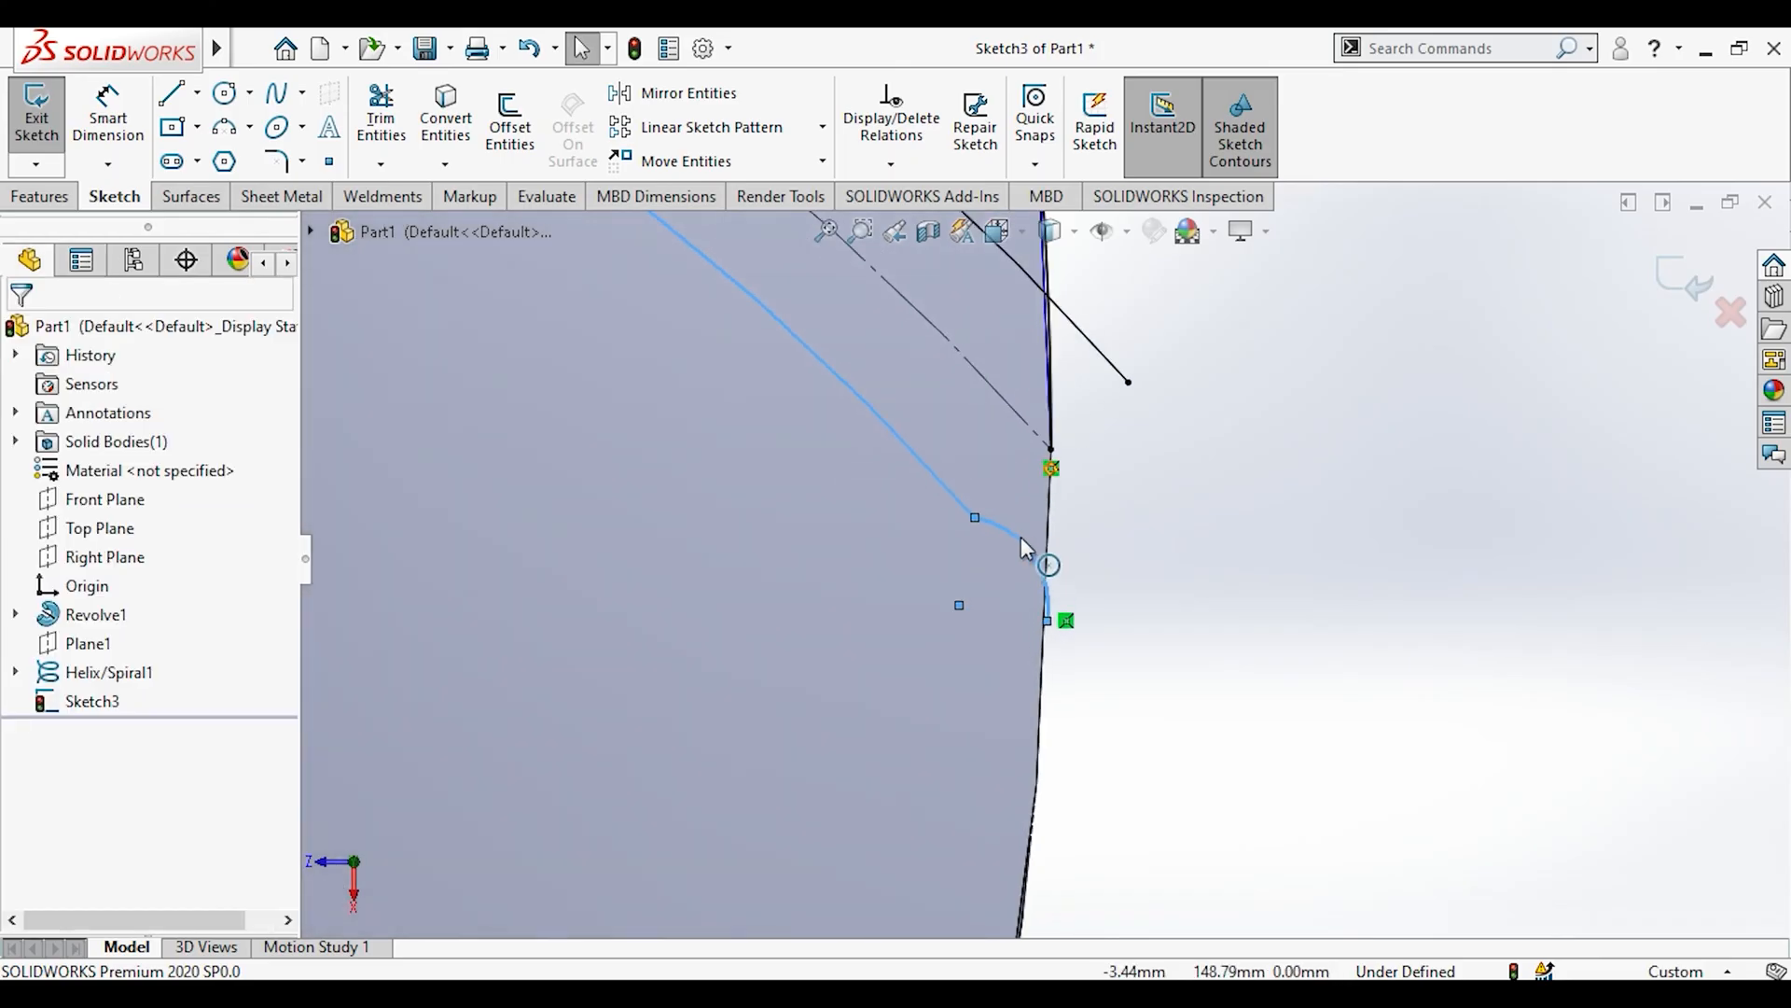
pyautogui.moveTo(1029, 630); pyautogui.dragTo(1048, 594)
pyautogui.click(1150, 678)
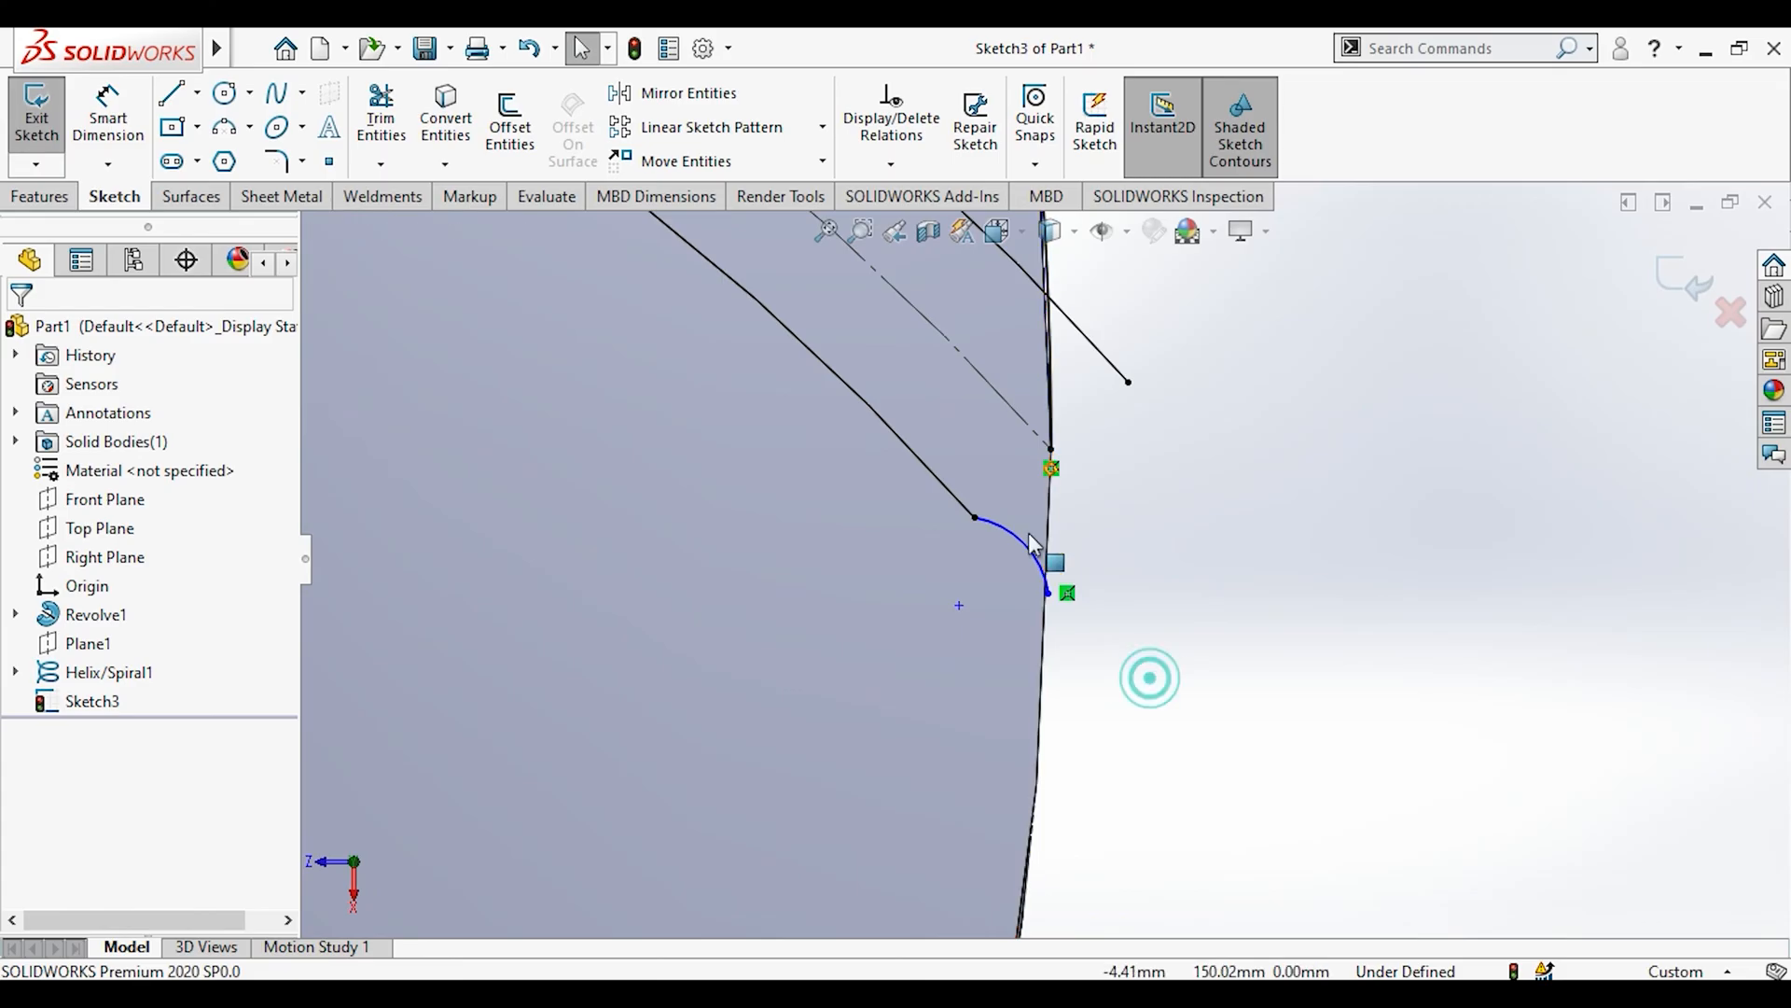
# Make the short arc tangent to the lower offset arc and pull its free end back along the disc's edge.
pyautogui.click(999, 538)
pyautogui.keyDown('ctrl'); pyautogui.click(955, 498); pyautogui.keyUp('ctrl')
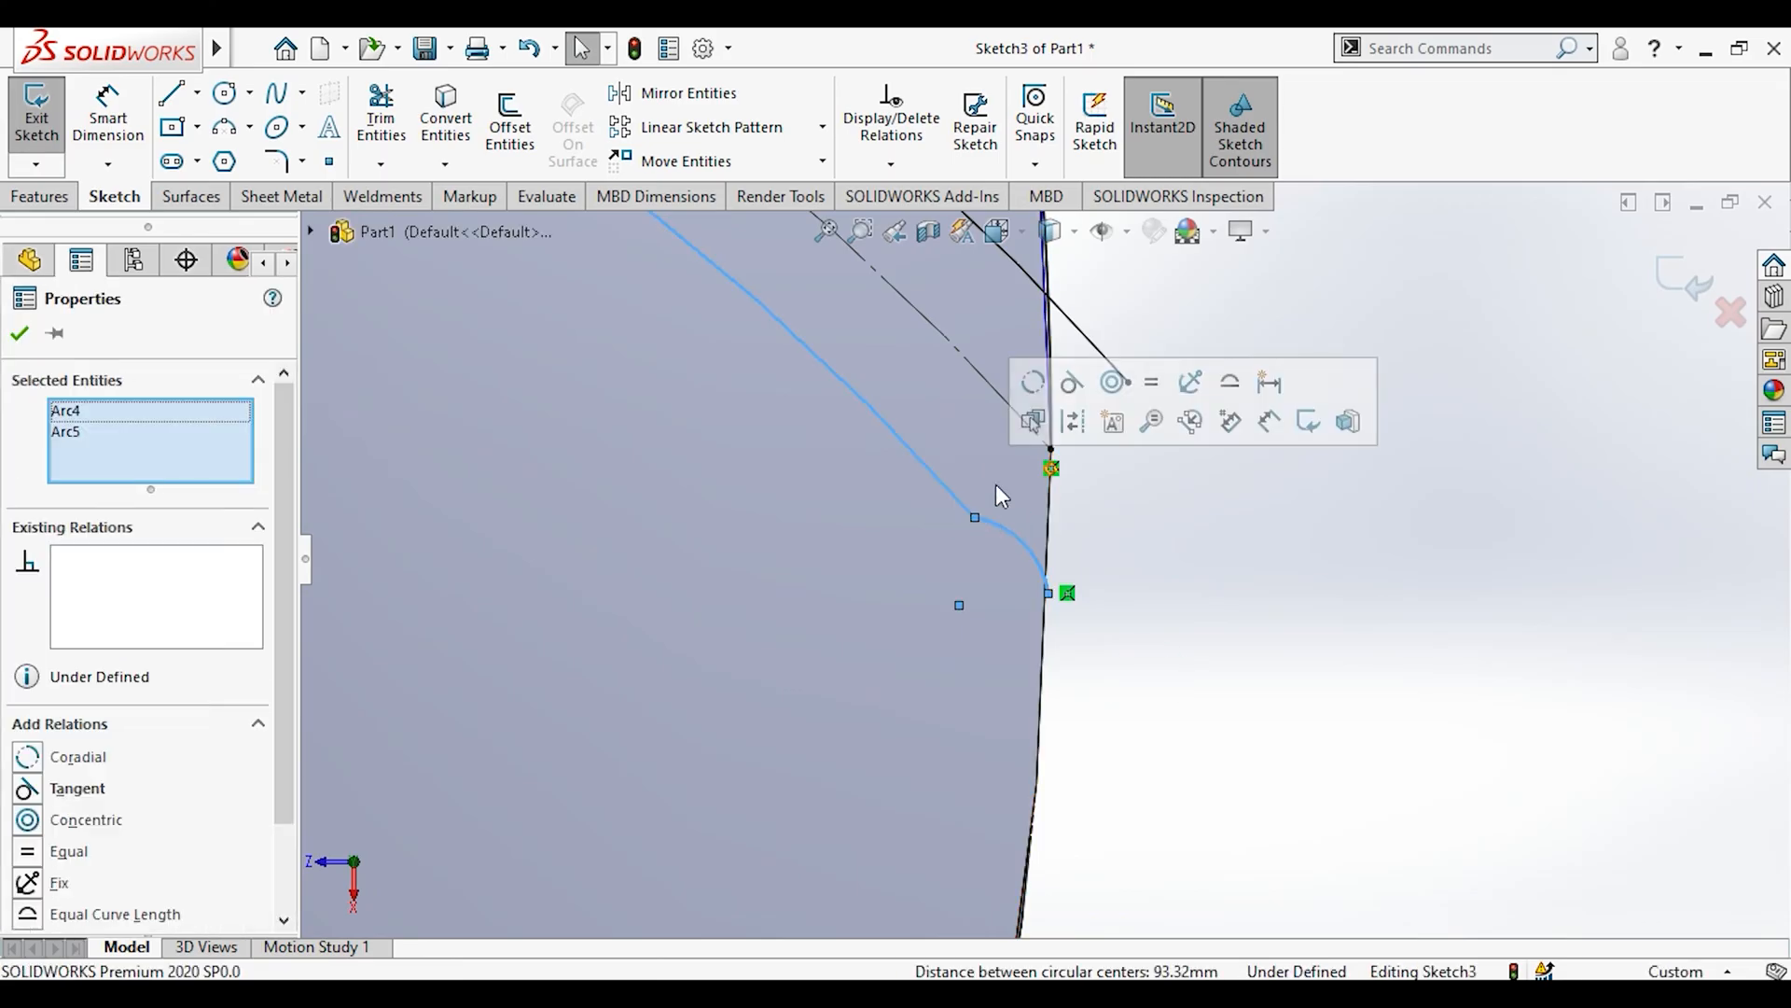
pyautogui.click(1072, 401)
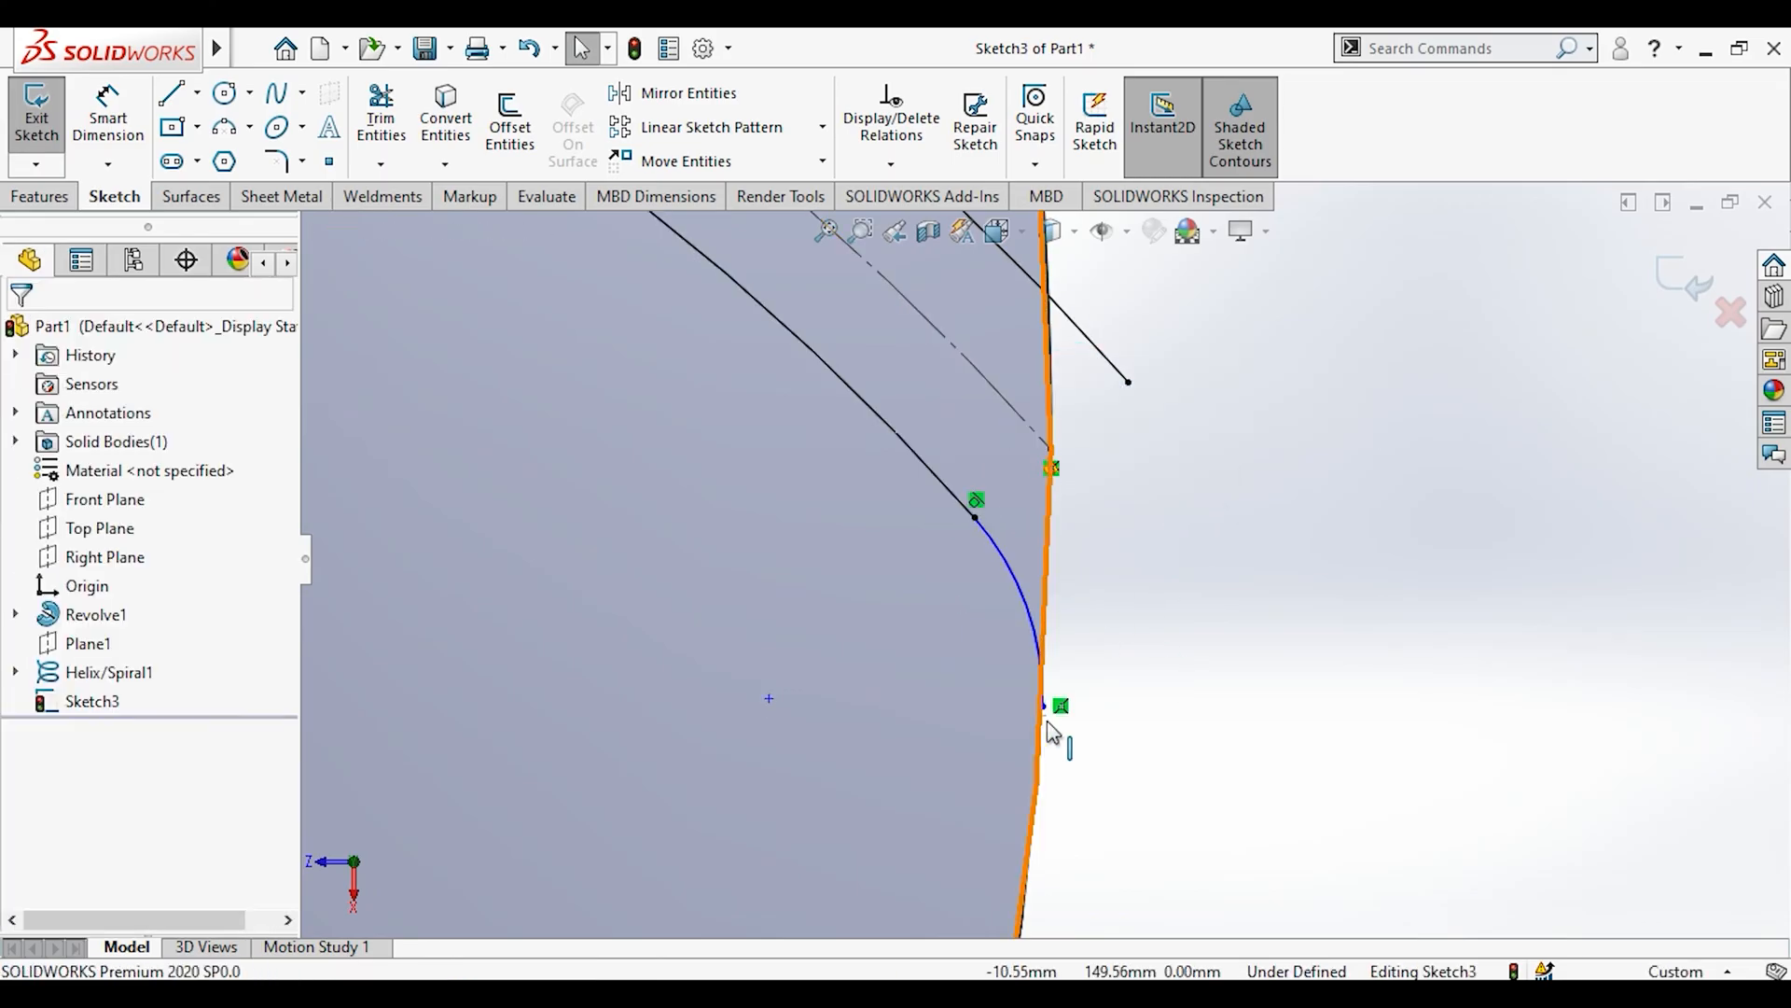
pyautogui.moveTo(1054, 711); pyautogui.dragTo(1040, 584)
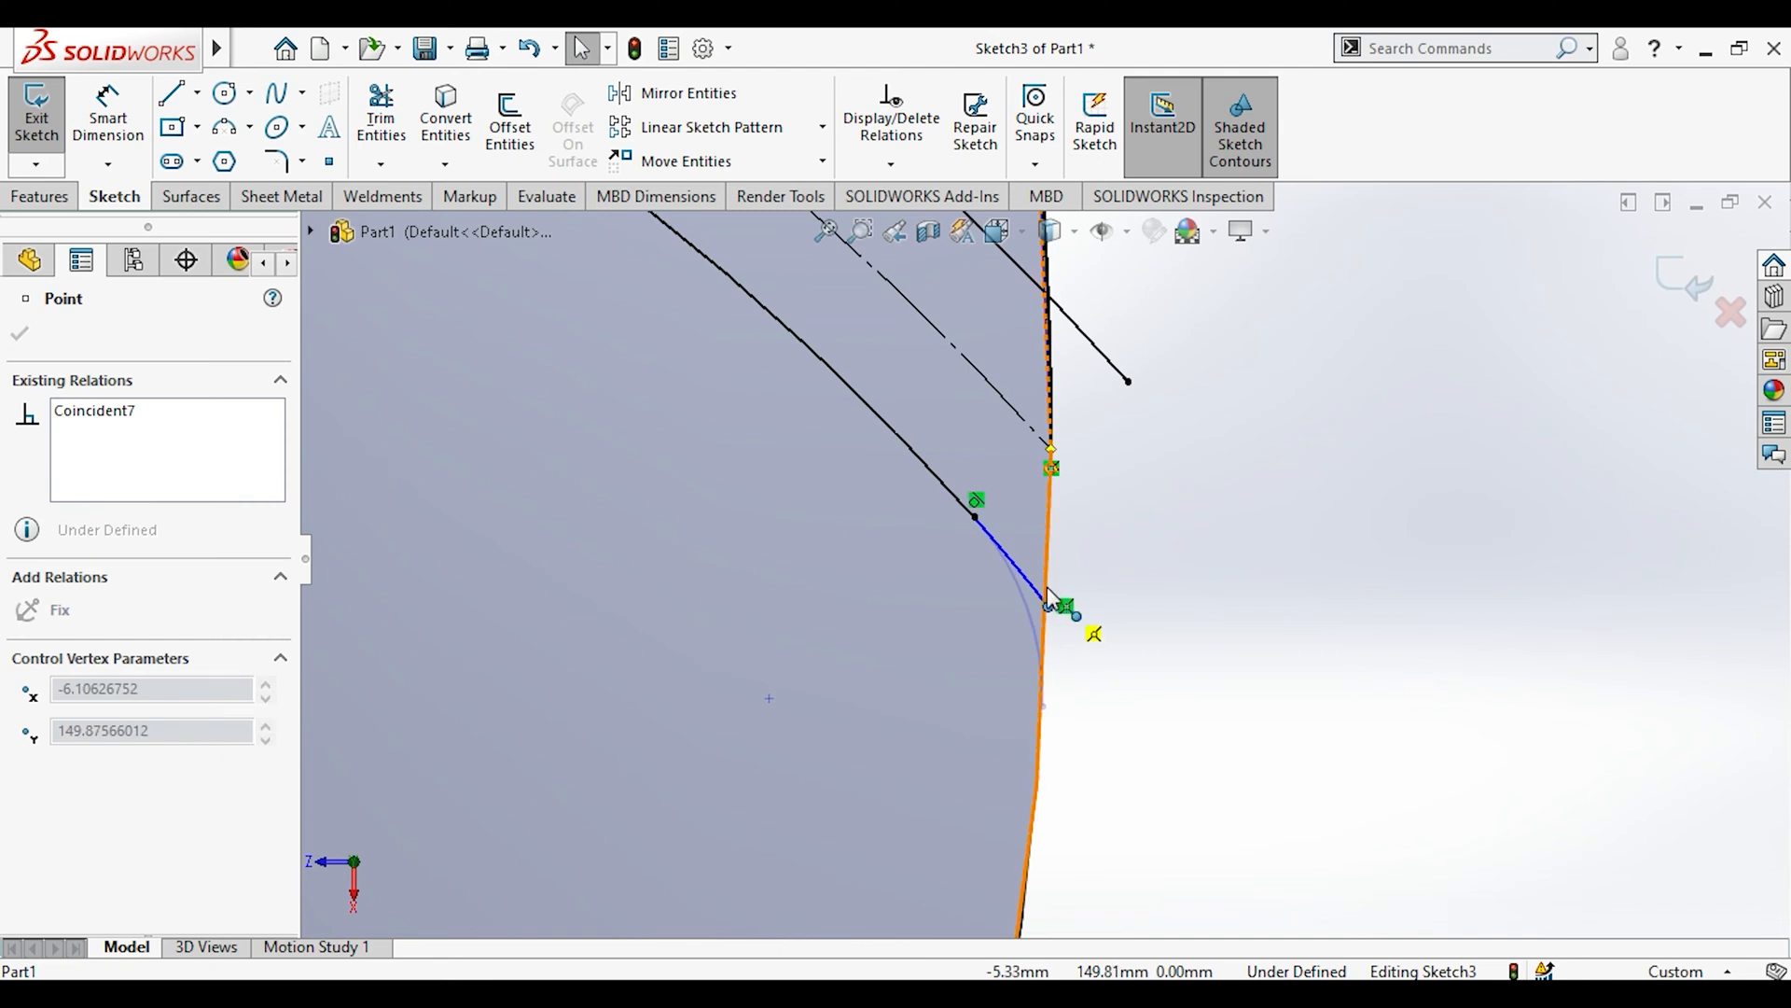
pyautogui.click(1169, 644)
# Make the short arc concentric with the upper offset arc.
pyautogui.scroll(3, 1040, 562)
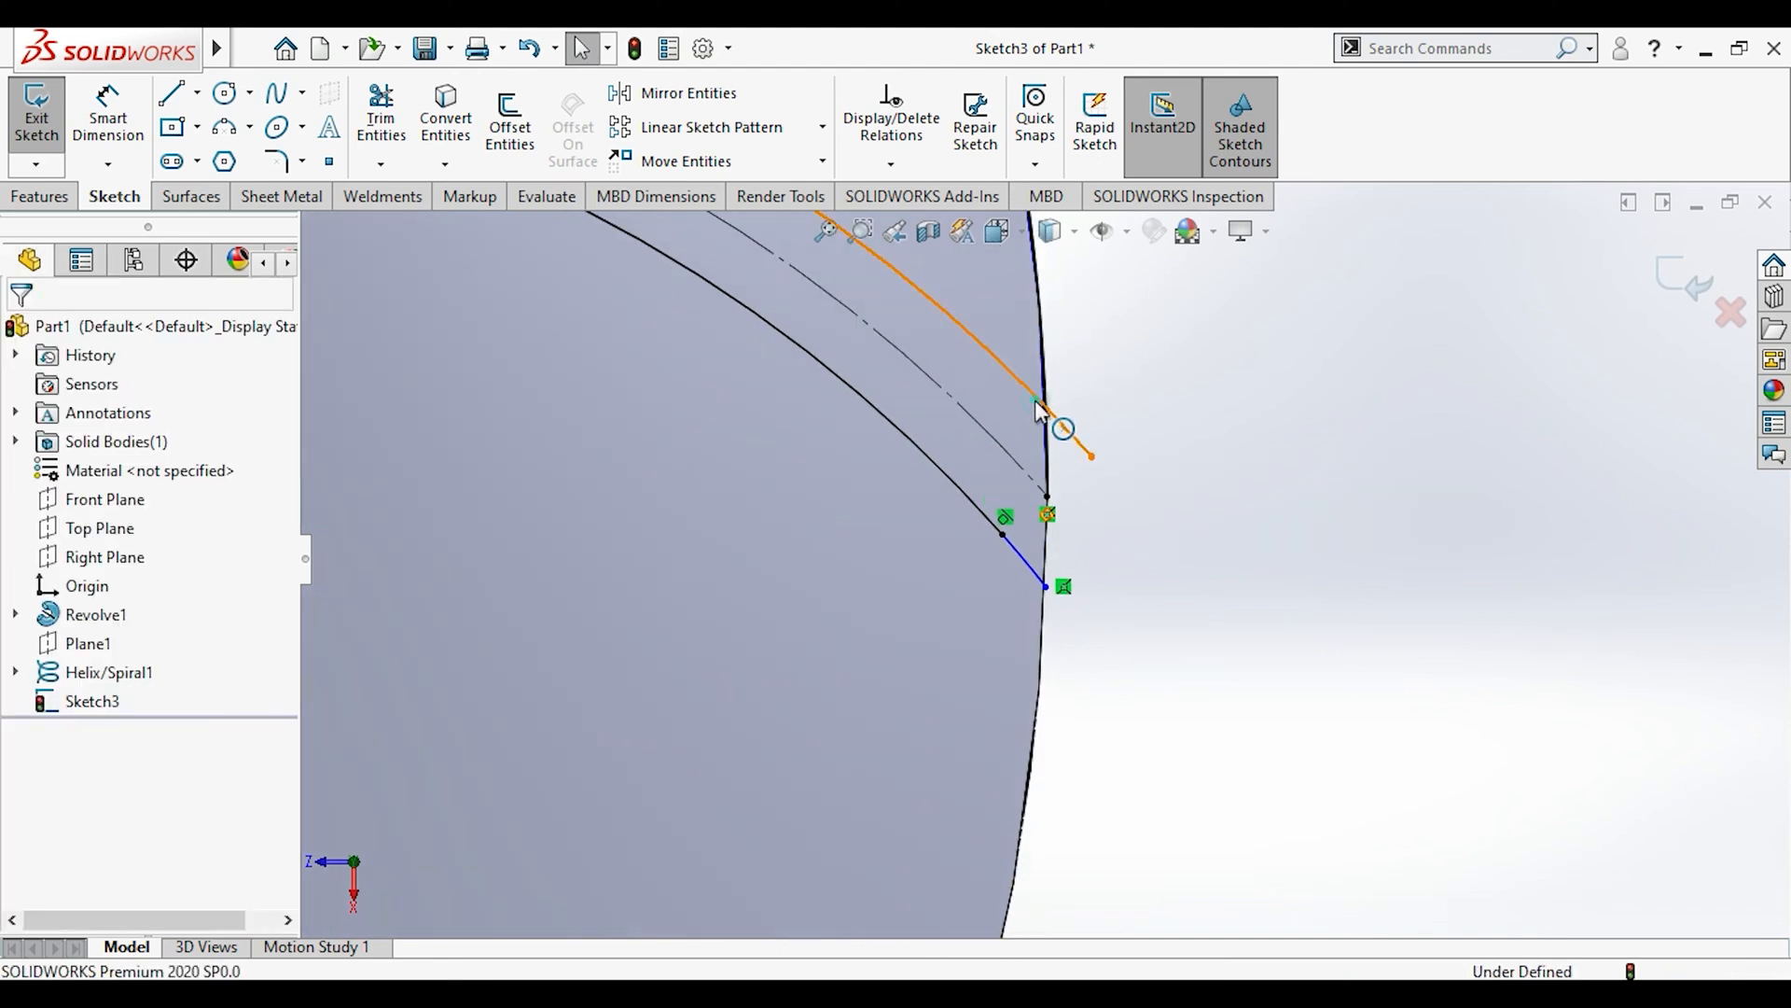
pyautogui.click(1038, 411)
pyautogui.keyDown('ctrl'); pyautogui.click(1034, 575); pyautogui.keyUp('ctrl')
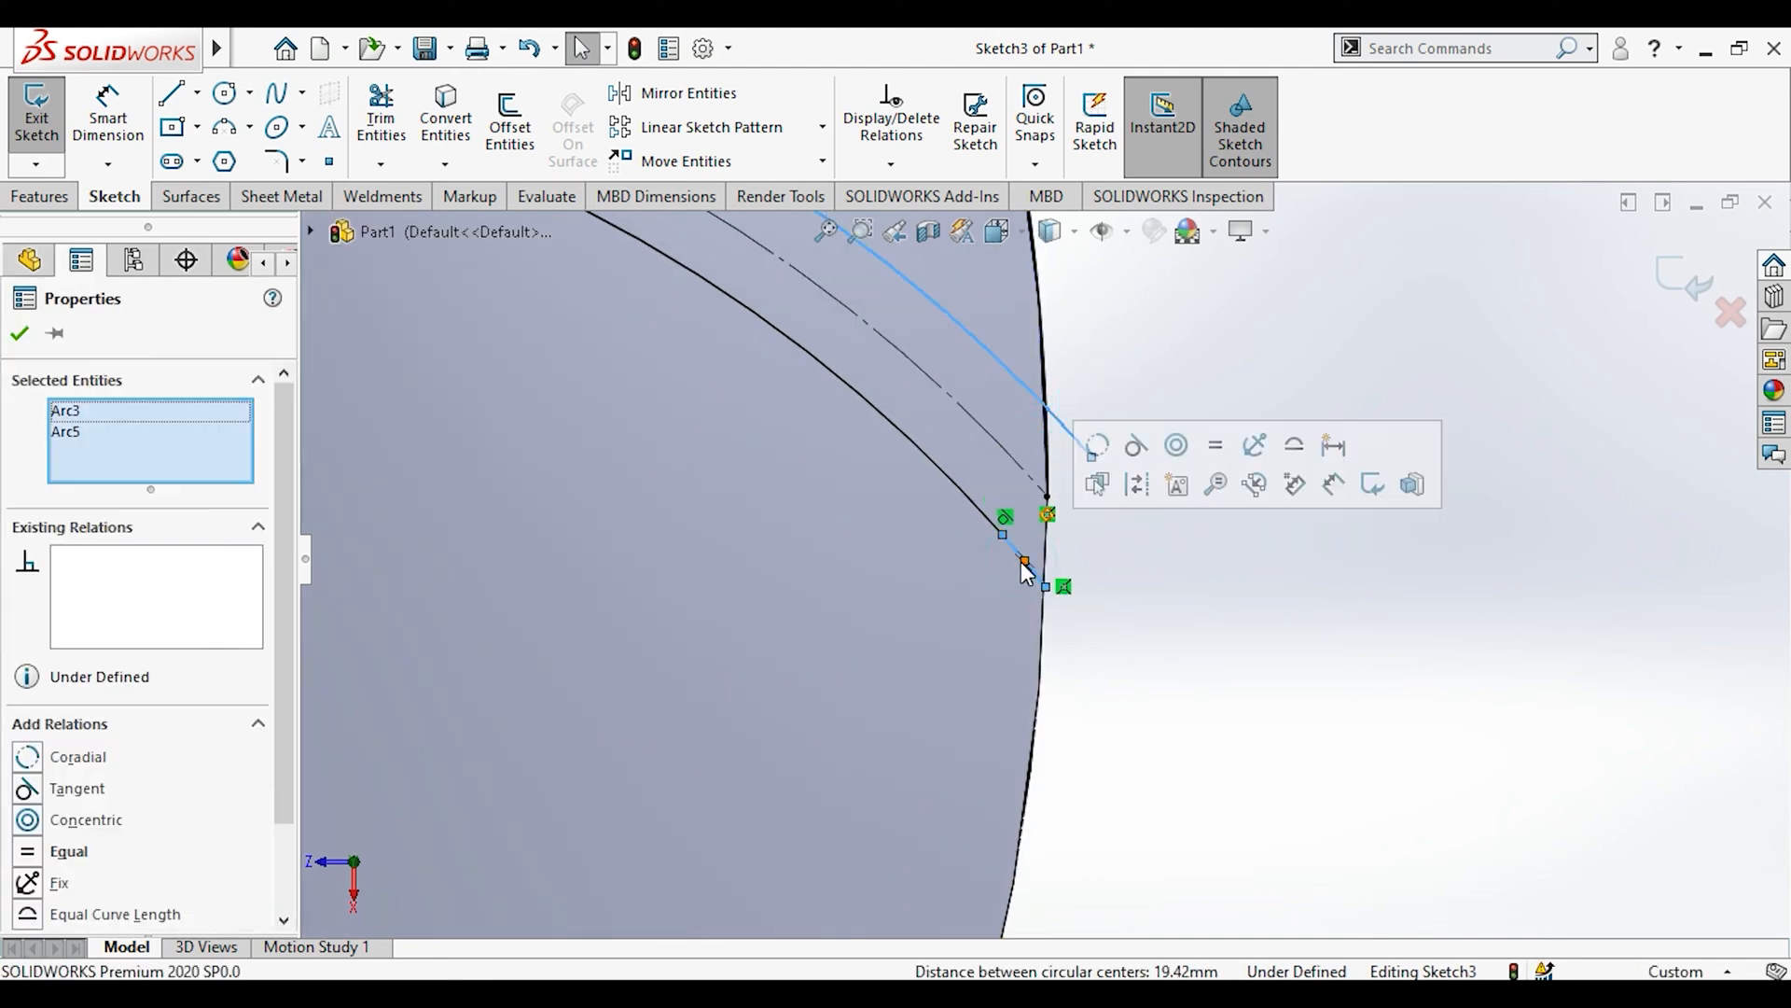
pyautogui.click(1174, 446)
pyautogui.click(1194, 566)
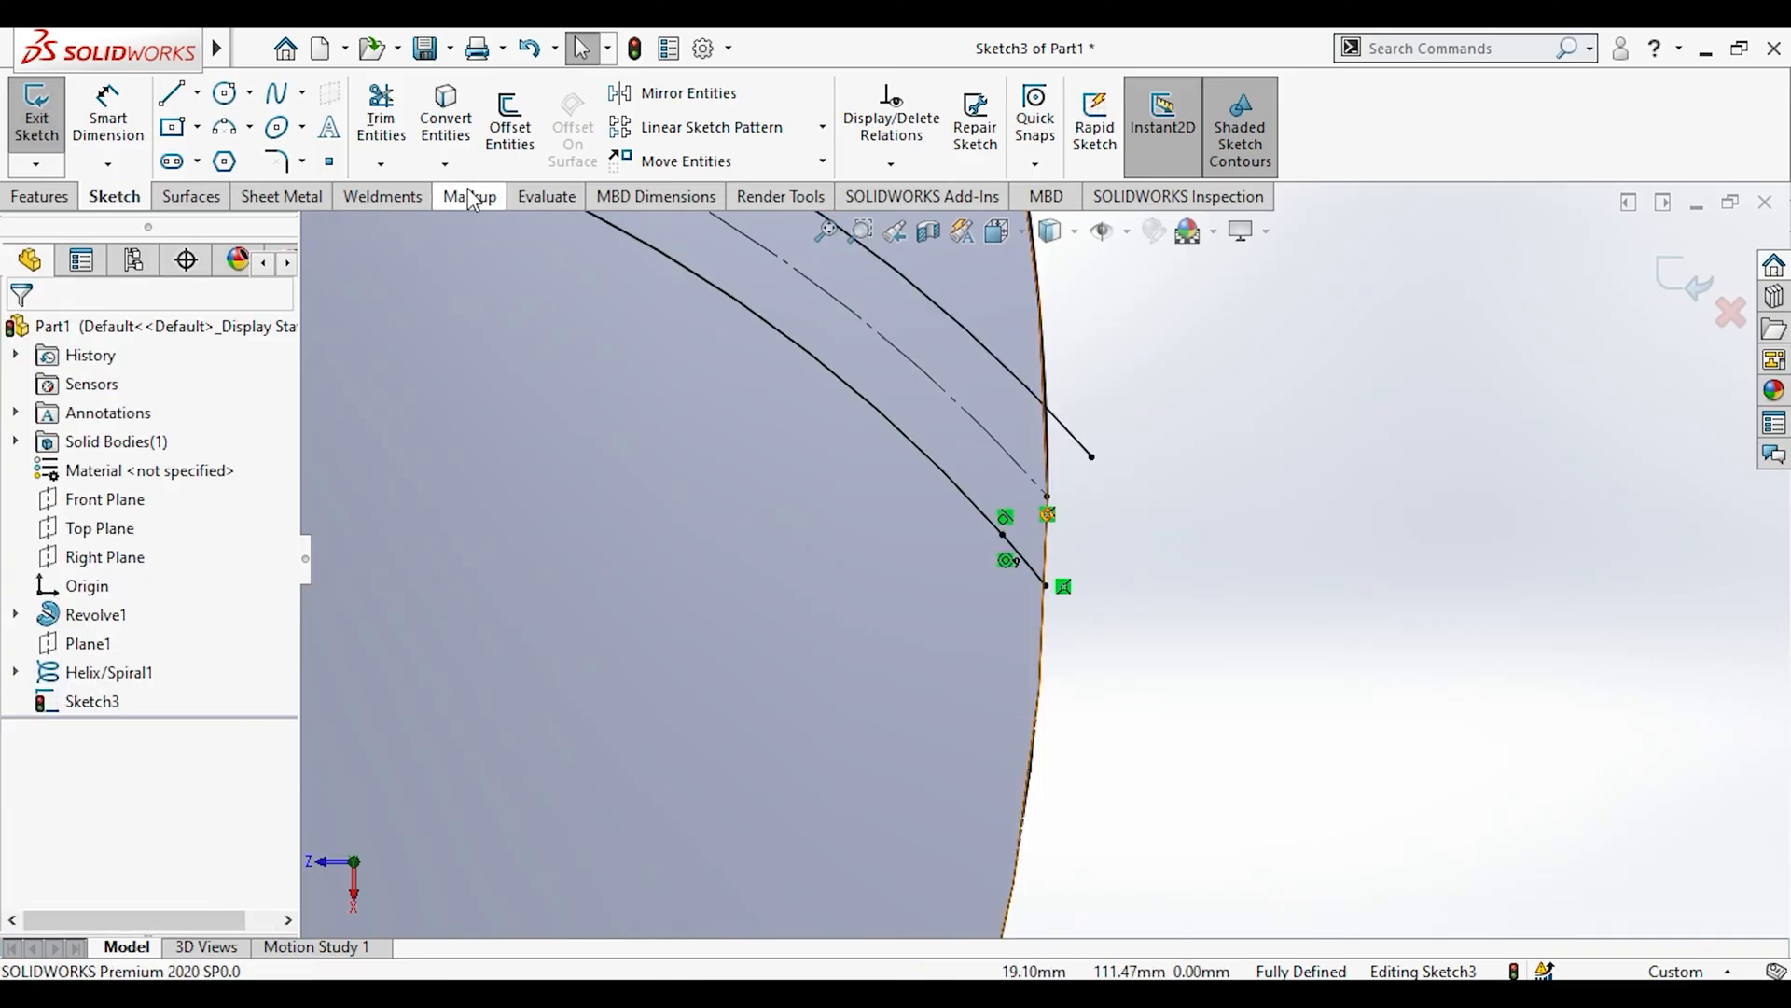
# Trim the upper offset arc's overhang beyond the disc and the converted edge outside the blade profile.
pyautogui.click(446, 114)
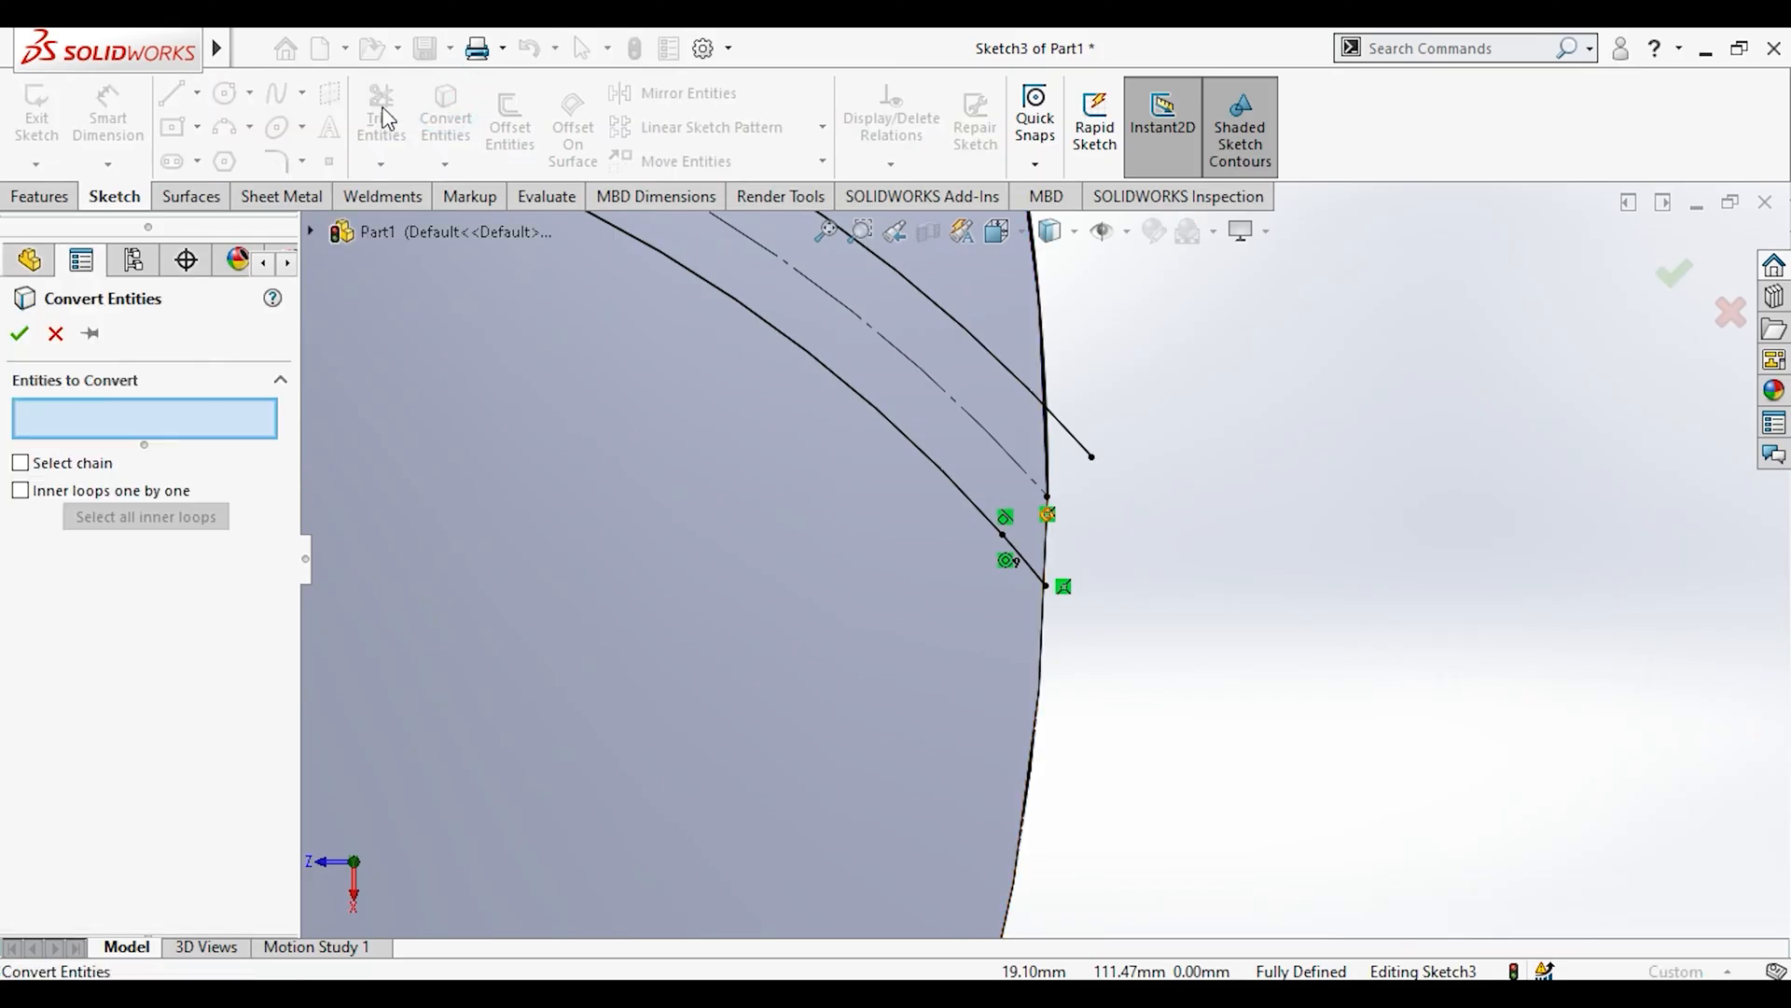
pyautogui.click(56, 334)
pyautogui.click(381, 117)
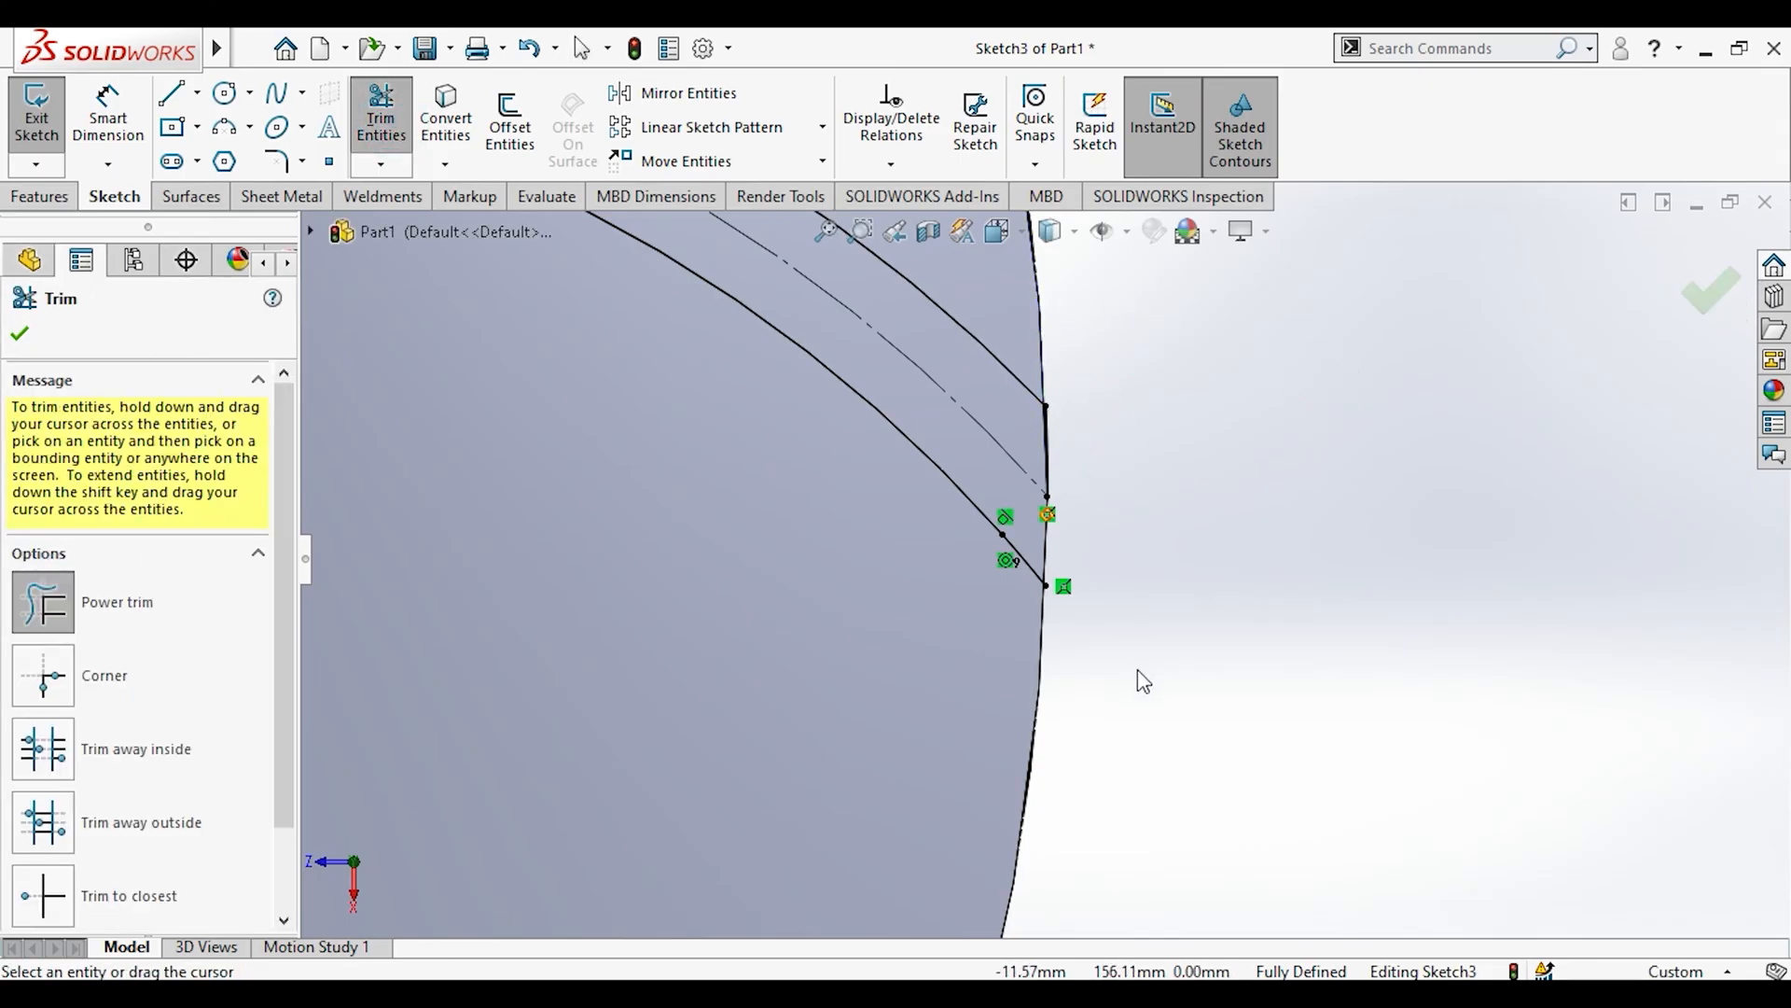
pyautogui.scroll(5, 1071, 728)
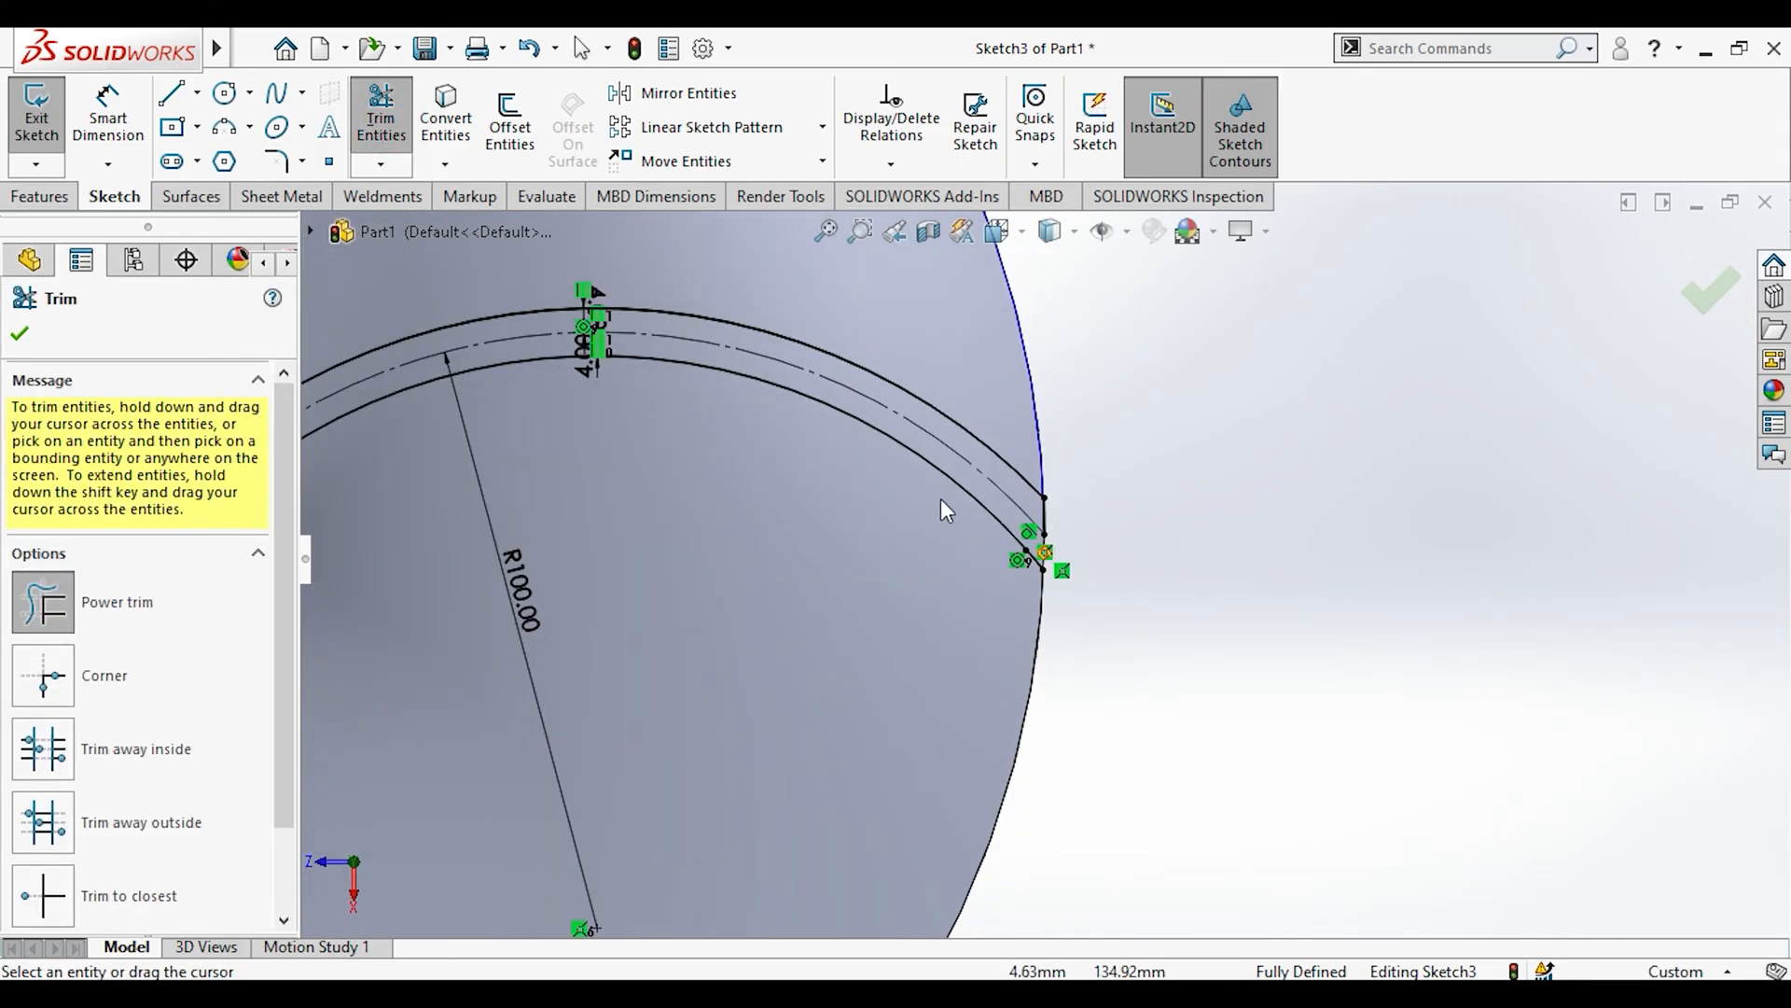
pyautogui.press('Escape')
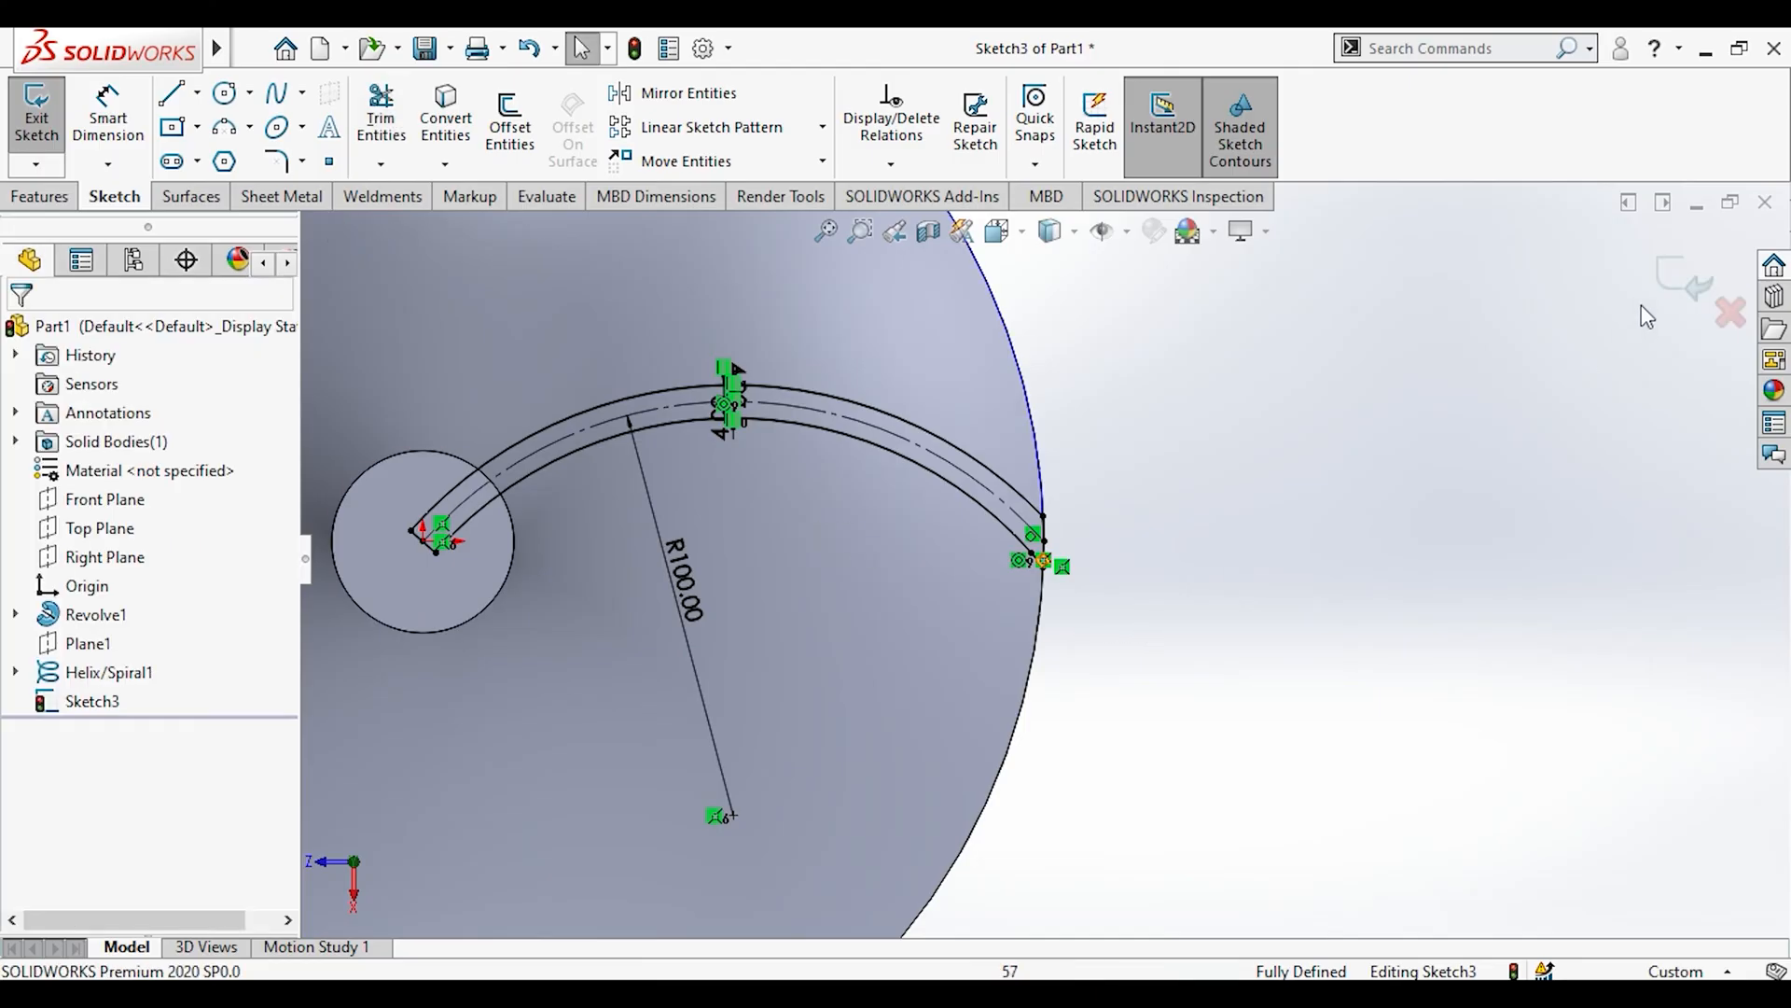
pyautogui.click(40, 196)
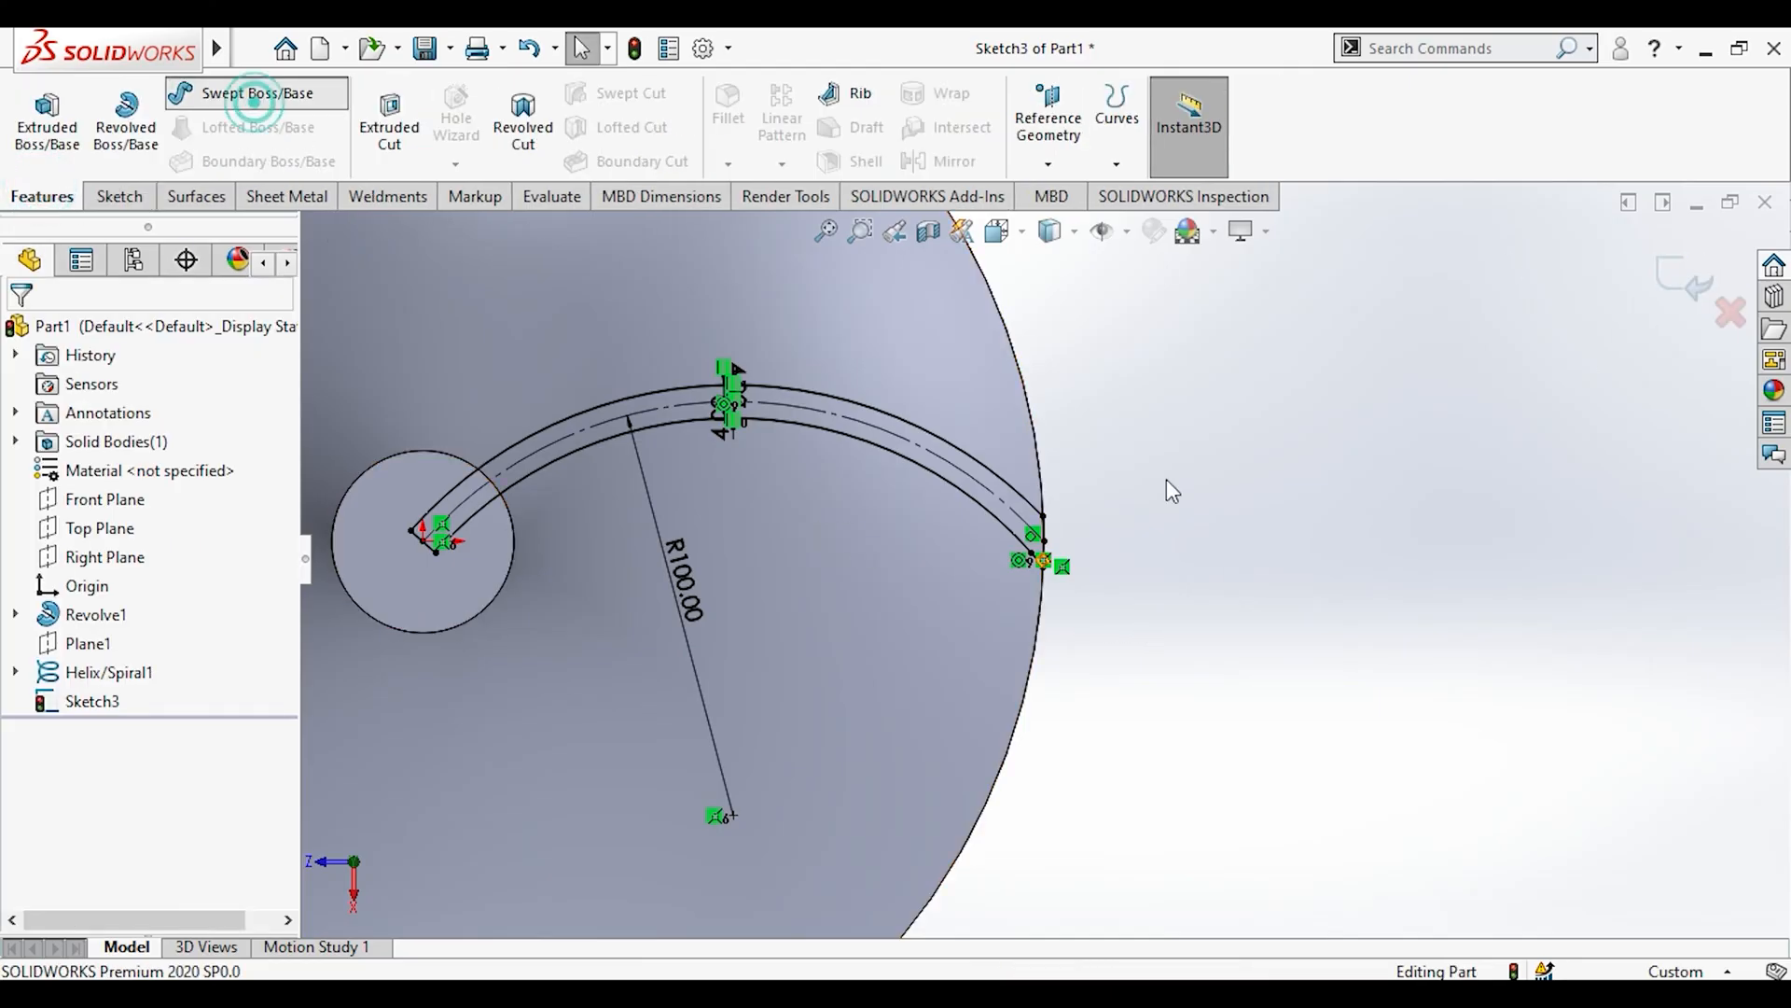
pyautogui.click(245, 93)
pyautogui.moveTo(1112, 563)
pyautogui.mouseDown(button='middle')
pyautogui.moveTo(1083, 515)
pyautogui.moveTo(1008, 507)
pyautogui.mouseUp(button='middle')
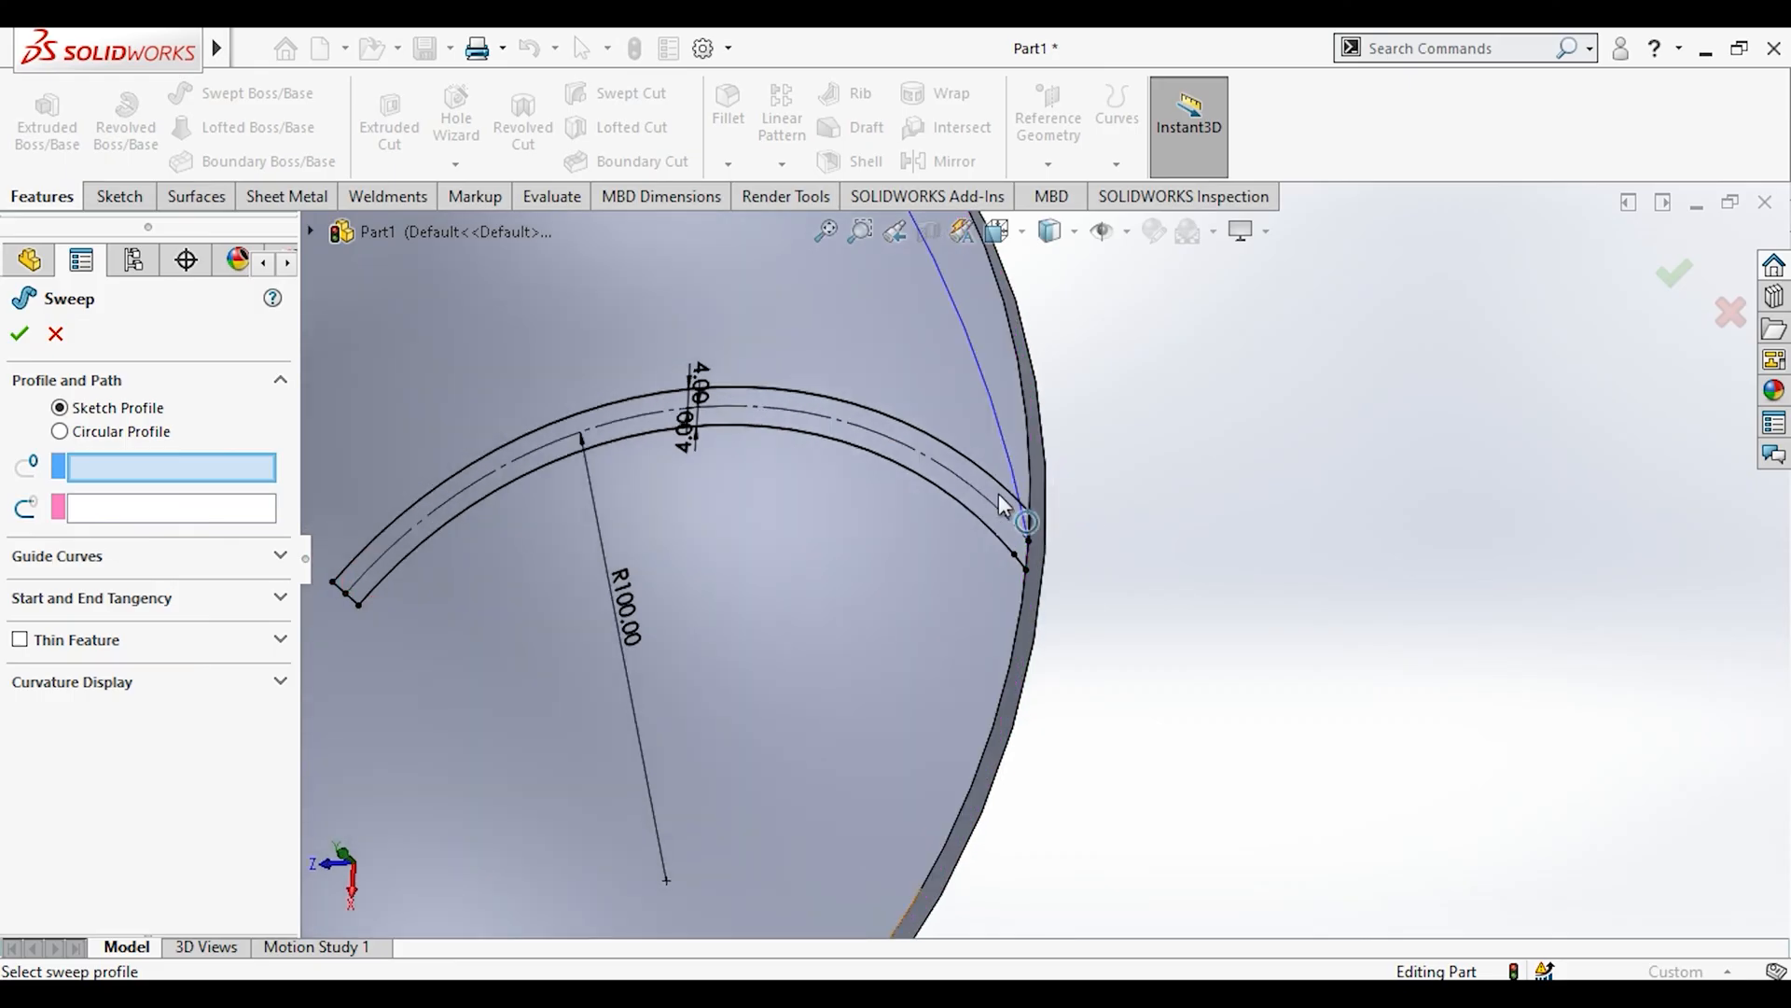
pyautogui.click(998, 494)
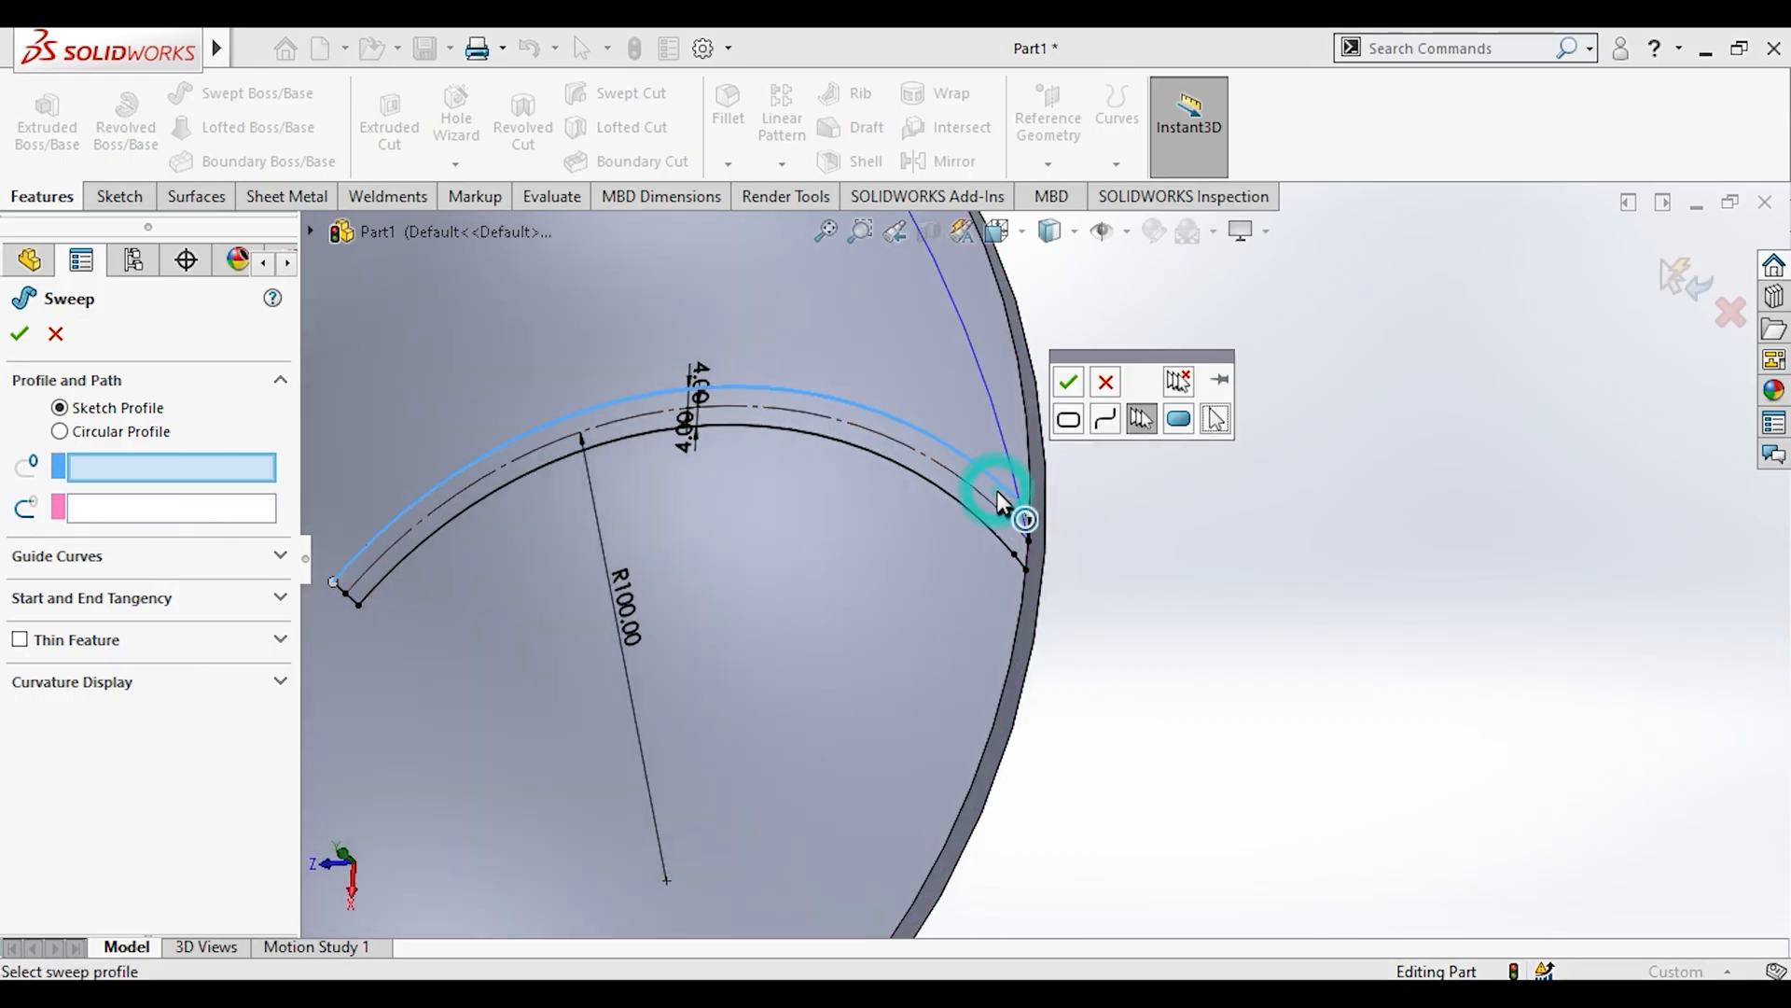
pyautogui.click(1068, 419)
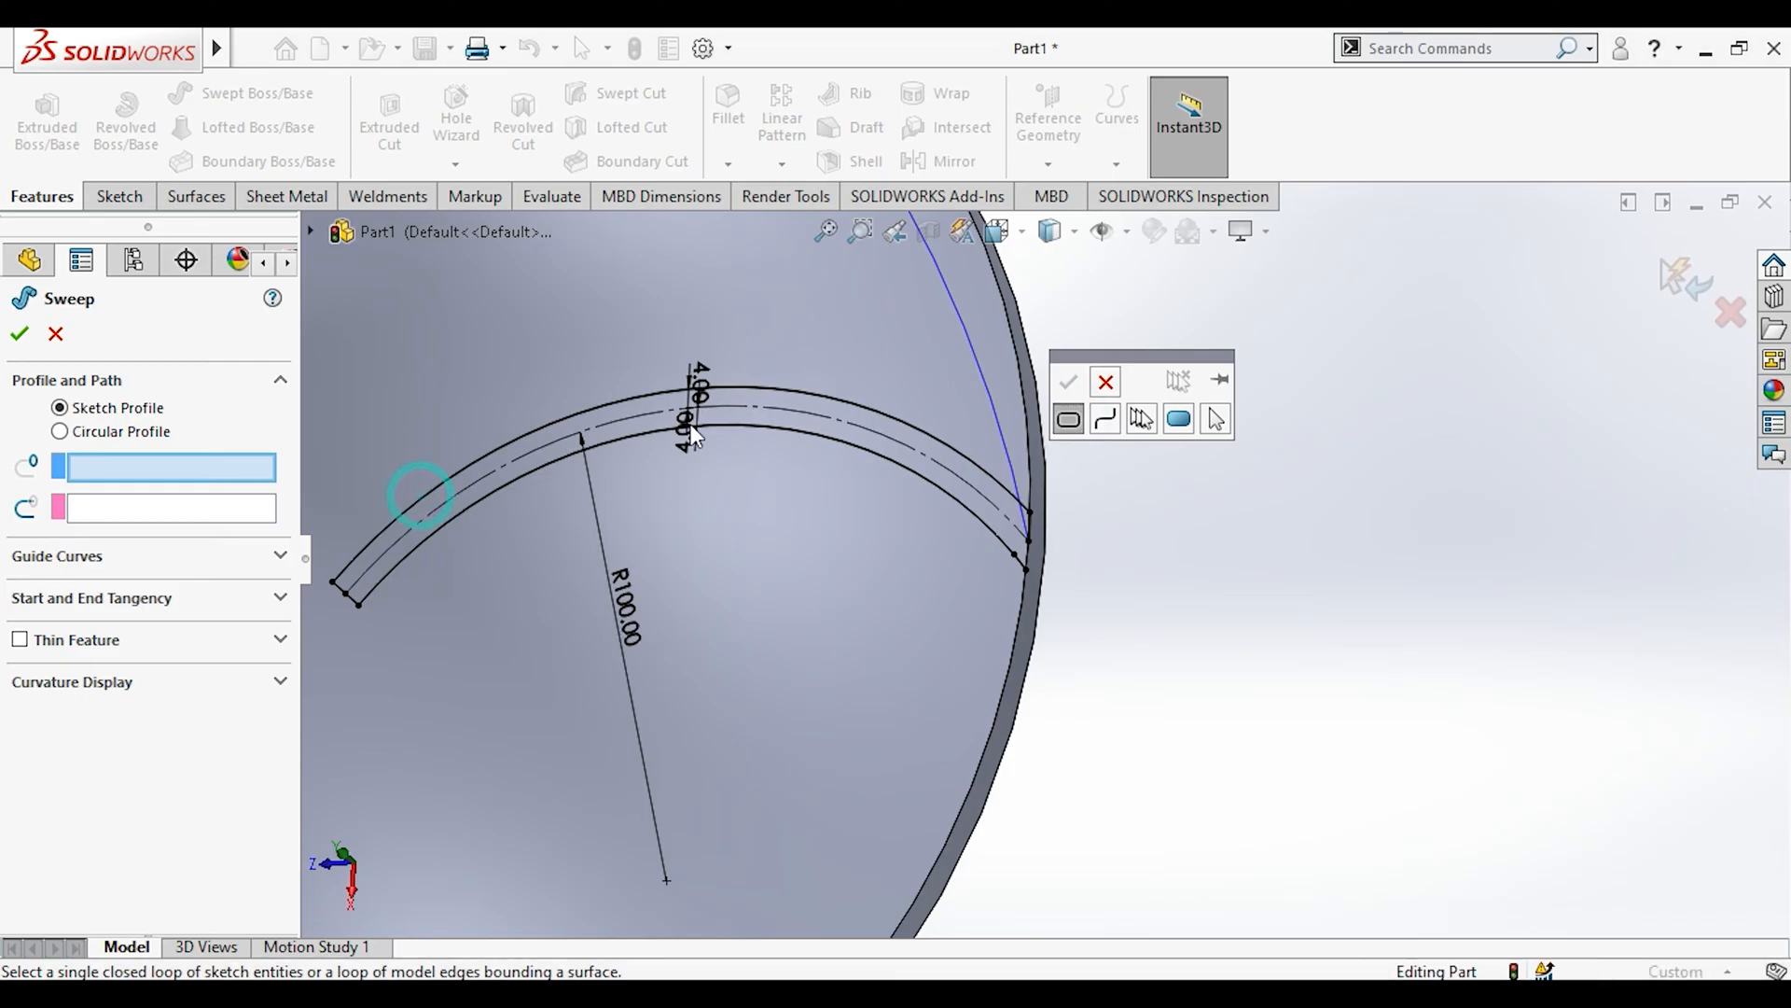
pyautogui.click(1105, 381)
pyautogui.click(948, 445)
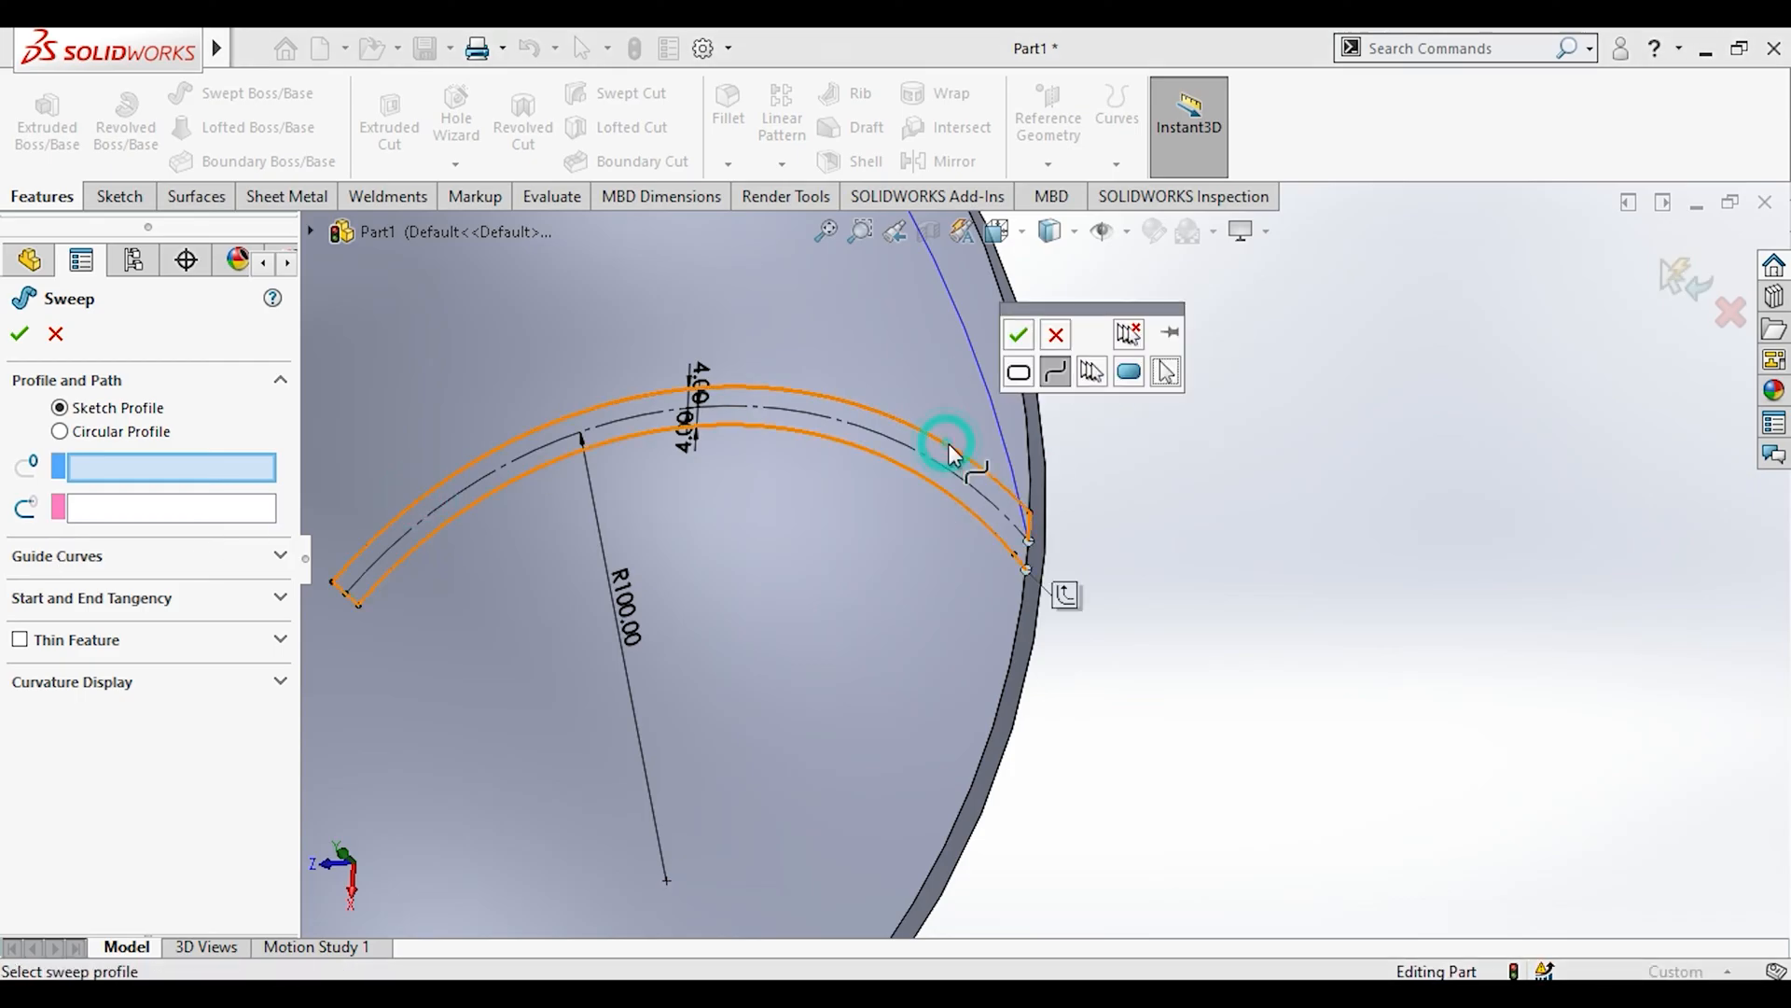
pyautogui.scroll(-5, 1012, 522)
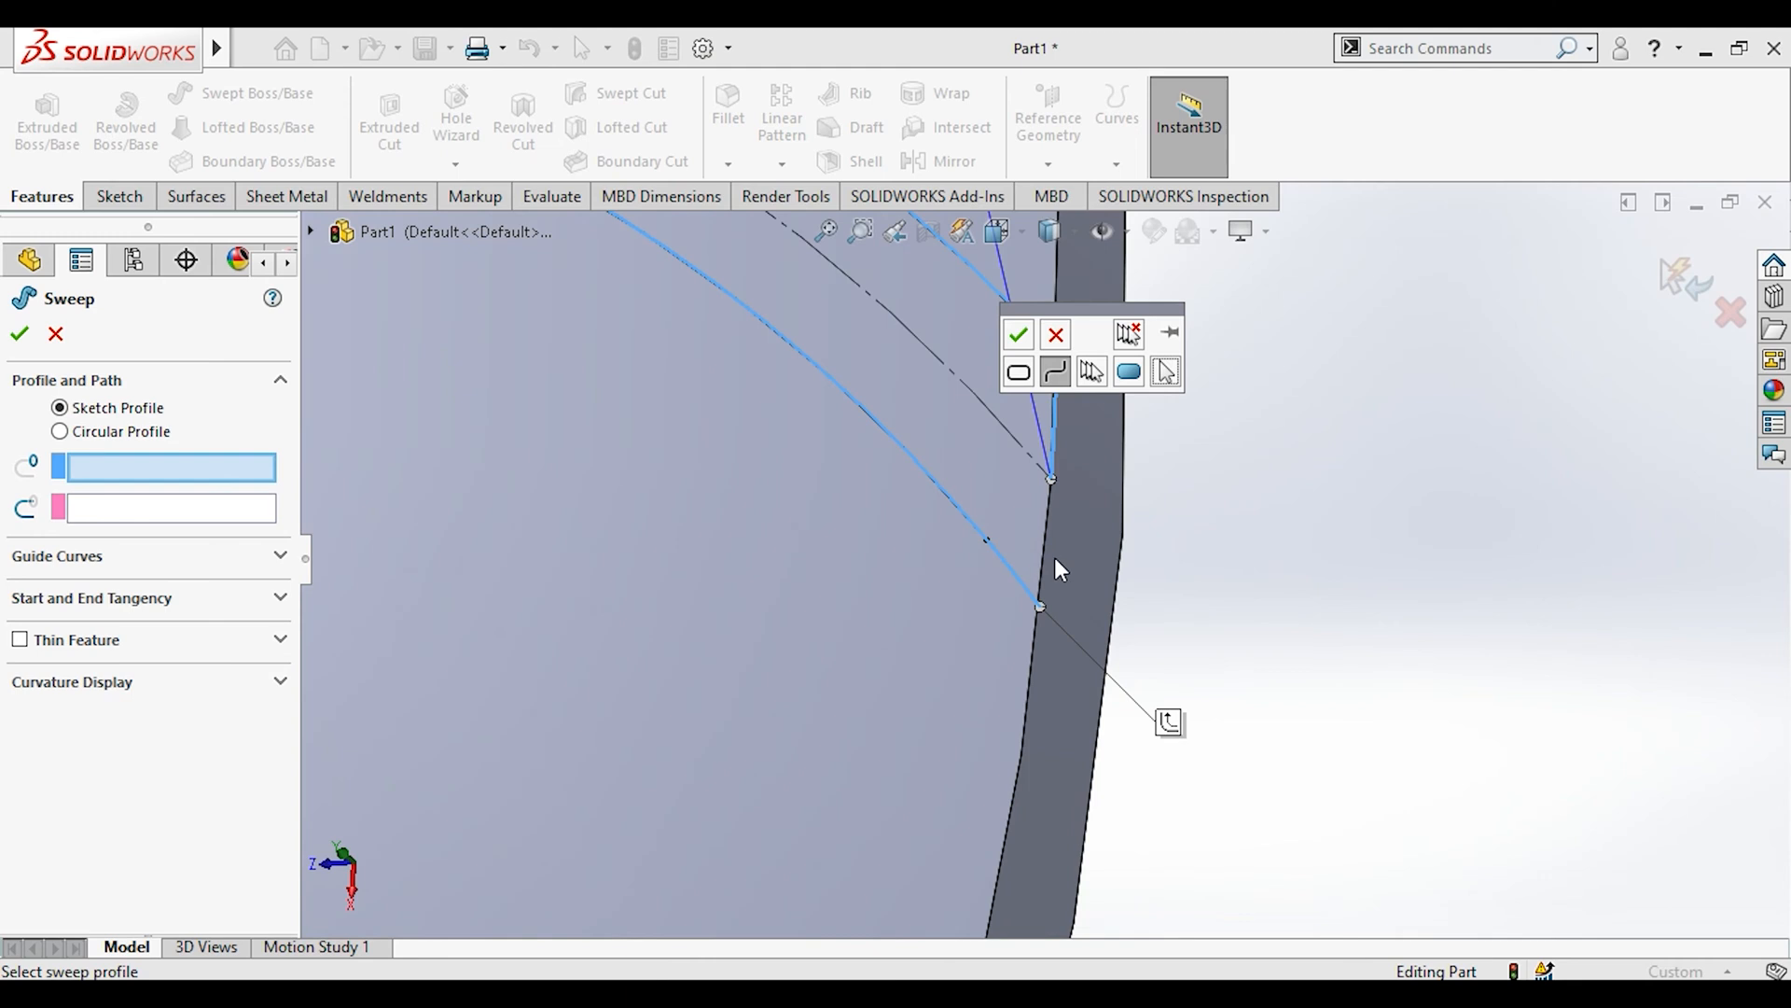
pyautogui.scroll(3, 1054, 565)
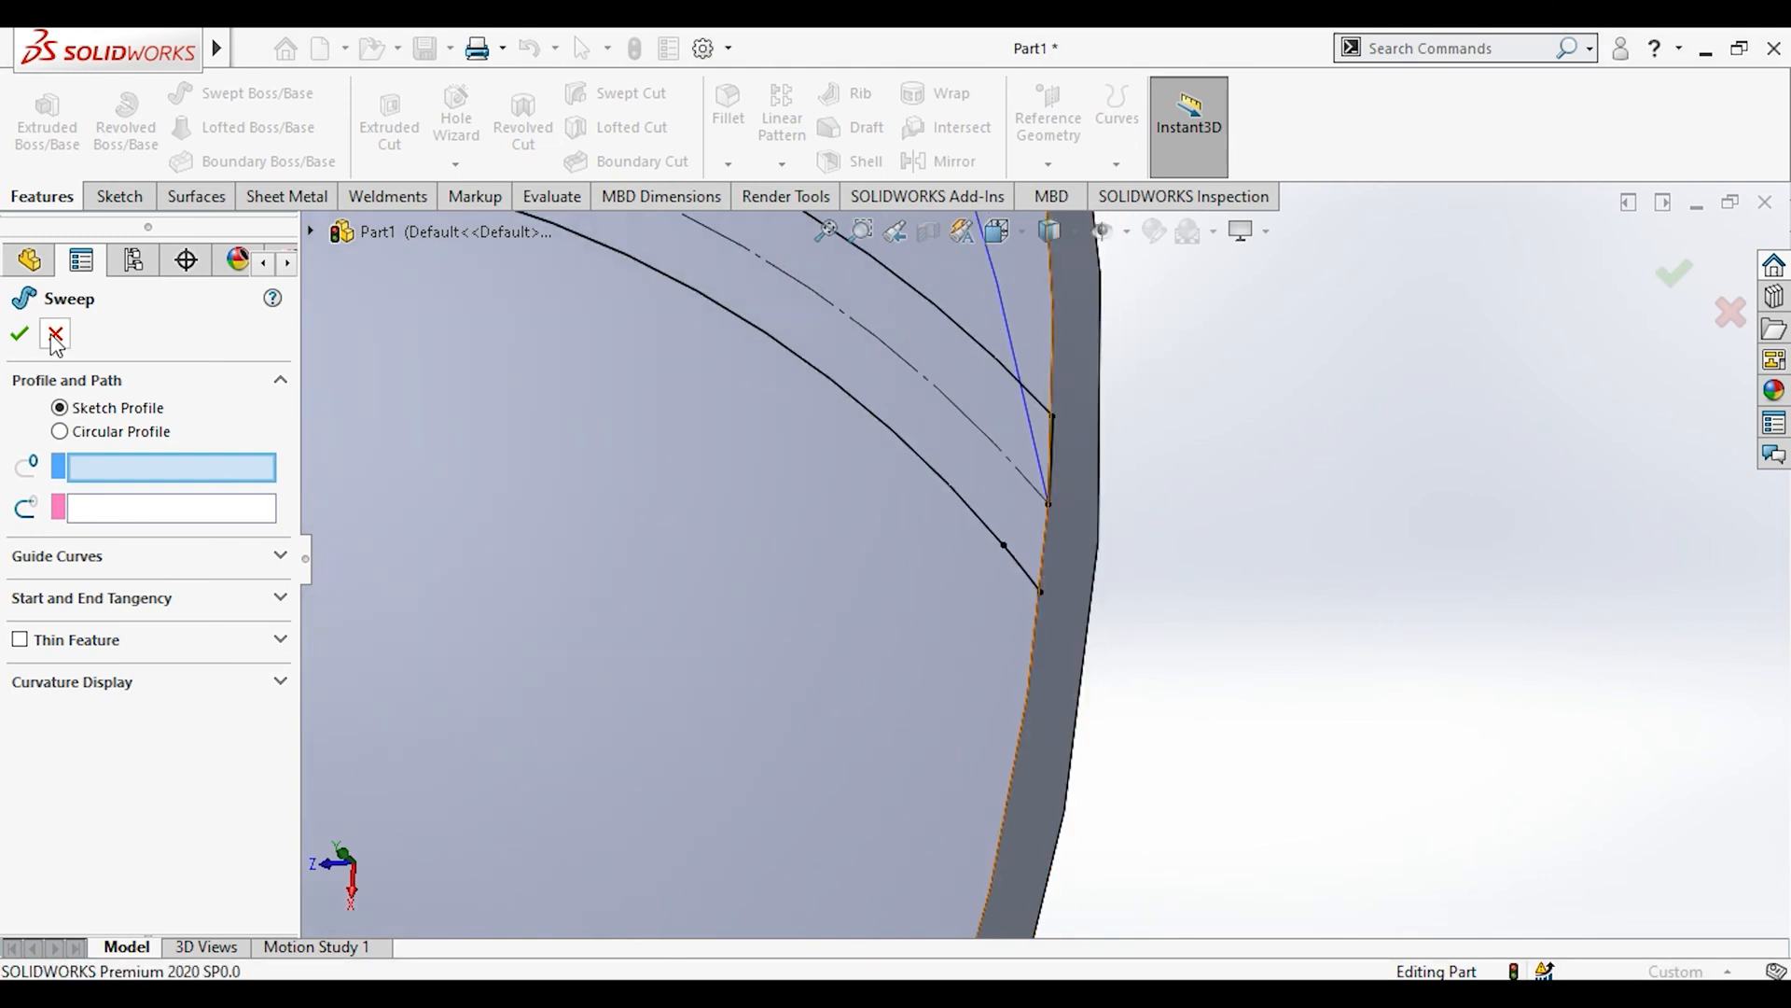
pyautogui.click(55, 333)
# View the disc face-on and reopen the blade profile sketch, Sketch3, for editing.
pyautogui.scroll(5, 1199, 547)
pyautogui.press('space')
pyautogui.click(797, 558)
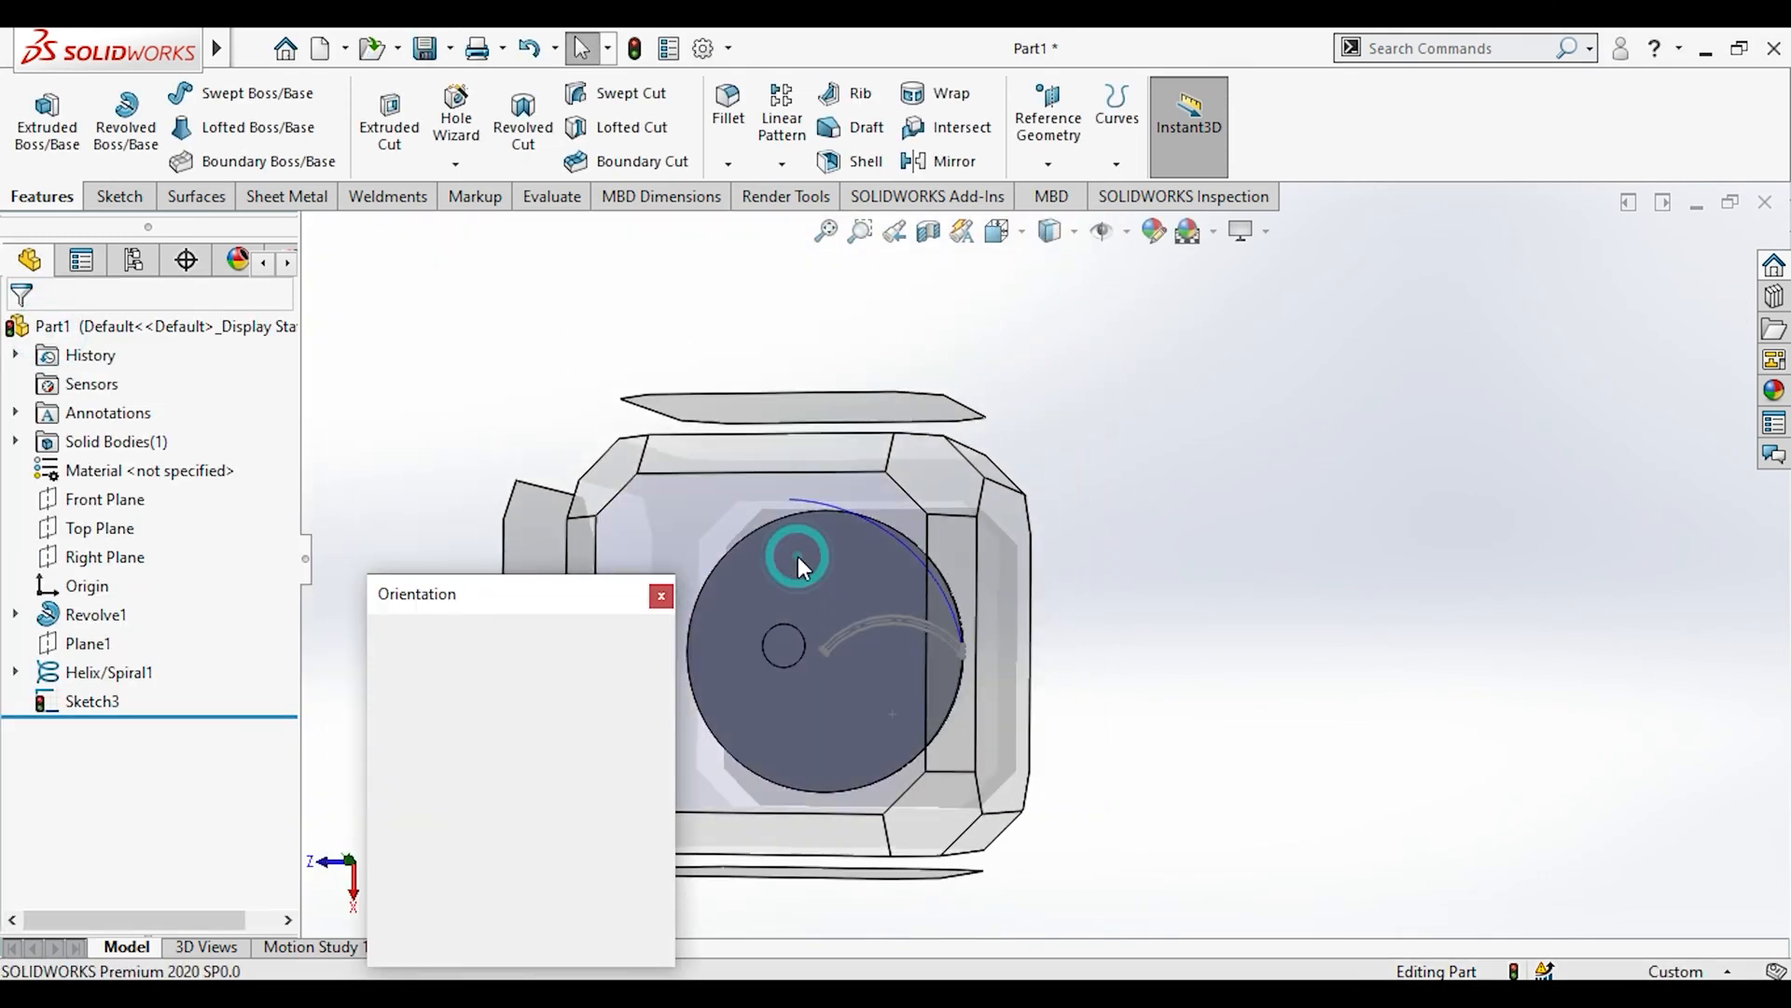
pyautogui.scroll(-5, 1187, 586)
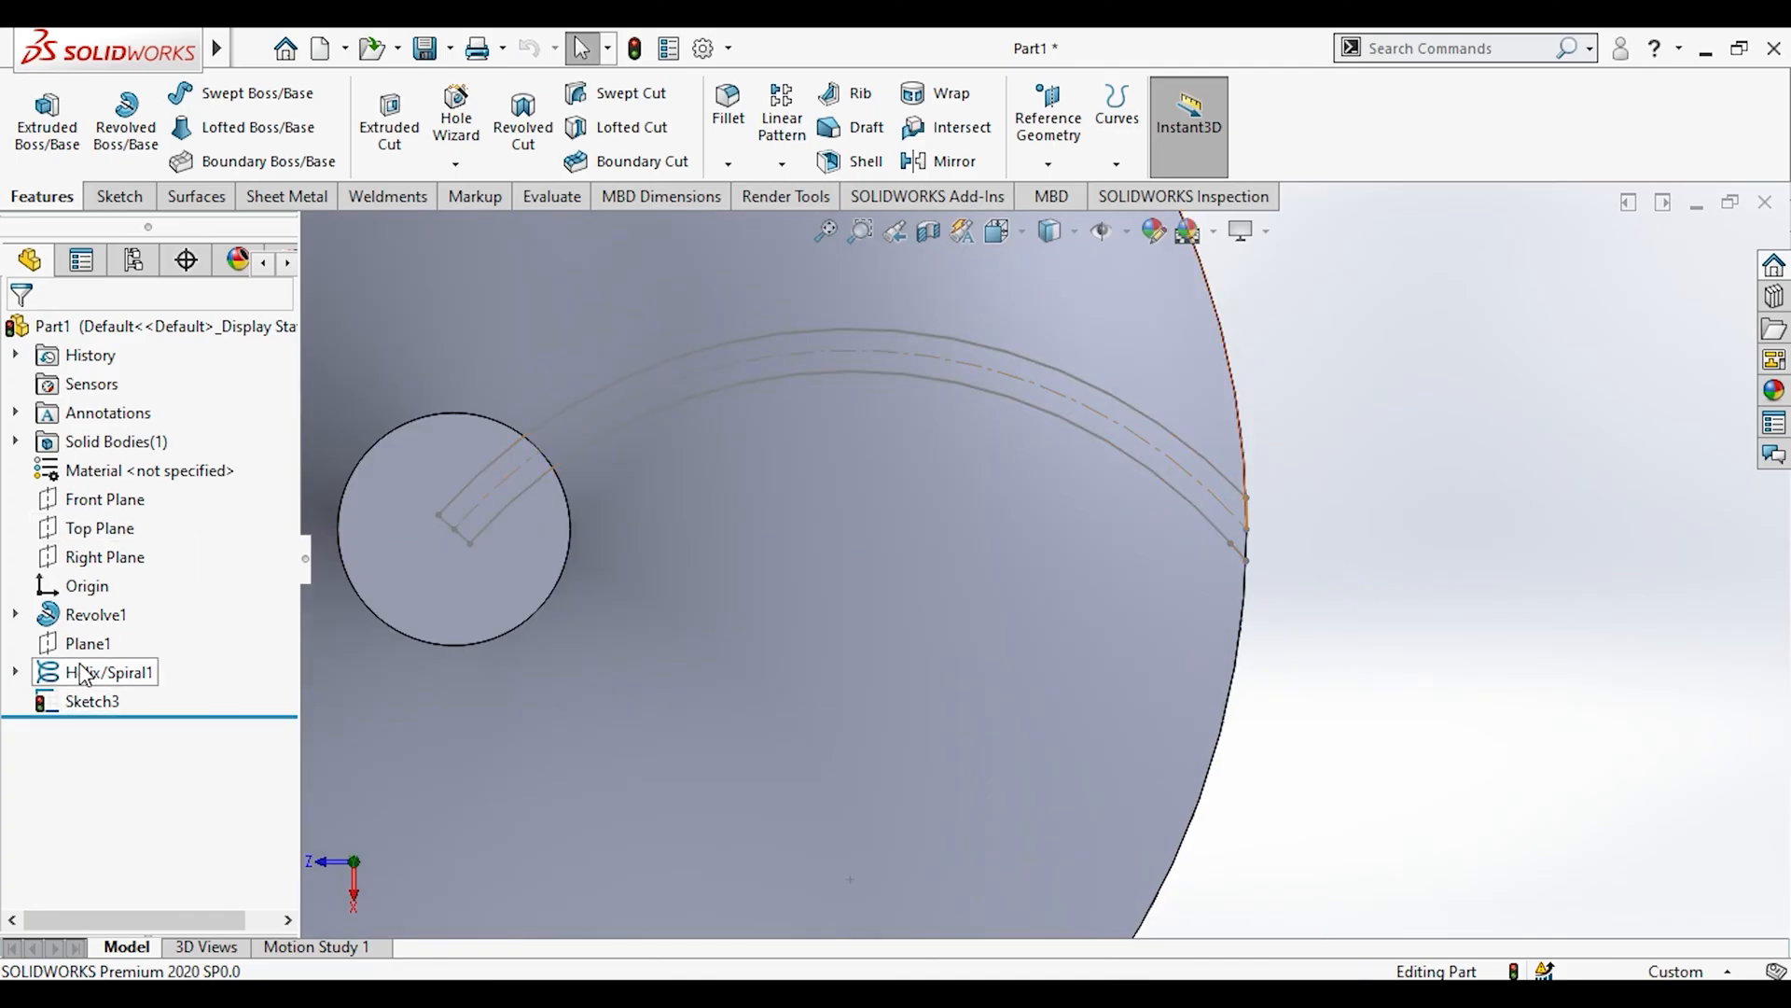
pyautogui.click(53, 698)
pyautogui.click(75, 608)
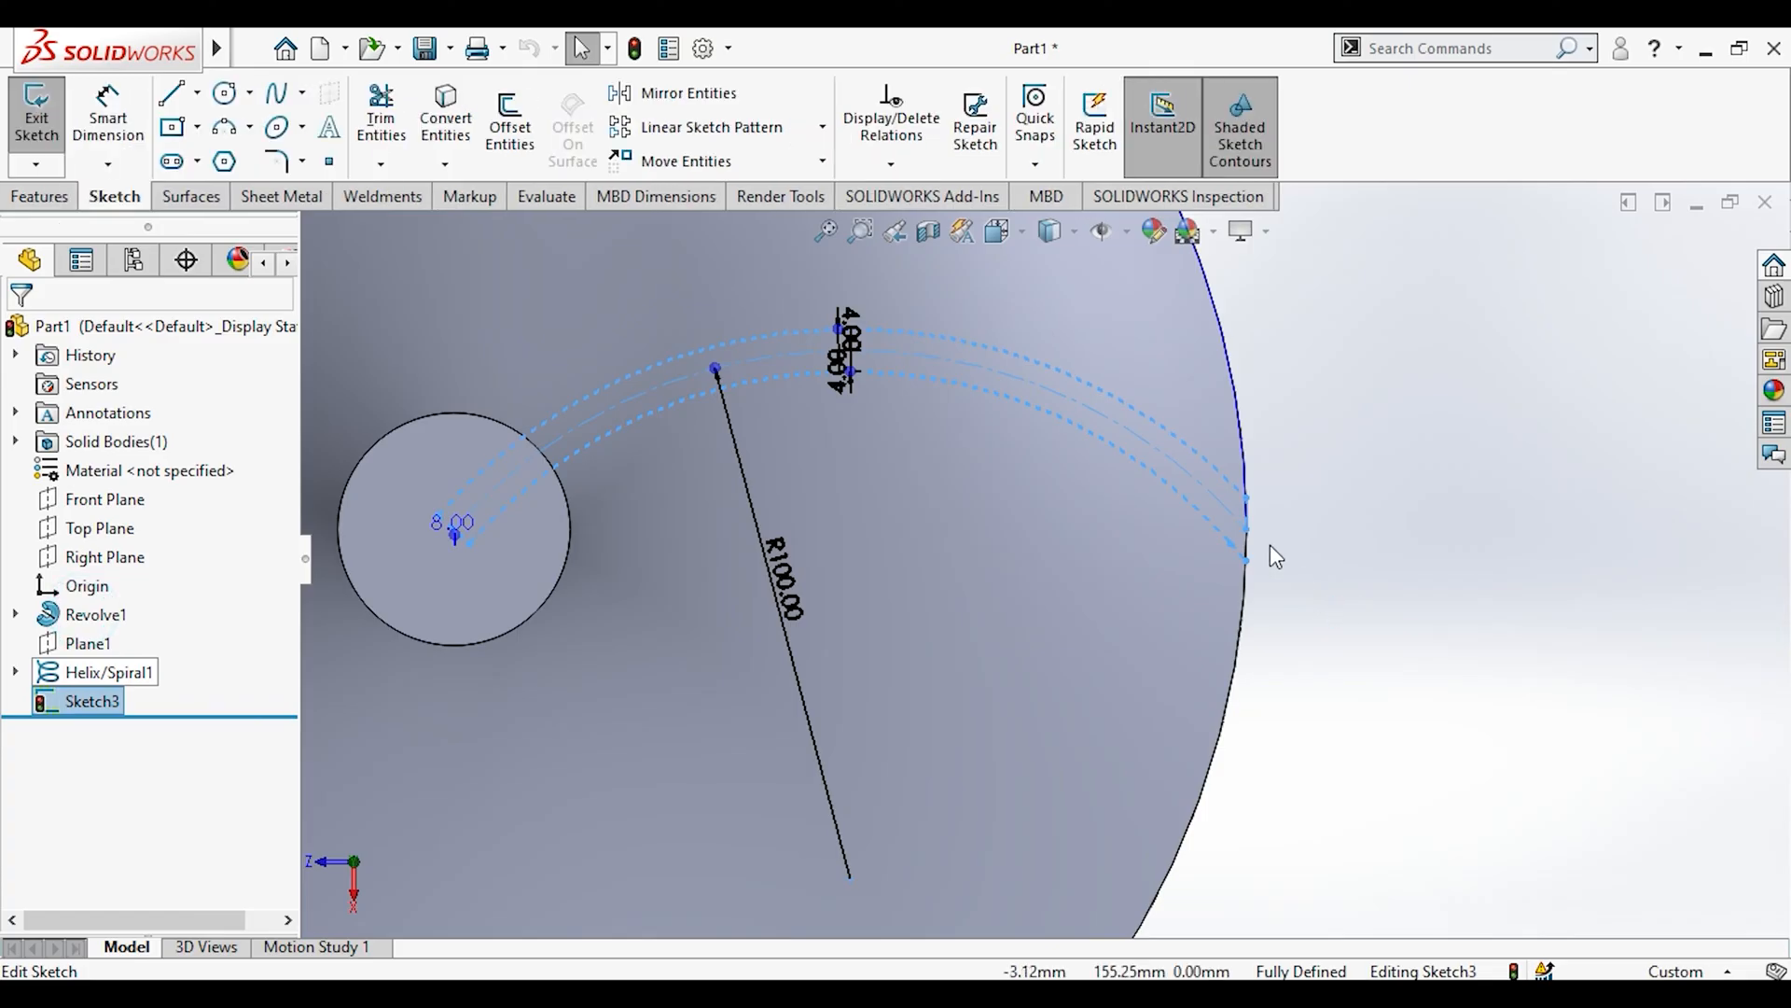
# Delete the converted edge segment between the upper offset arc's end and the centre arc's end.
pyautogui.scroll(-3, 1272, 551)
pyautogui.scroll(-3, 1204, 543)
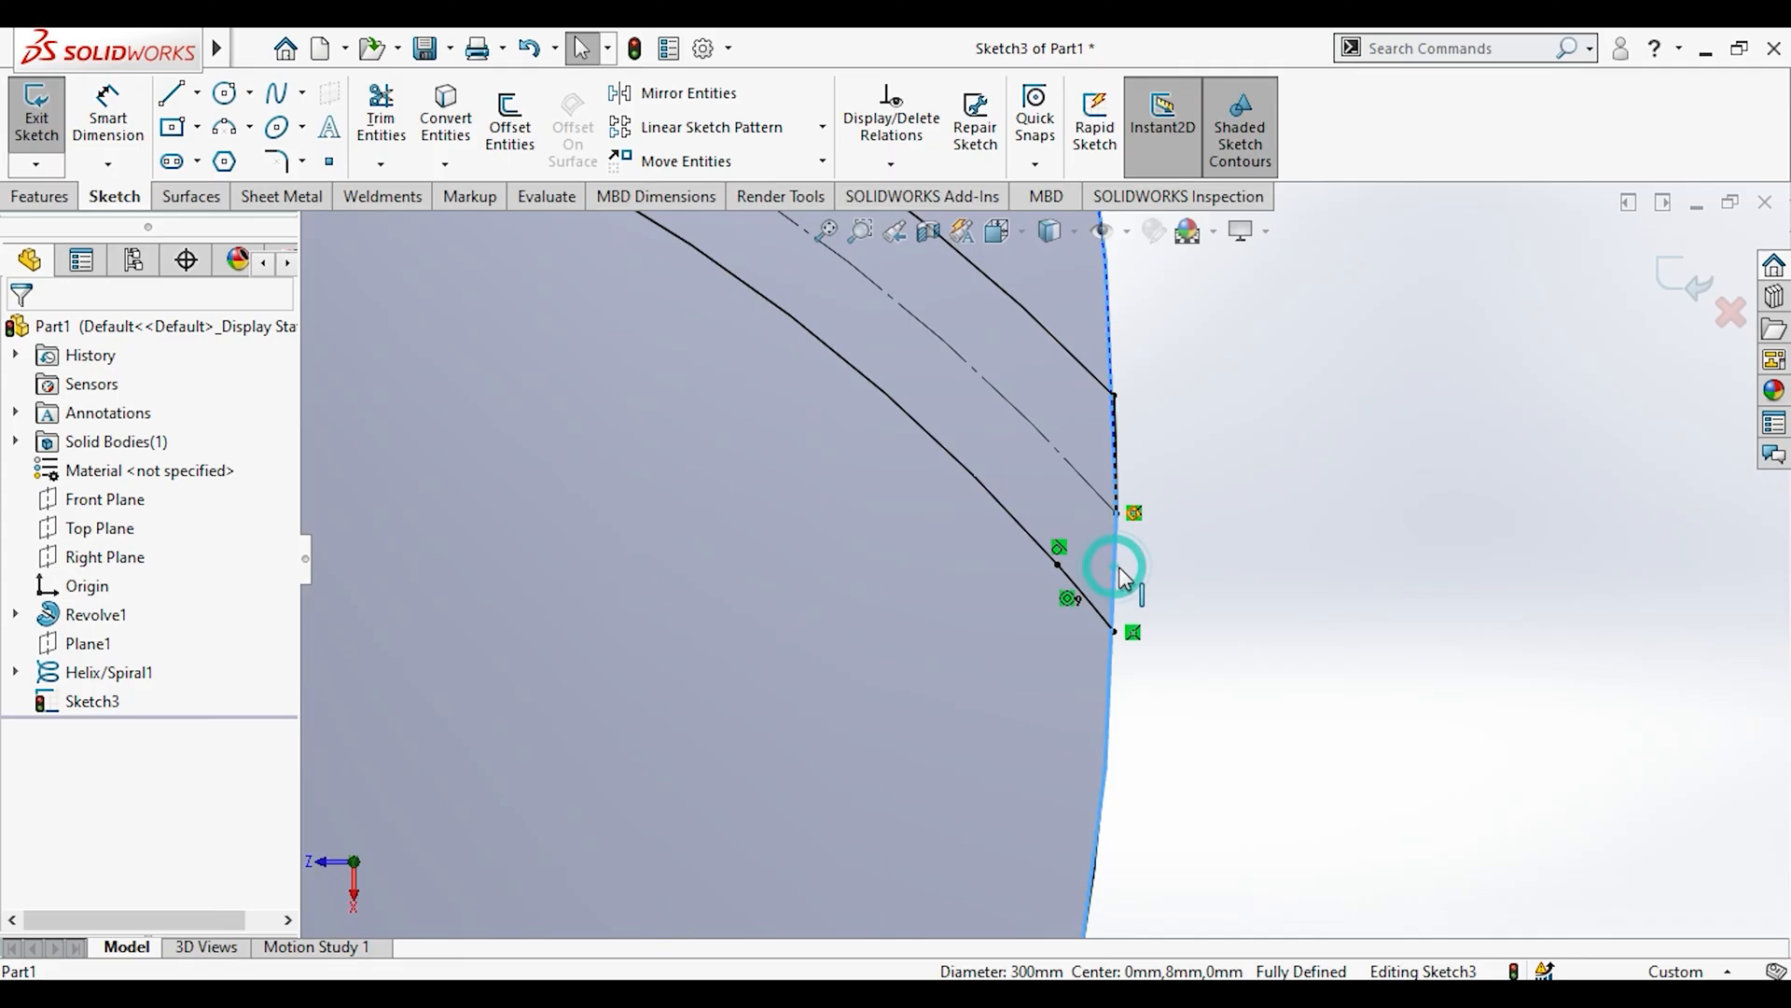
pyautogui.click(1116, 457)
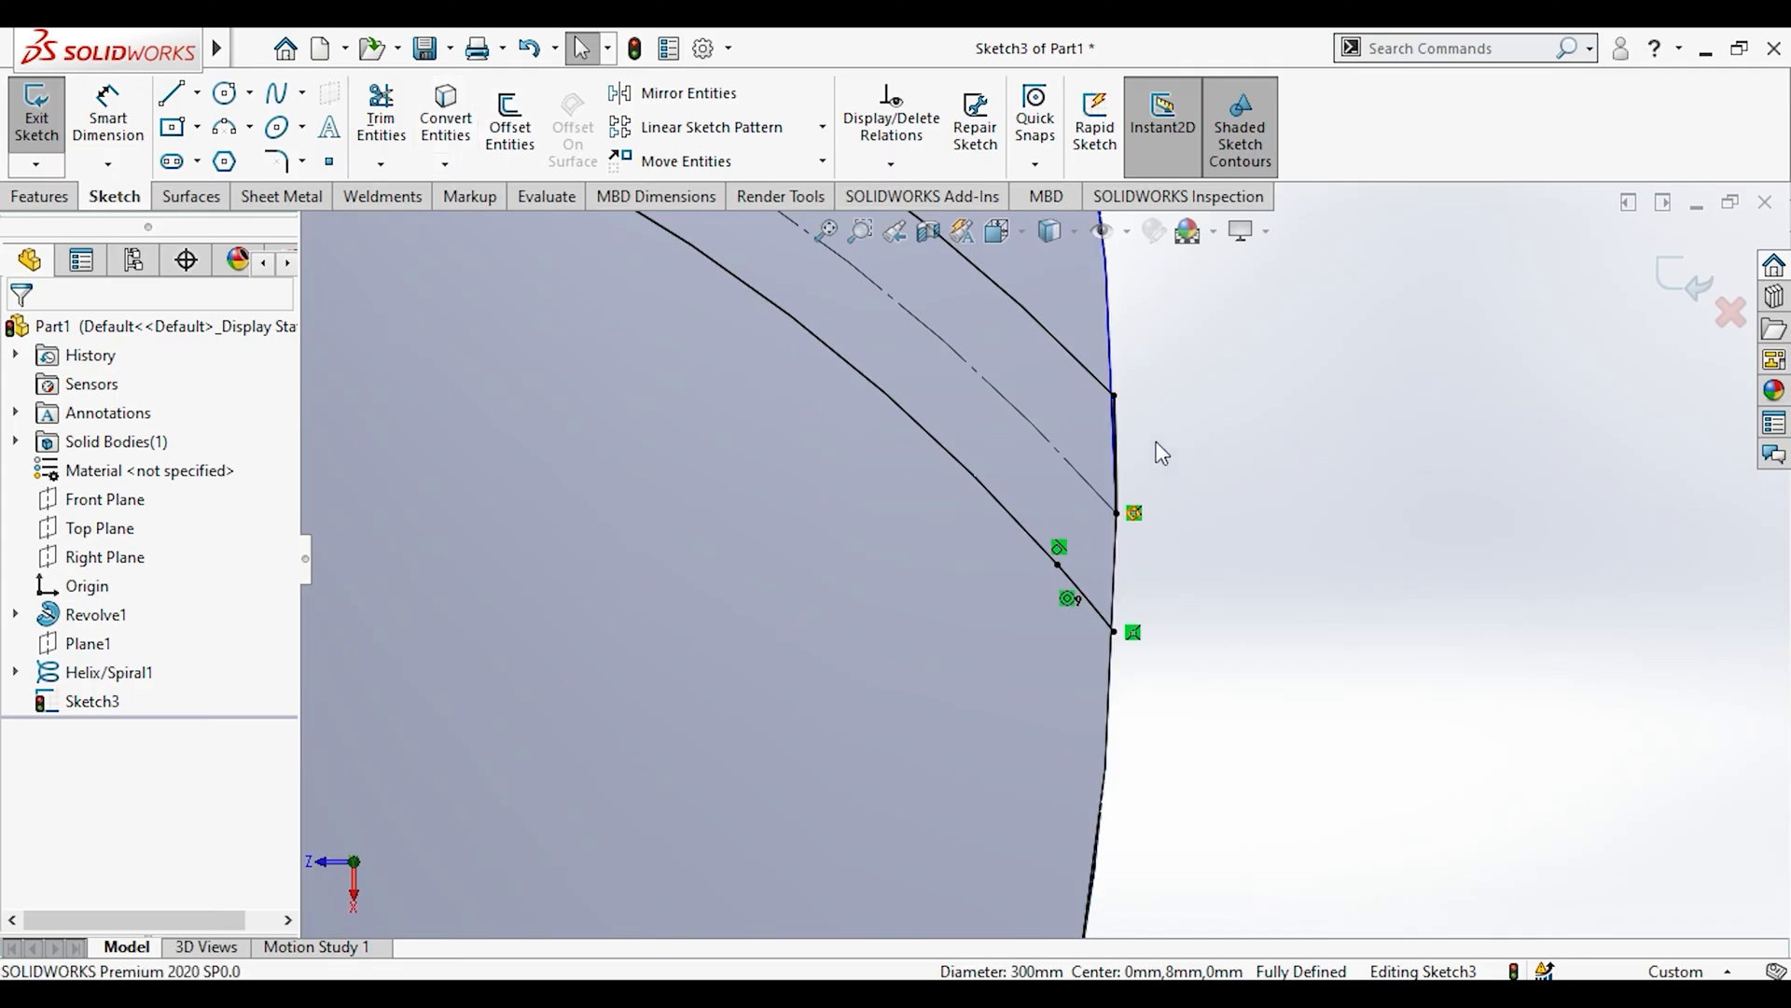
pyautogui.click(1116, 445)
pyautogui.press('Escape')
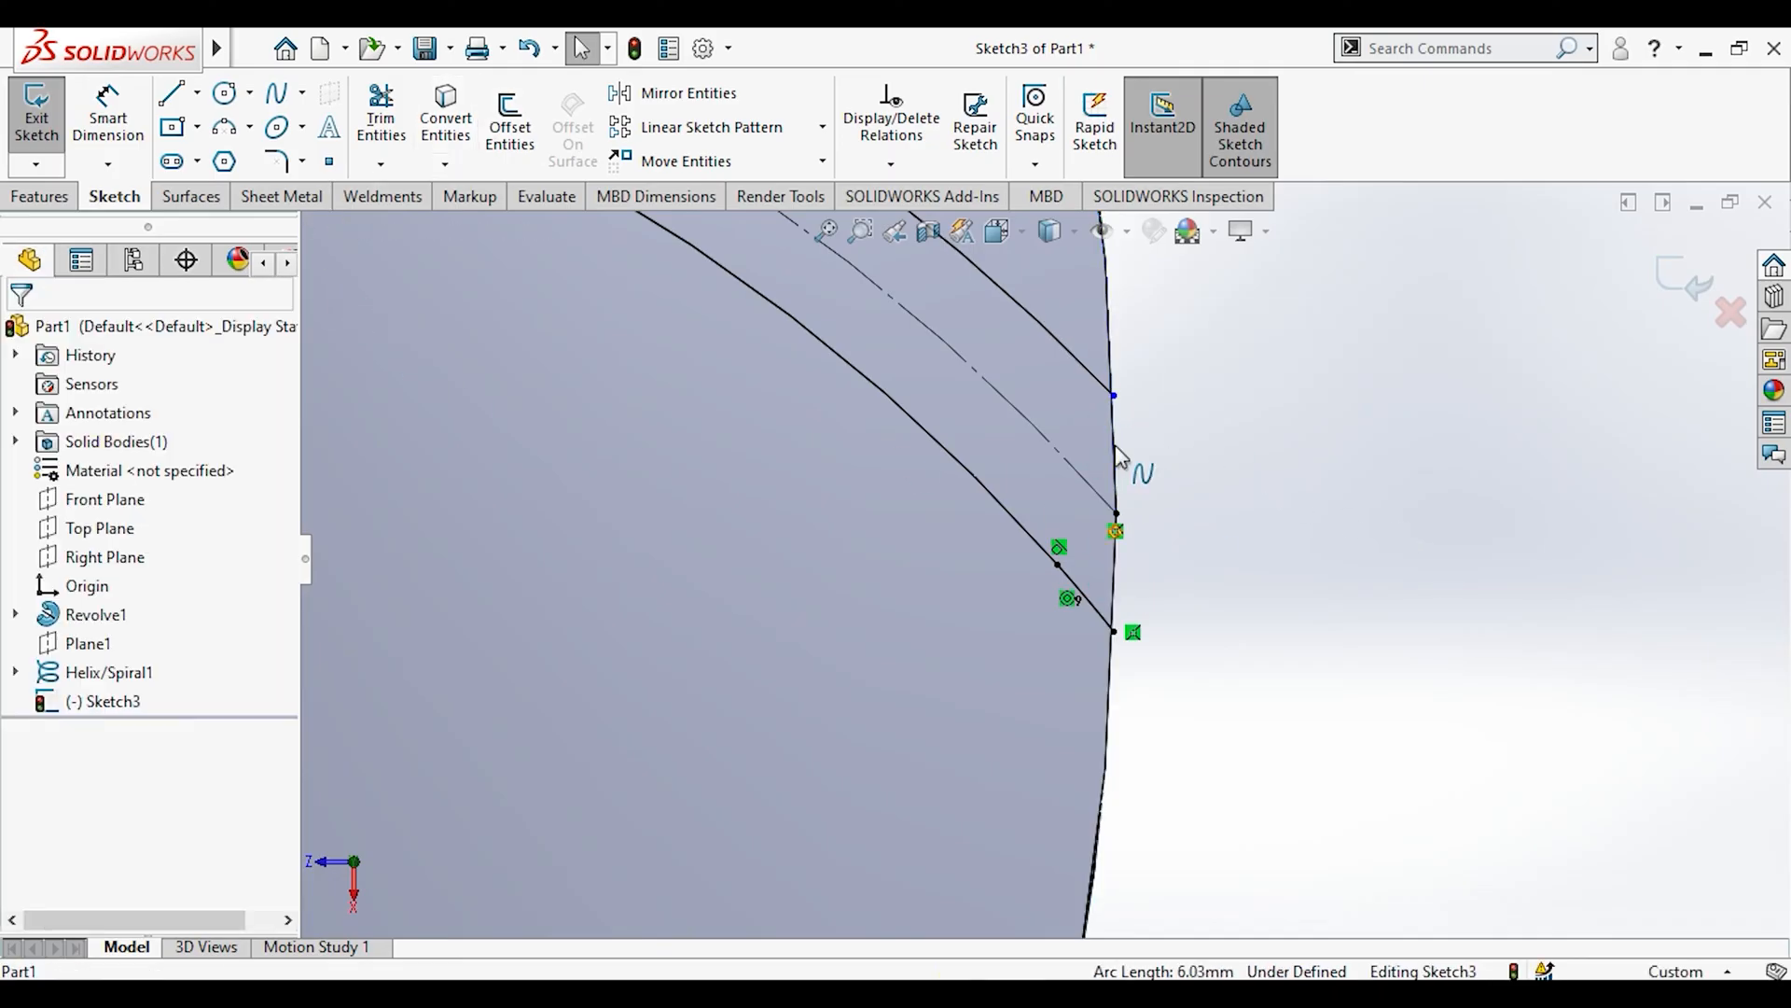
# Try to convert the disc's edge at the blade's outer end into the profile sketch.
pyautogui.click(440, 126)
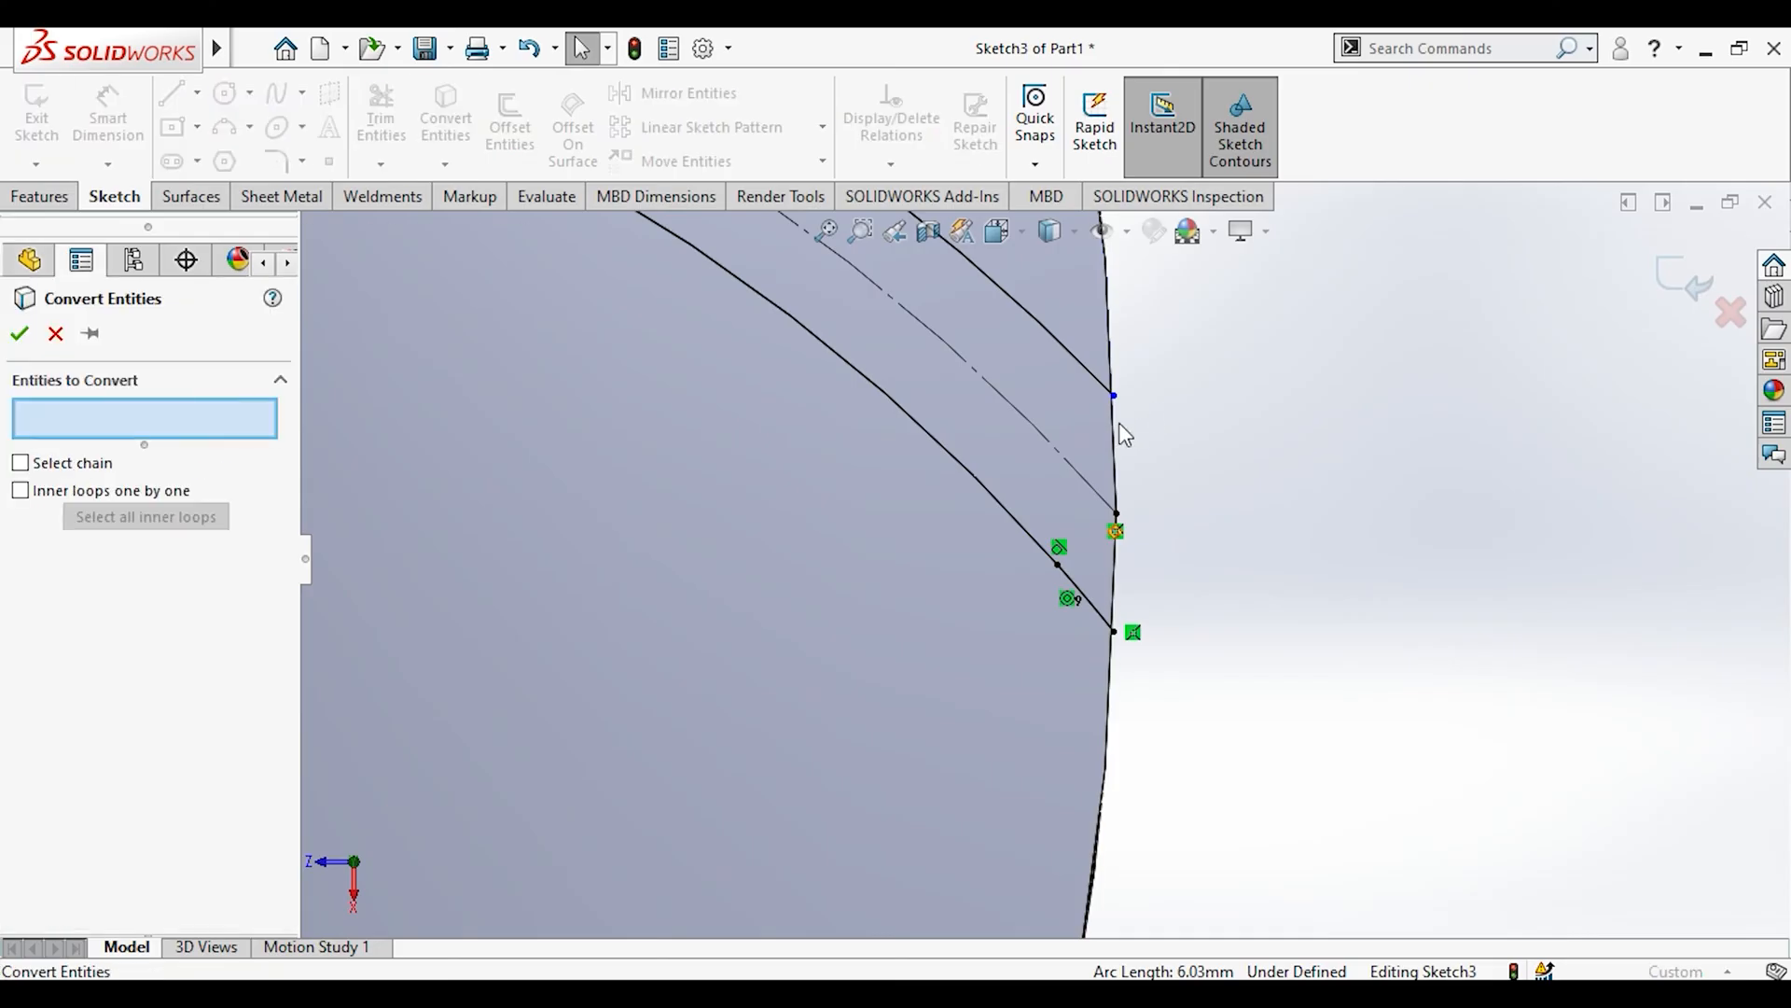
pyautogui.click(1116, 424)
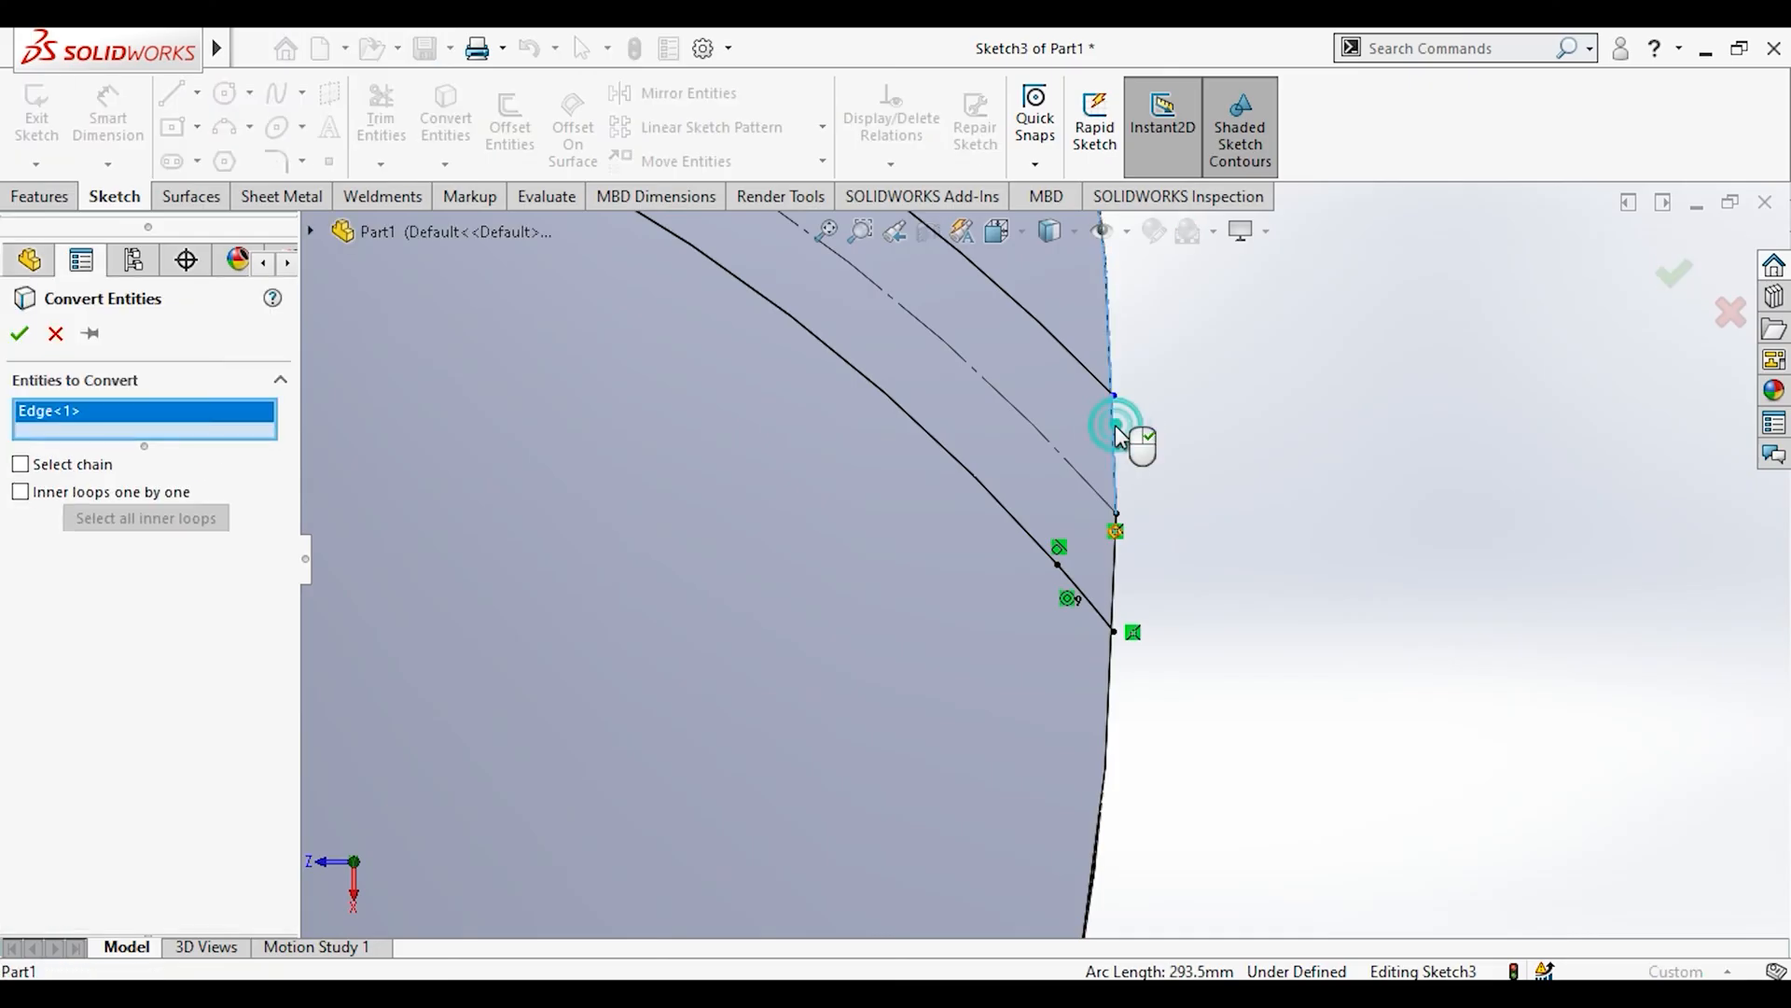
pyautogui.click(19, 334)
# Delete the spline converted from the helix from the blade profile sketch.
pyautogui.moveTo(1112, 597); pyautogui.dragTo(1228, 590, button='middle')
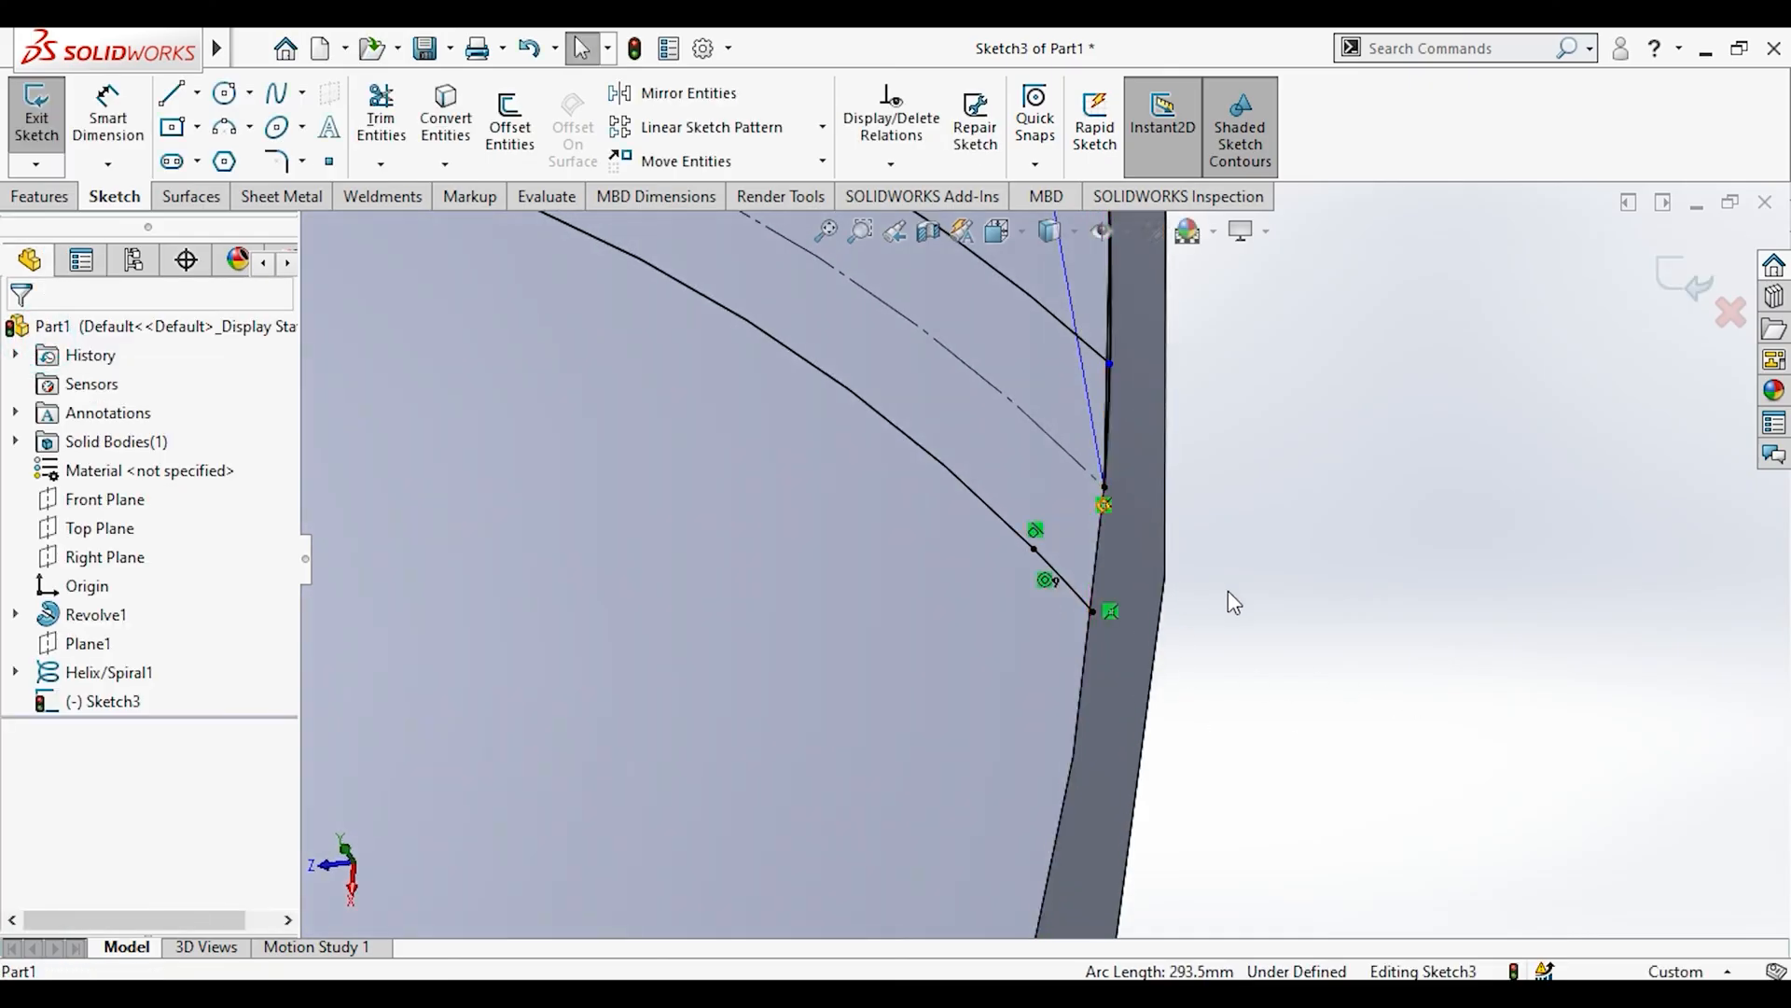
pyautogui.scroll(6, 1145, 646)
pyautogui.scroll(4, 1147, 648)
pyautogui.moveTo(1146, 647)
pyautogui.mouseDown(button='middle')
pyautogui.moveTo(1172, 689)
pyautogui.moveTo(1167, 675)
pyautogui.mouseUp(button='middle')
pyautogui.scroll(3, 1167, 676)
pyautogui.scroll(-8, 1060, 628)
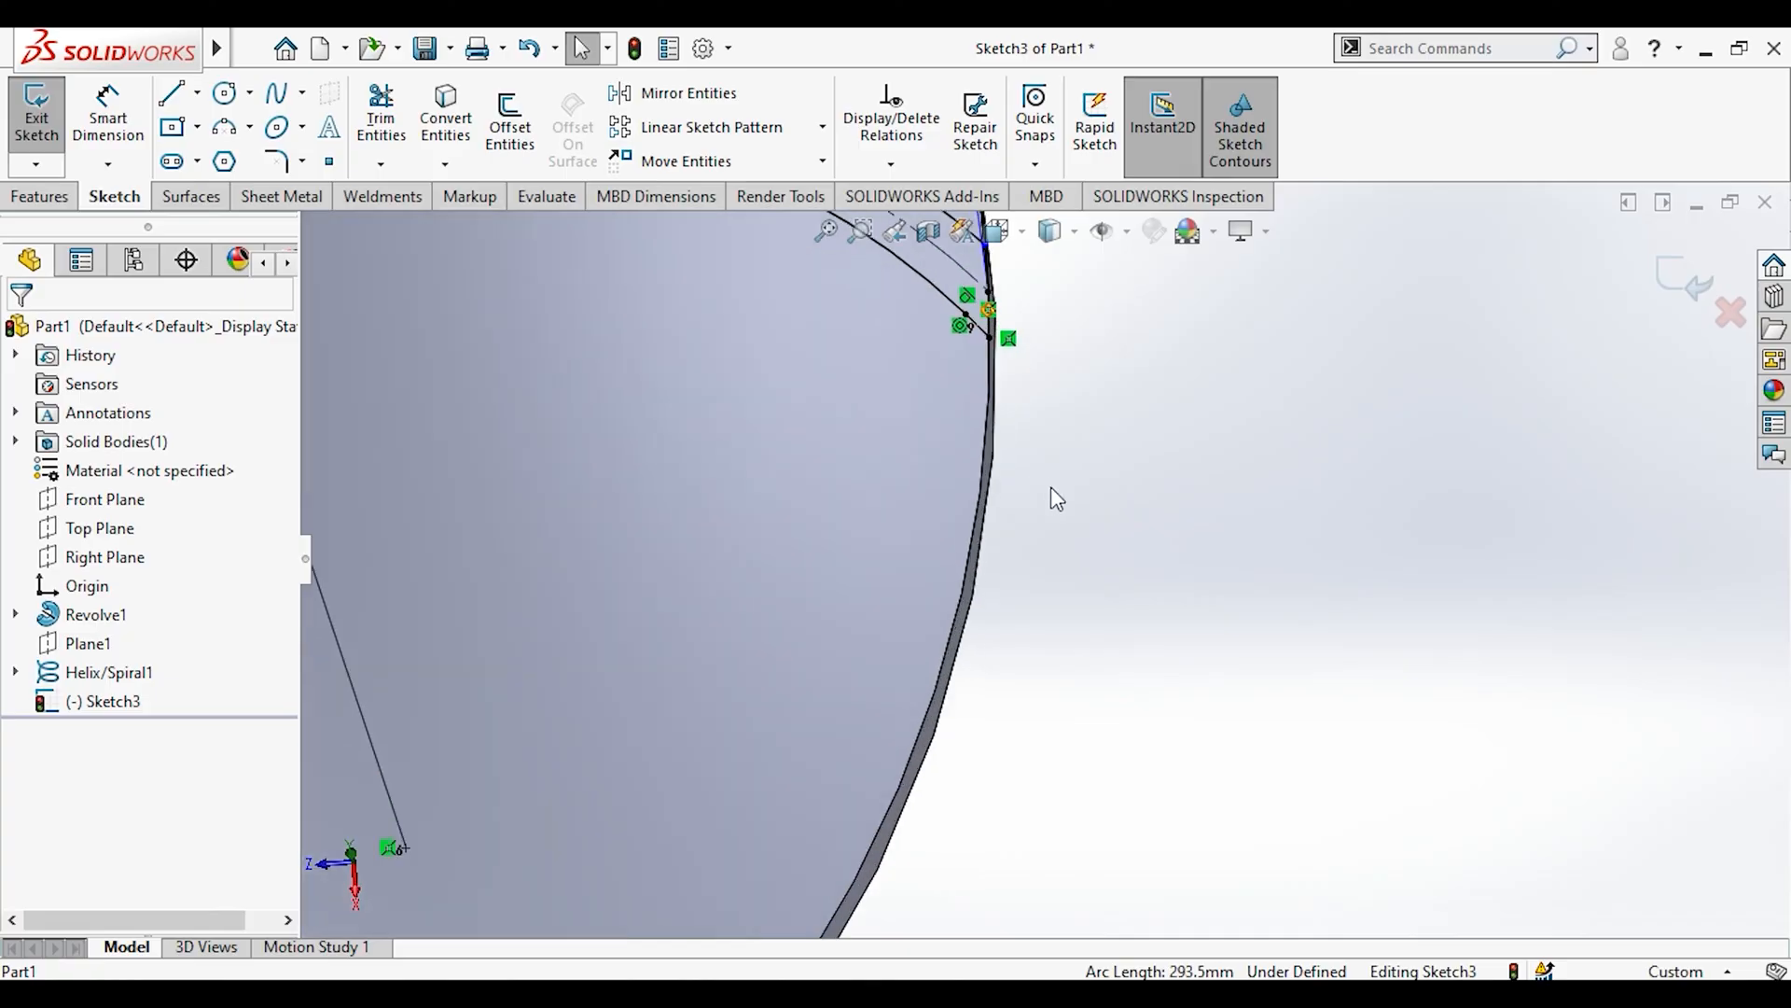
pyautogui.click(453, 111)
pyautogui.moveTo(995, 383); pyautogui.dragTo(938, 382, button='middle')
pyautogui.scroll(8, 994, 383)
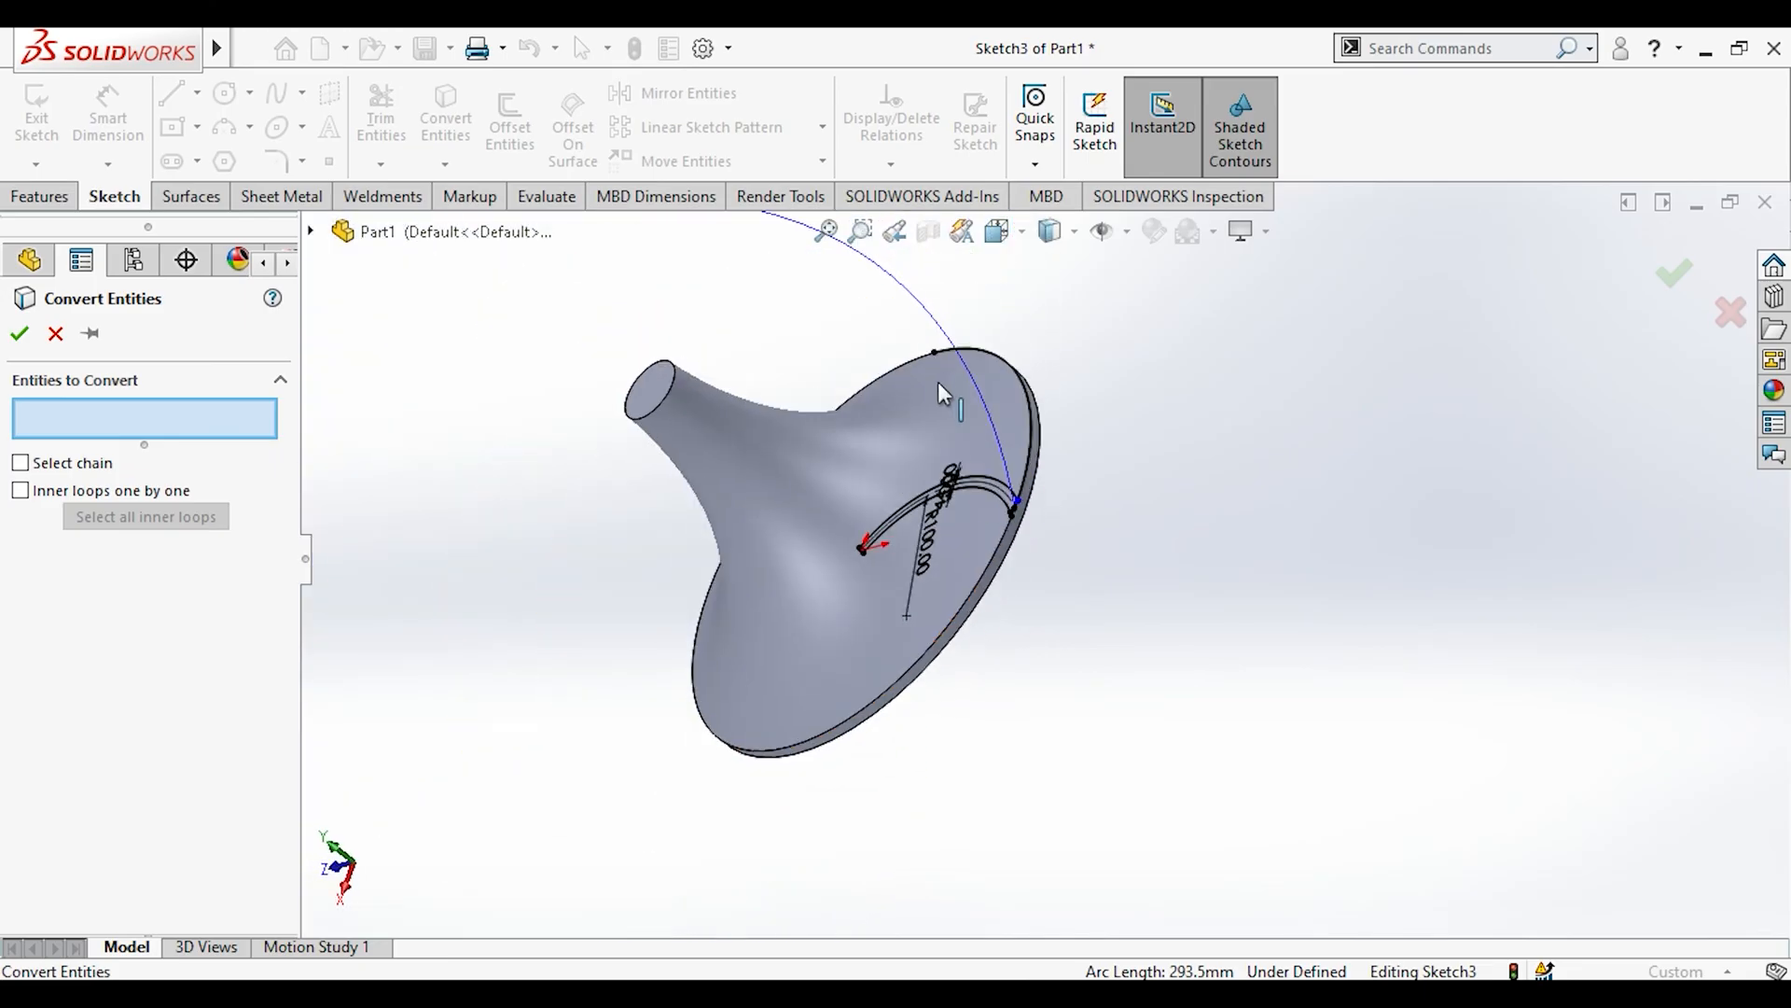
pyautogui.press('Escape')
pyautogui.scroll(-4, 1092, 381)
pyautogui.click(947, 501)
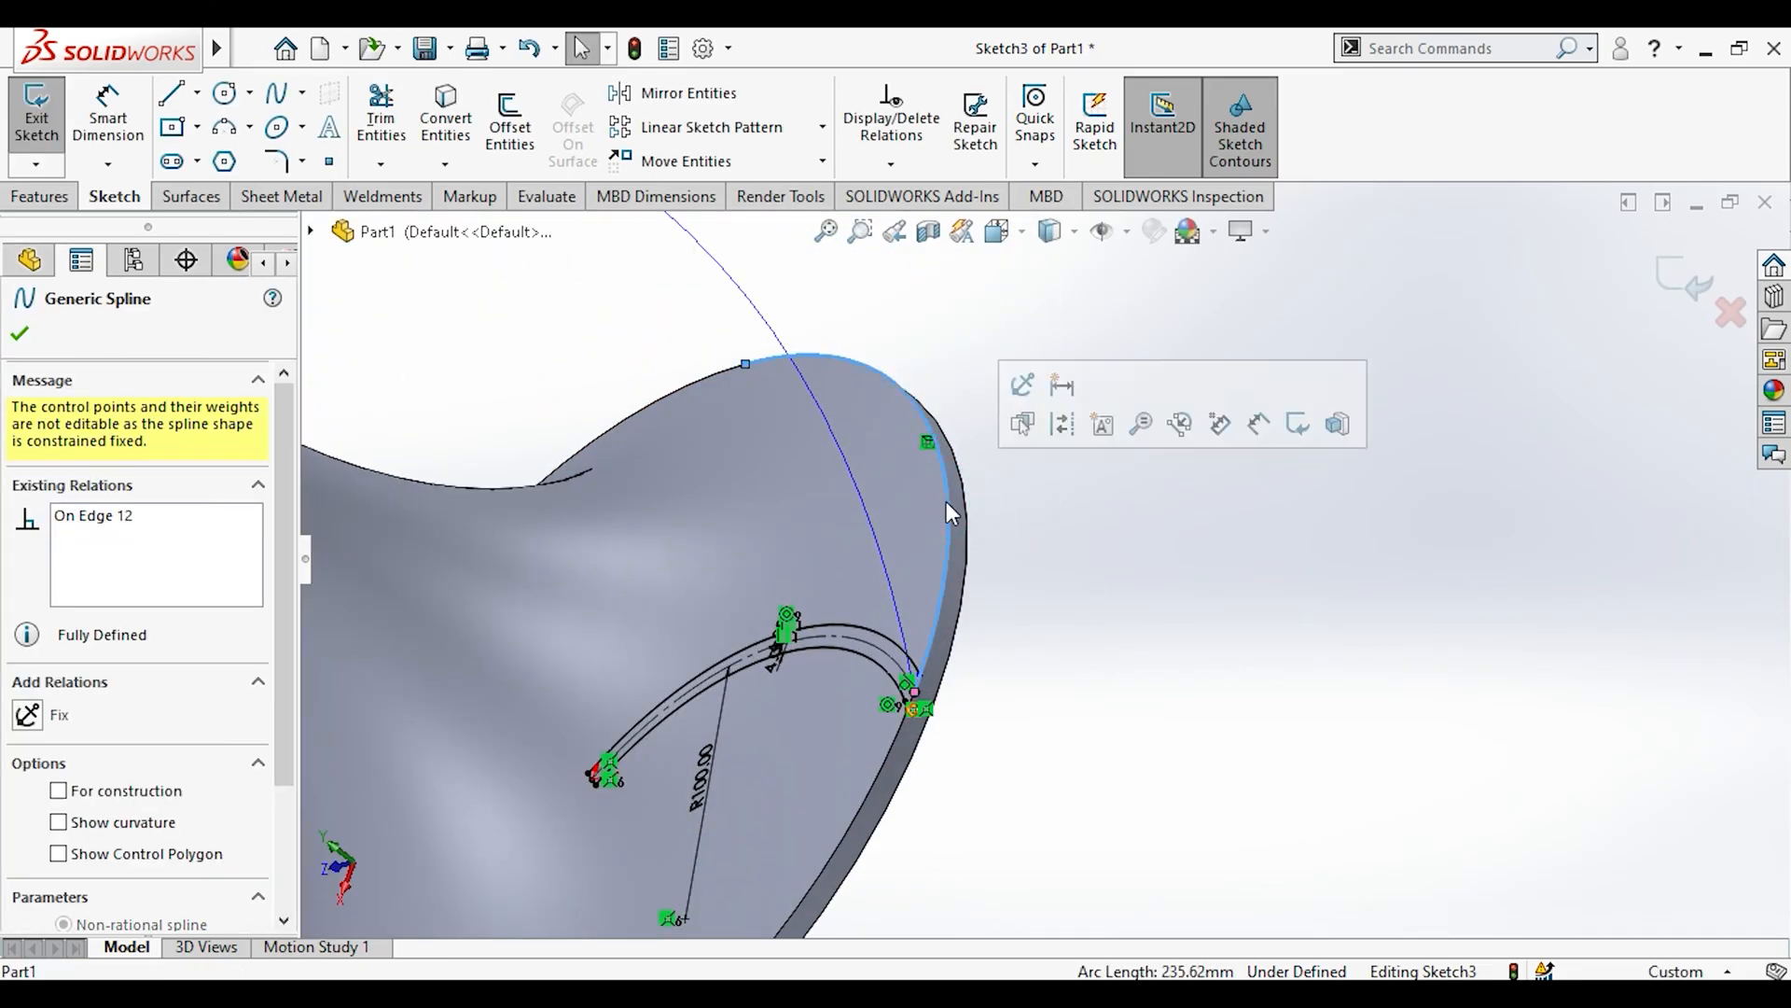
pyautogui.click(1111, 575)
# Convert the disc's 300 mm rim edge into the sketch and trim it around the blade's outer end.
pyautogui.click(972, 560)
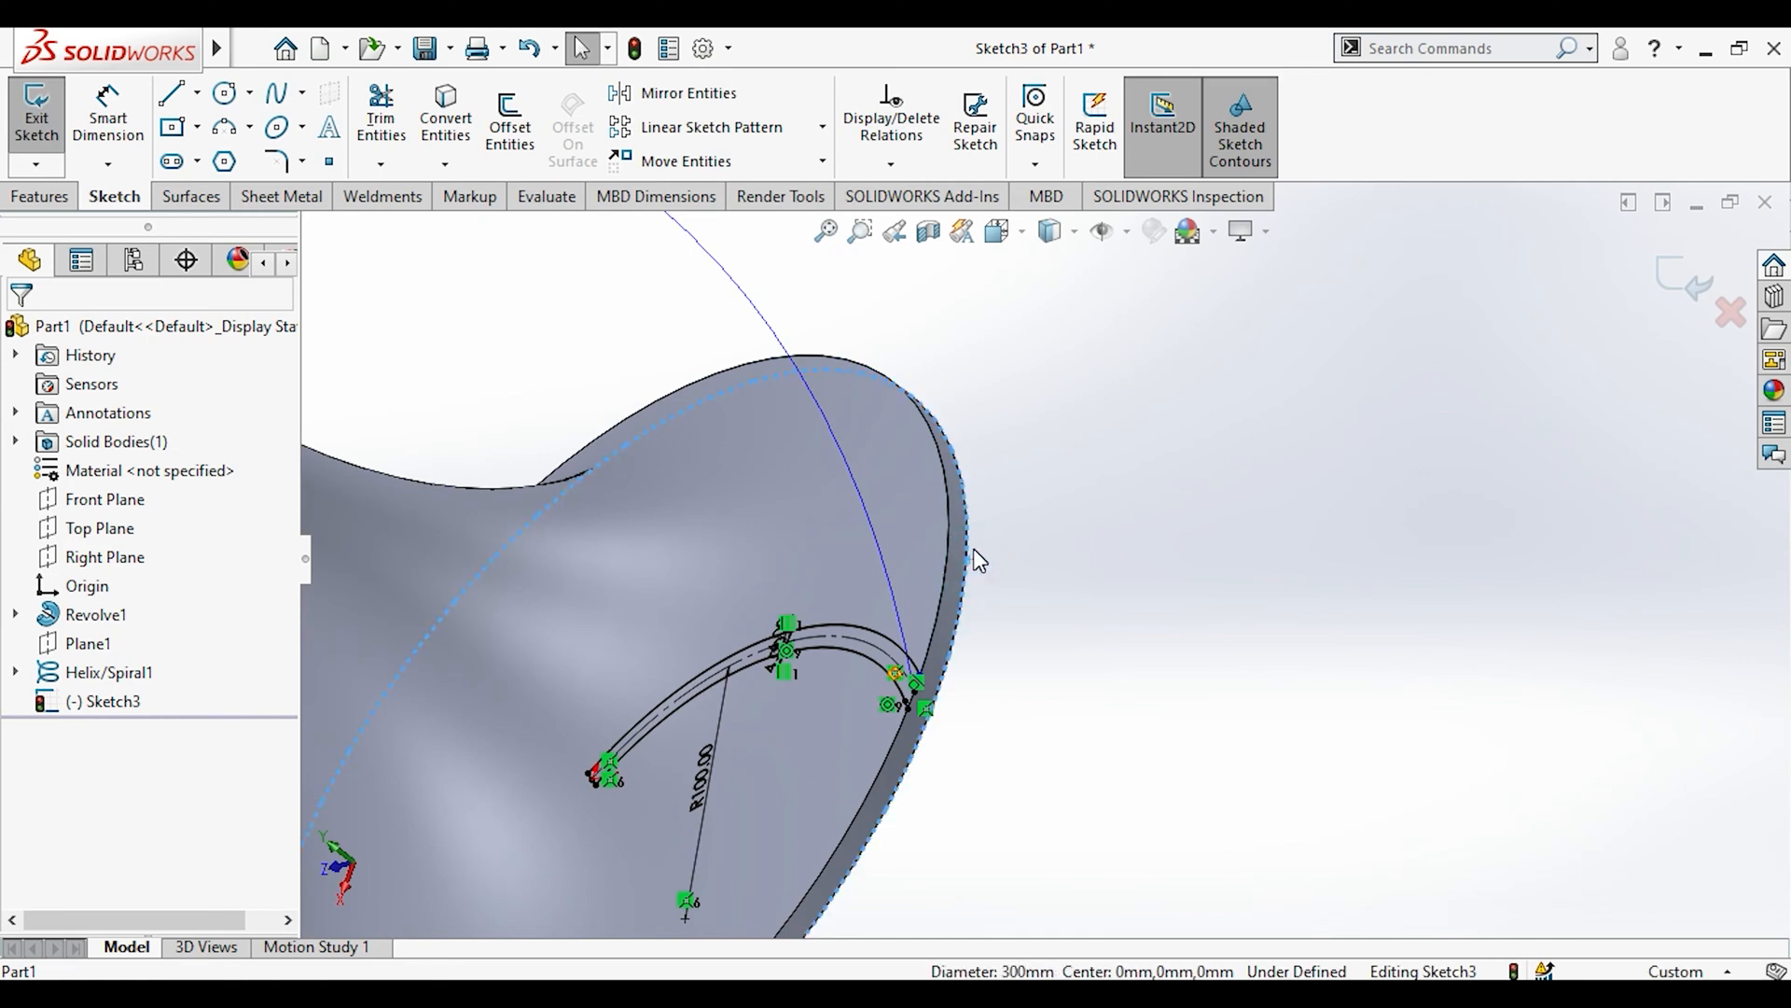
pyautogui.click(446, 112)
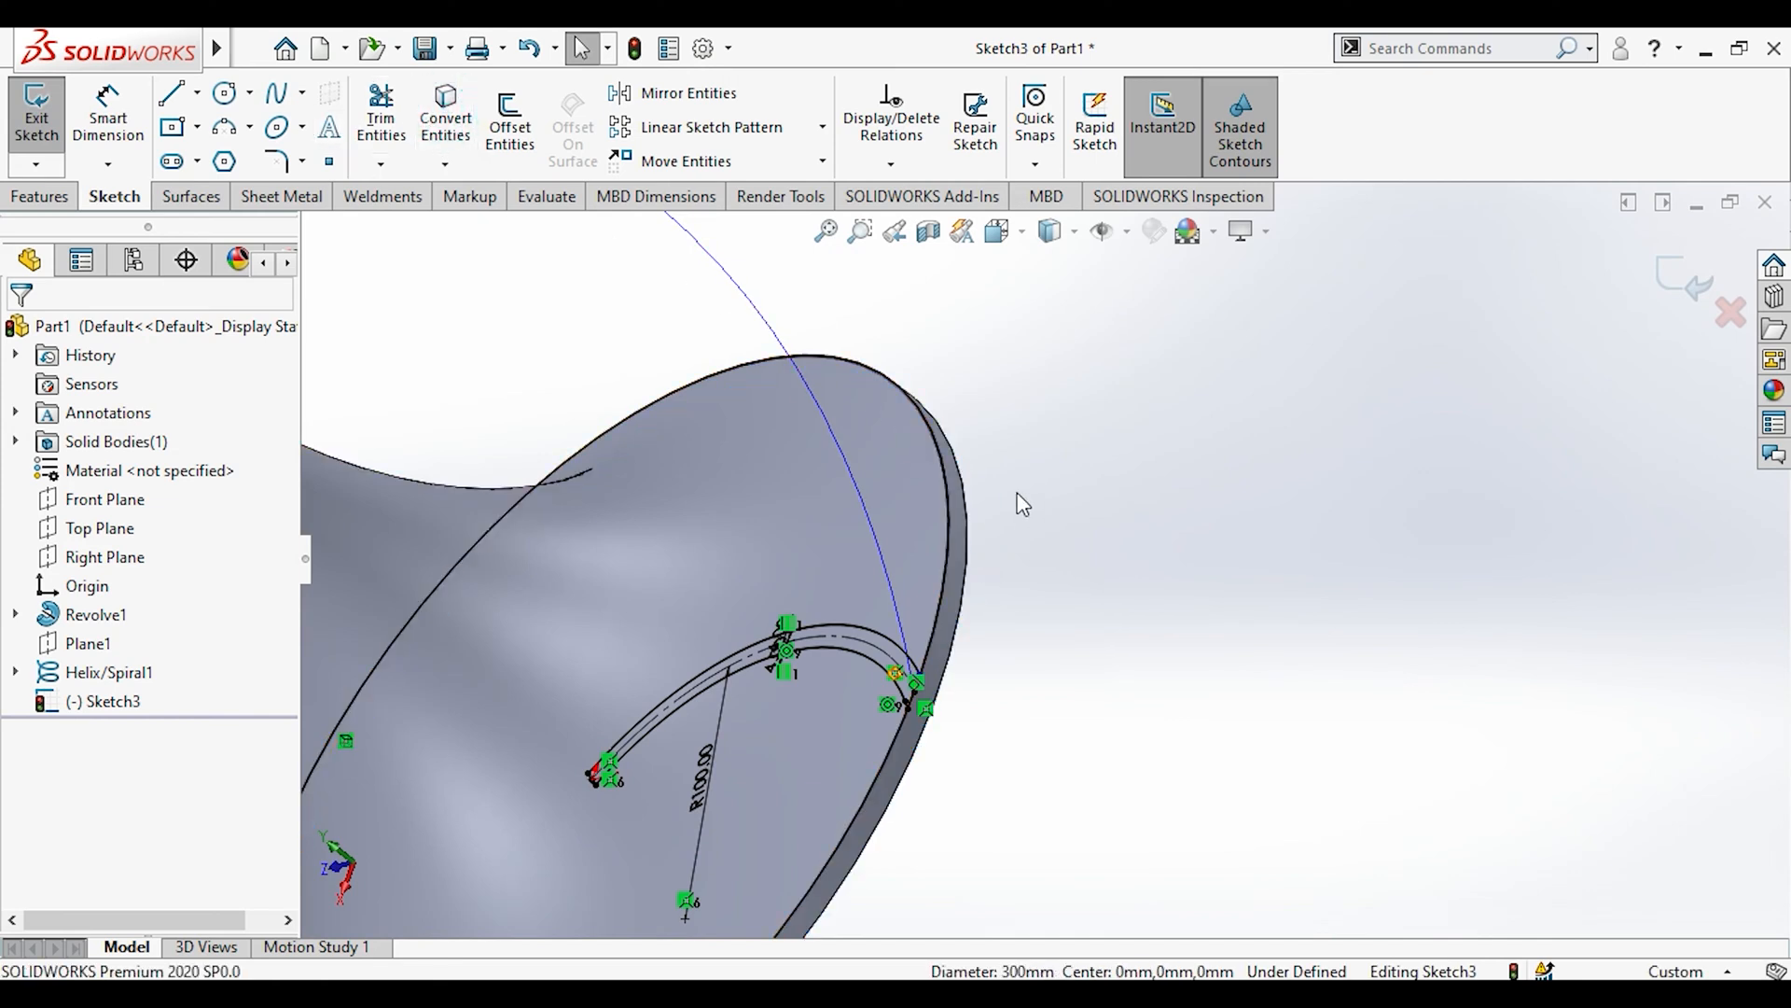
pyautogui.moveTo(1020, 500); pyautogui.dragTo(808, 371, button='middle')
pyautogui.click(383, 122)
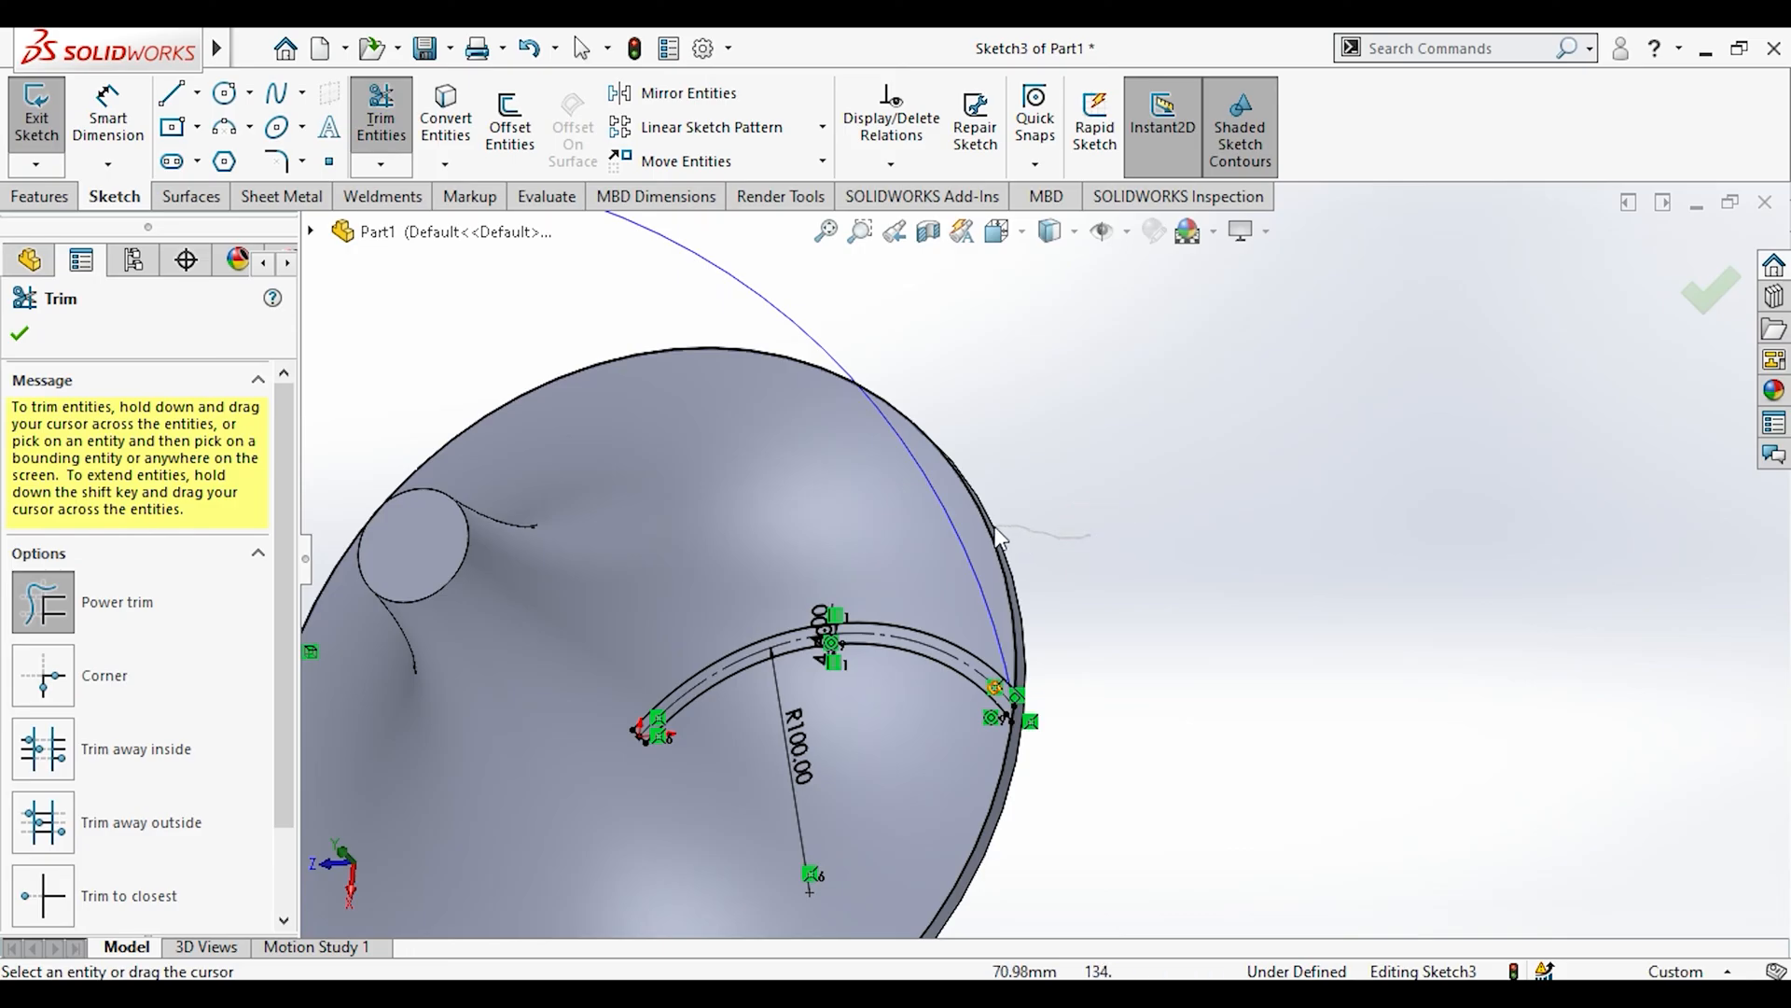
pyautogui.scroll(-3, 1007, 812)
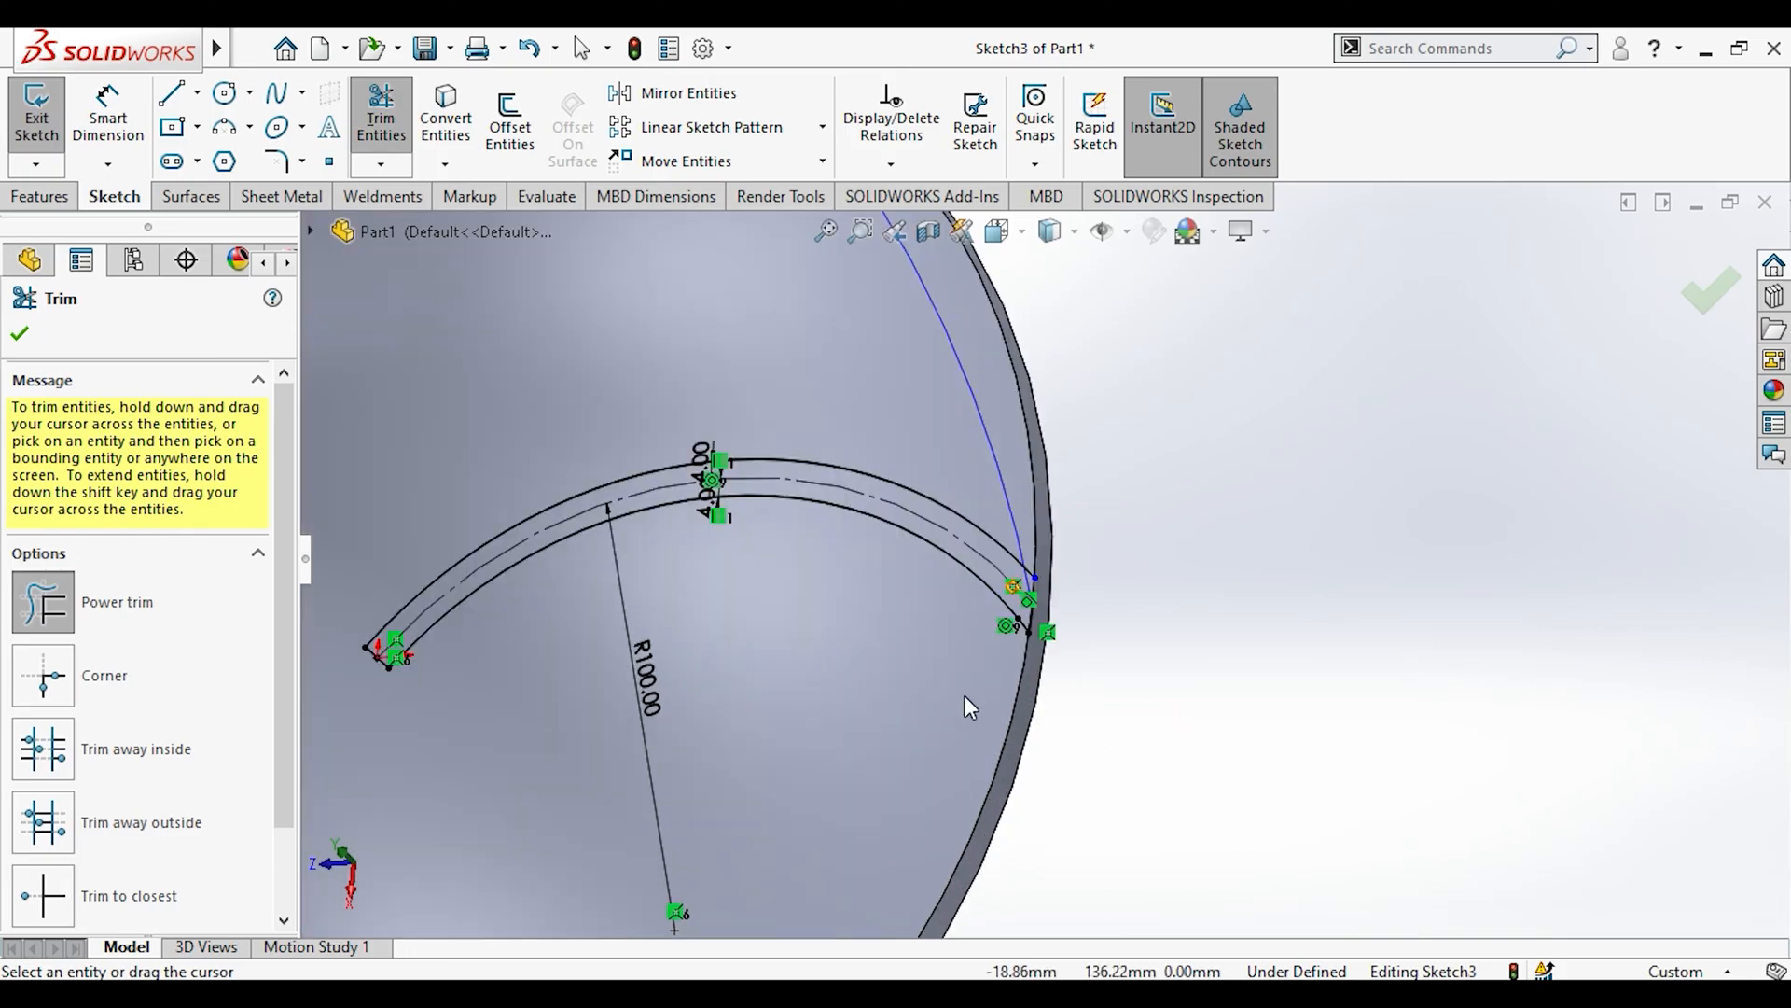
pyautogui.scroll(-5, 1015, 612)
pyautogui.press('Escape')
pyautogui.scroll(-3, 1075, 452)
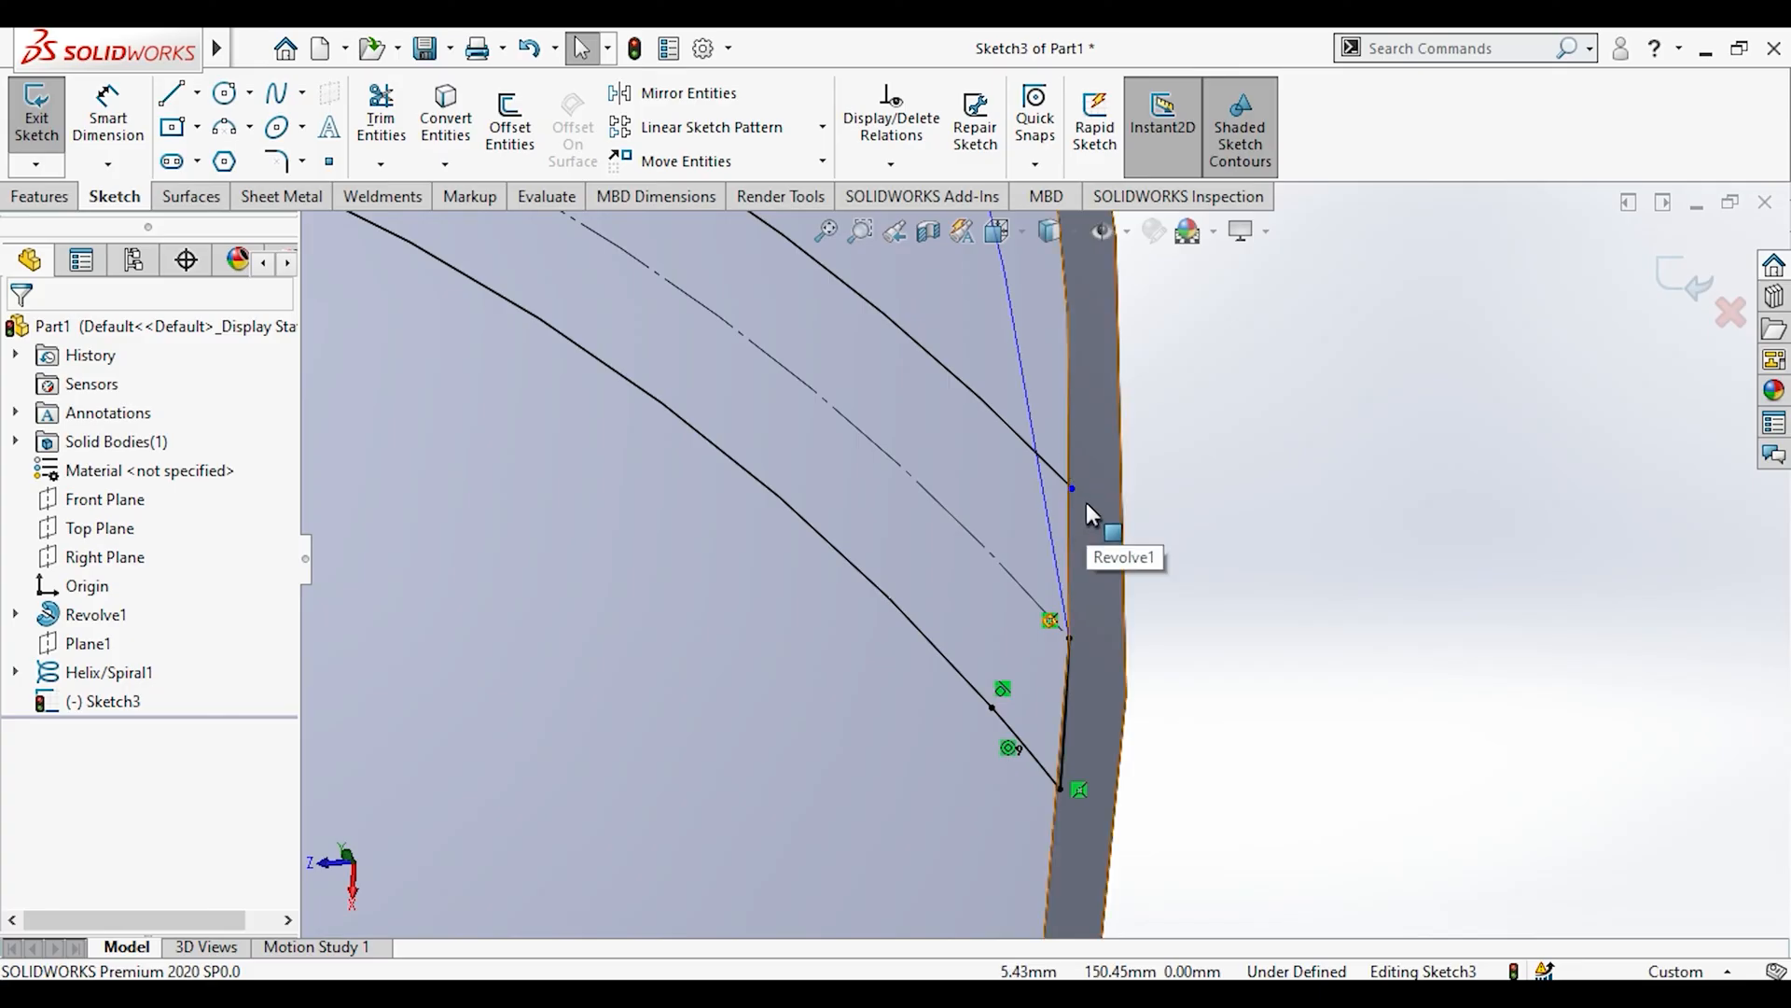
# Delete the leftover rim segment and make the upper offset arc's free endpoint coincident with the disc's edge.
pyautogui.click(1060, 713)
pyautogui.press('Delete')
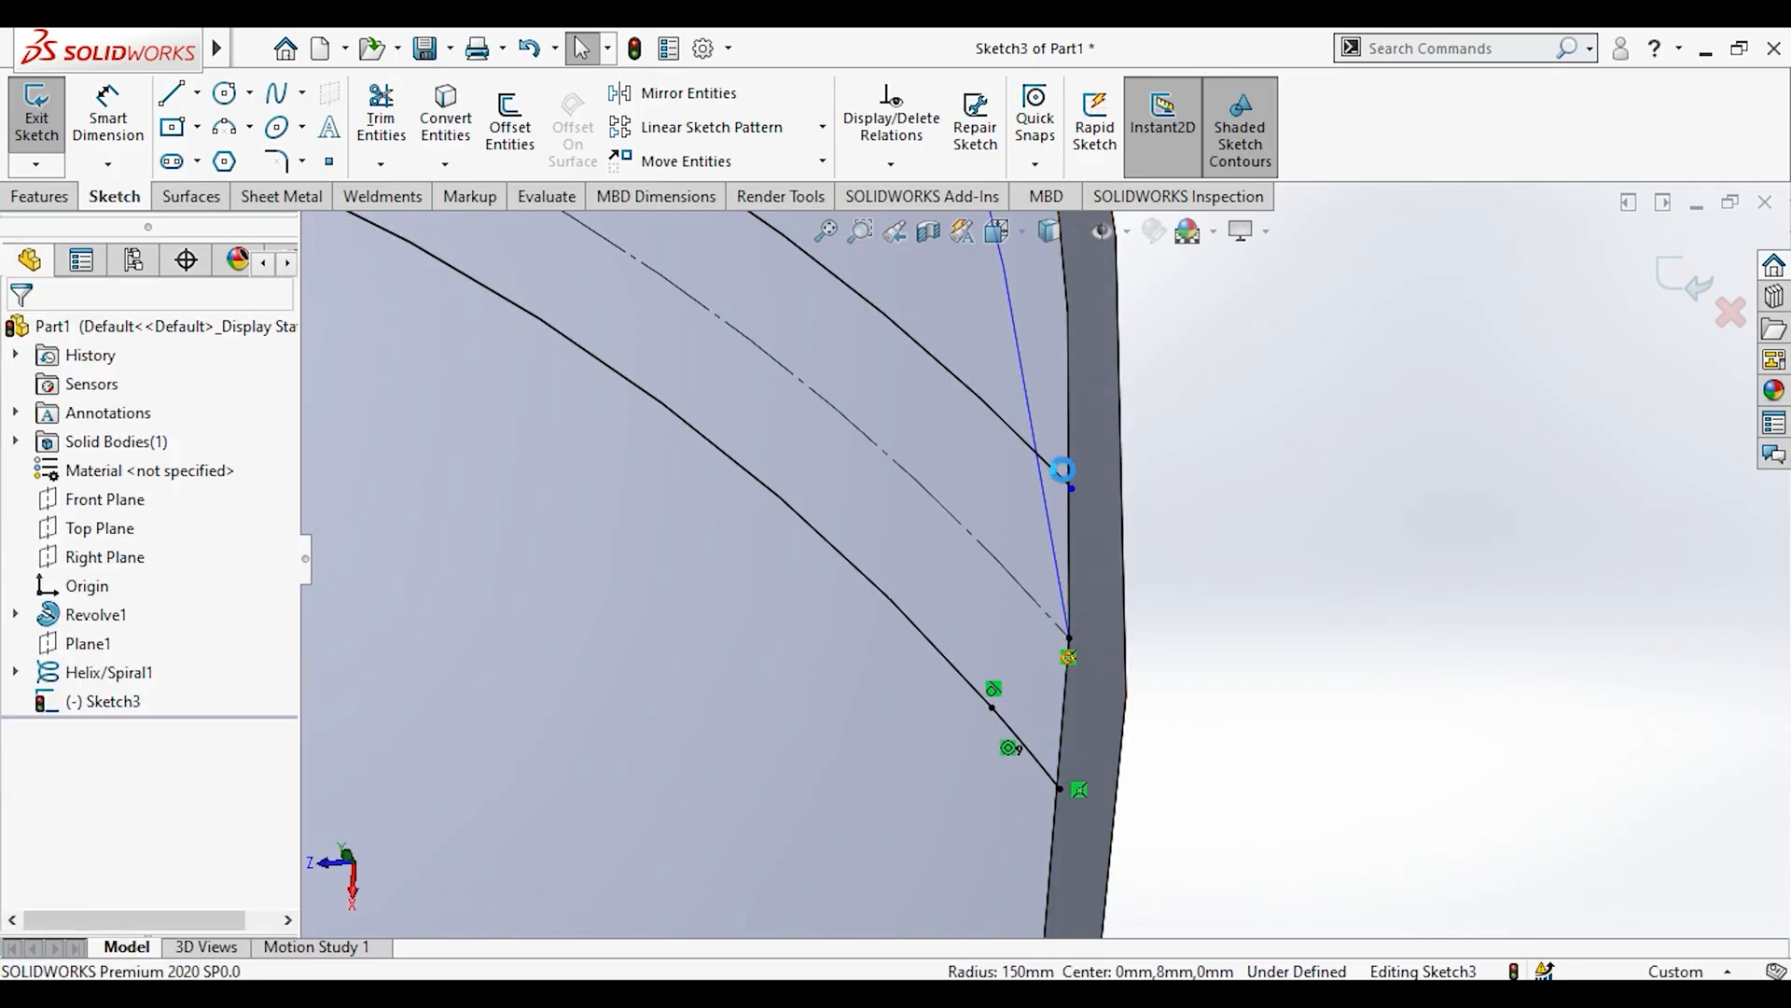
pyautogui.click(1073, 489)
pyautogui.moveTo(1090, 554); pyautogui.dragTo(1048, 499, button='middle')
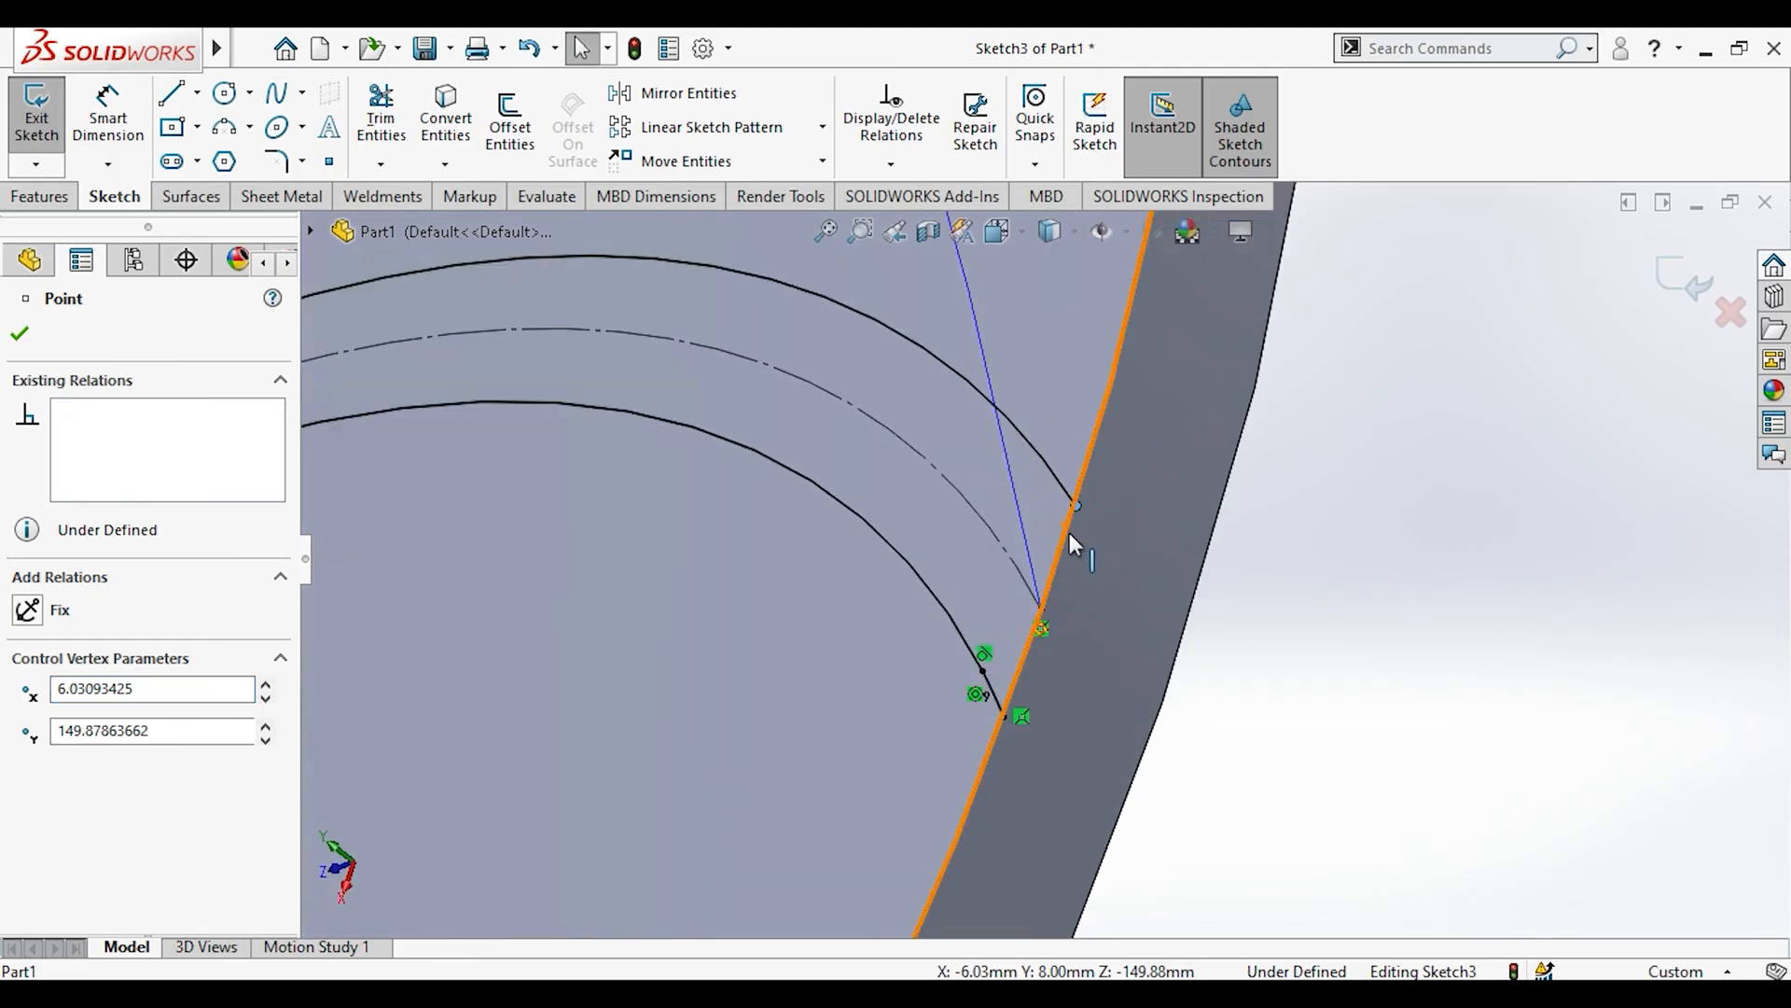
pyautogui.click(1065, 533)
pyautogui.keyDown('ctrl'); pyautogui.click(1077, 507); pyautogui.keyUp('ctrl')
pyautogui.click(1152, 390)
pyautogui.click(1313, 637)
# Convert the disc's outer rim into the blade profile sketch.
pyautogui.scroll(8, 1313, 637)
pyautogui.moveTo(1296, 635); pyautogui.dragTo(1271, 614, button='middle')
pyautogui.click(455, 137)
pyautogui.moveTo(1092, 528); pyautogui.dragTo(1068, 498, button='middle')
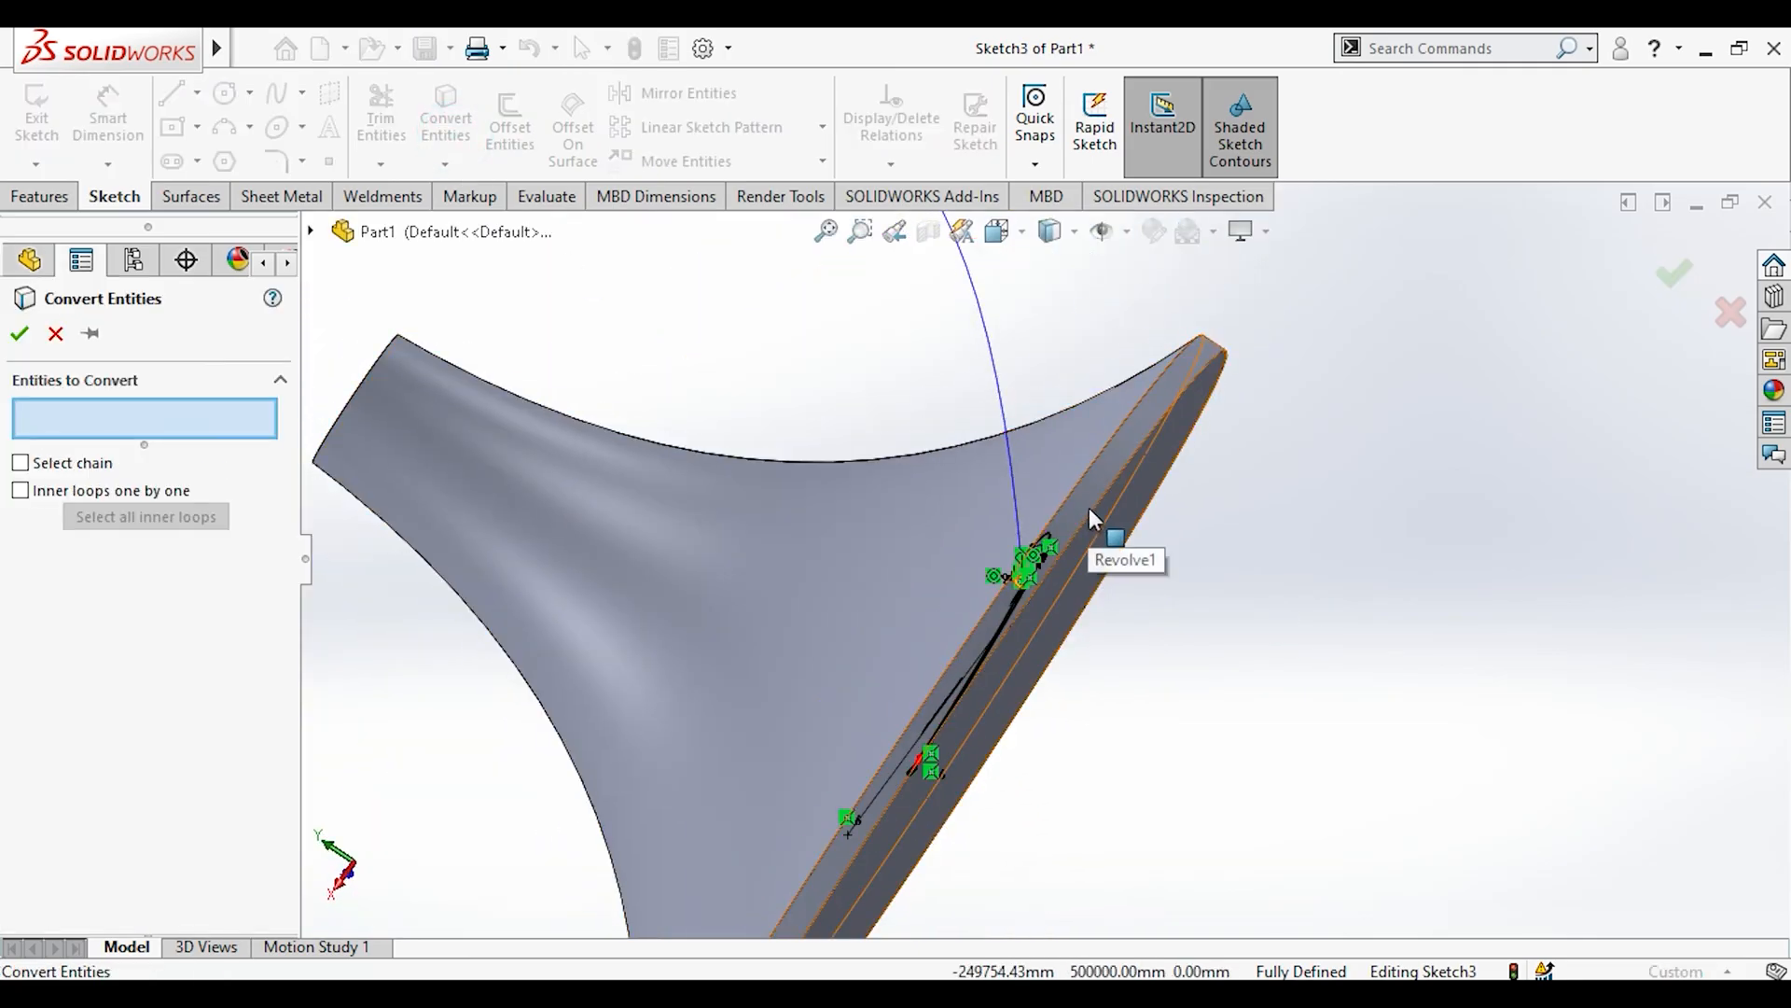
pyautogui.click(1090, 507)
pyautogui.click(21, 333)
# Trim the converted rim outside the blade profile so that only its closing end segment remains.
pyautogui.moveTo(724, 399); pyautogui.dragTo(670, 345, button='middle')
pyautogui.click(381, 120)
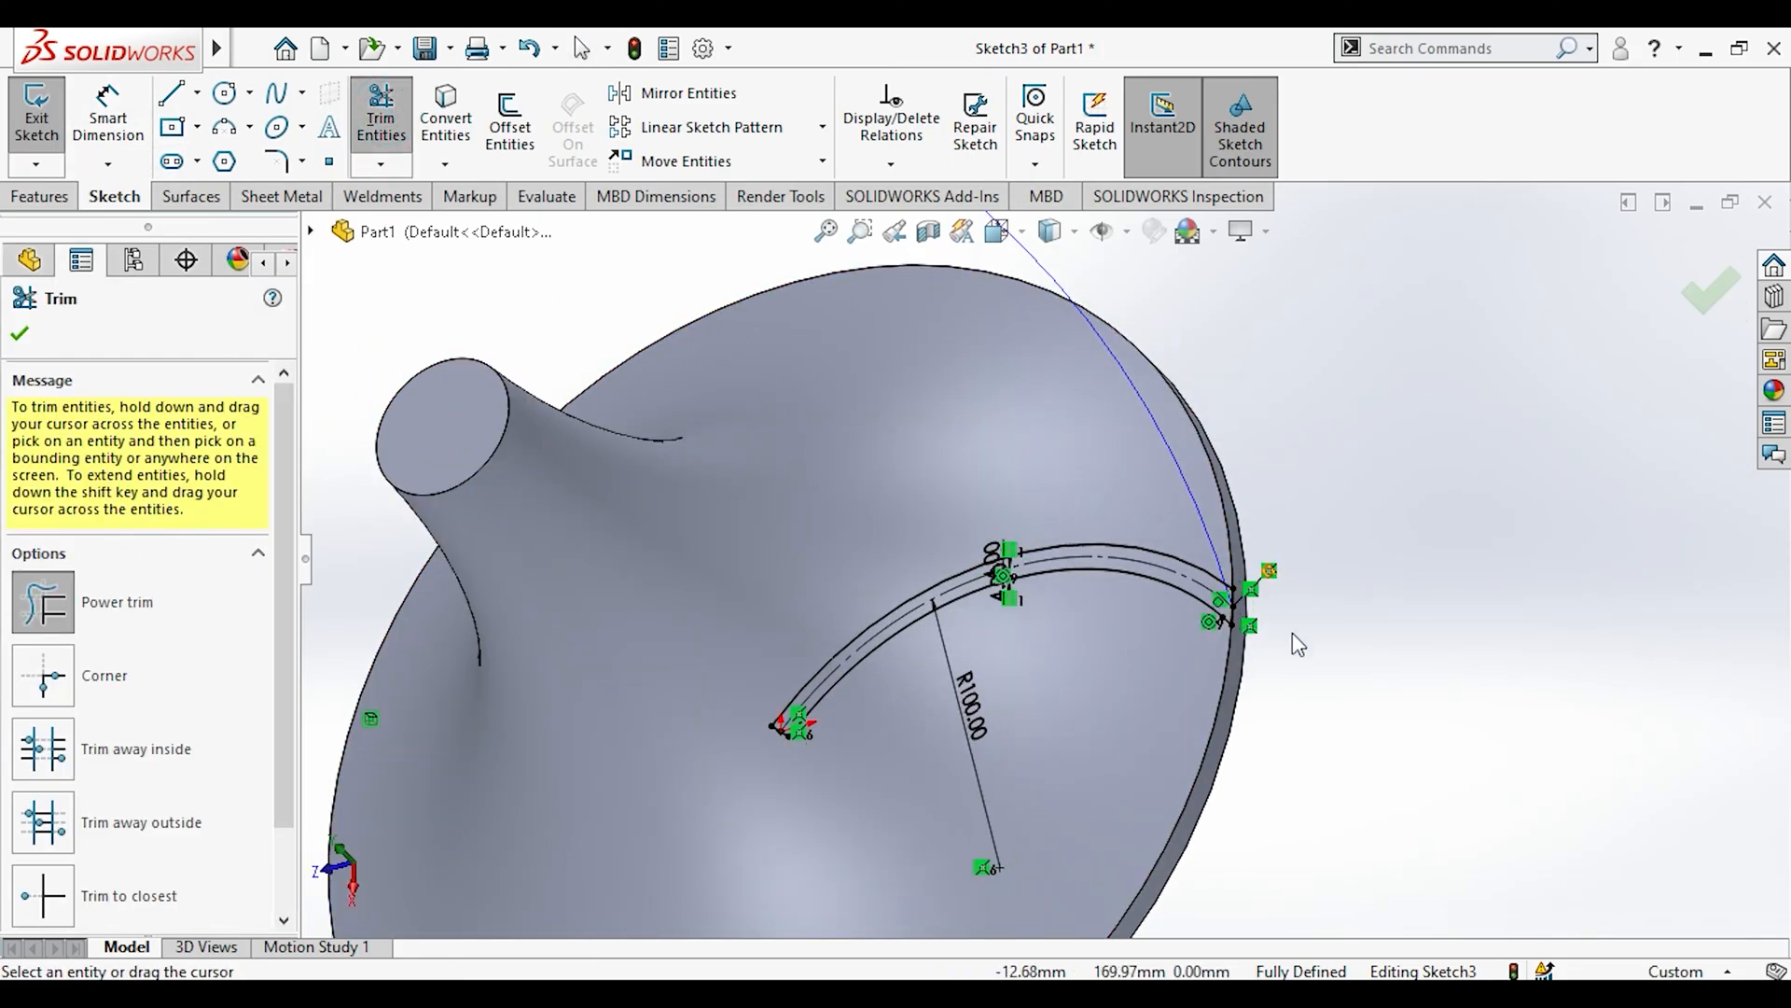
pyautogui.scroll(-1, 1349, 655)
pyautogui.click(1706, 292)
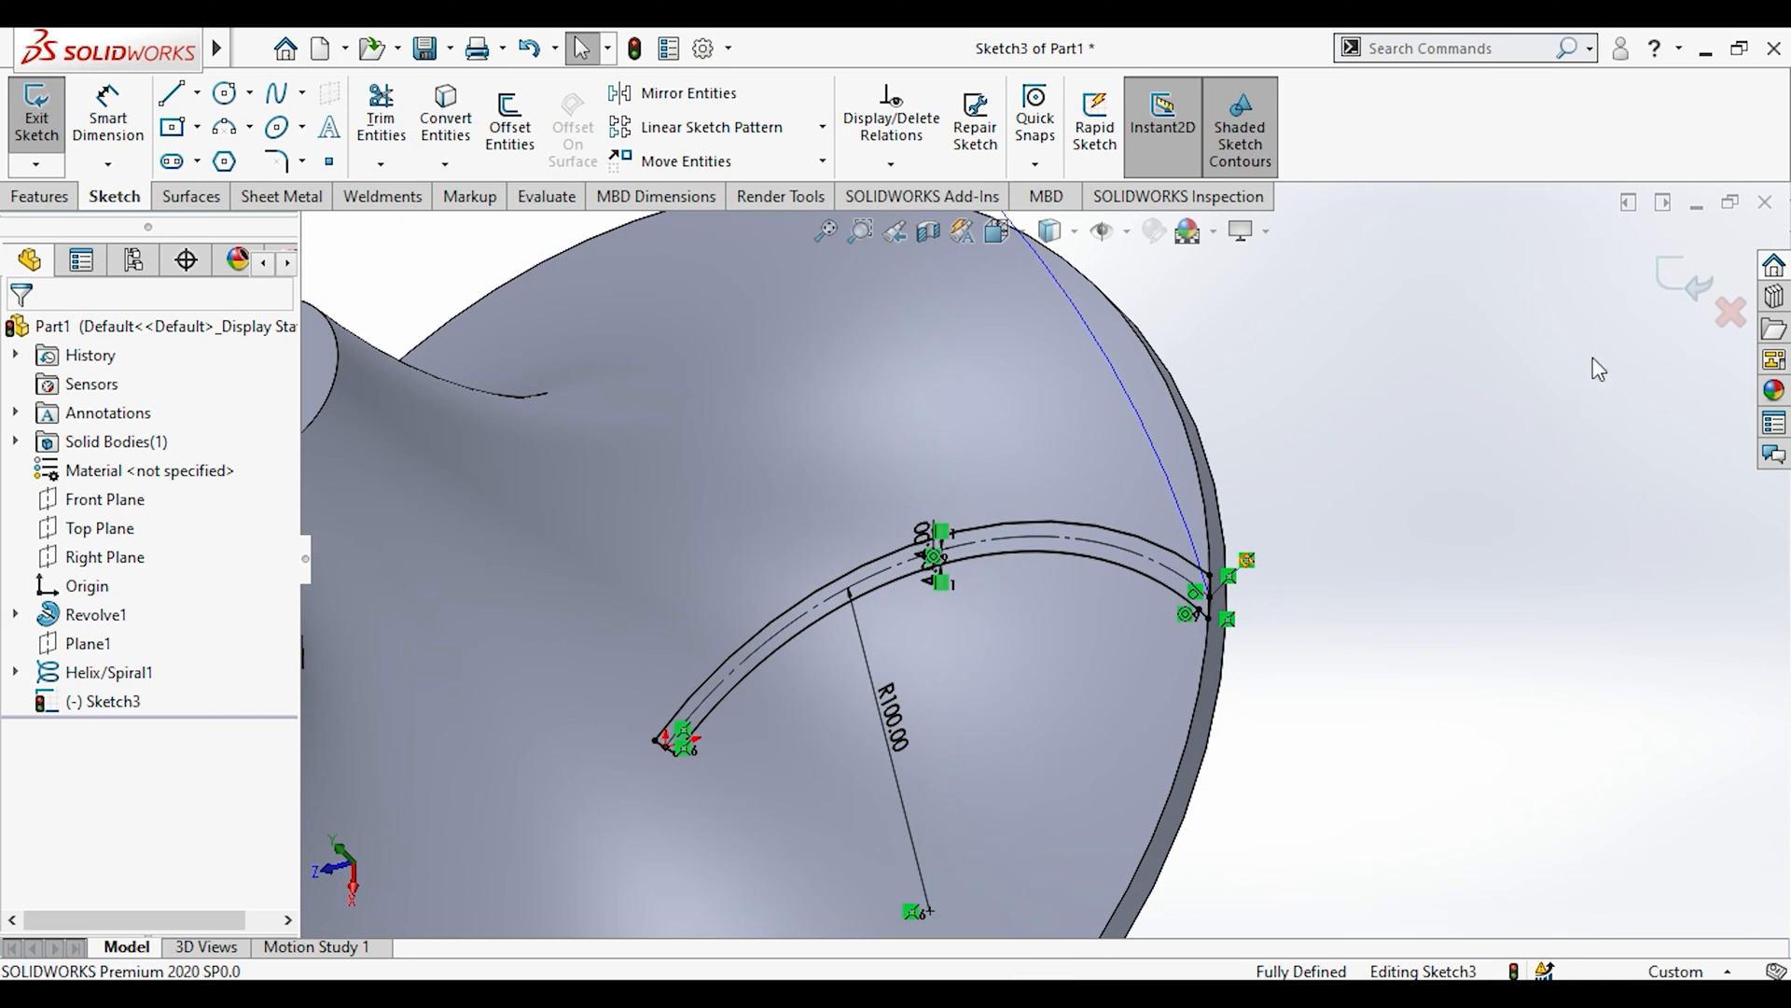
# Sweep the Sketch3 blade profile along Helix/Spiral1 as a solid boss.
pyautogui.scroll(2, 1592, 356)
pyautogui.click(42, 197)
pyautogui.click(234, 94)
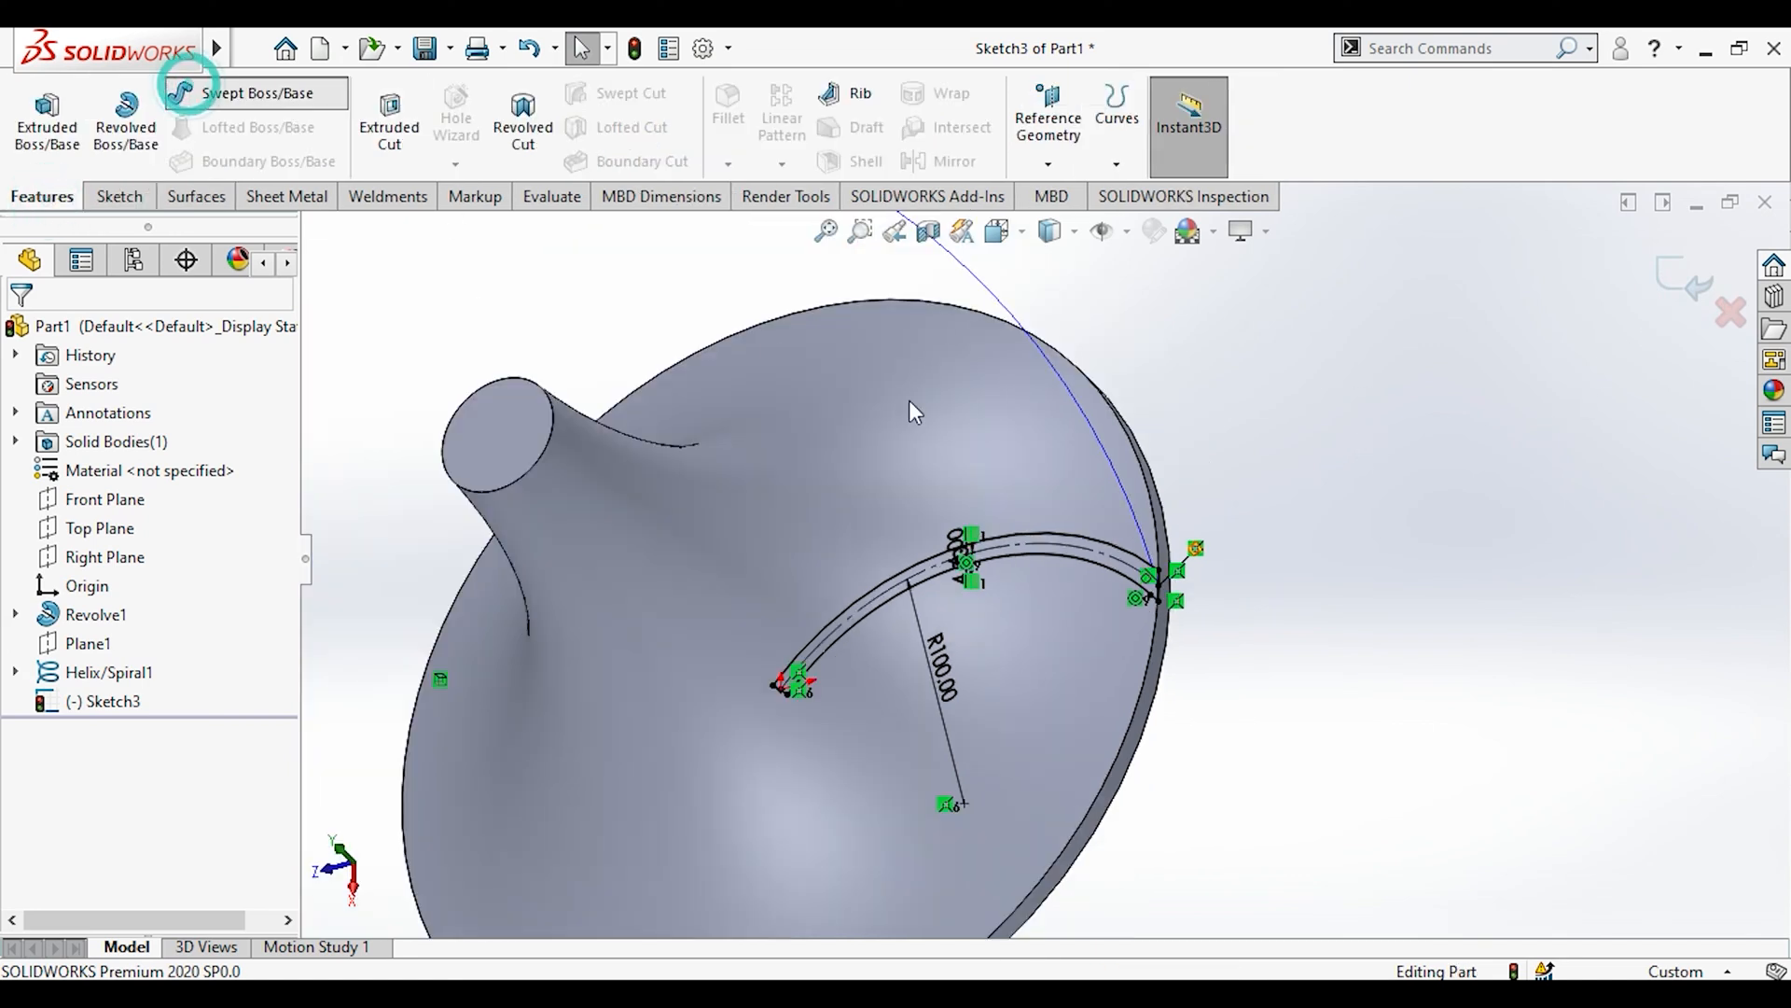
pyautogui.click(1130, 577)
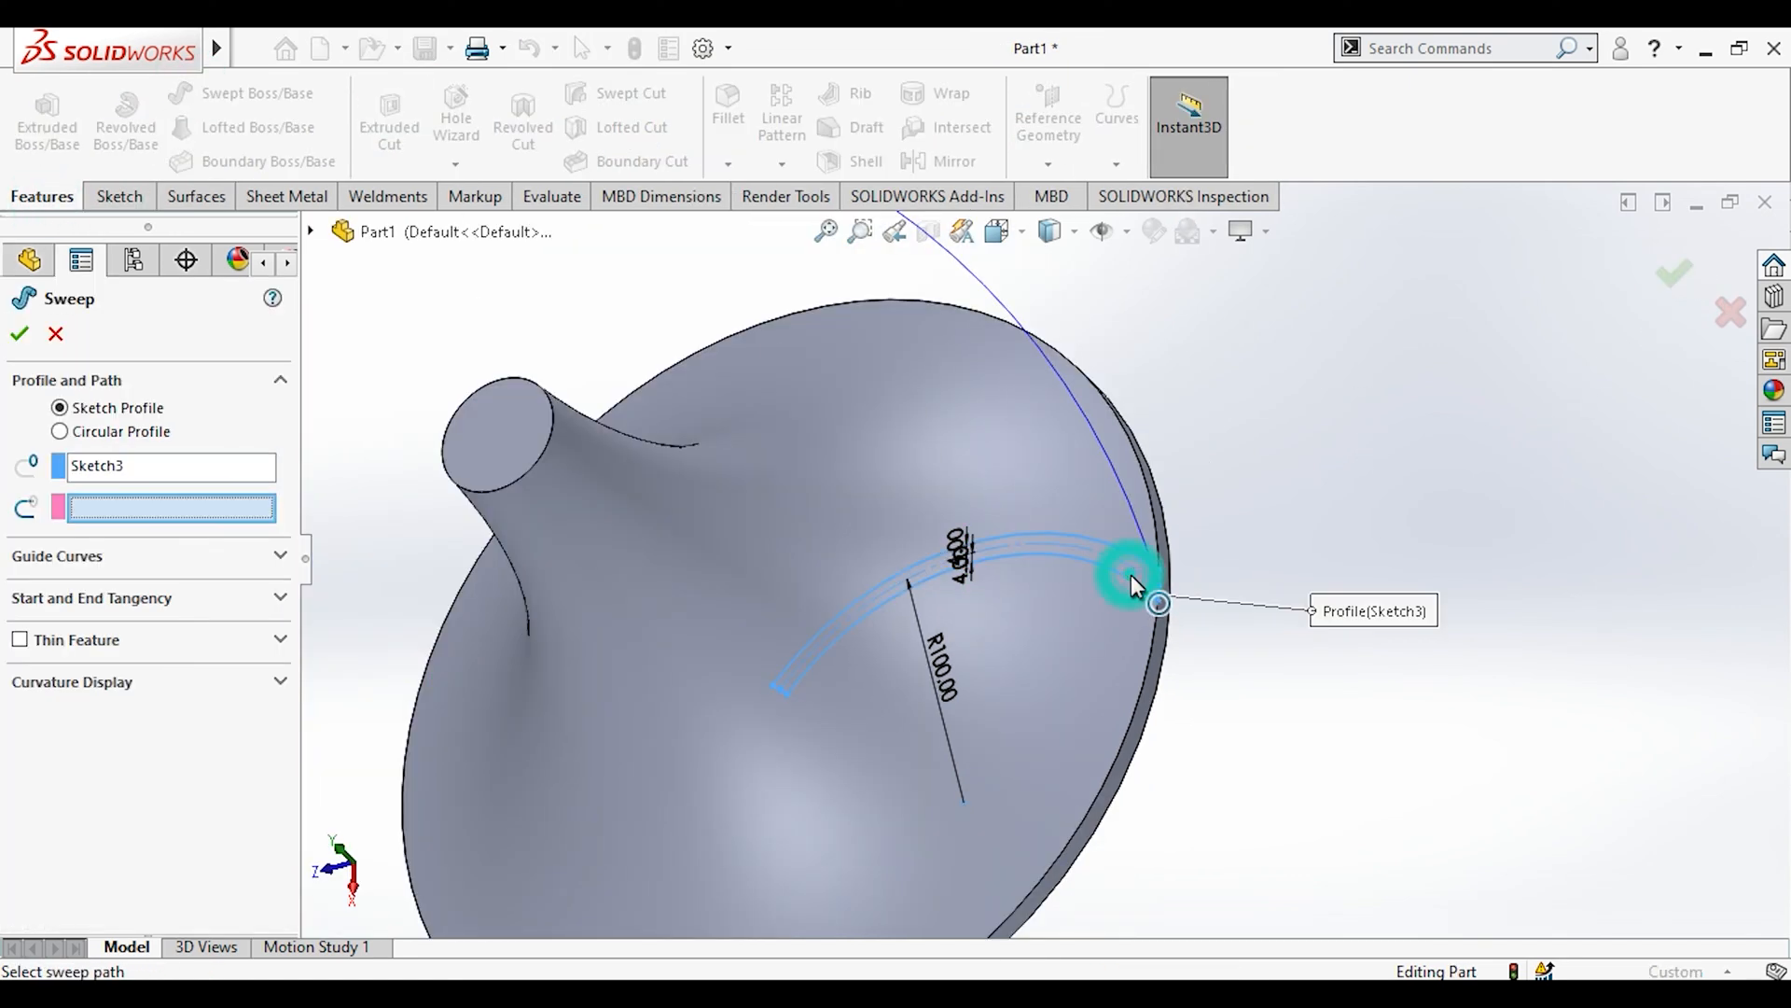
pyautogui.click(1087, 426)
pyautogui.moveTo(1069, 466); pyautogui.dragTo(1080, 502, button='middle')
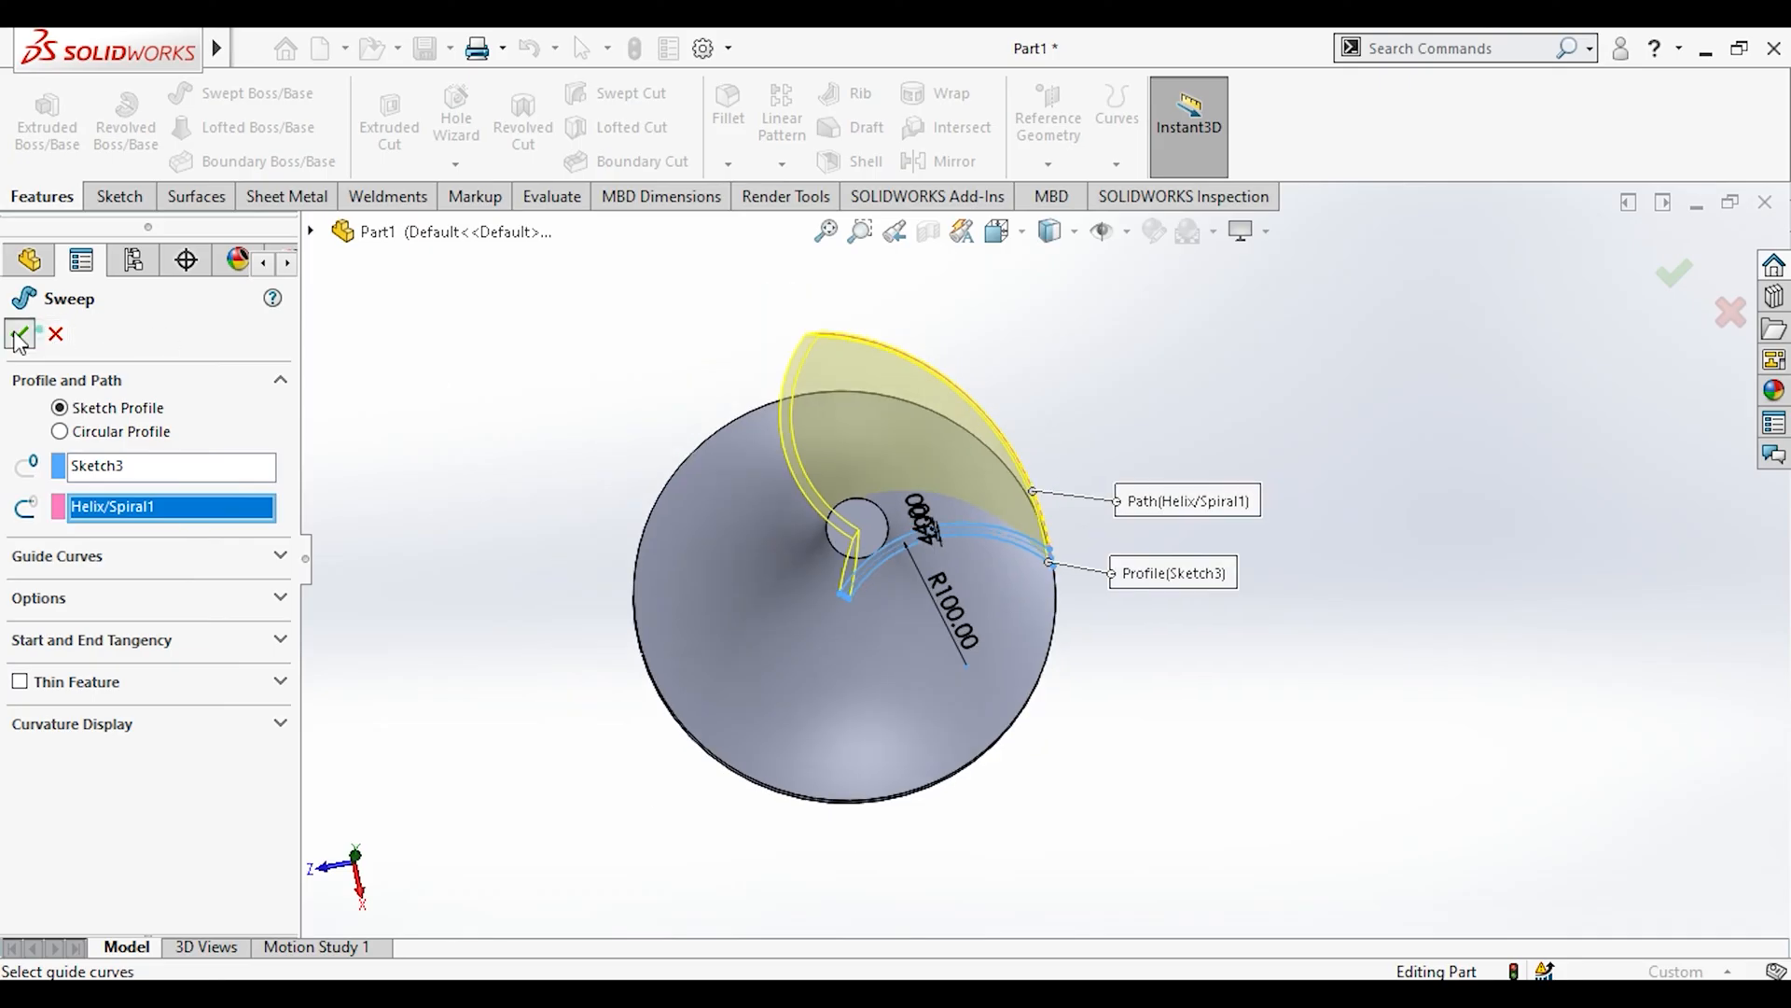
pyautogui.click(19, 334)
# Circular-pattern the swept blade about the disc's edge with 8 equally spaced instances over 360 degrees.
pyautogui.moveTo(532, 404); pyautogui.dragTo(505, 513, button='middle')
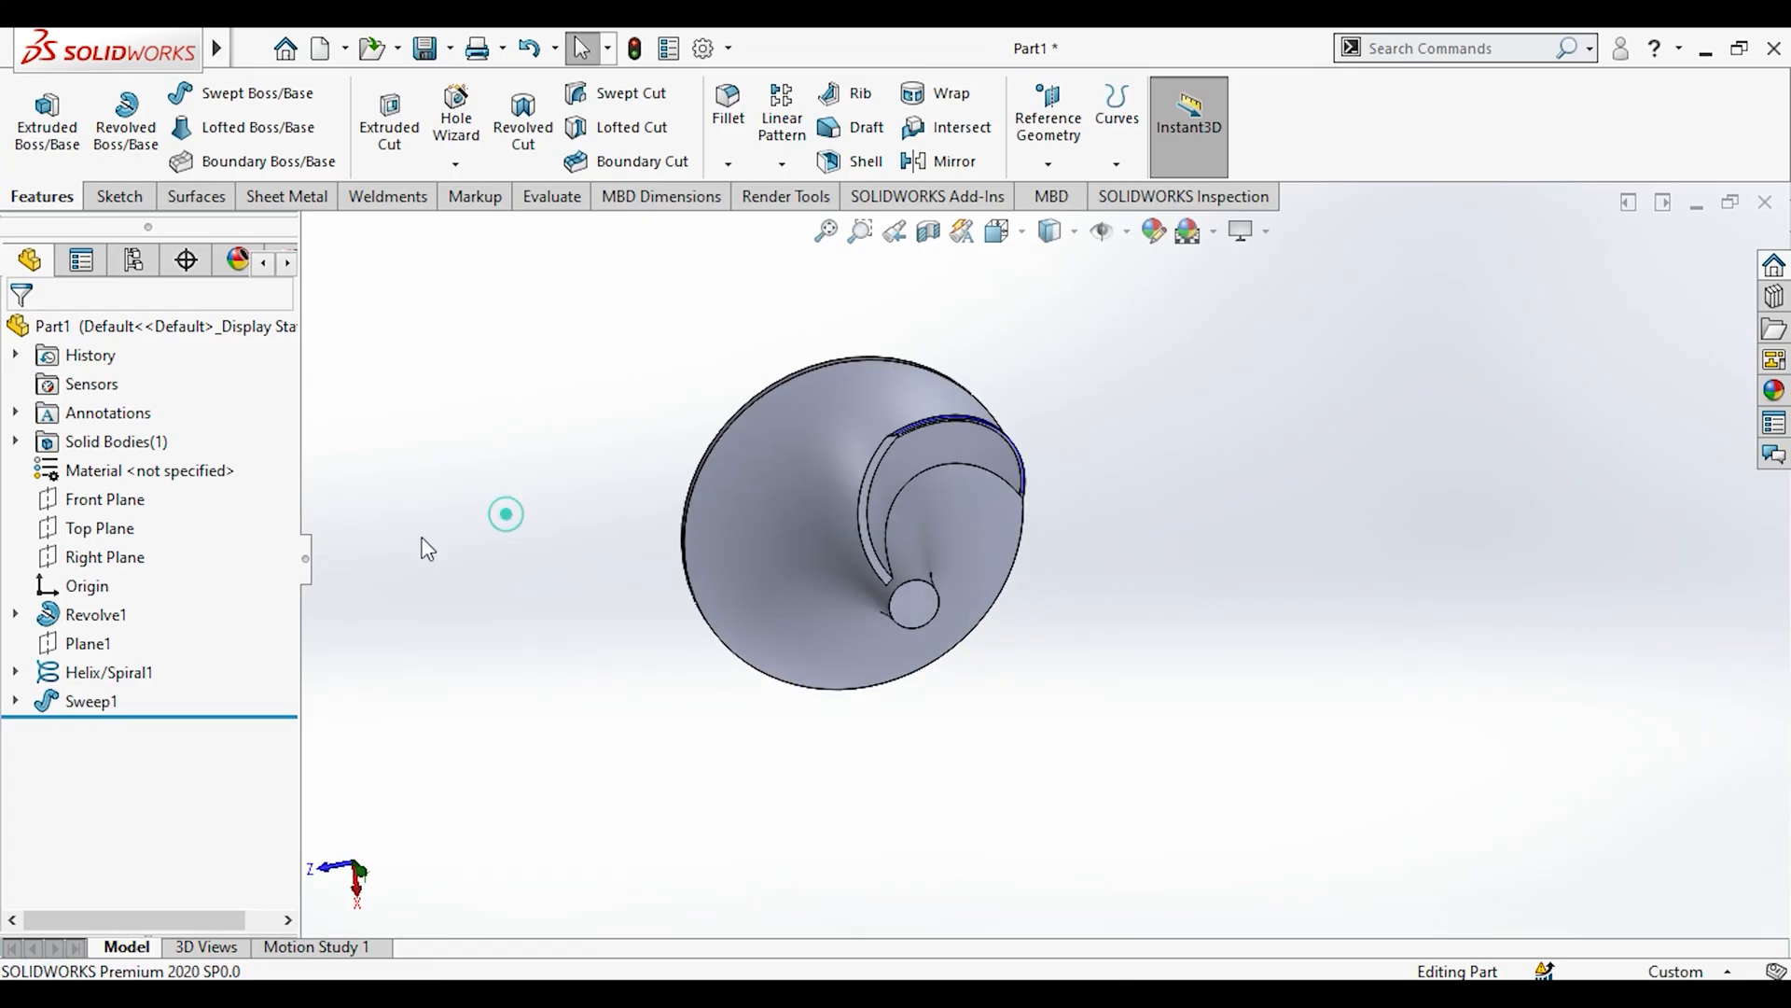
pyautogui.click(115, 701)
pyautogui.click(782, 165)
pyautogui.click(840, 229)
pyautogui.moveTo(688, 400); pyautogui.dragTo(669, 285, button='middle')
pyautogui.click(805, 411)
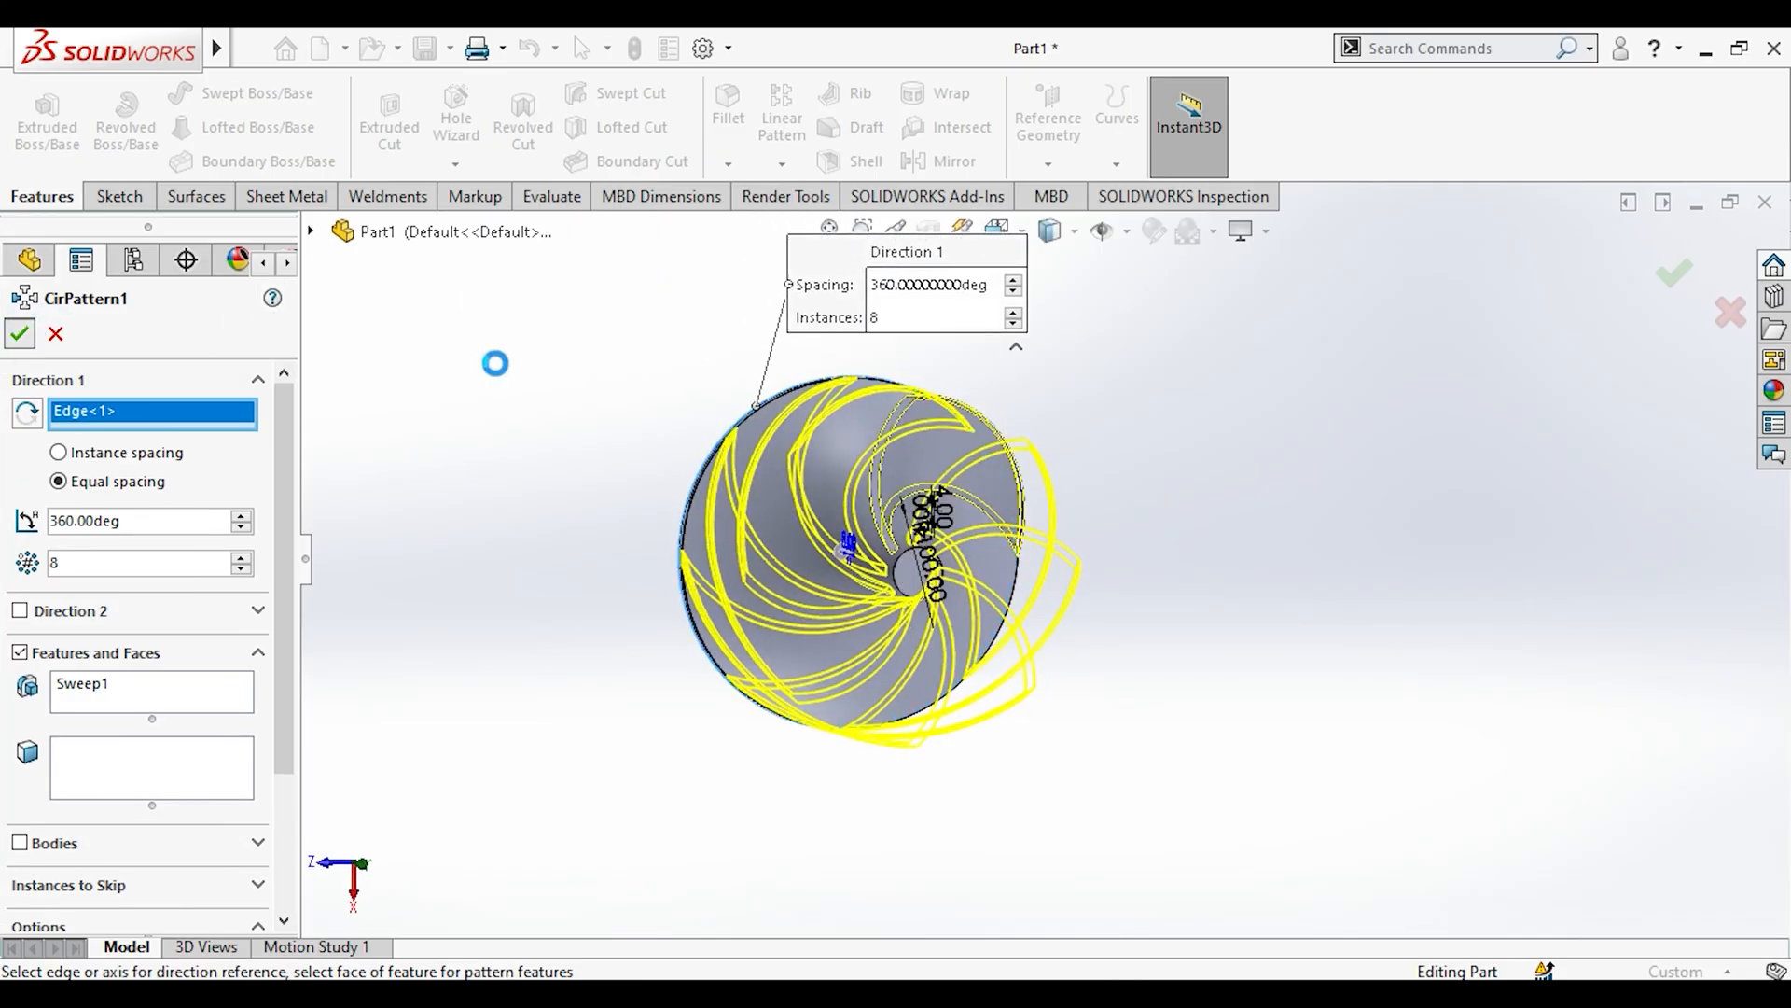
pyautogui.moveTo(593, 432); pyautogui.dragTo(495, 586, button='middle')
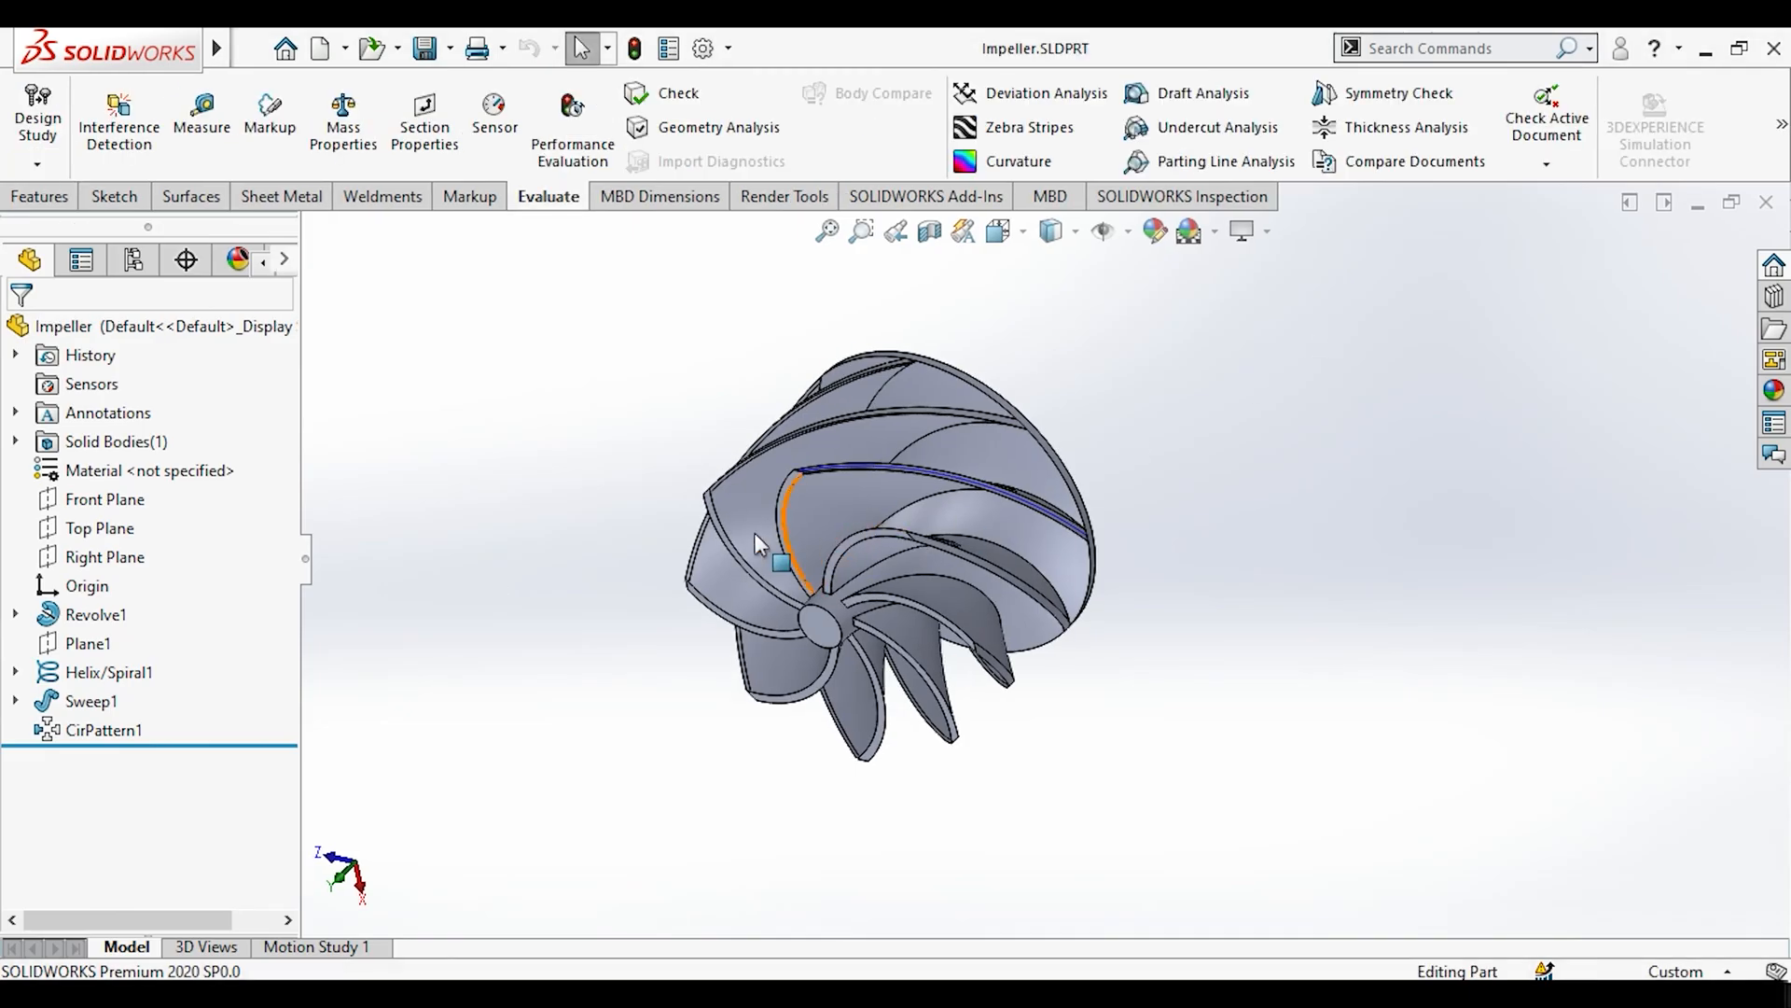
# Hide the helix curve on the patterned impeller.
pyautogui.moveTo(754, 534); pyautogui.dragTo(1088, 476, button='middle')
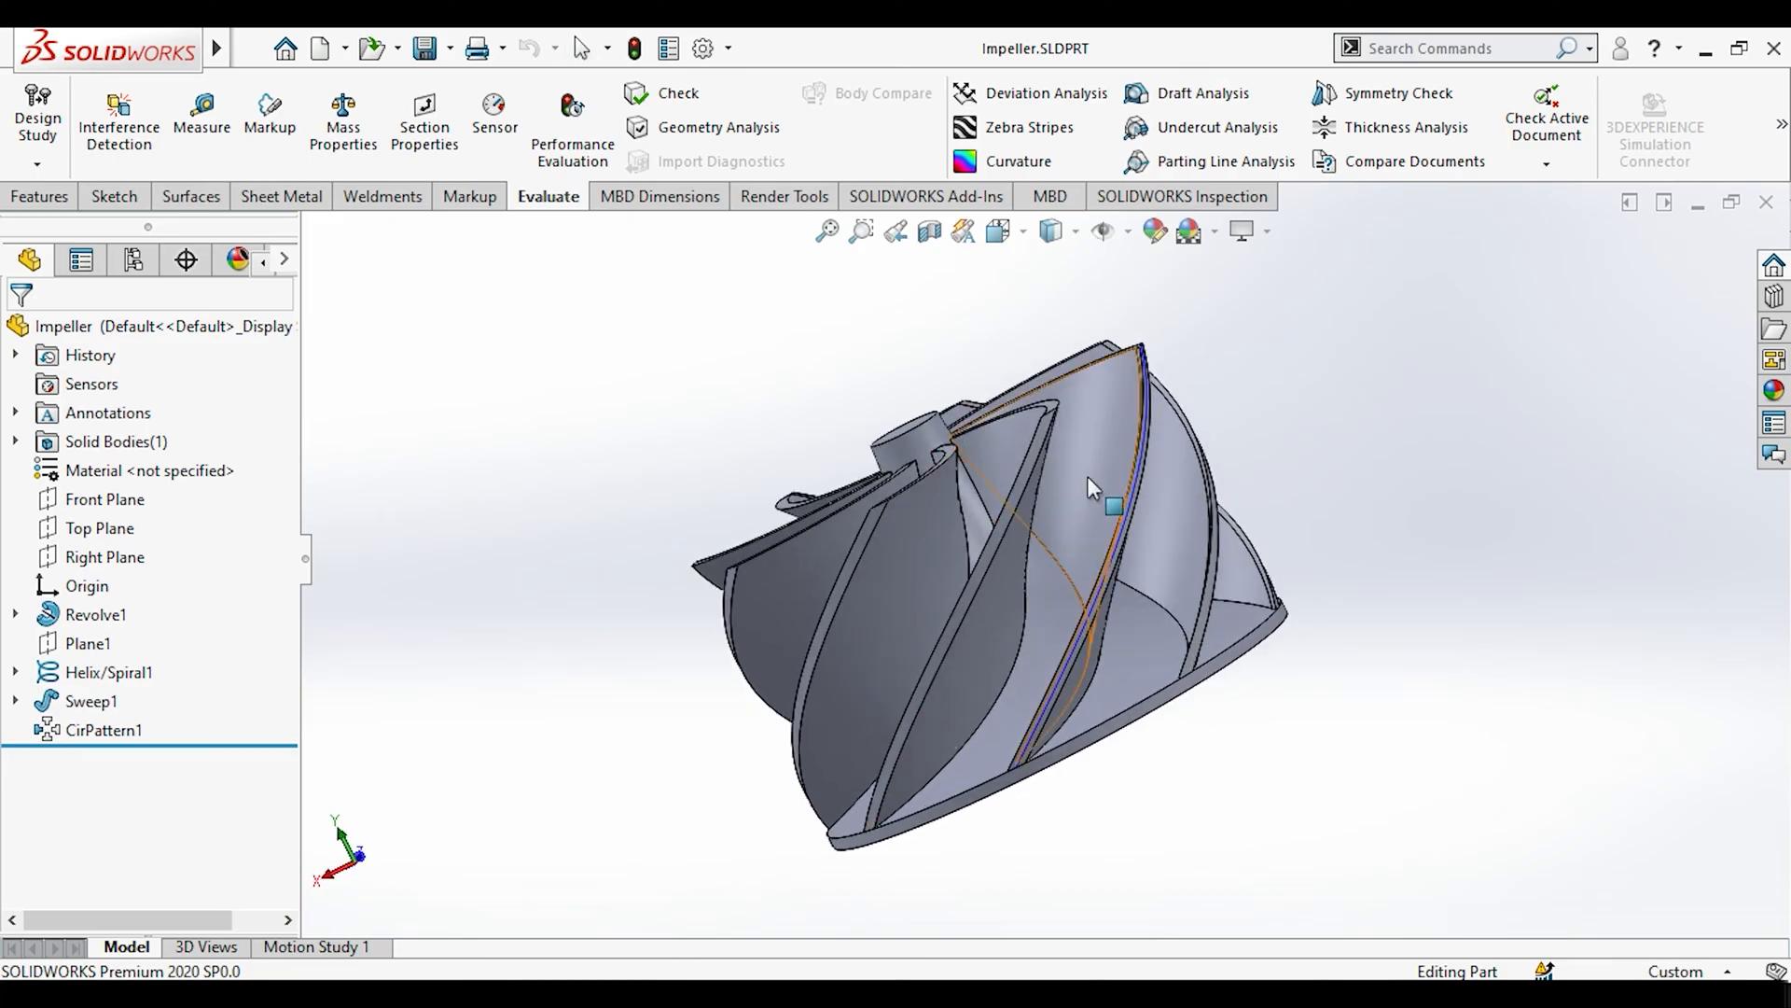
pyautogui.click(1128, 501)
pyautogui.click(1243, 423)
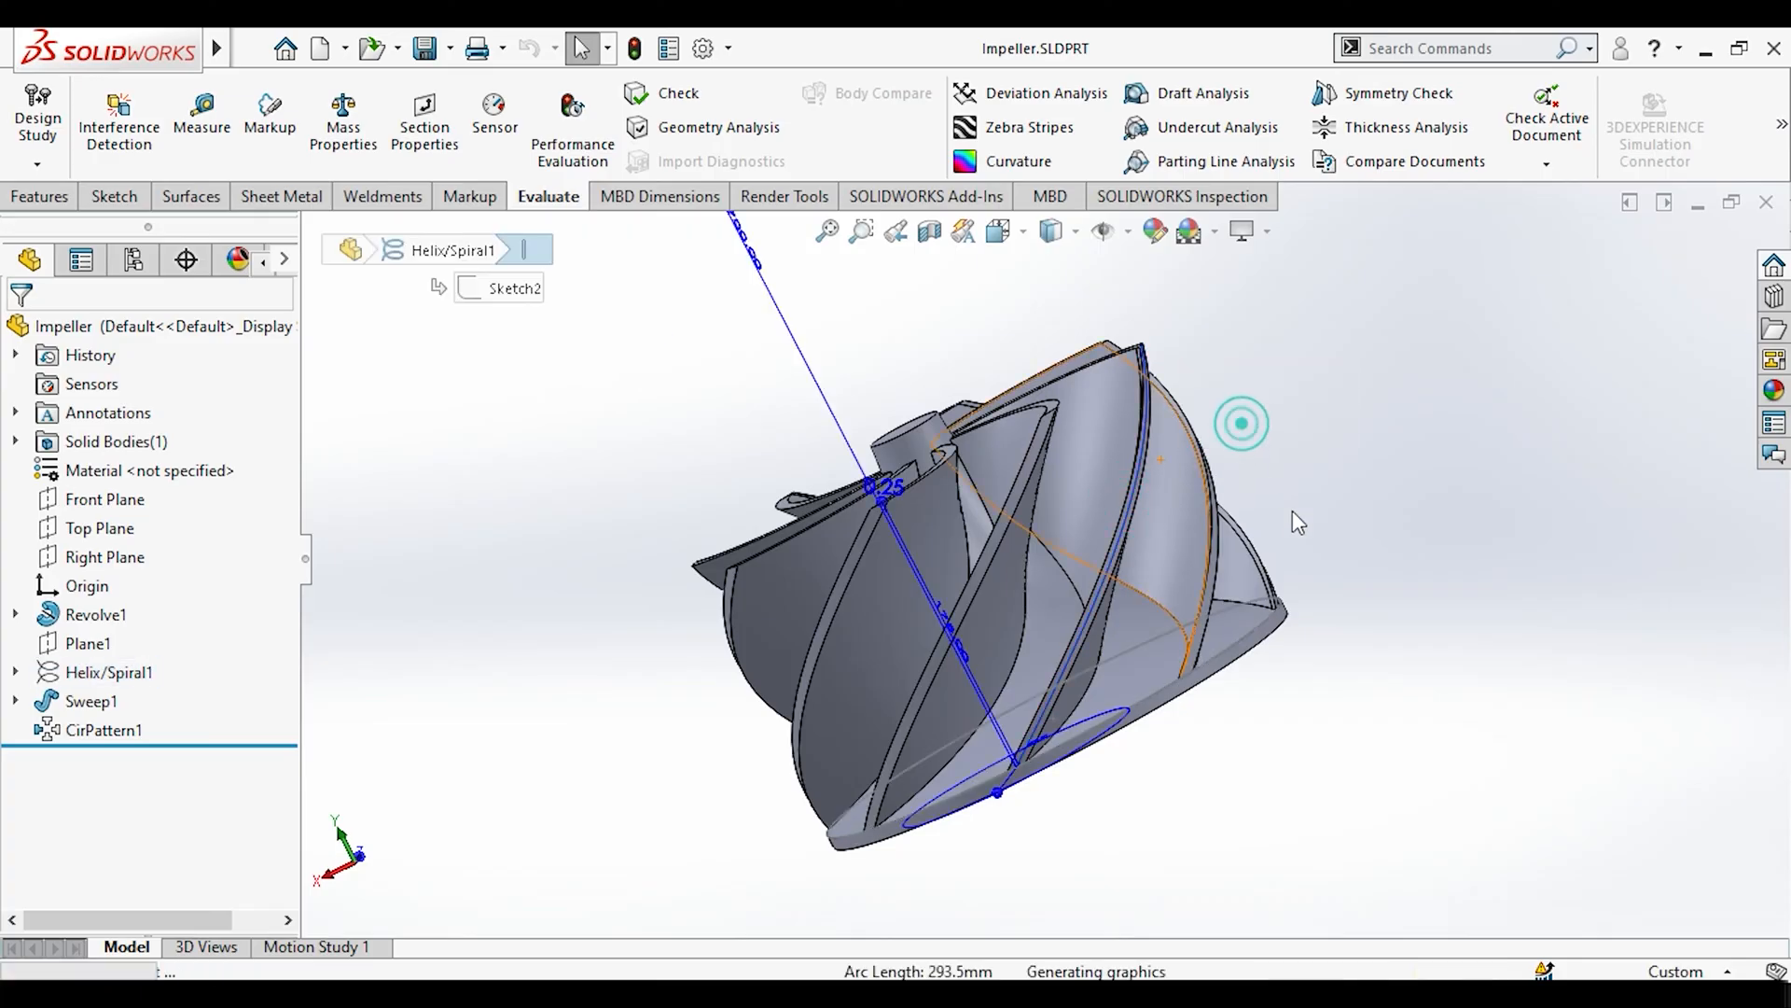
# Orient the impeller to the Back view and start a sketch on the Front Plane.
pyautogui.moveTo(1407, 528); pyautogui.dragTo(1011, 658, button='middle')
pyautogui.press('space')
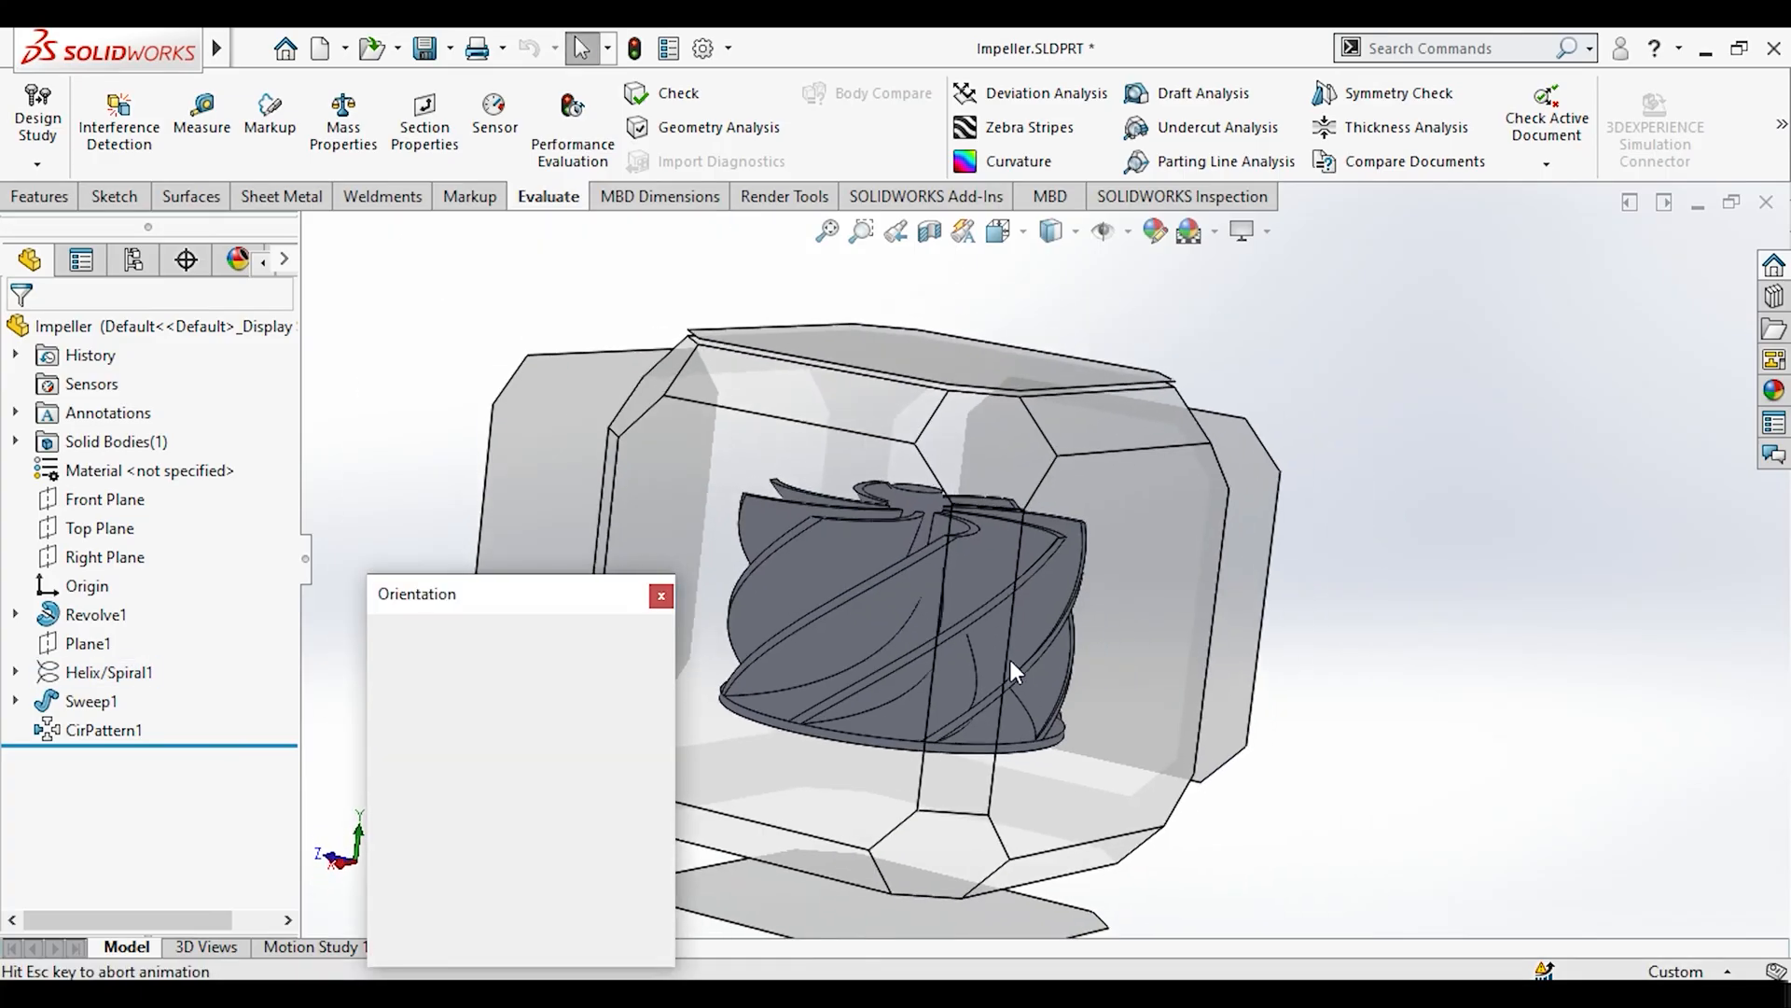
pyautogui.click(971, 680)
pyautogui.click(102, 504)
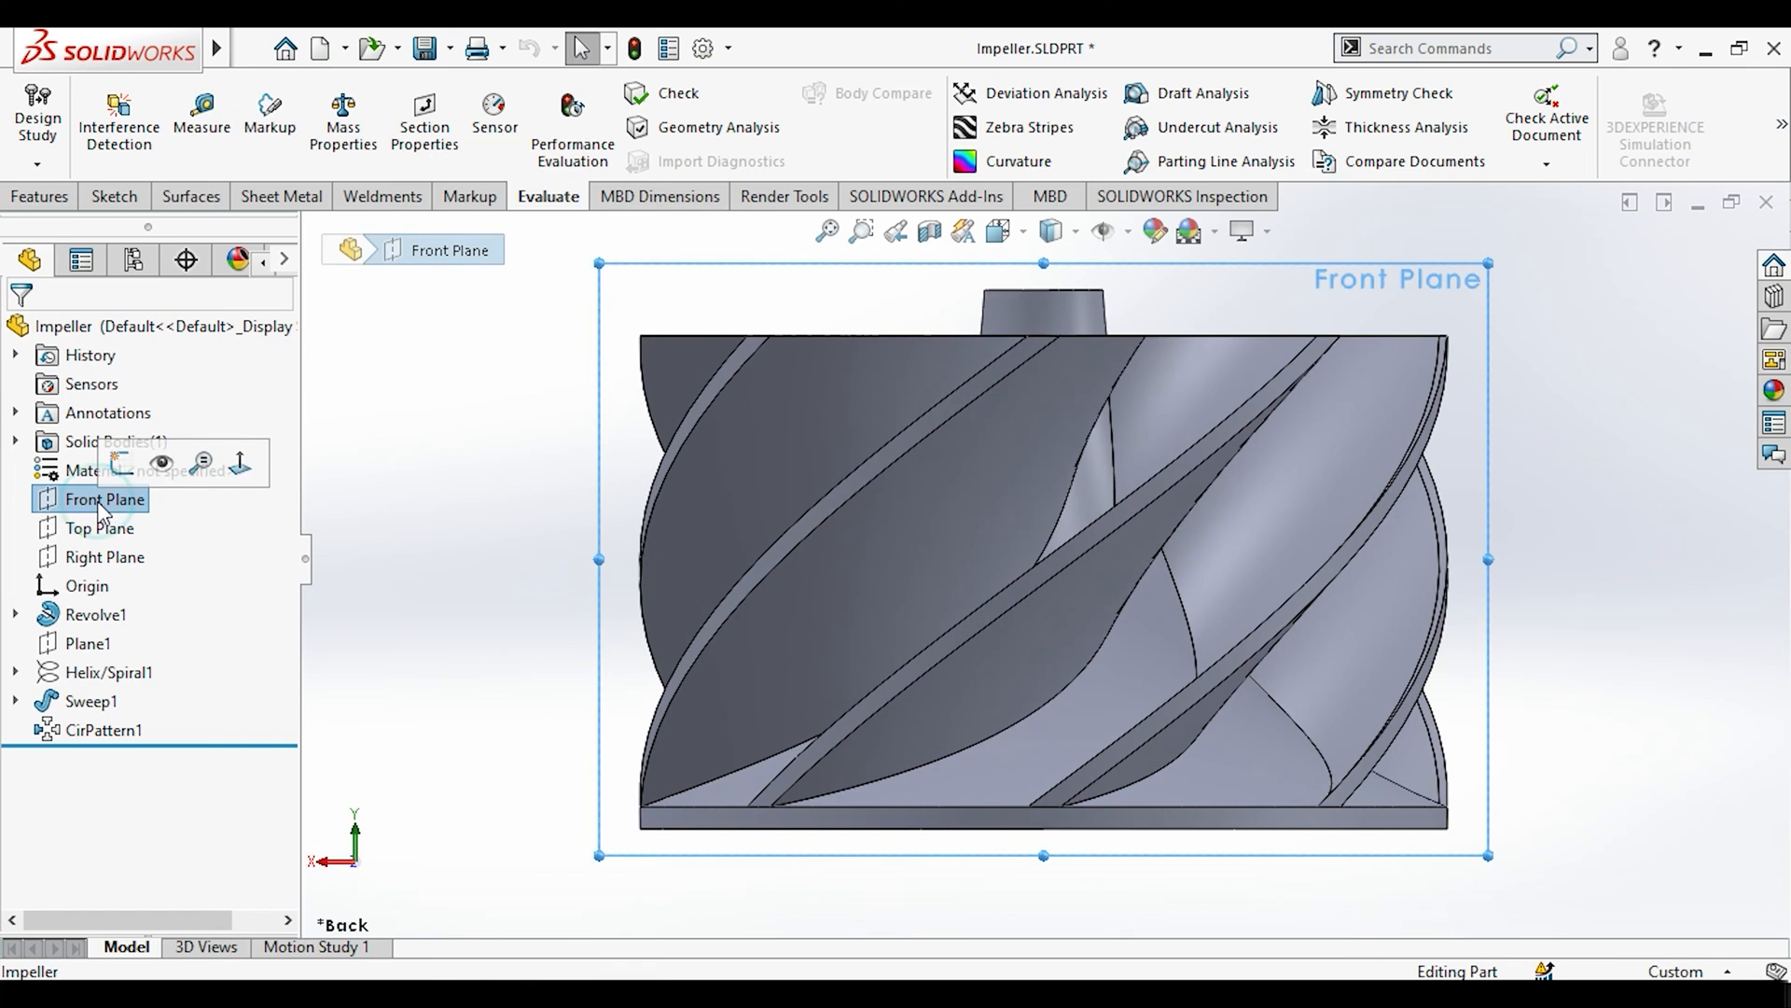
pyautogui.click(119, 463)
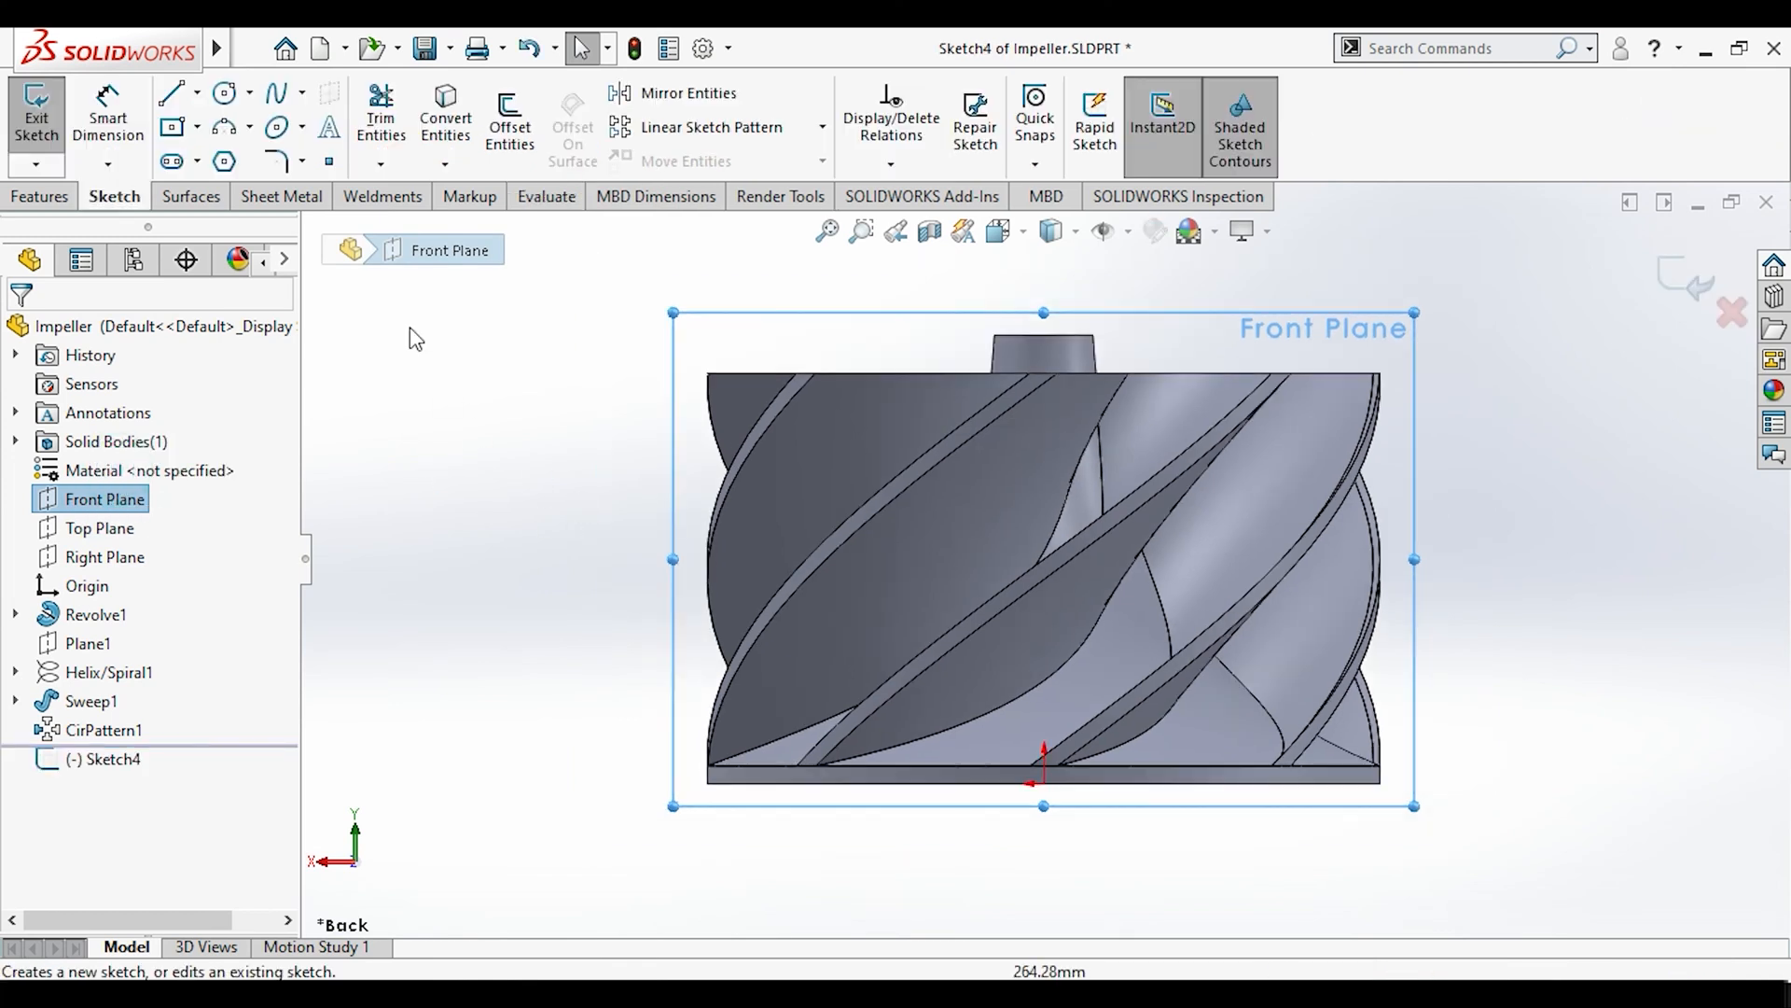
# Sketch a vertical centerline from the origin up to the hub's top edge.
pyautogui.click(198, 93)
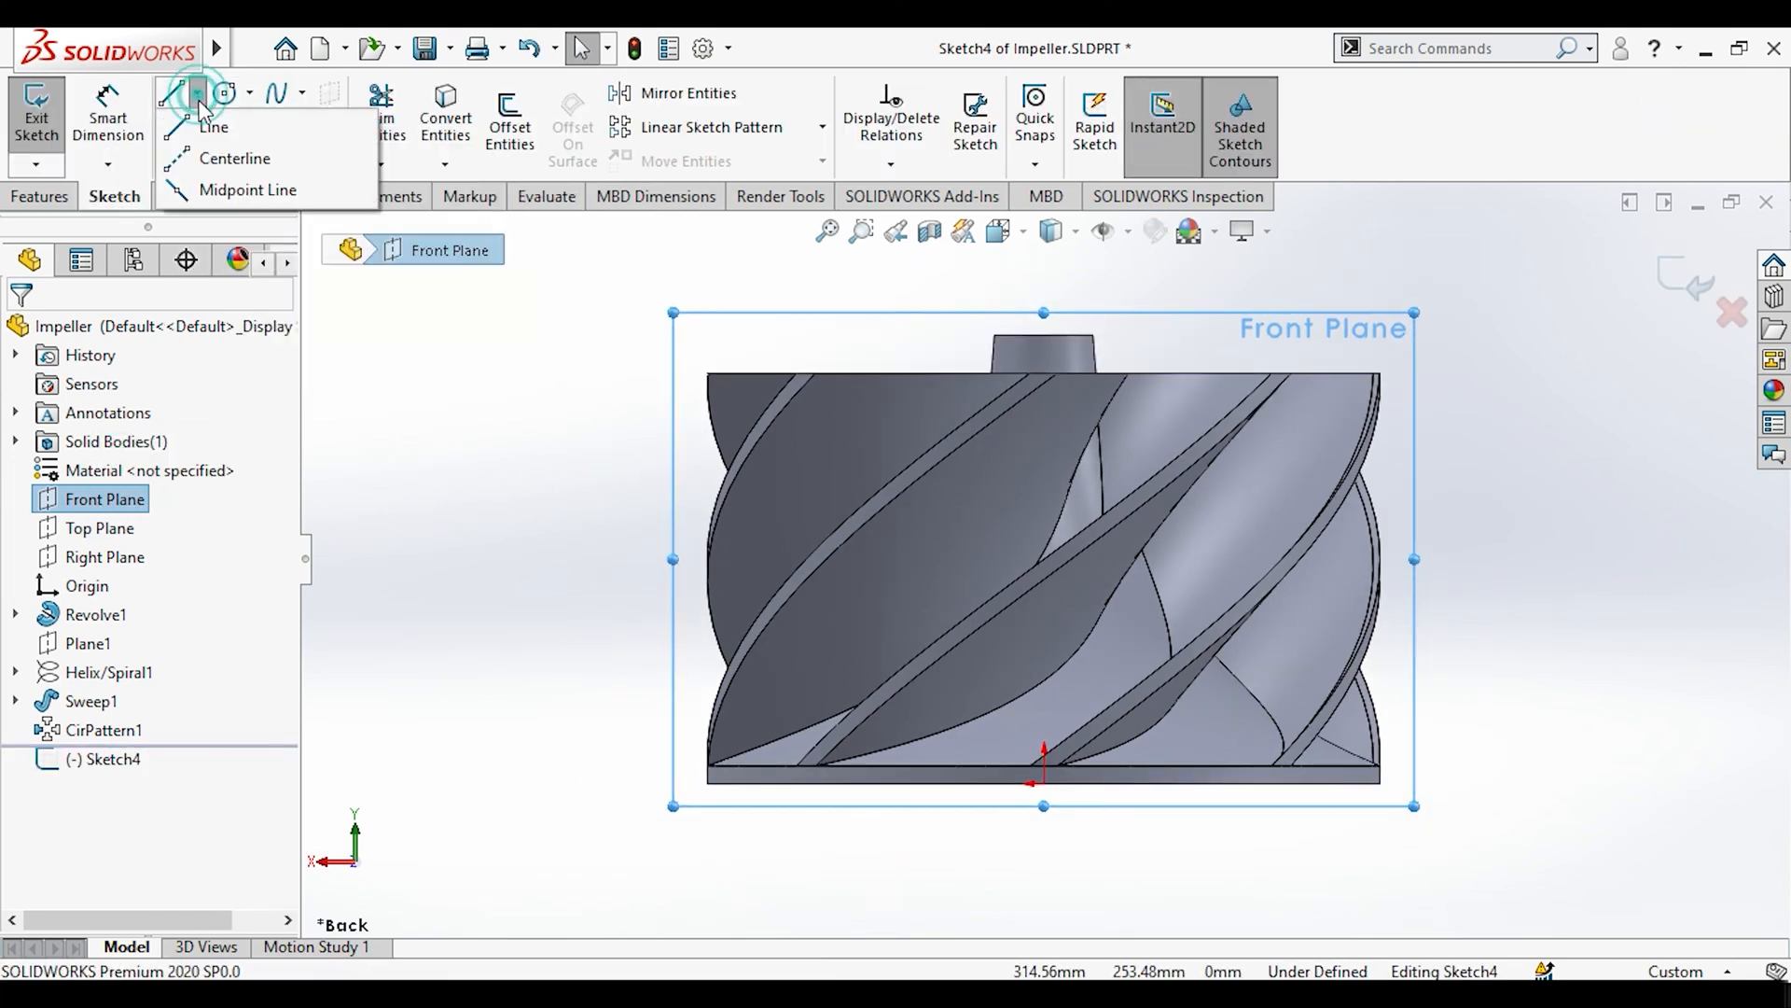
pyautogui.click(220, 151)
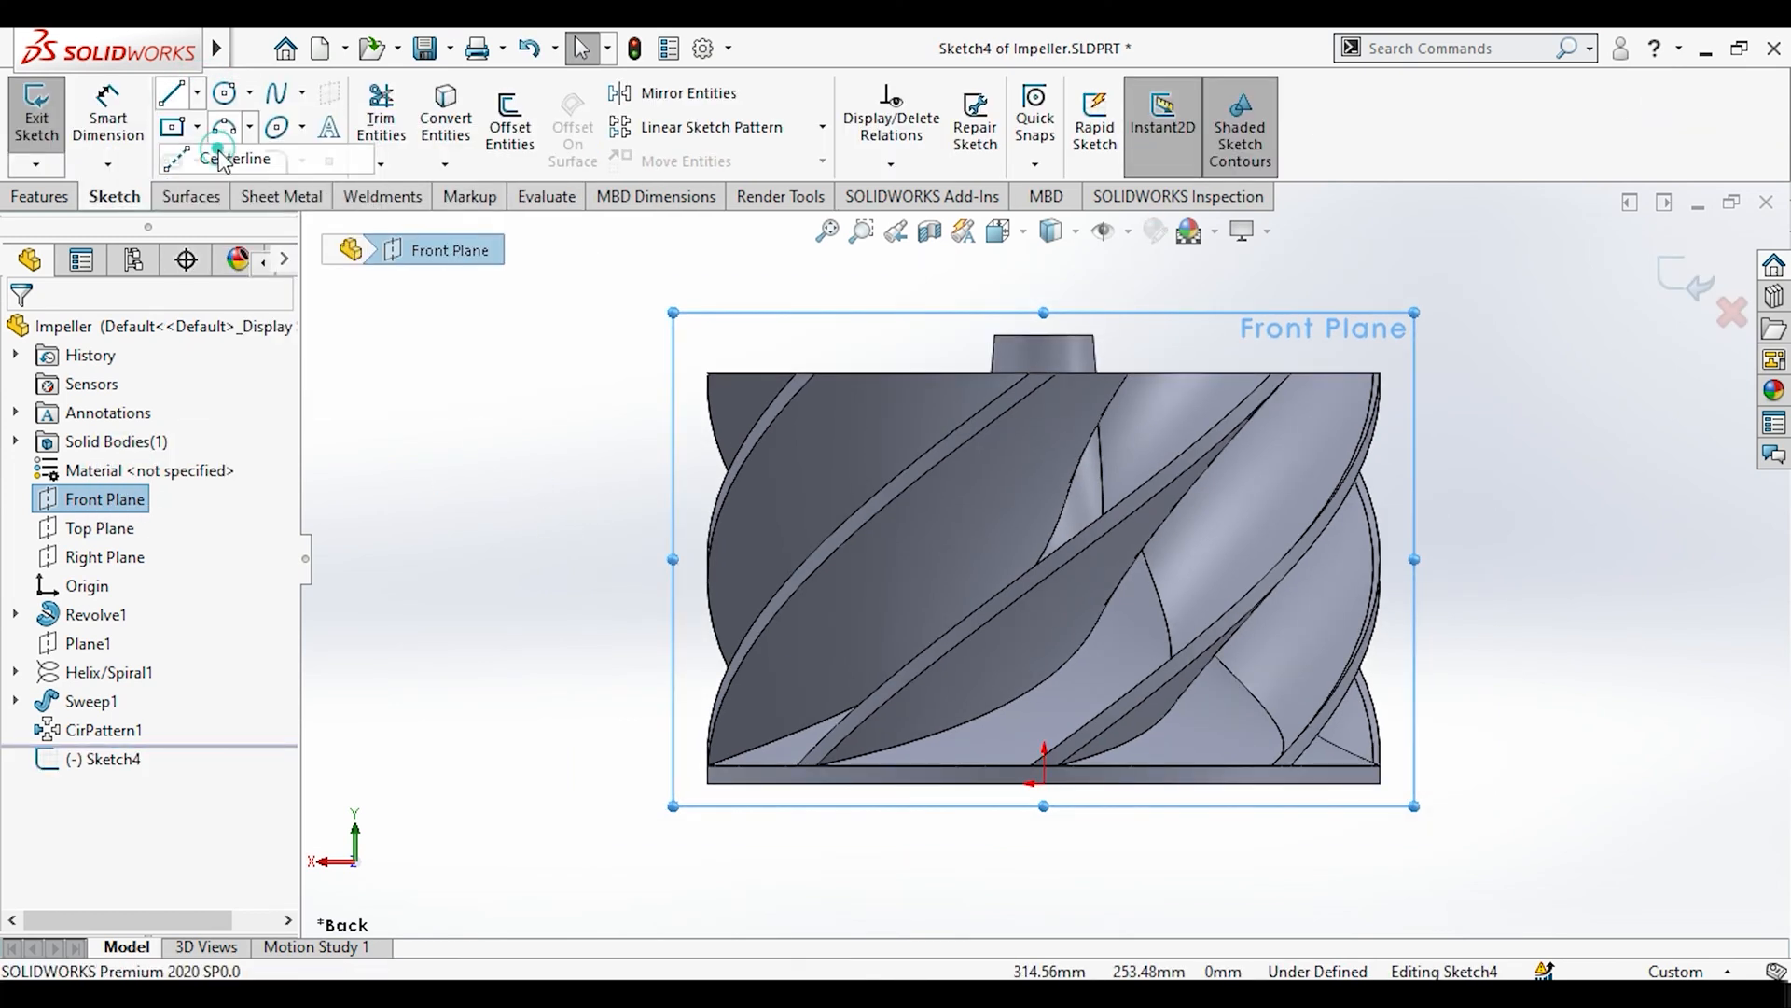
pyautogui.click(1045, 784)
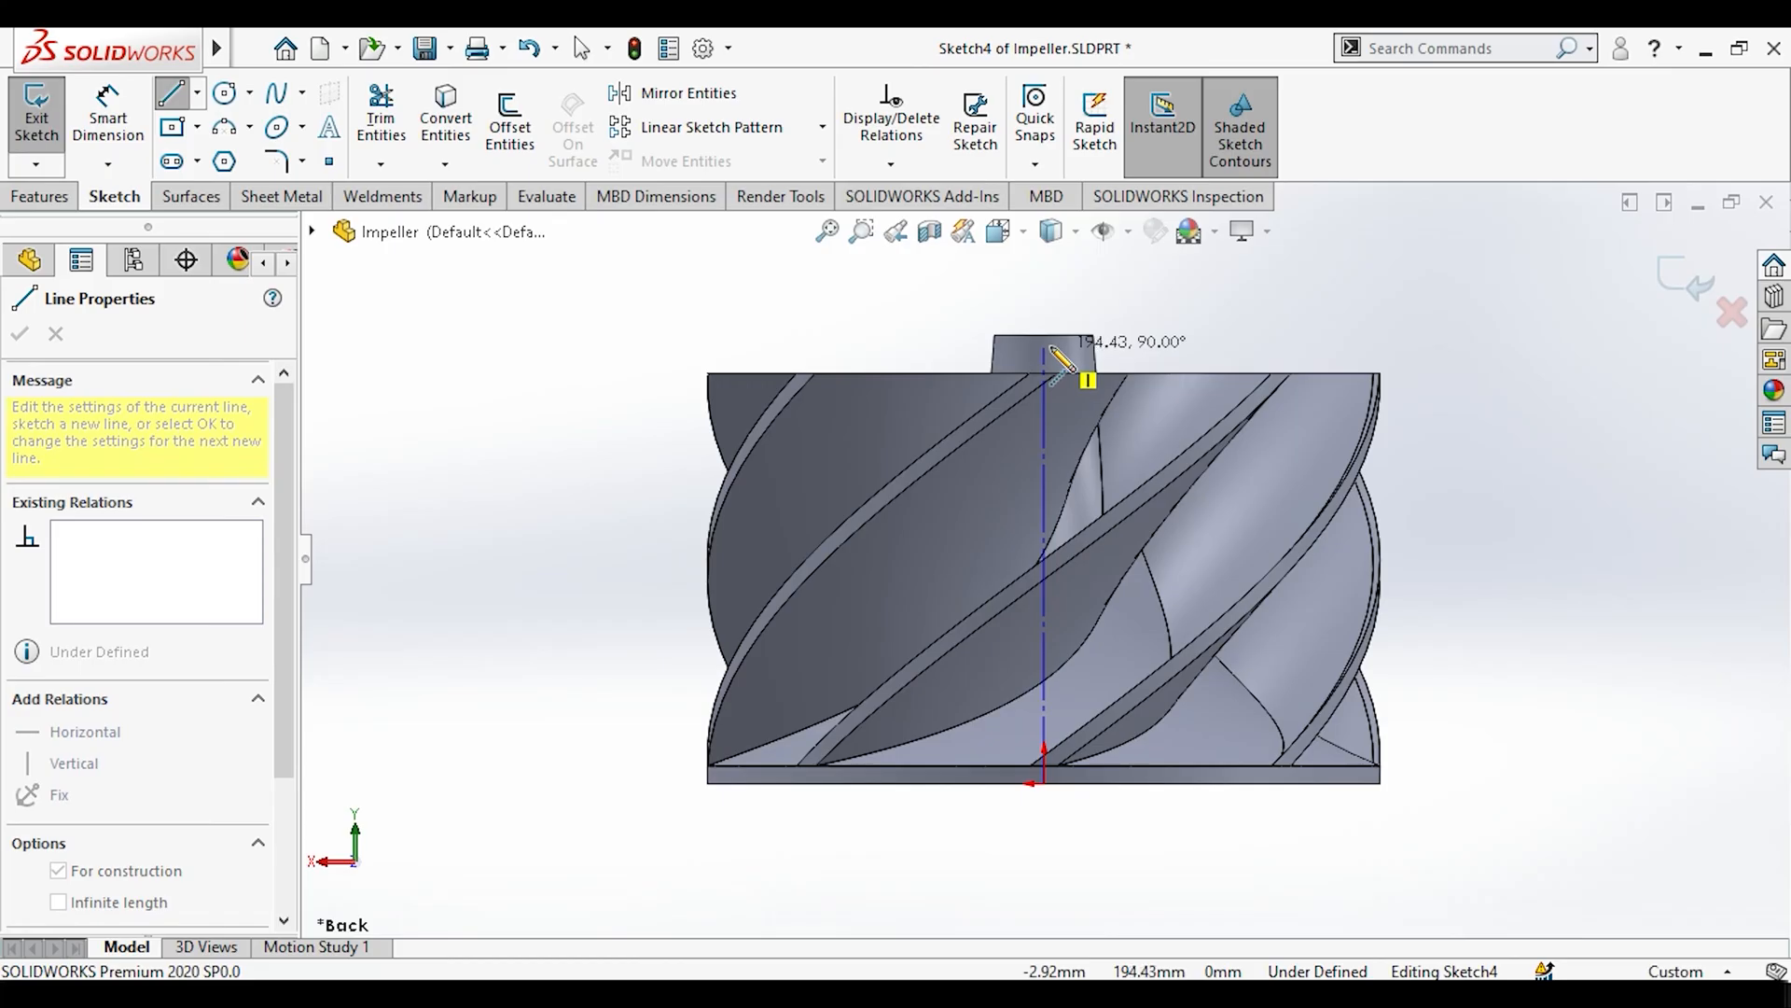
pyautogui.click(1043, 334)
pyautogui.press('Escape')
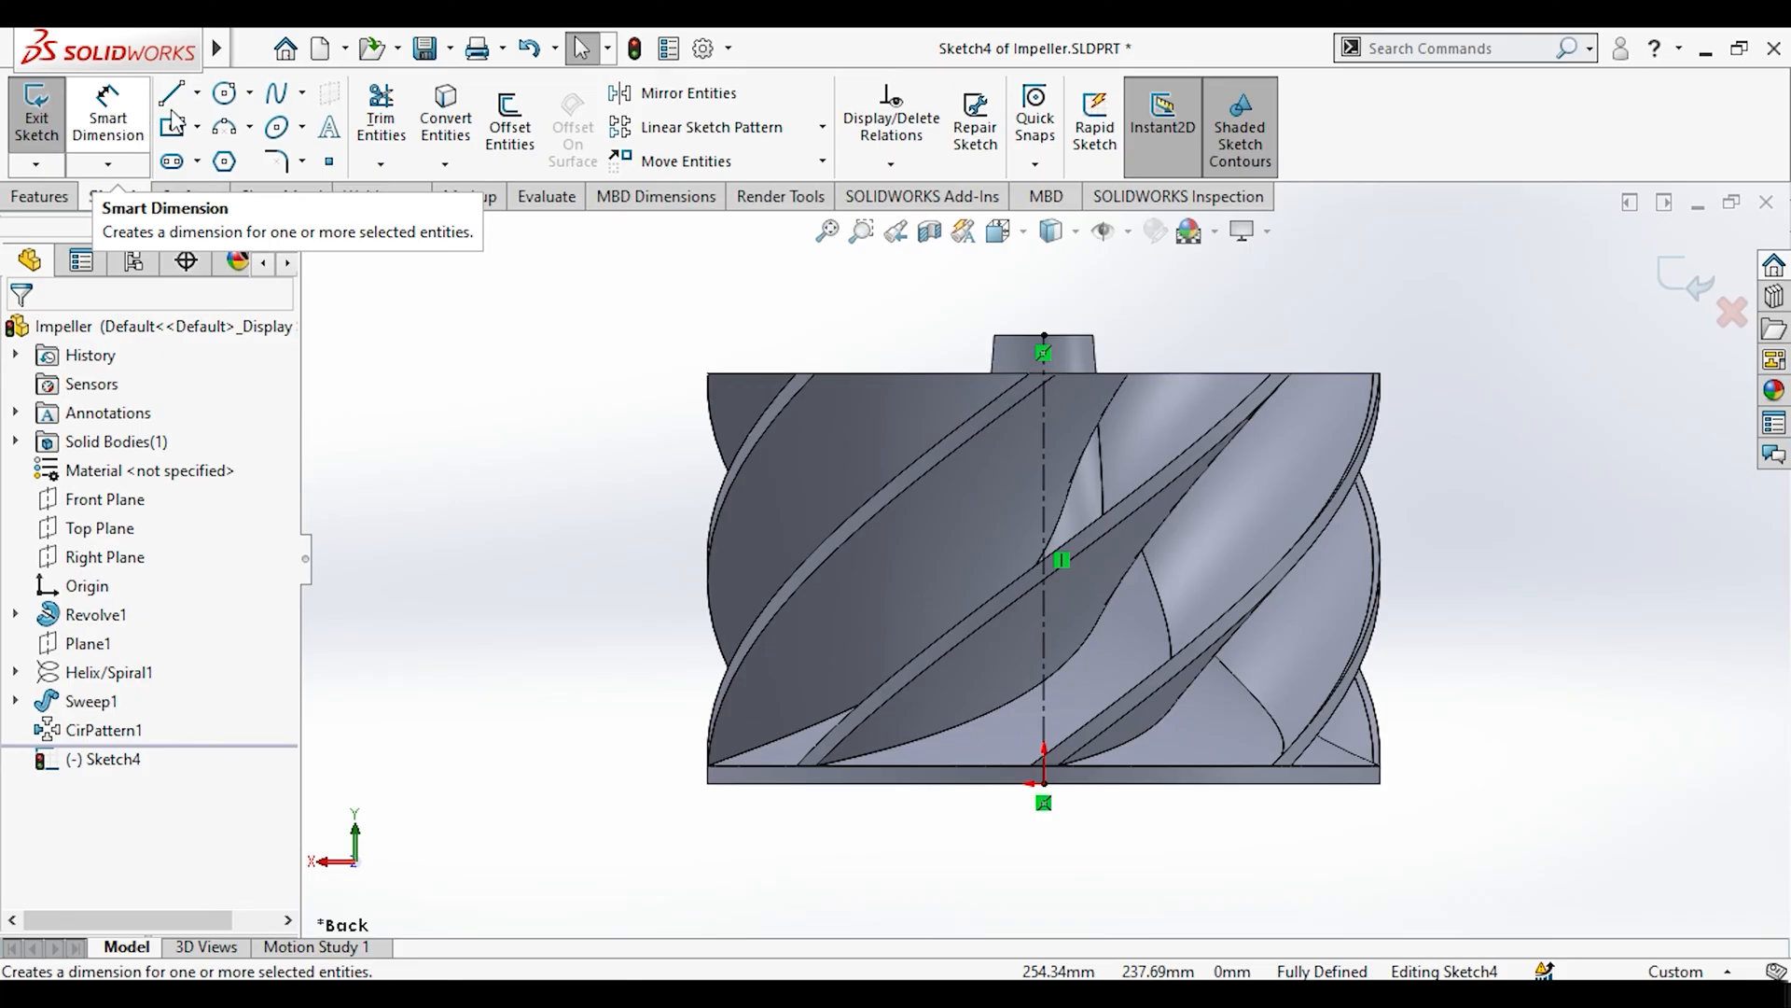
# Sketch a three-point arc of about 203 mm radius from level with the hub's top to beyond the blades' lower outer edge.
pyautogui.click(224, 126)
pyautogui.click(1164, 336)
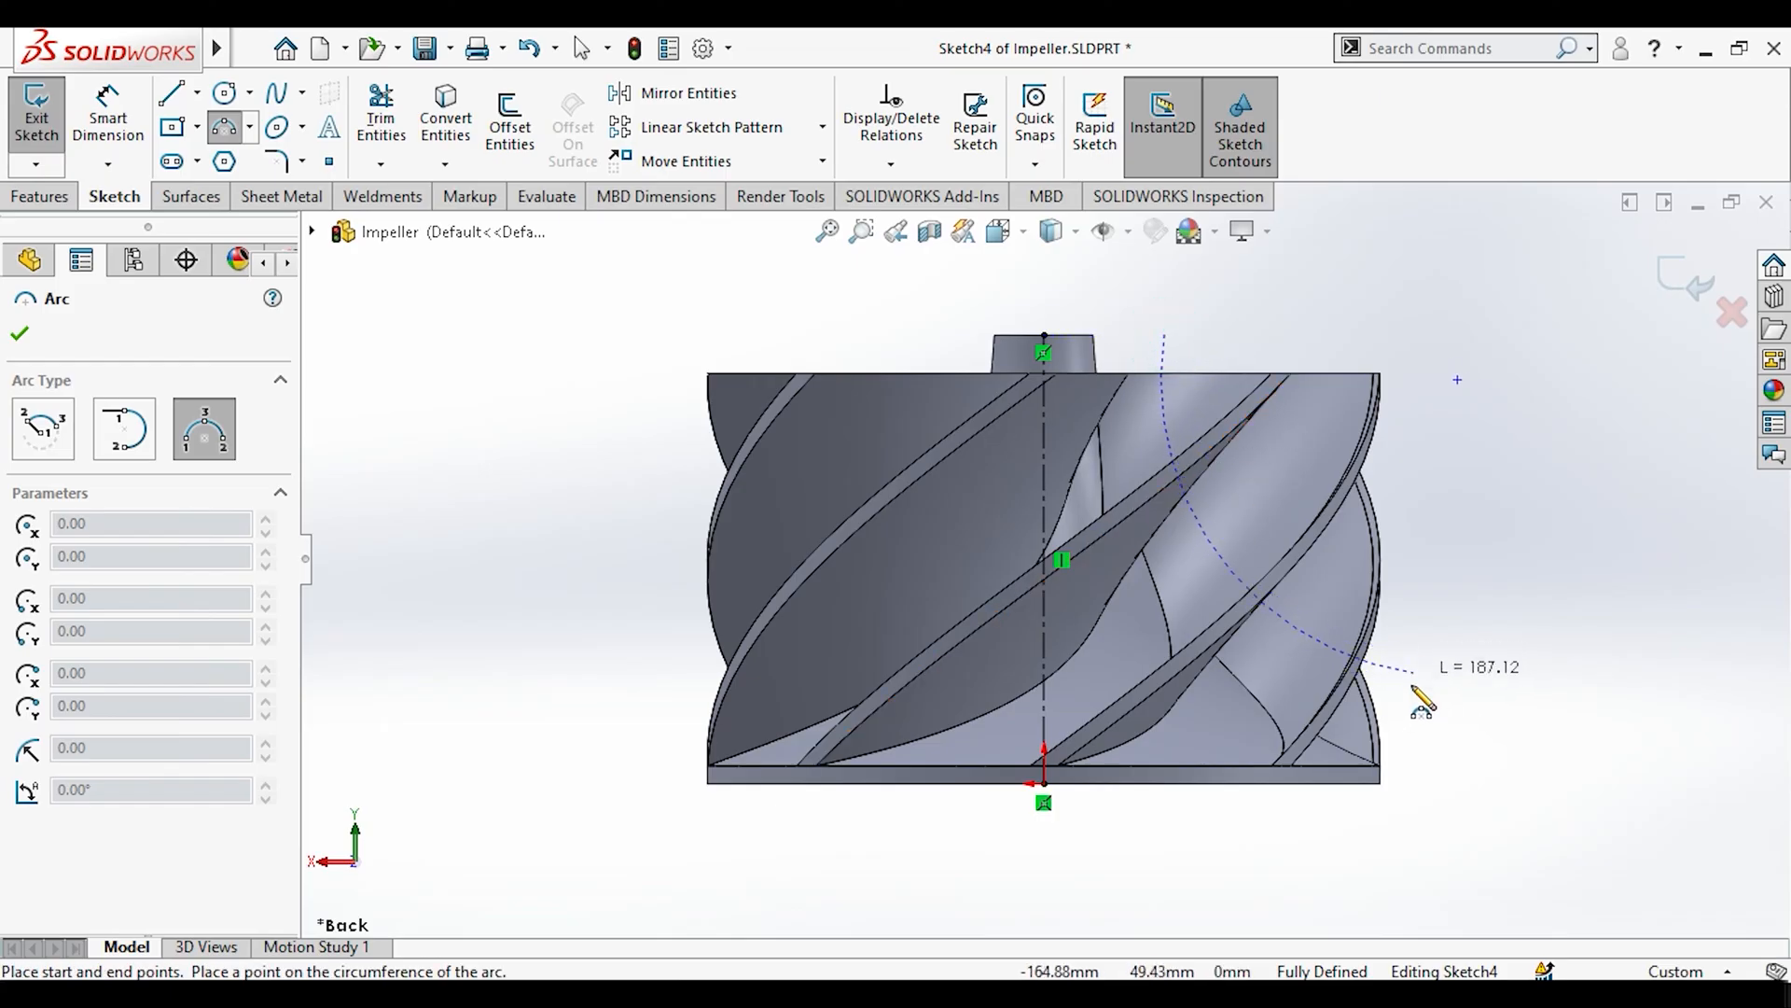
pyautogui.click(1411, 732)
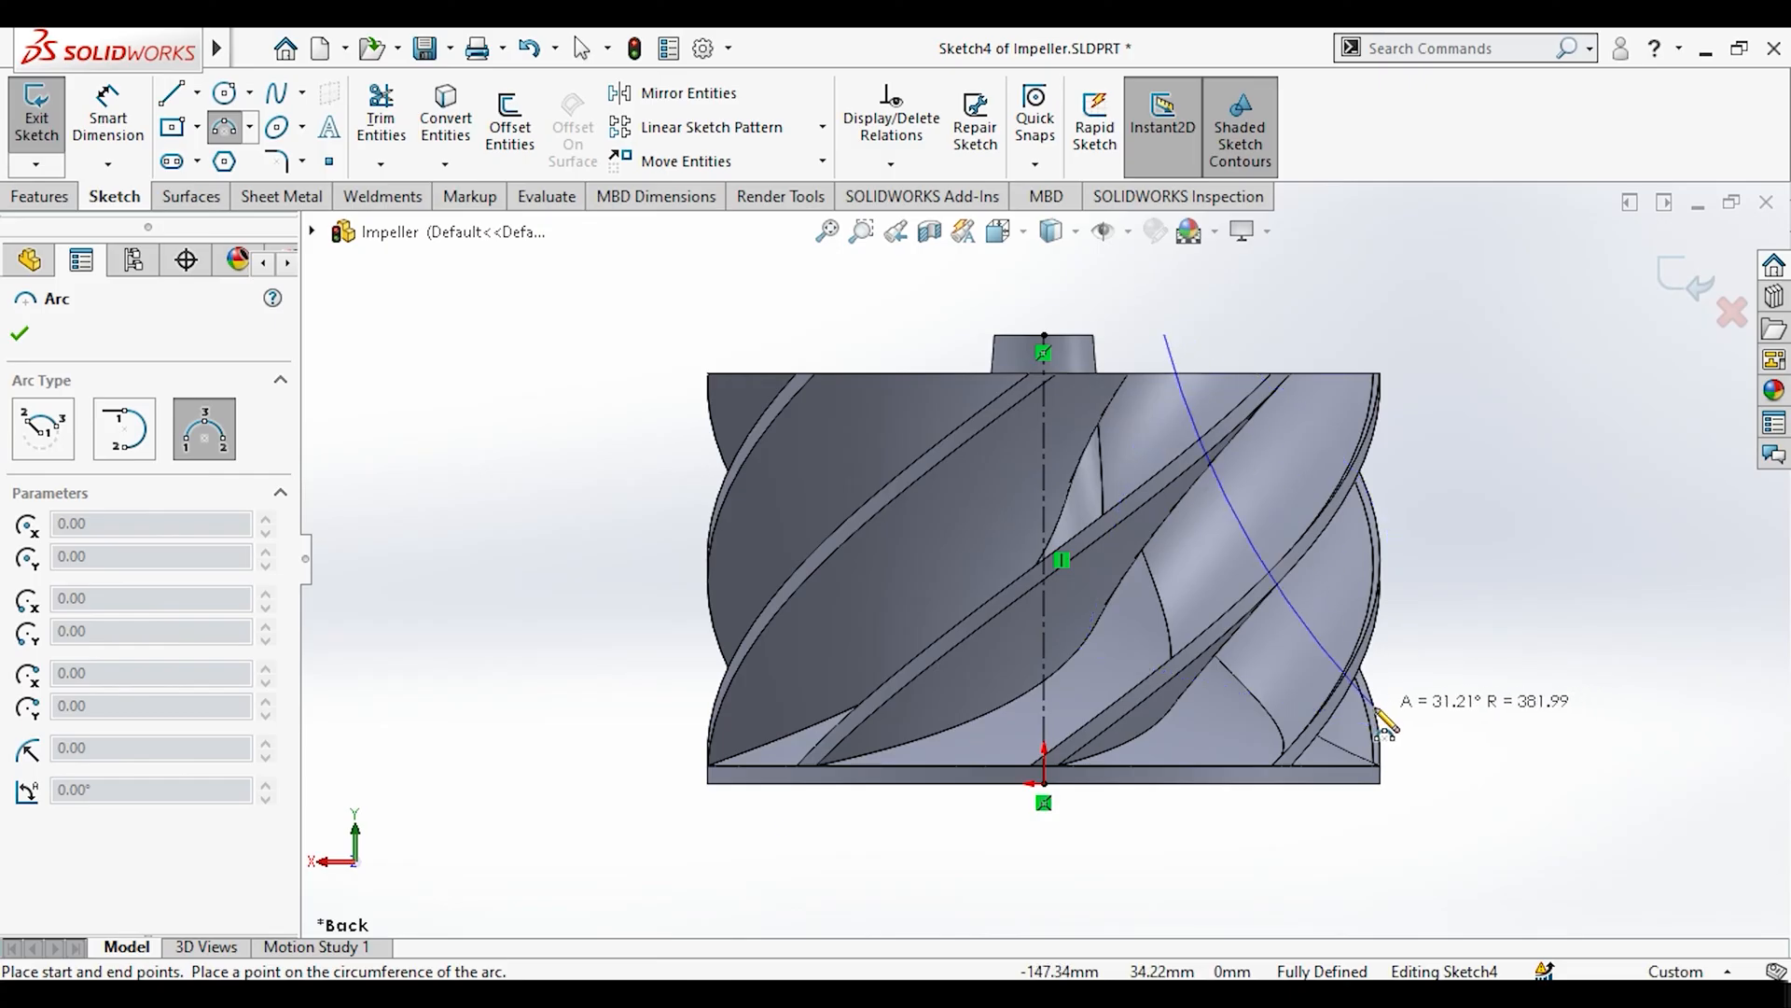
pyautogui.click(1386, 704)
pyautogui.press('Escape')
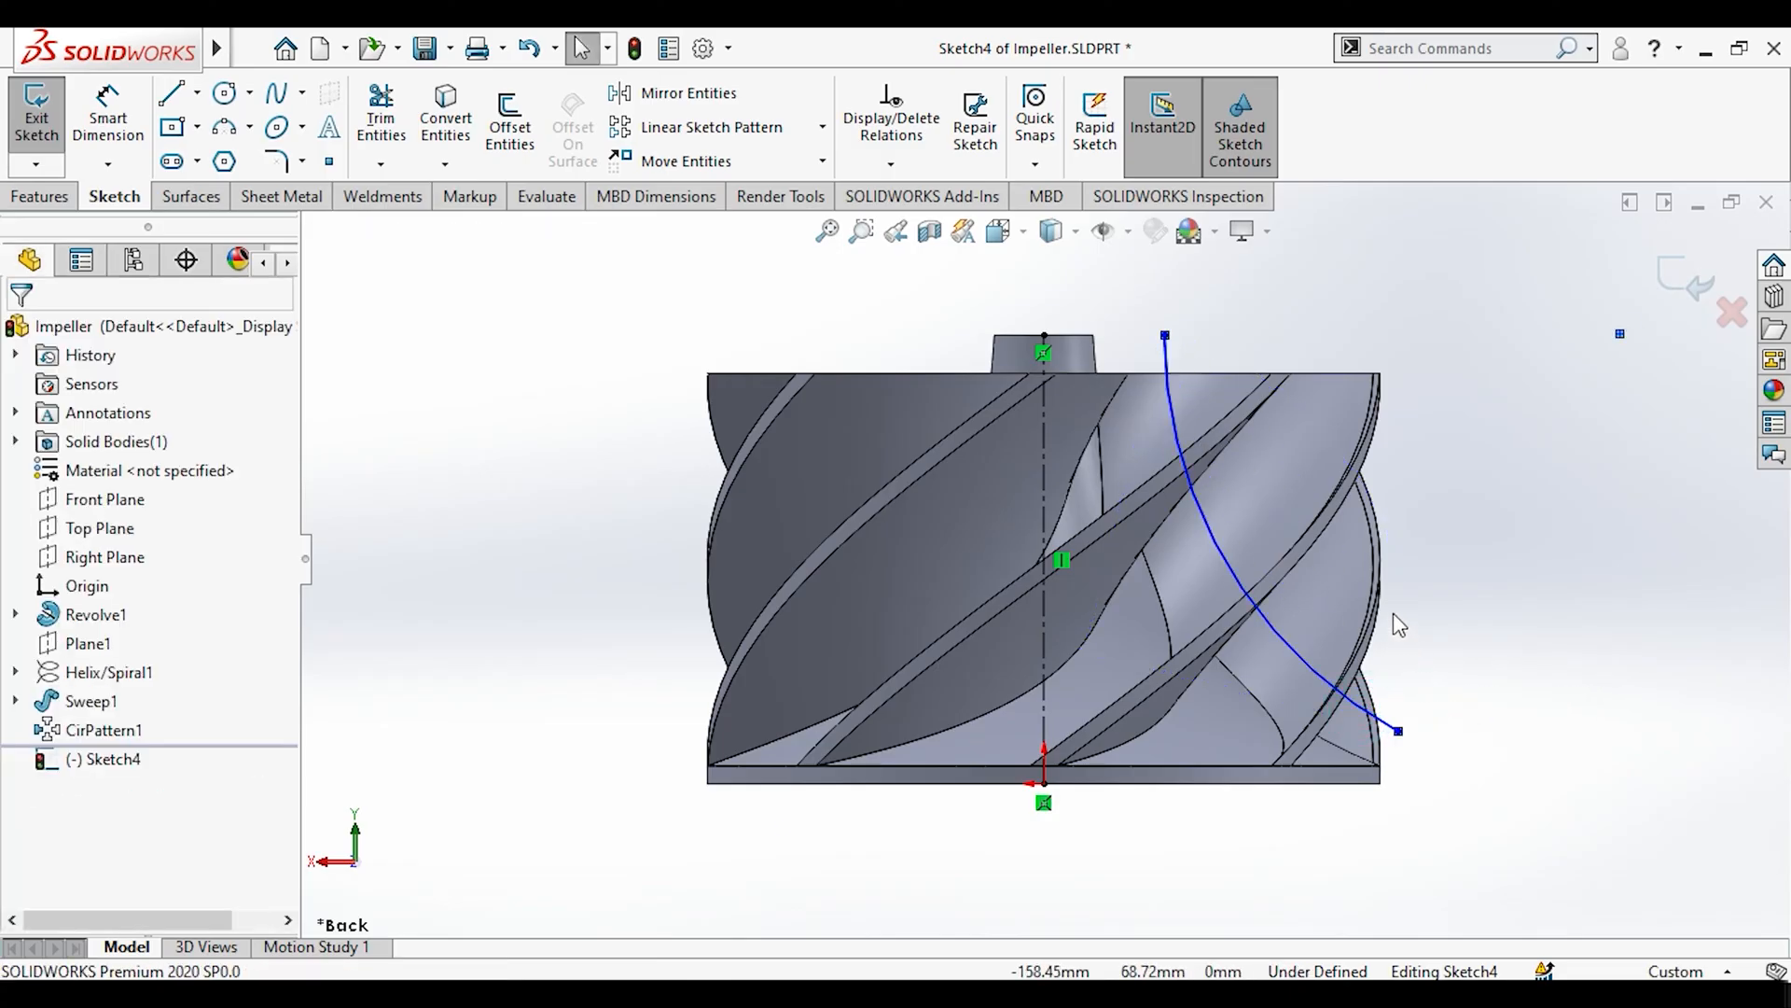
# Draw a horizontal line outward from the arc's upper end, continuing into a vertical line down to the arc's lower-end height.
pyautogui.click(170, 93)
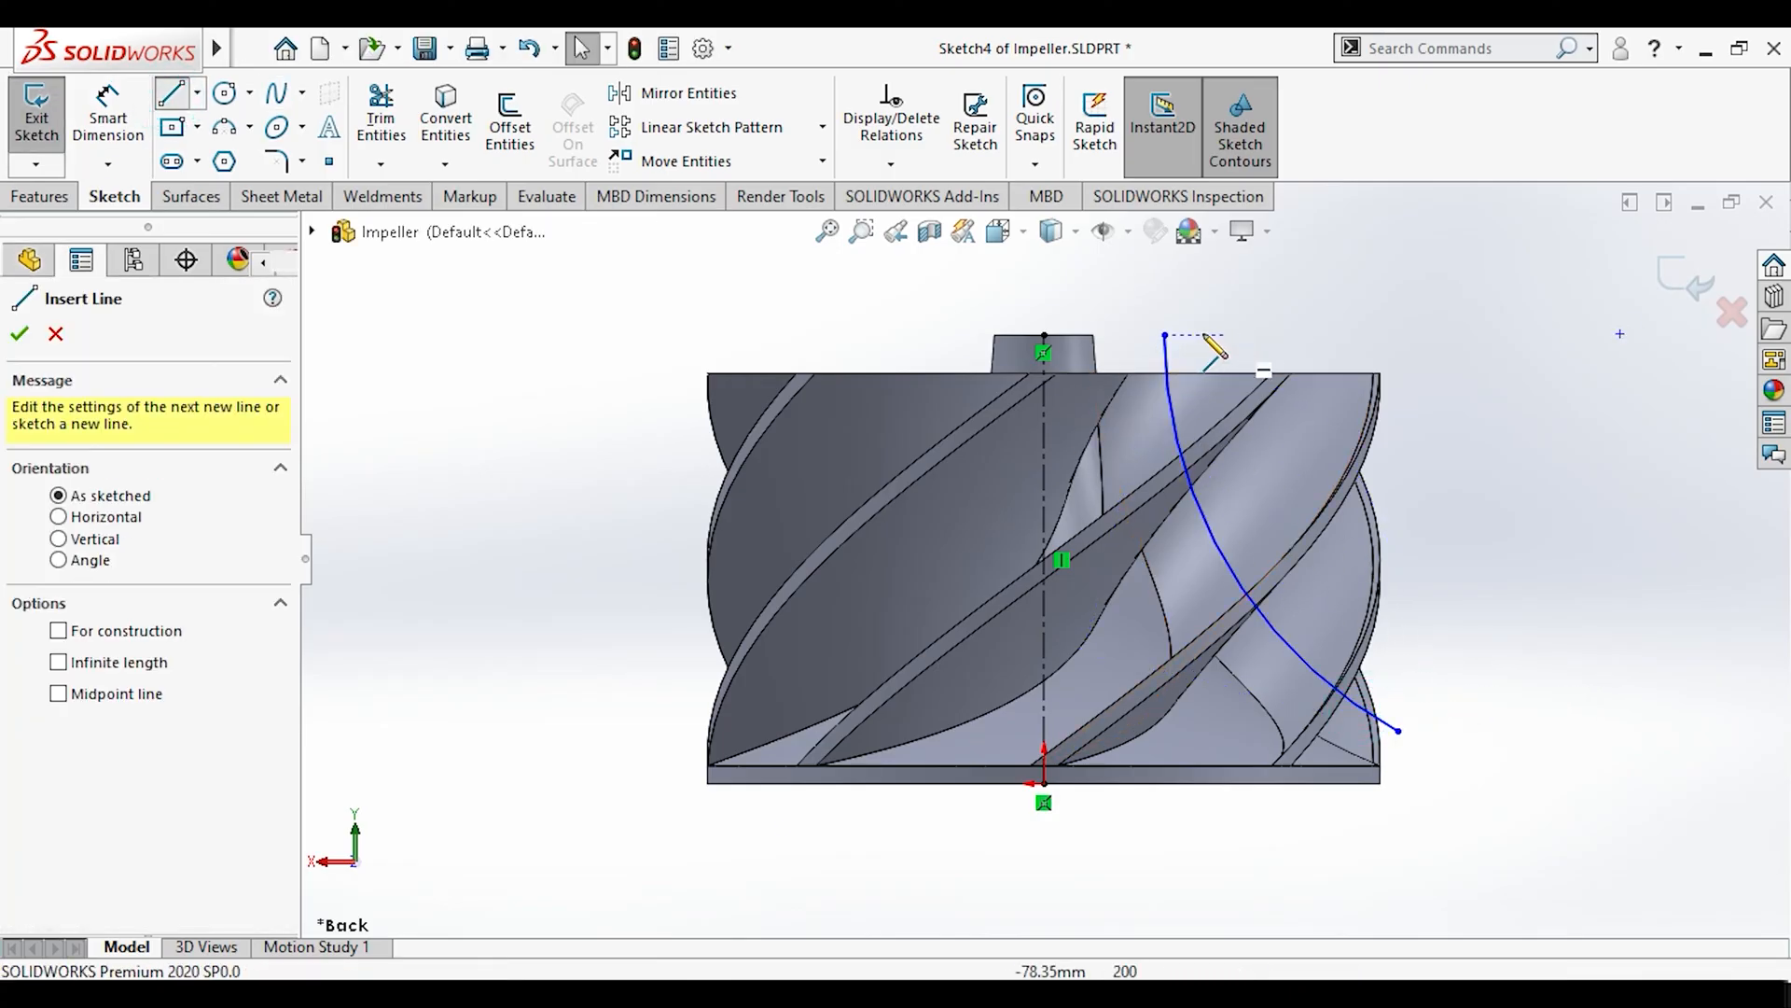
pyautogui.click(1164, 335)
pyautogui.click(1451, 335)
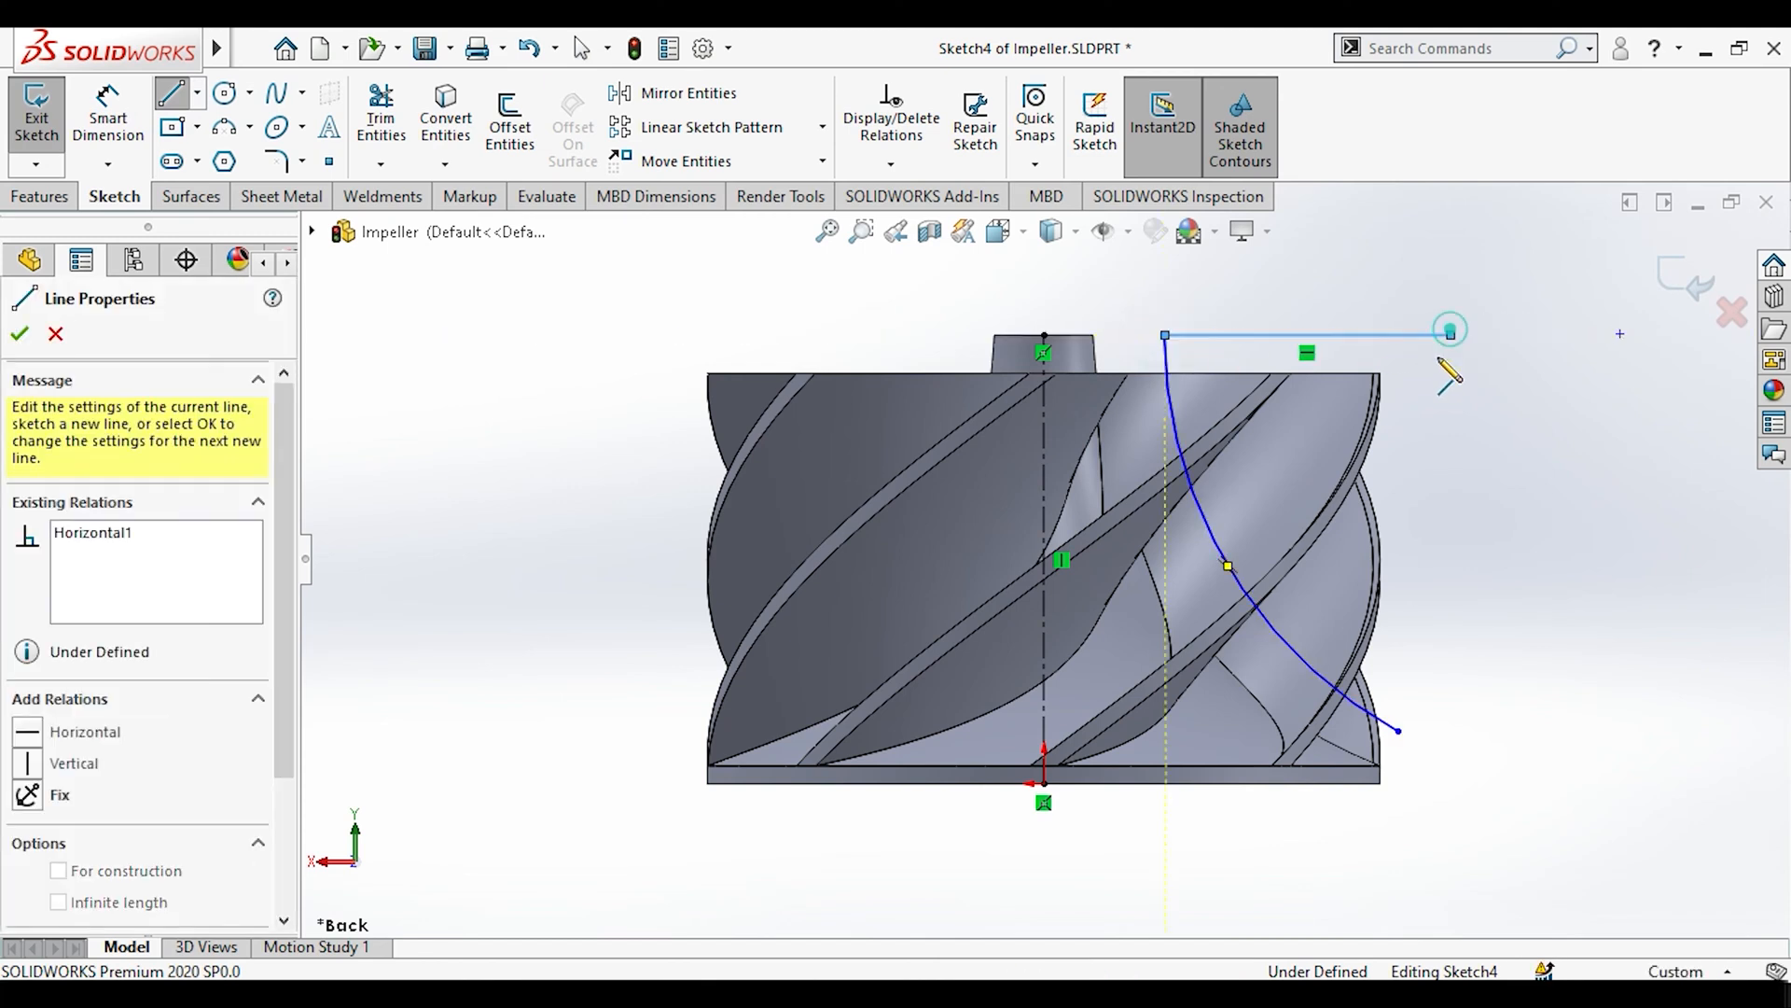
pyautogui.click(1450, 731)
pyautogui.press('Escape')
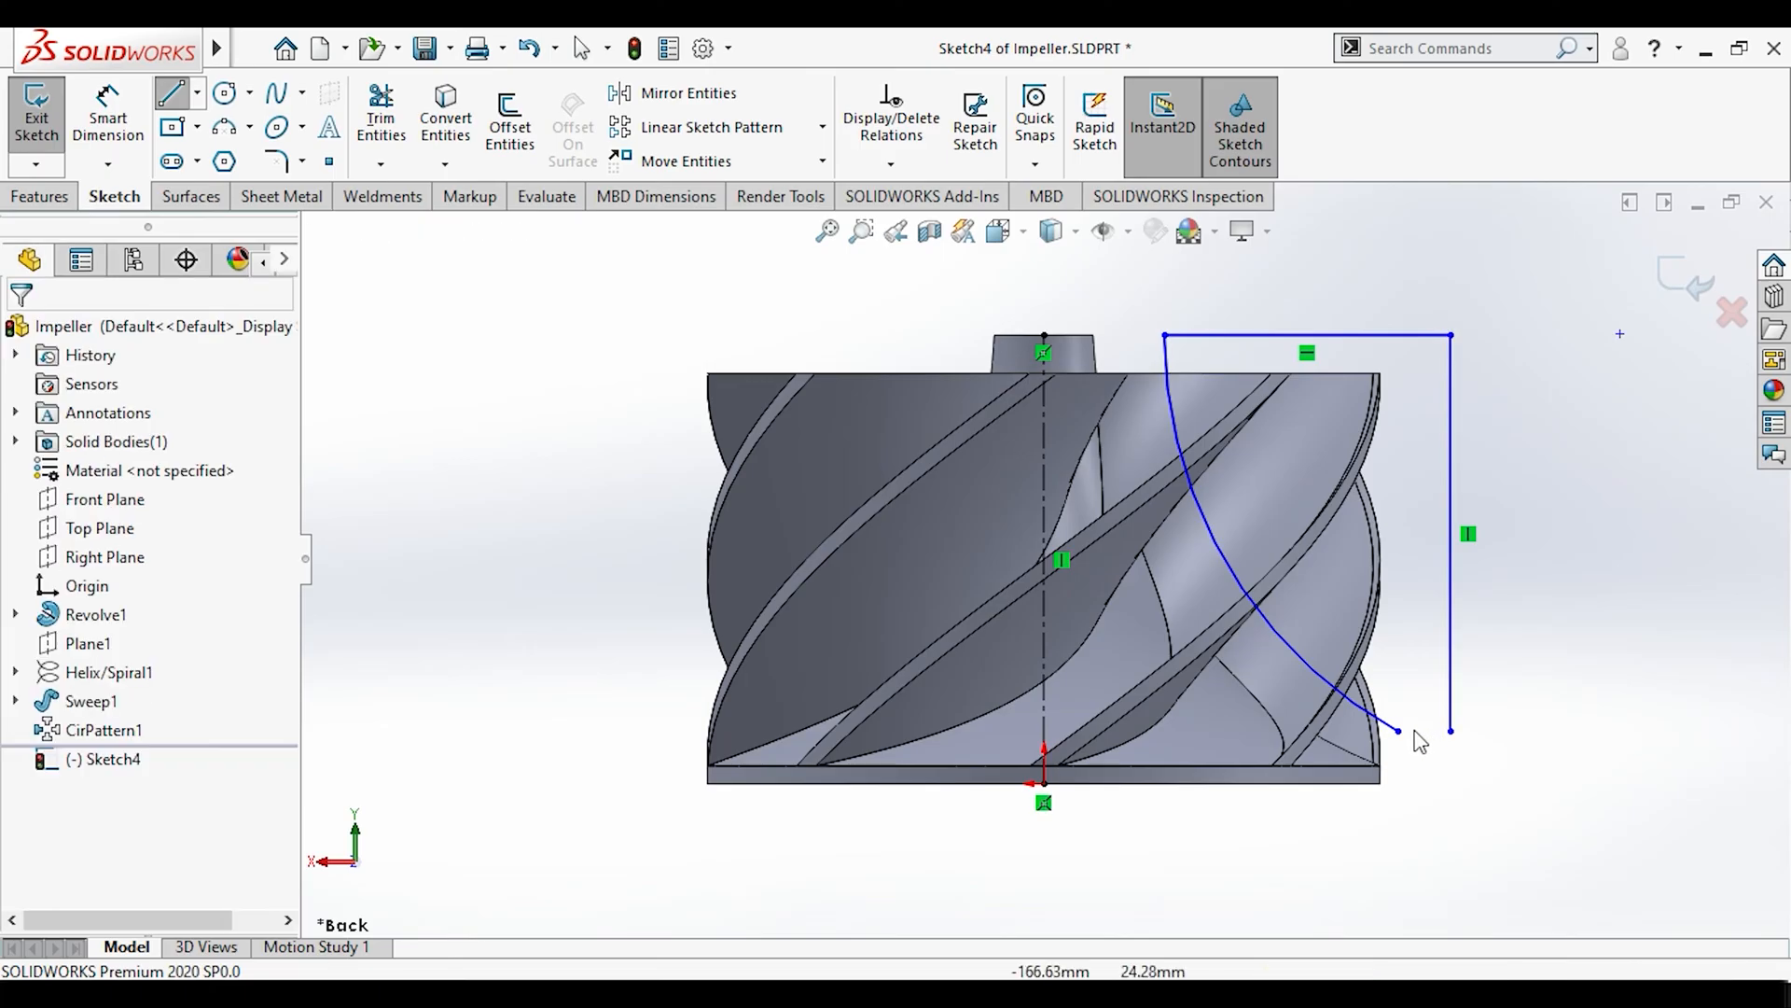
# Merge the arc's lower endpoint with the vertical line's lower endpoint to close the profile.
pyautogui.click(1397, 731)
pyautogui.keyDown('ctrl'); pyautogui.click(1452, 731); pyautogui.keyUp('ctrl')
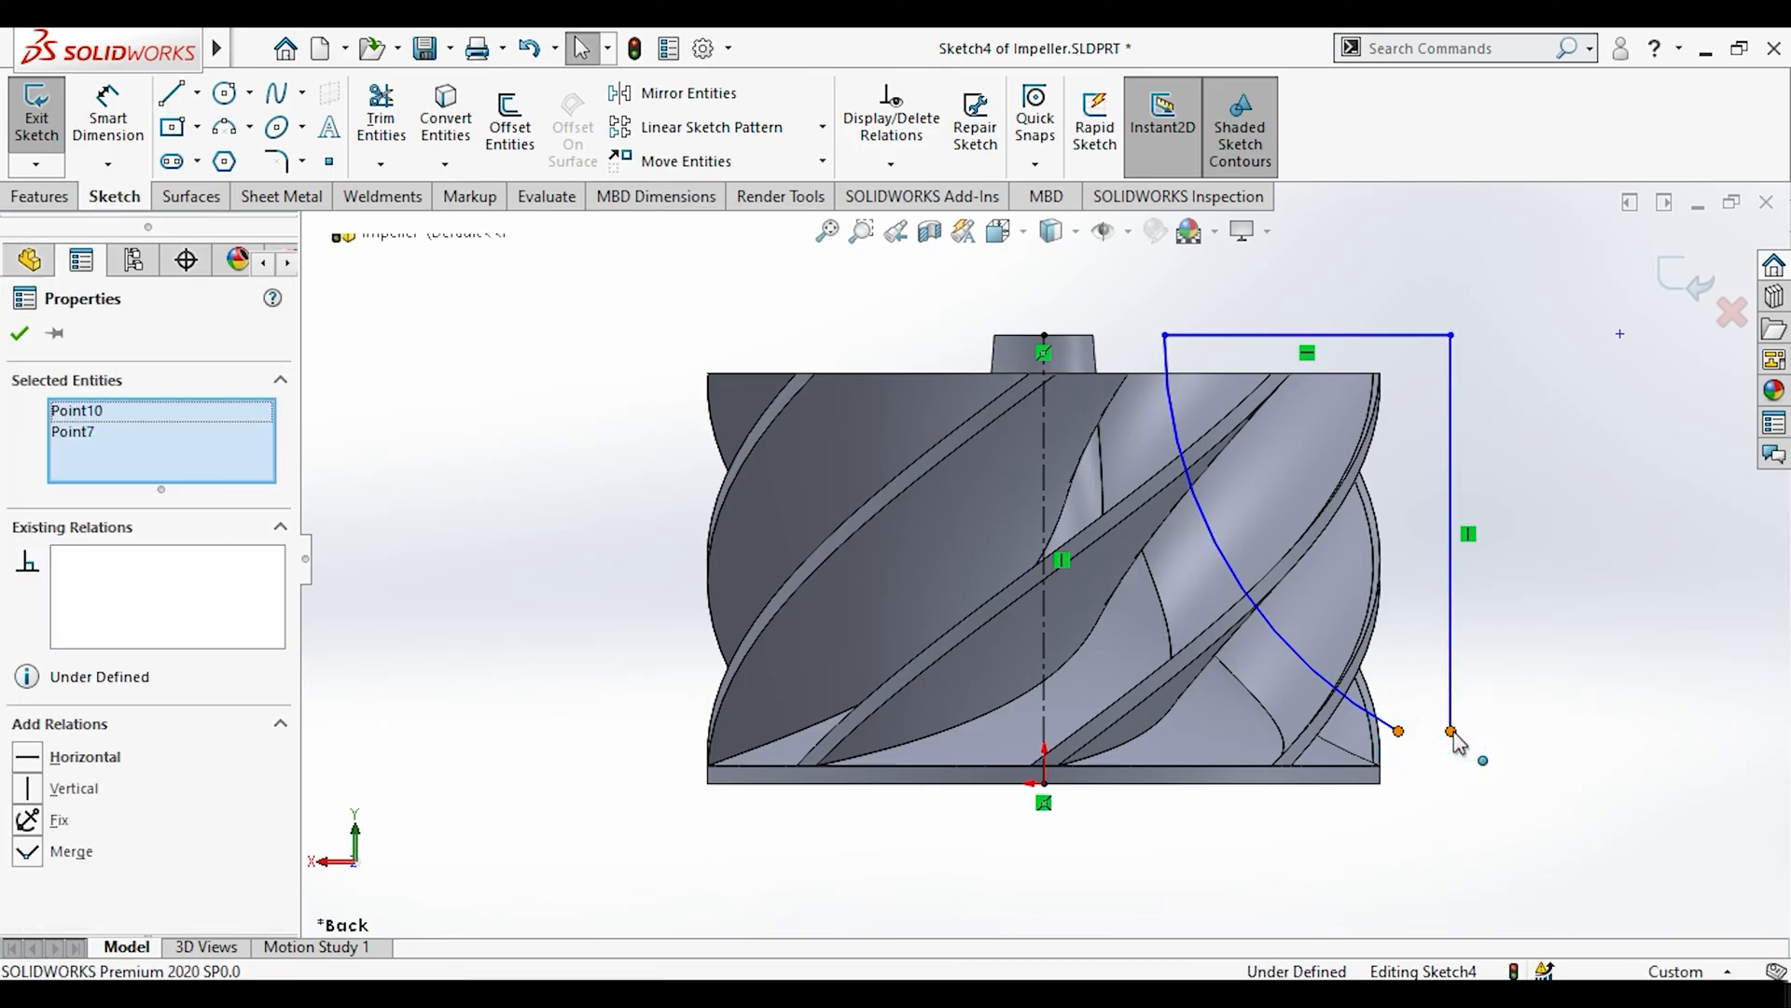
pyautogui.click(1590, 612)
pyautogui.click(1577, 702)
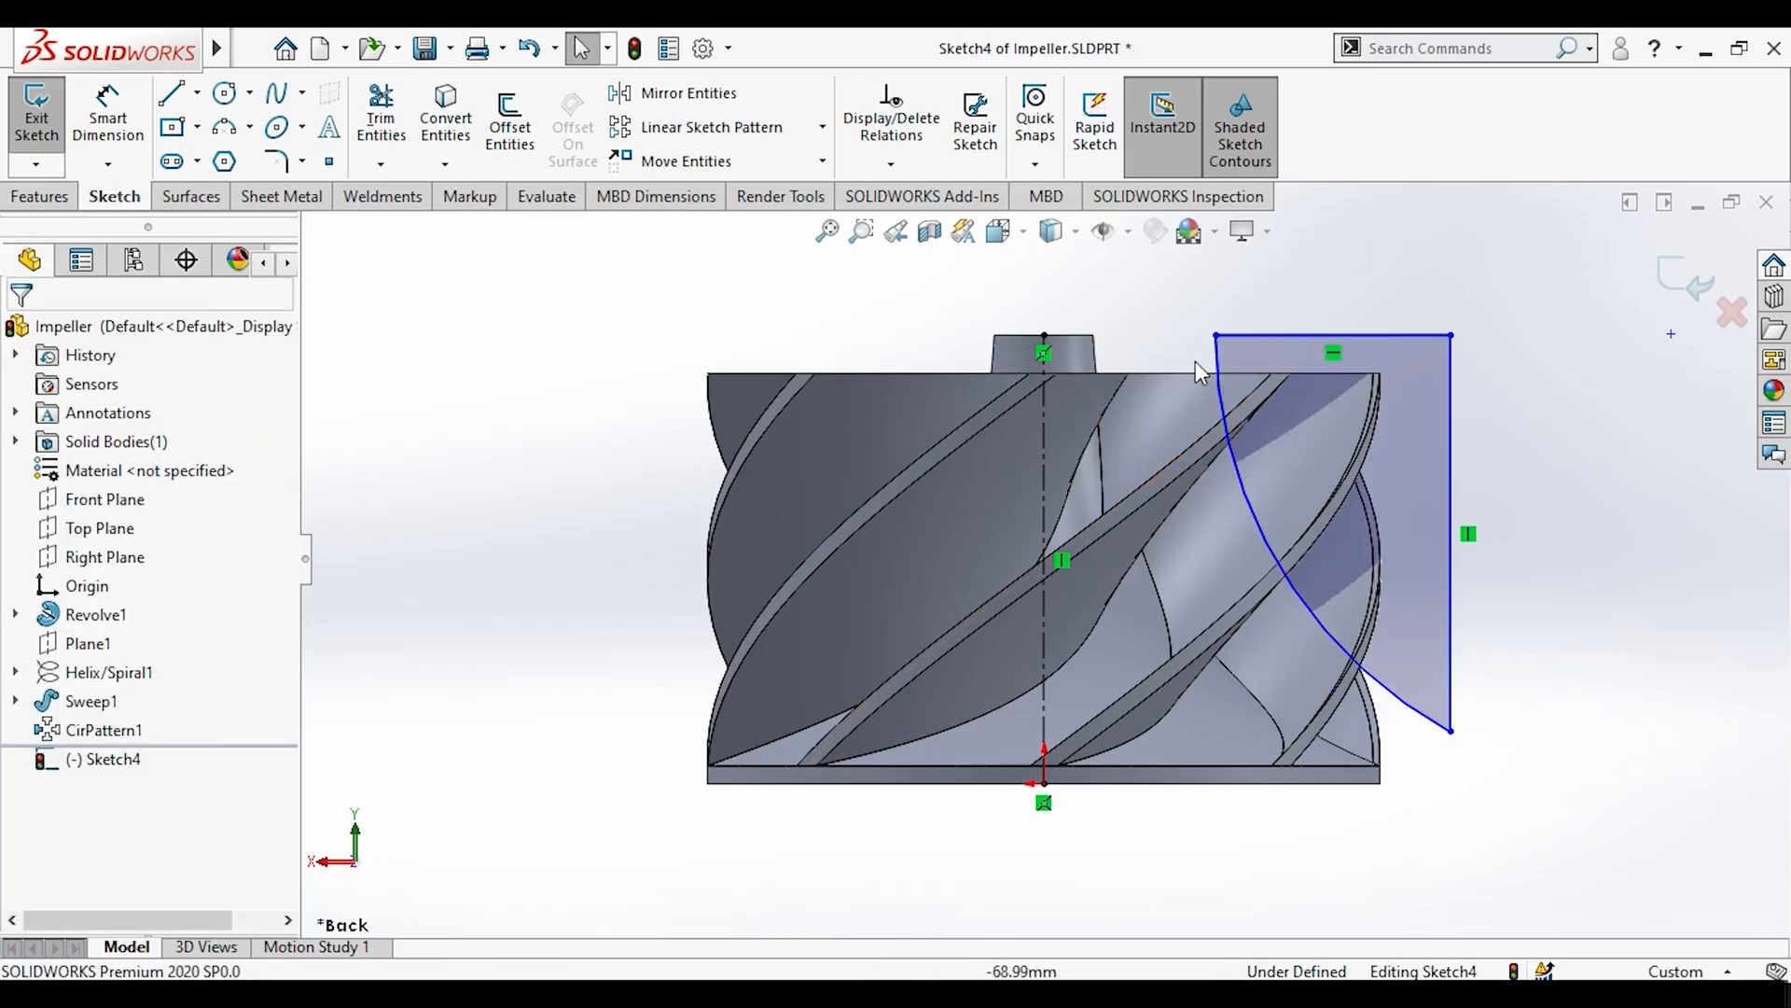
# Make the profile's upper horizontal line coincident with the centerline's upper endpoint.
pyautogui.keyDown('ctrl'); pyautogui.click(1044, 334); pyautogui.keyUp('ctrl')
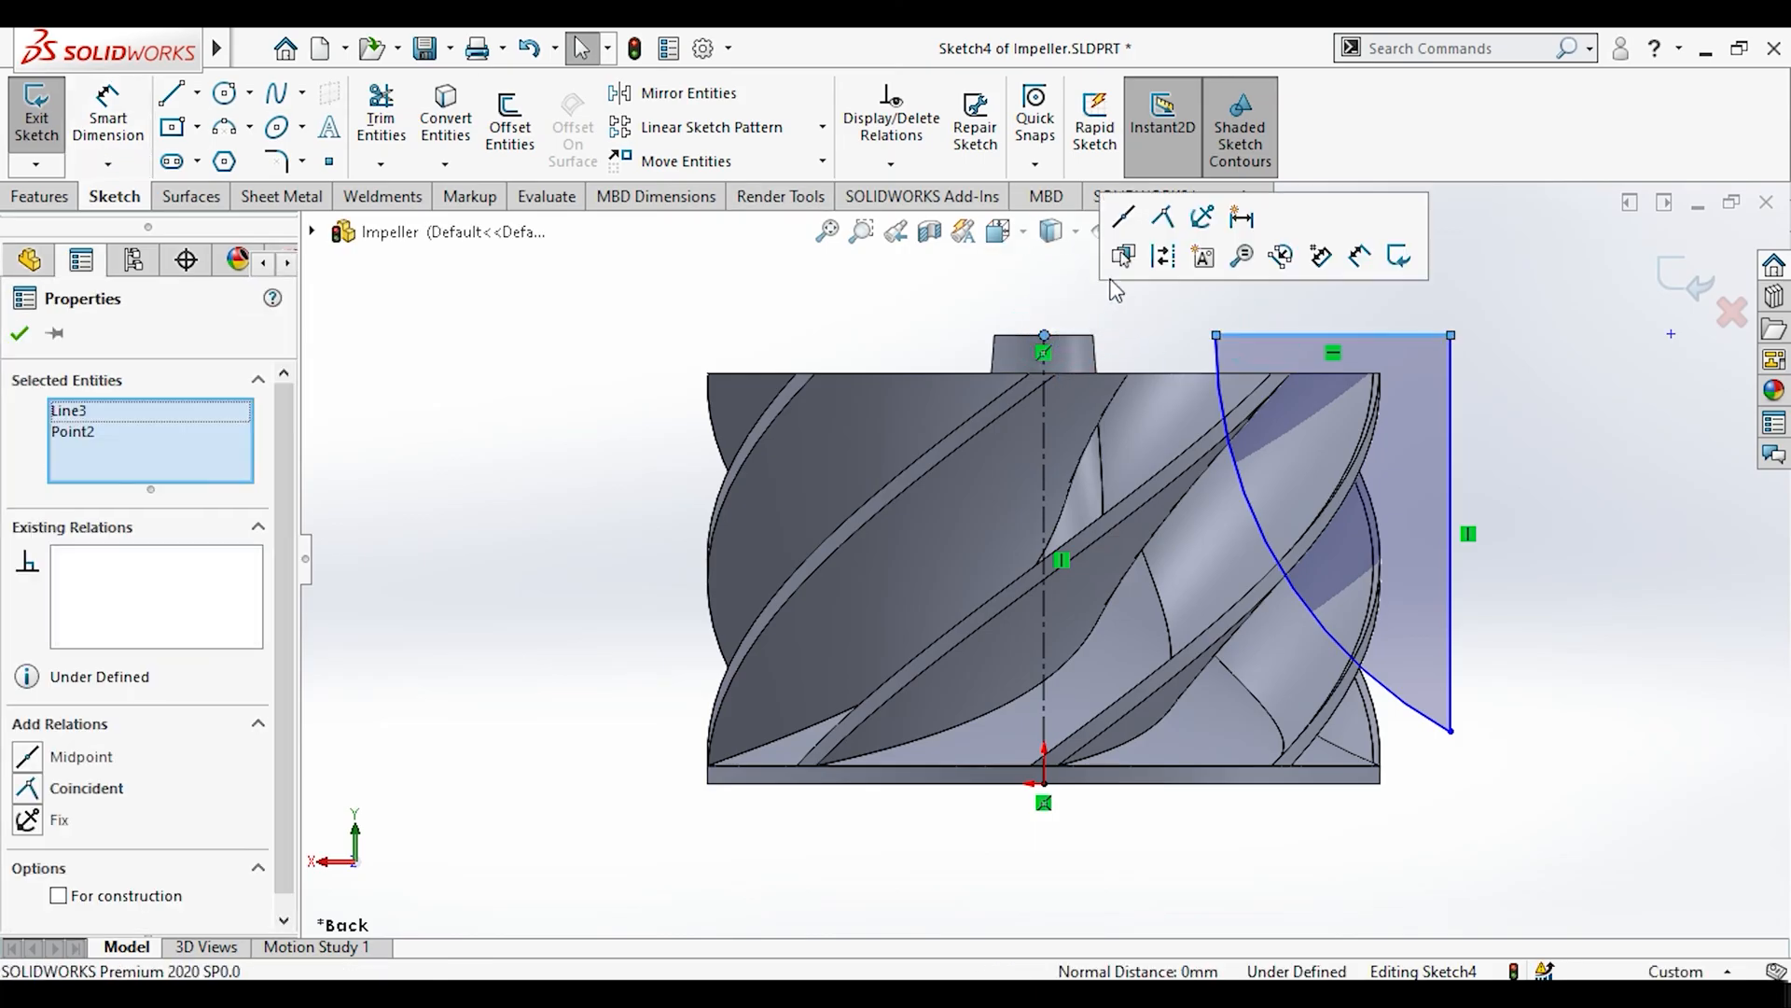
pyautogui.click(1163, 217)
pyautogui.click(819, 278)
# Dimension the distance from the centerline's upper endpoint to the arc's upper end as 60 mm.
pyautogui.click(109, 111)
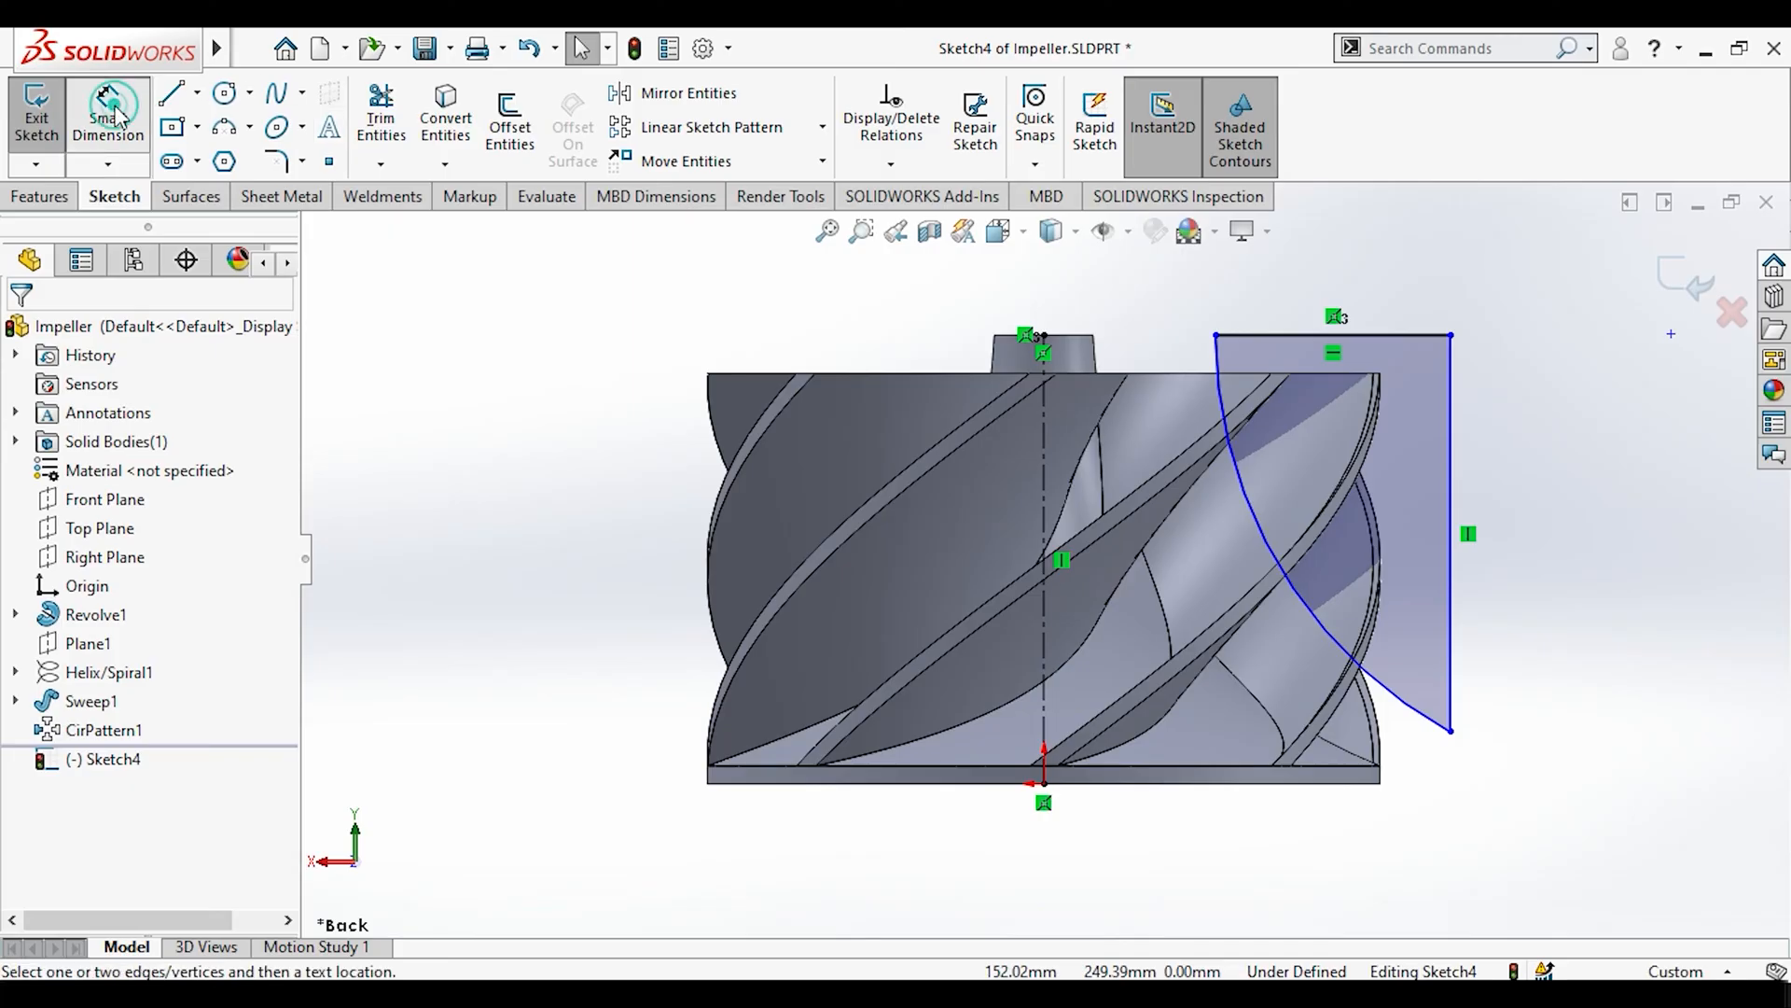
pyautogui.click(1042, 336)
pyautogui.click(1218, 338)
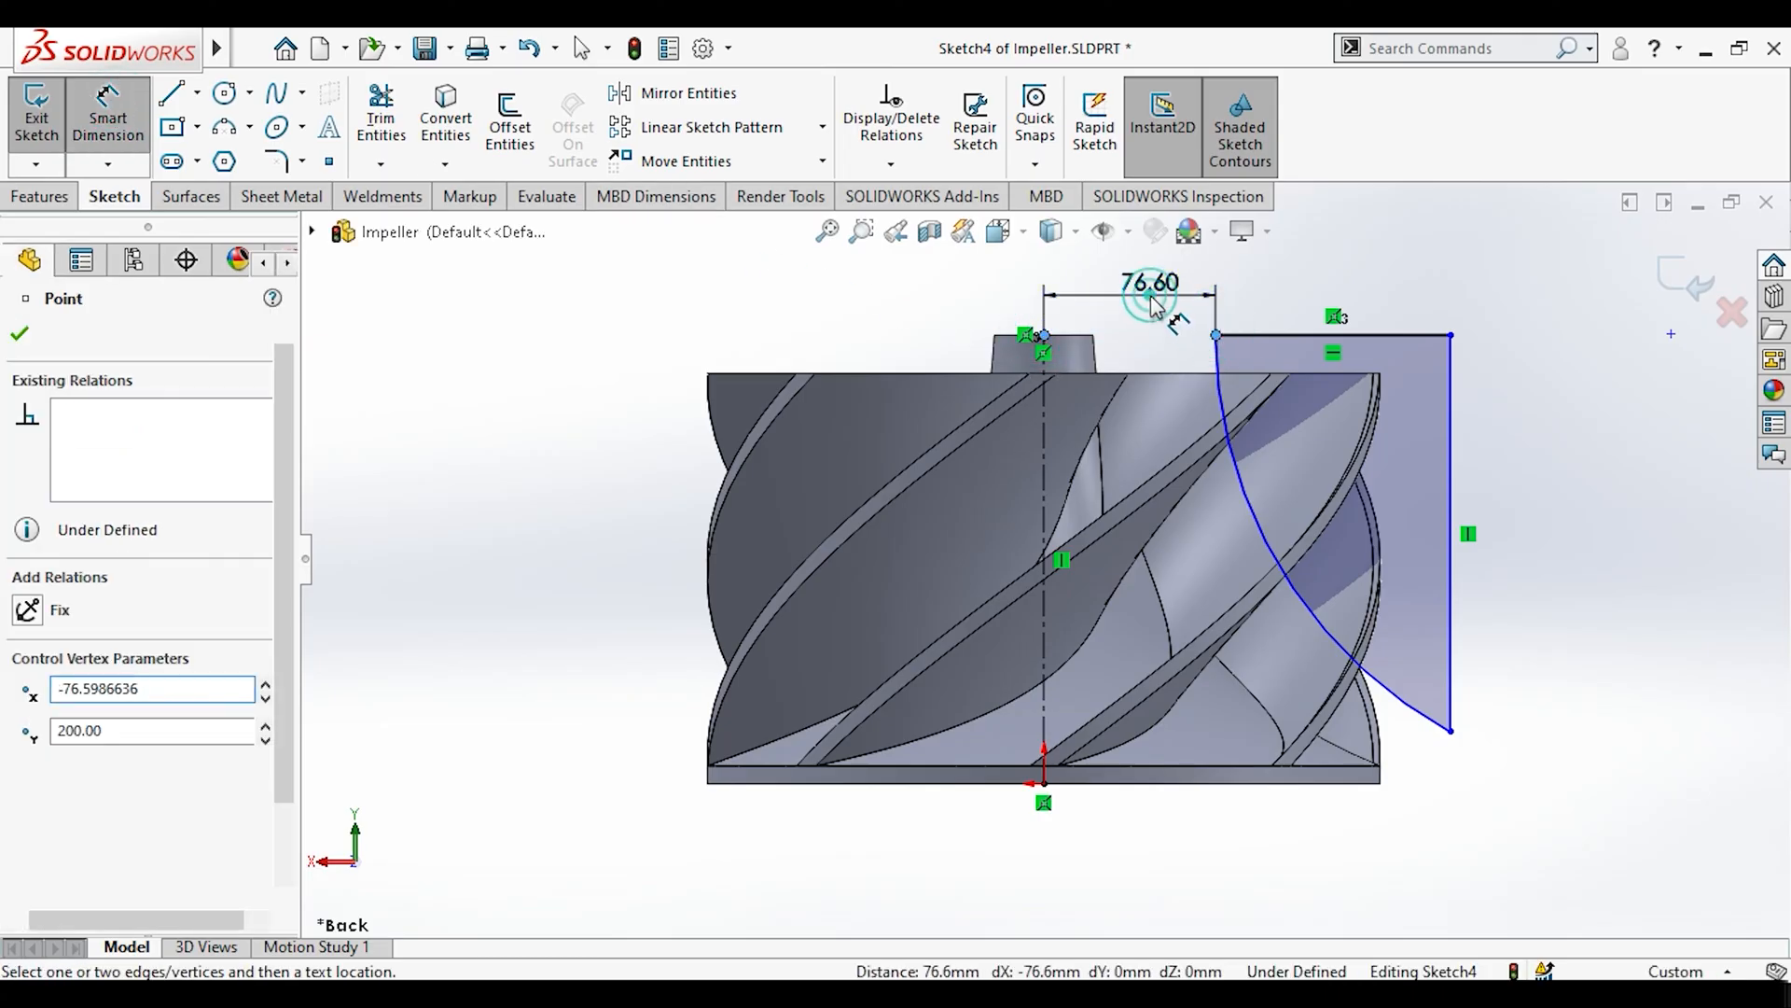
pyautogui.click(1157, 308)
pyautogui.write('60')
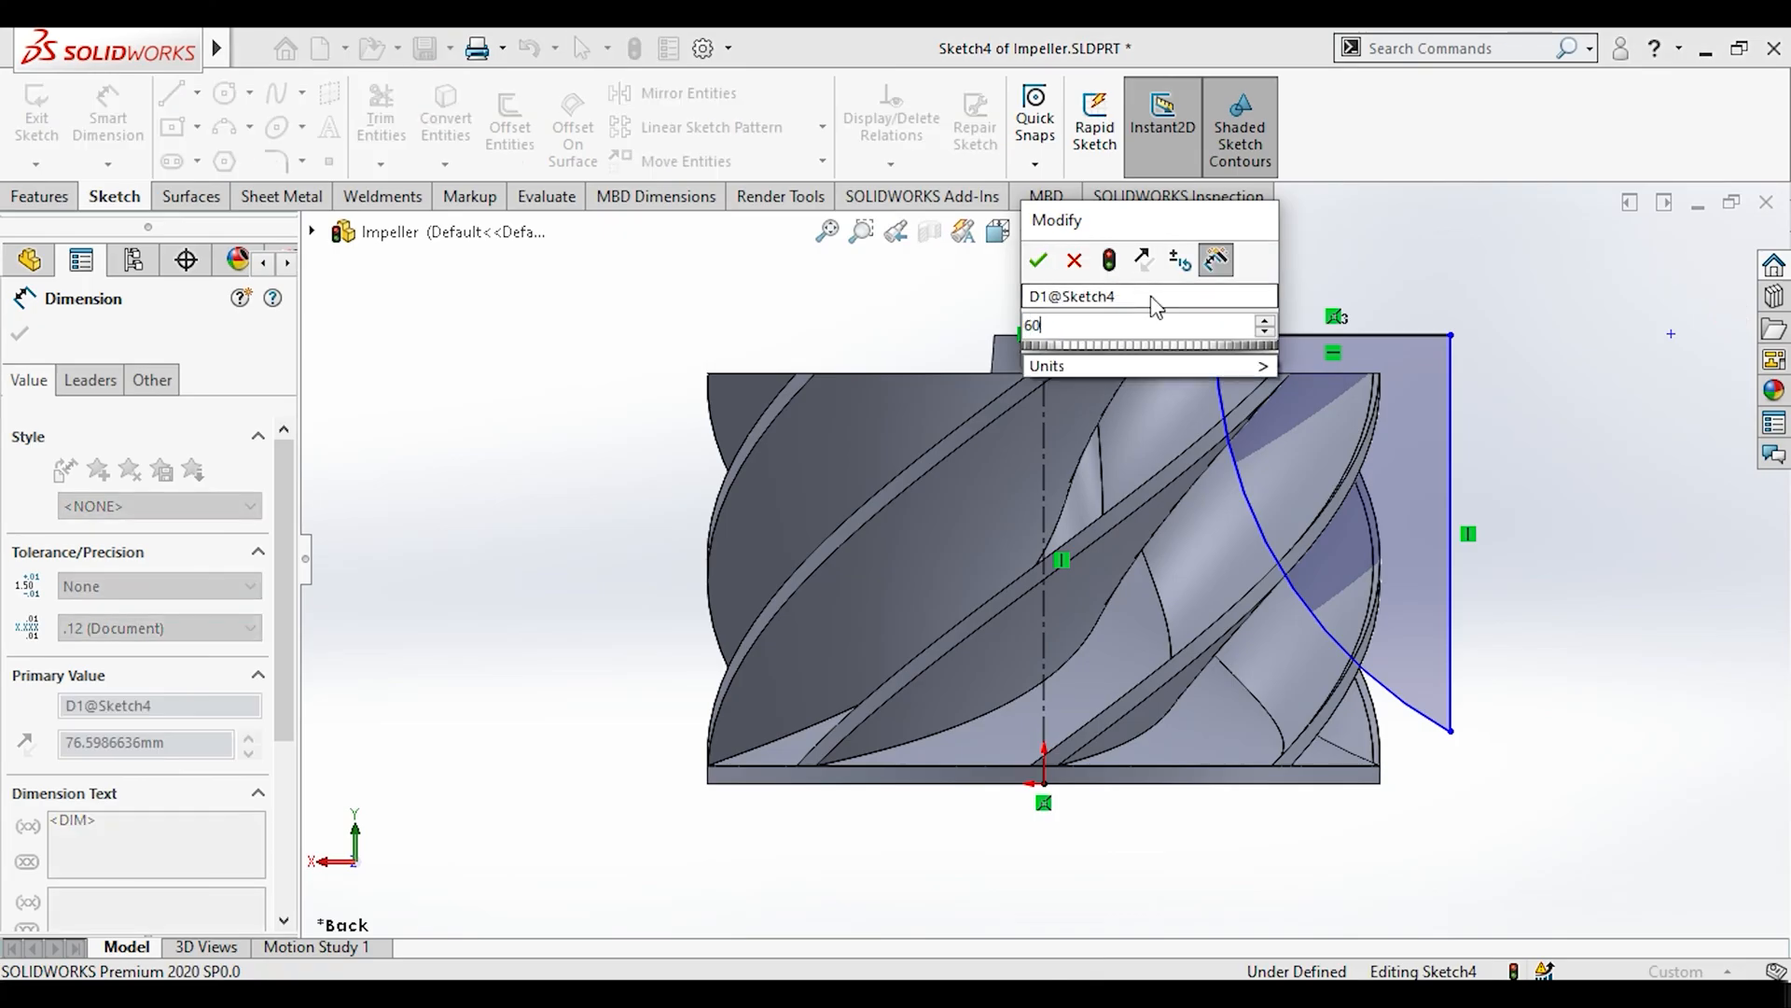
pyautogui.press('Return')
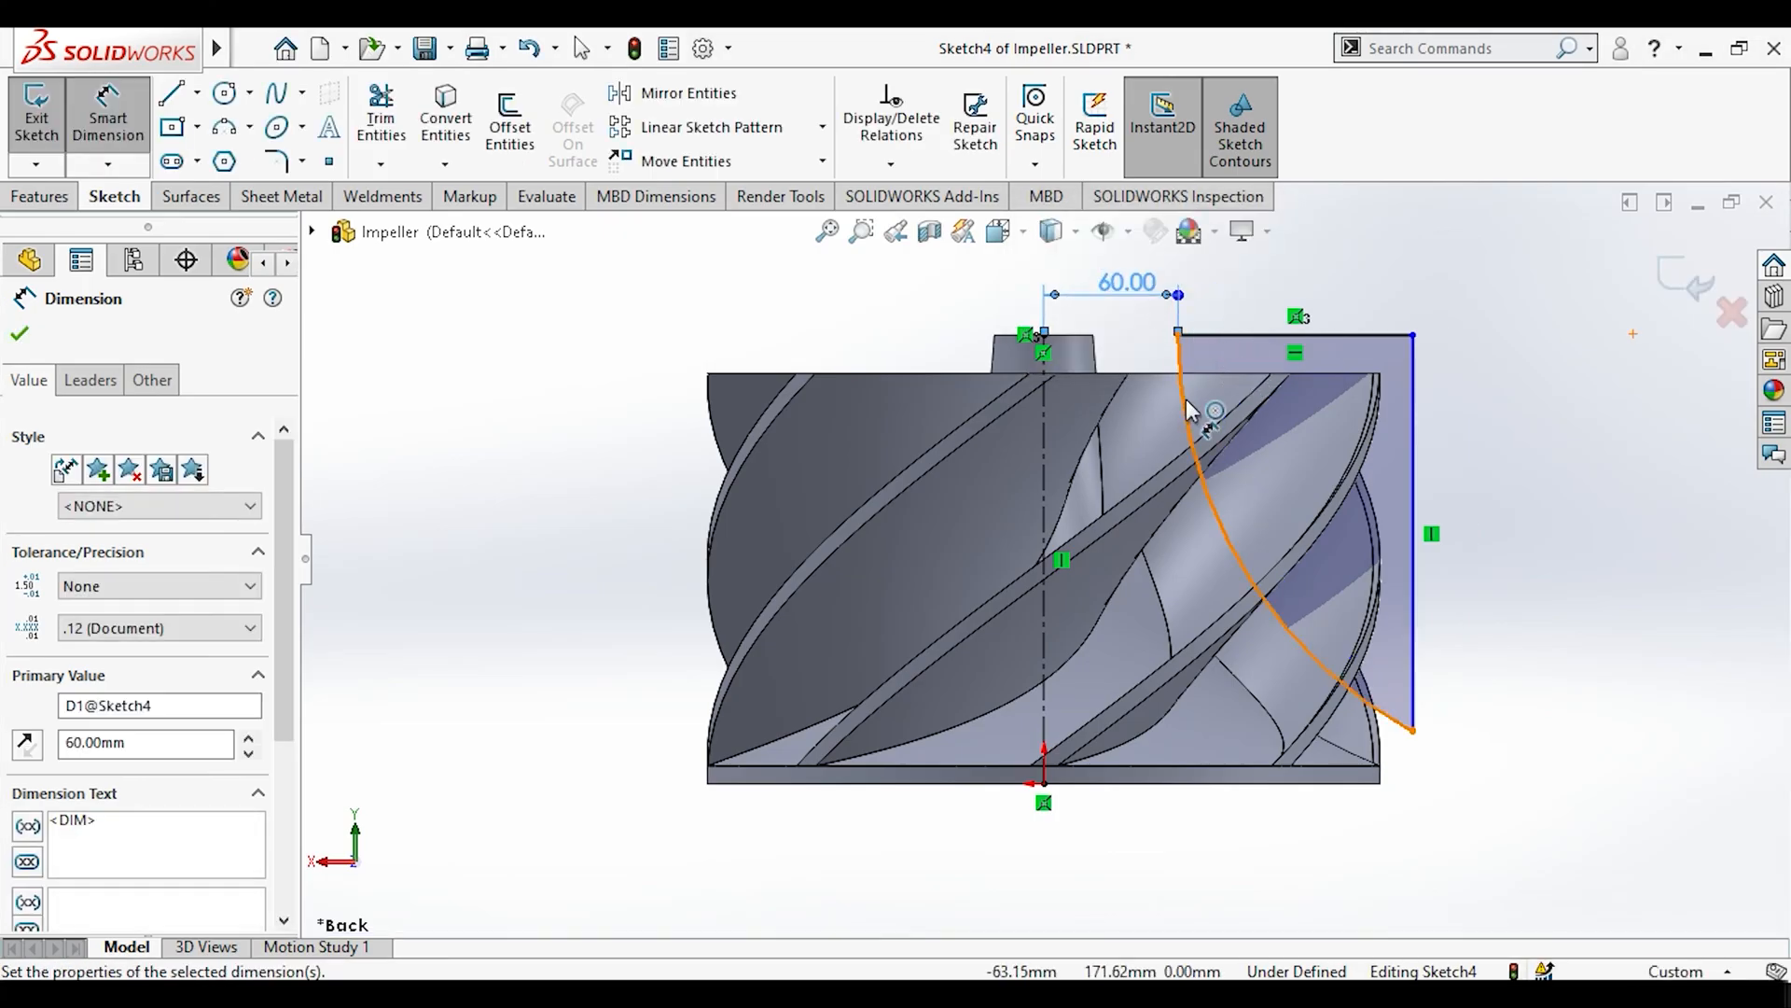
# Dimension the profile arc with a radius of 200 mm.
pyautogui.click(1374, 420)
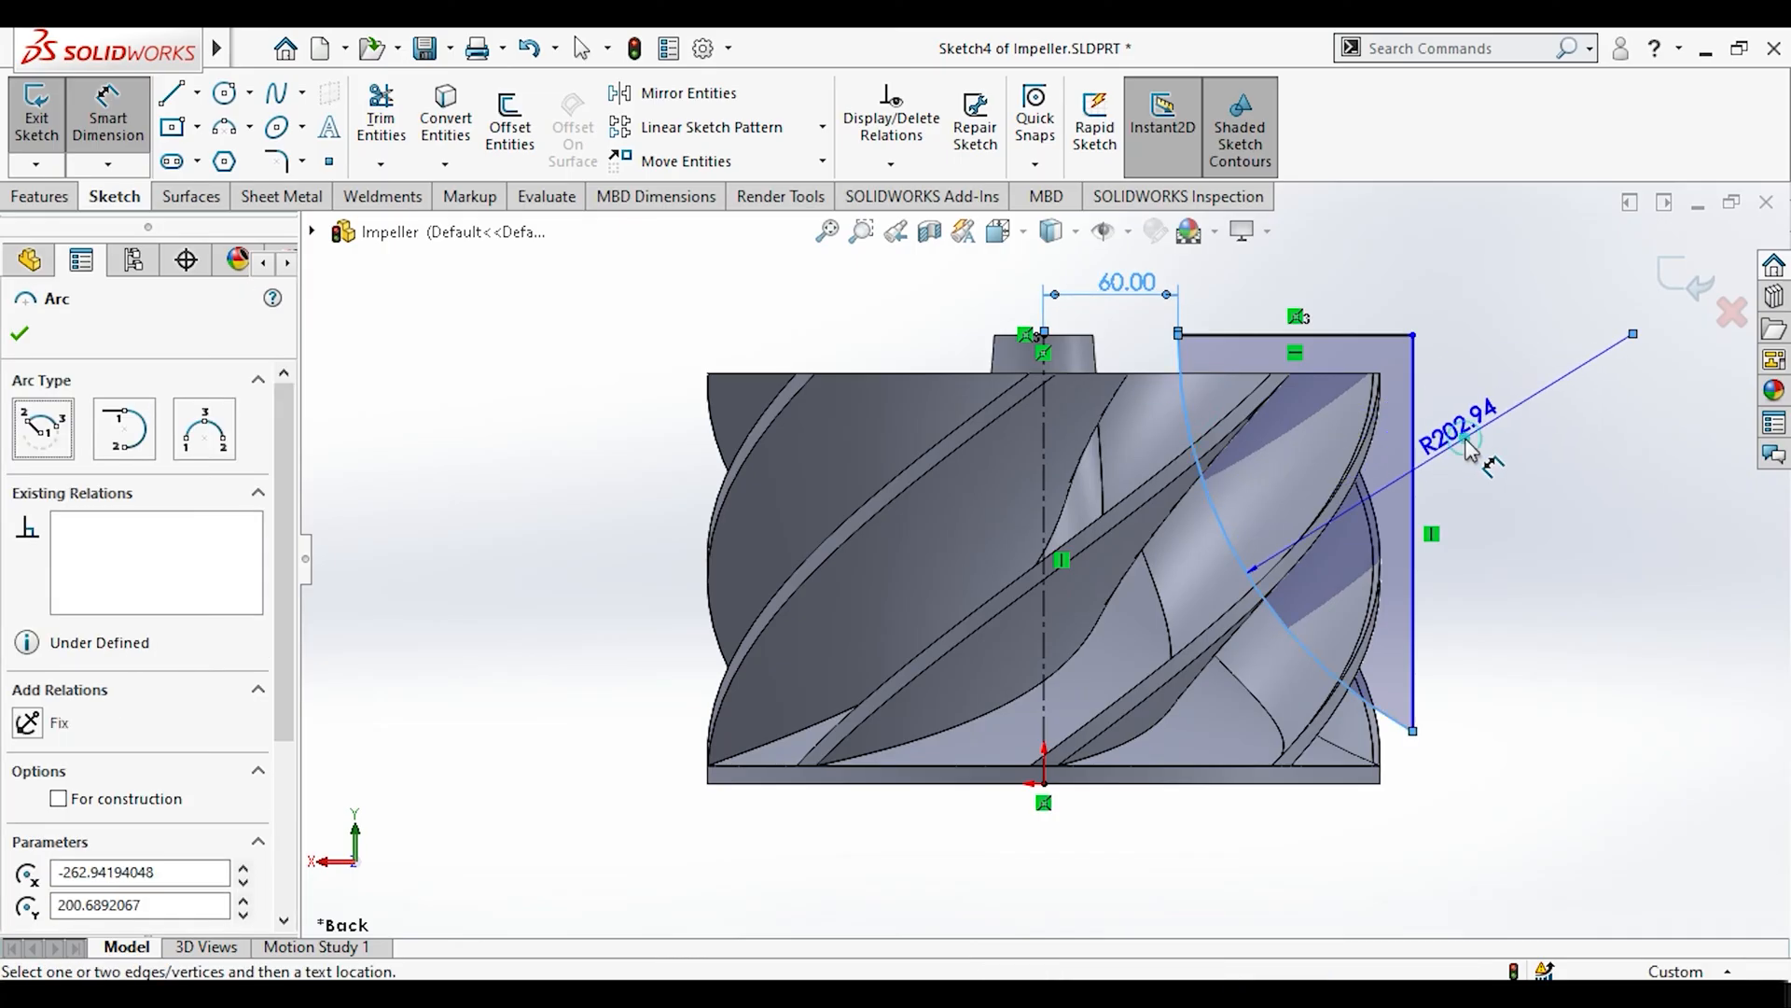
pyautogui.click(1467, 448)
pyautogui.write('200')
pyautogui.press('Return')
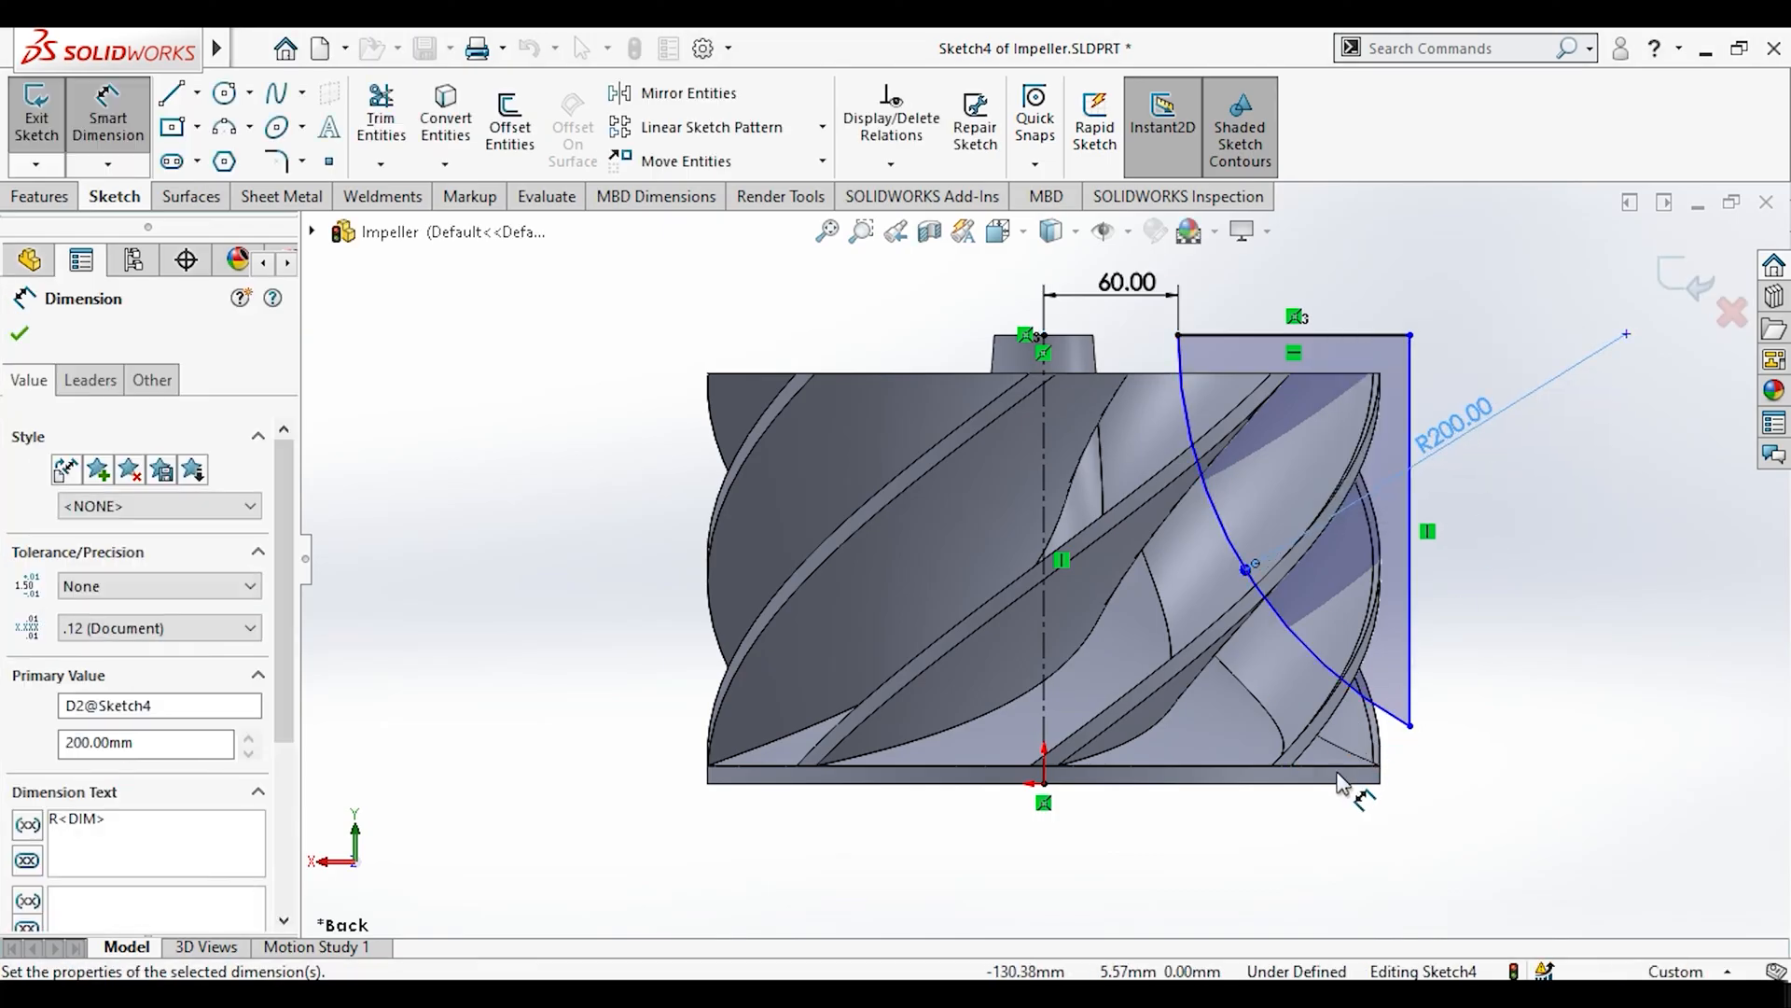
# Dimension the profile's lower corner 10 mm above the base disc's upper face.
pyautogui.click(1410, 727)
pyautogui.click(1471, 754)
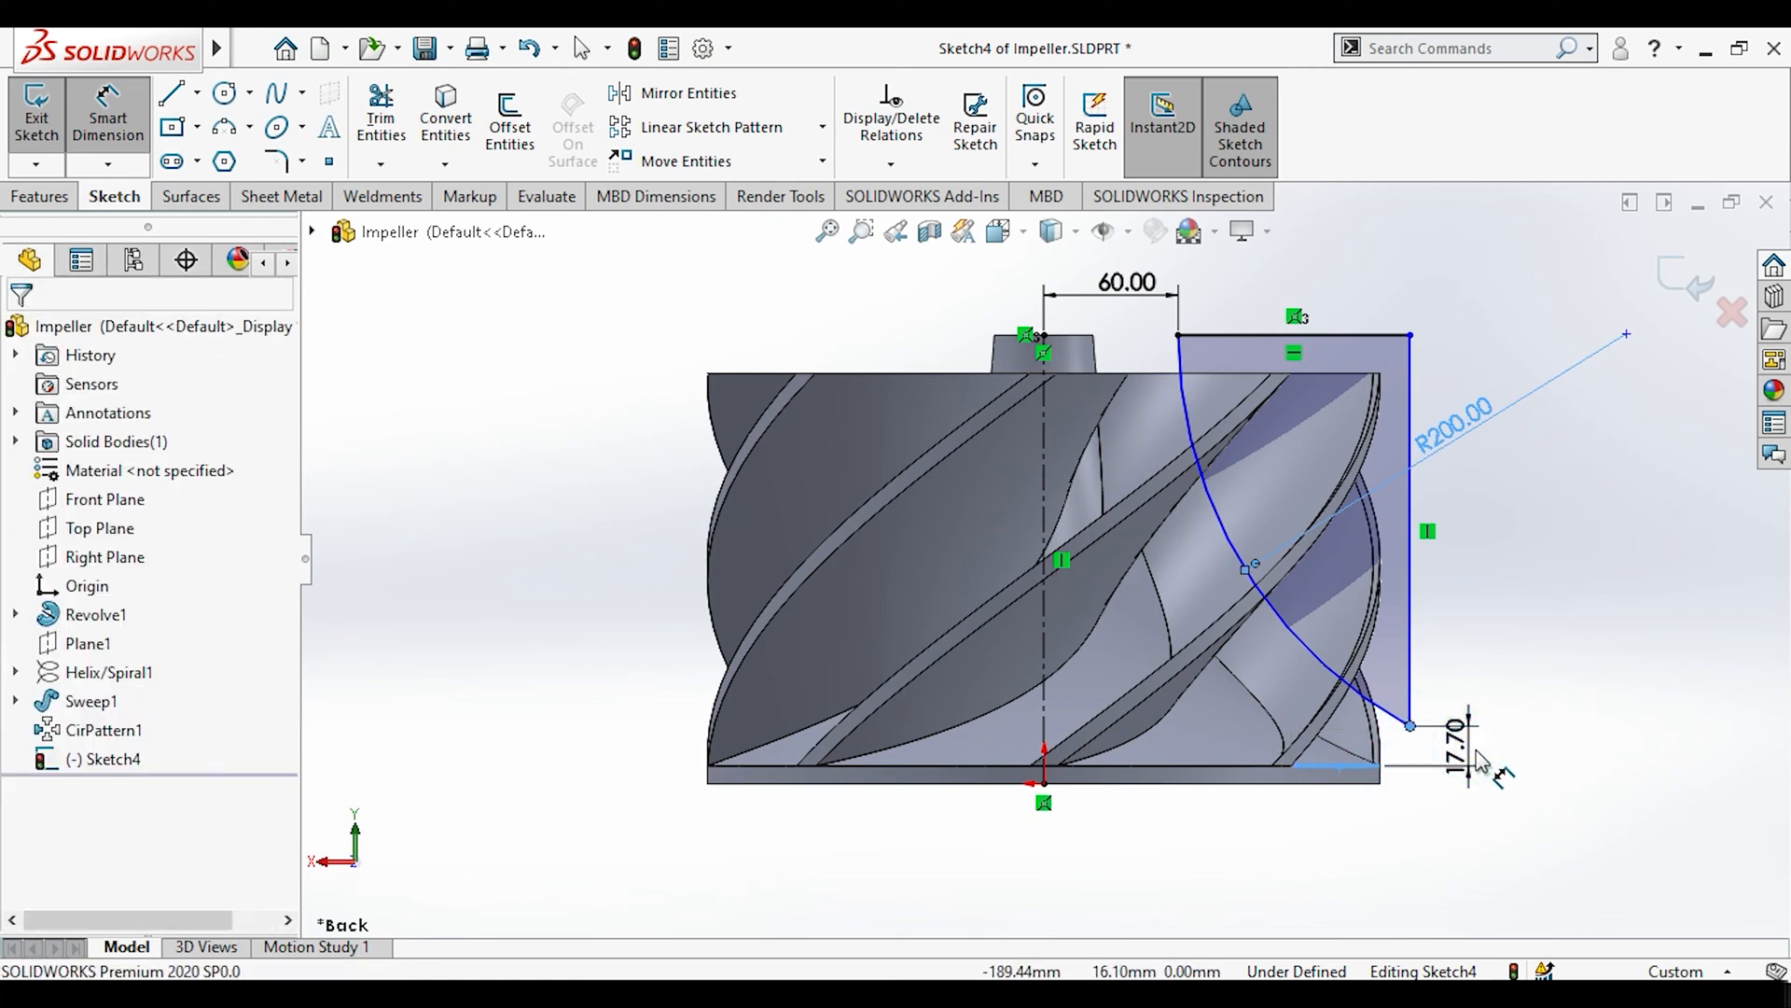
pyautogui.press('Return')
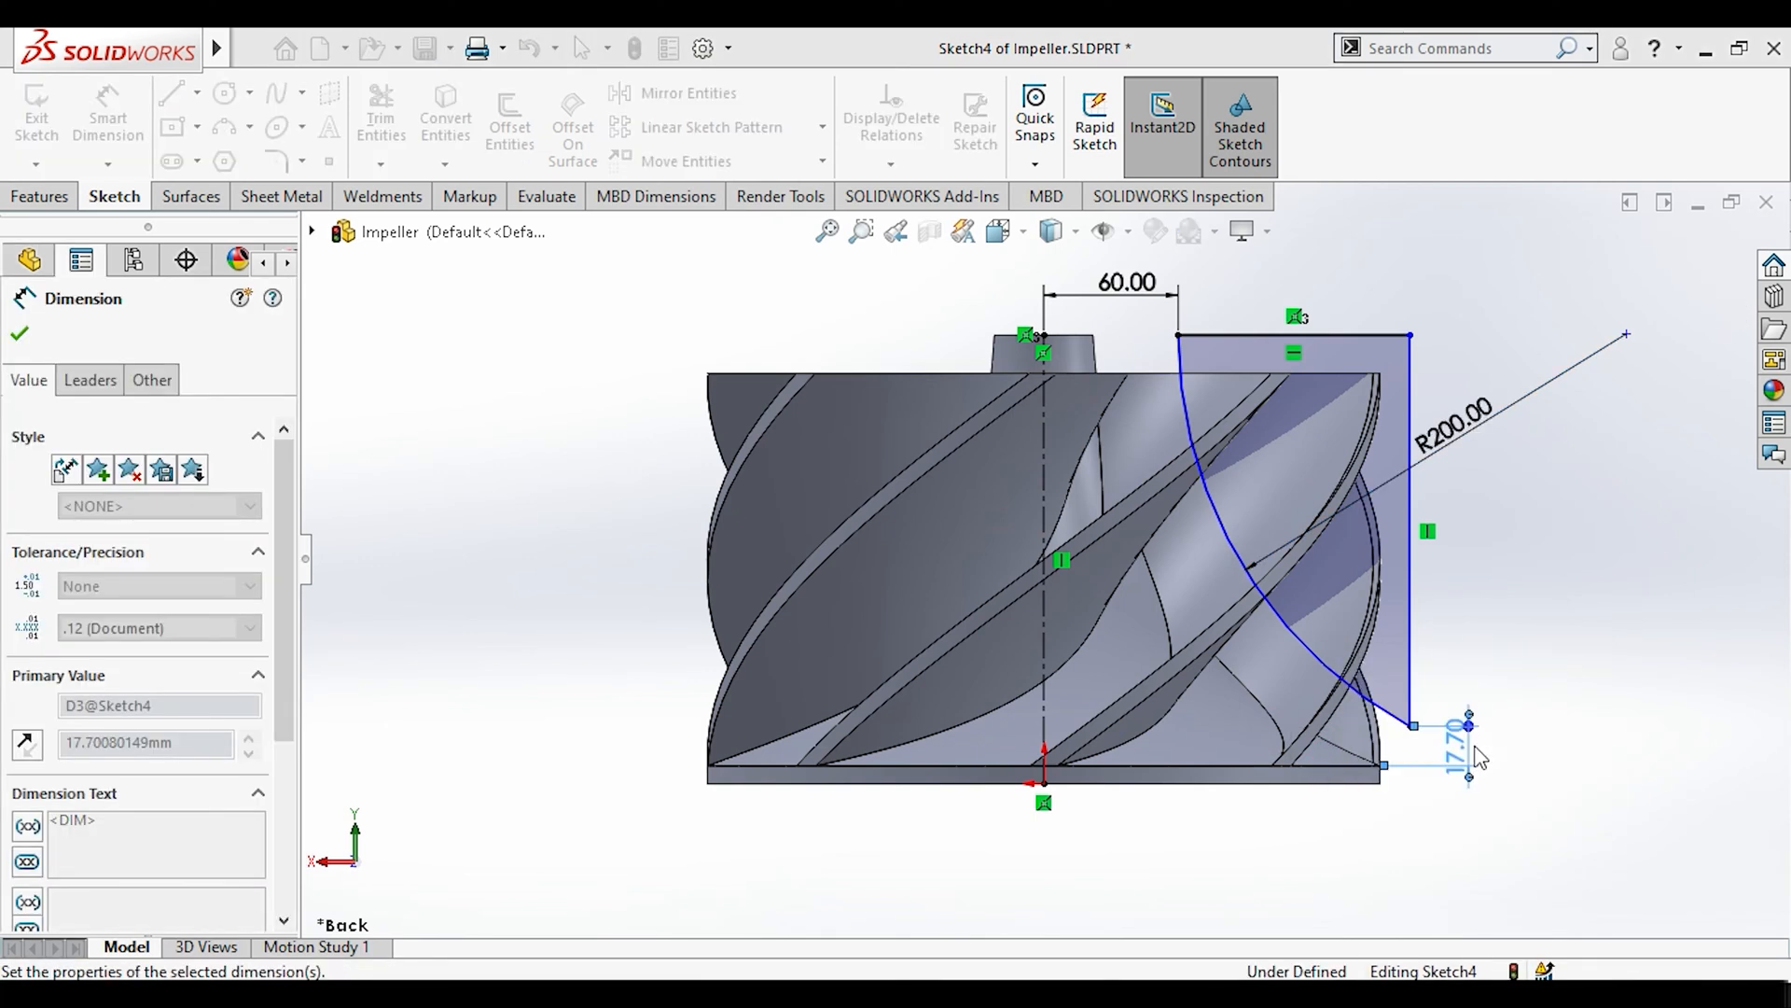
pyautogui.press('Escape')
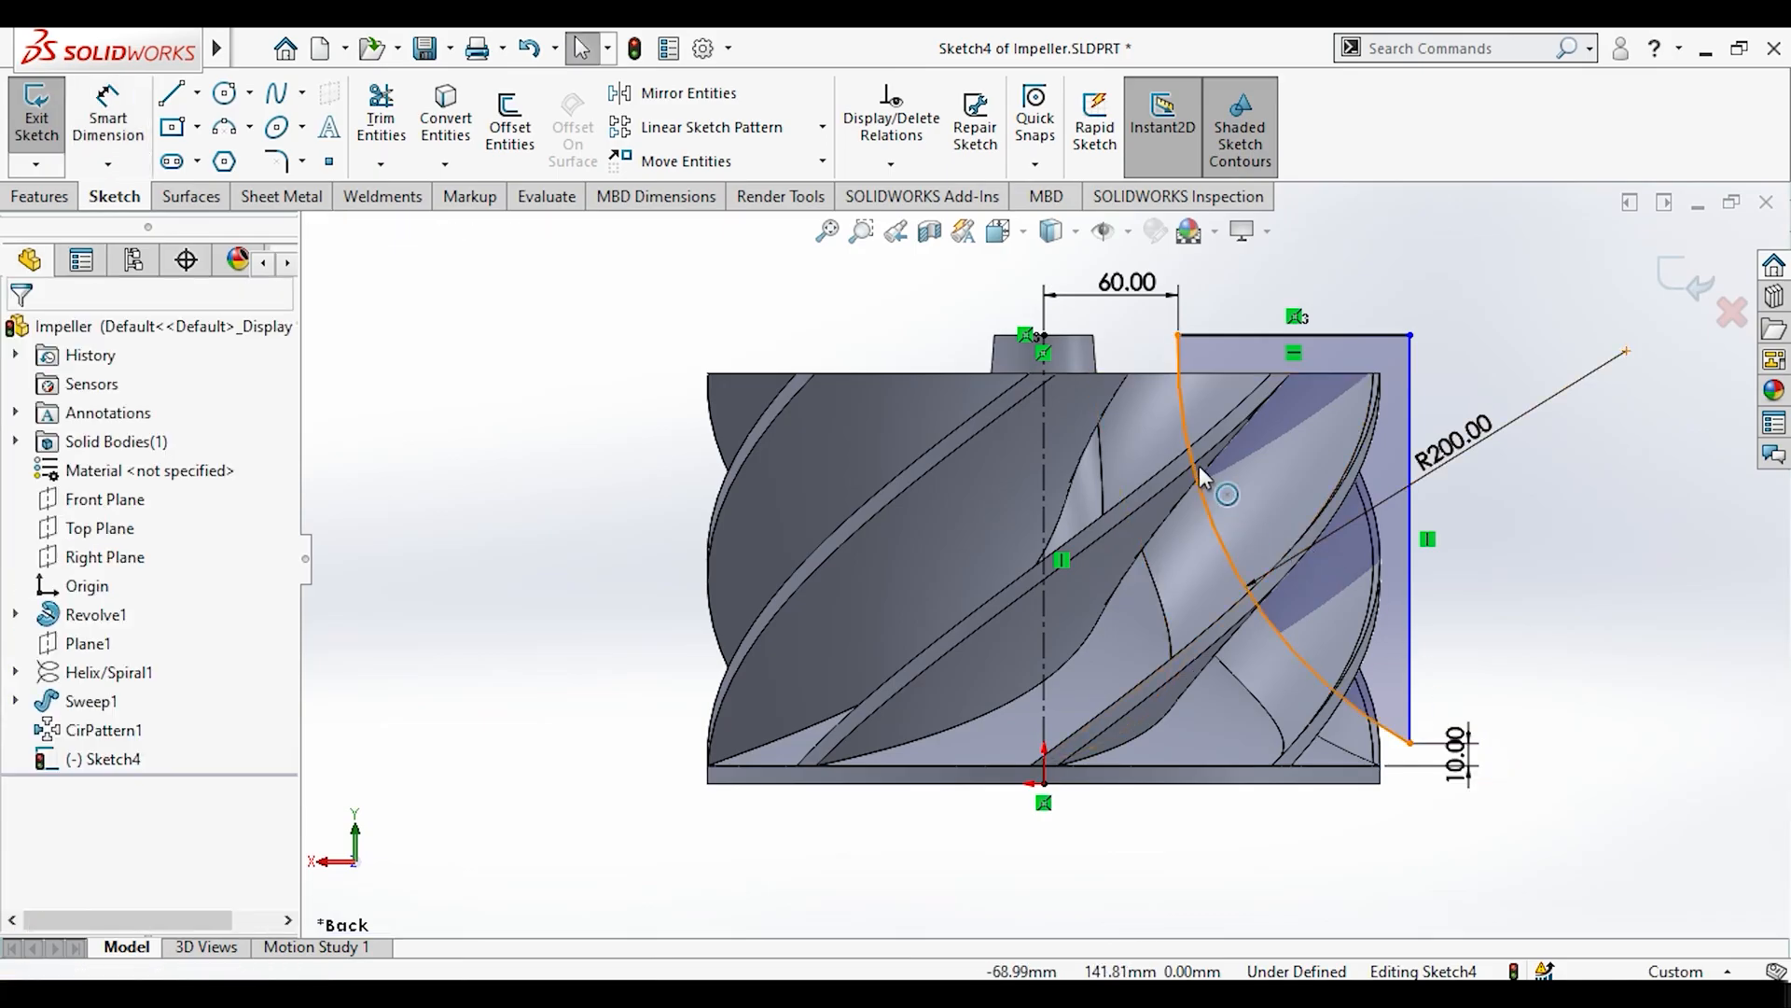
# Revolve-cut the closed profile 360 degrees about the centerline to trim the blades.
pyautogui.moveTo(1138, 434); pyautogui.dragTo(1169, 475, button='middle')
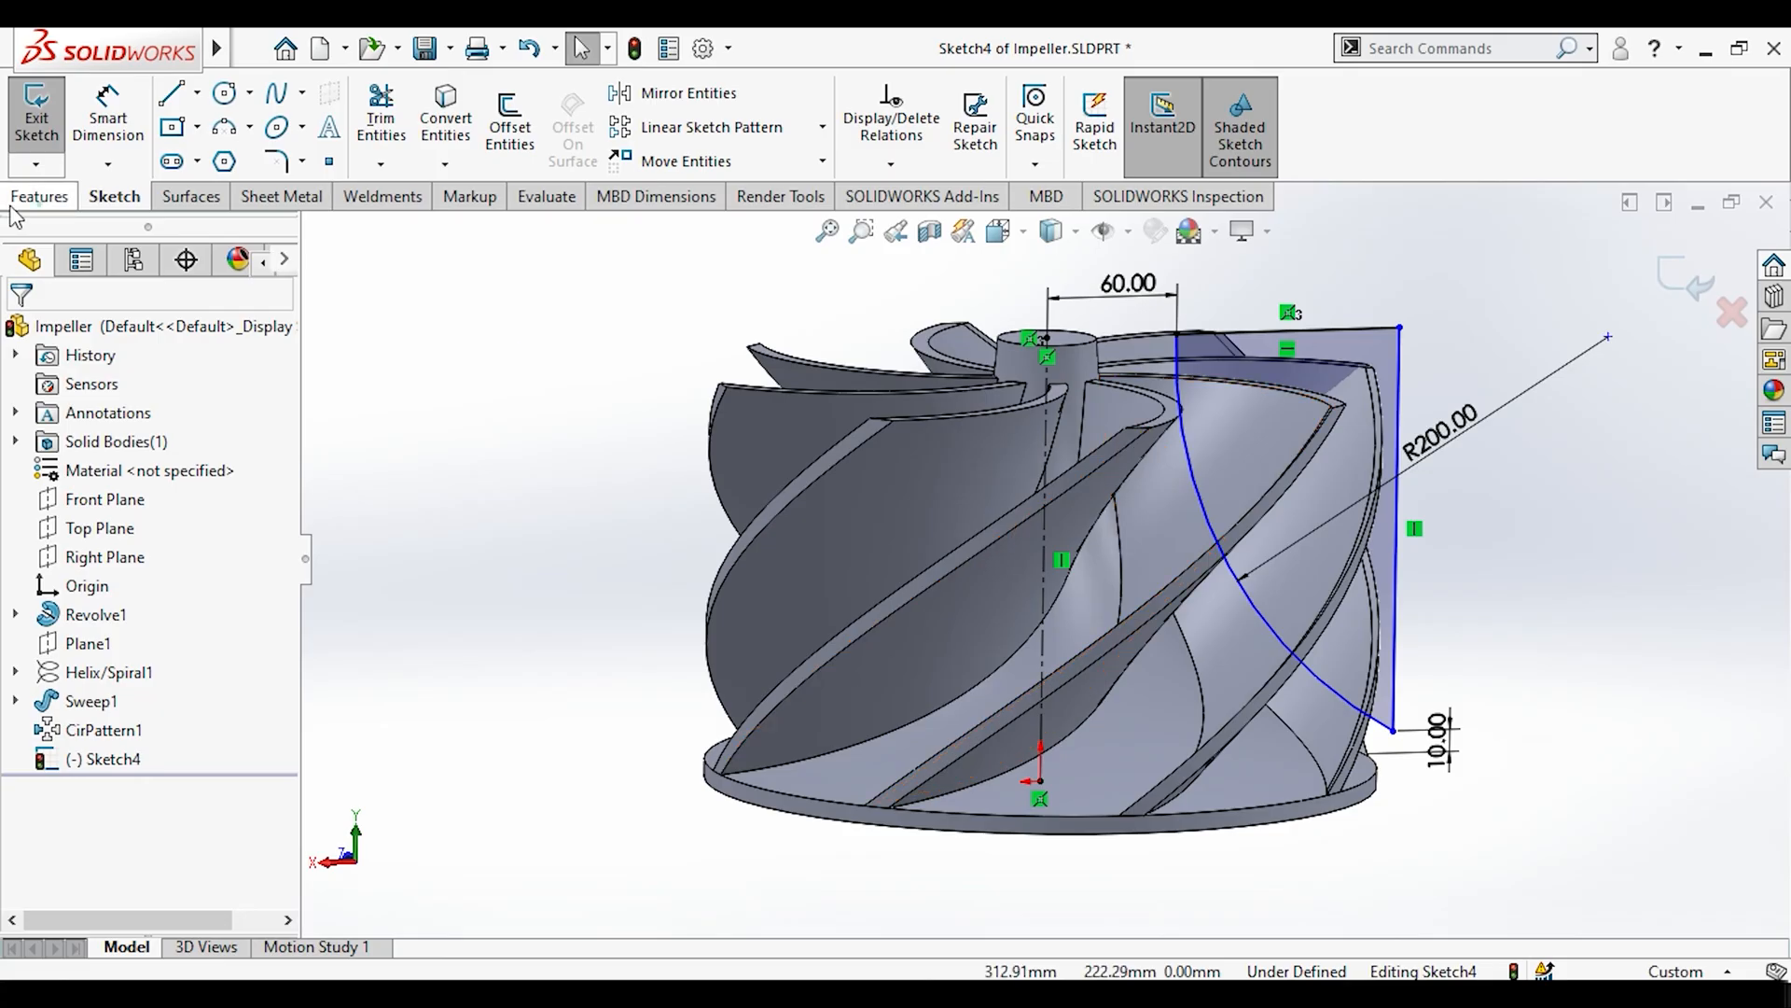
pyautogui.click(28, 198)
pyautogui.click(525, 127)
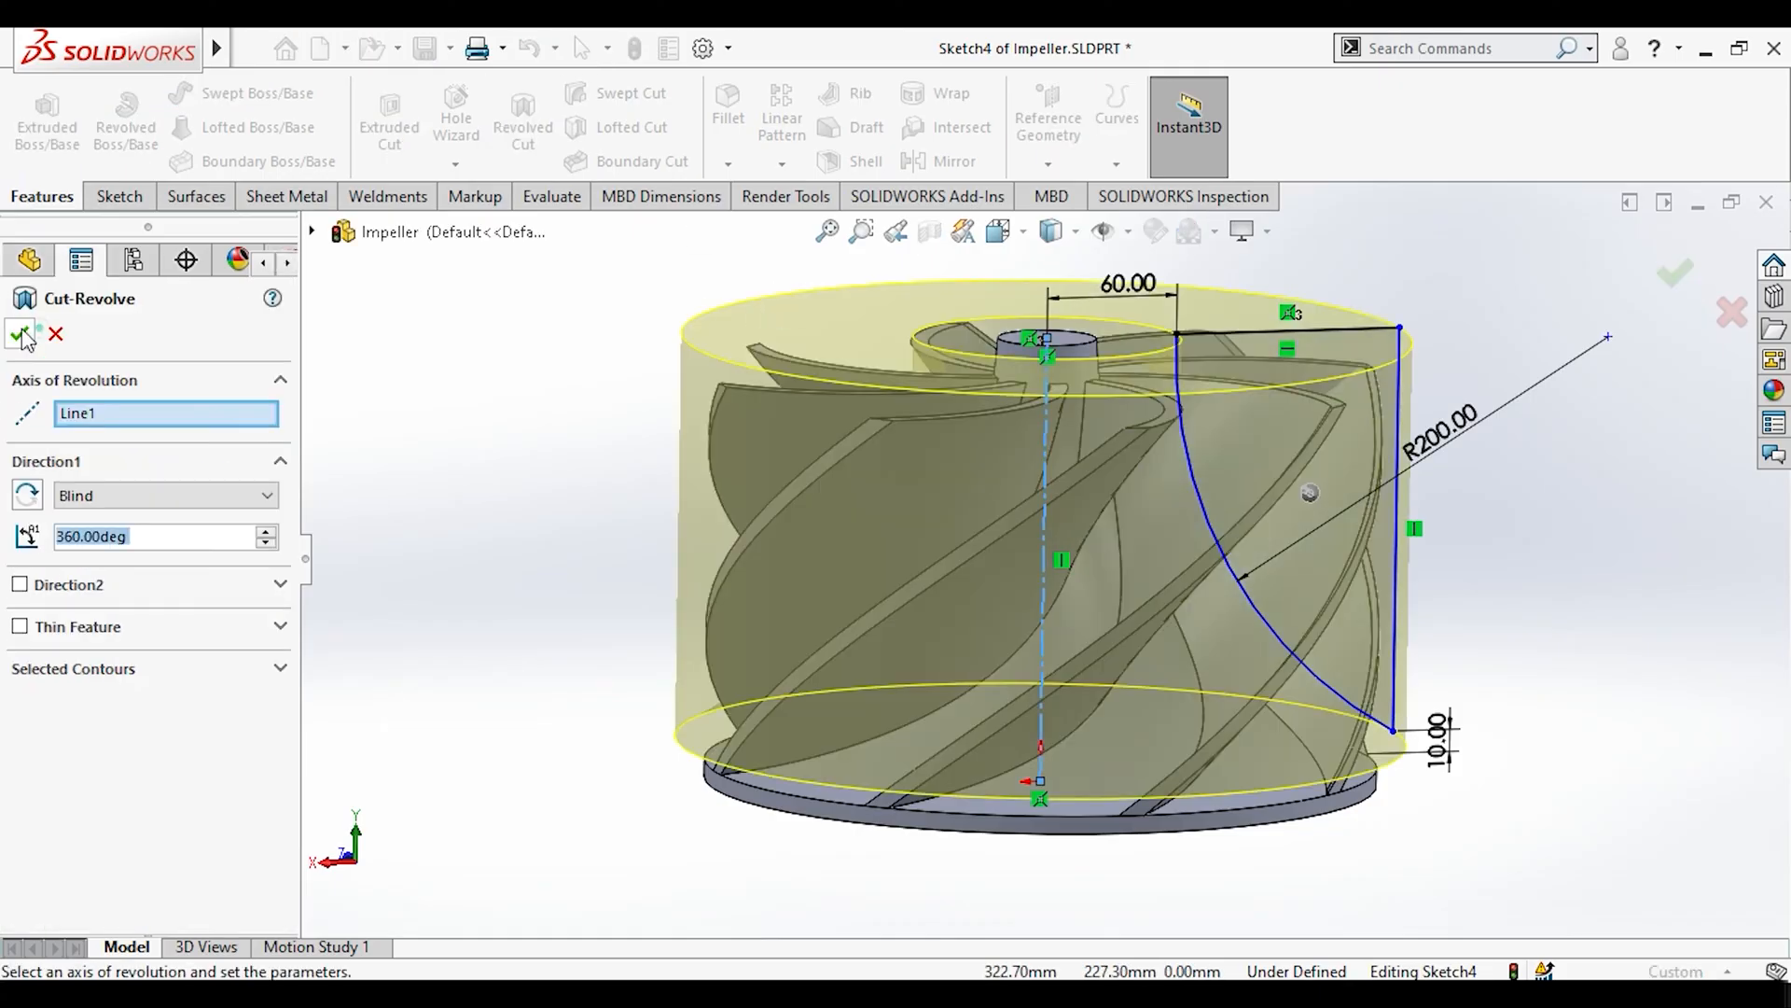
pyautogui.click(20, 334)
# Examine the trimmed blades and hub from several angles and zoom levels.
pyautogui.moveTo(531, 382); pyautogui.dragTo(751, 589, button='middle')
pyautogui.scroll(-1, 920, 484)
pyautogui.moveTo(920, 484); pyautogui.dragTo(1091, 392, button='middle')
pyautogui.scroll(1, 972, 496)
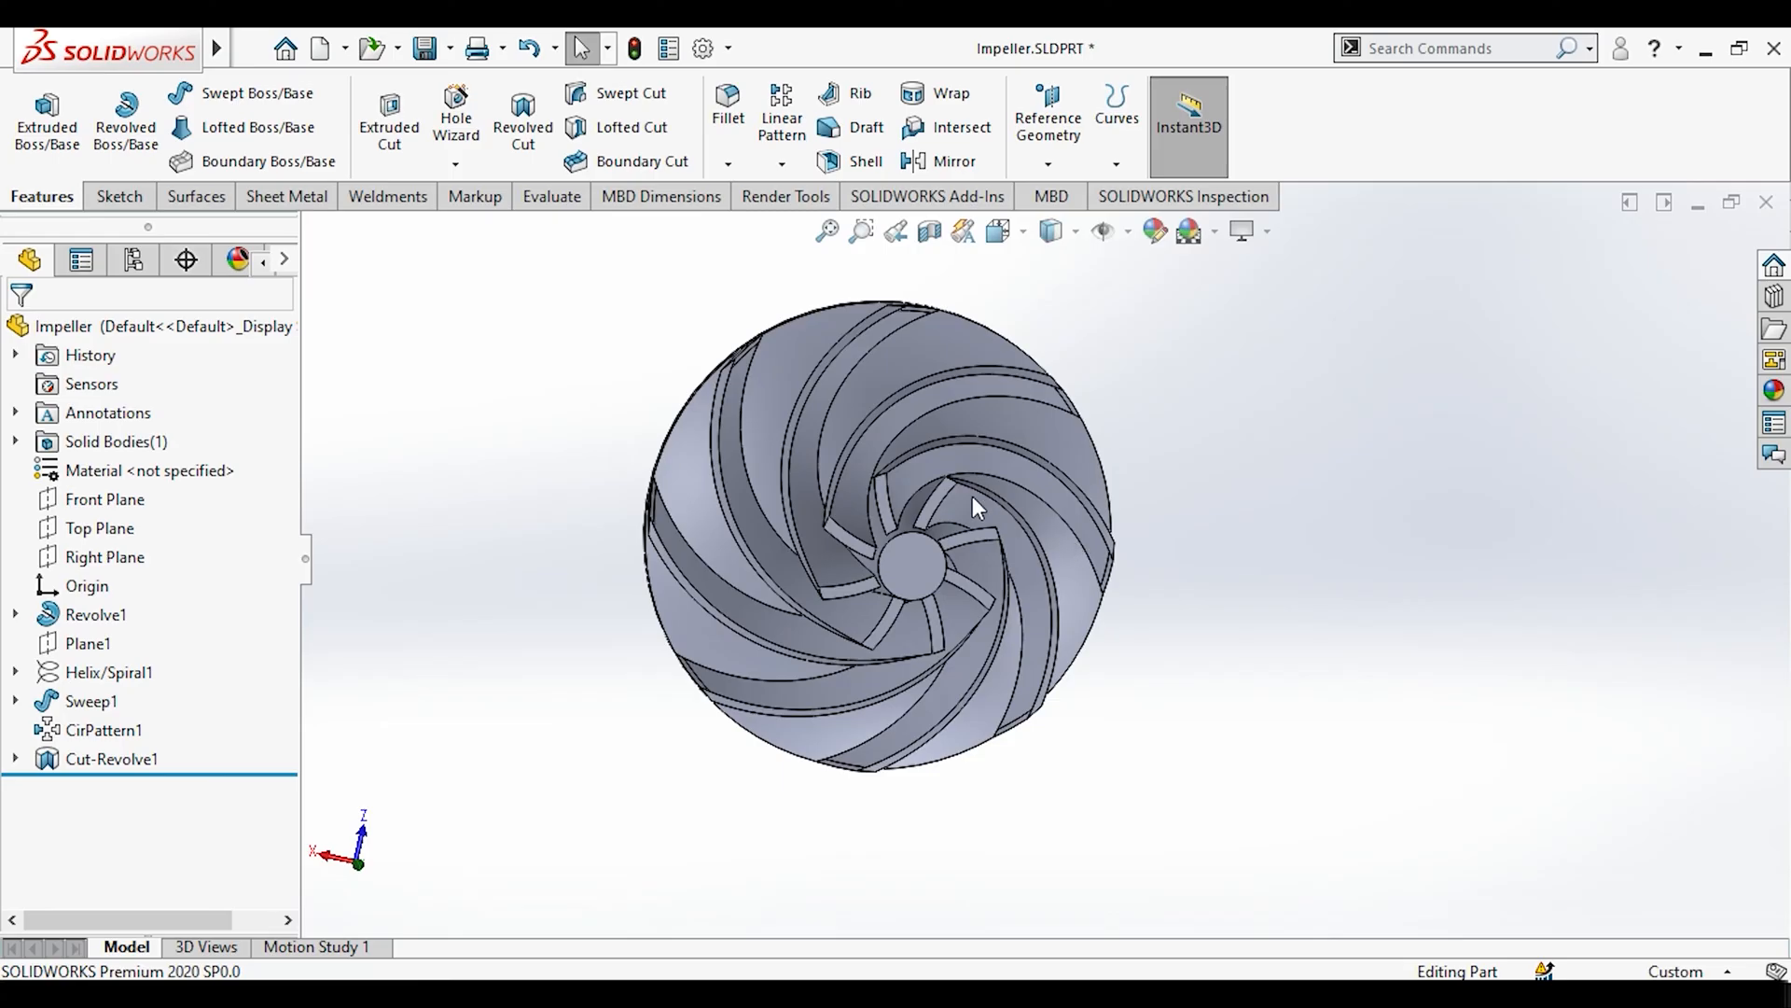
pyautogui.scroll(-2, 937, 481)
pyautogui.scroll(4, 886, 437)
pyautogui.scroll(-4, 890, 435)
pyautogui.moveTo(892, 435); pyautogui.dragTo(827, 579, button='middle')
pyautogui.scroll(2, 1052, 630)
pyautogui.scroll(-3, 1052, 631)
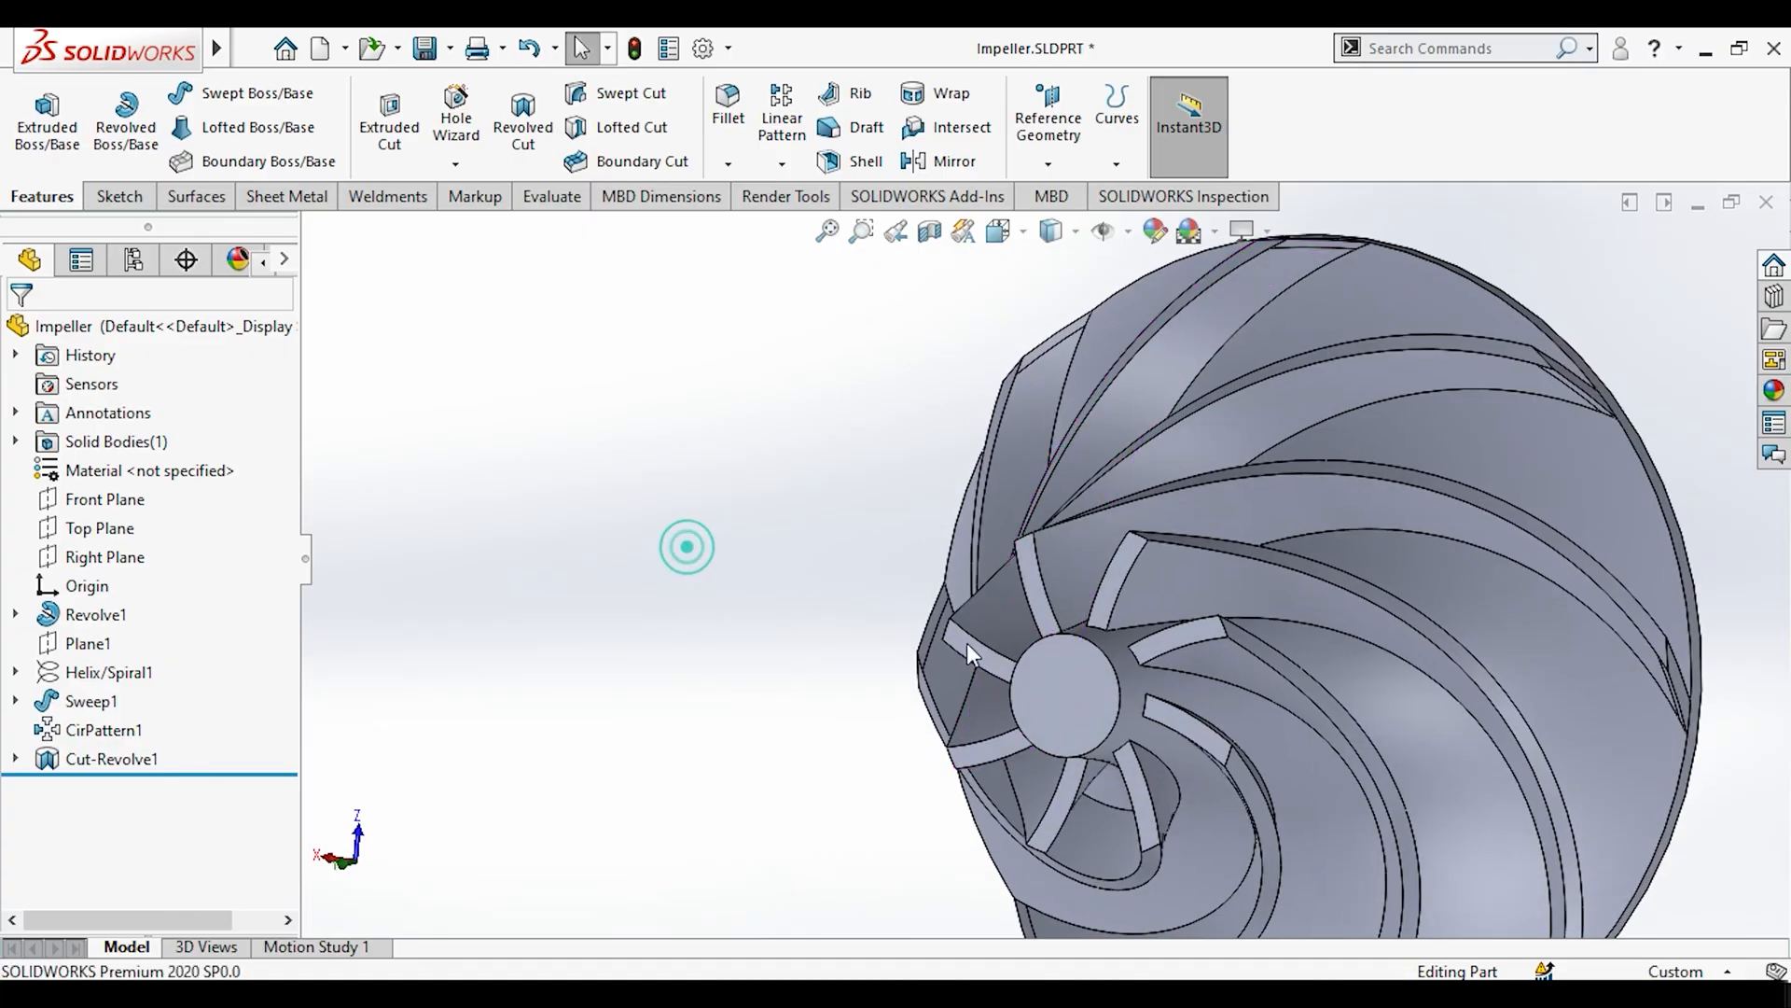
pyautogui.scroll(4, 1008, 512)
# Orient the impeller to view it from above and start a sketch on the hub's flat top face.
pyautogui.press('space')
pyautogui.click(814, 662)
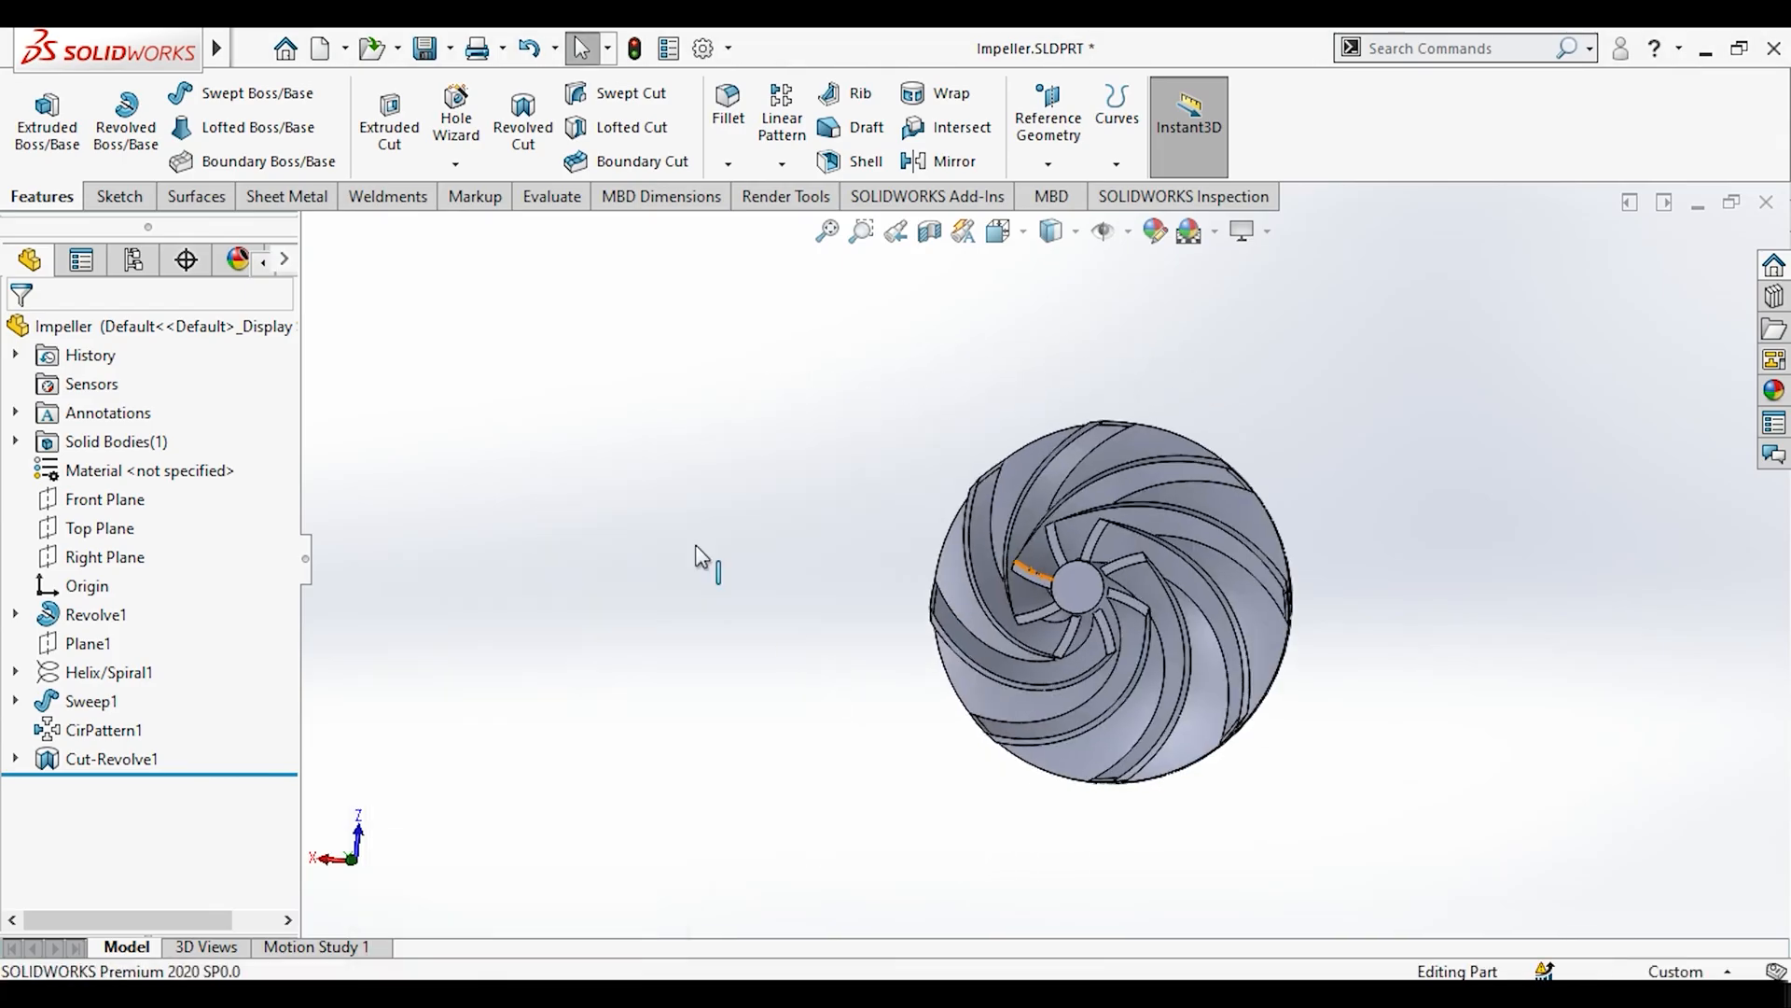
pyautogui.click(1039, 547)
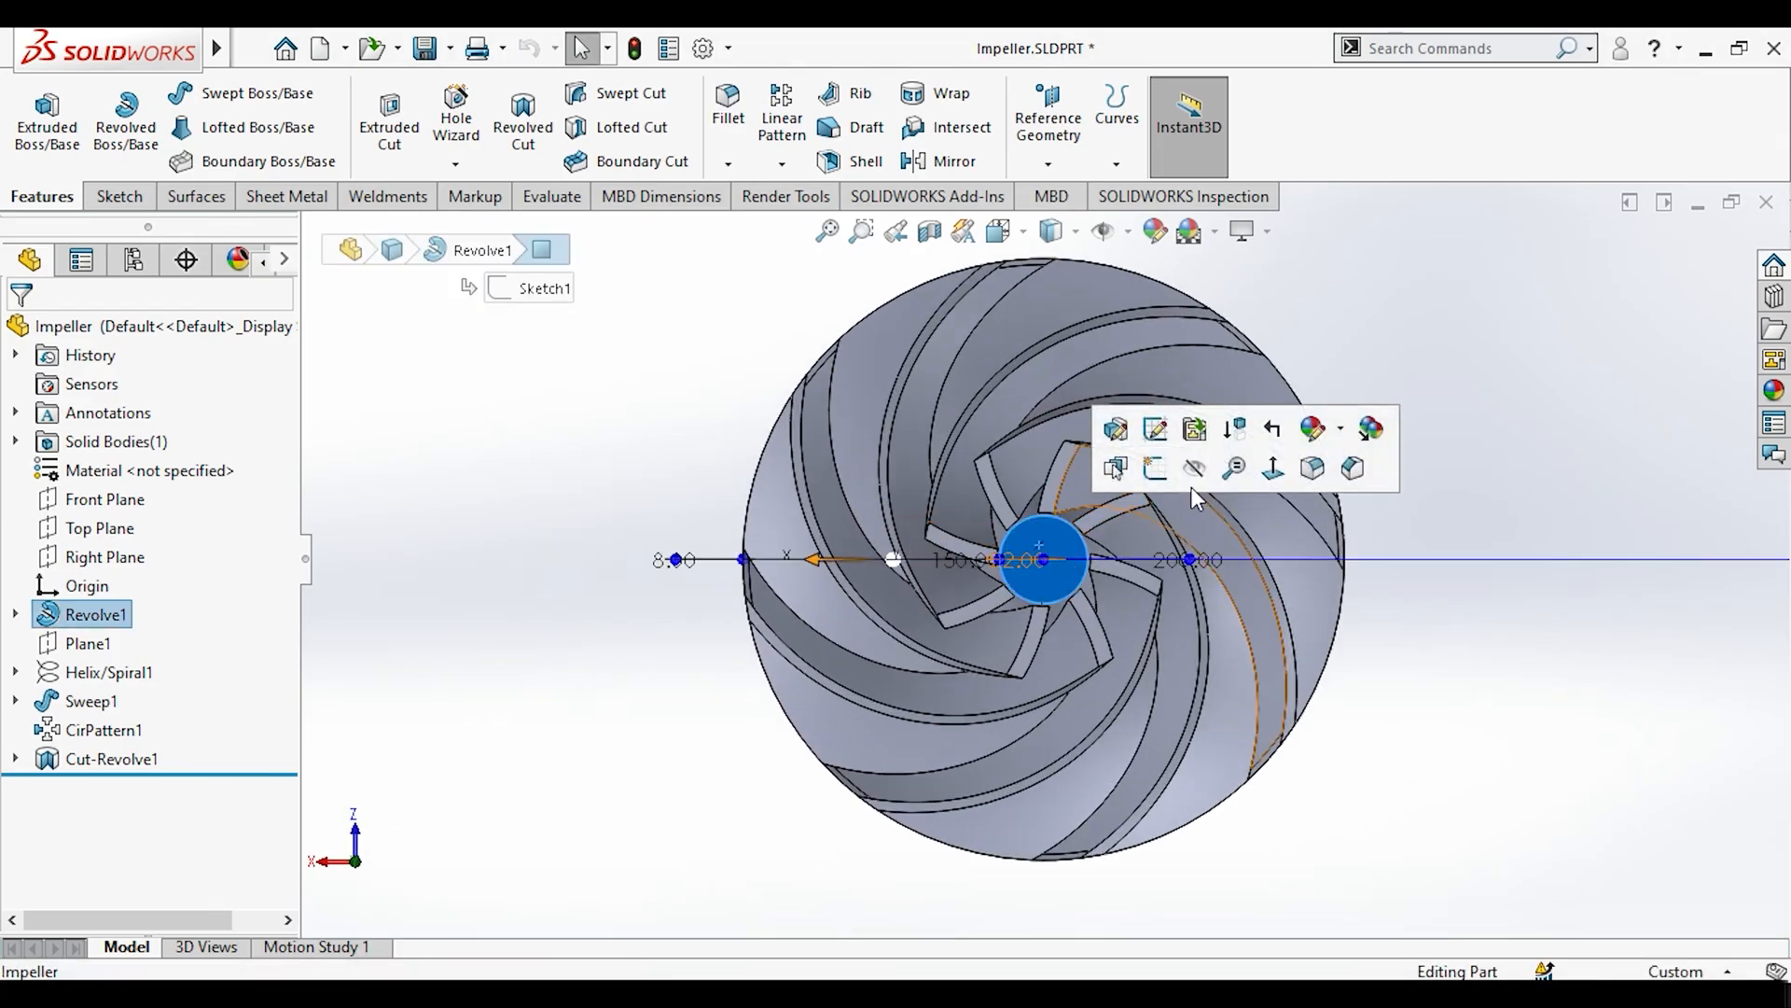
pyautogui.click(1155, 469)
pyautogui.click(1471, 691)
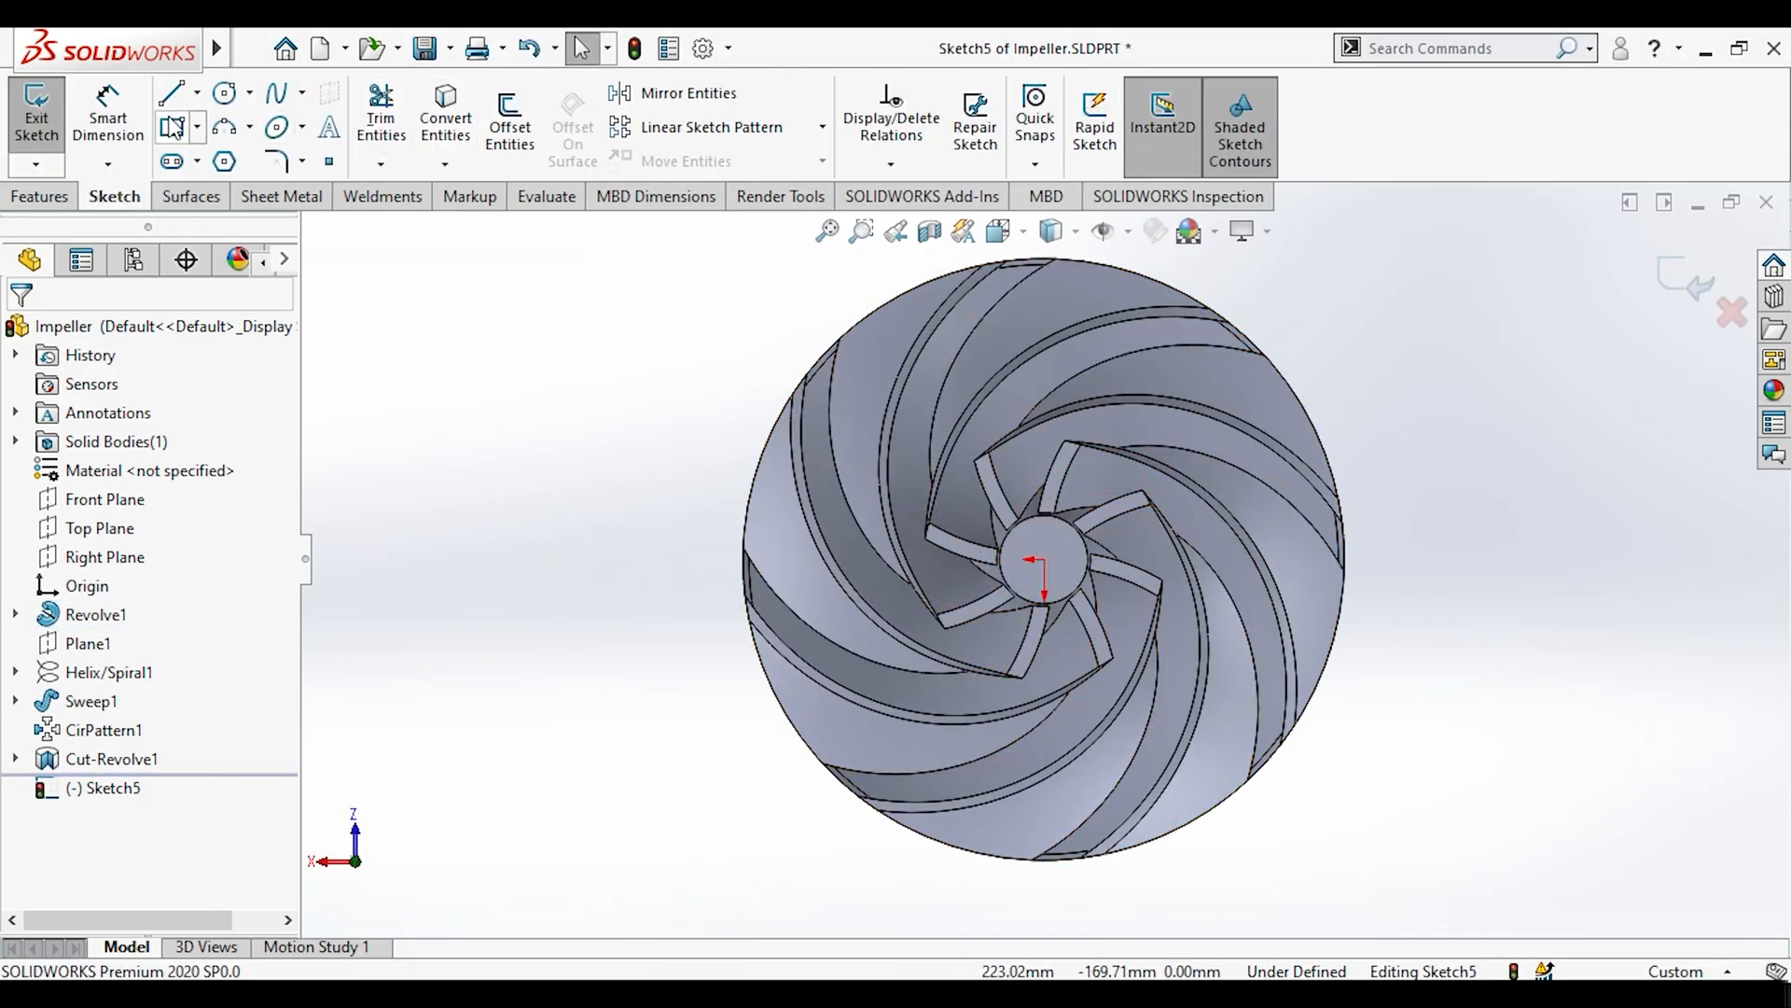
# Sketch a circle of about 24 mm diameter centered on the origin within the hub's top face.
pyautogui.scroll(-2, 1084, 530)
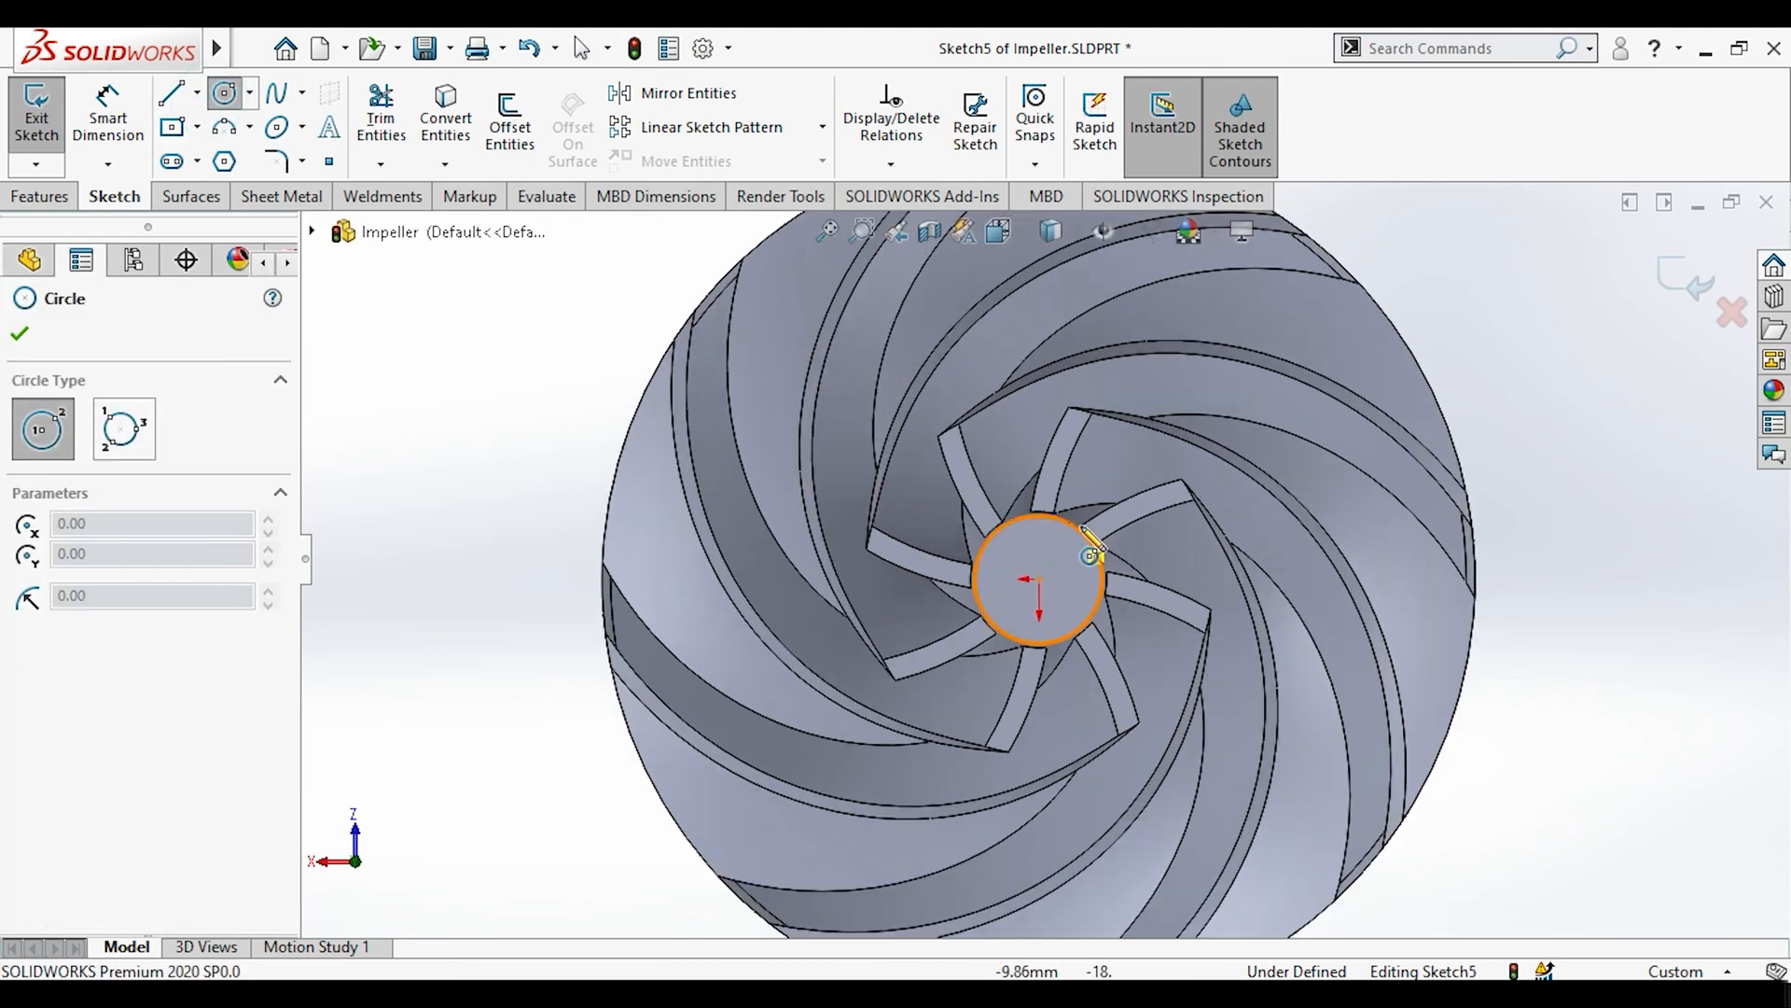
pyautogui.click(1038, 581)
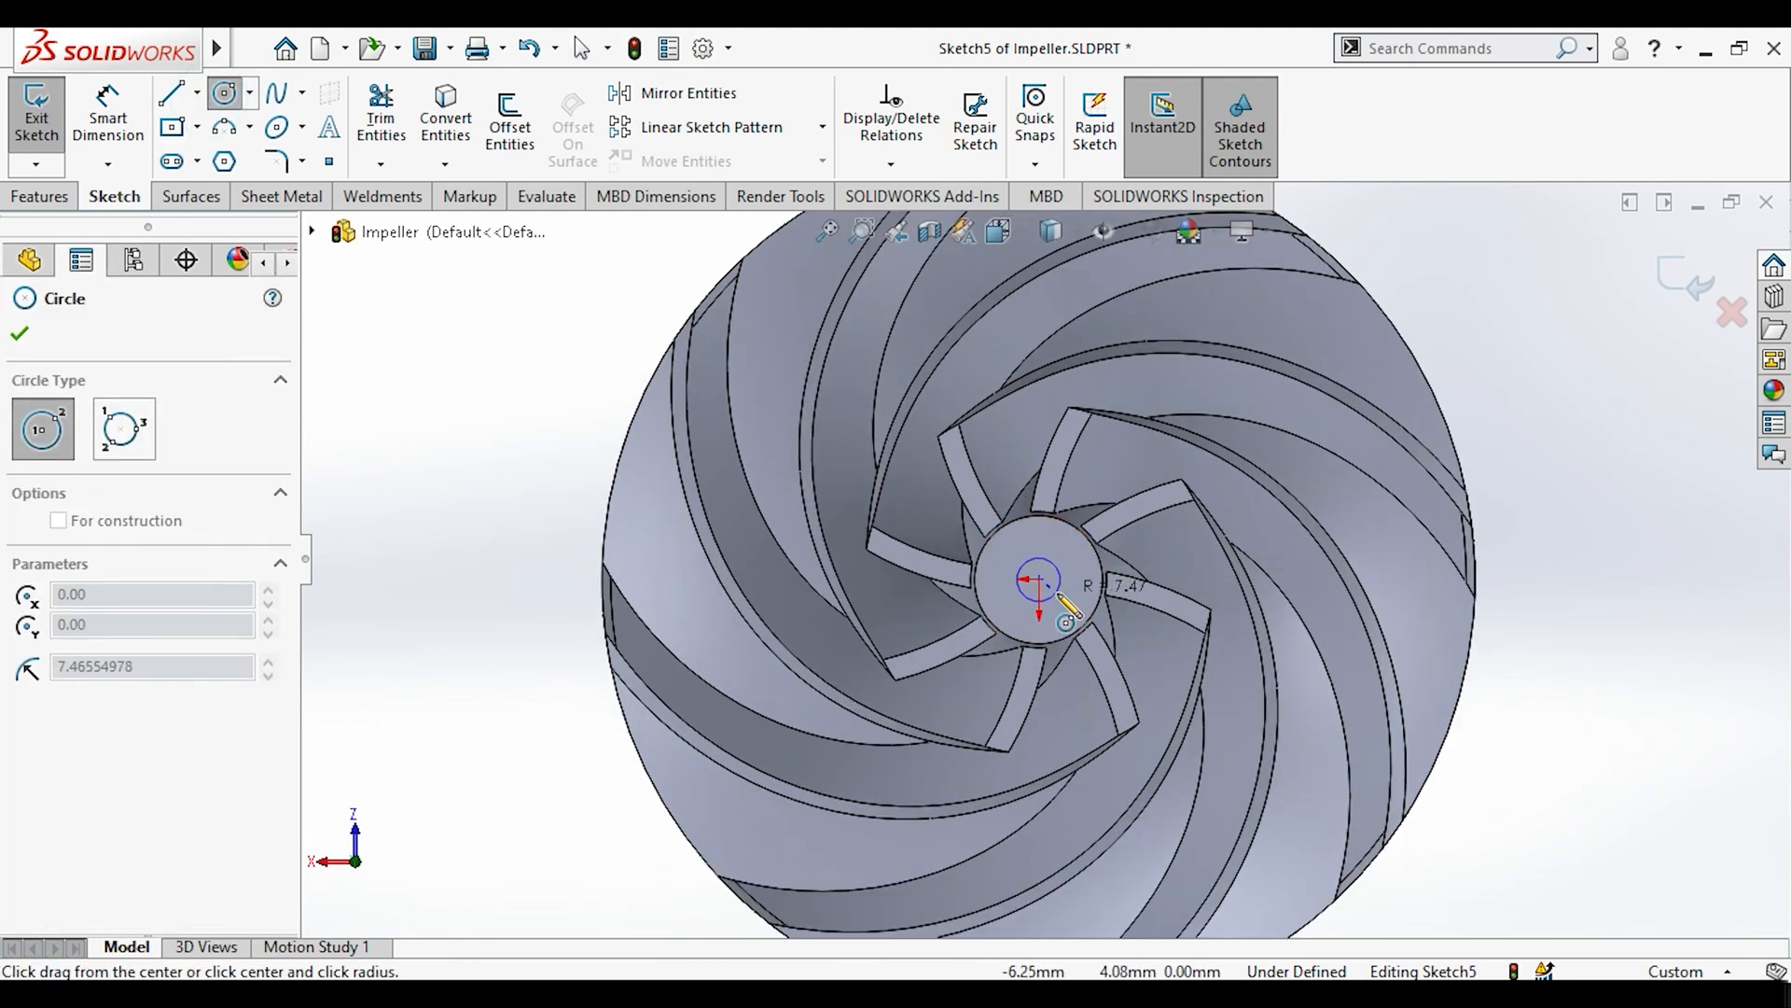
pyautogui.click(1070, 601)
pyautogui.press('Escape')
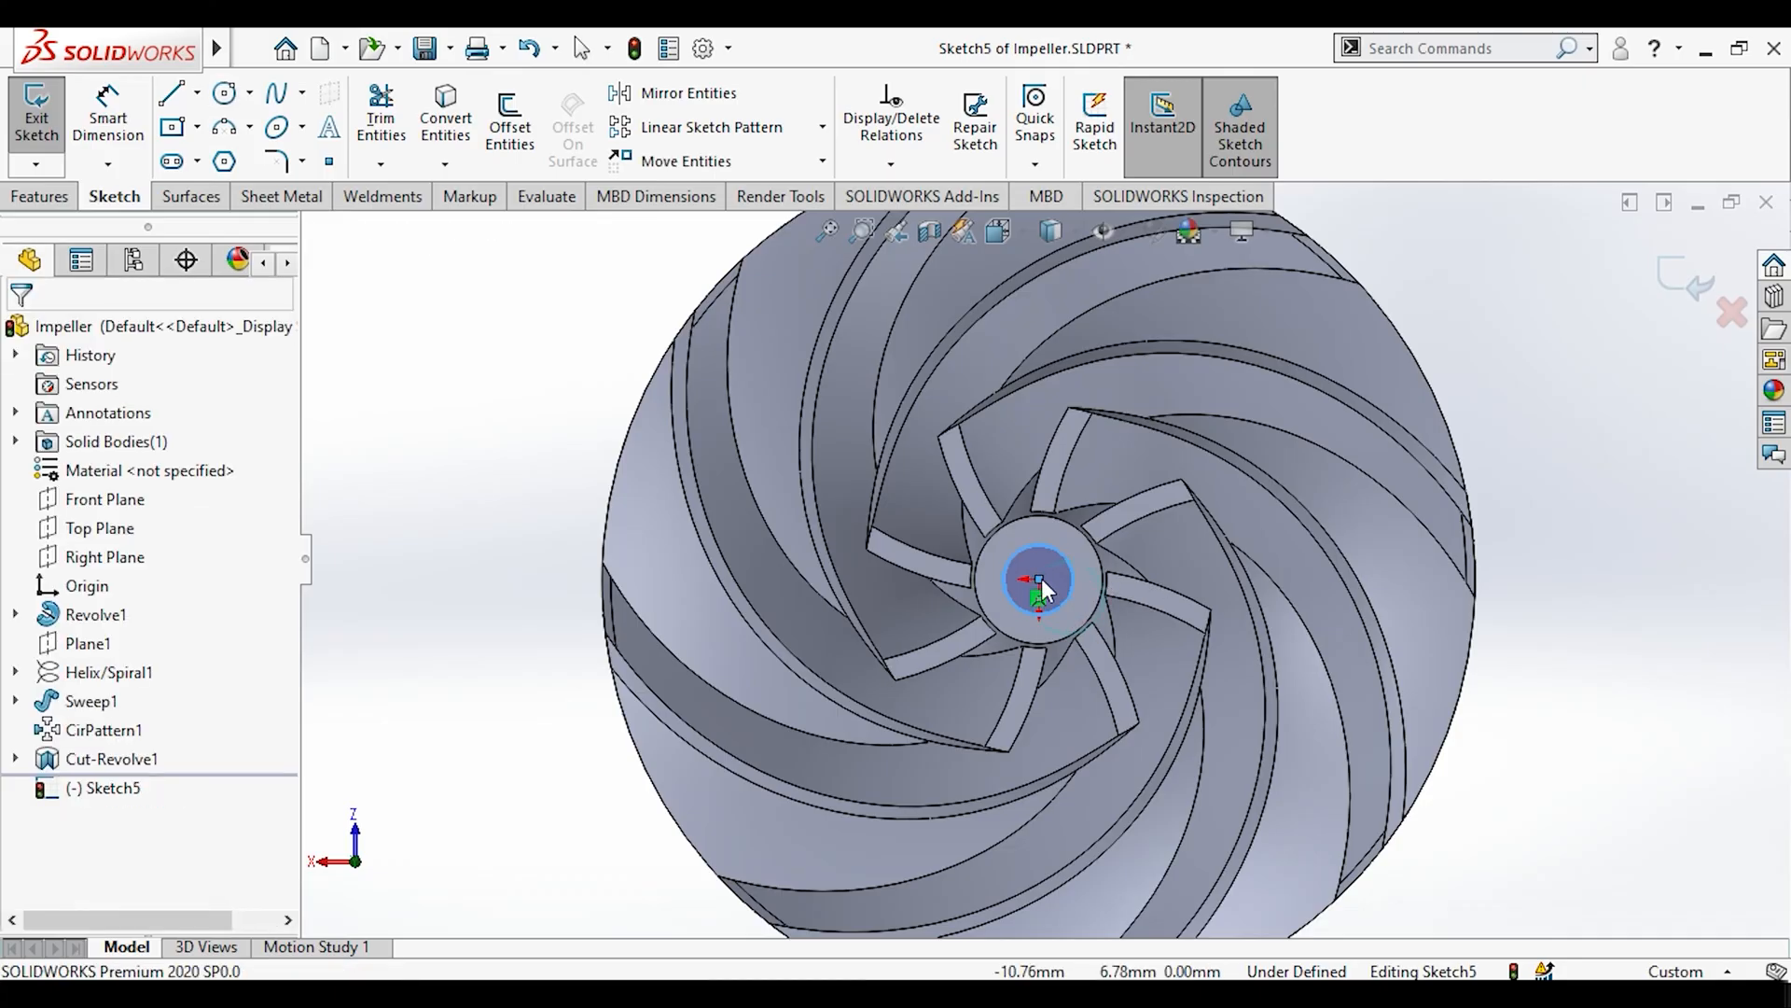
# Dimension the hub circle with a diameter of 24 mm.
pyautogui.click(104, 139)
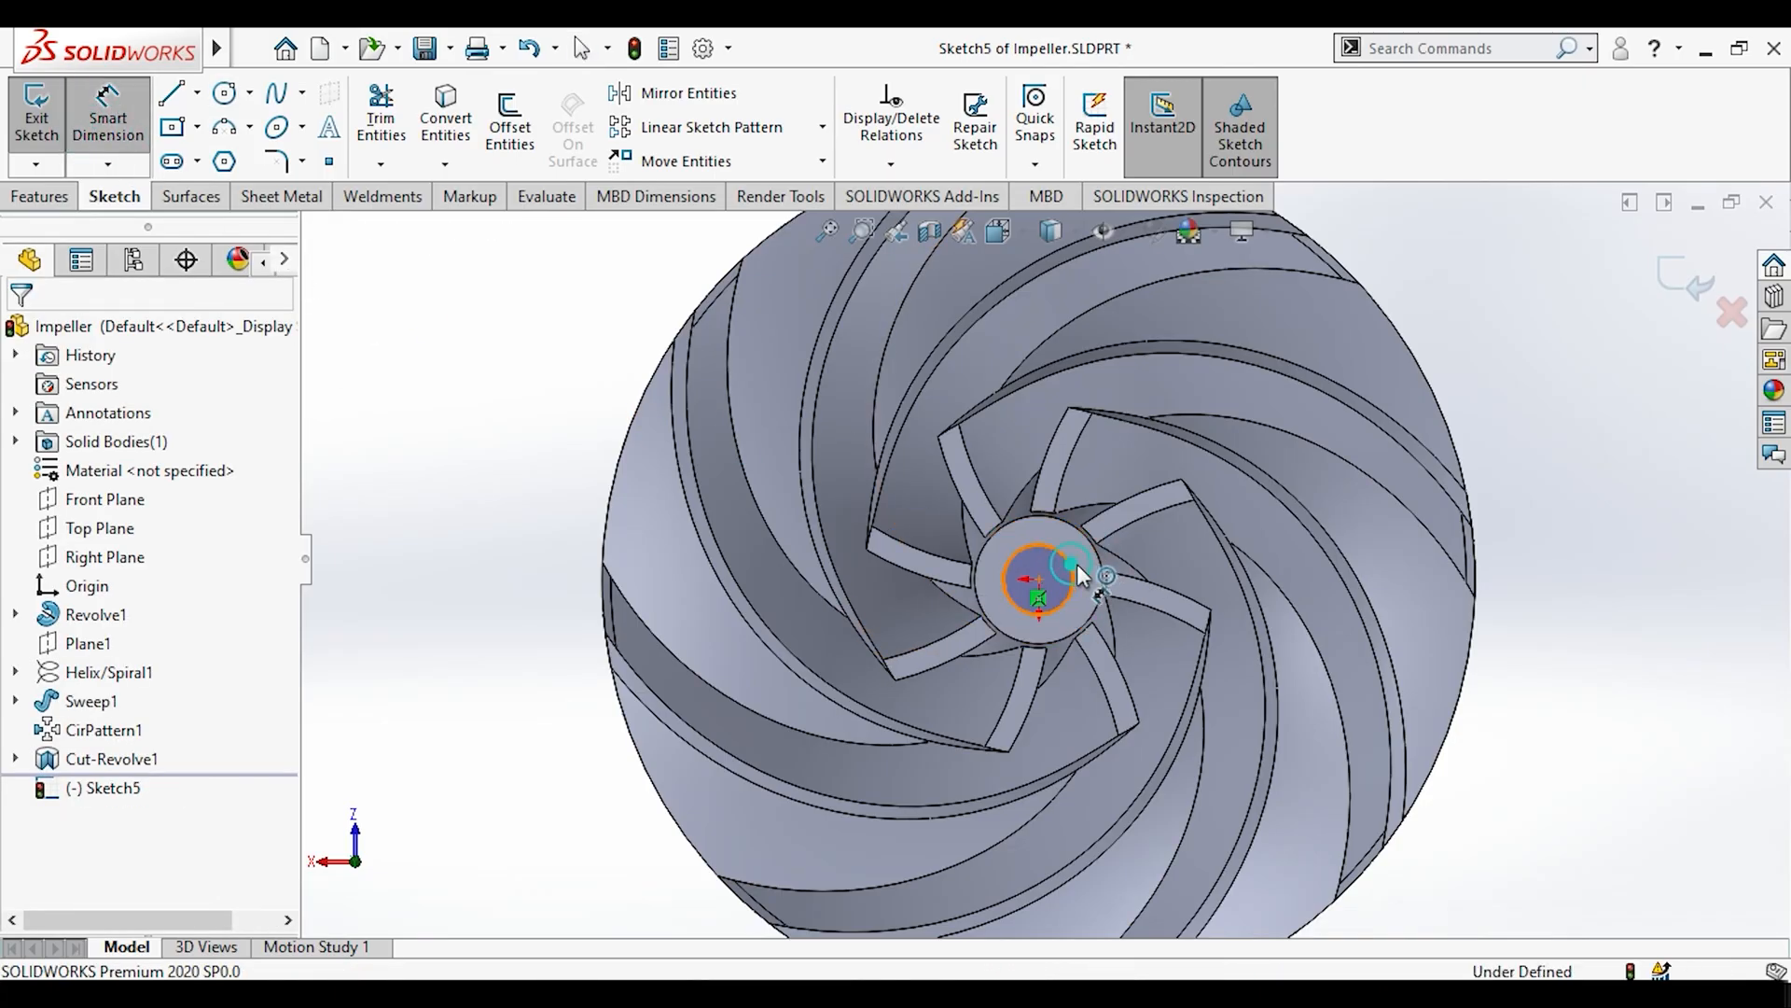
pyautogui.click(1078, 571)
pyautogui.click(1586, 594)
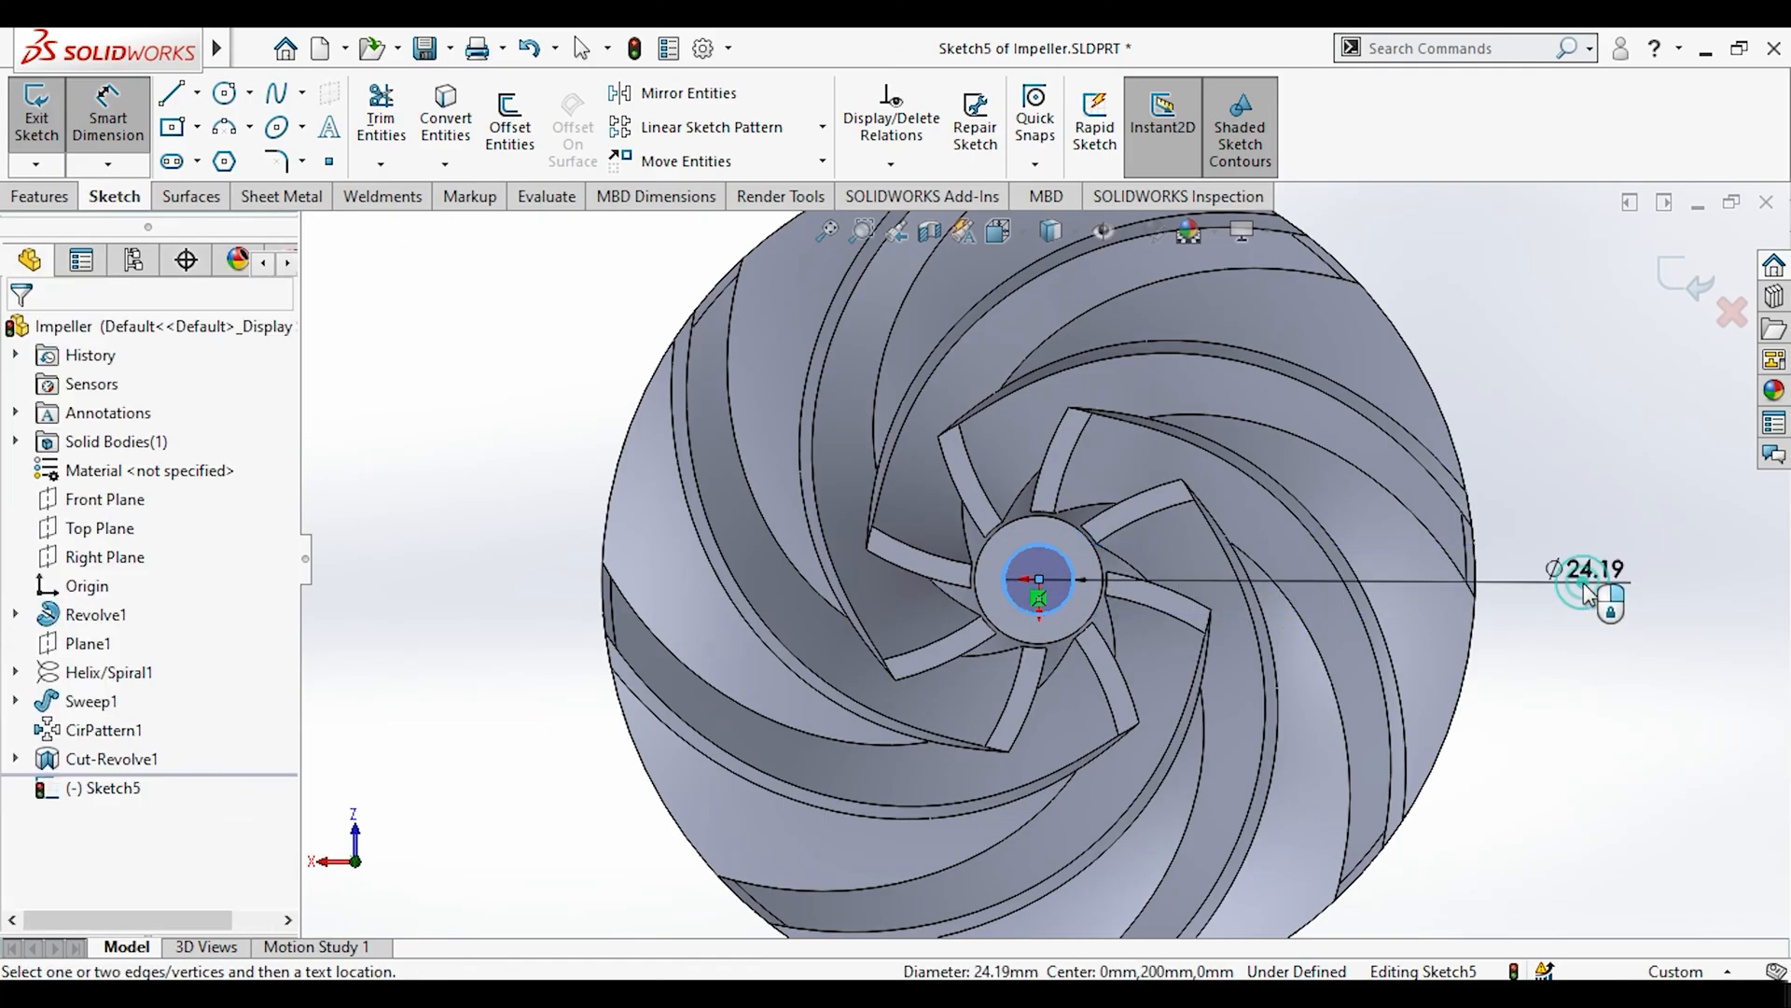
pyautogui.write('24')
pyautogui.press('Return')
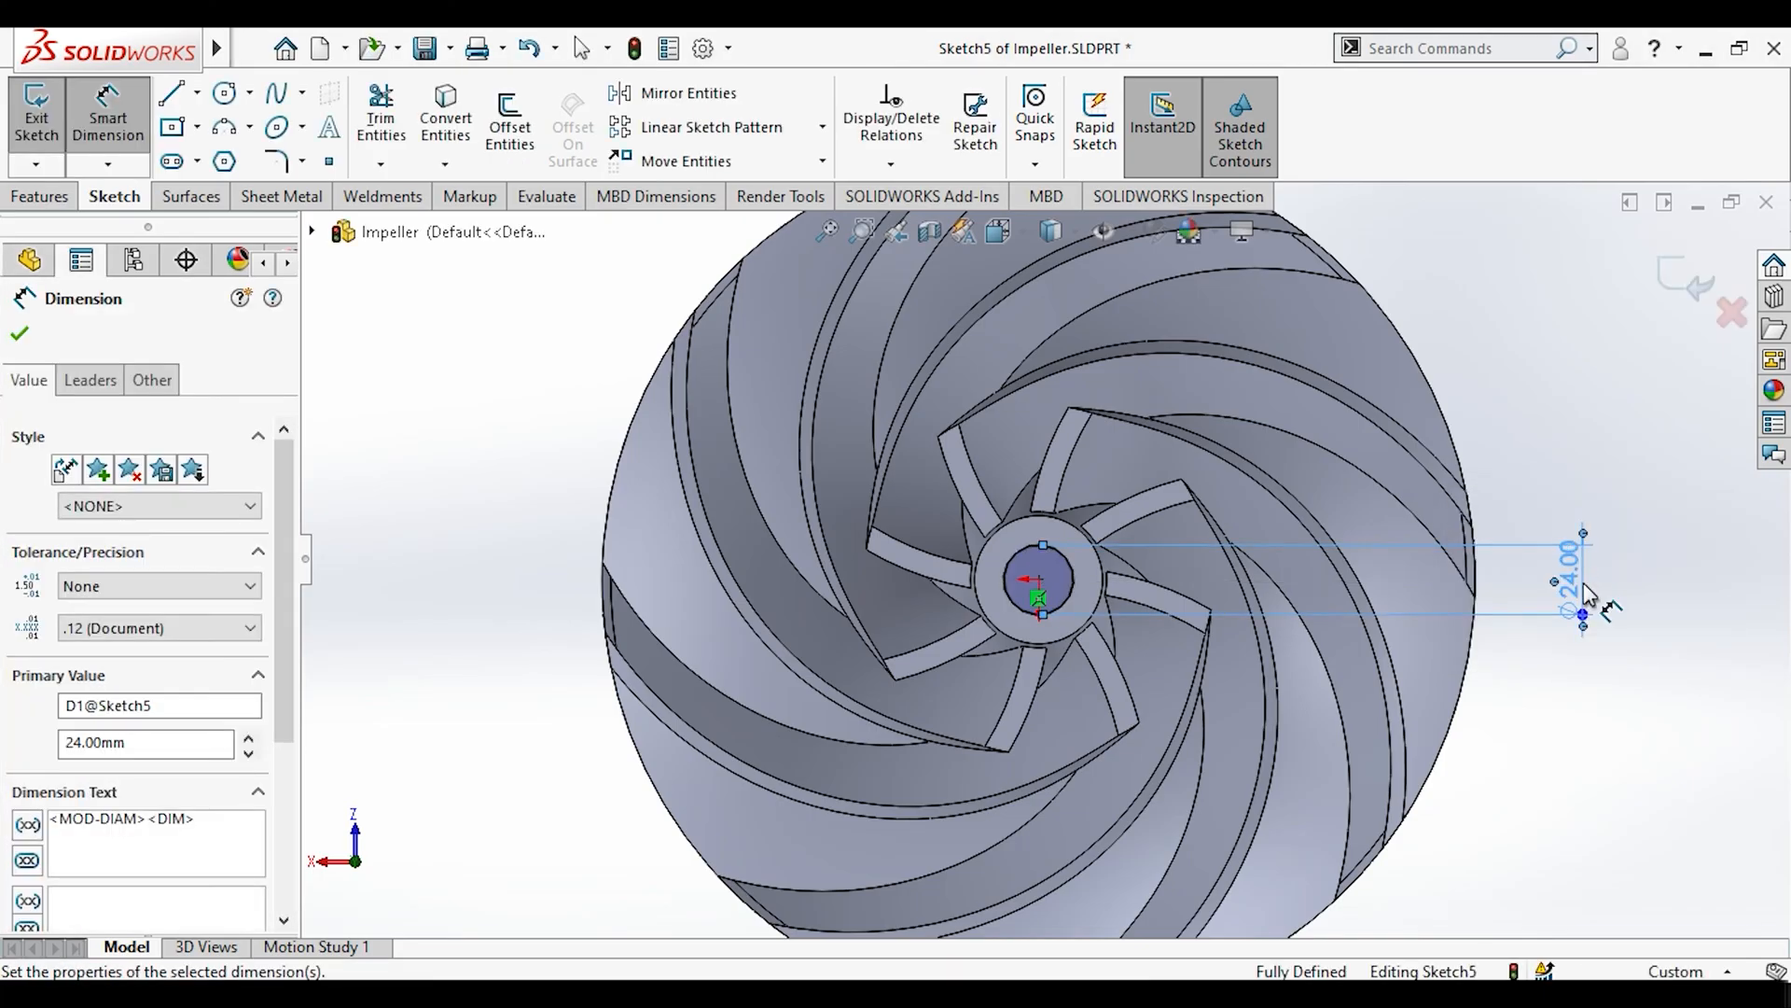
# Change the hub circle's diameter dimension to 28 mm.
pyautogui.doubleClick(1575, 586)
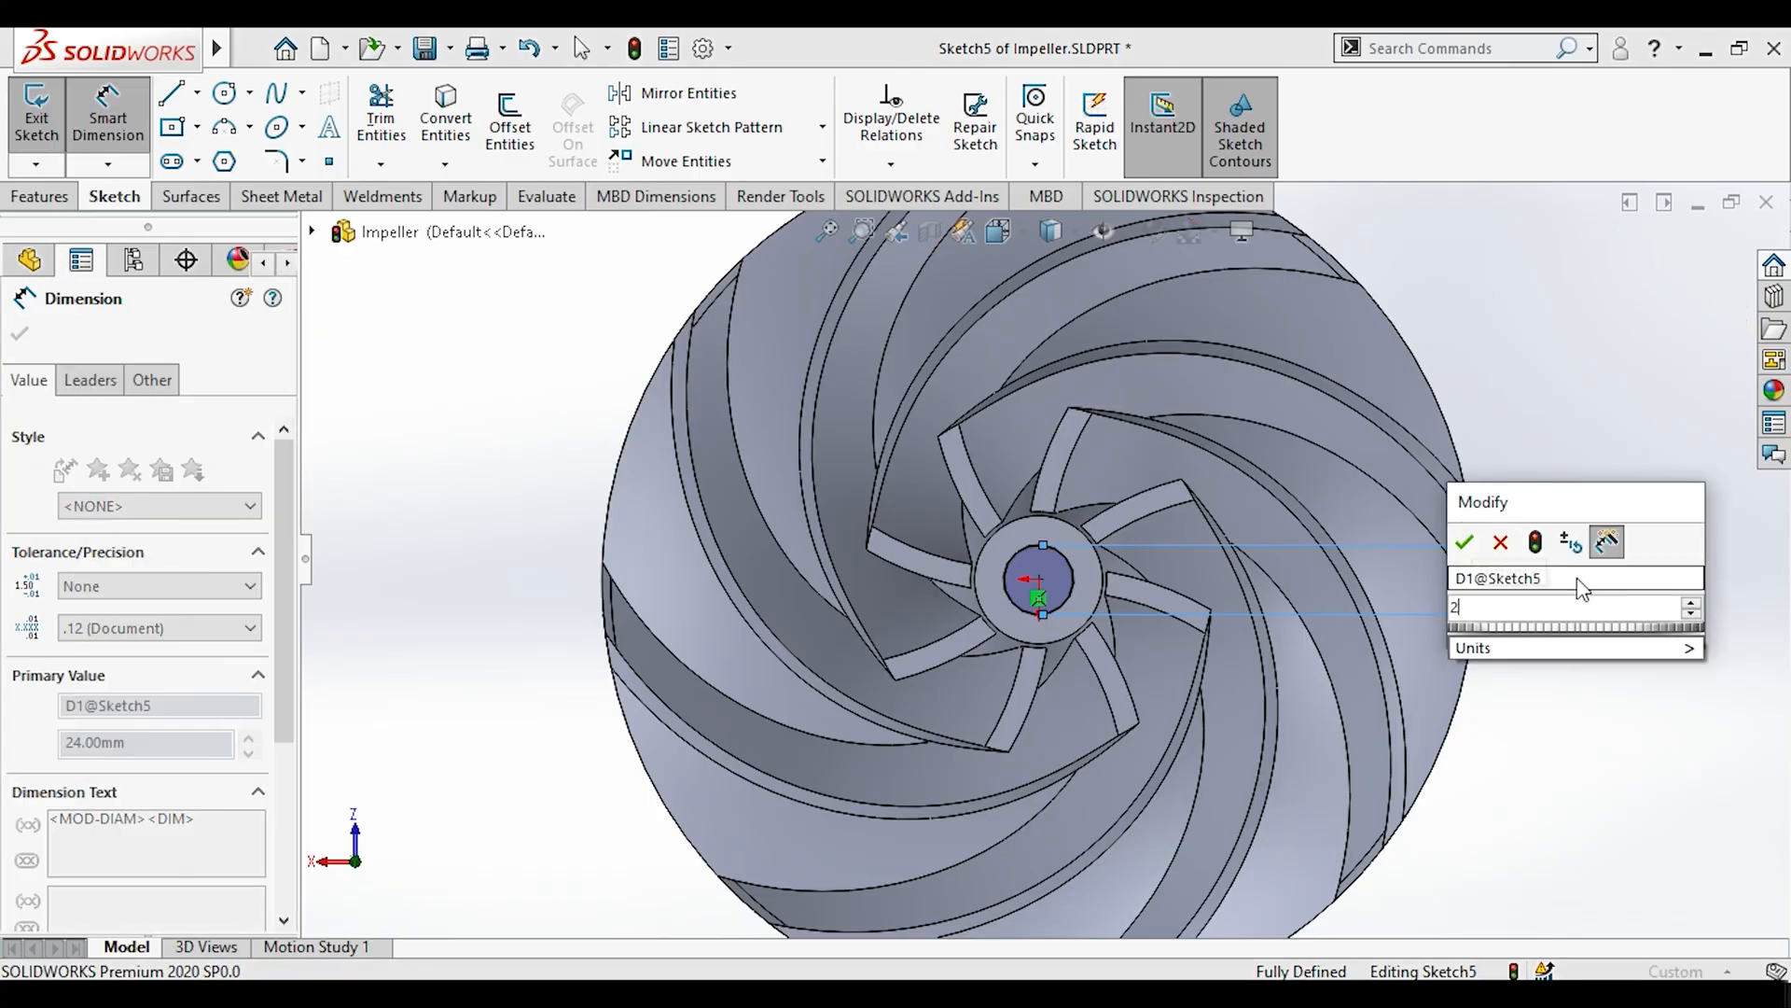
pyautogui.write('28')
pyautogui.press('Return')
# Cut-extrude the 28 mm circle Through All to bore the hub.
pyautogui.click(40, 196)
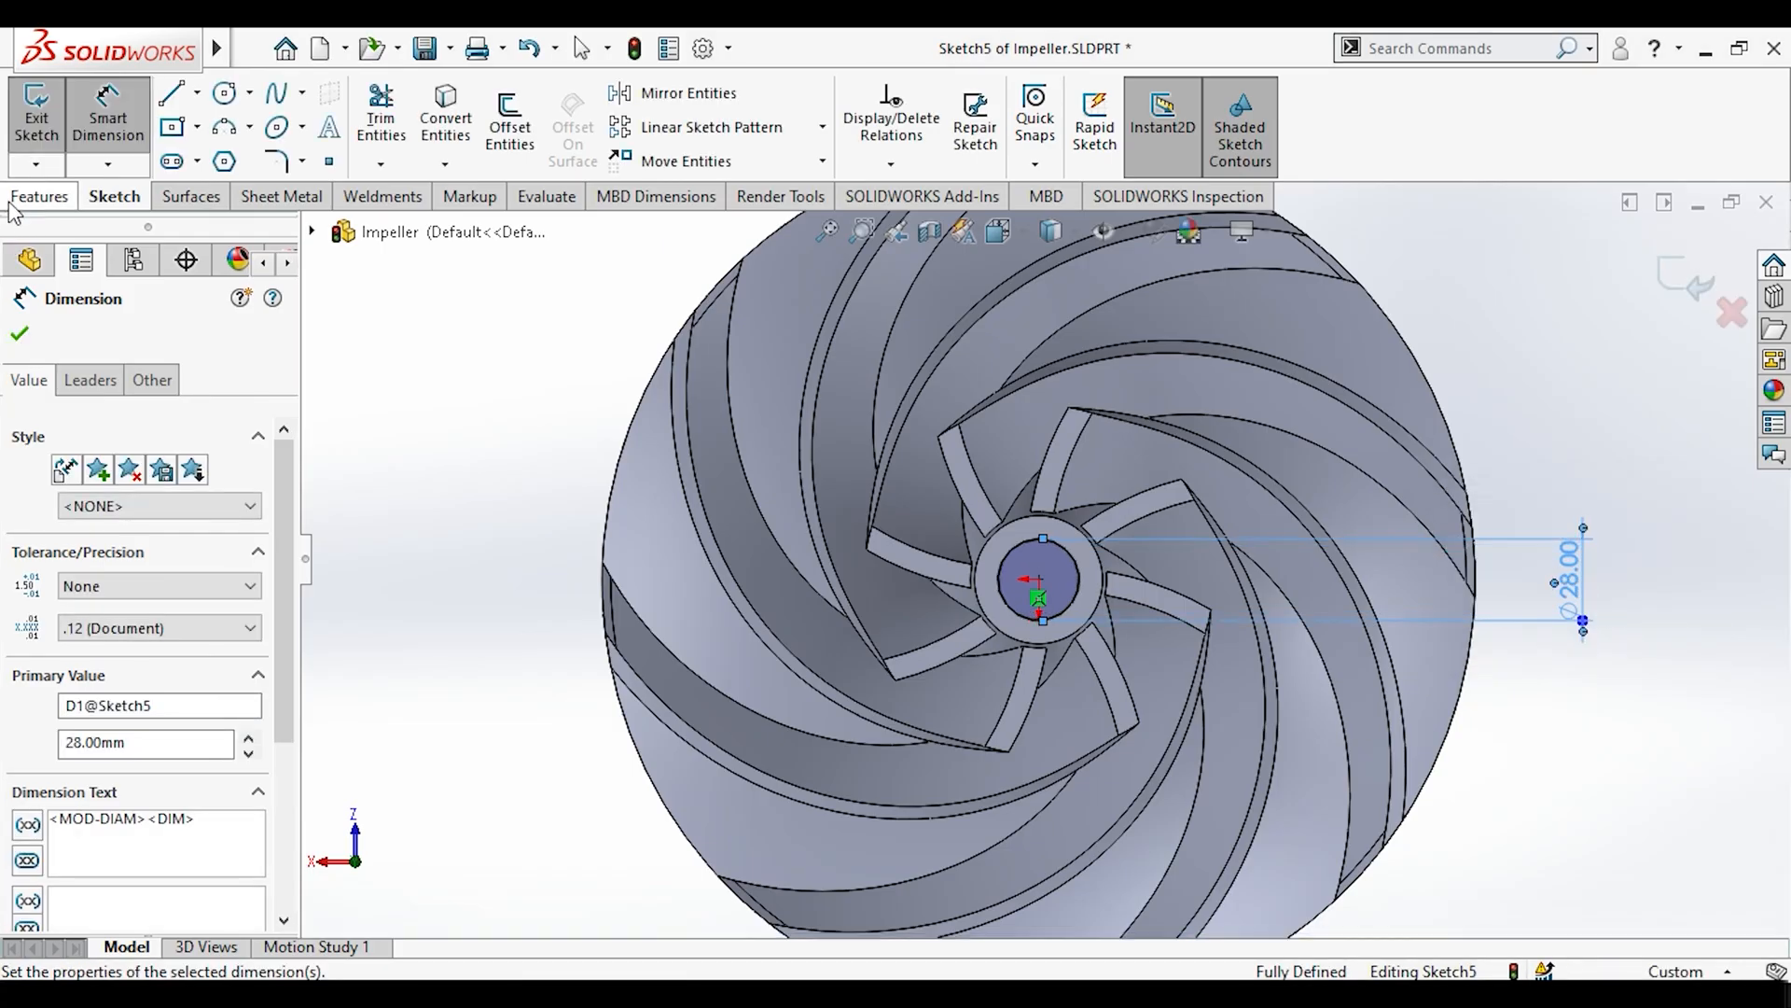
pyautogui.click(364, 125)
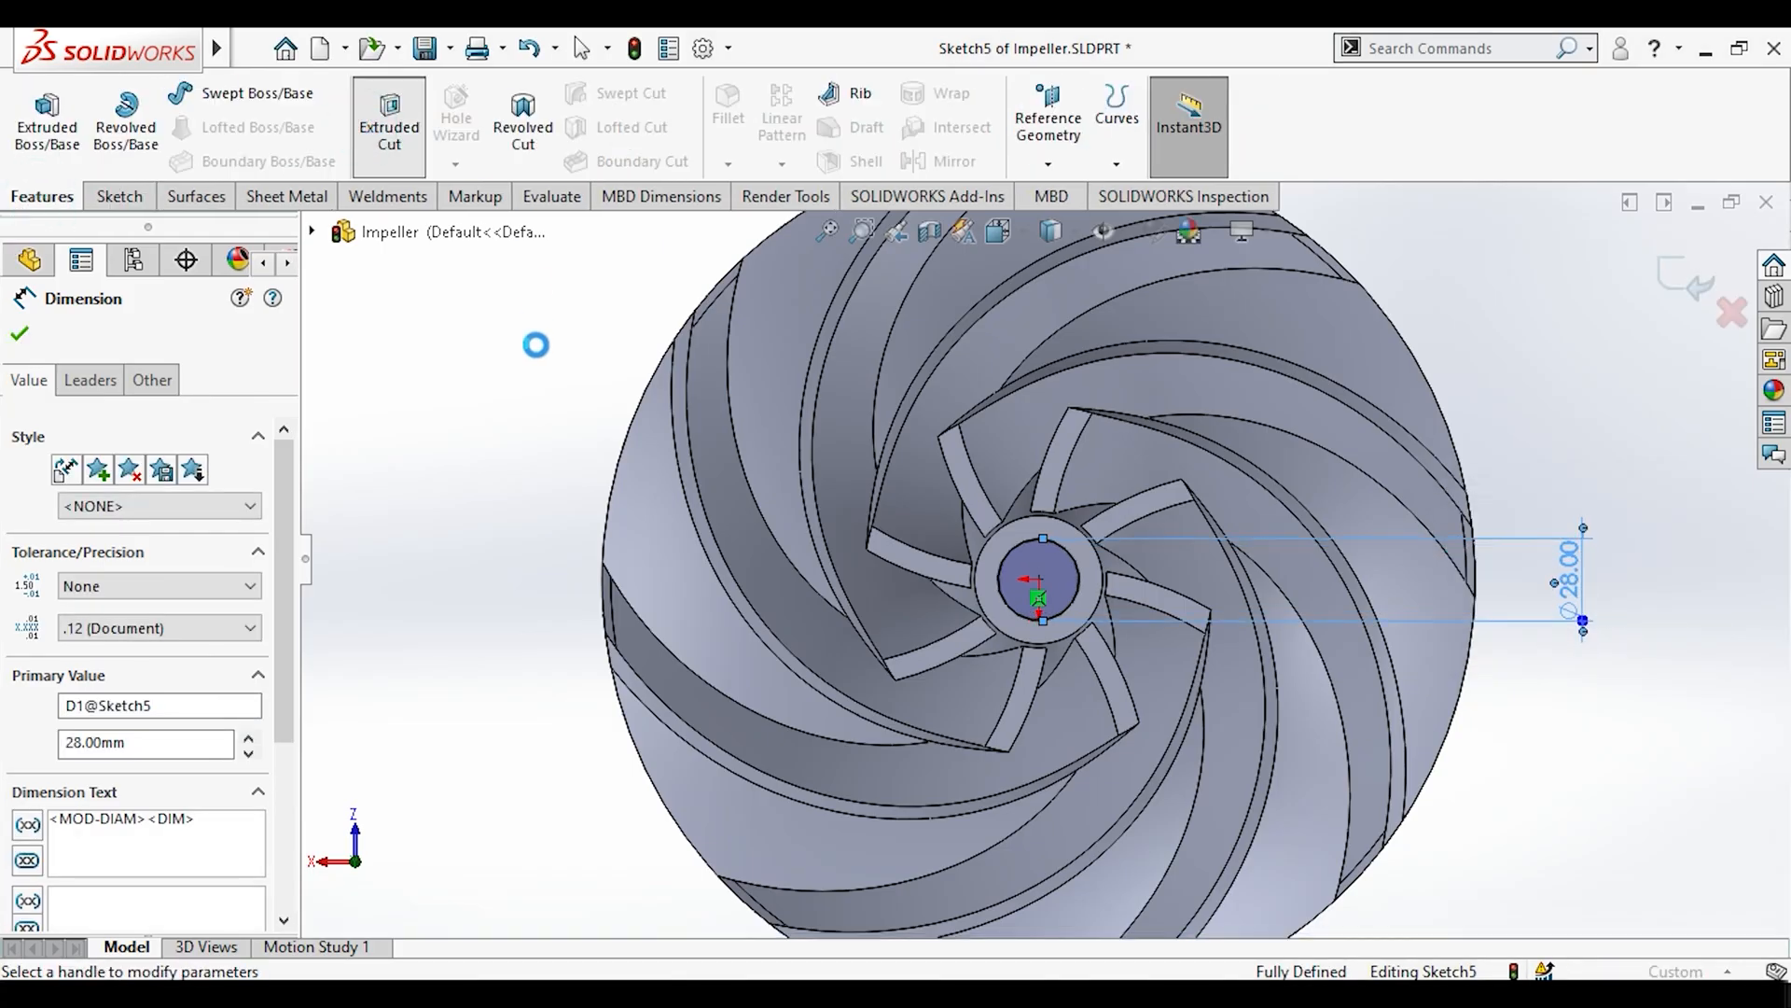
pyautogui.click(80, 495)
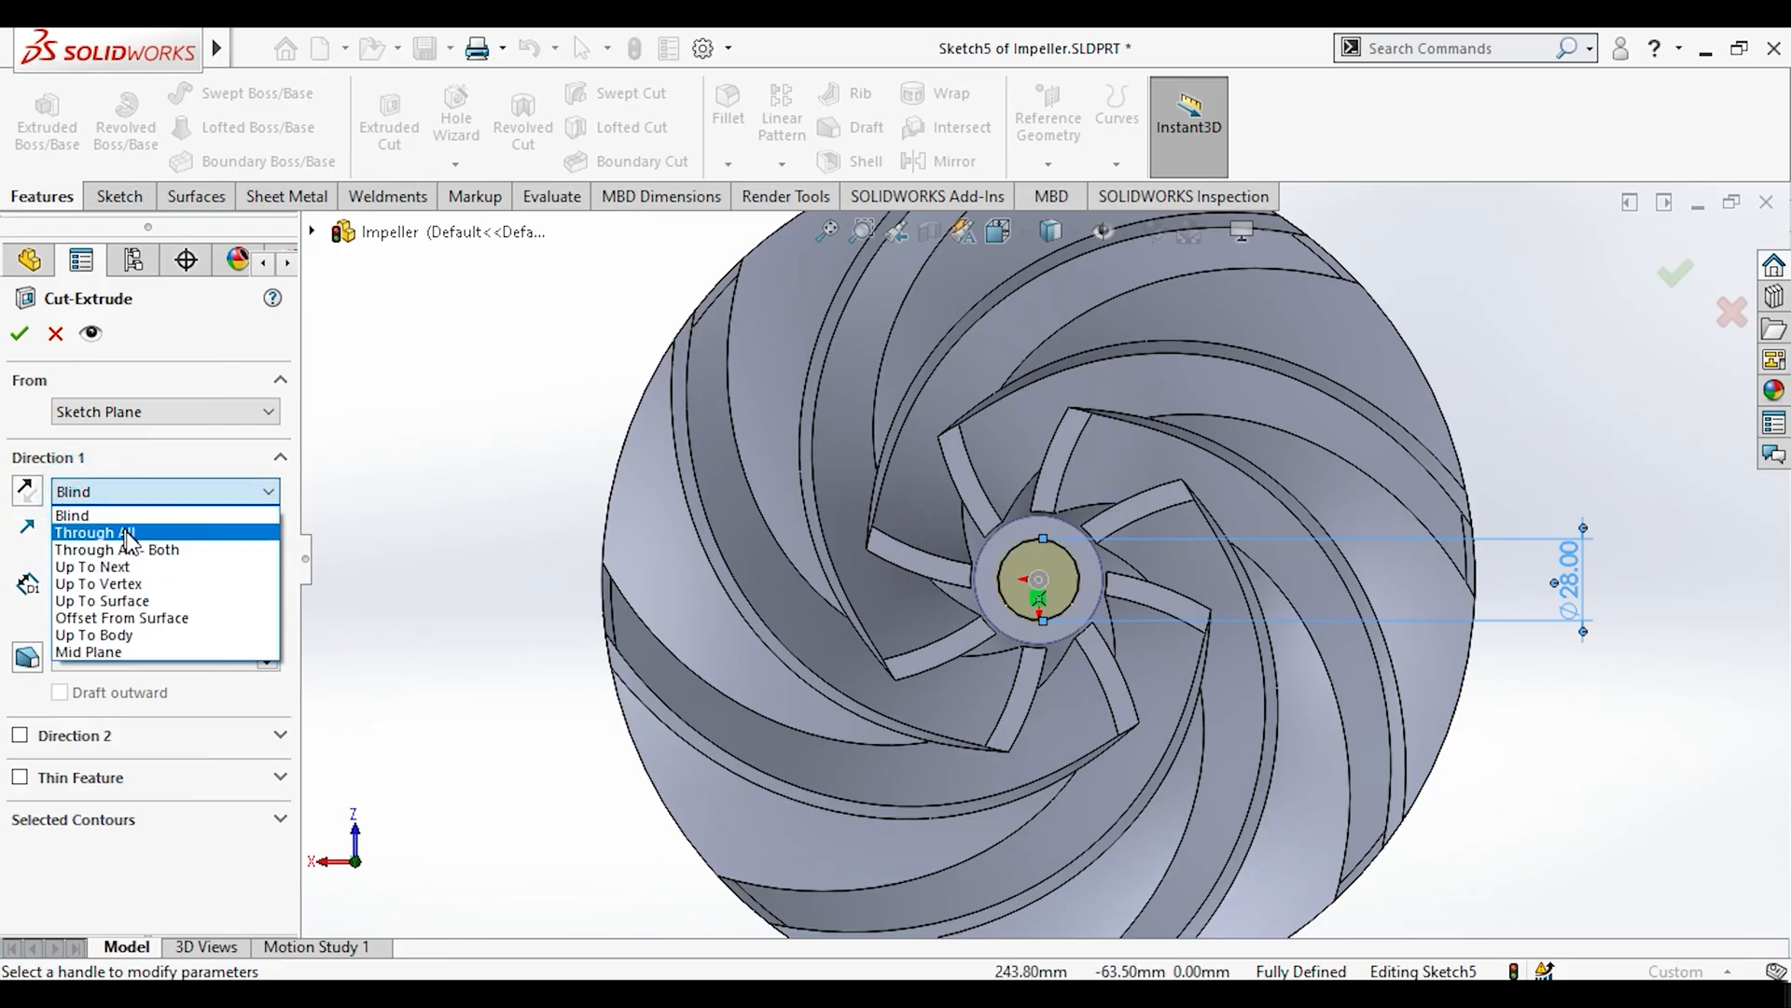
pyautogui.click(134, 537)
pyautogui.moveTo(584, 411); pyautogui.dragTo(732, 546, button='middle')
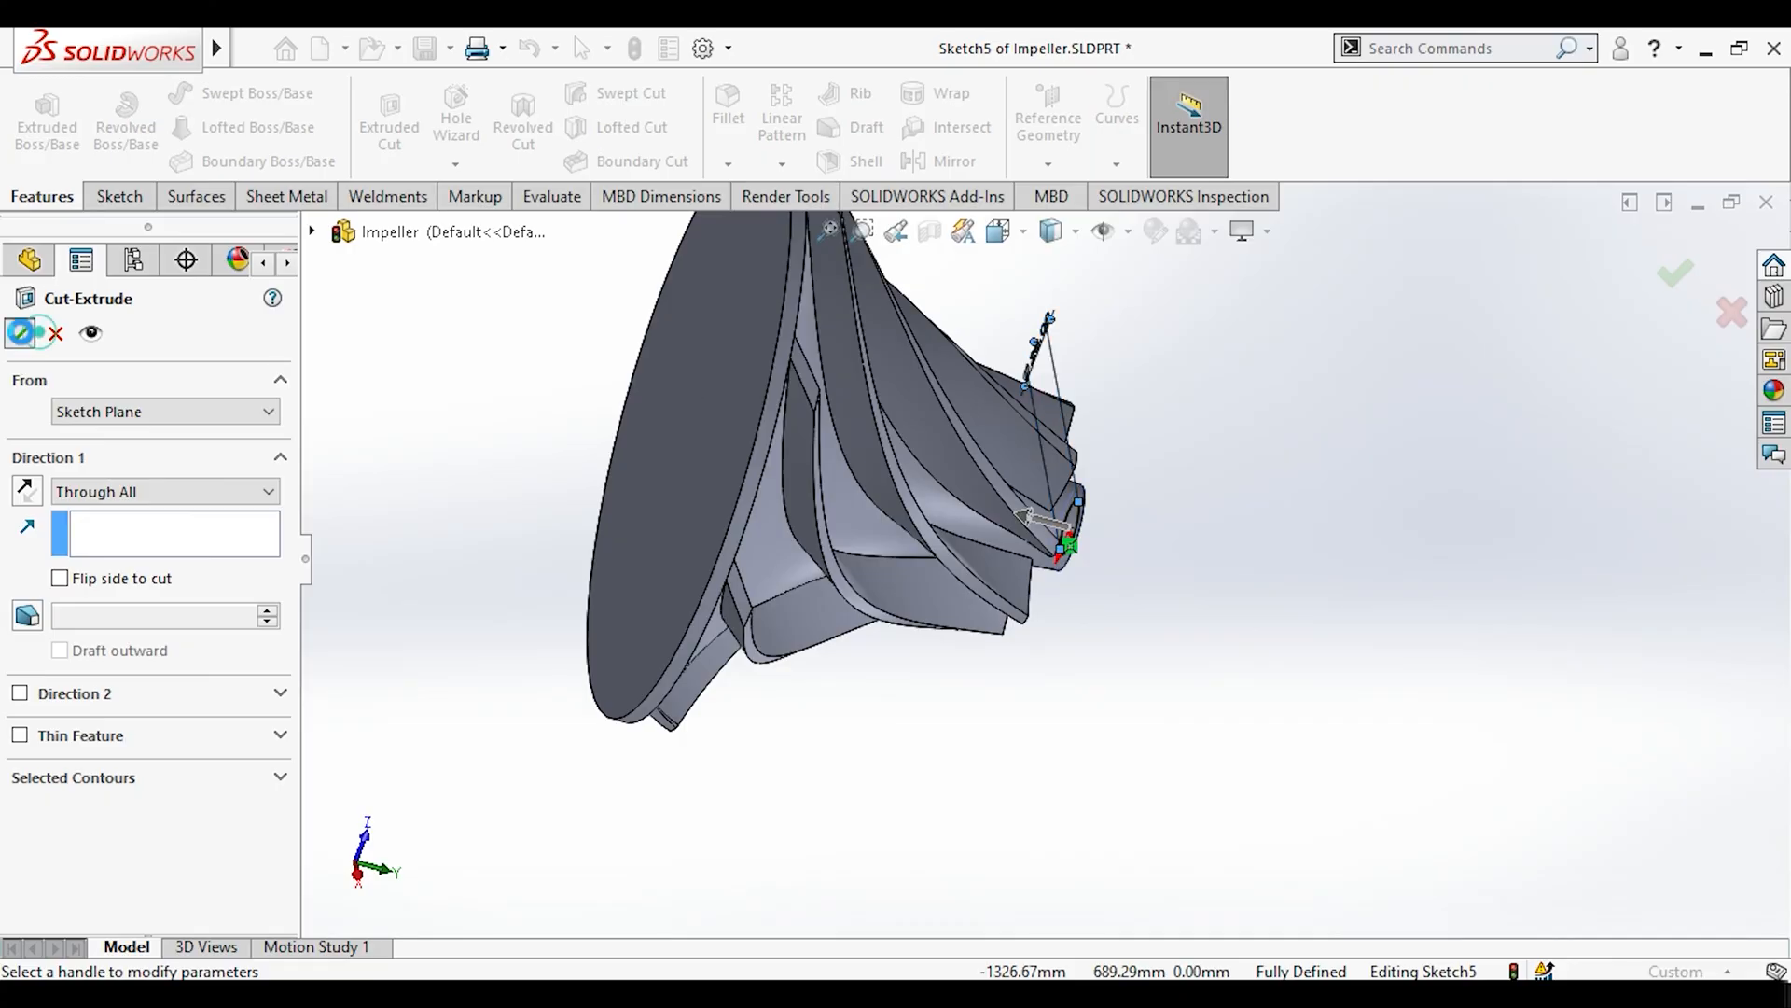
pyautogui.click(498, 403)
pyautogui.moveTo(782, 578); pyautogui.dragTo(746, 431, button='middle')
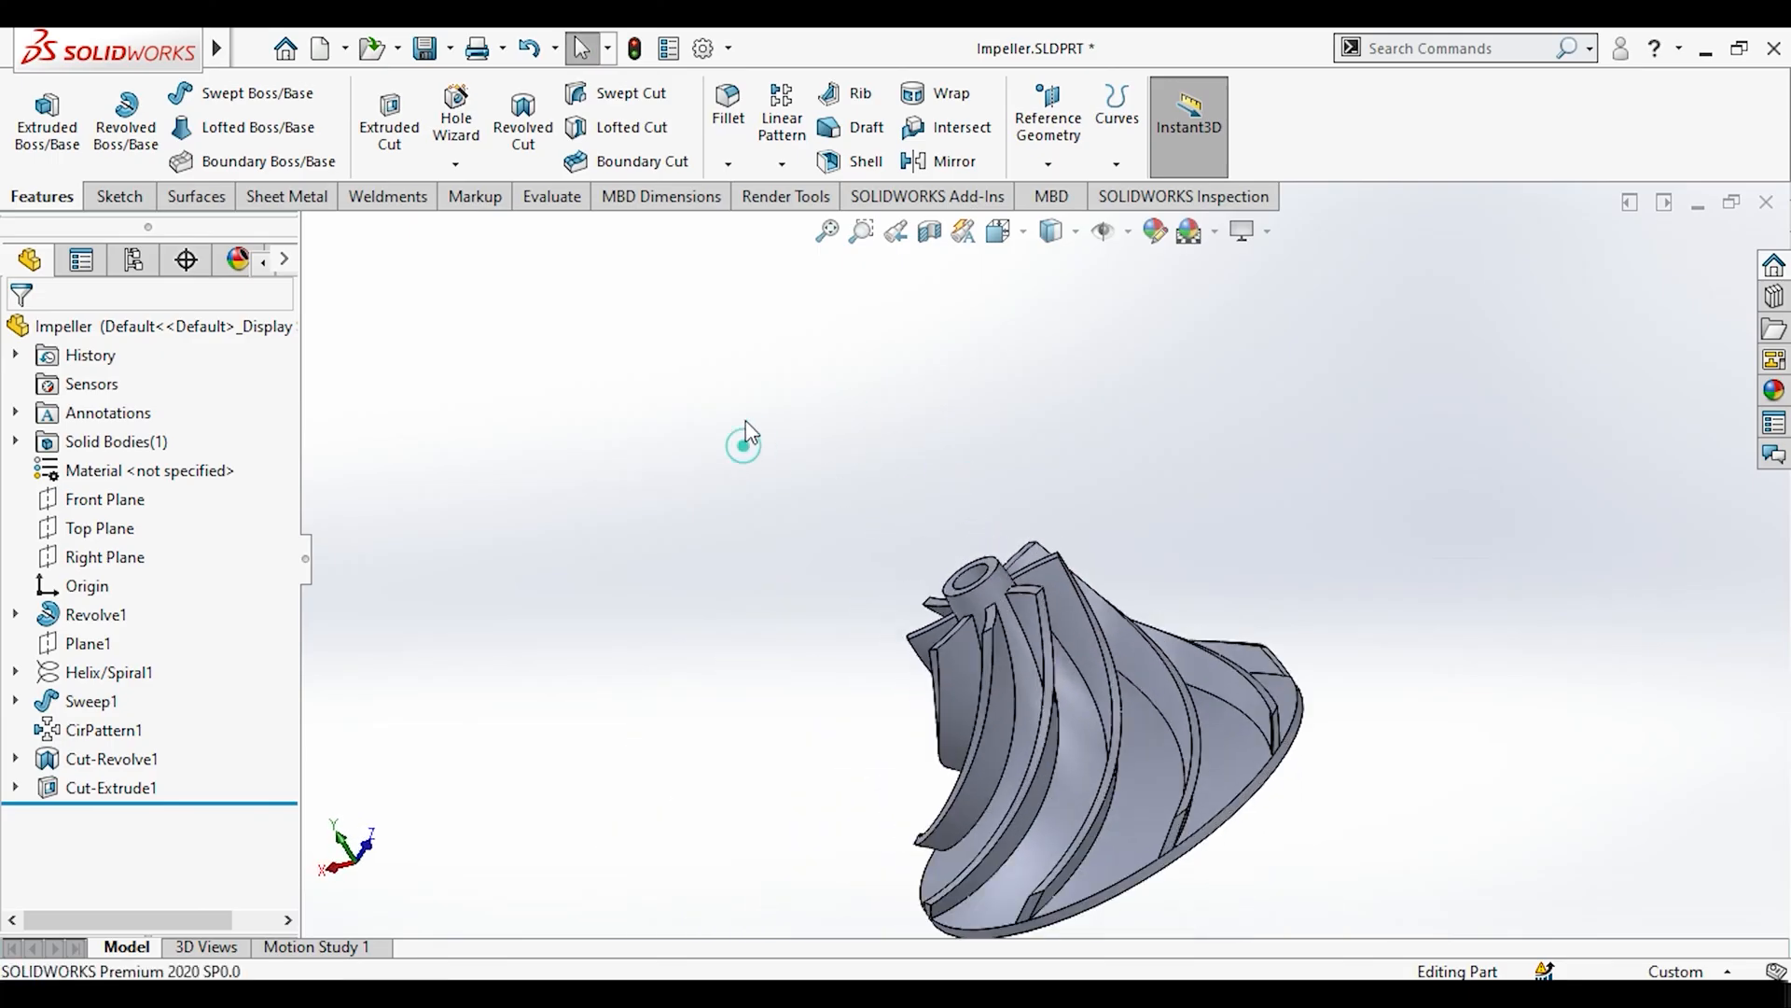
# Start a fillet on one blade's two long root edges and the short edge where its upper end meets the hub.
pyautogui.click(727, 172)
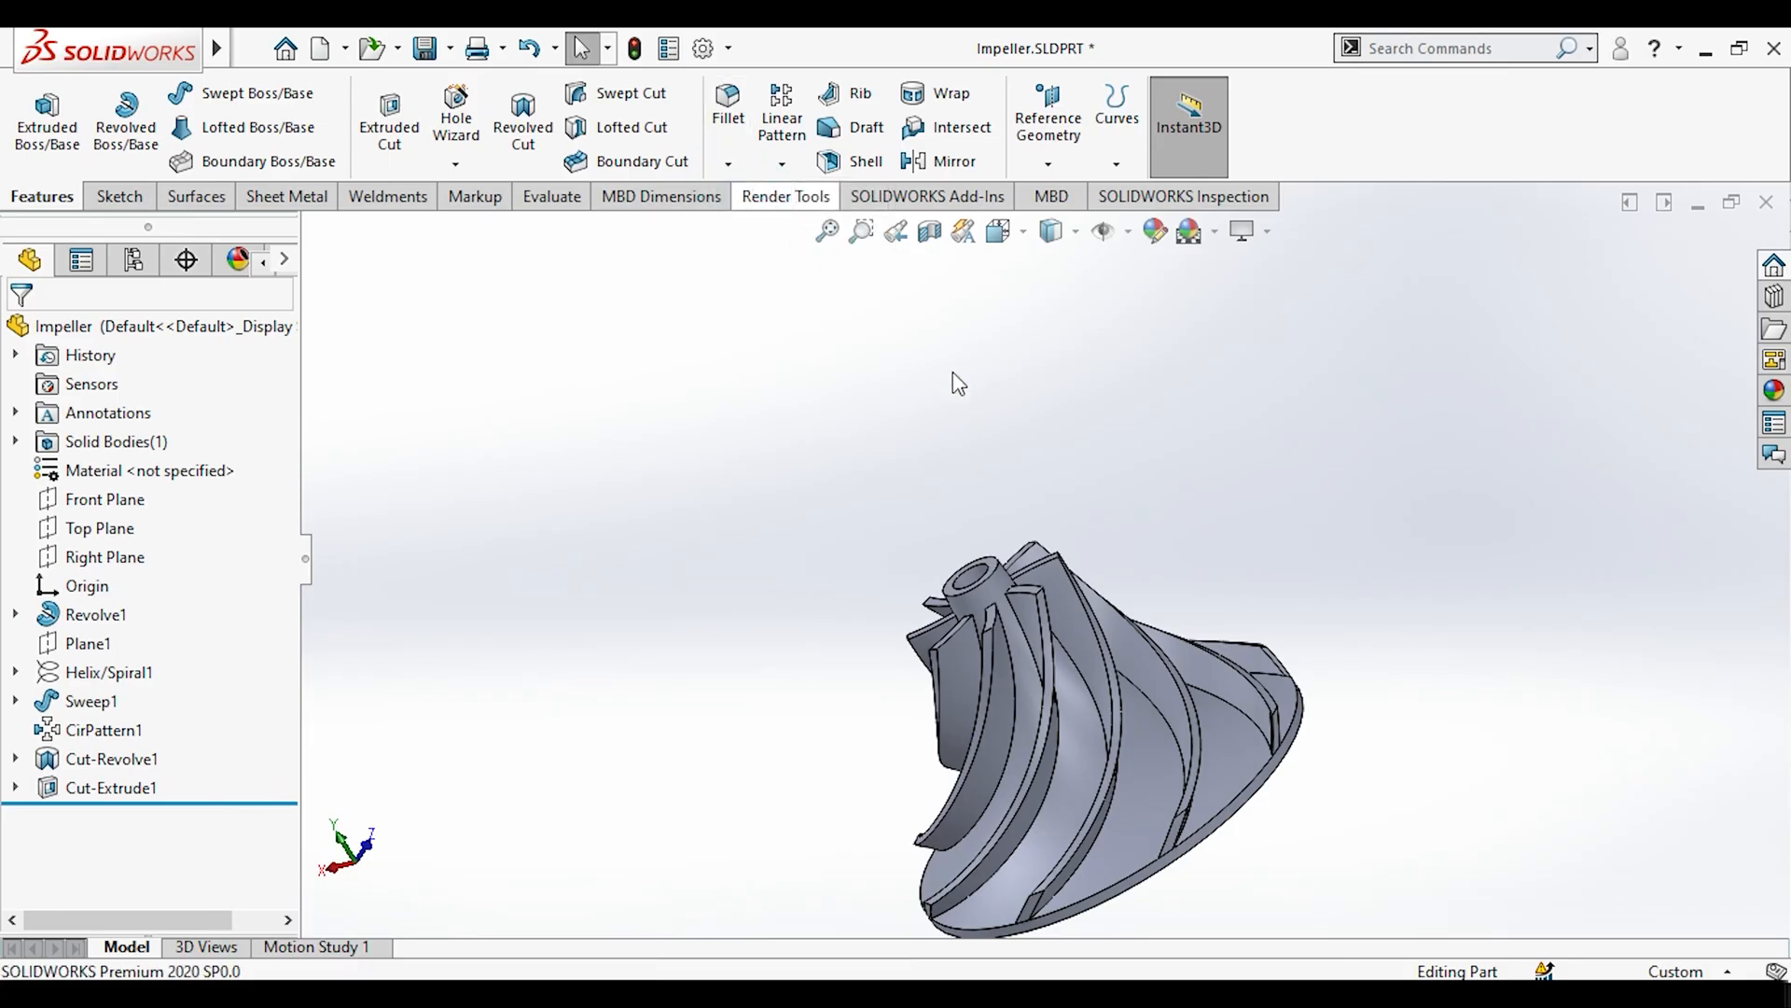
pyautogui.scroll(-4, 1078, 649)
pyautogui.moveTo(1026, 576); pyautogui.dragTo(1004, 636, button='middle')
pyautogui.click(1045, 630)
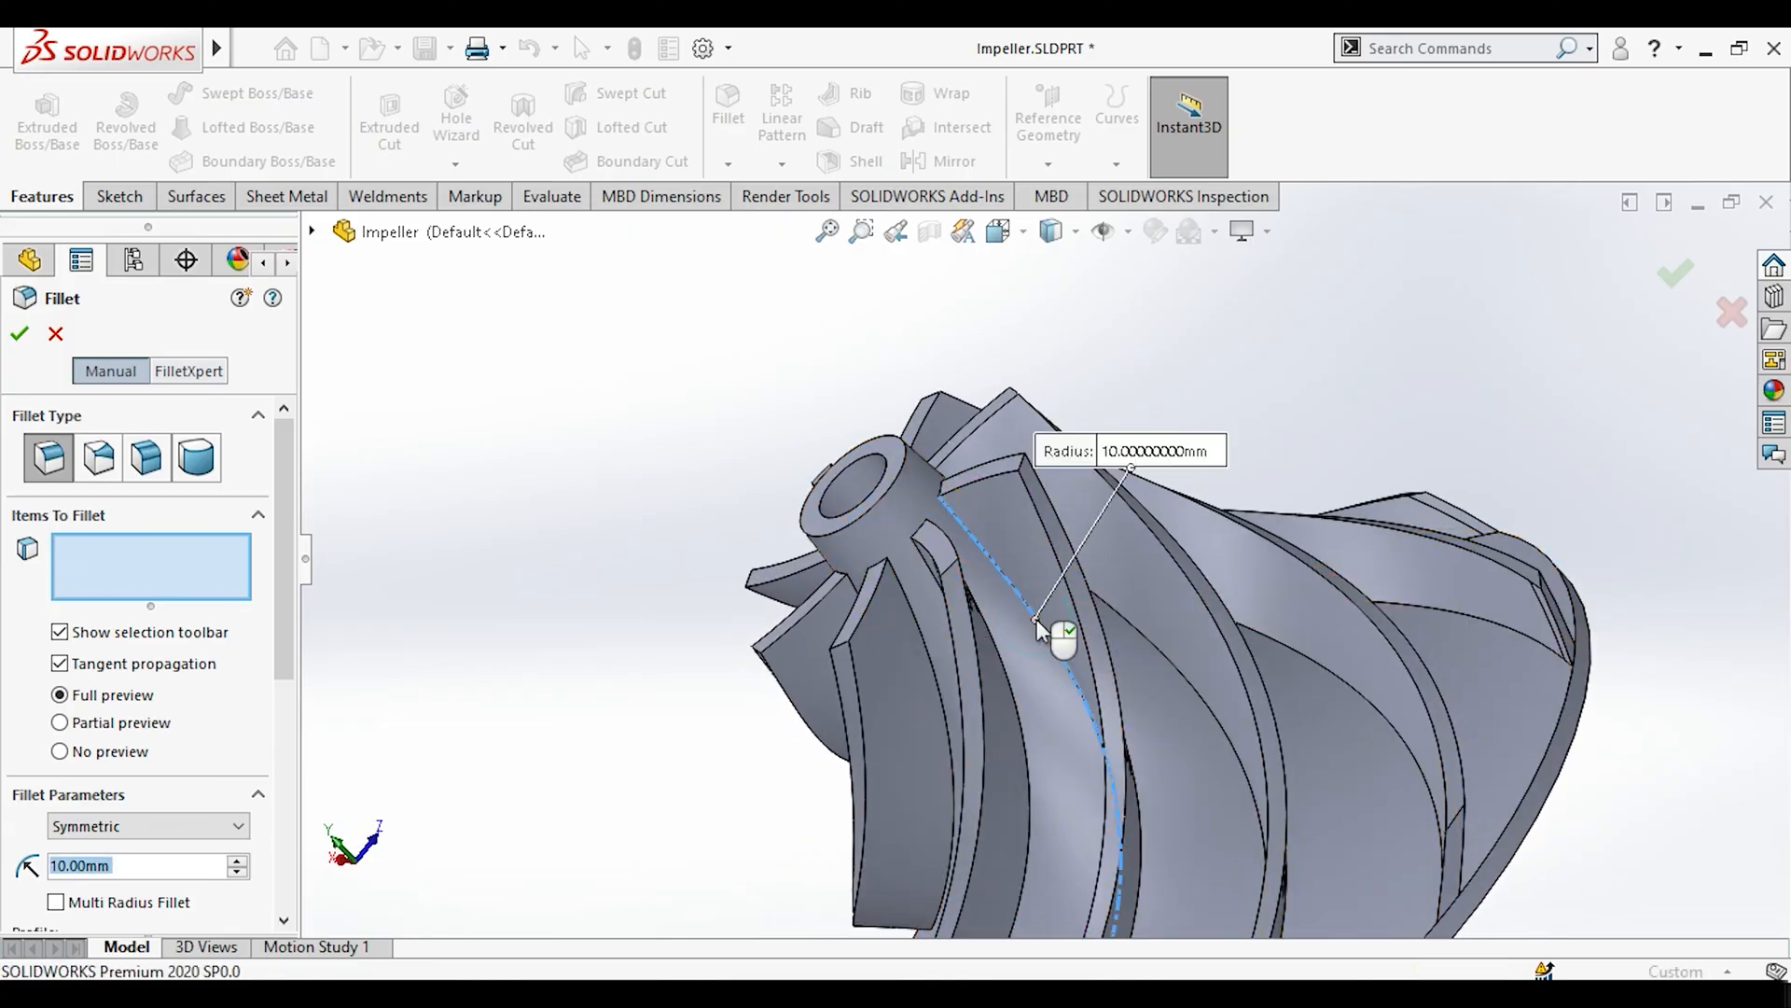
pyautogui.moveTo(549, 678); pyautogui.dragTo(854, 795, button='middle')
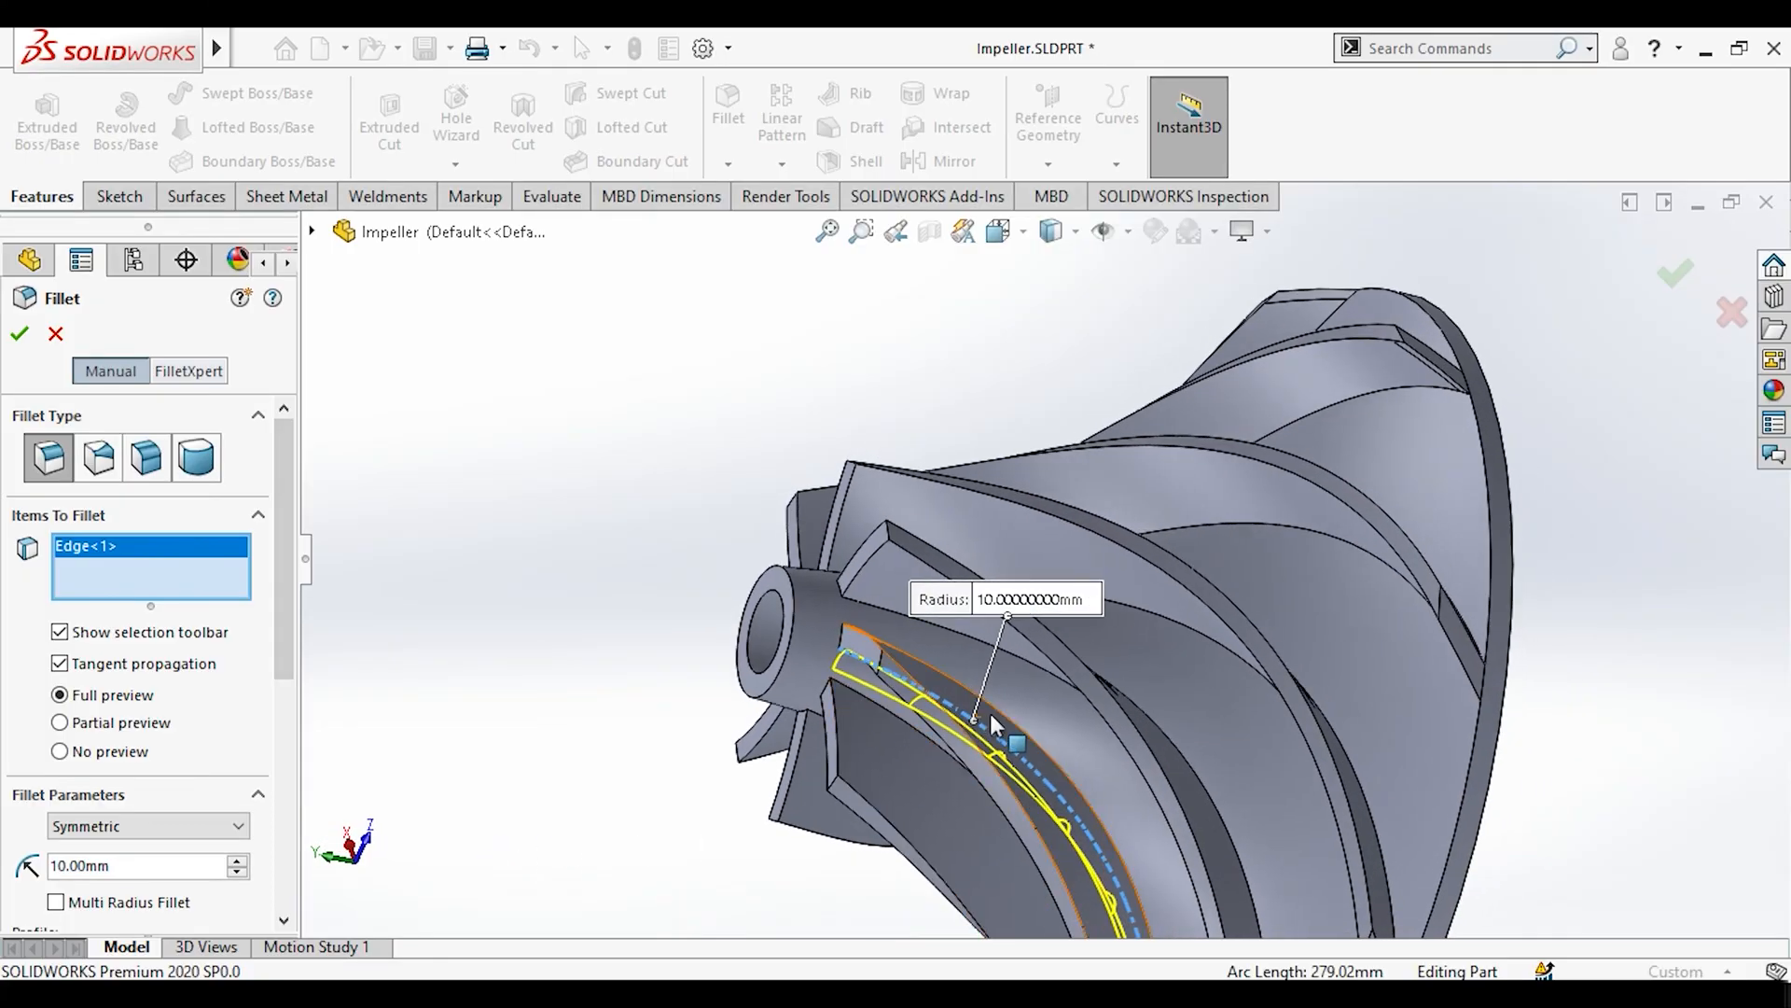
pyautogui.scroll(-3, 851, 618)
pyautogui.click(865, 637)
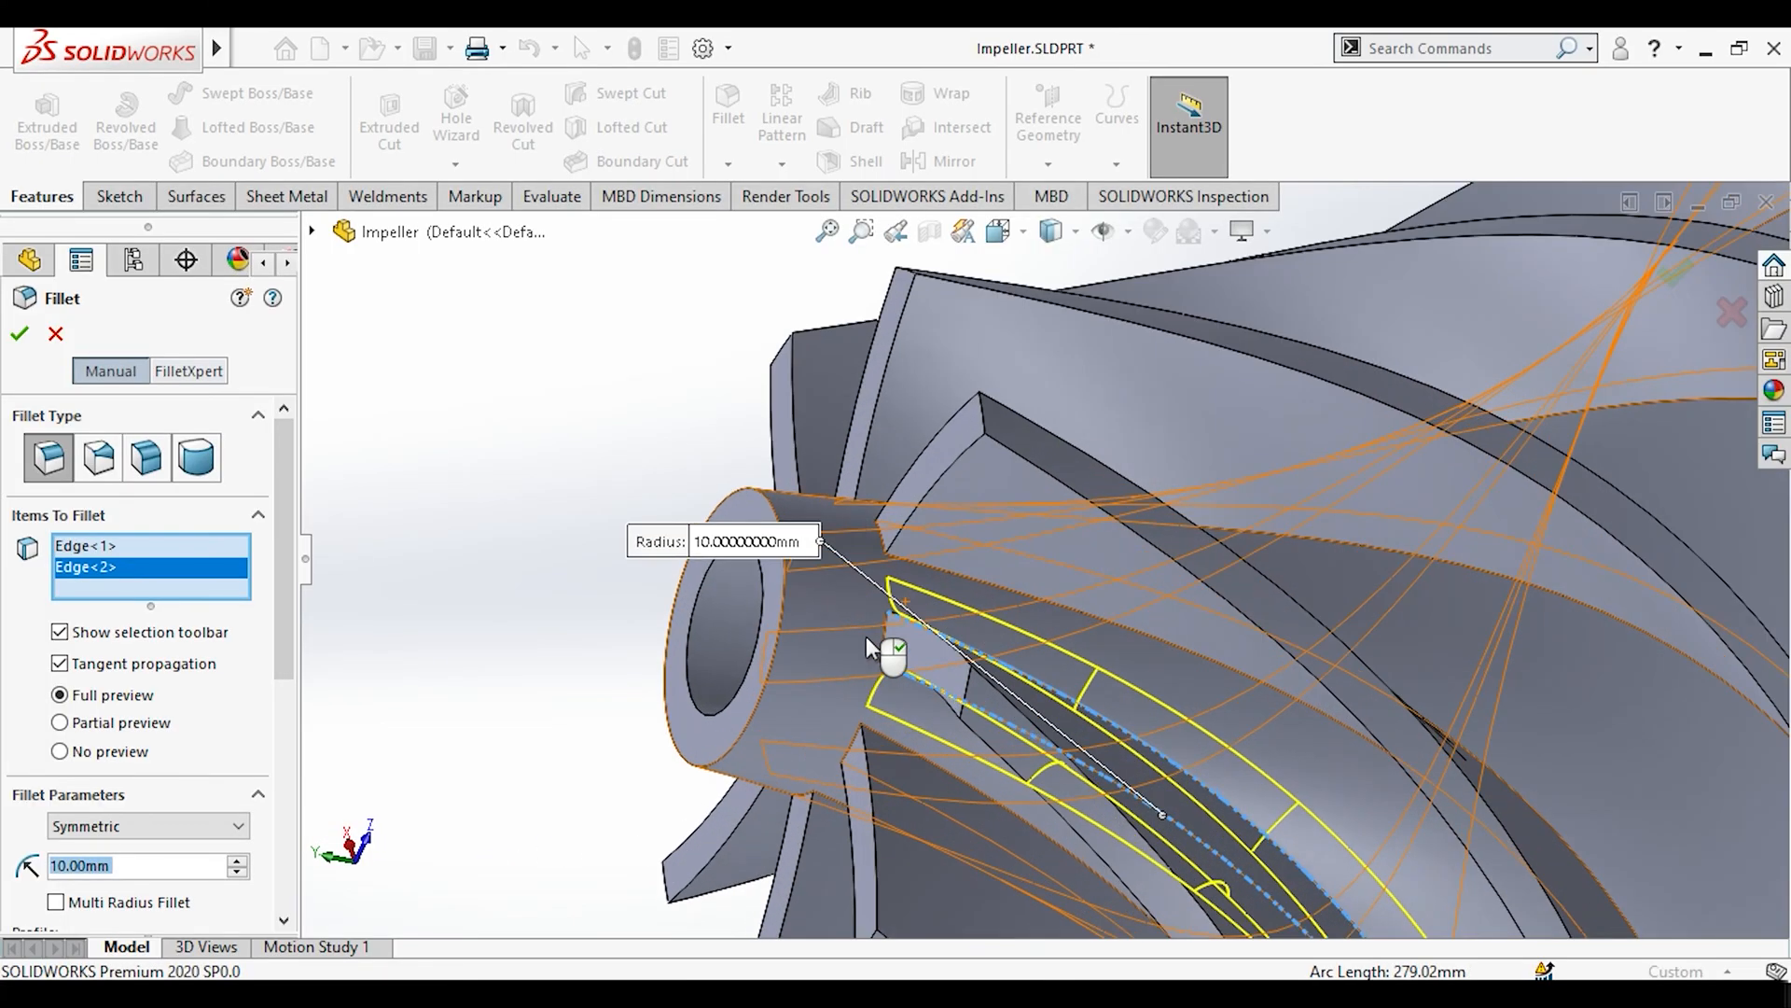
pyautogui.click(883, 636)
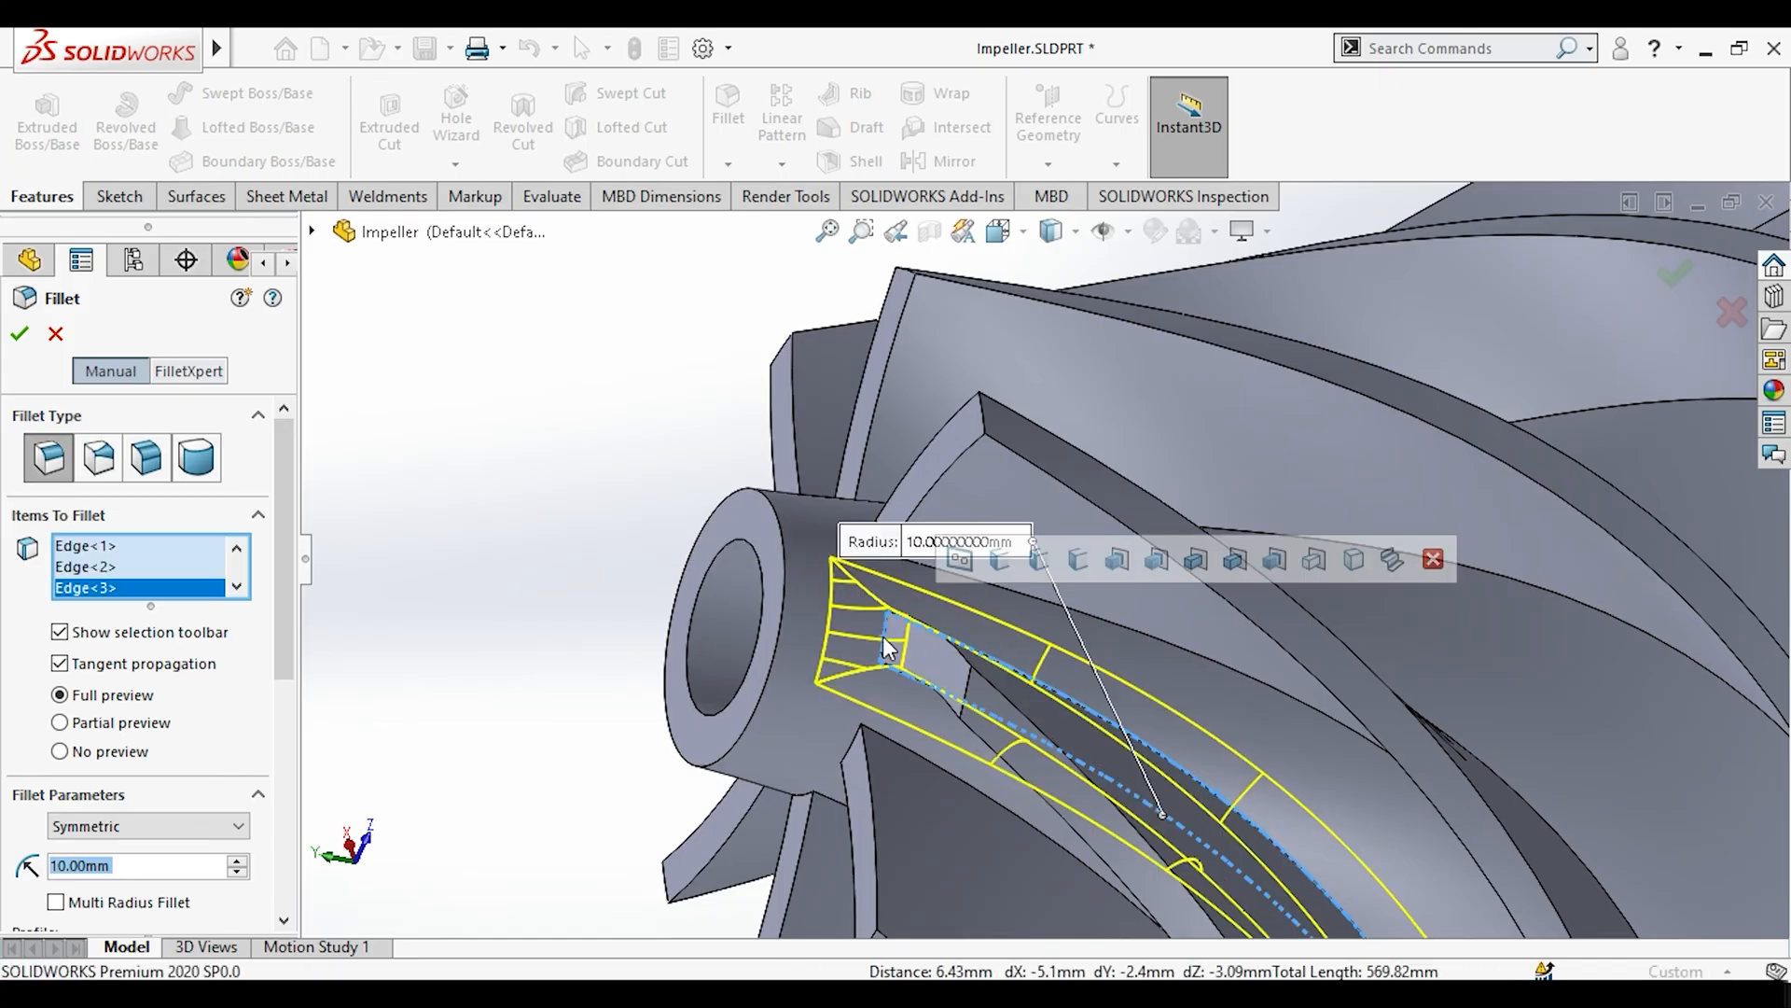
pyautogui.moveTo(891, 626); pyautogui.dragTo(860, 434, button='middle')
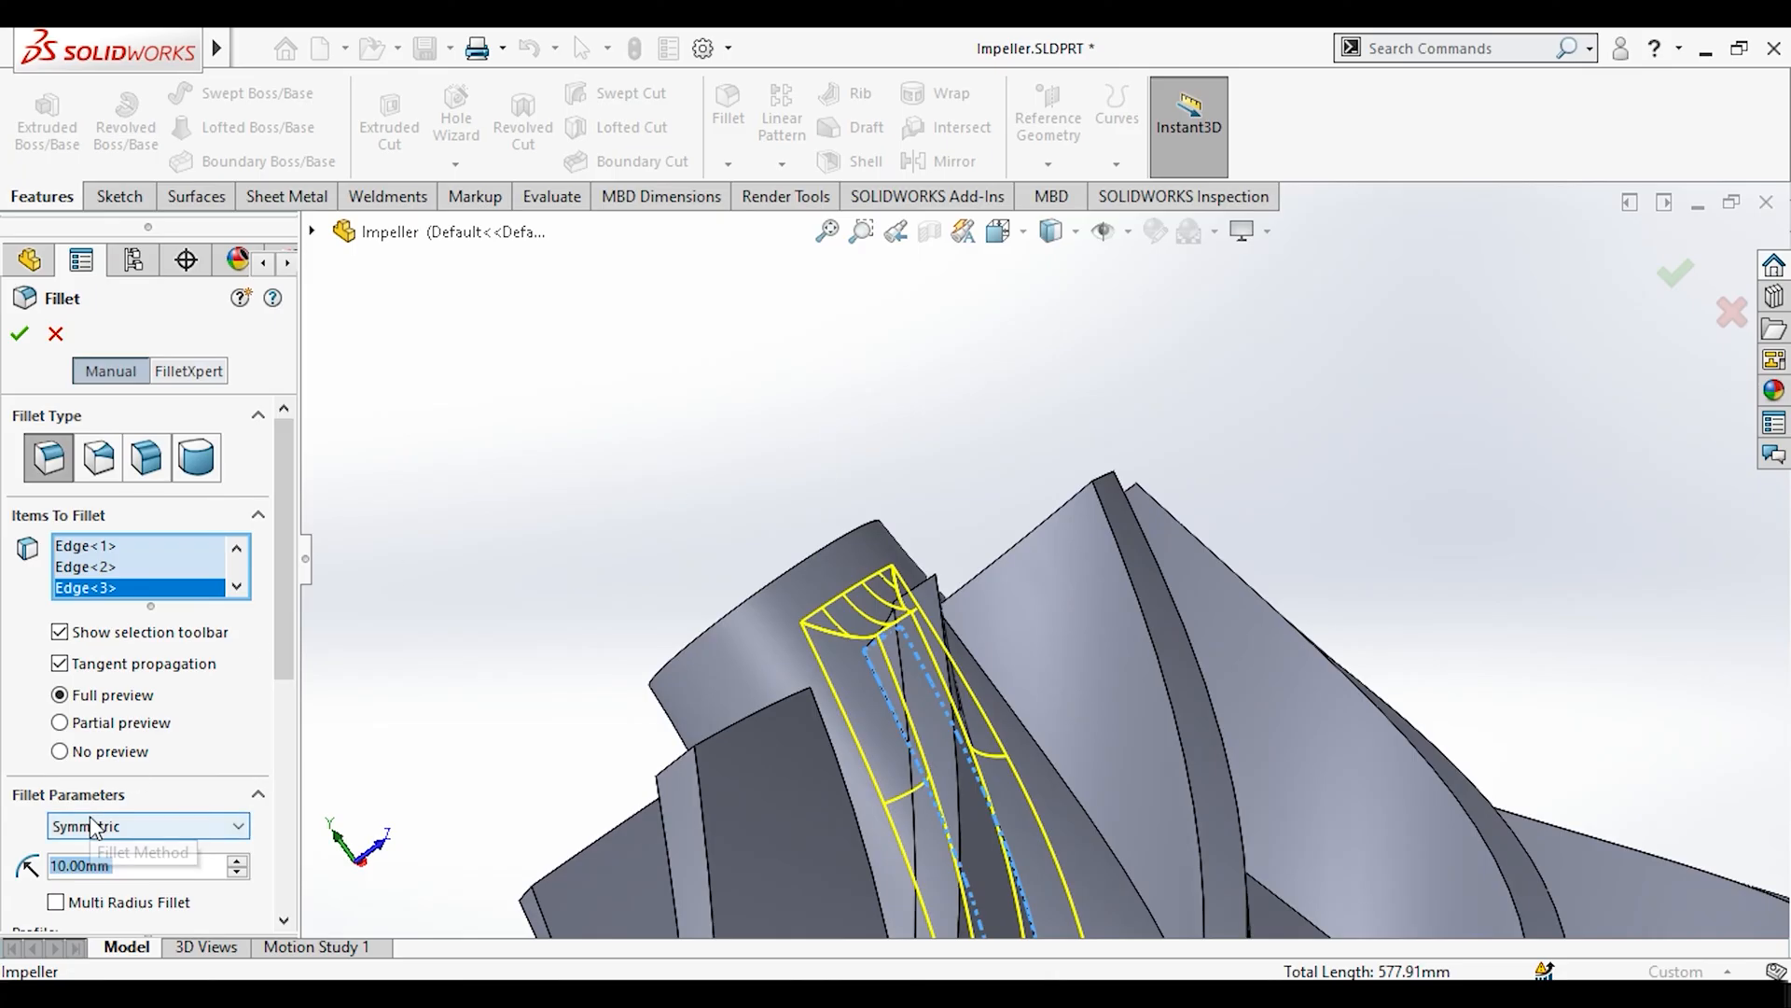
# Add the neighbouring second blade's two long root edges and short hub edge to the 6 mm fillet.
pyautogui.moveTo(935, 354); pyautogui.dragTo(1112, 580, button='middle')
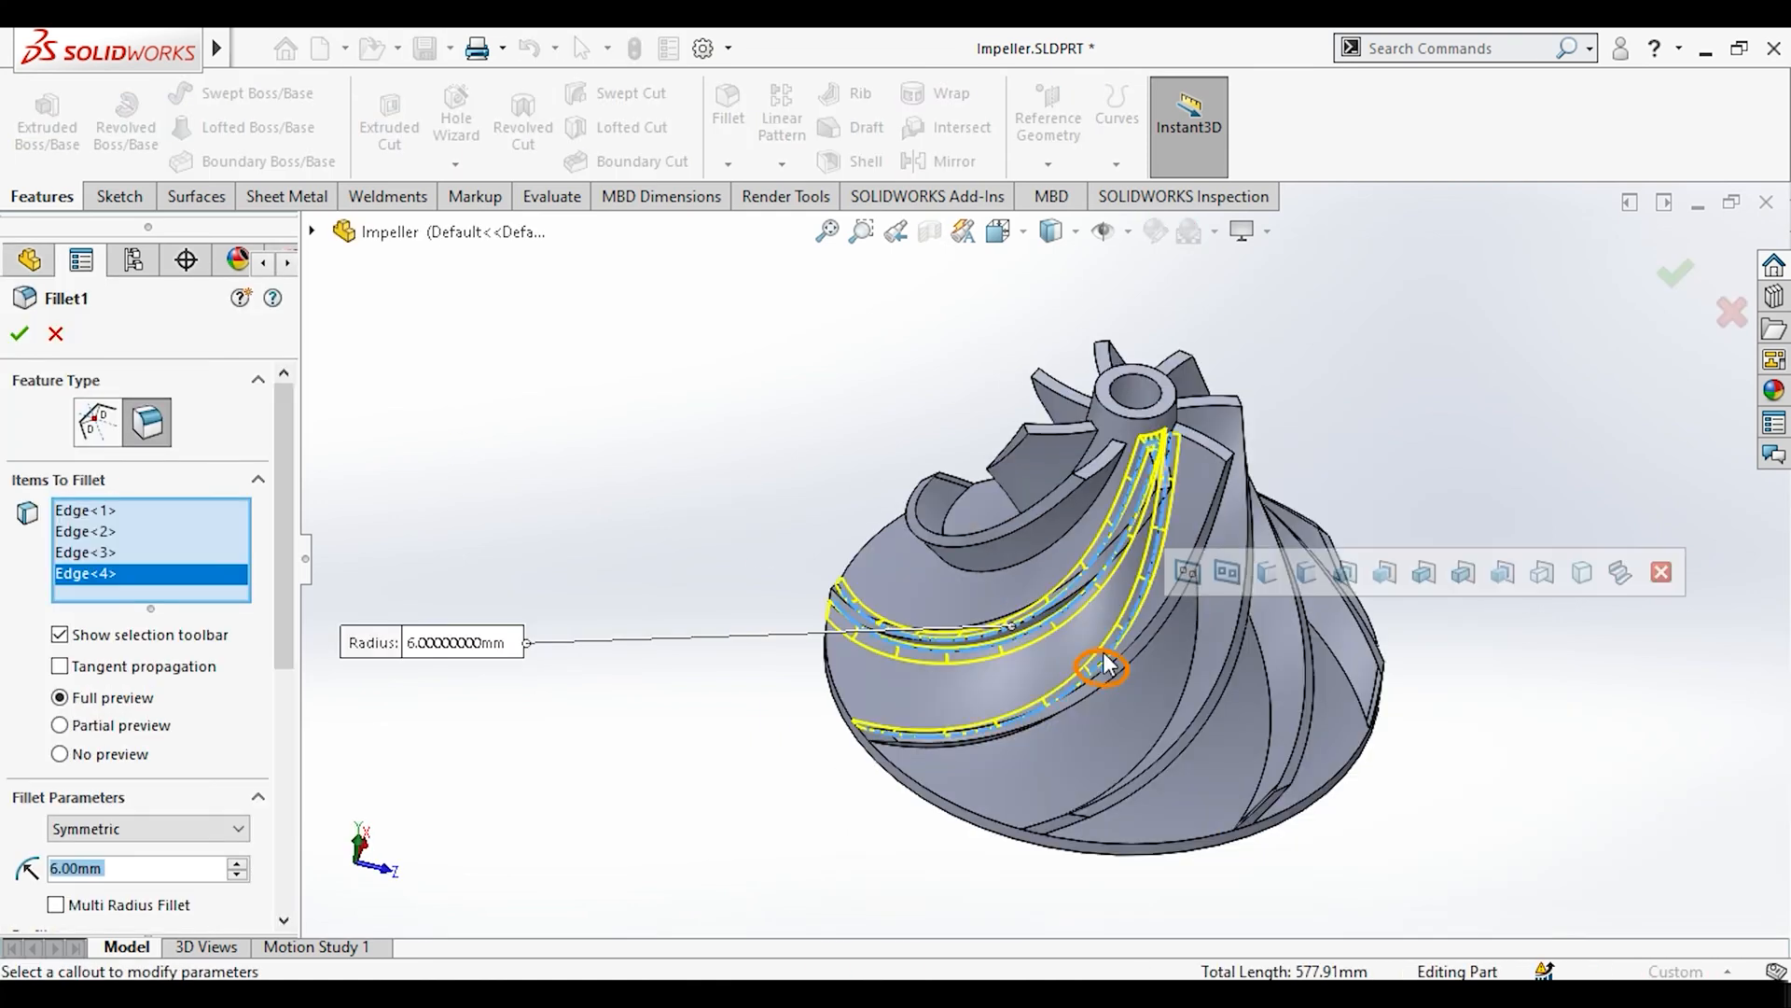
pyautogui.moveTo(1104, 663); pyautogui.dragTo(1076, 642, button='middle')
pyautogui.scroll(-5, 1150, 434)
pyautogui.moveTo(1151, 433); pyautogui.dragTo(1073, 447, button='middle')
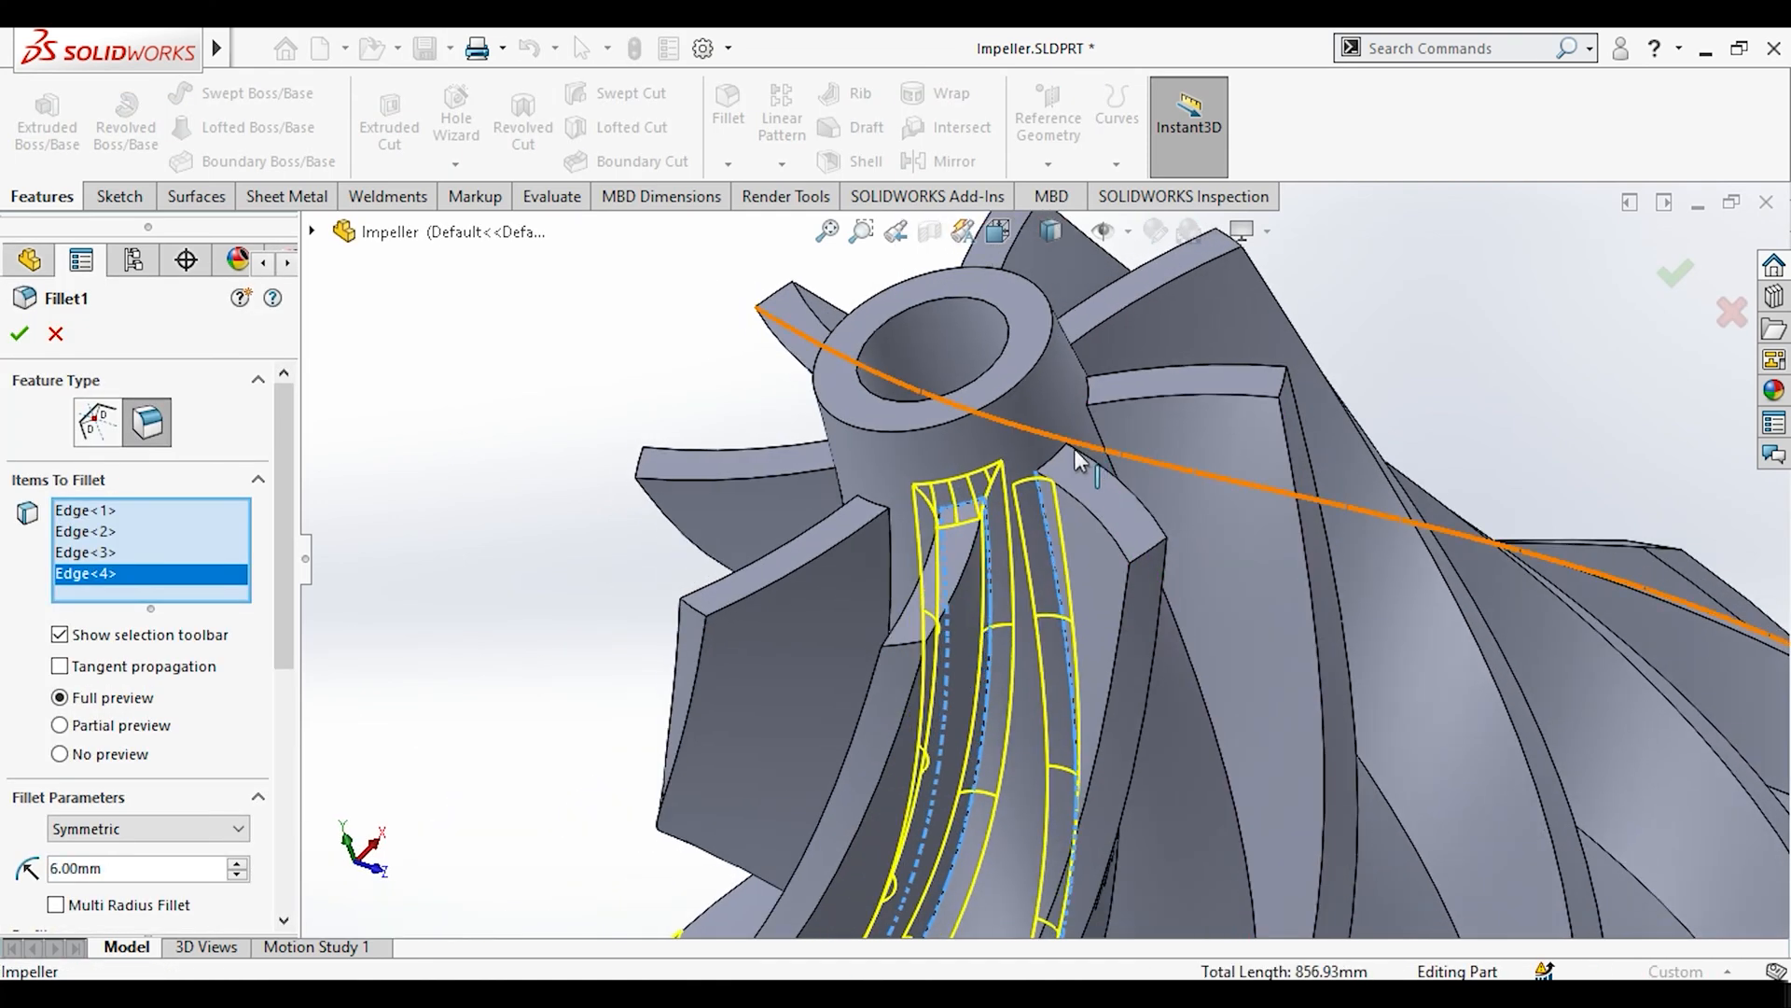
pyautogui.click(1057, 459)
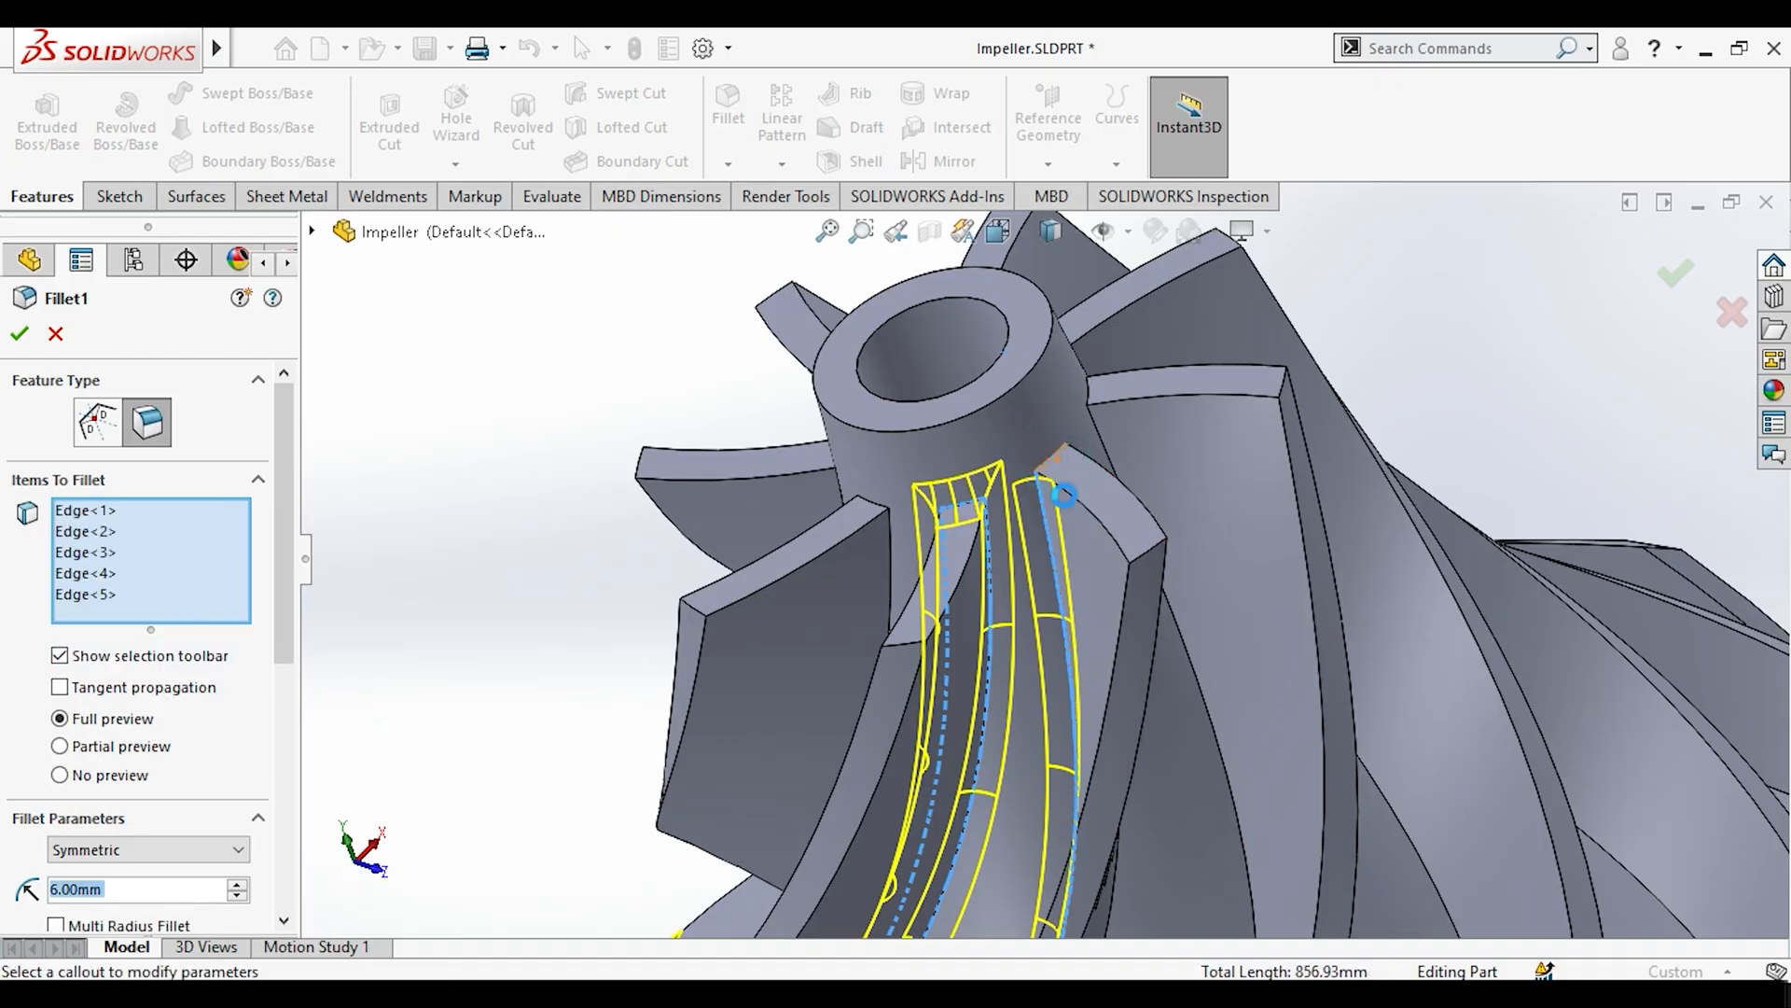
pyautogui.moveTo(1066, 495); pyautogui.dragTo(1008, 457, button='middle')
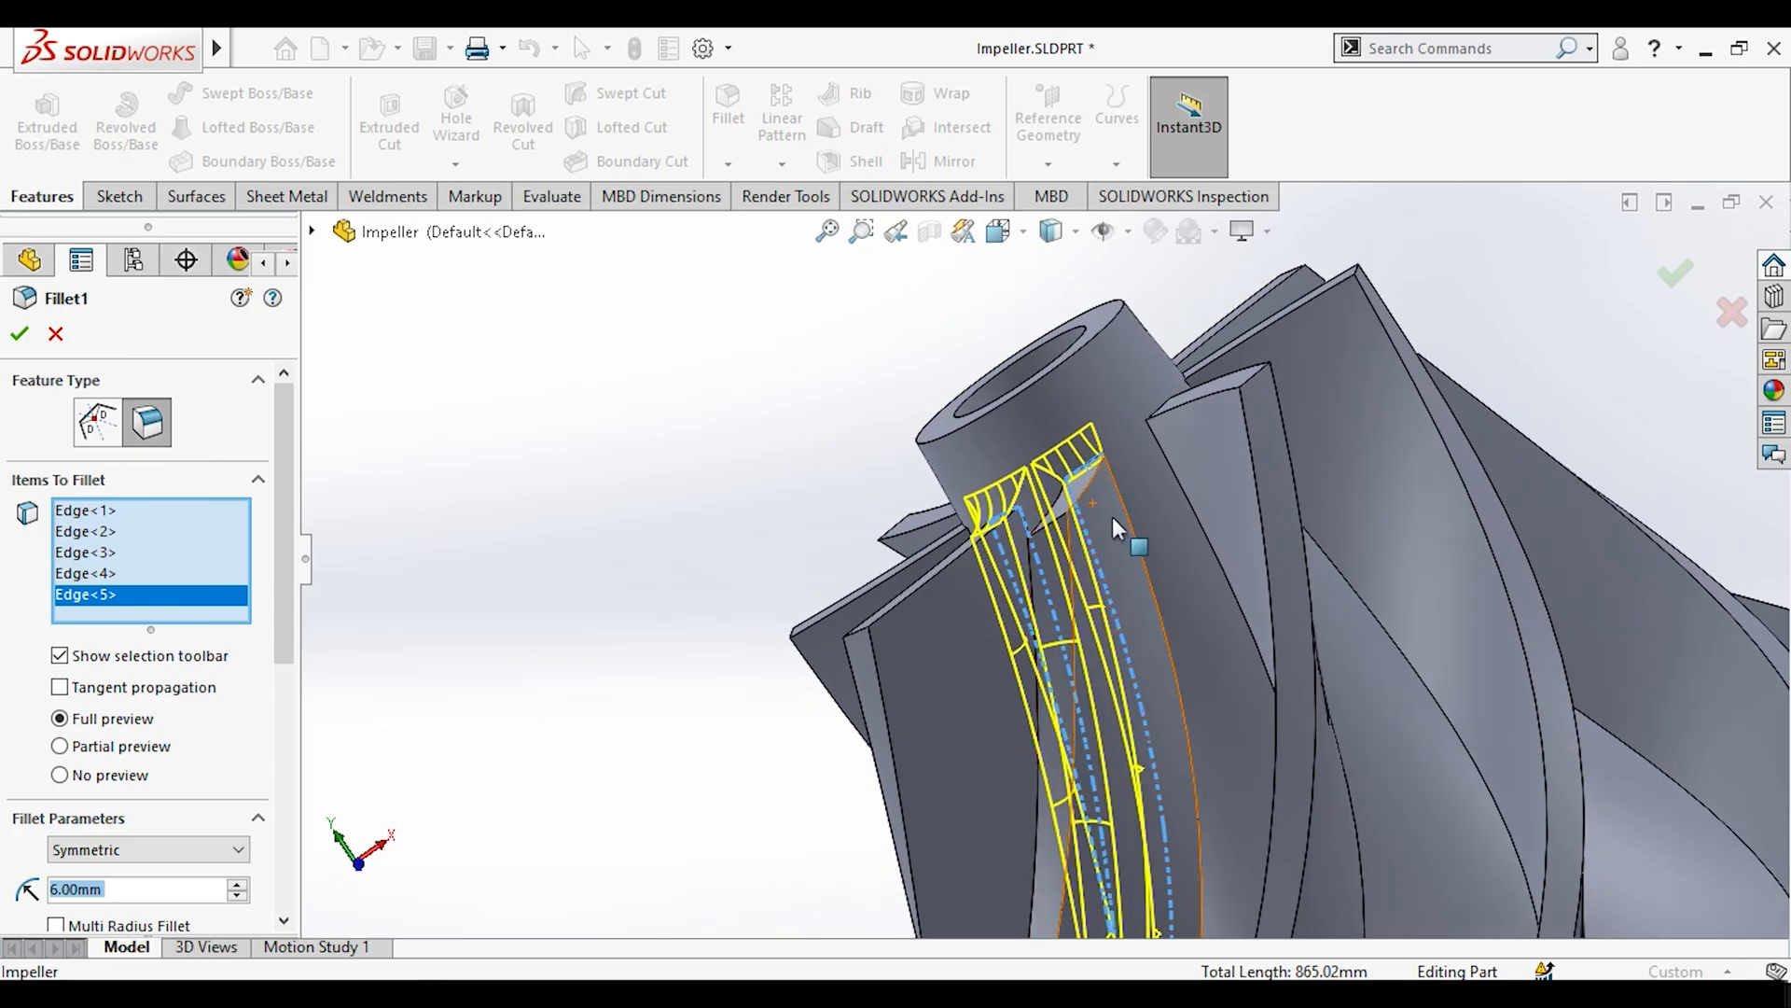
pyautogui.click(1123, 511)
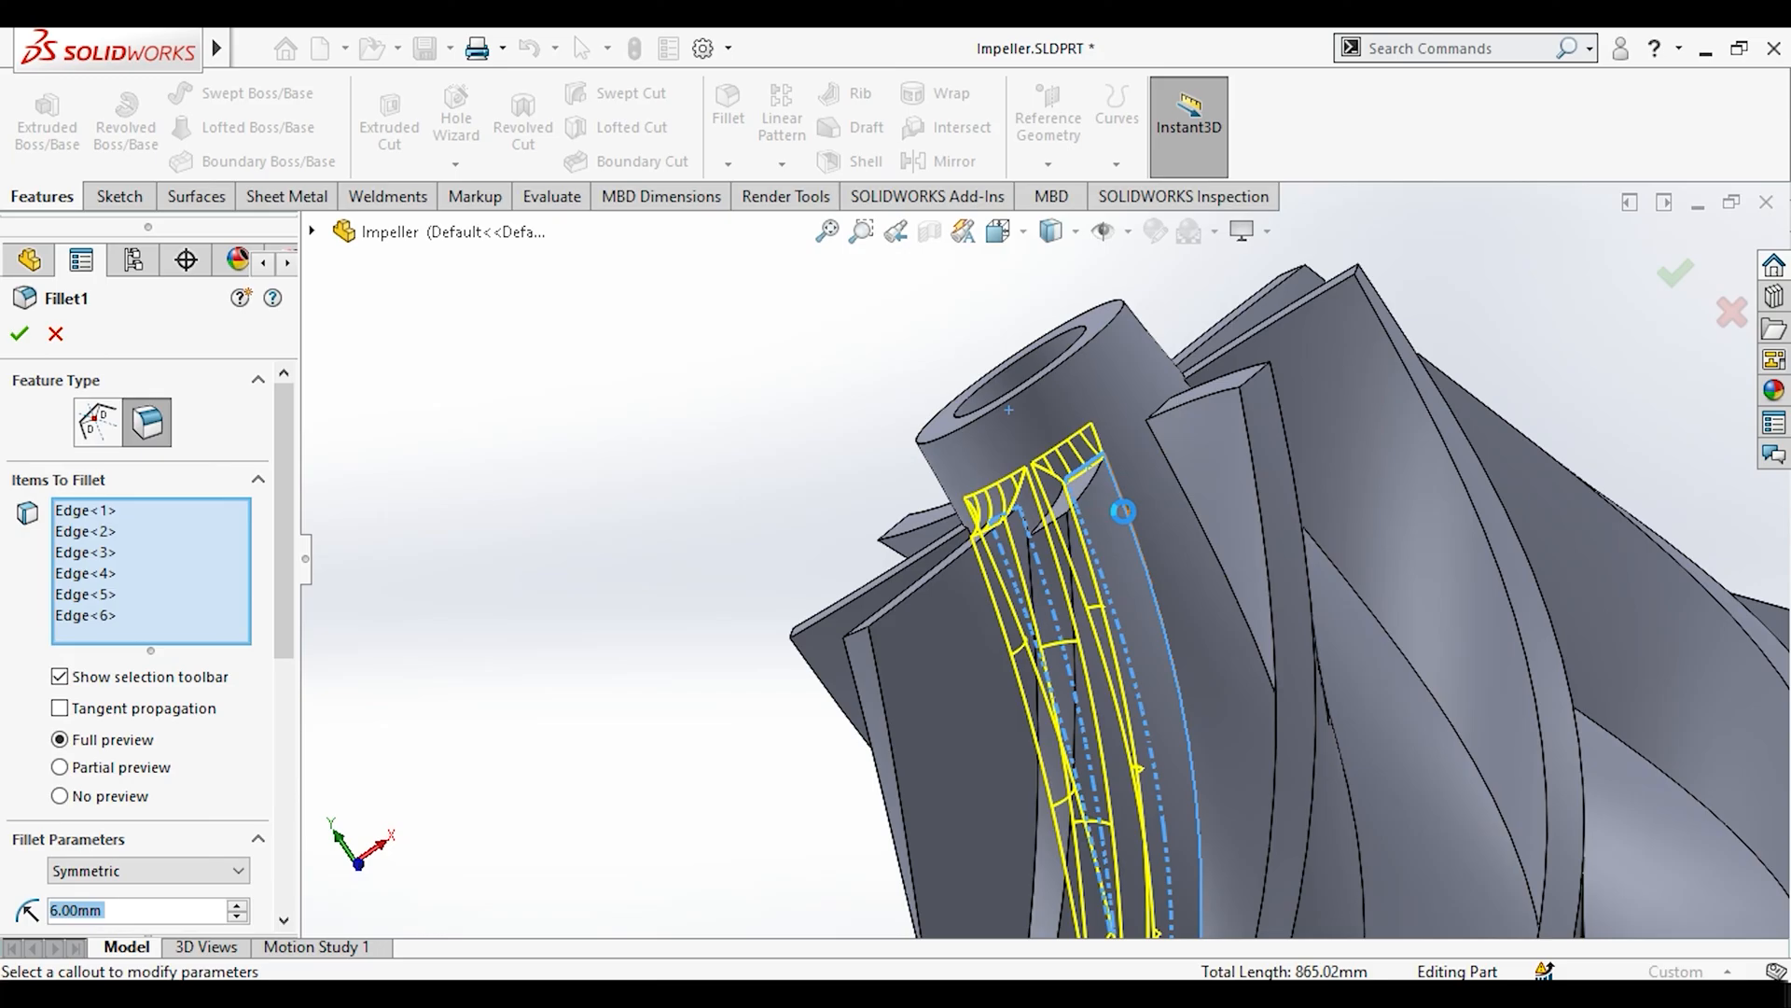
# Add the third blade's two long root edges and its short hub edge to the 6 mm fillet.
pyautogui.click(1179, 486)
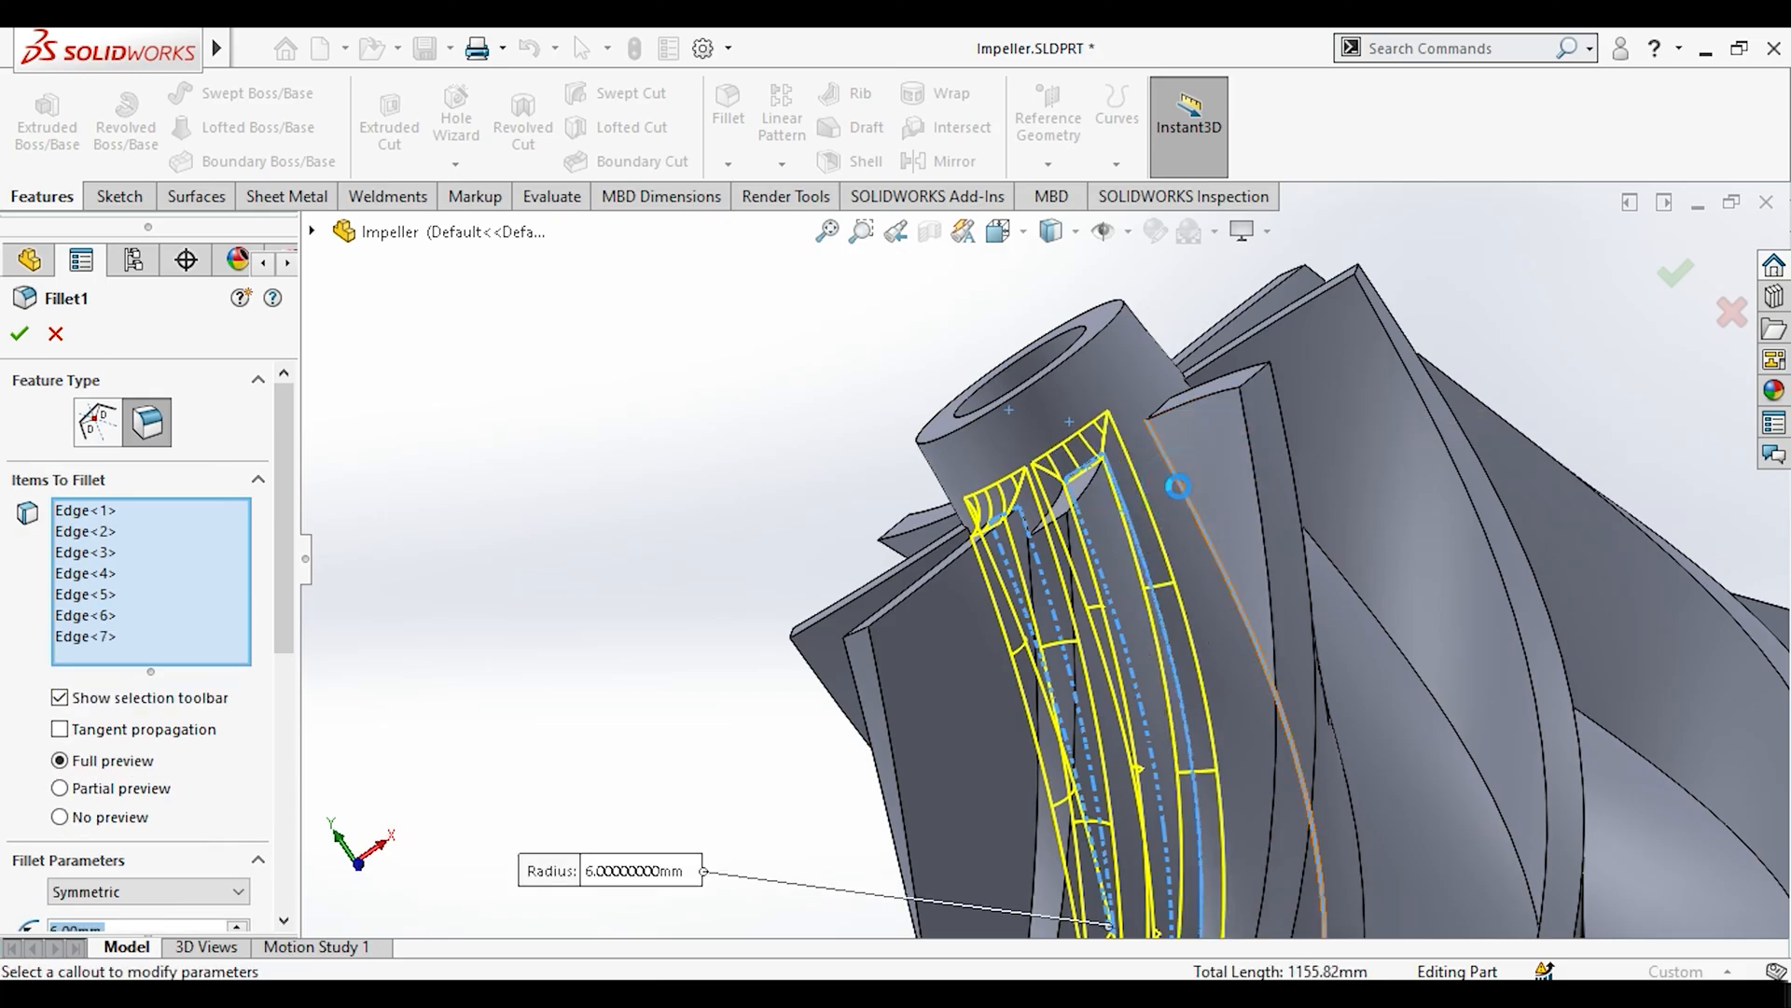
pyautogui.moveTo(1138, 437); pyautogui.dragTo(1130, 600, button='middle')
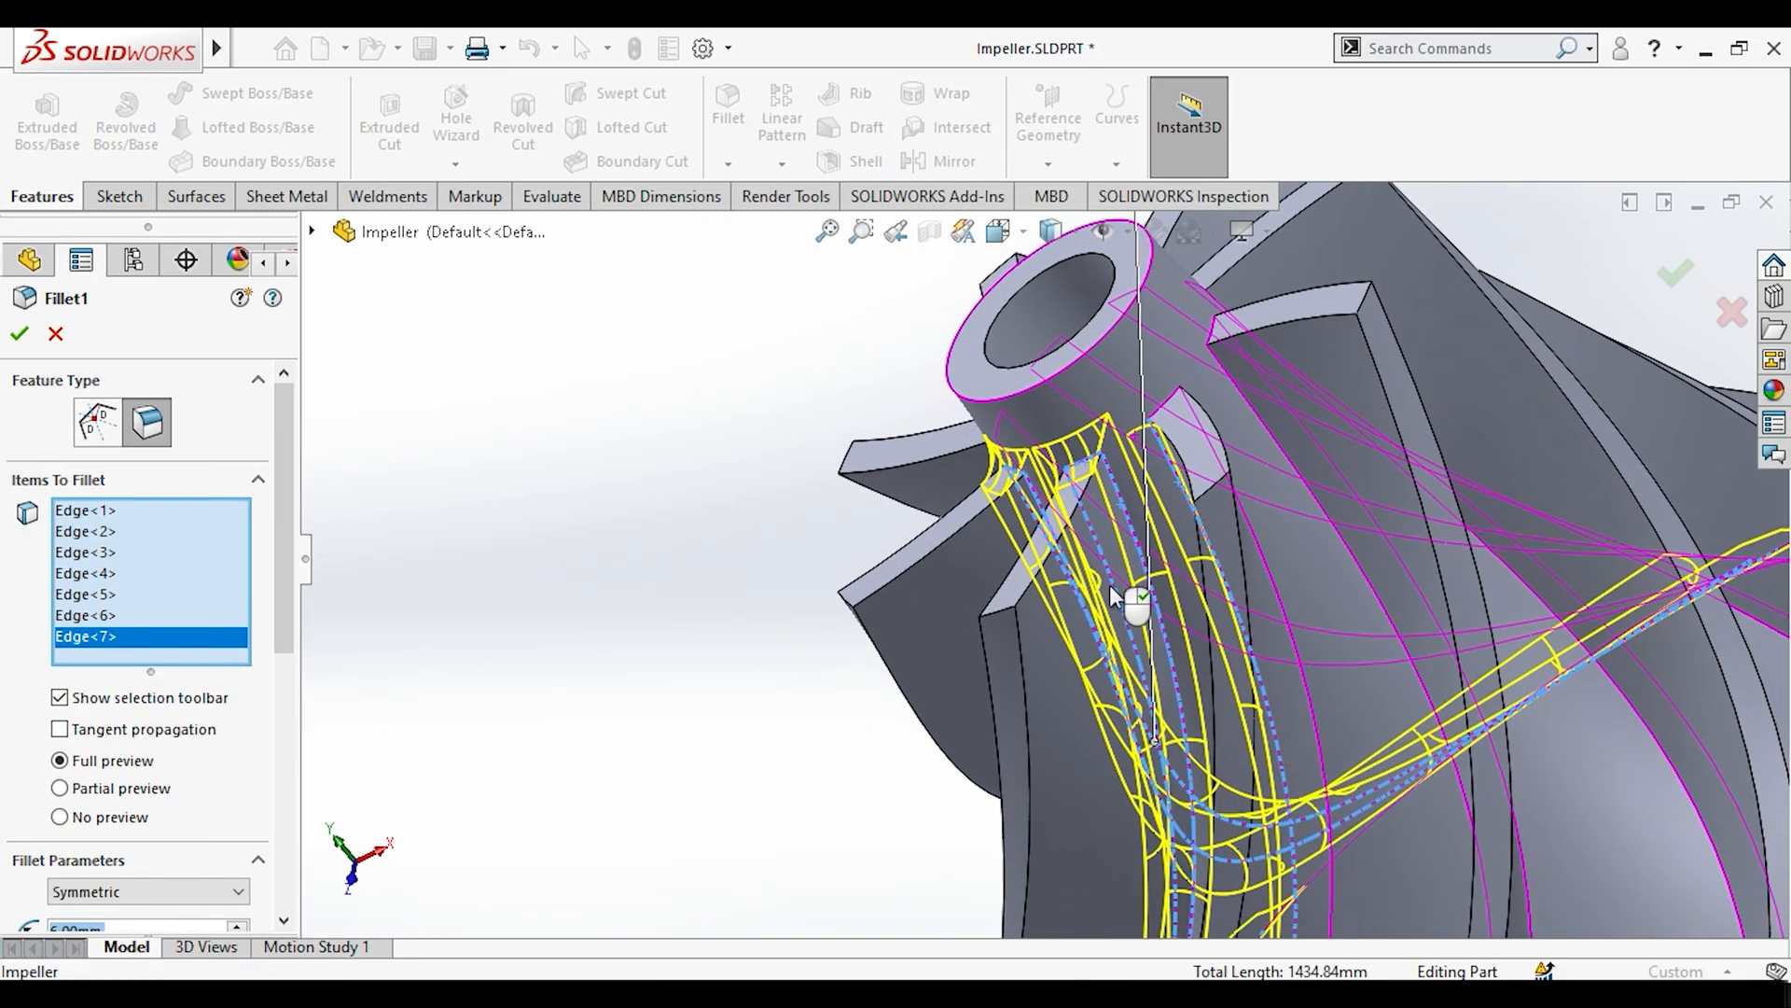
pyautogui.click(1157, 411)
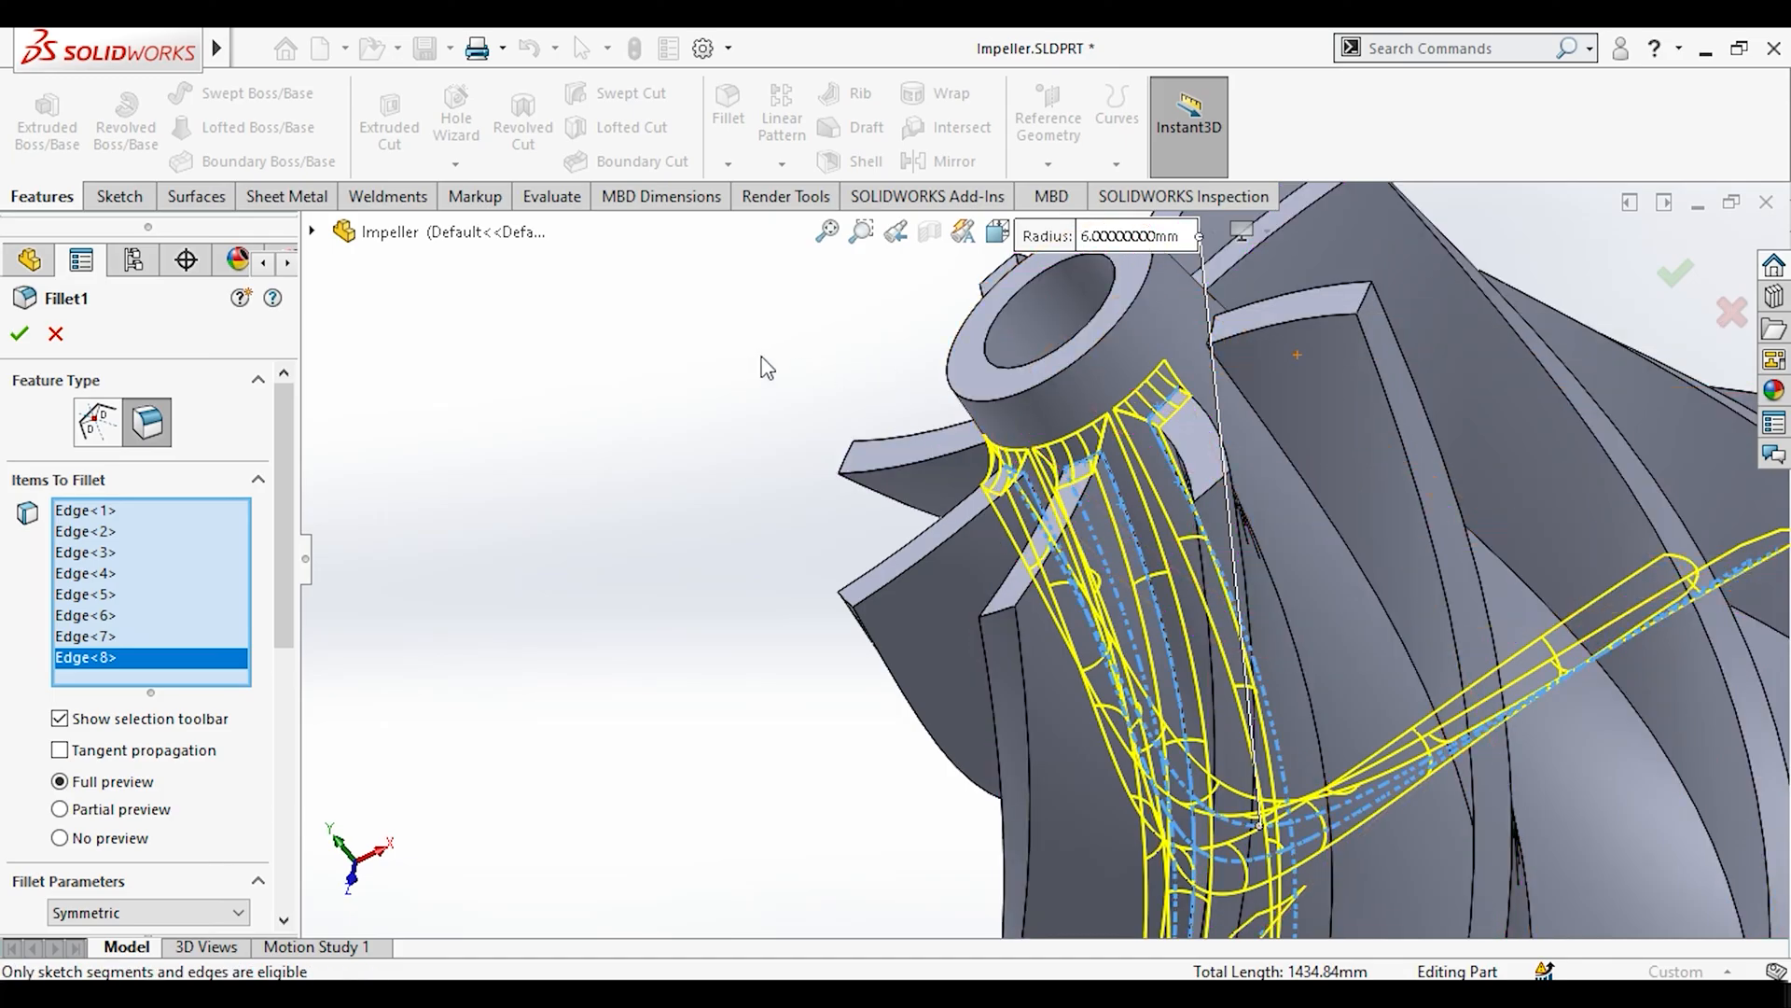
pyautogui.scroll(1, 728, 381)
pyautogui.moveTo(727, 380); pyautogui.dragTo(733, 414, button='middle')
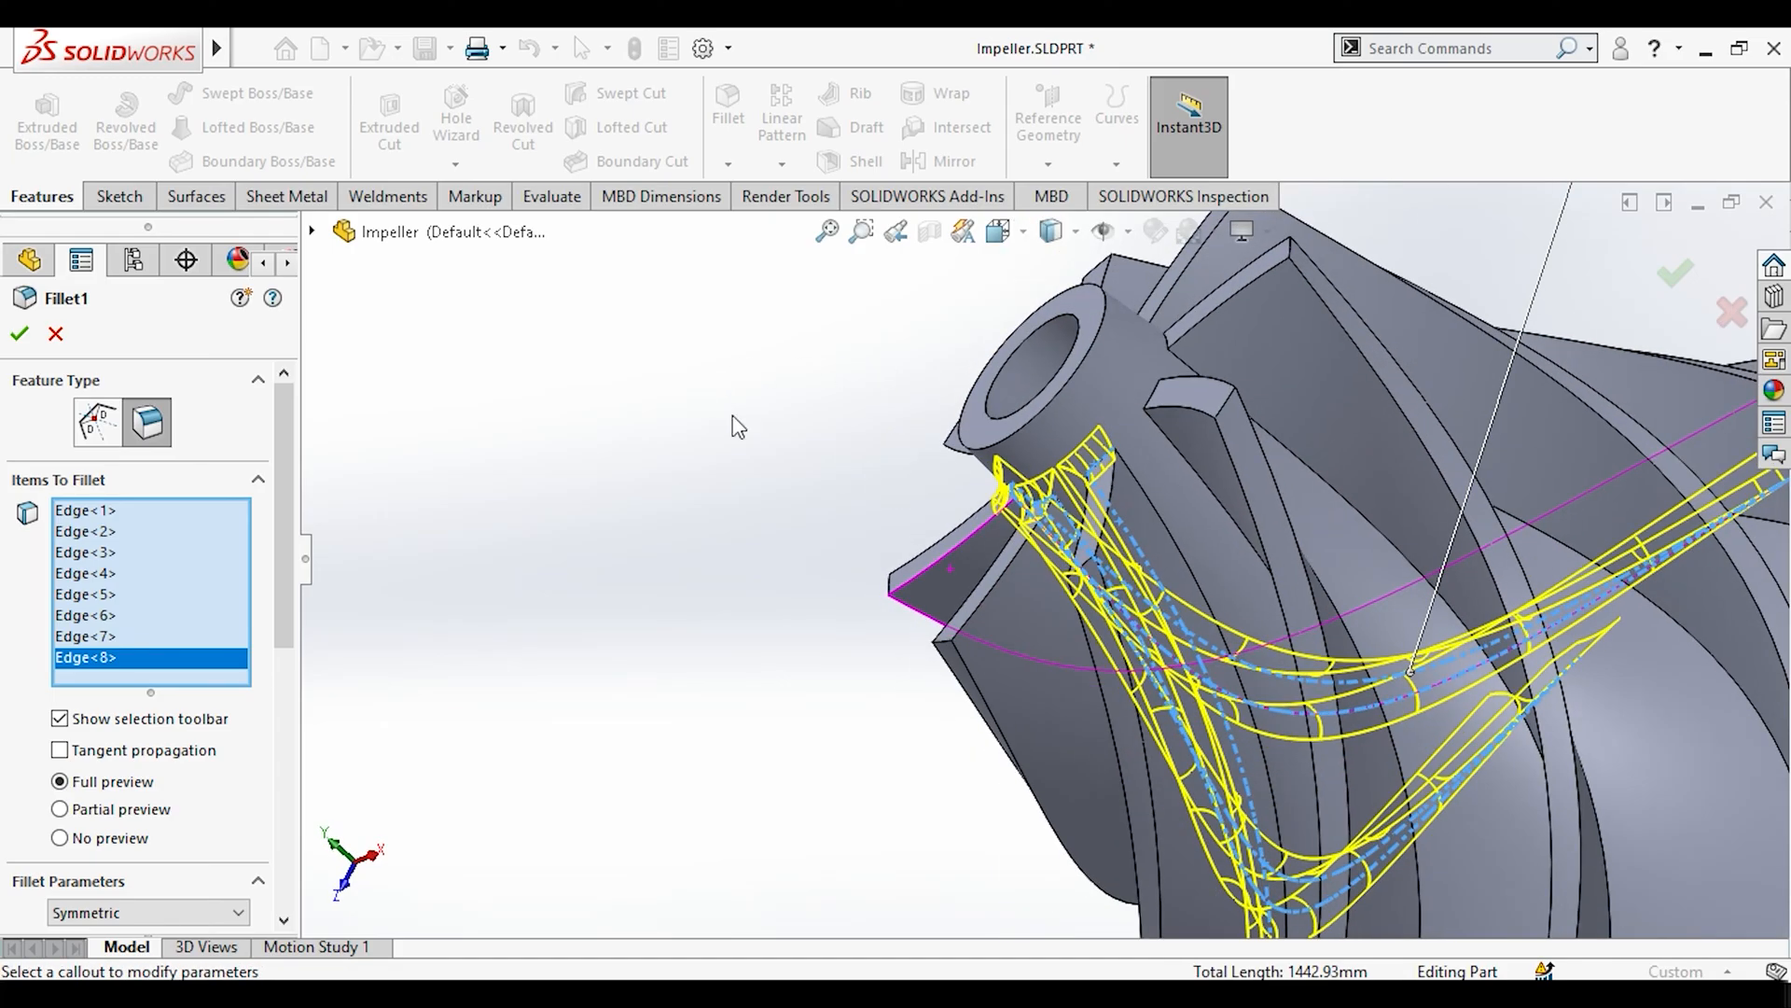
pyautogui.click(1145, 496)
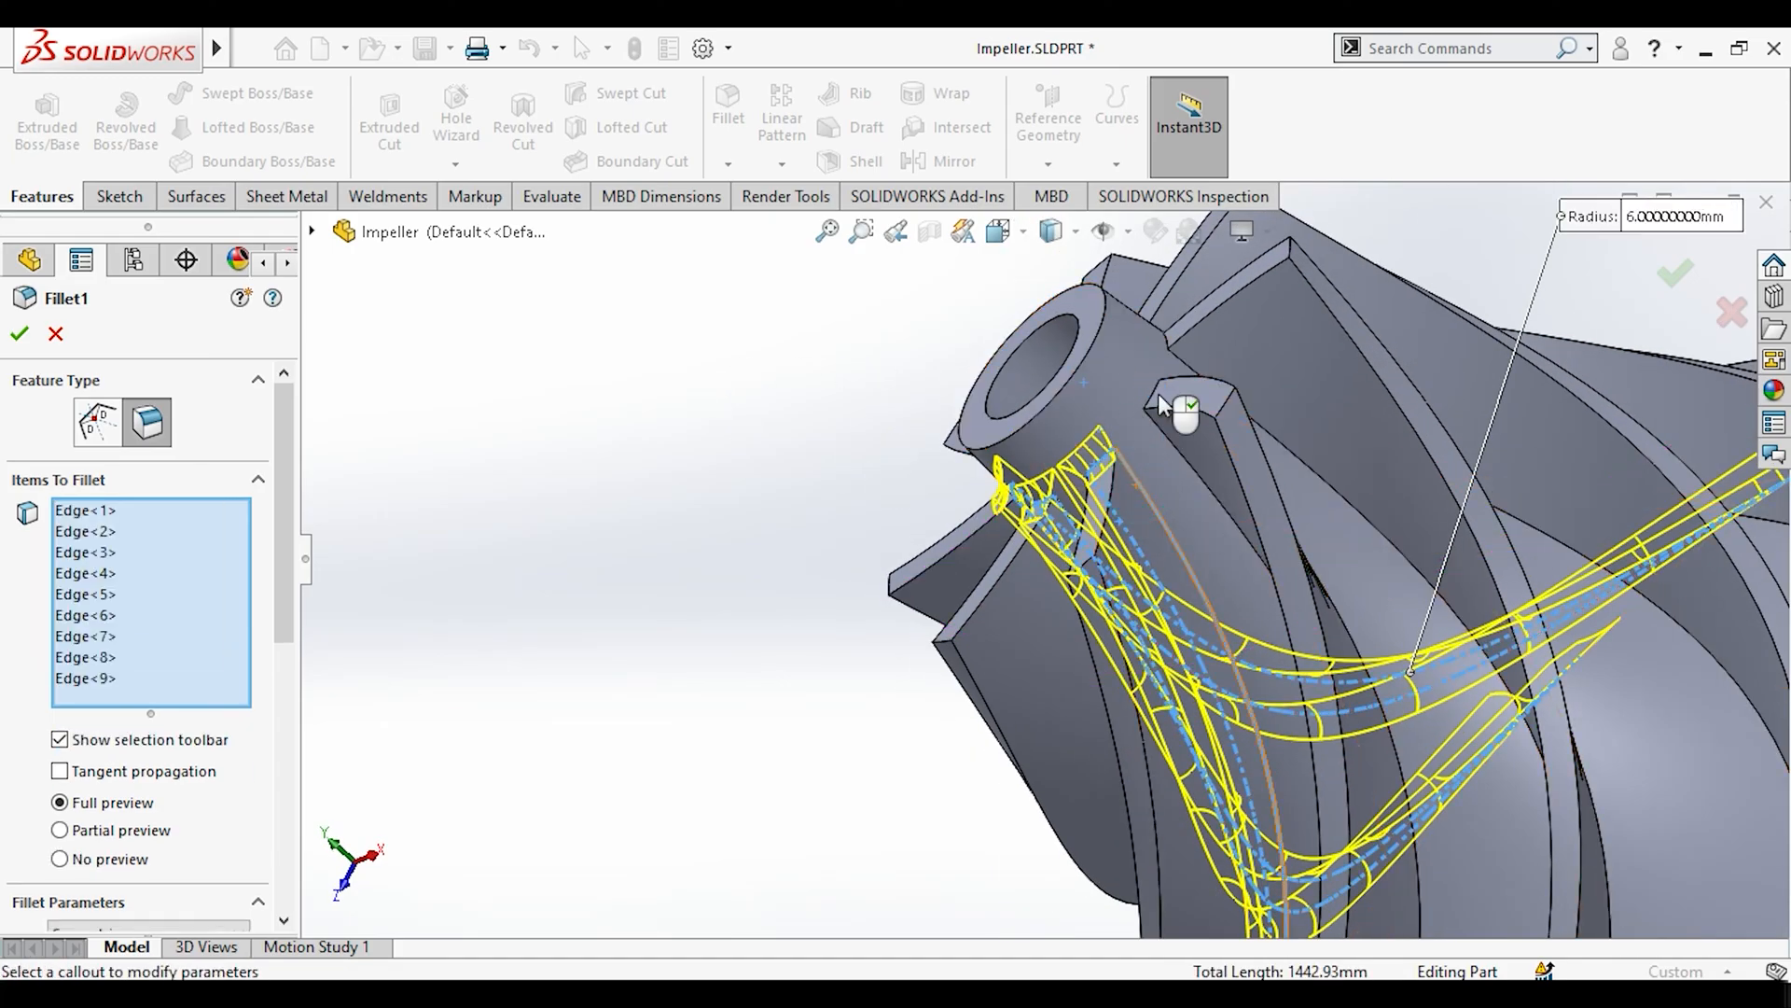
# Add the fourth blade's short hub edge and both of its long root edges to the 6 mm fillet.
pyautogui.click(1146, 395)
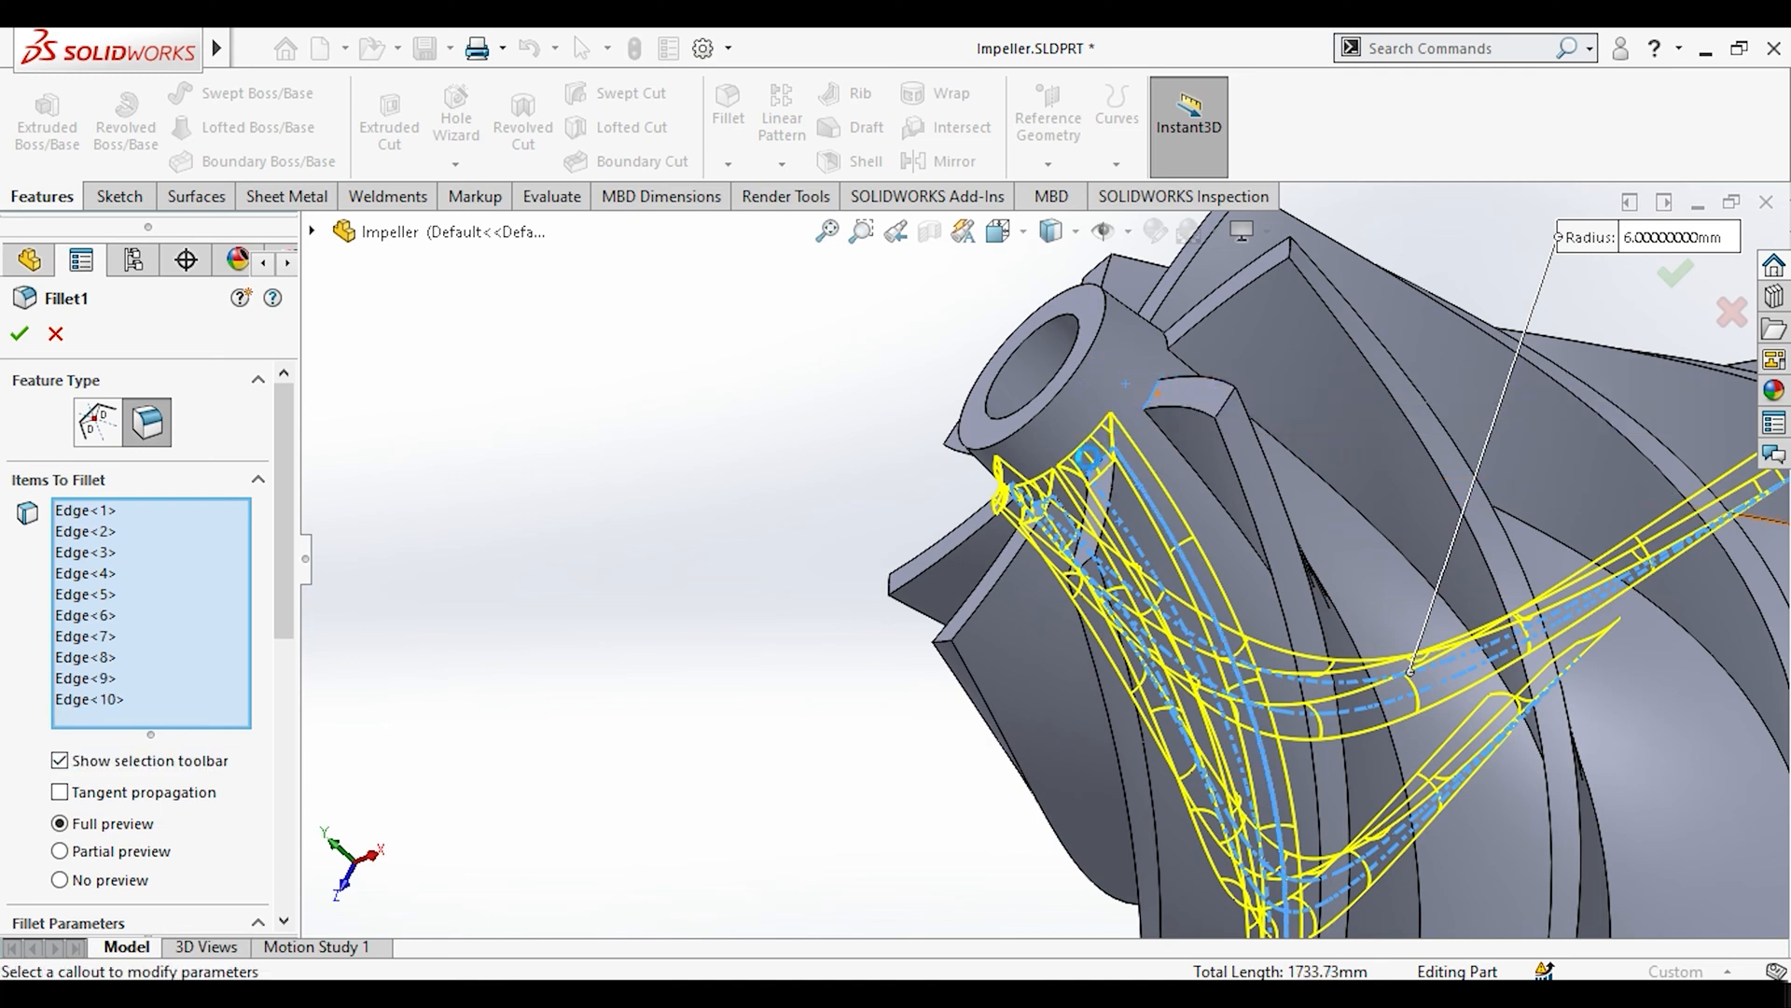
pyautogui.moveTo(1079, 484); pyautogui.dragTo(1131, 575, button='middle')
pyautogui.scroll(3, 1066, 490)
pyautogui.scroll(-4, 1137, 576)
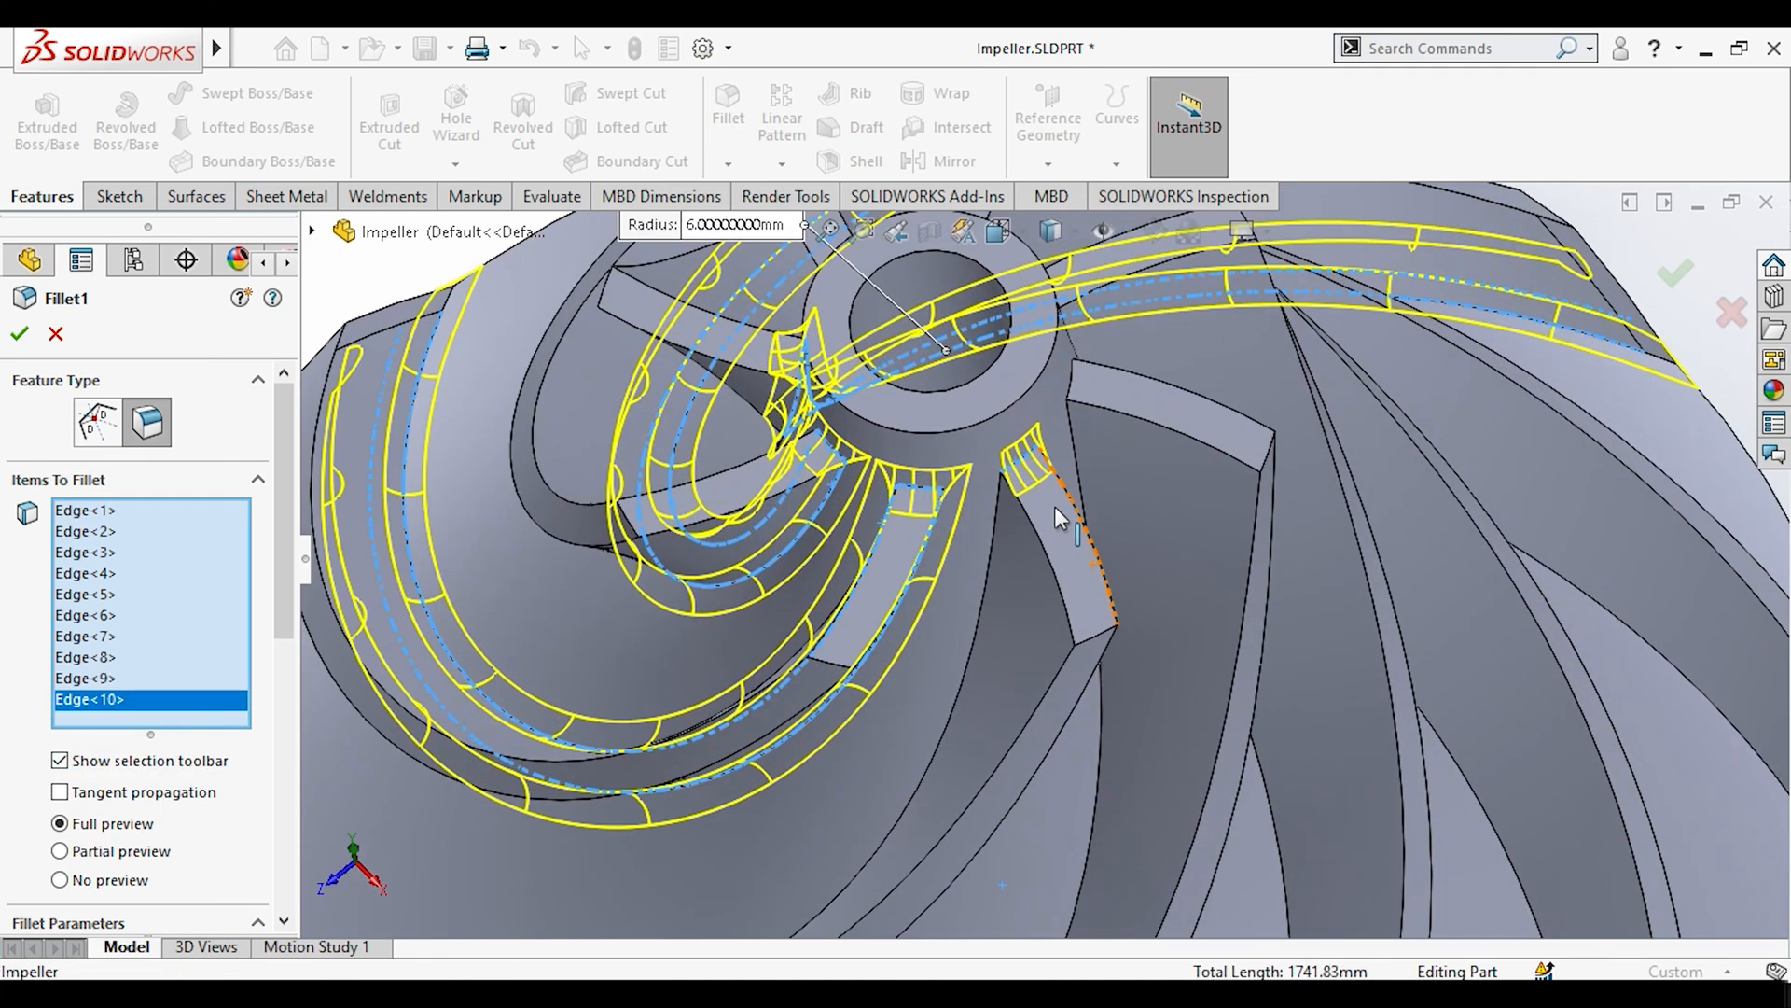
pyautogui.click(998, 513)
pyautogui.moveTo(988, 504); pyautogui.dragTo(997, 506, button='middle')
pyautogui.scroll(1, 1028, 579)
pyautogui.moveTo(1028, 578); pyautogui.dragTo(1117, 642, button='middle')
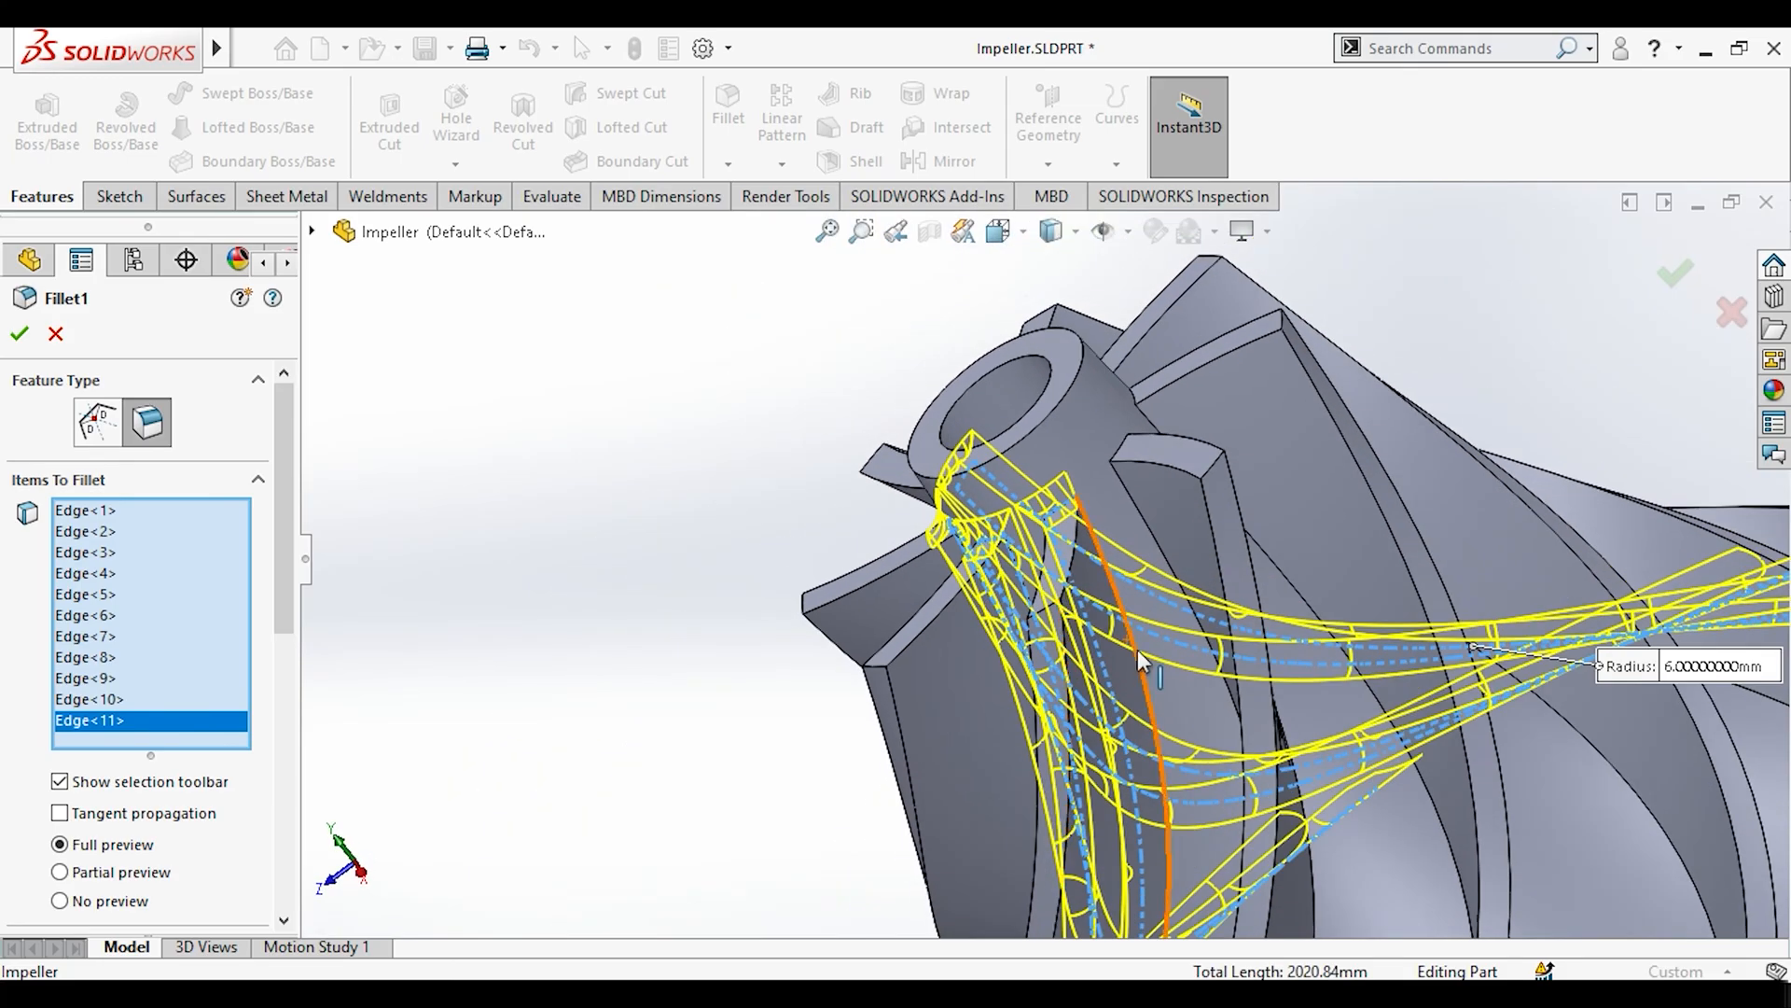
pyautogui.click(1140, 660)
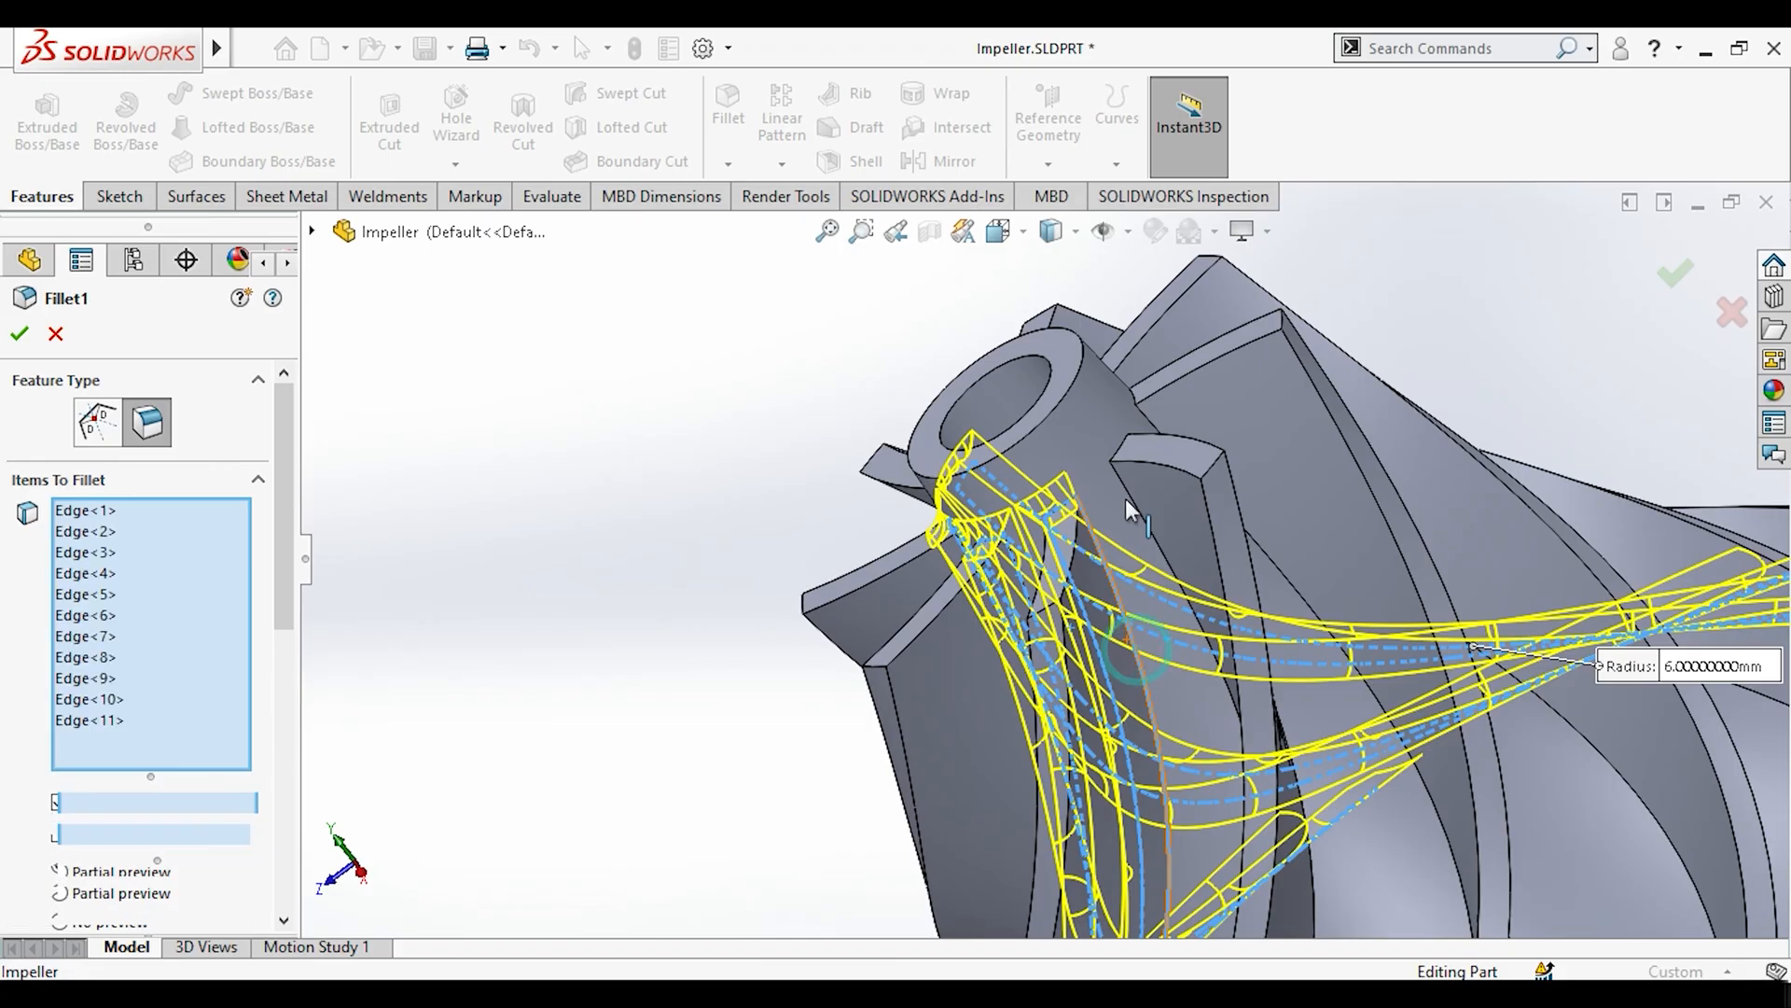
# Include the short hub-end edges of the four remaining blades in the 6 mm fillet.
pyautogui.click(1127, 447)
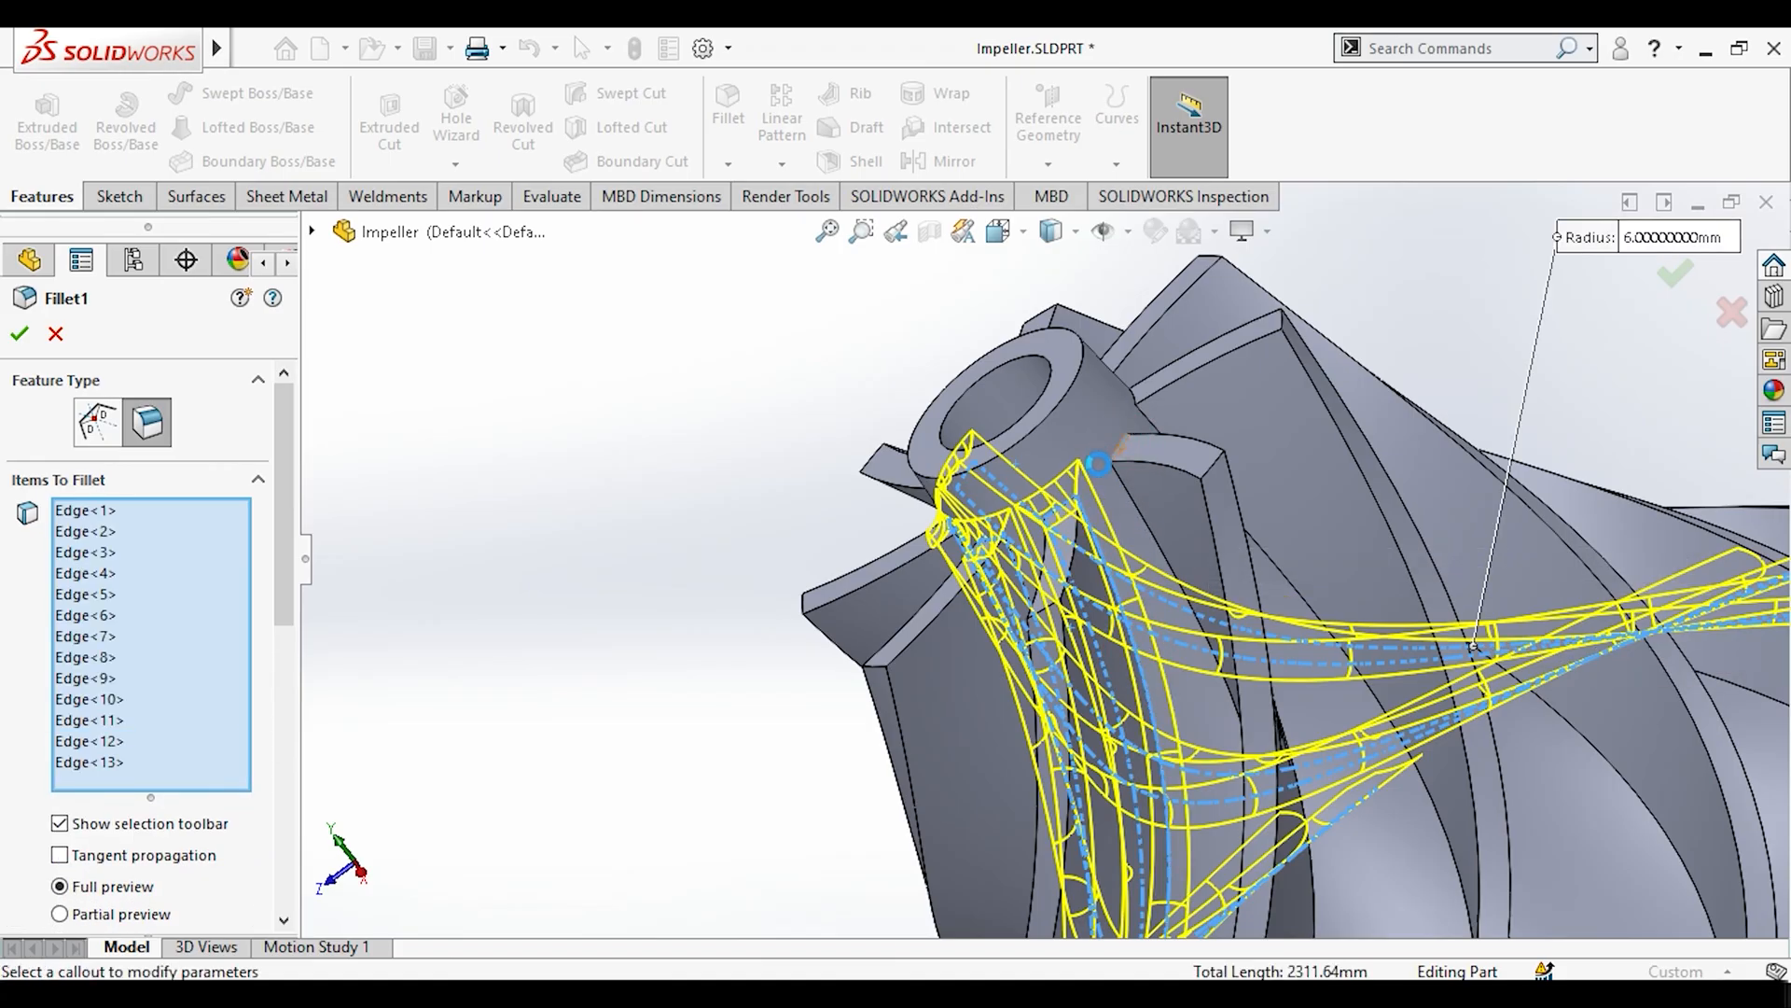
pyautogui.scroll(2, 1099, 466)
pyautogui.moveTo(1099, 467); pyautogui.dragTo(1176, 505, button='middle')
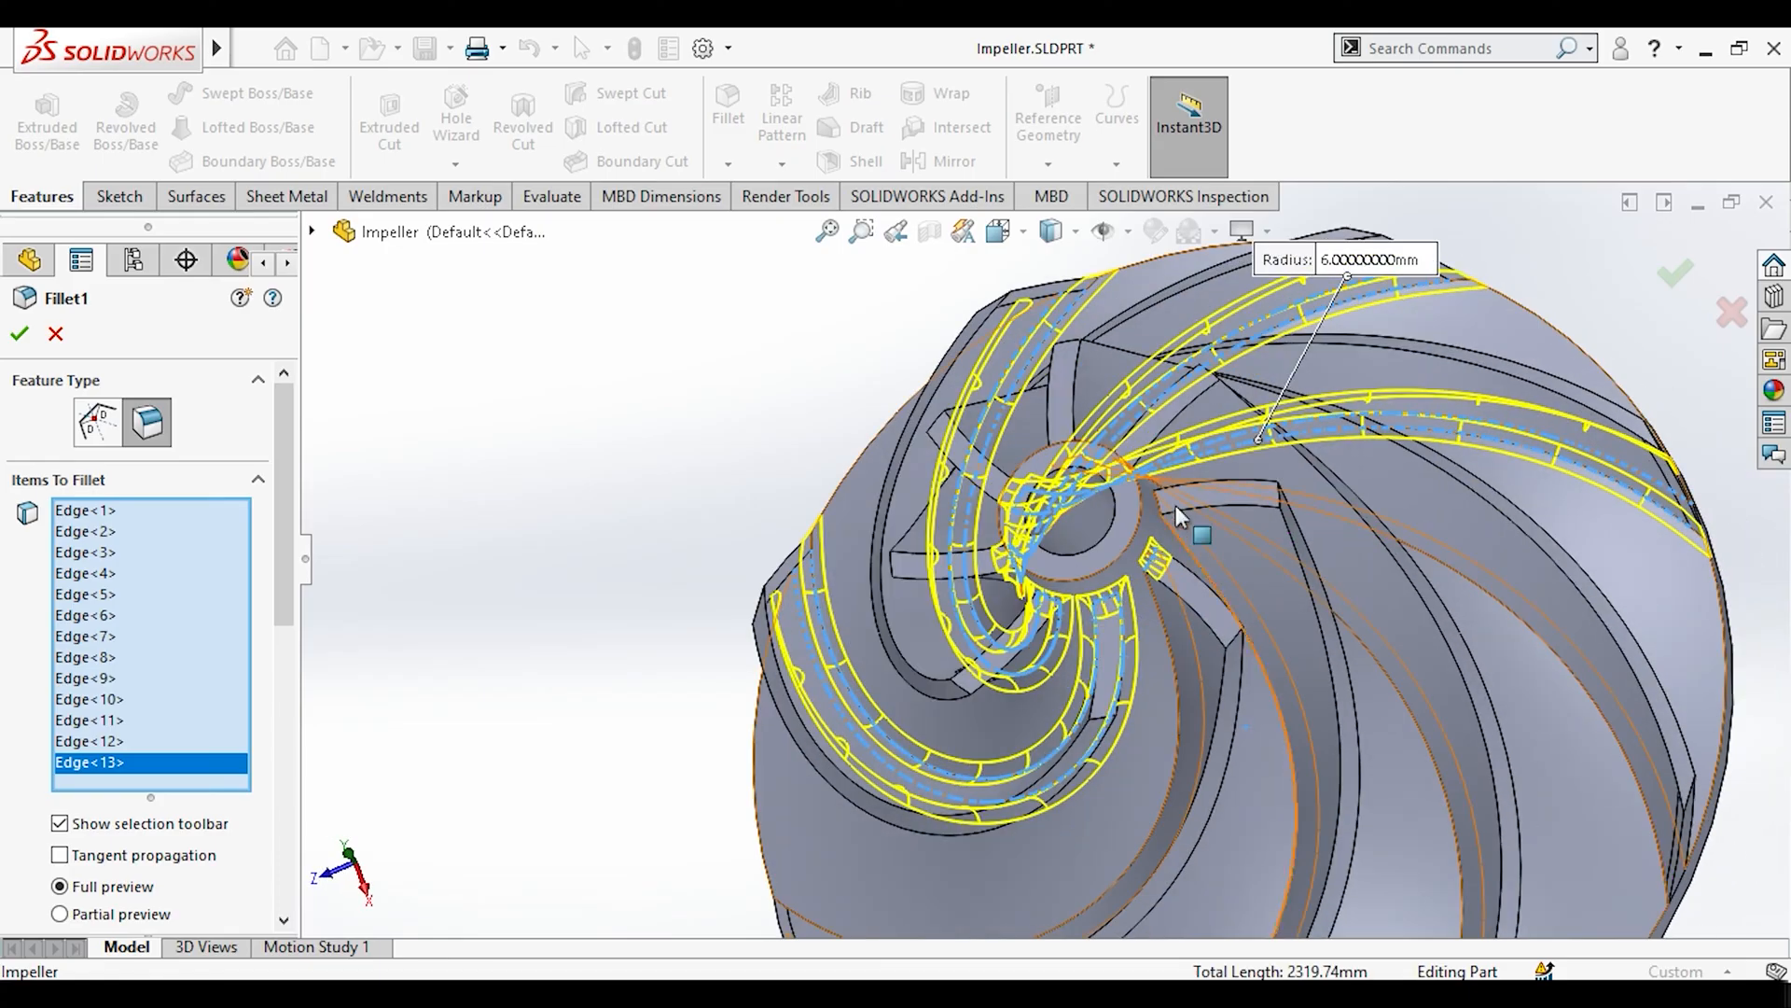
pyautogui.scroll(-5, 1175, 505)
pyautogui.click(1068, 537)
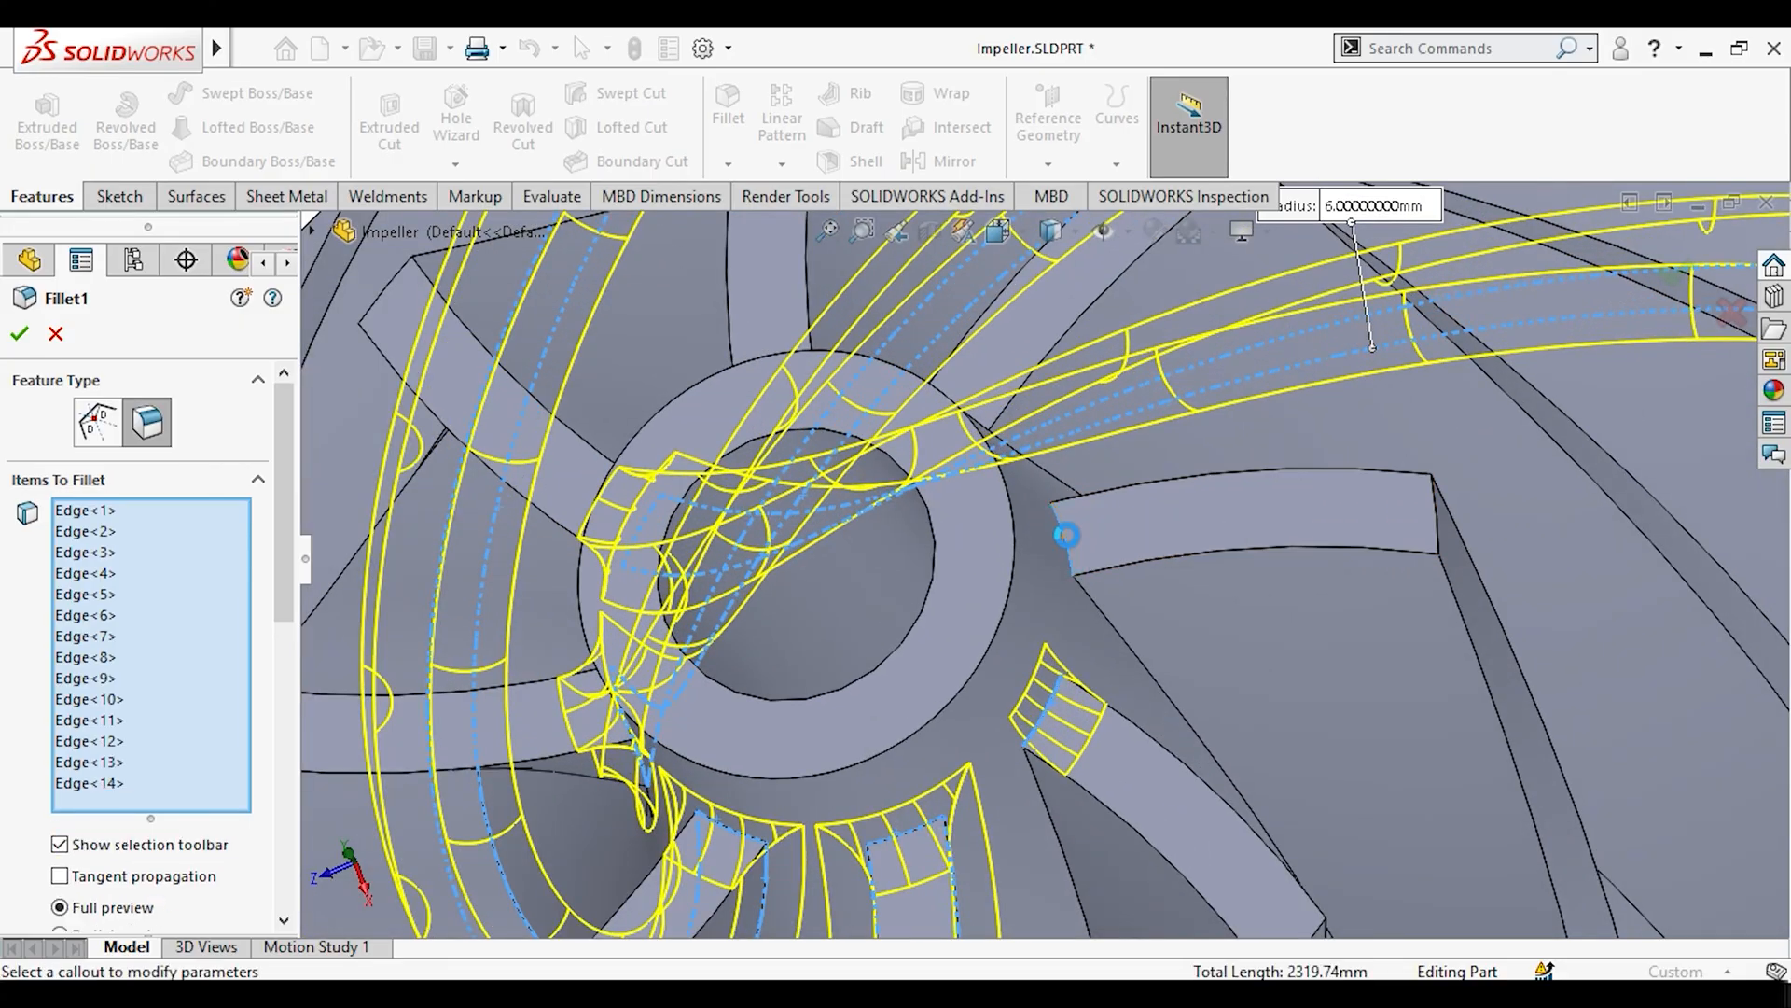
pyautogui.scroll(2, 1071, 546)
pyautogui.moveTo(1071, 546); pyautogui.dragTo(1120, 886, button='middle')
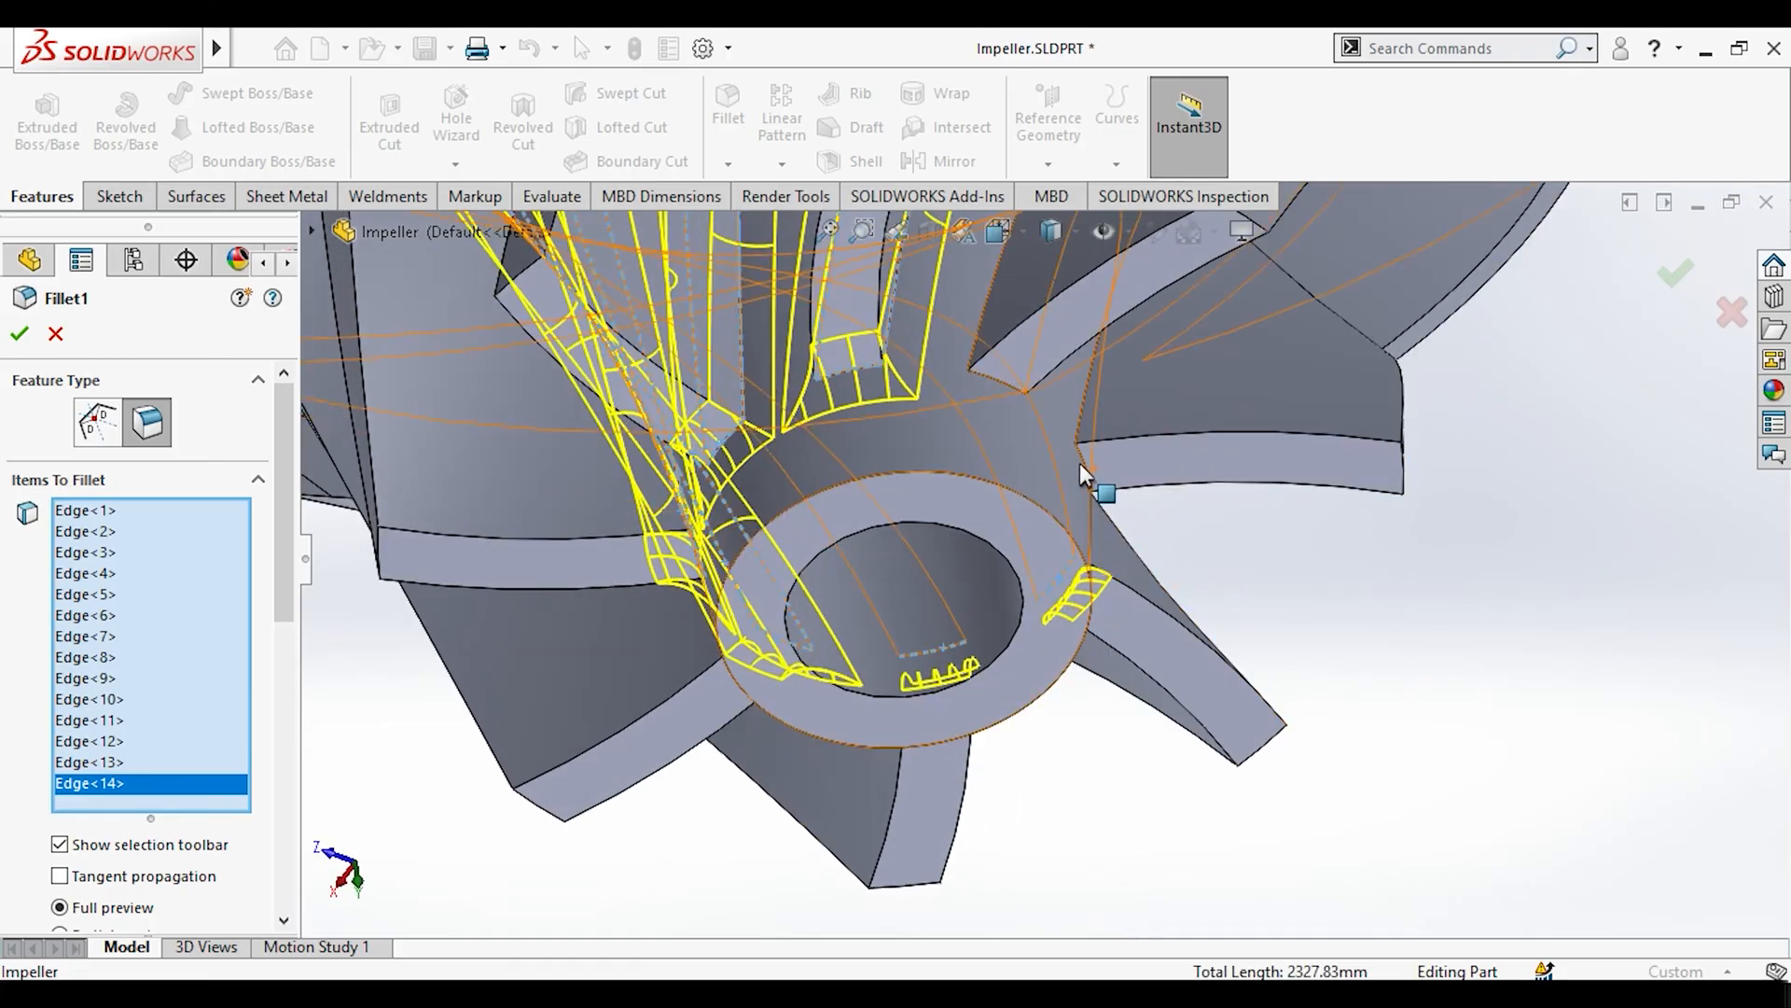
pyautogui.click(1082, 465)
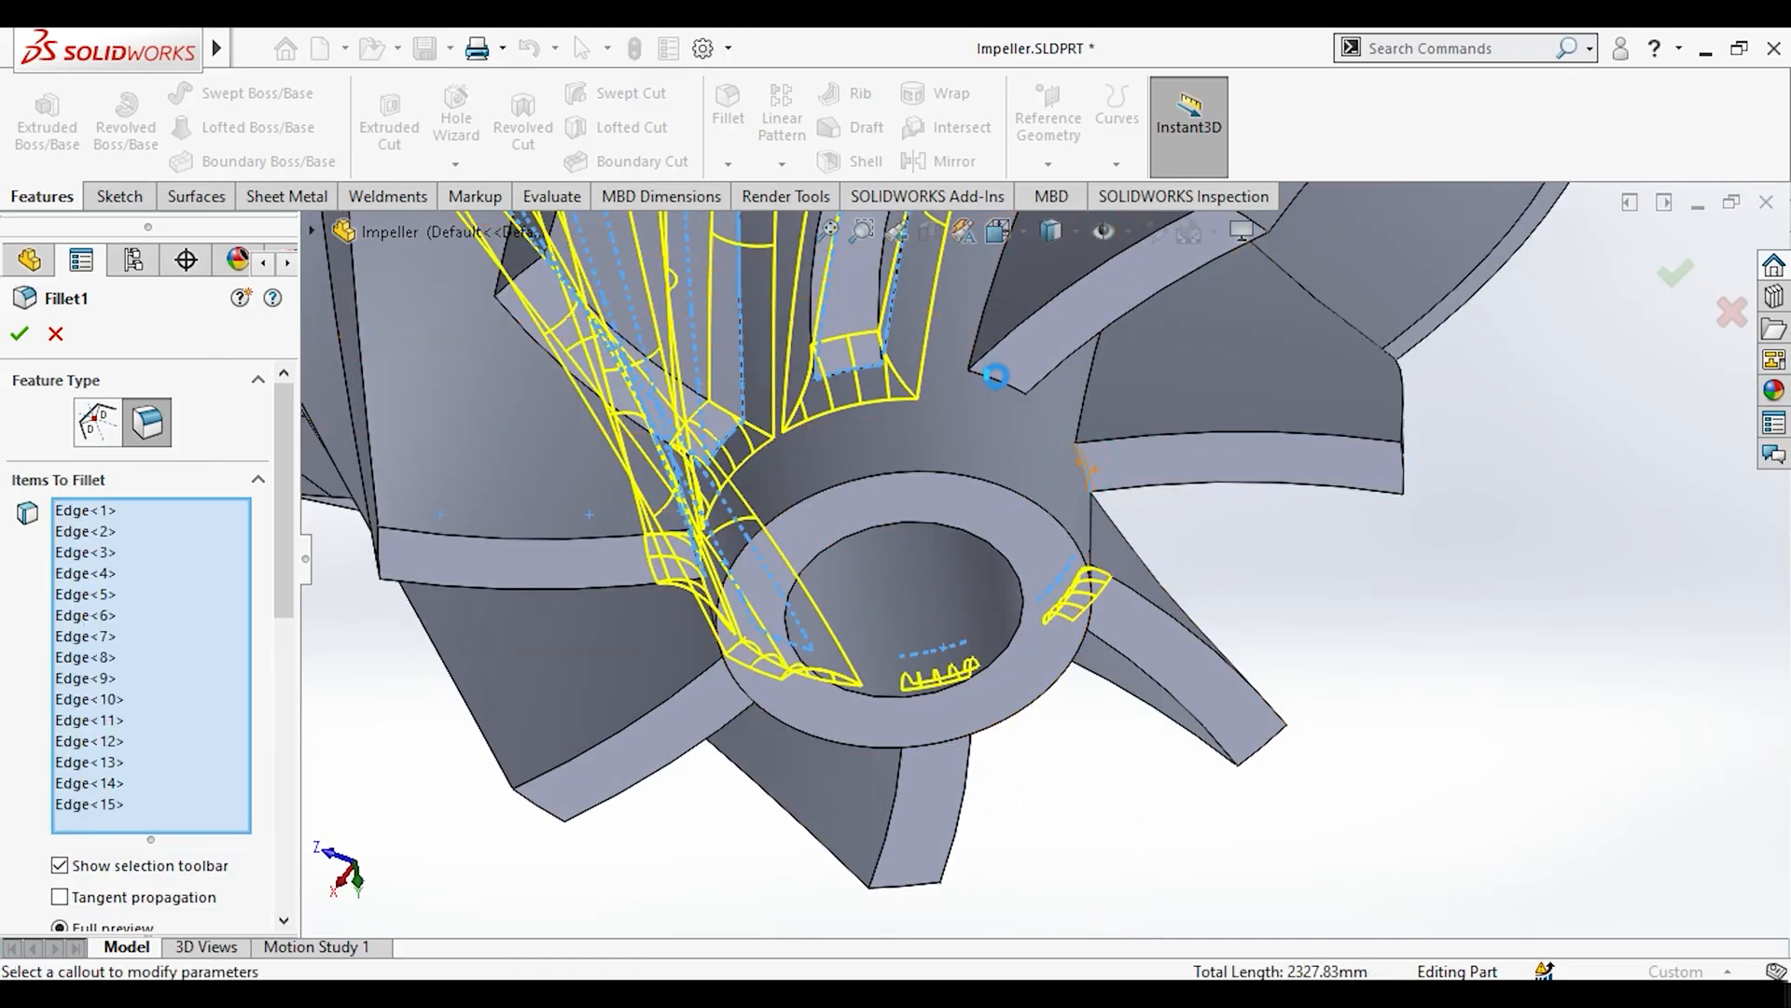
pyautogui.click(995, 379)
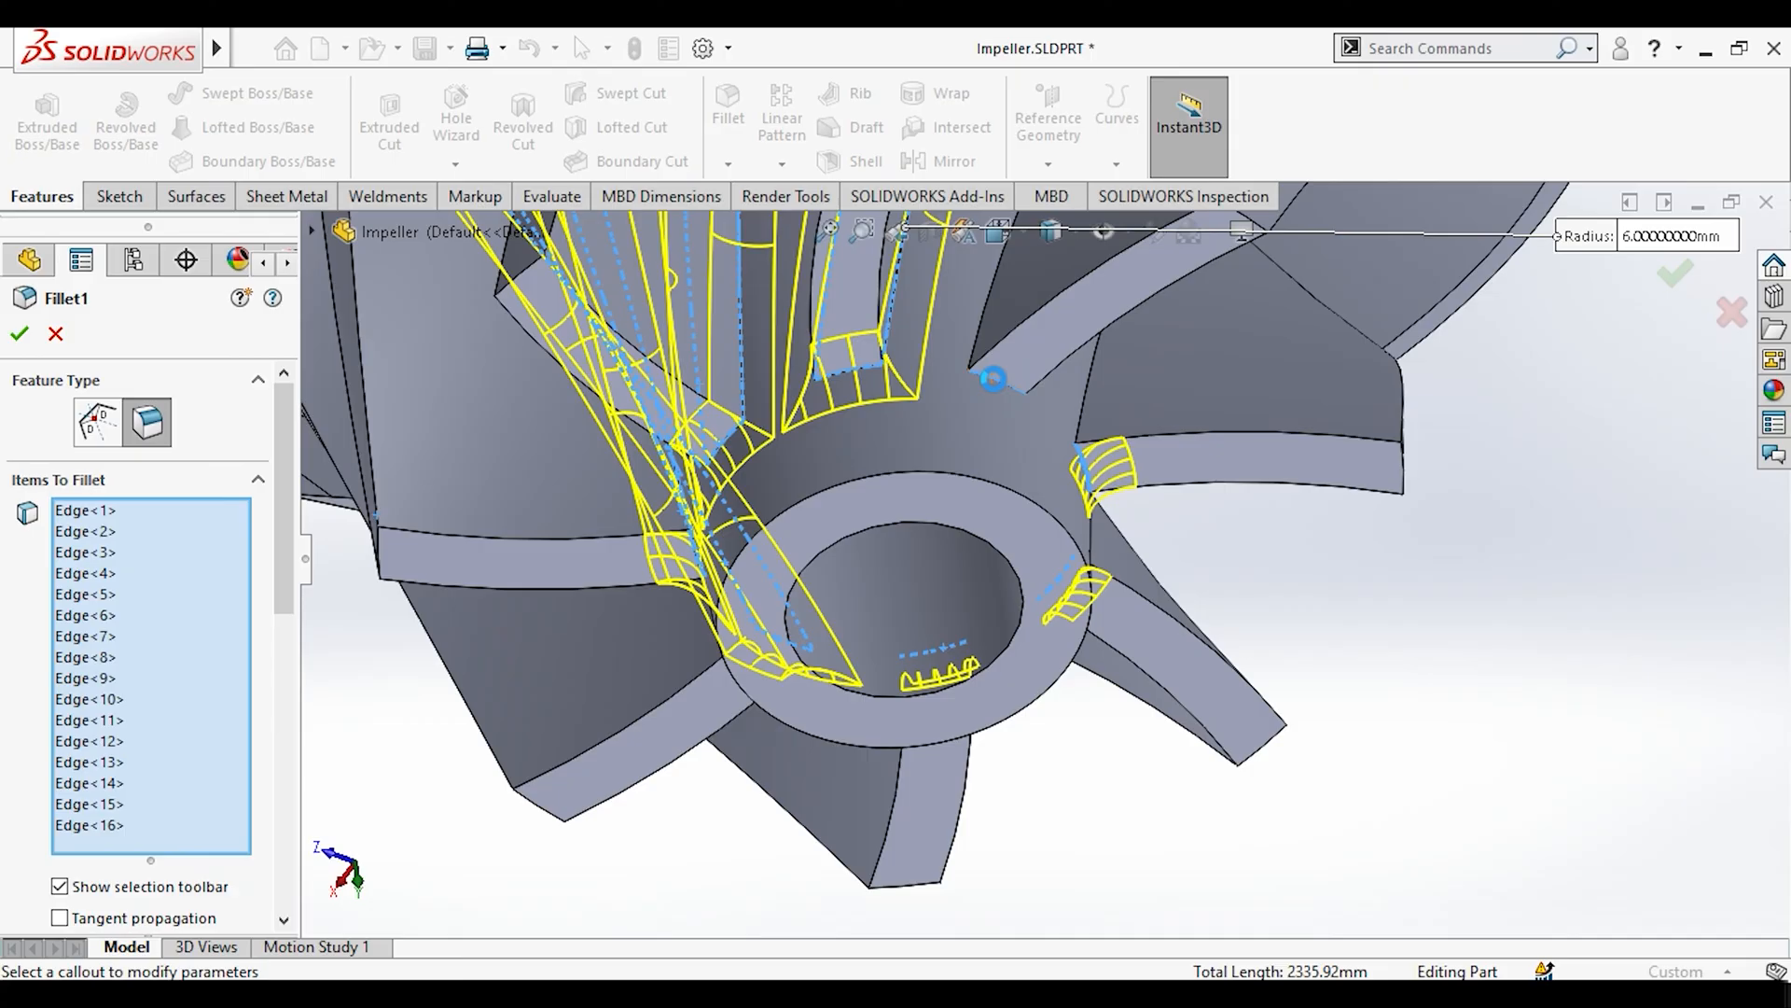
# Add the last blade's short hub-end edge and three more long blade root edges to the 6 mm fillet.
pyautogui.scroll(2, 1016, 388)
pyautogui.moveTo(1015, 388)
pyautogui.mouseDown(button='middle')
pyautogui.moveTo(1012, 303)
pyautogui.moveTo(1007, 384)
pyautogui.mouseUp(button='middle')
pyautogui.click(1006, 386)
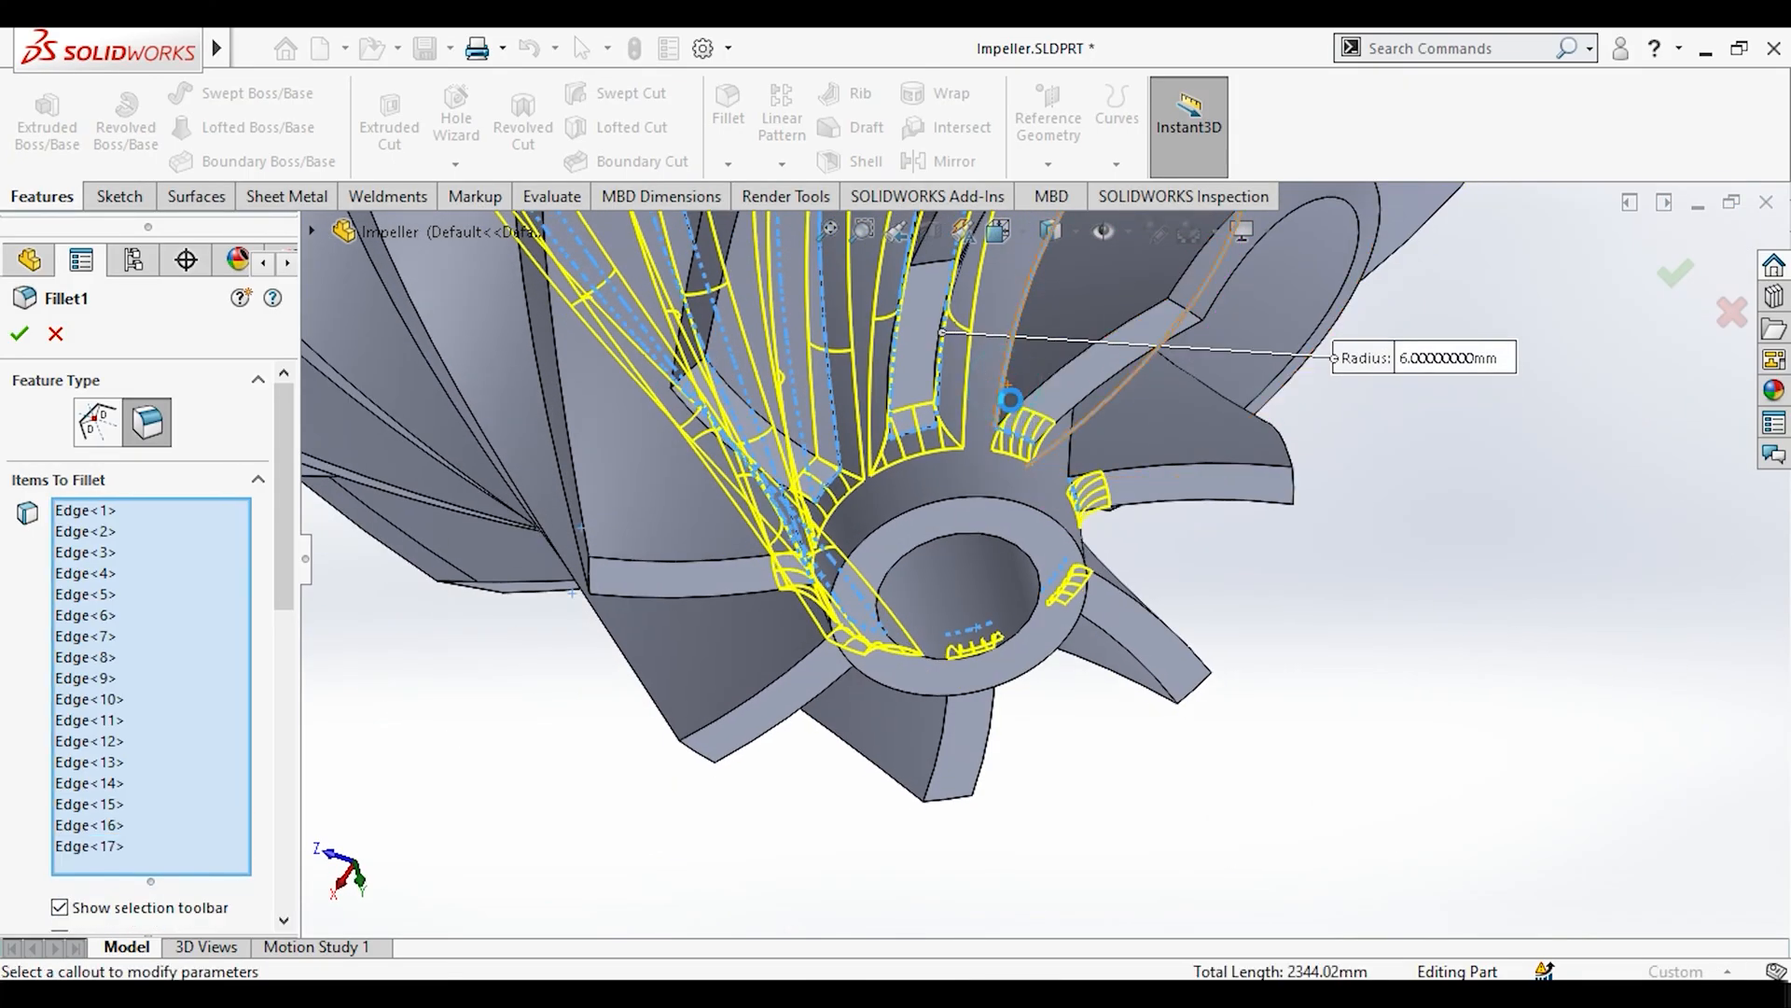
pyautogui.moveTo(1014, 404); pyautogui.dragTo(1060, 419, button='middle')
pyautogui.click(1058, 416)
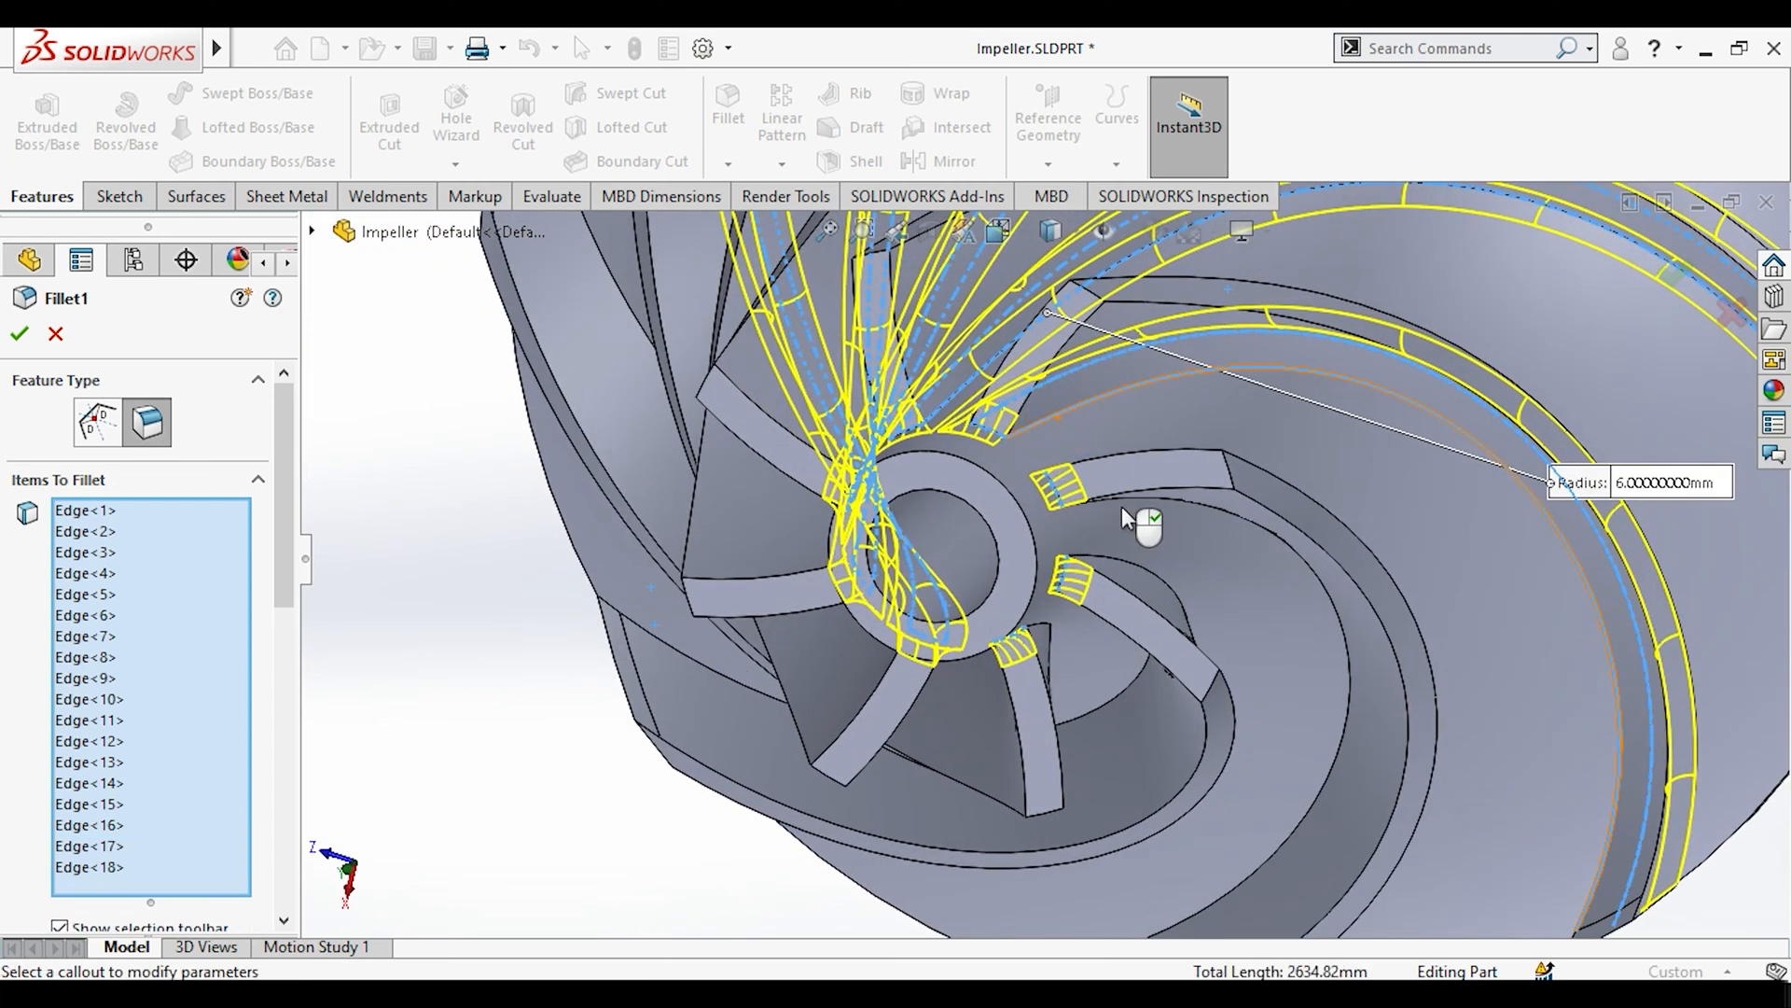
pyautogui.moveTo(1122, 506); pyautogui.dragTo(1112, 485, button='middle')
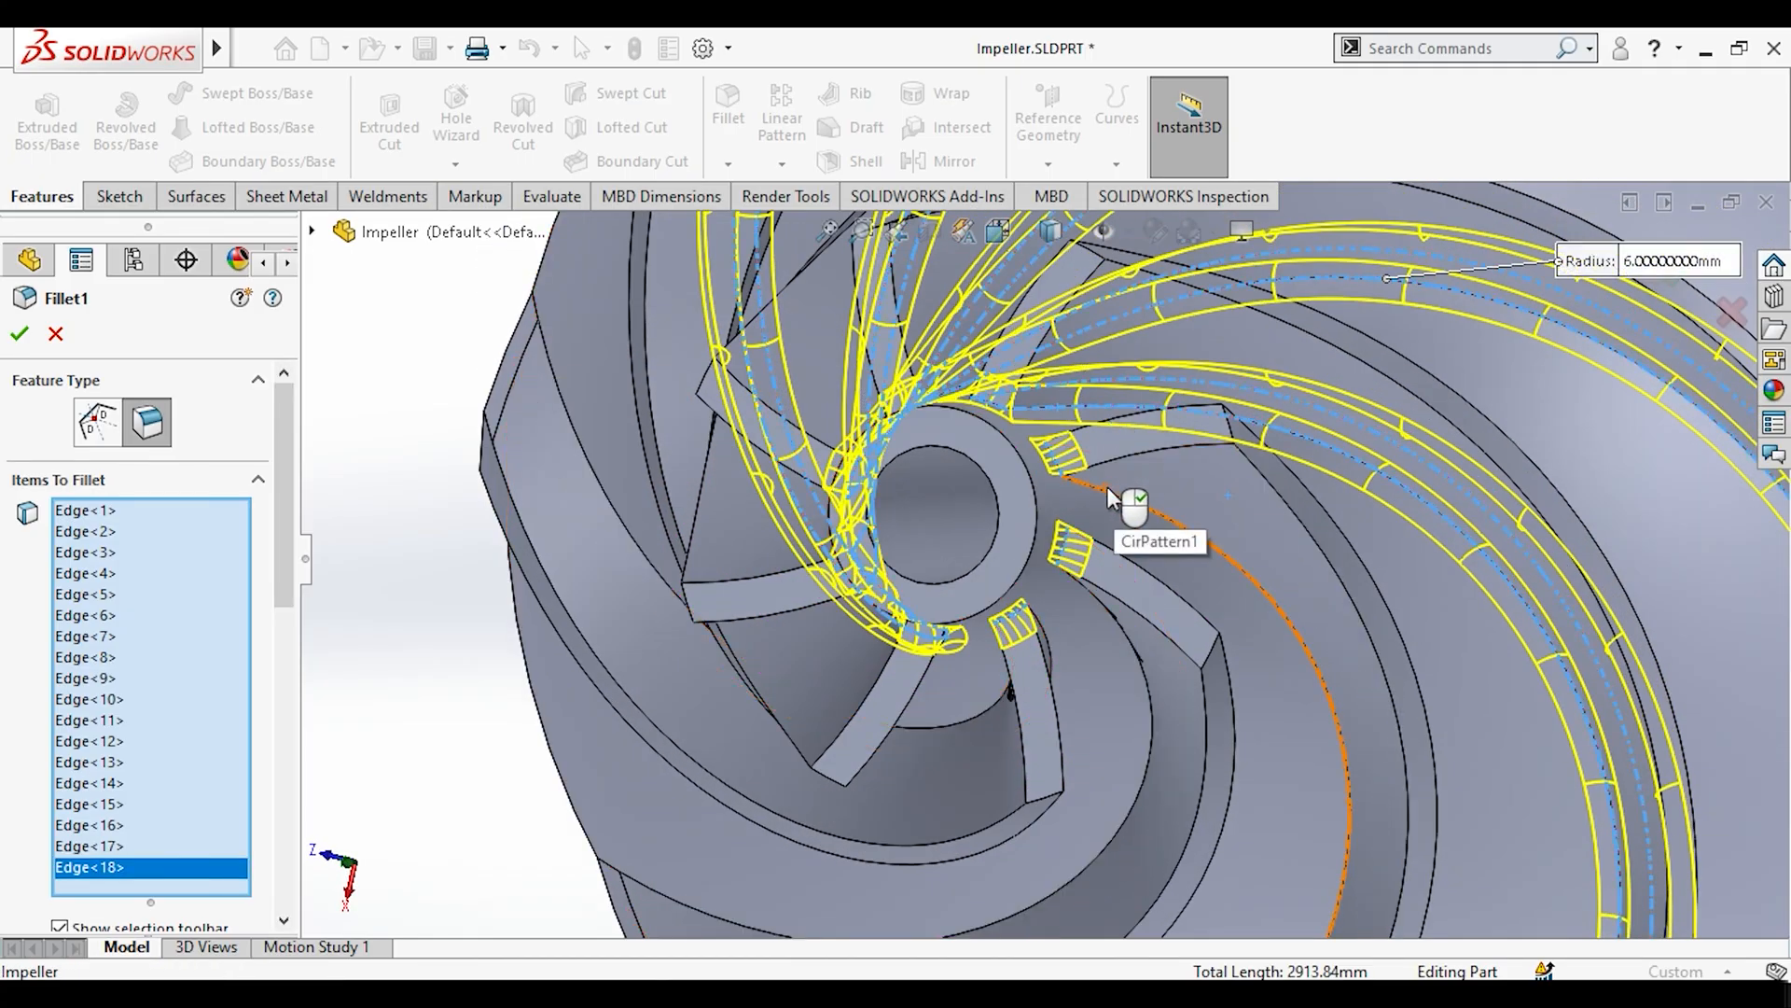
pyautogui.click(1104, 489)
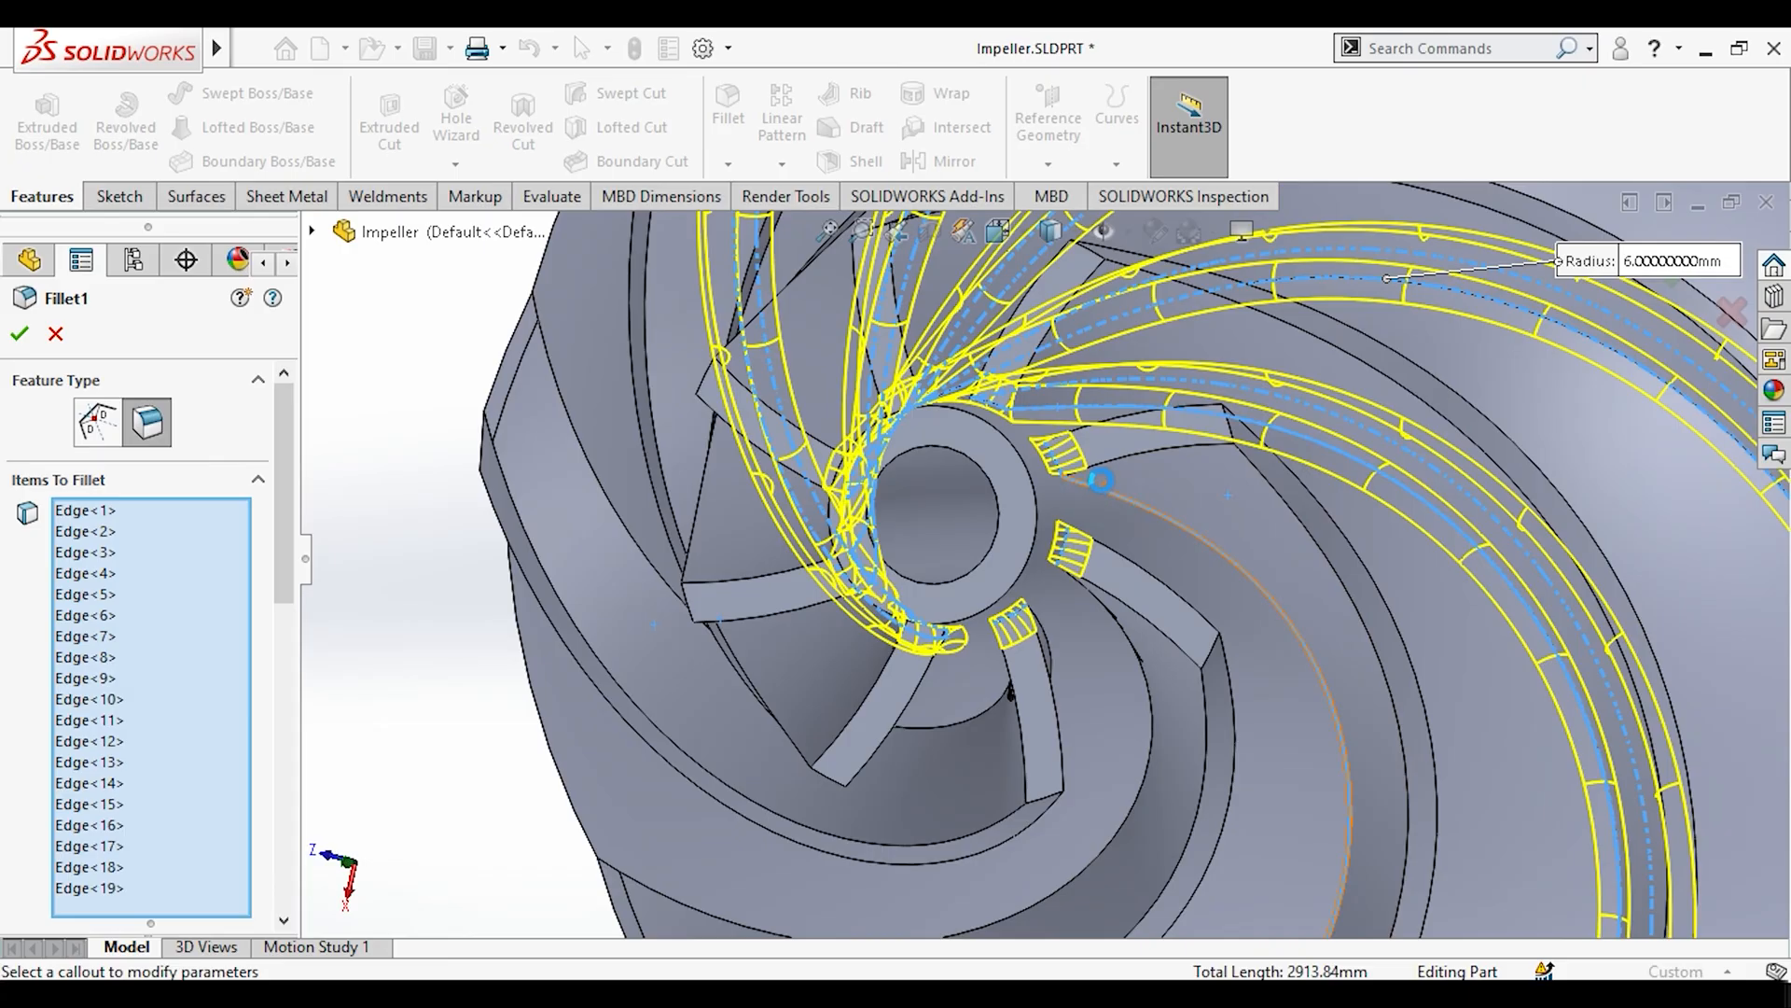
pyautogui.moveTo(1099, 468); pyautogui.dragTo(1061, 429, button='middle')
pyautogui.click(1062, 405)
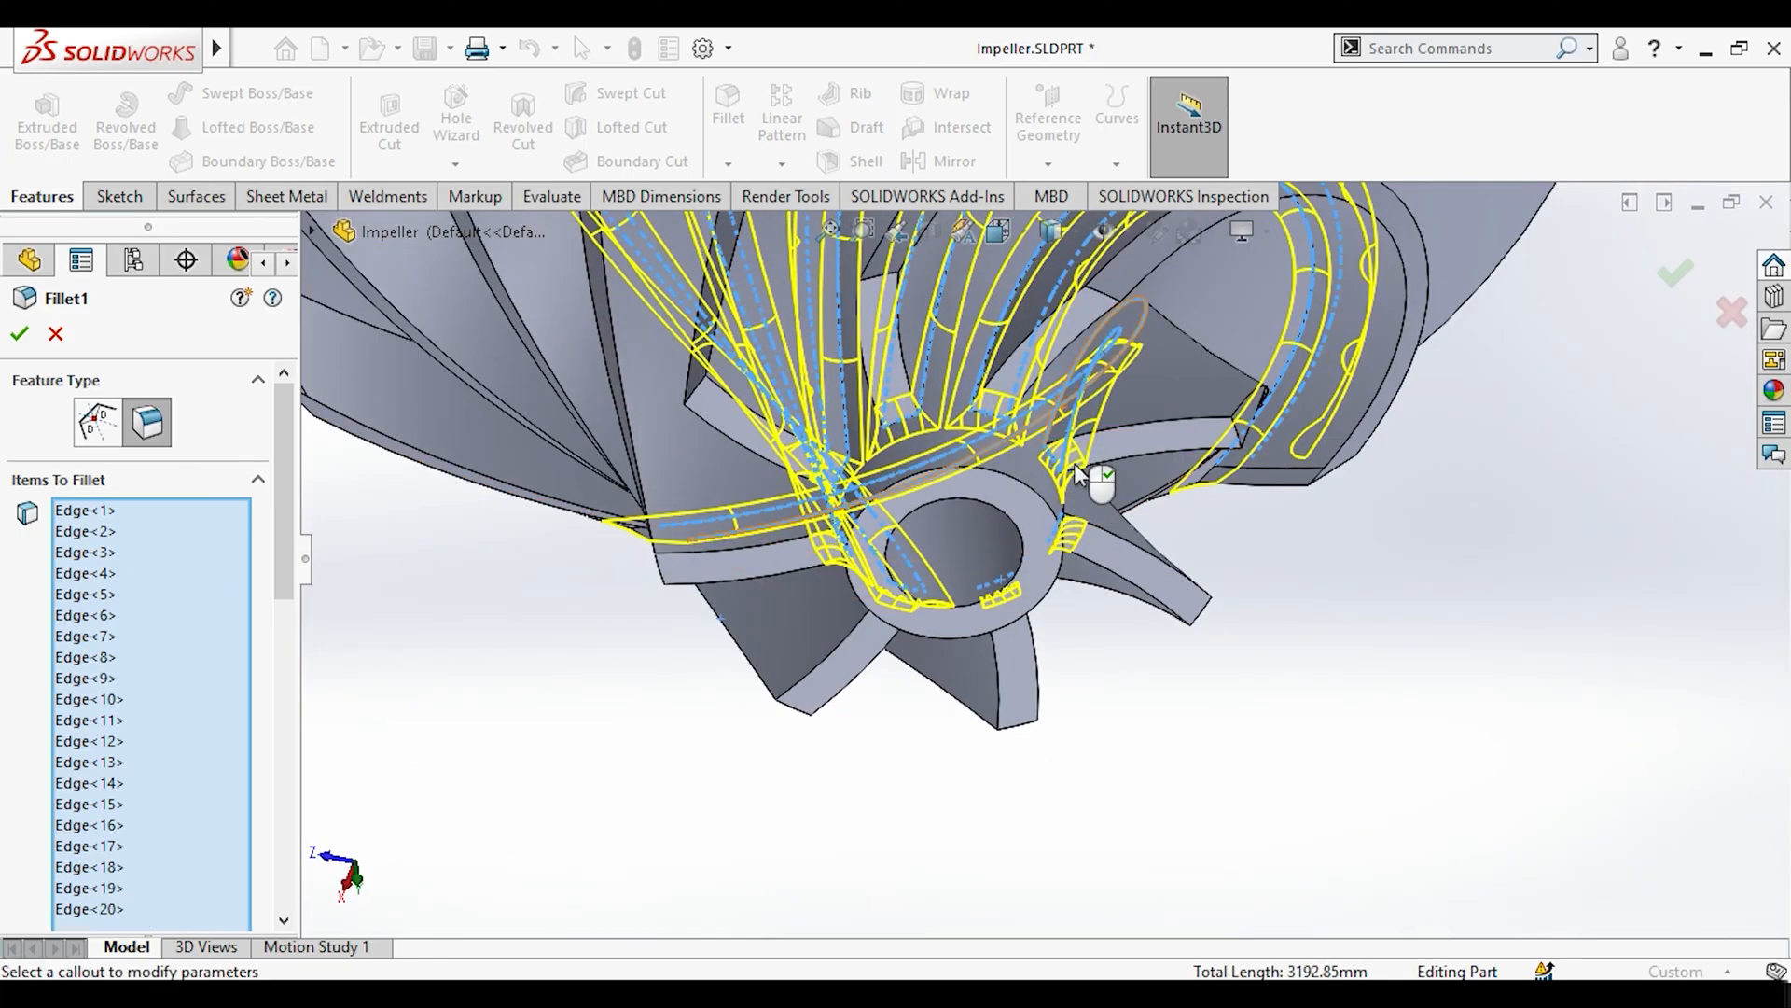
# Add the remaining blades' long root edges to the selection and apply the 6 mm fillet.
pyautogui.moveTo(1073, 463); pyautogui.dragTo(1020, 110, button='middle')
pyautogui.moveTo(1038, 653); pyautogui.dragTo(927, 880, button='middle')
pyautogui.click(1234, 812)
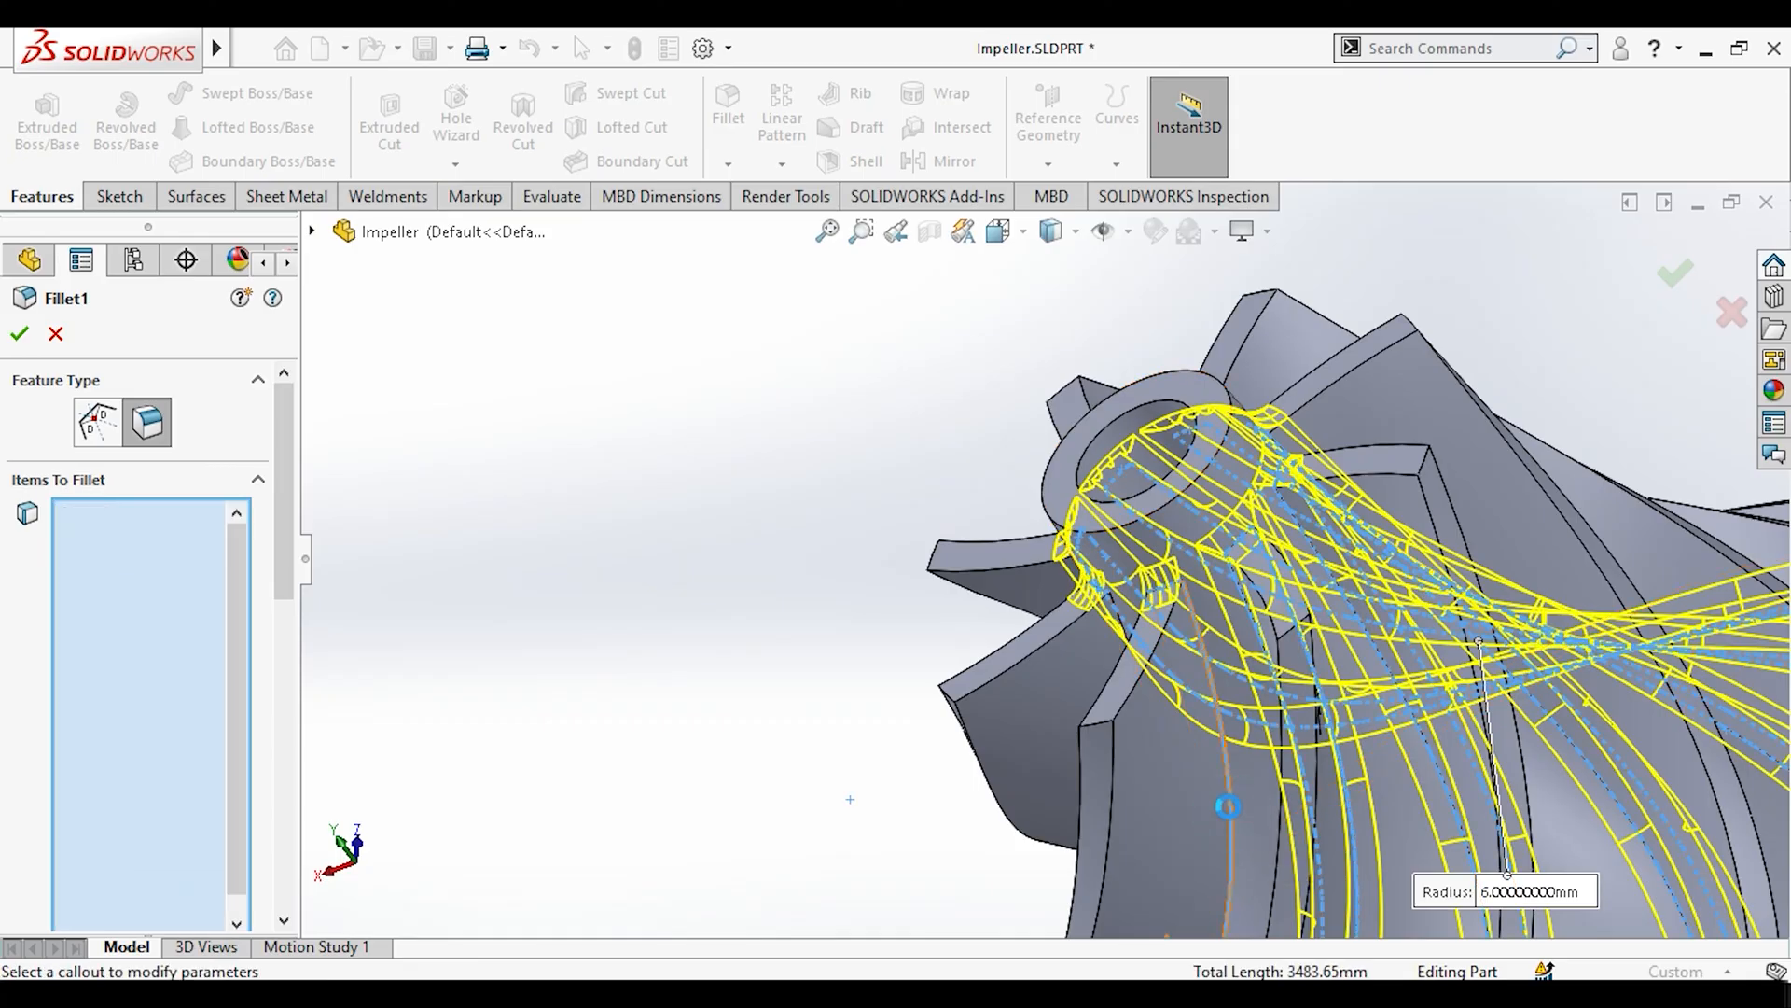
pyautogui.moveTo(1229, 806); pyautogui.dragTo(1266, 842, button='middle')
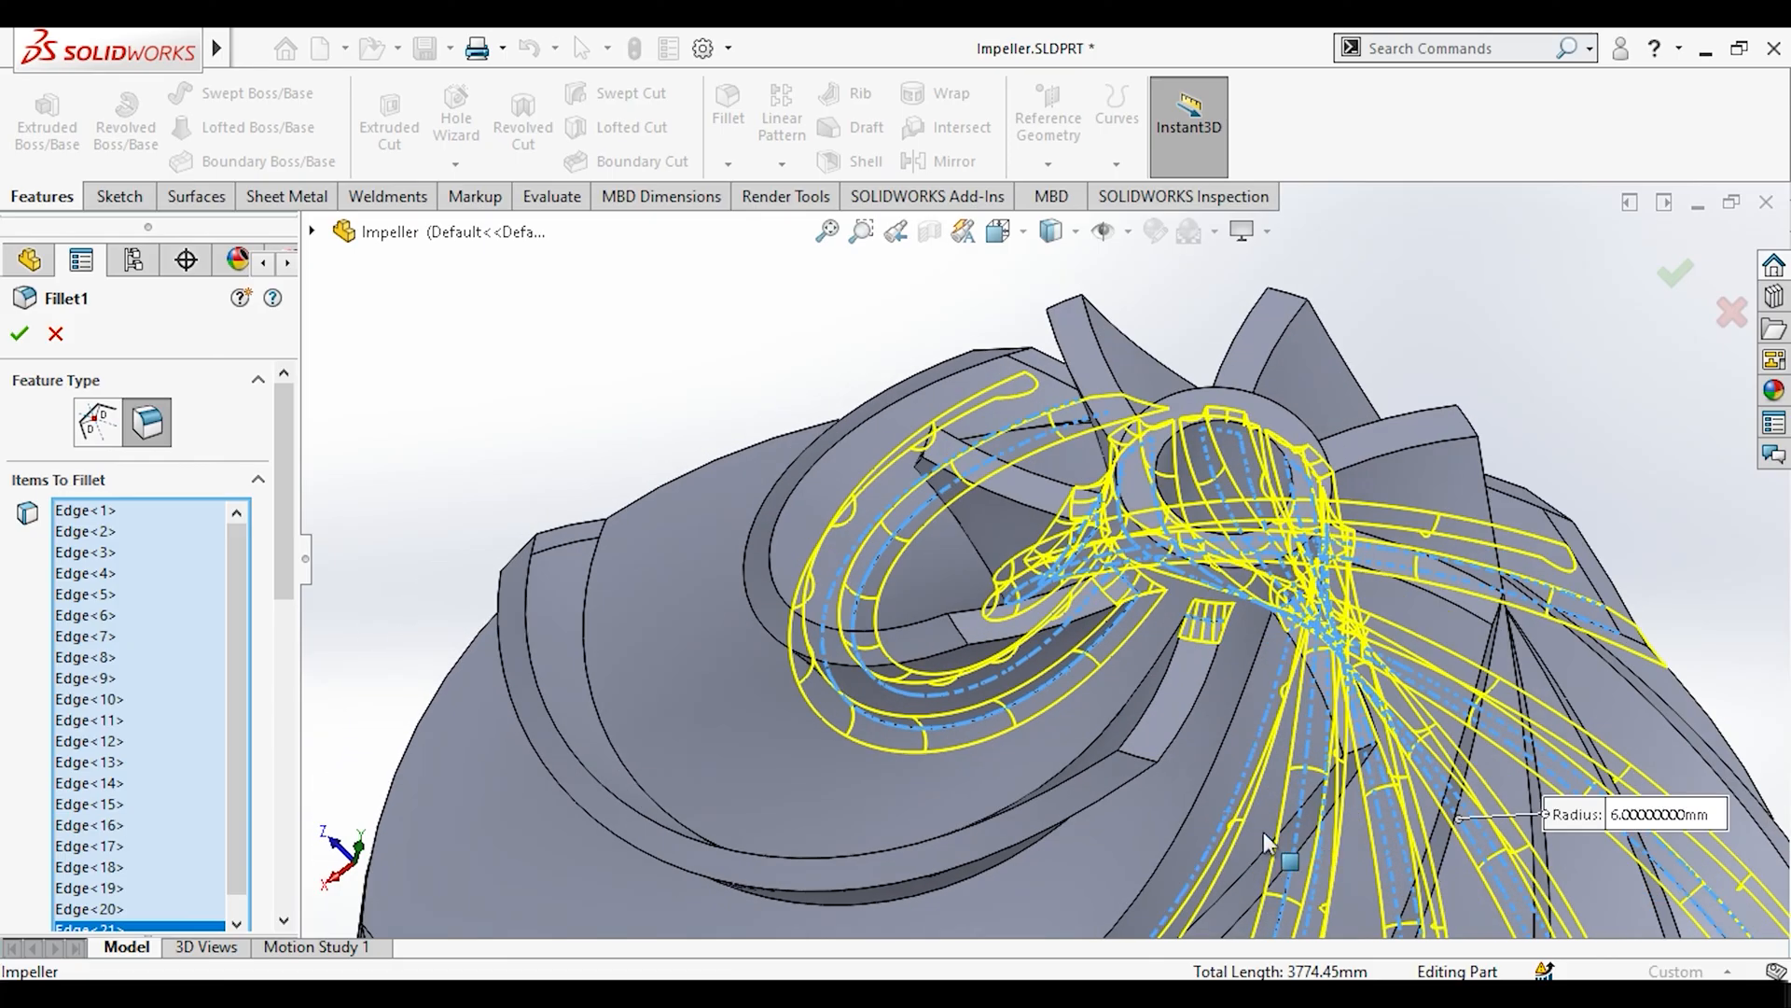
pyautogui.click(1186, 821)
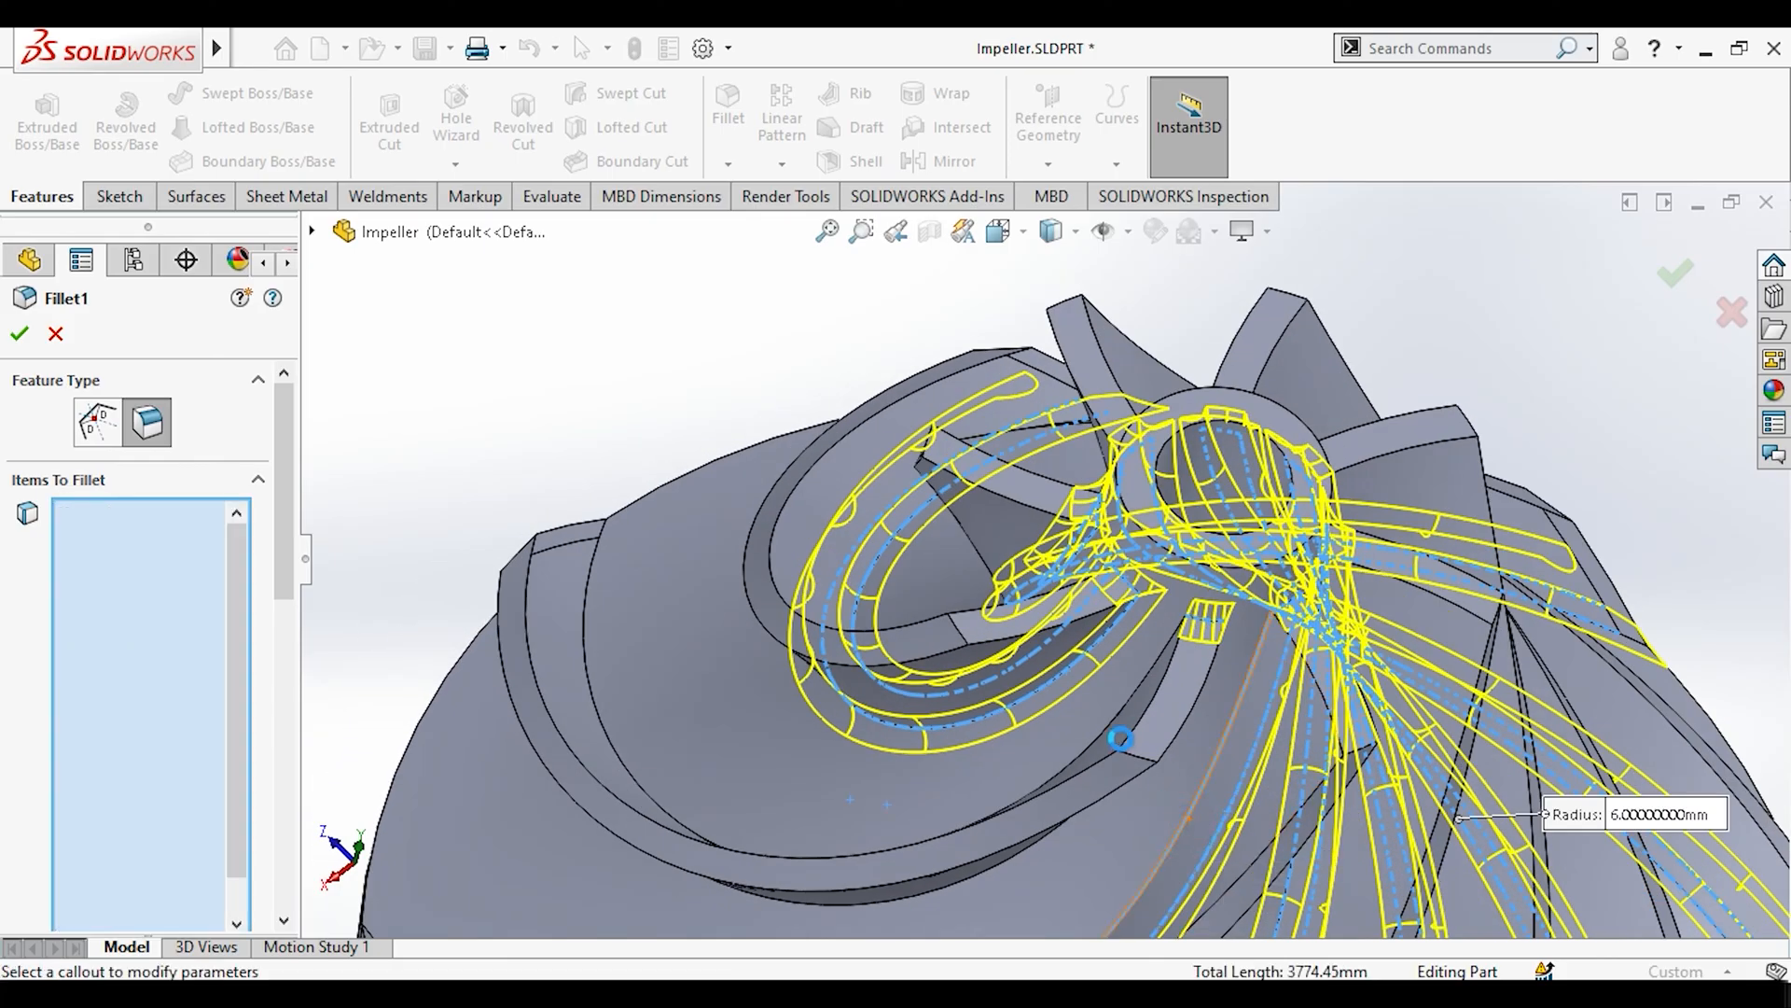
pyautogui.click(1113, 723)
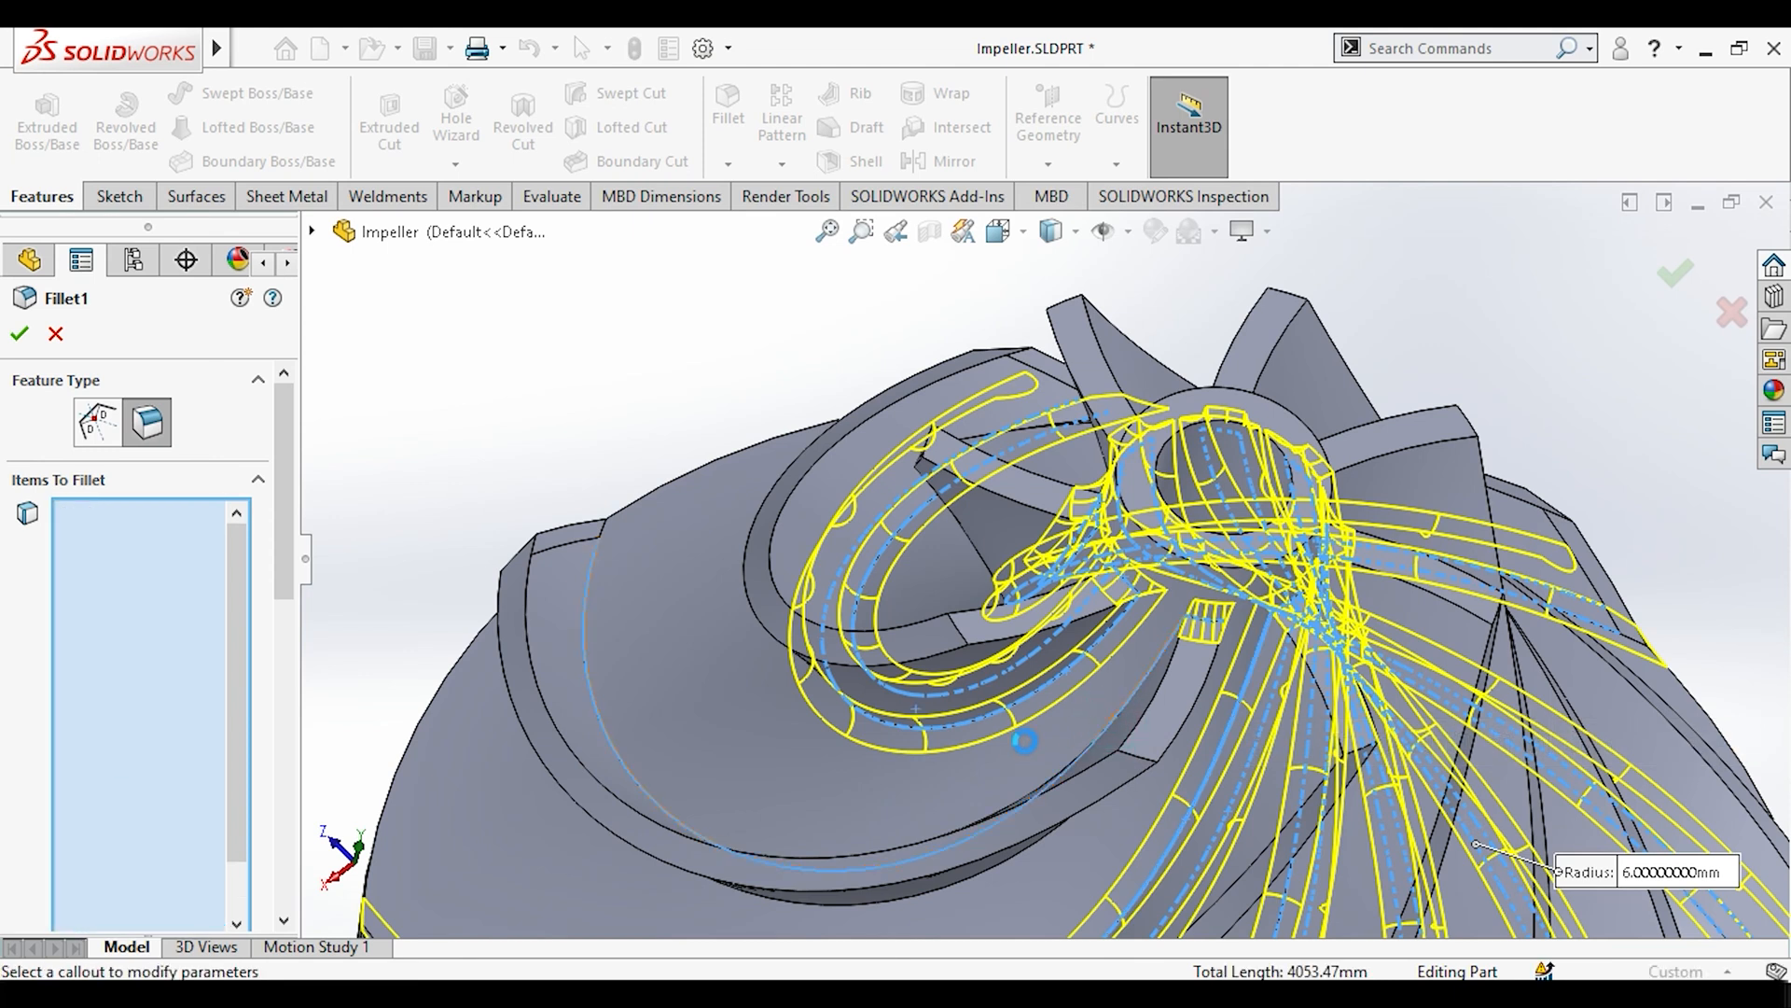
pyautogui.moveTo(1026, 747); pyautogui.dragTo(1037, 625, button='middle')
pyautogui.click(1060, 820)
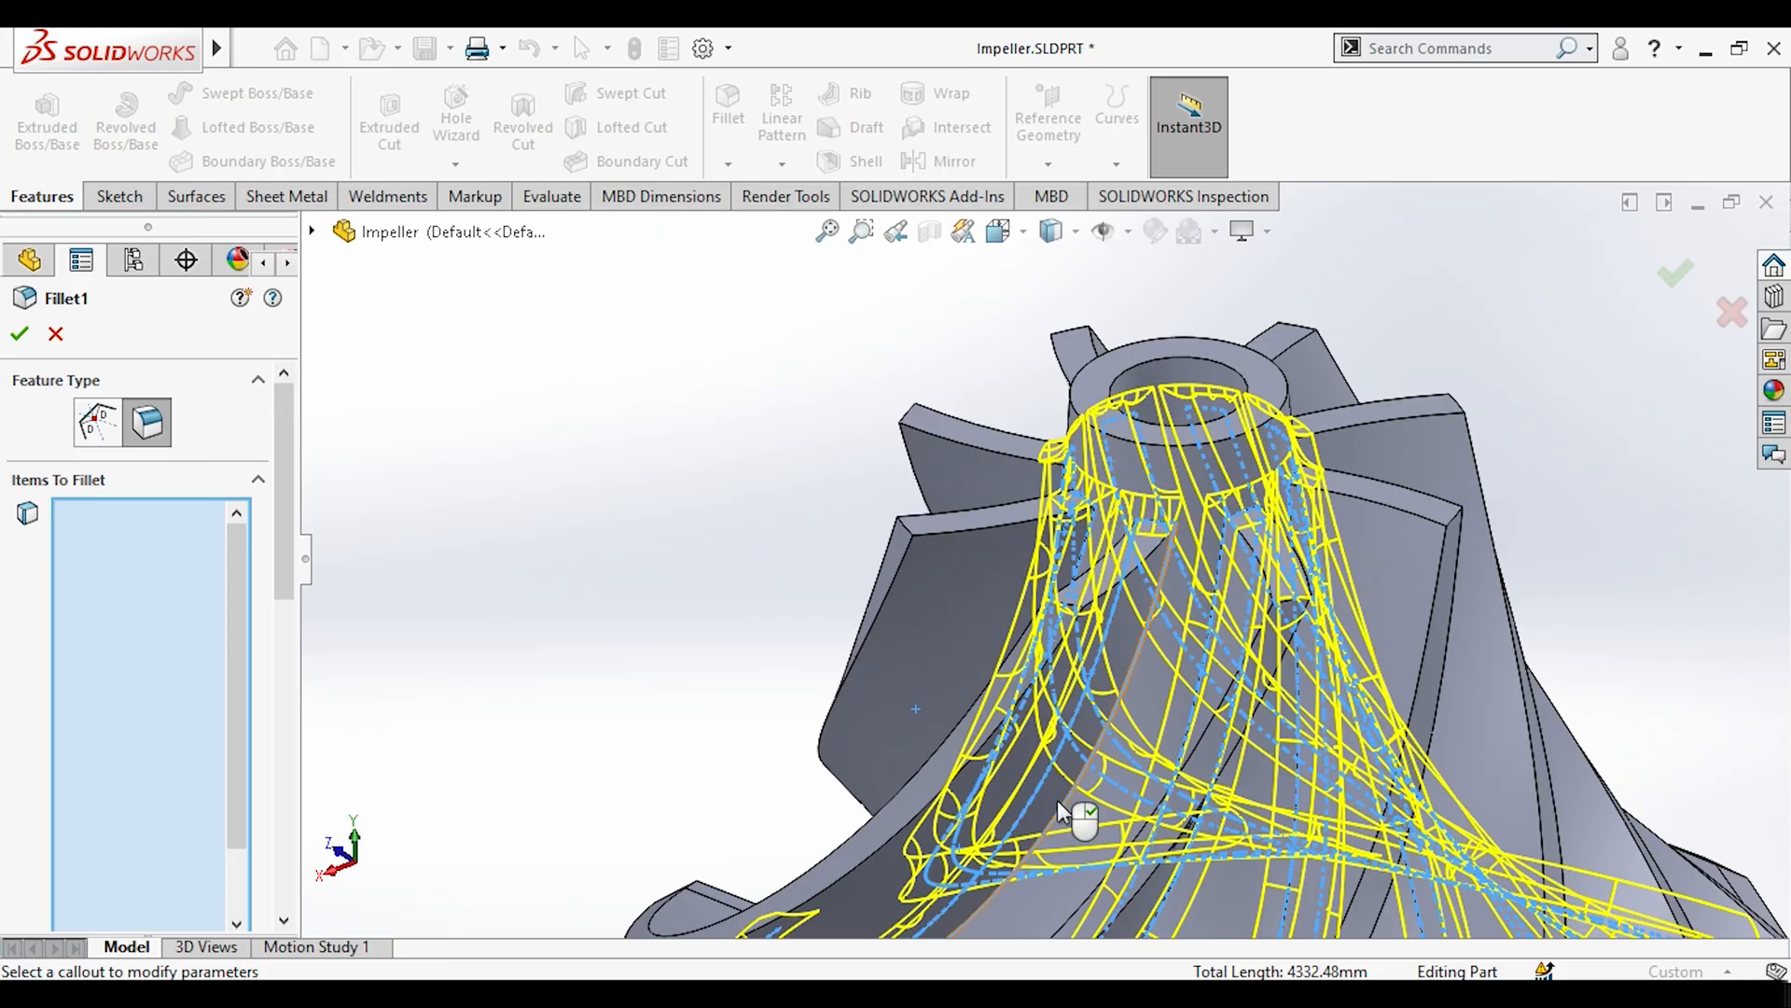
pyautogui.scroll(6, 947, 621)
pyautogui.moveTo(946, 621); pyautogui.dragTo(866, 773, button='middle')
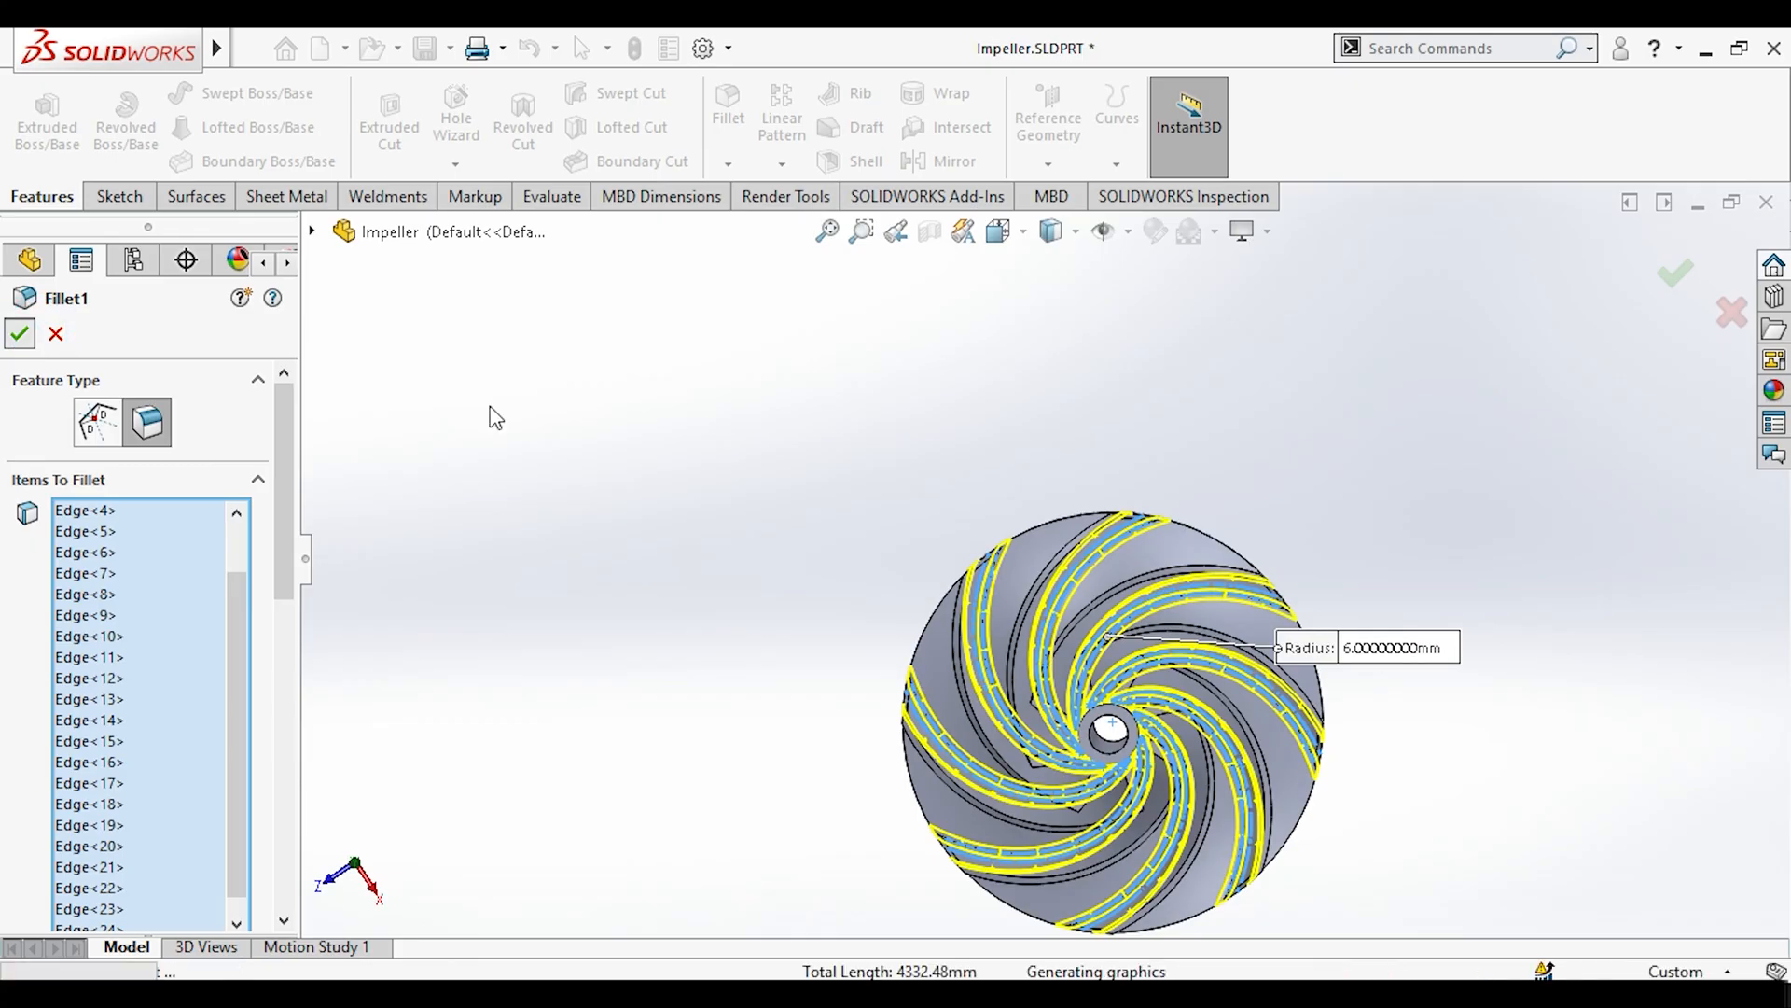
pyautogui.click(529, 427)
# Start a 2 mm symmetric fillet on the two long edges of one blade's end face next to the hub.
pyautogui.scroll(-2, 1158, 627)
pyautogui.moveTo(1148, 628); pyautogui.dragTo(1125, 374, button='middle')
pyautogui.scroll(-3, 1136, 513)
pyautogui.moveTo(1109, 483); pyautogui.dragTo(988, 395, button='middle')
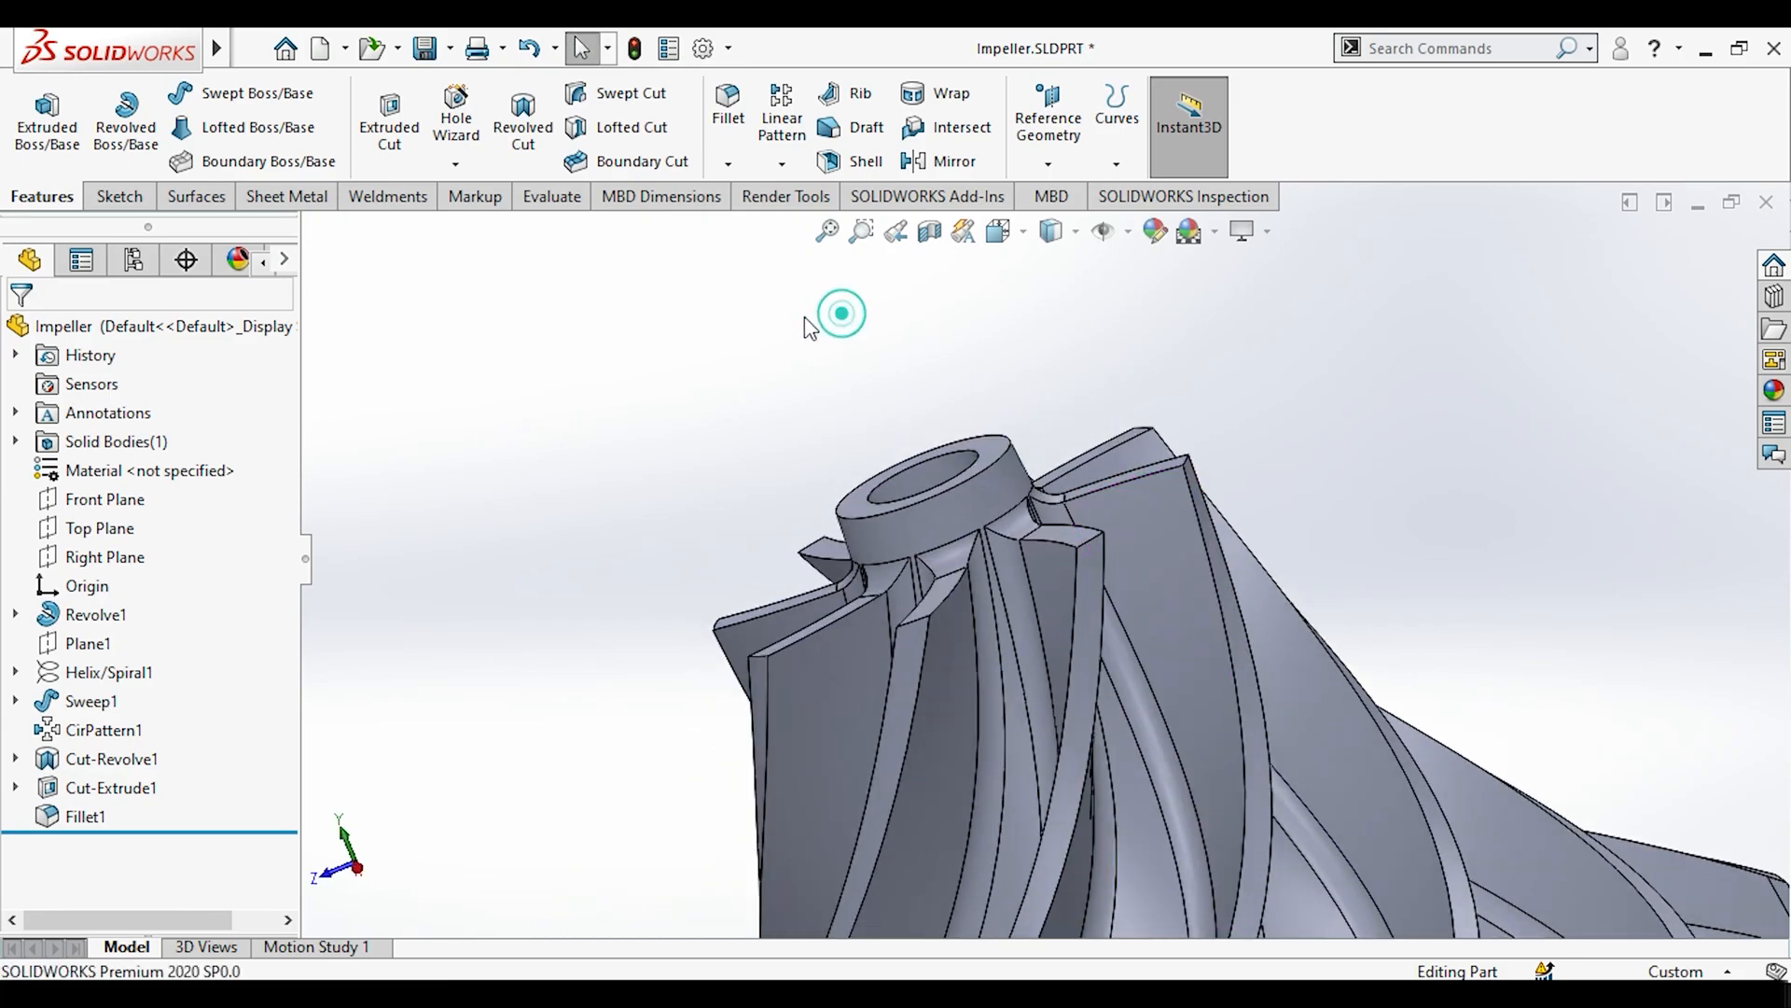
pyautogui.click(730, 165)
pyautogui.click(938, 606)
pyautogui.moveTo(945, 604); pyautogui.dragTo(924, 623, button='middle')
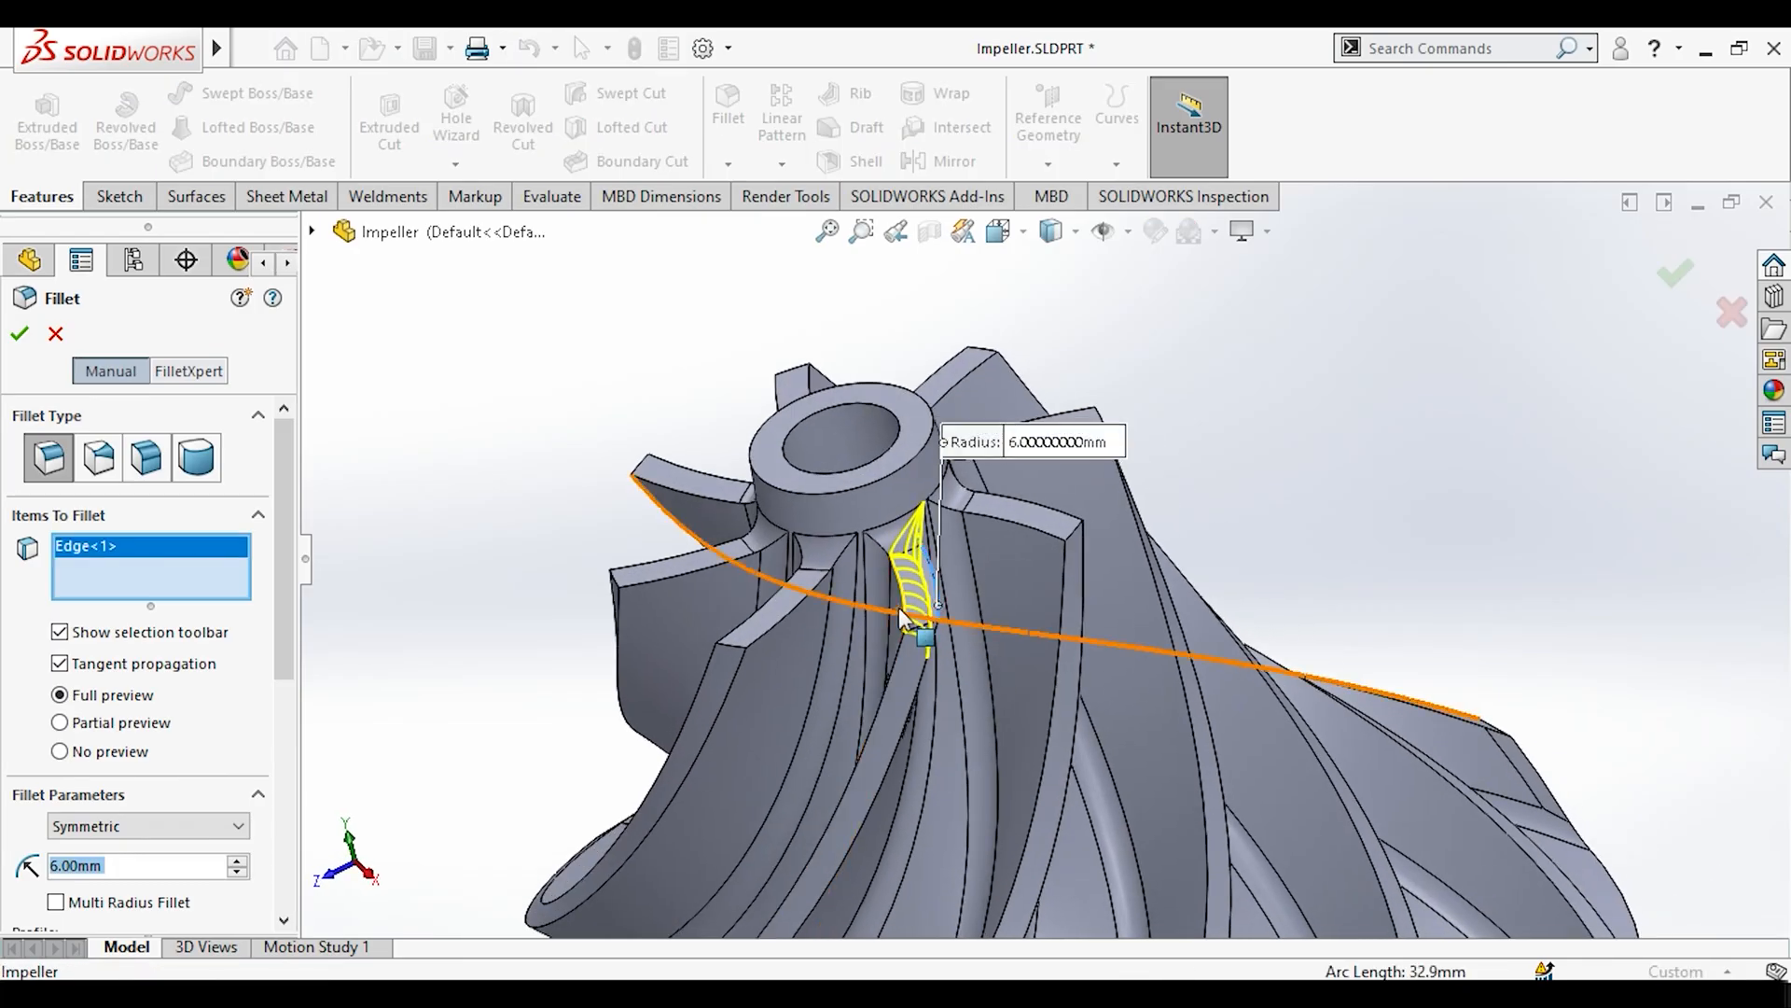
pyautogui.write('2')
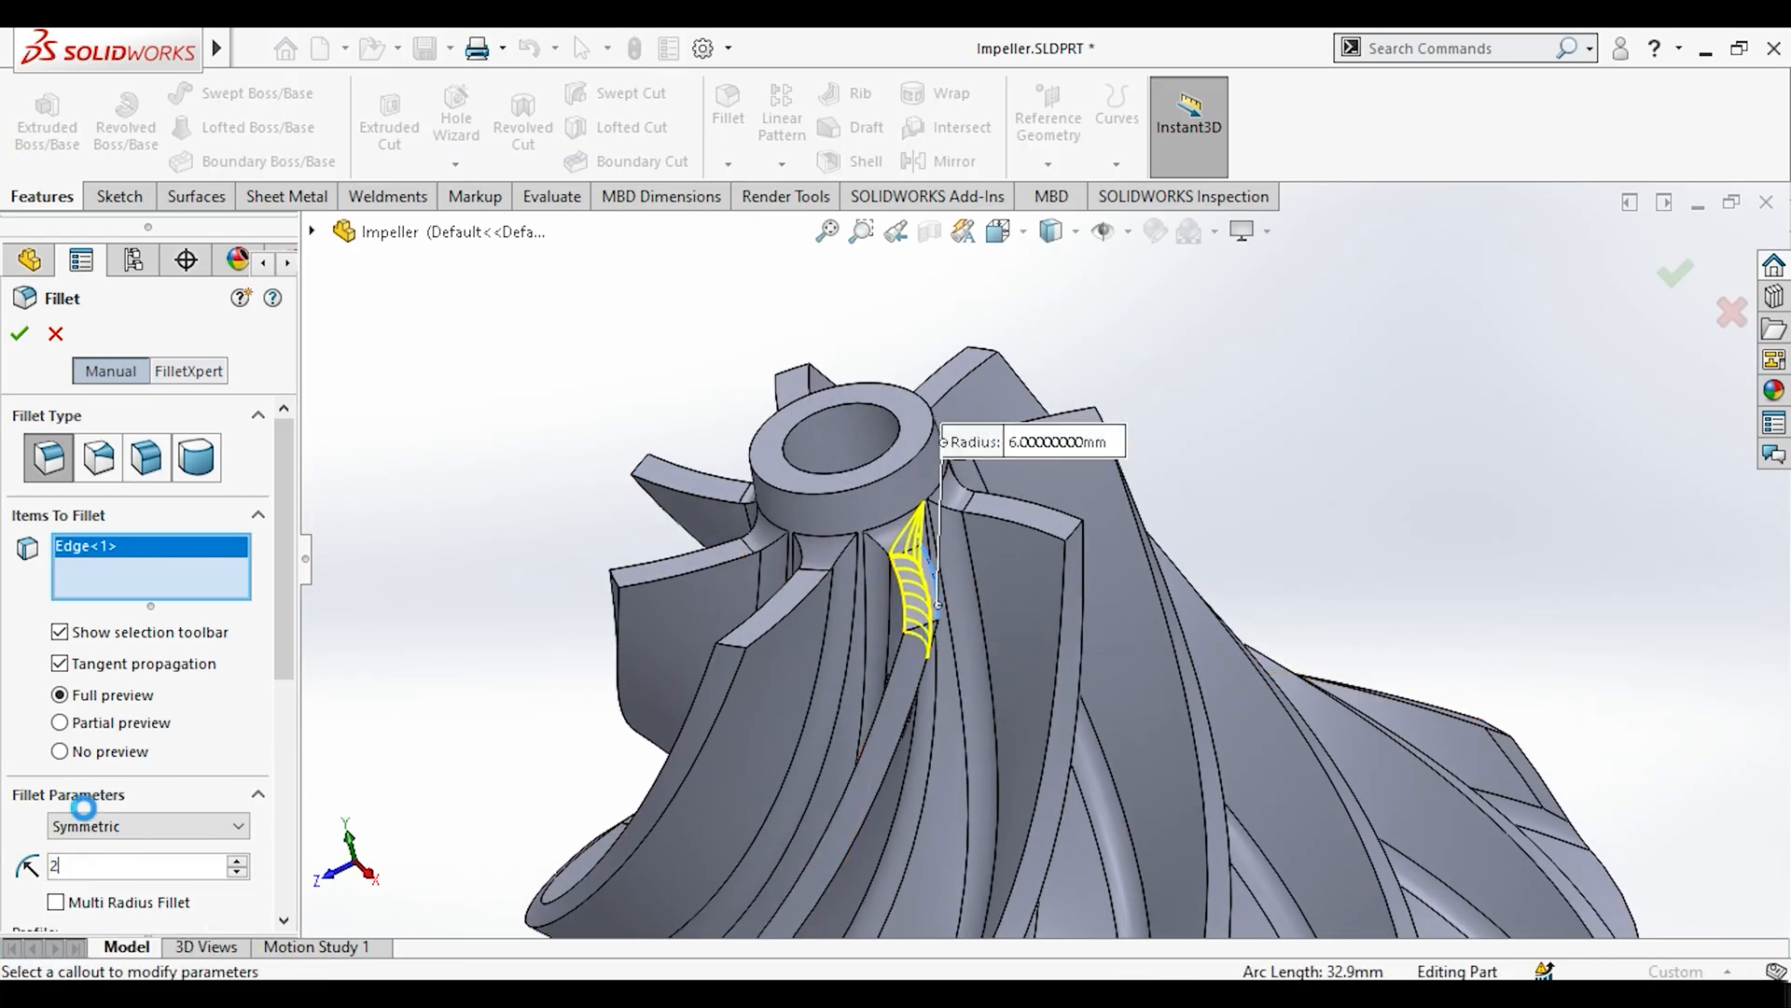
pyautogui.click(903, 603)
pyautogui.scroll(-3, 903, 602)
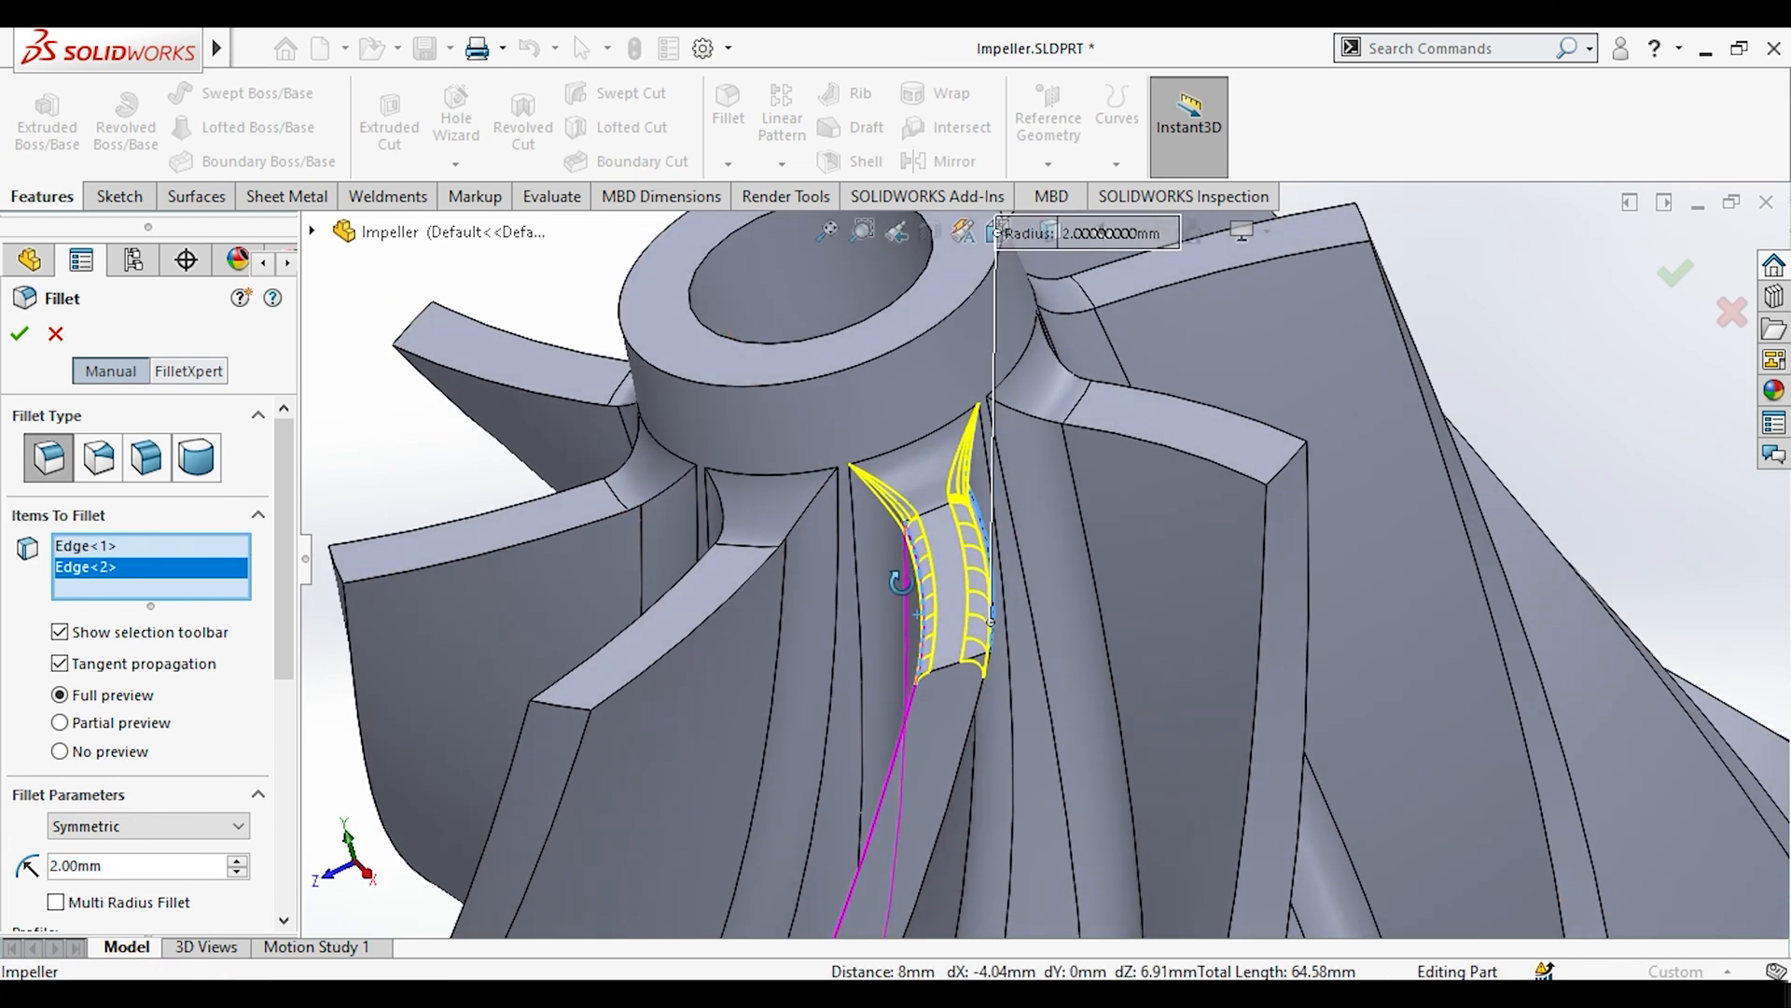
# Add both long edges of the hub-end faces on the two neighbouring blades to the 2 mm fillet.
pyautogui.click(1176, 459)
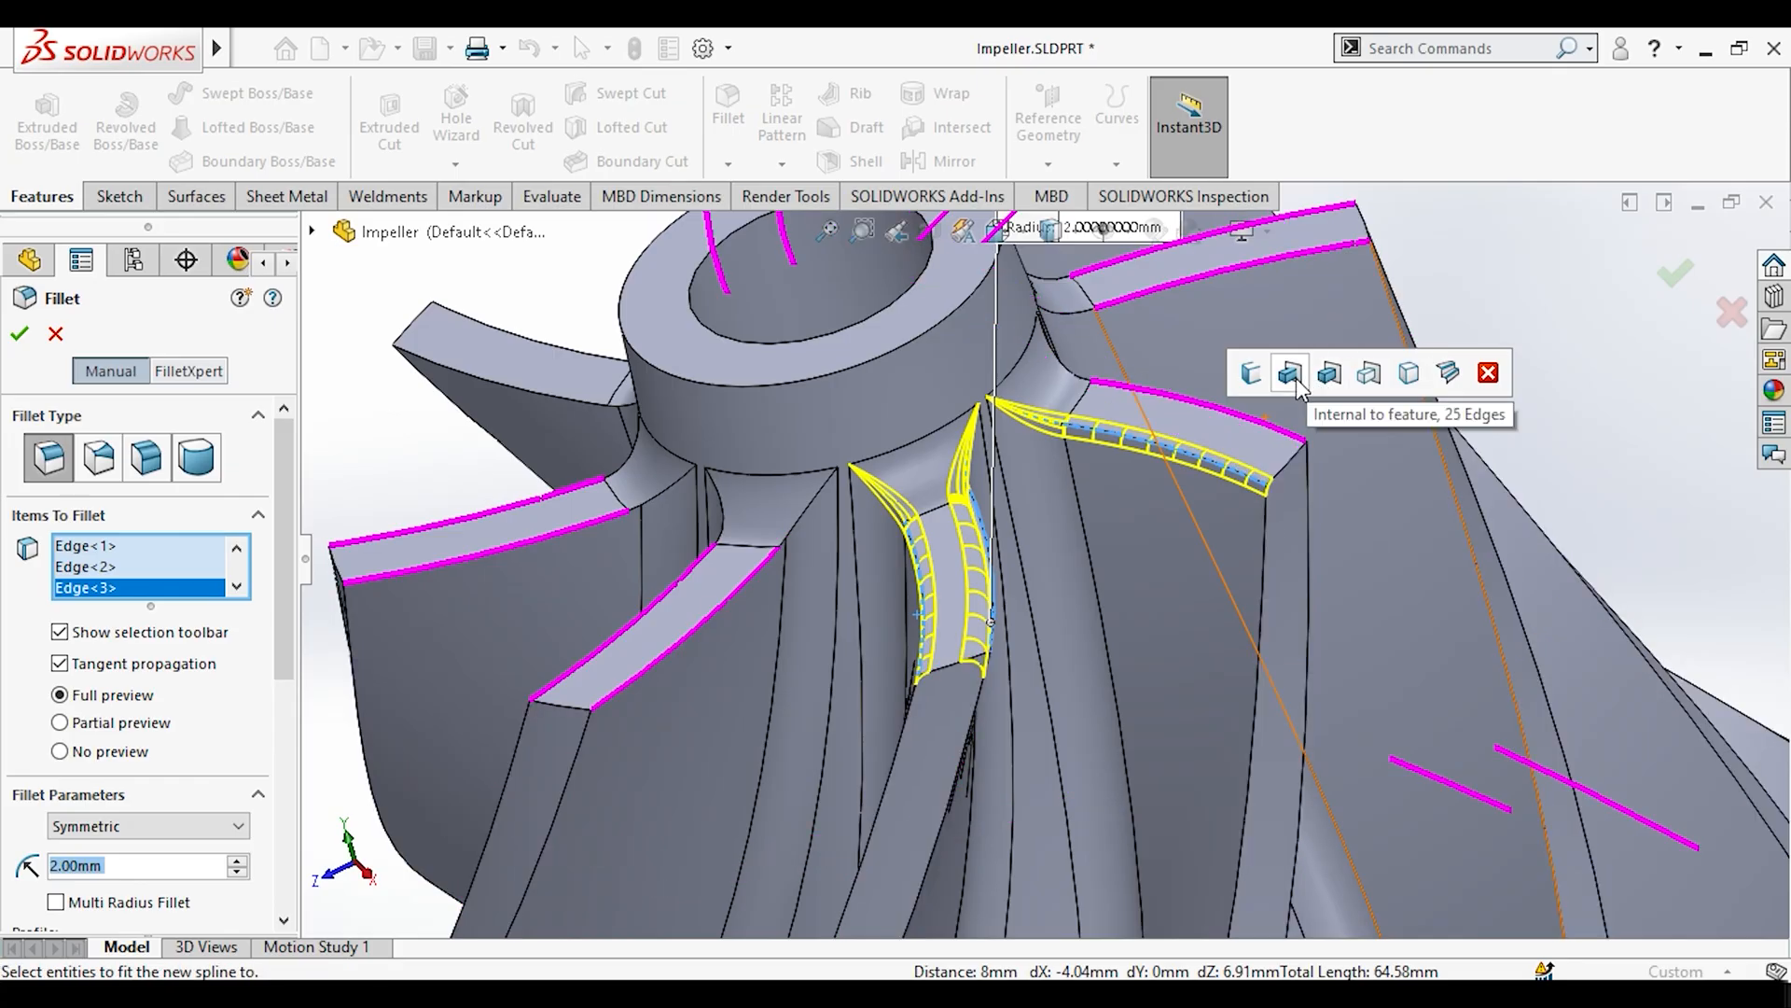
pyautogui.moveTo(1203, 446); pyautogui.dragTo(1119, 531, button='middle')
pyautogui.click(1213, 477)
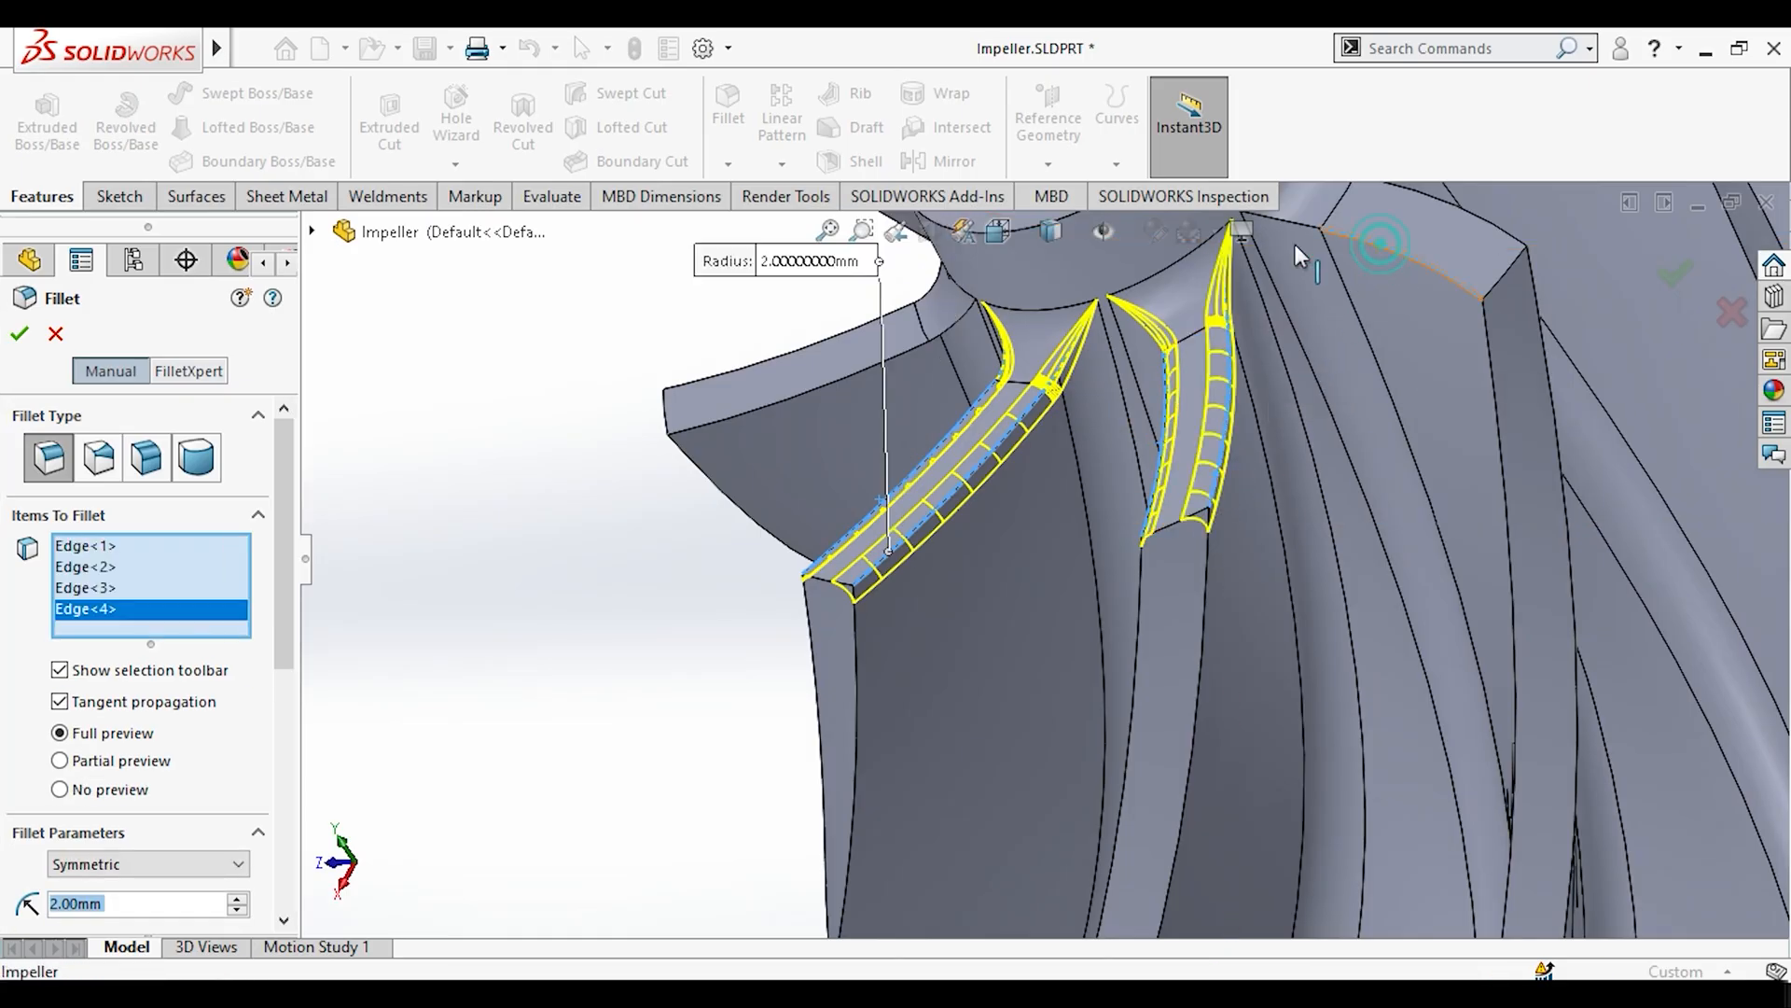
pyautogui.click(1381, 251)
pyautogui.scroll(3, 1213, 338)
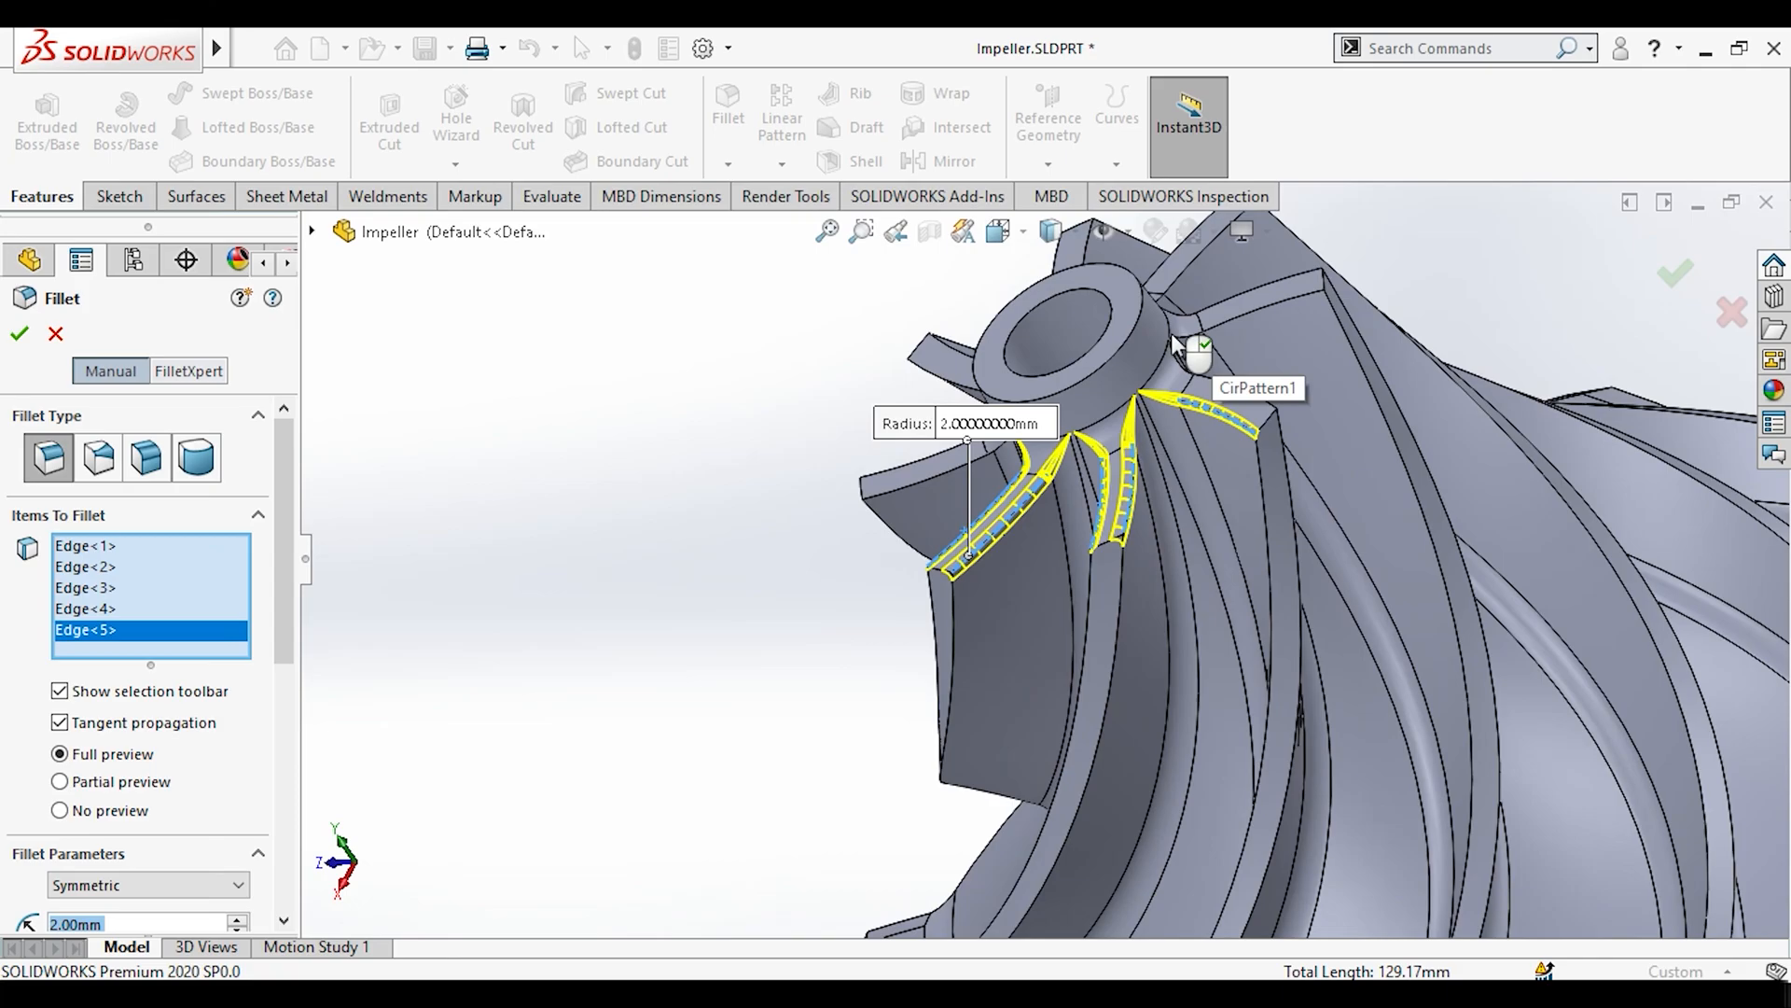
pyautogui.moveTo(1183, 336); pyautogui.dragTo(1193, 415, button='middle')
pyautogui.press('space')
pyautogui.click(837, 496)
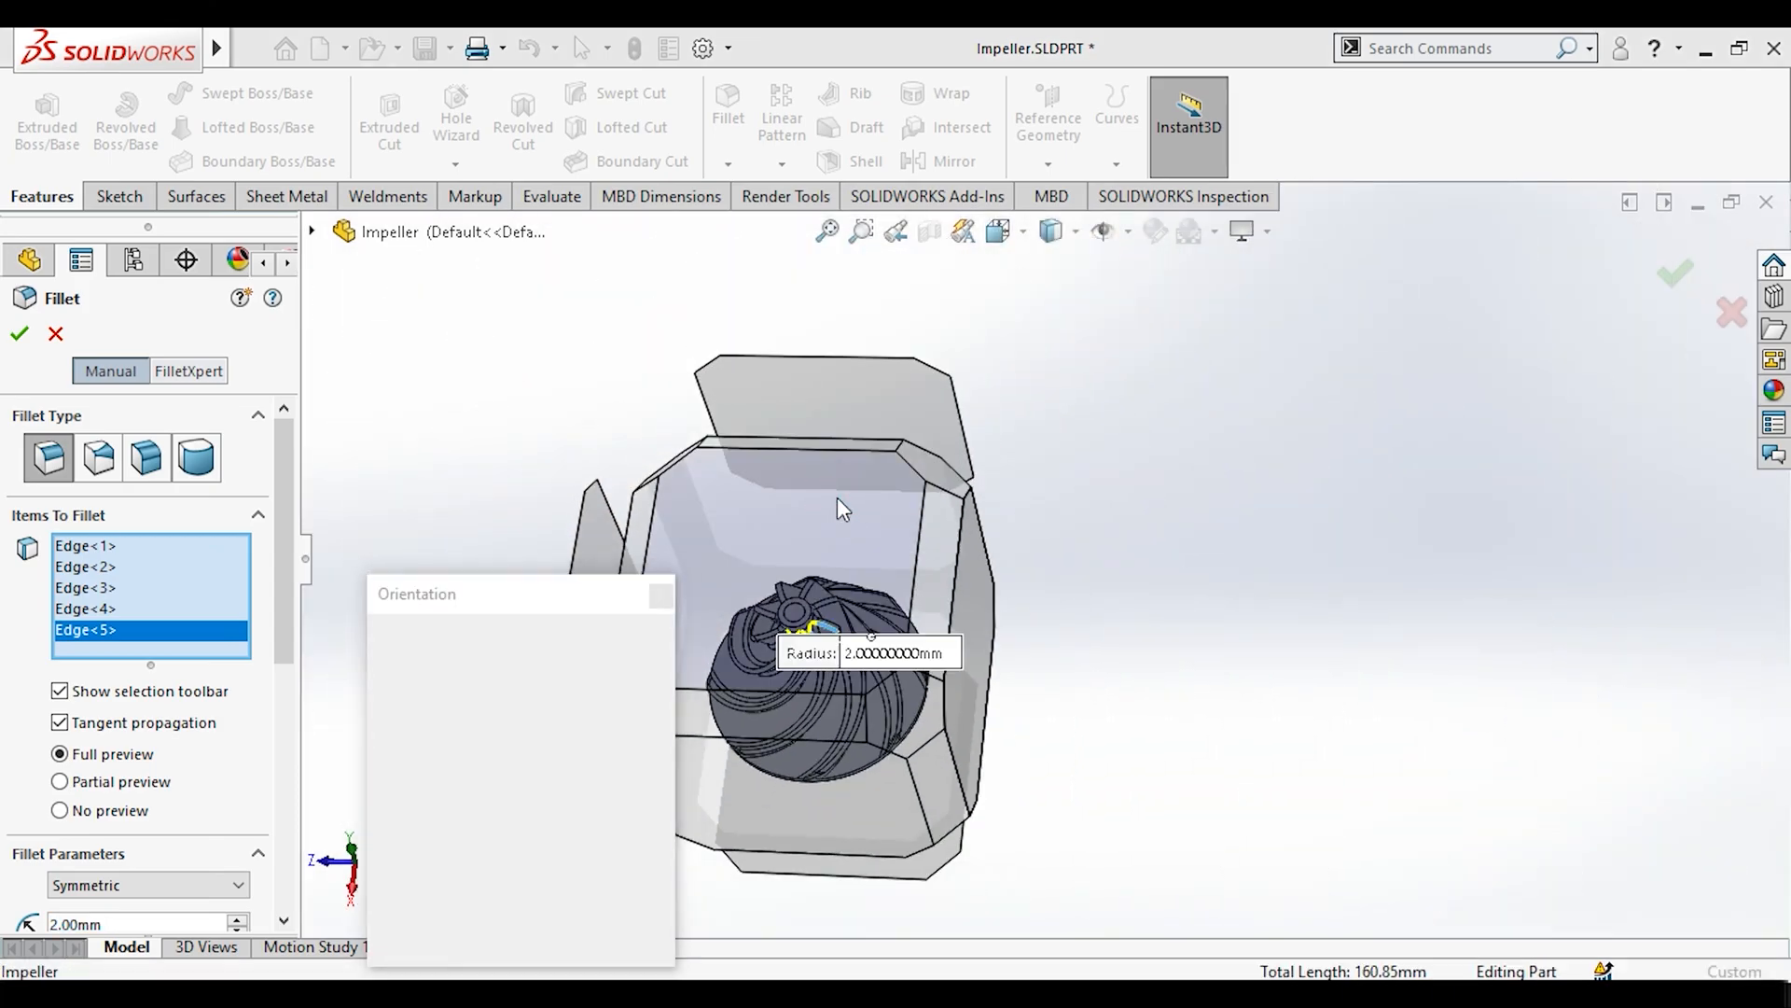
pyautogui.scroll(-3, 933, 496)
pyautogui.scroll(-2, 1223, 627)
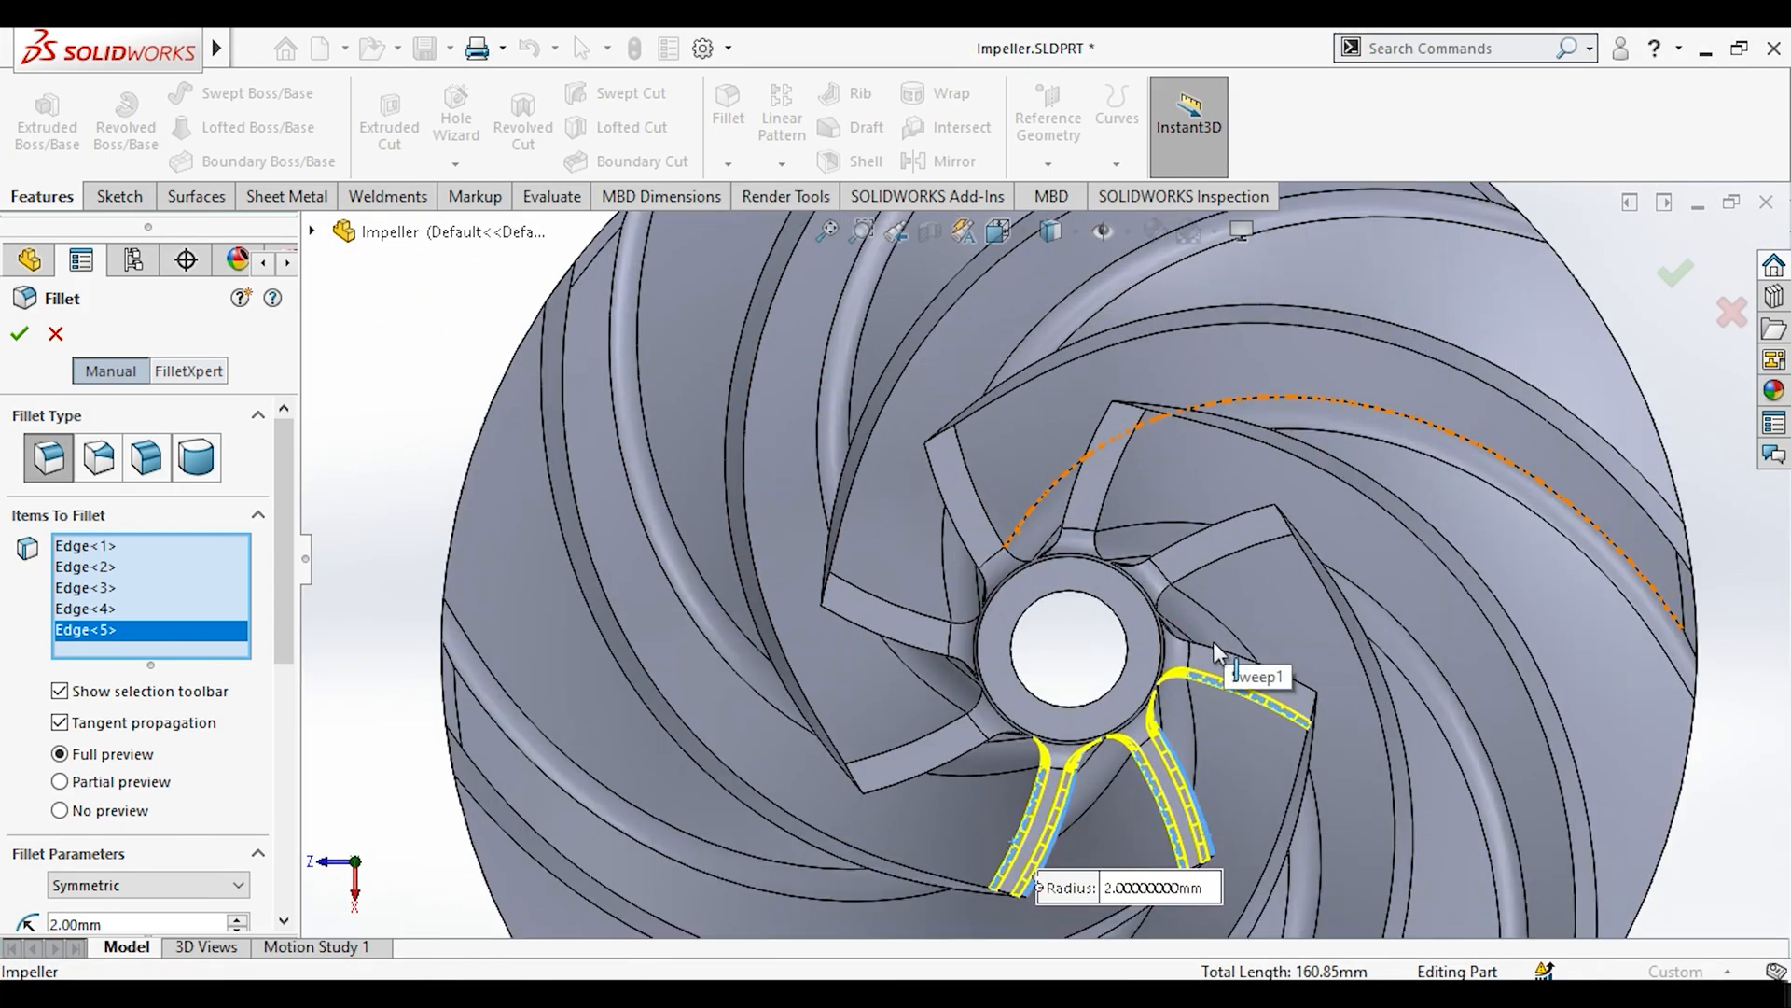
pyautogui.click(1209, 644)
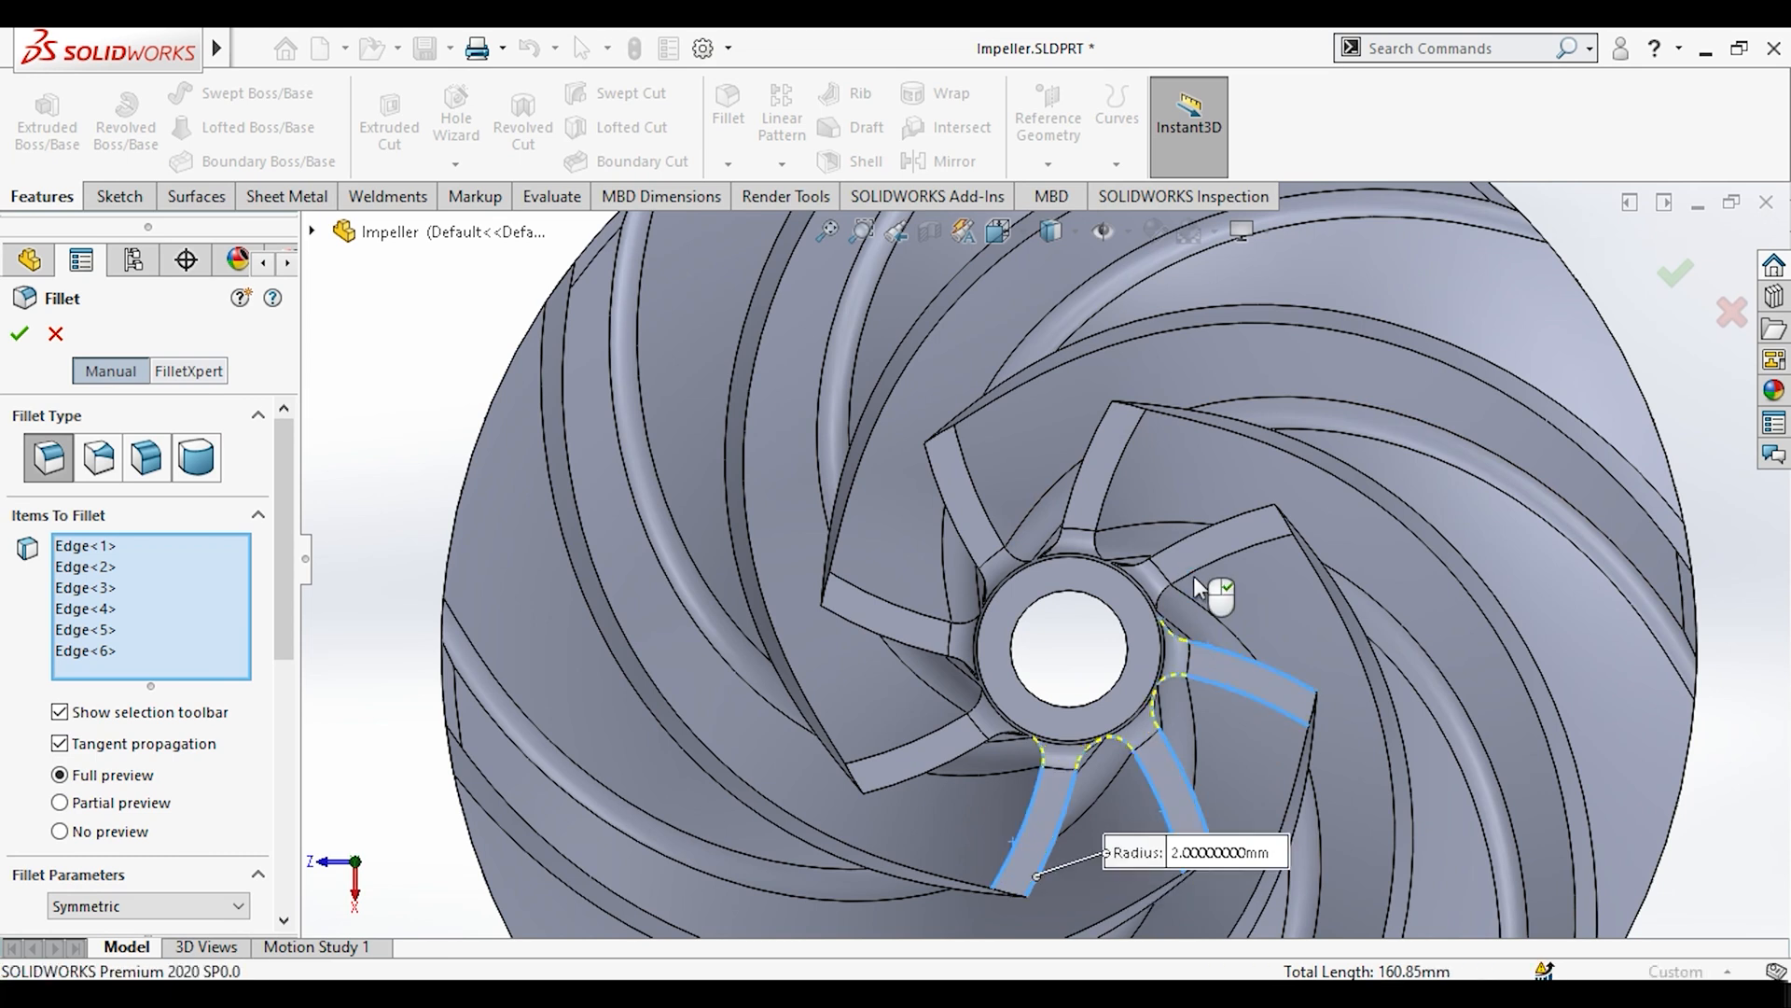
# Include both hub-end face edges of the fourth and fifth blades in the 2 mm fillet.
pyautogui.click(1194, 574)
pyautogui.click(1170, 552)
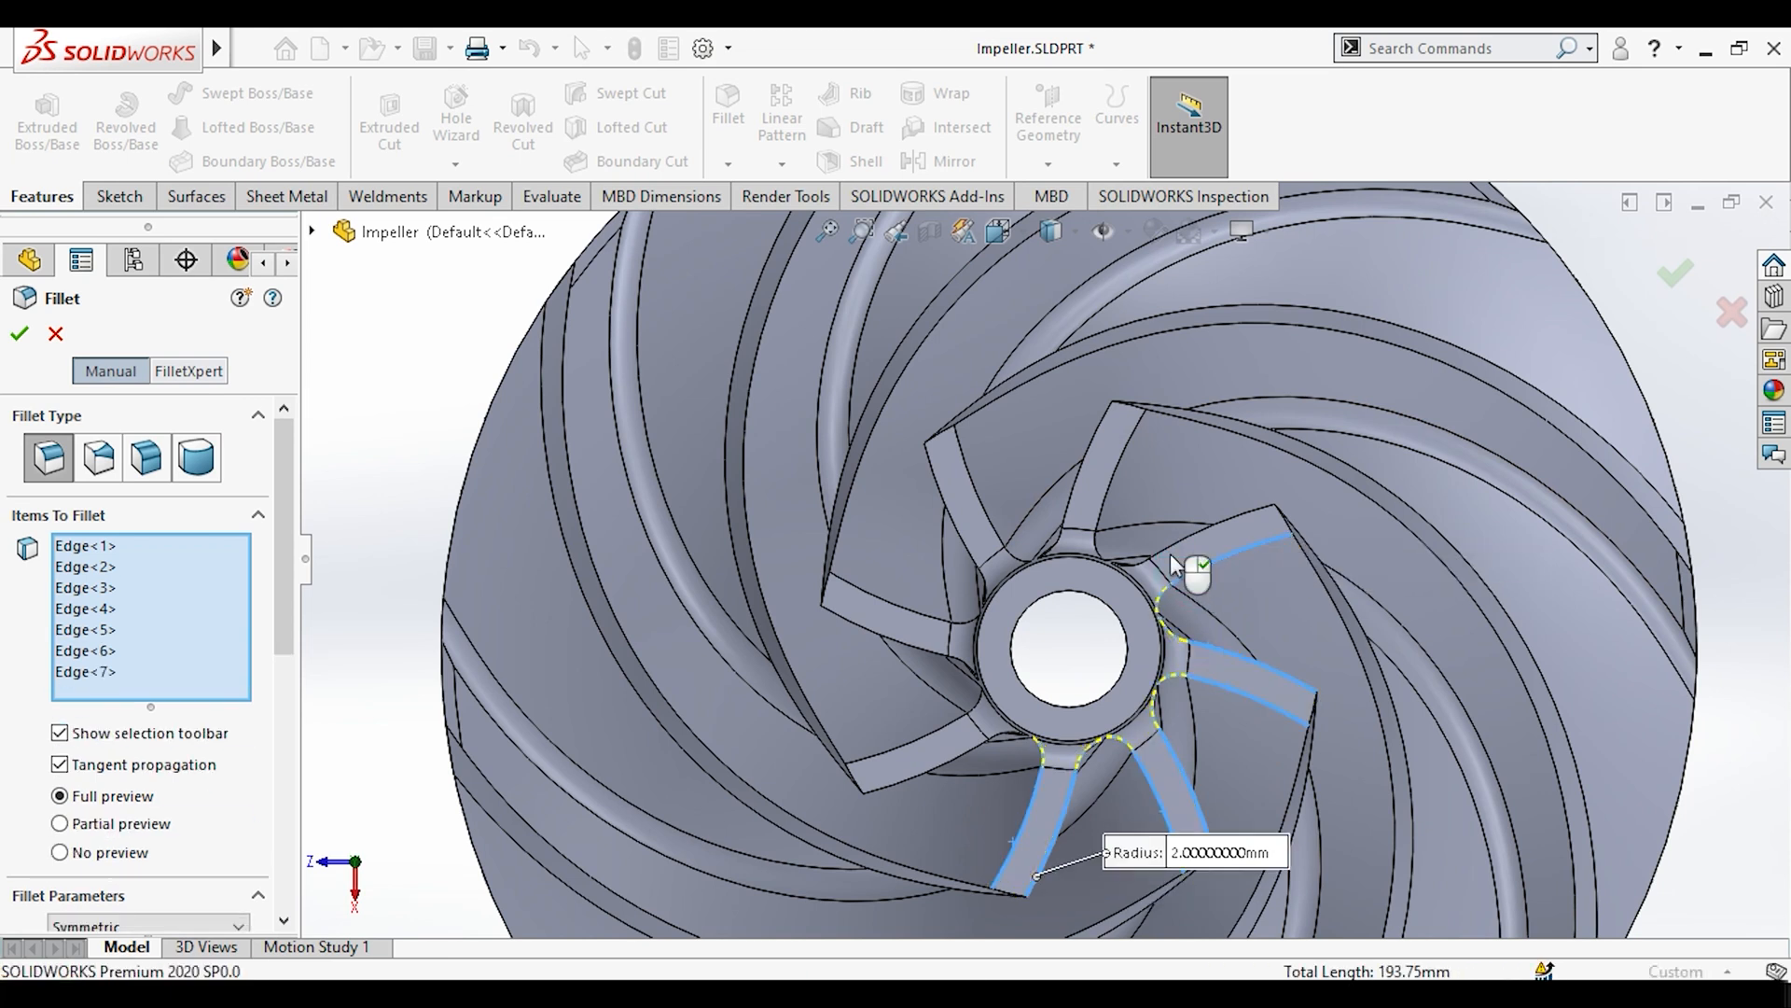
pyautogui.click(1102, 512)
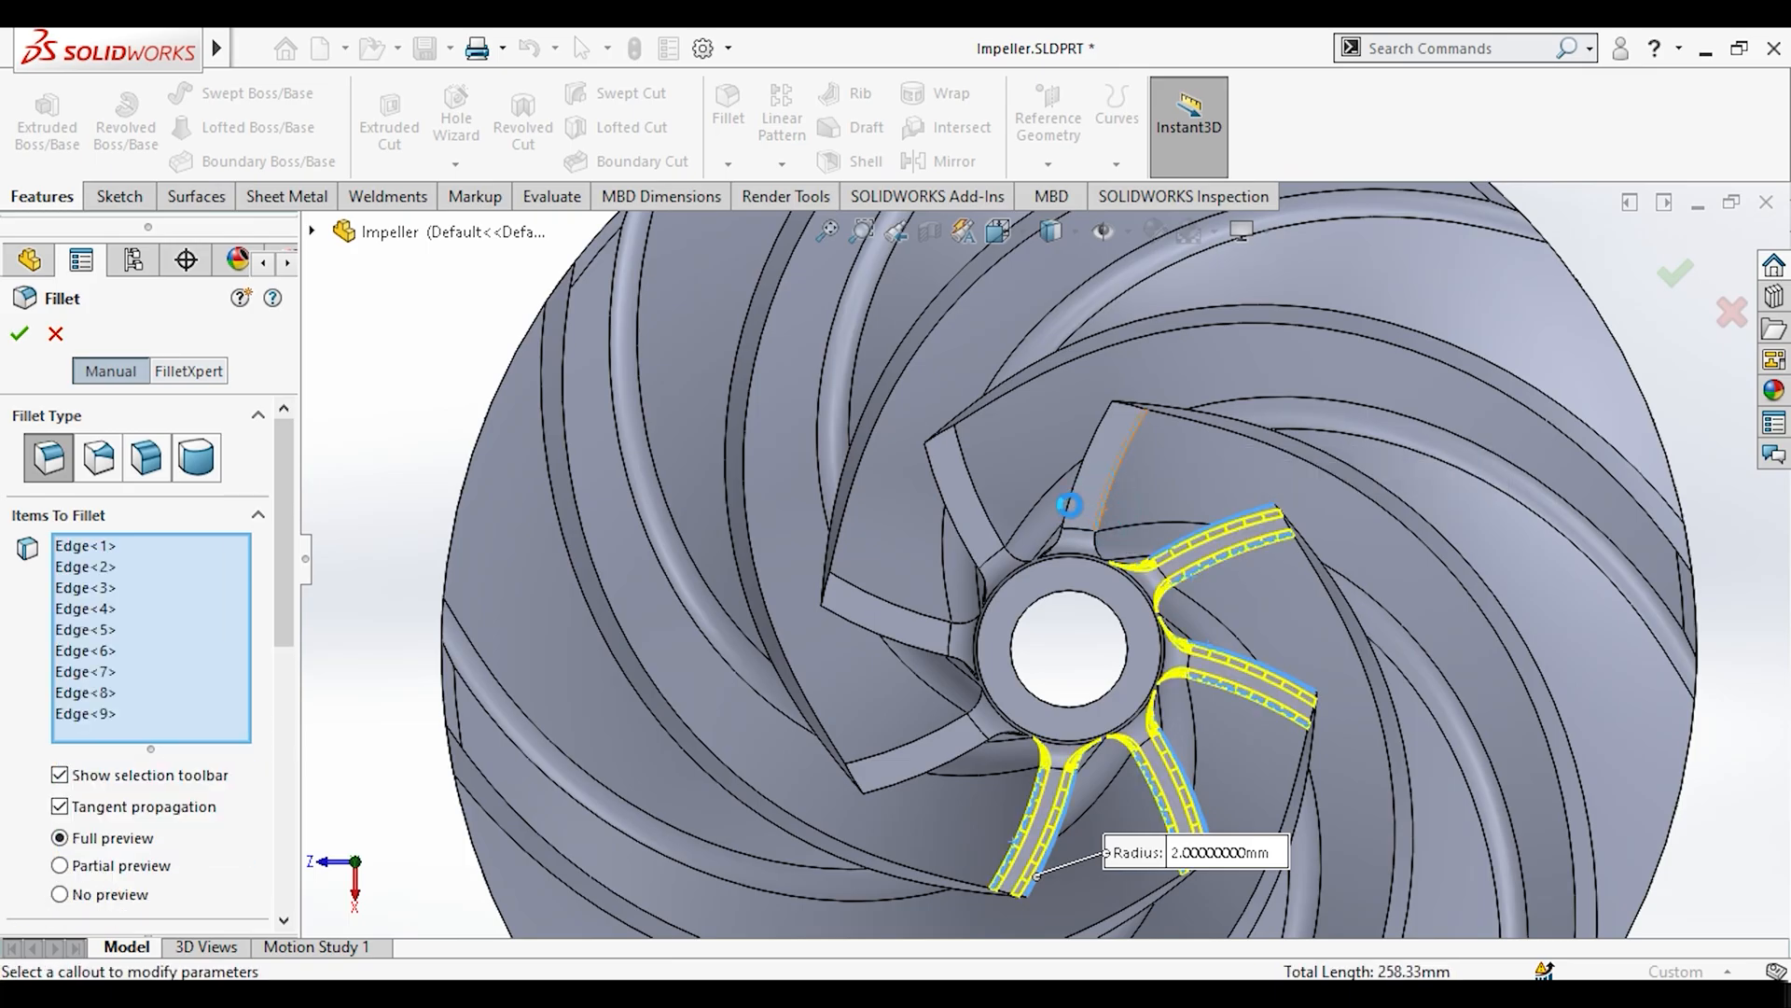
pyautogui.click(1069, 505)
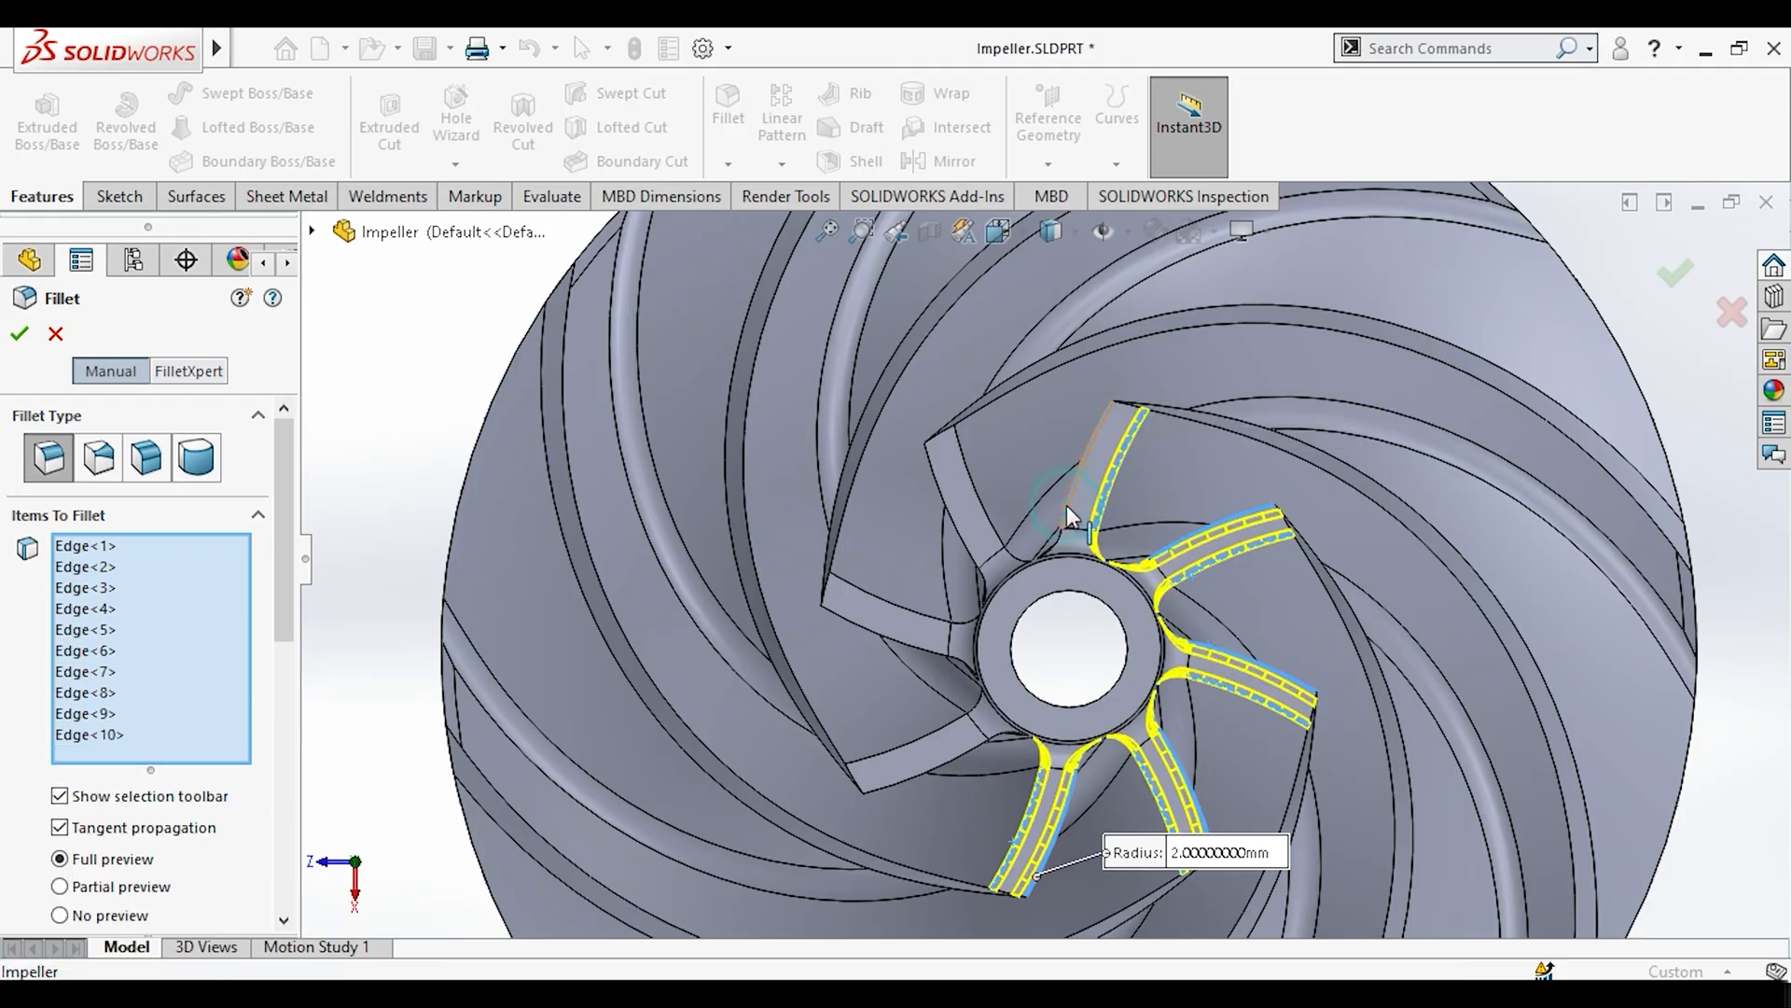
# Select both hub-end face edges of the last three blades and apply the 2 mm fillet.
pyautogui.click(1001, 519)
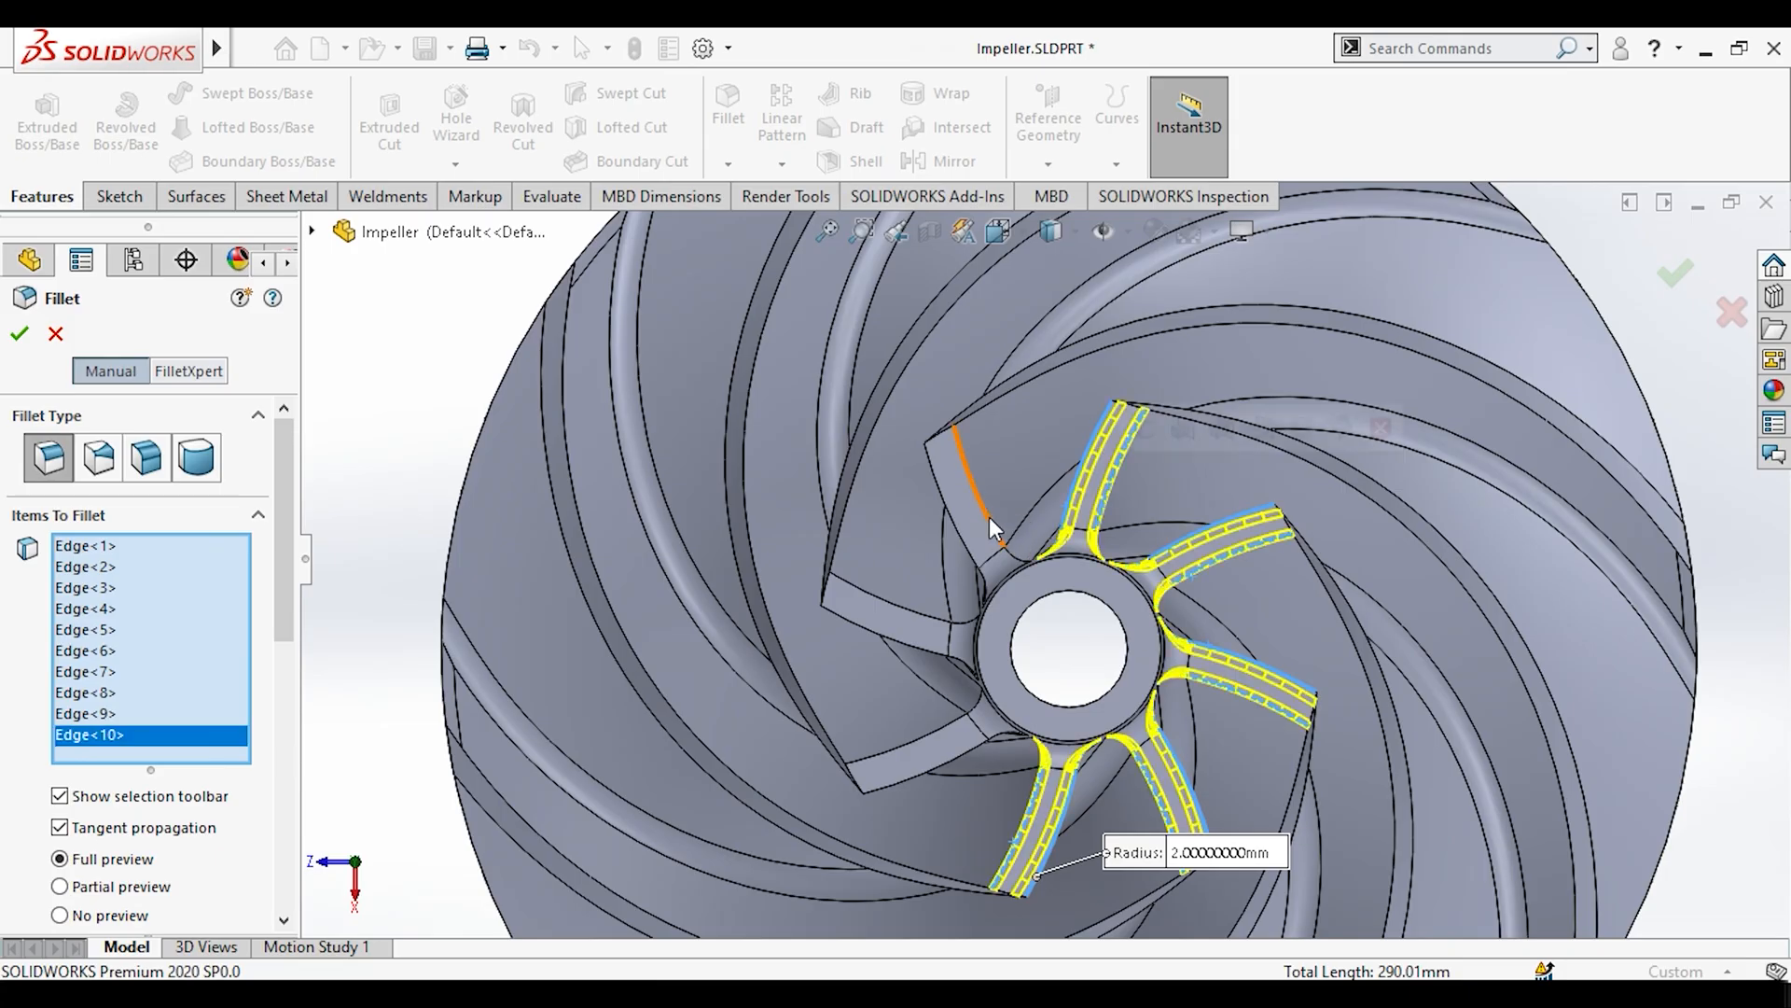
pyautogui.click(966, 541)
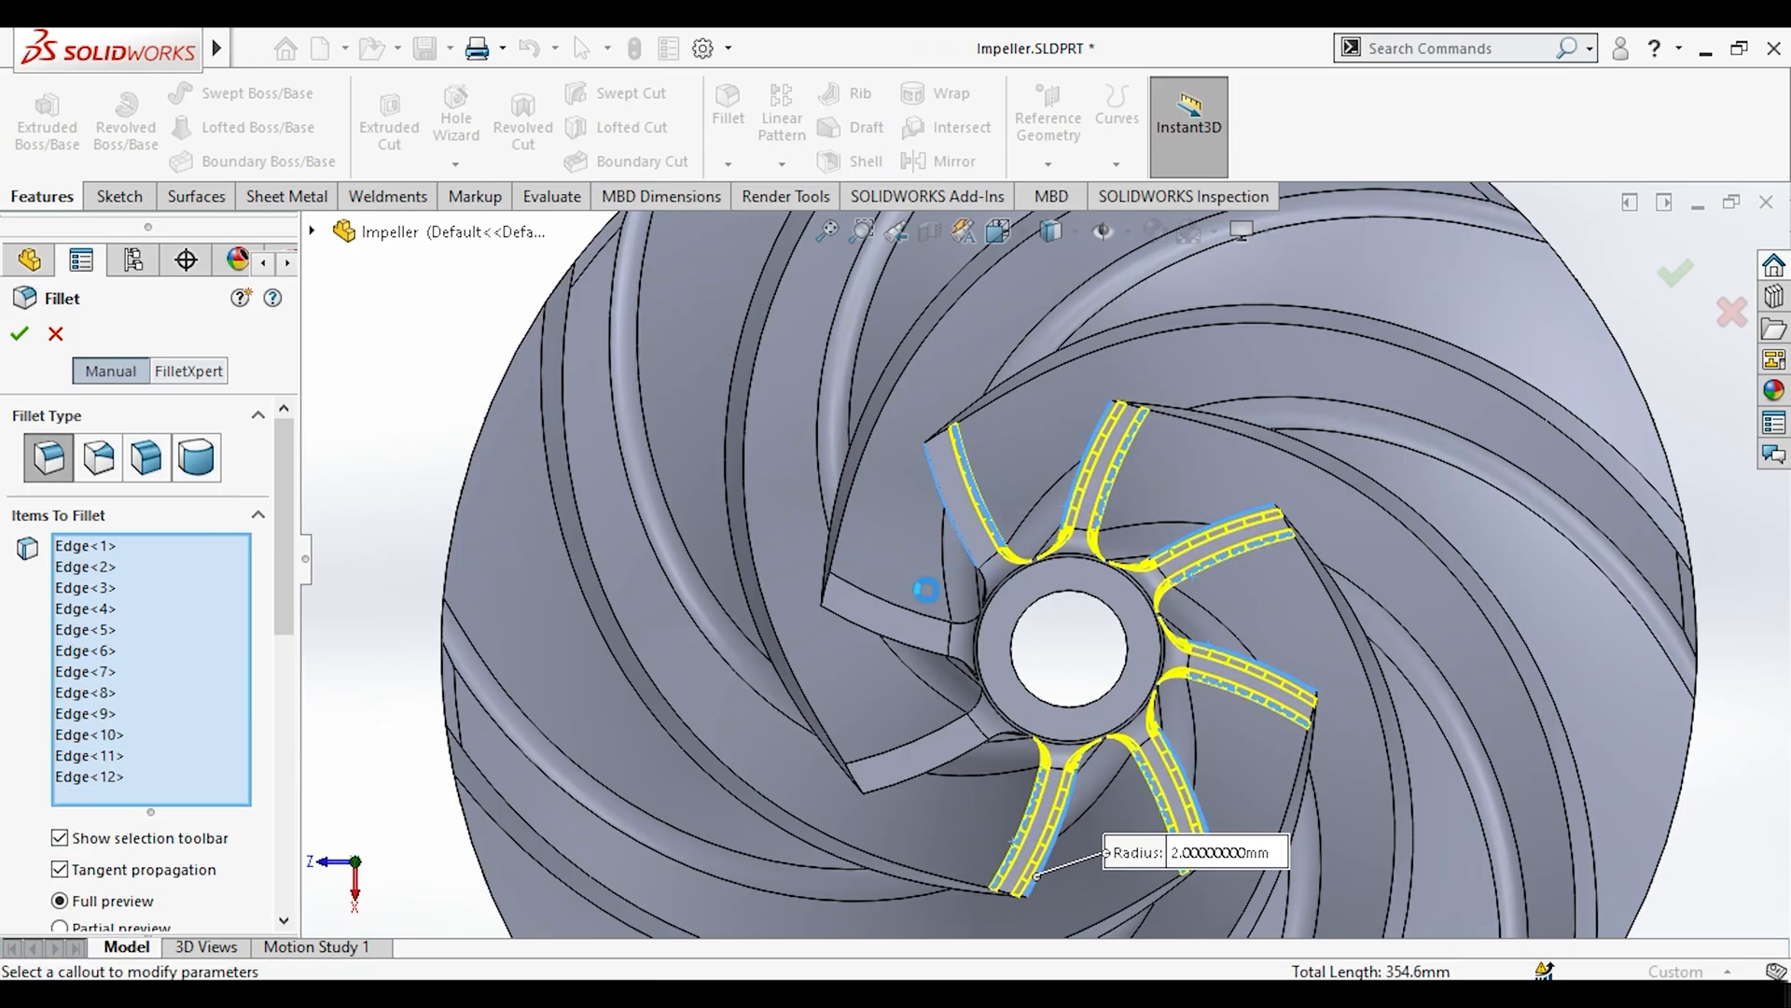
pyautogui.click(882, 611)
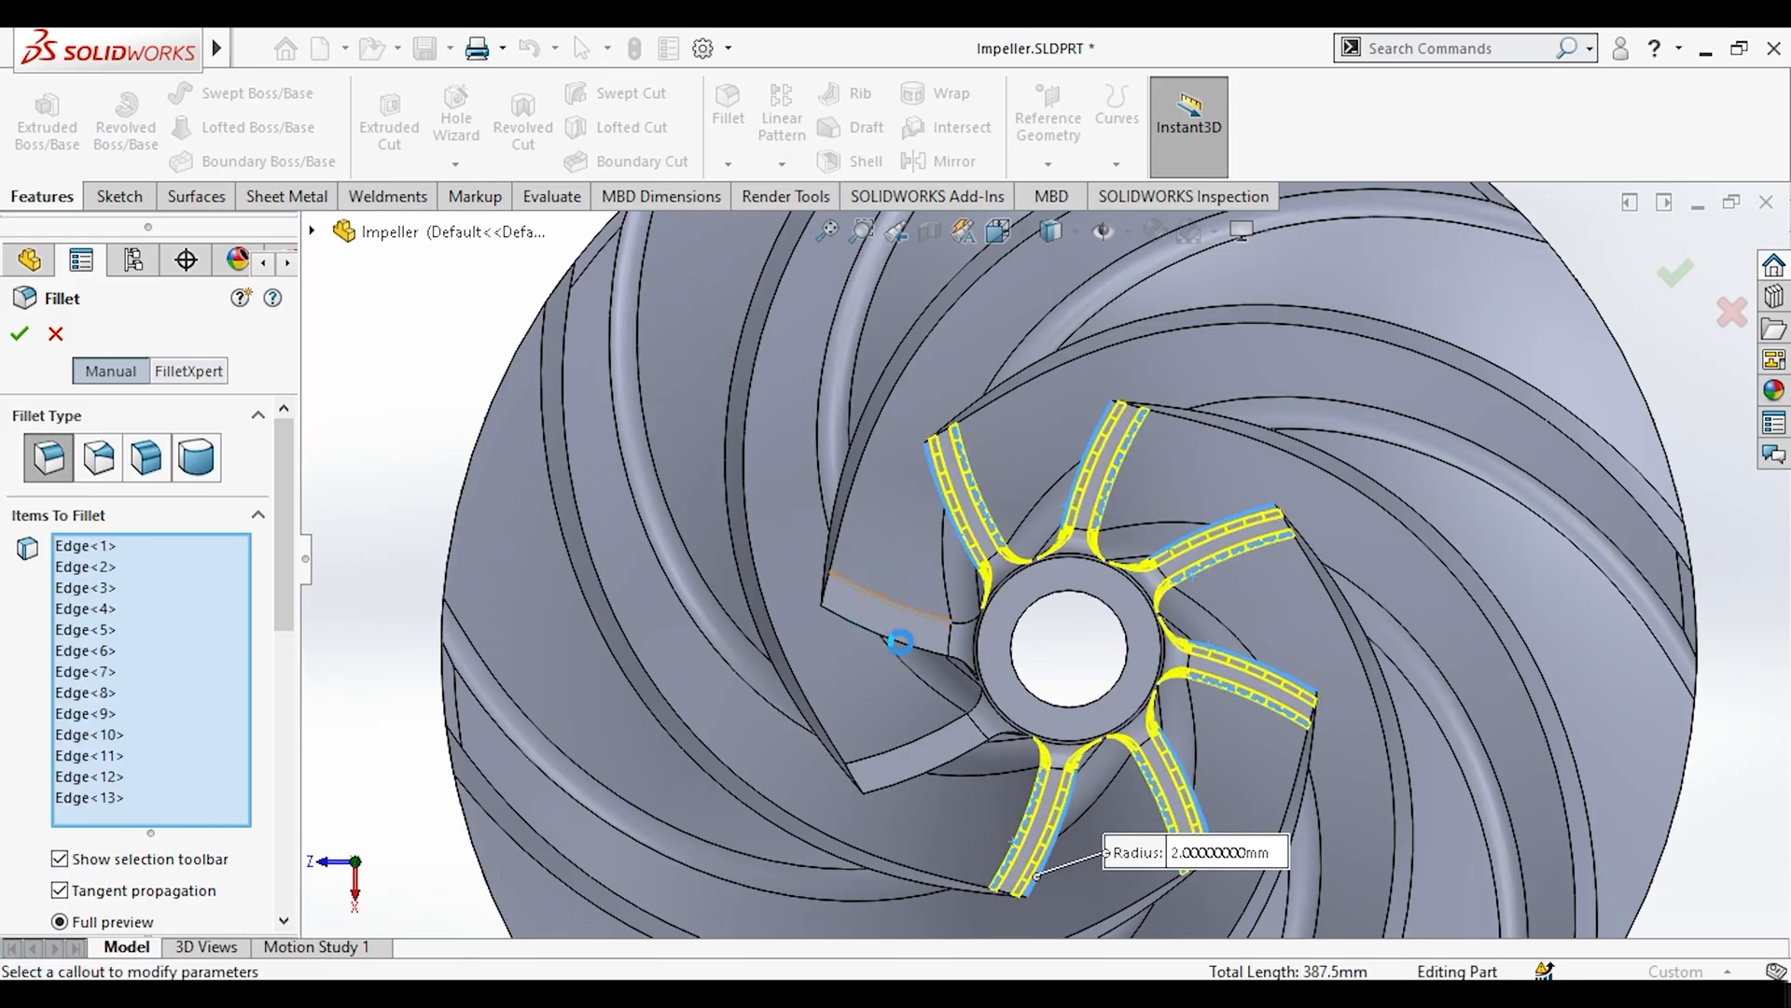
pyautogui.click(905, 643)
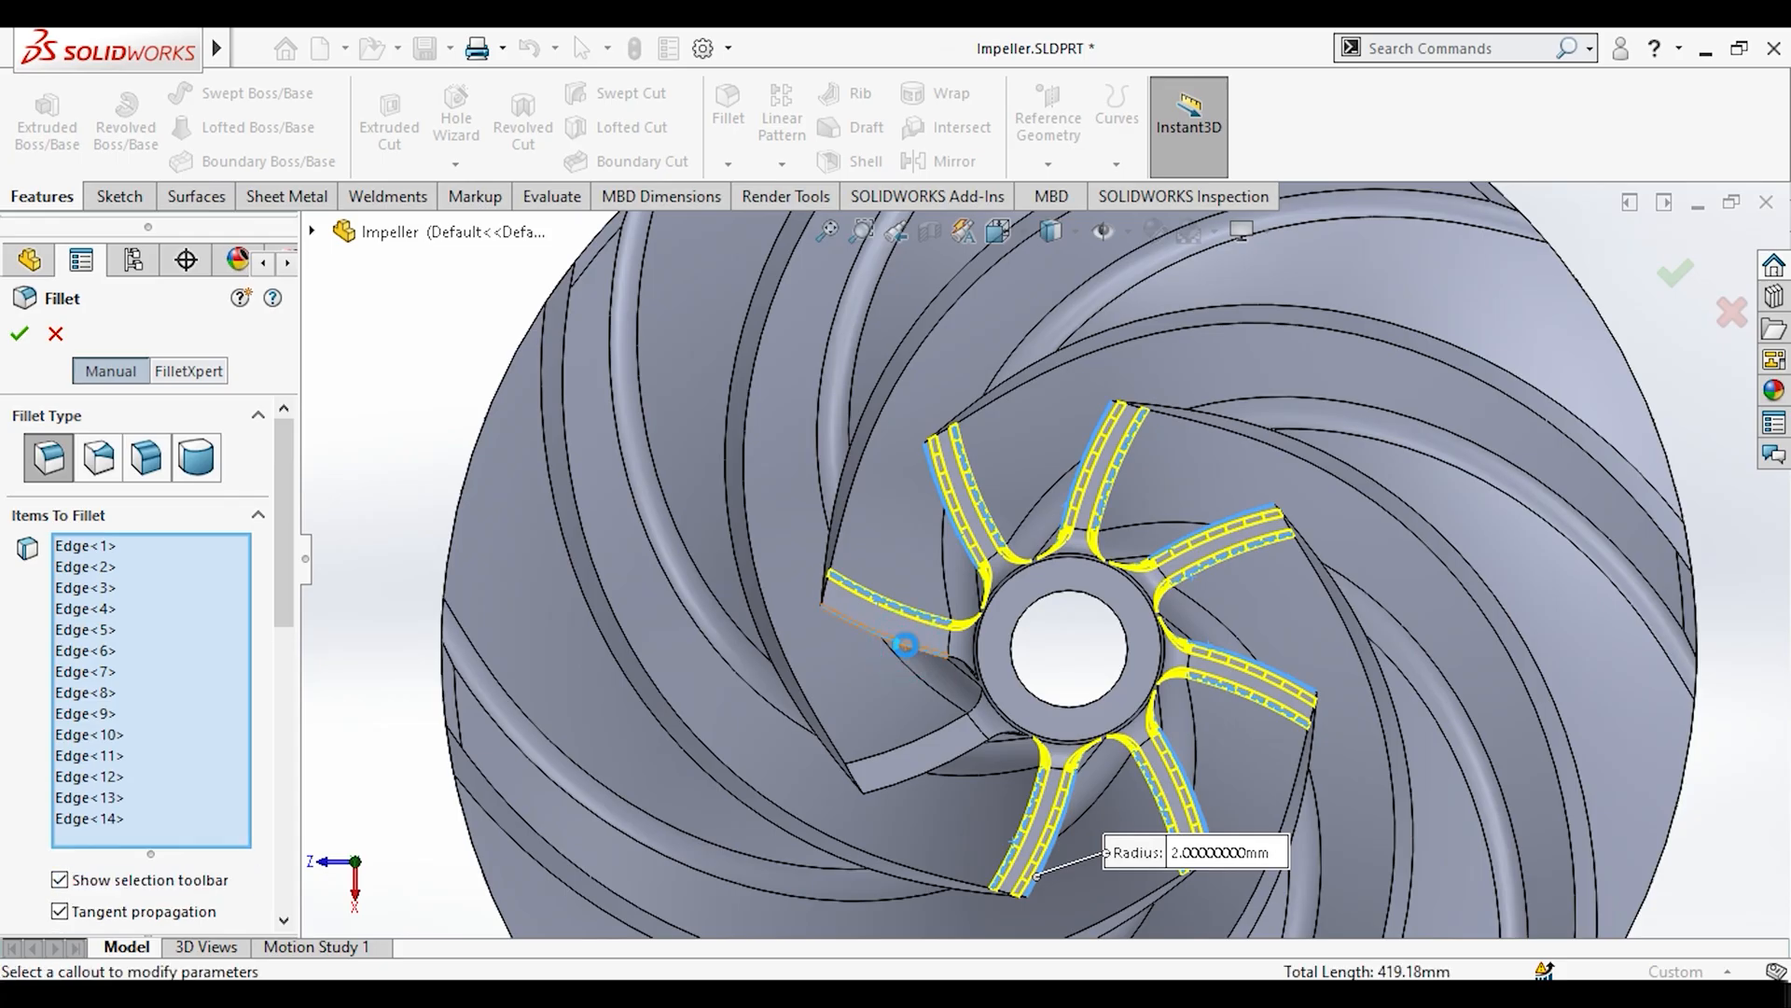
pyautogui.click(969, 754)
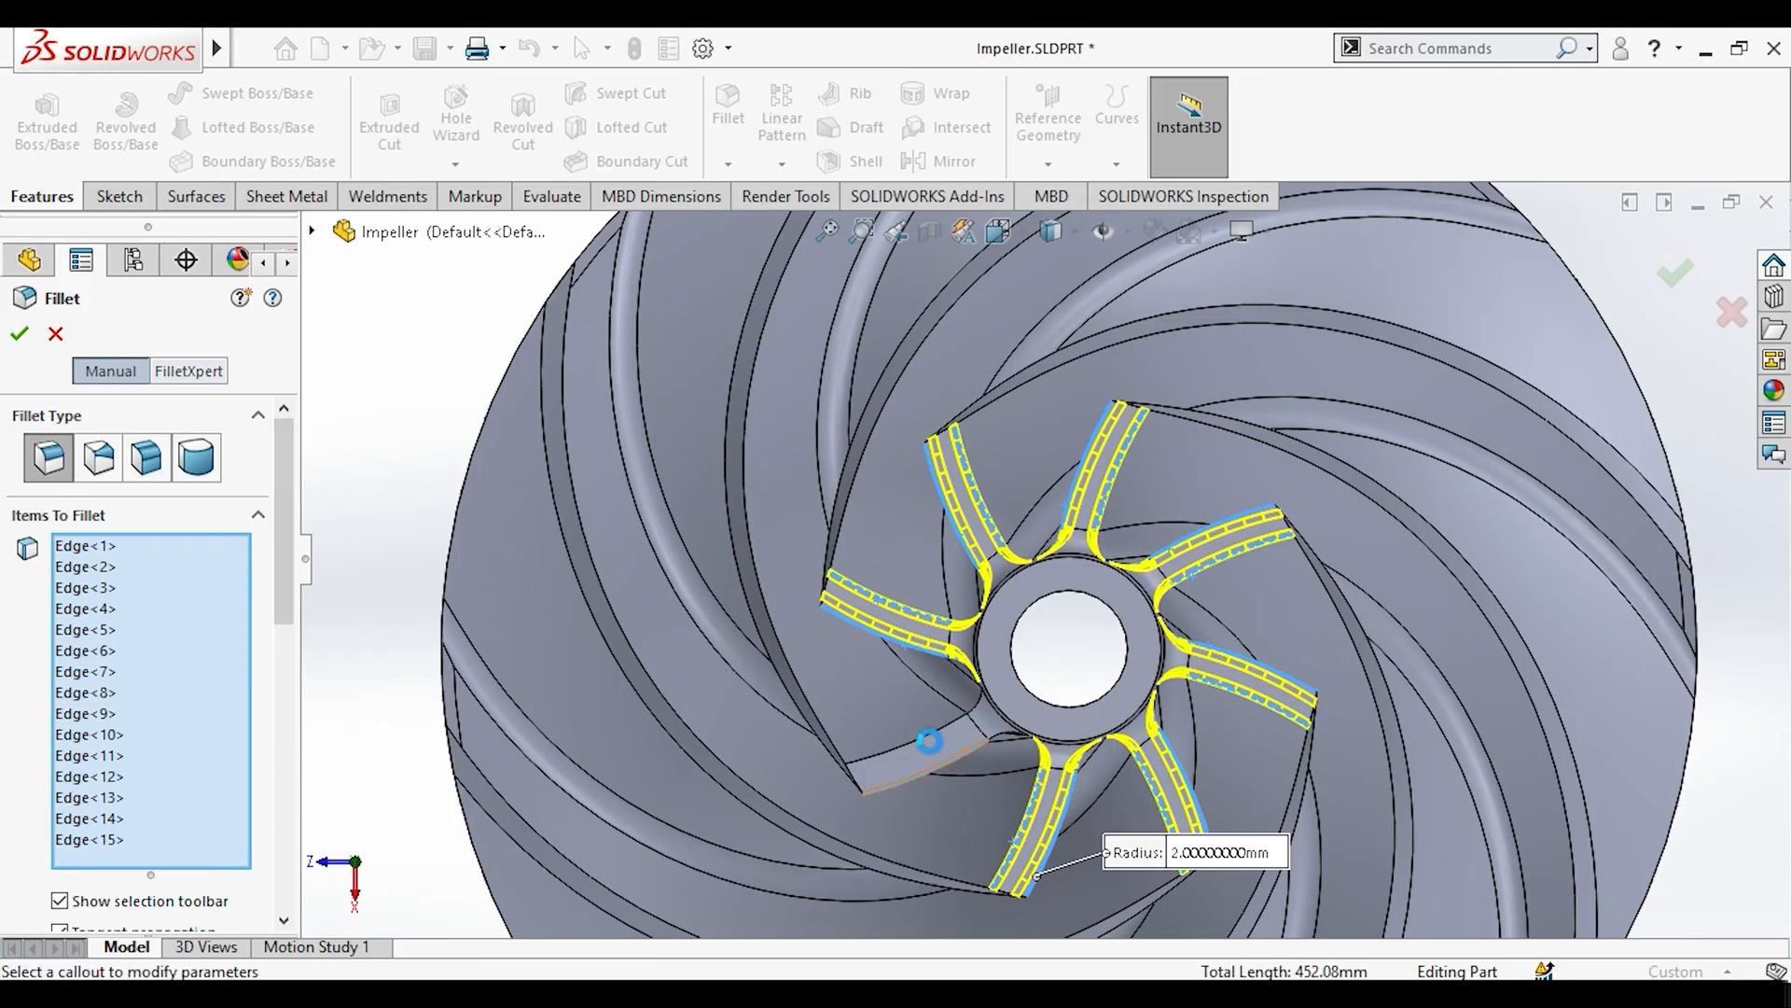
pyautogui.click(928, 752)
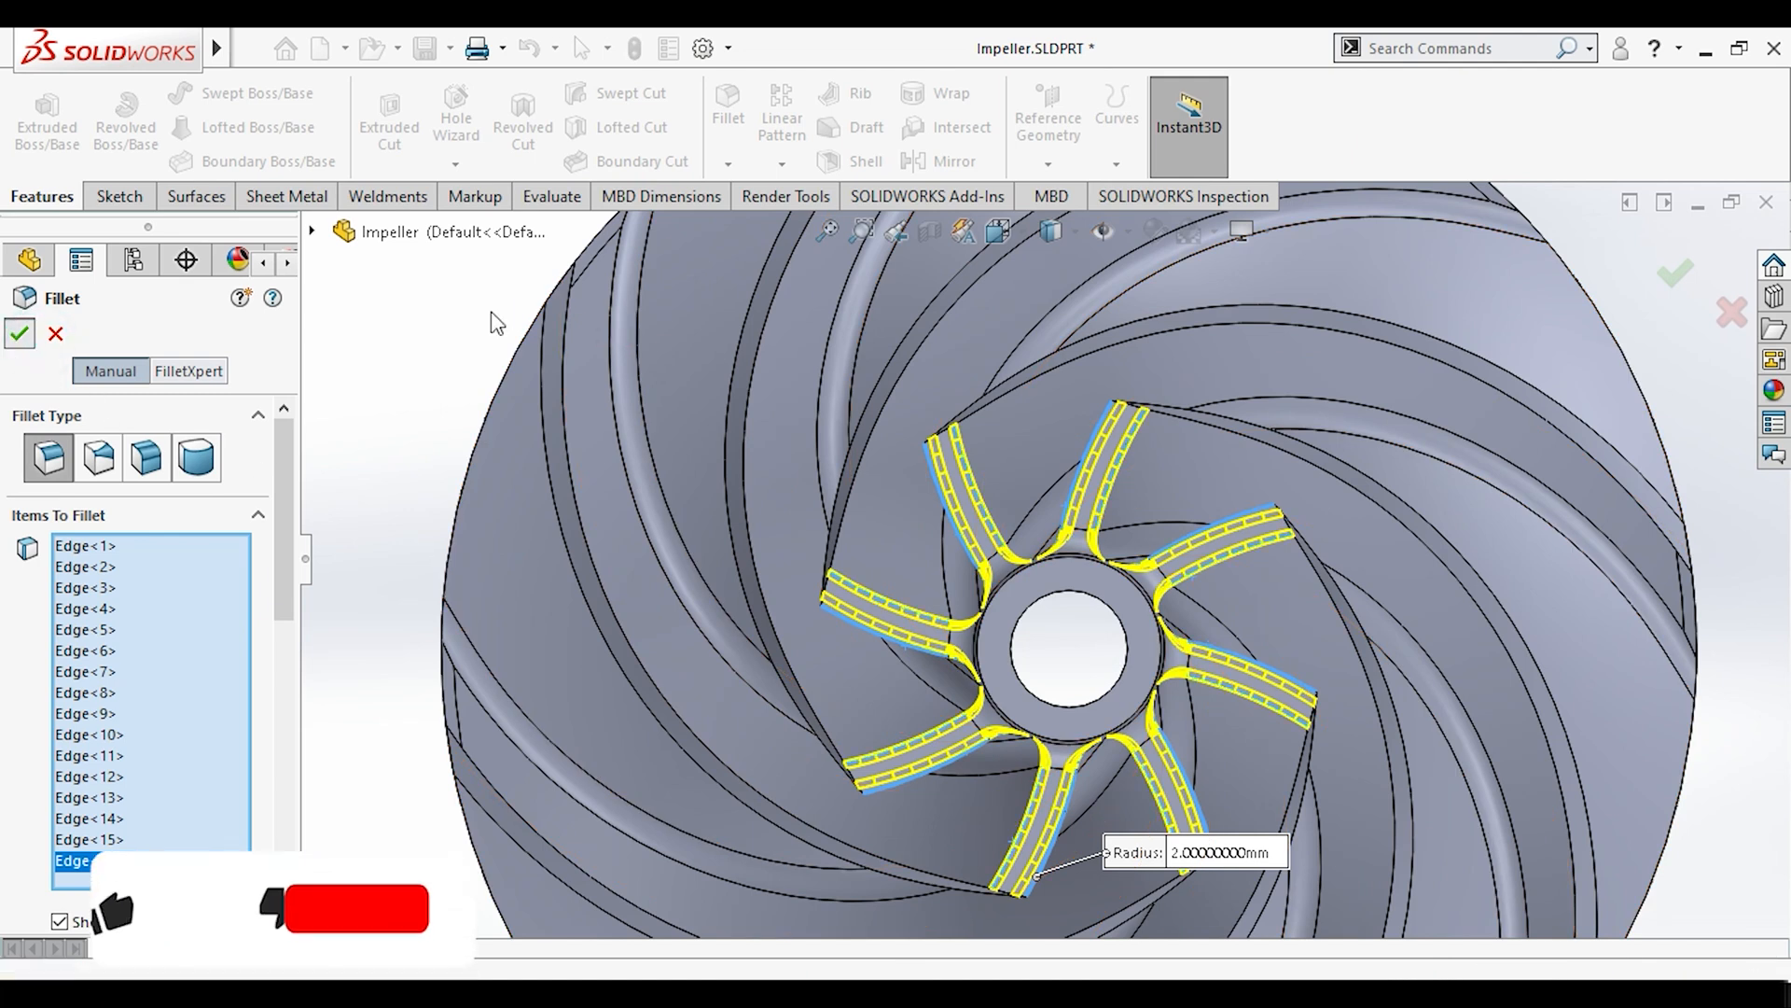
# Examine the root and hub-end fillets on the impeller blades from several viewing angles.
pyautogui.scroll(4, 968, 457)
pyautogui.moveTo(969, 457); pyautogui.dragTo(895, 653, button='middle')
pyautogui.scroll(-4, 1113, 667)
pyautogui.moveTo(1108, 588); pyautogui.dragTo(1456, 631, button='middle')
pyautogui.scroll(2, 1120, 539)
pyautogui.scroll(-2, 1319, 592)
pyautogui.scroll(4, 1320, 593)
pyautogui.moveTo(1319, 593); pyautogui.dragTo(1101, 591, button='middle')
pyautogui.scroll(1, 1101, 590)
pyautogui.scroll(-2, 1194, 569)
pyautogui.moveTo(1213, 555); pyautogui.dragTo(1119, 565, button='middle')
pyautogui.scroll(-1, 1133, 569)
pyautogui.press('space')
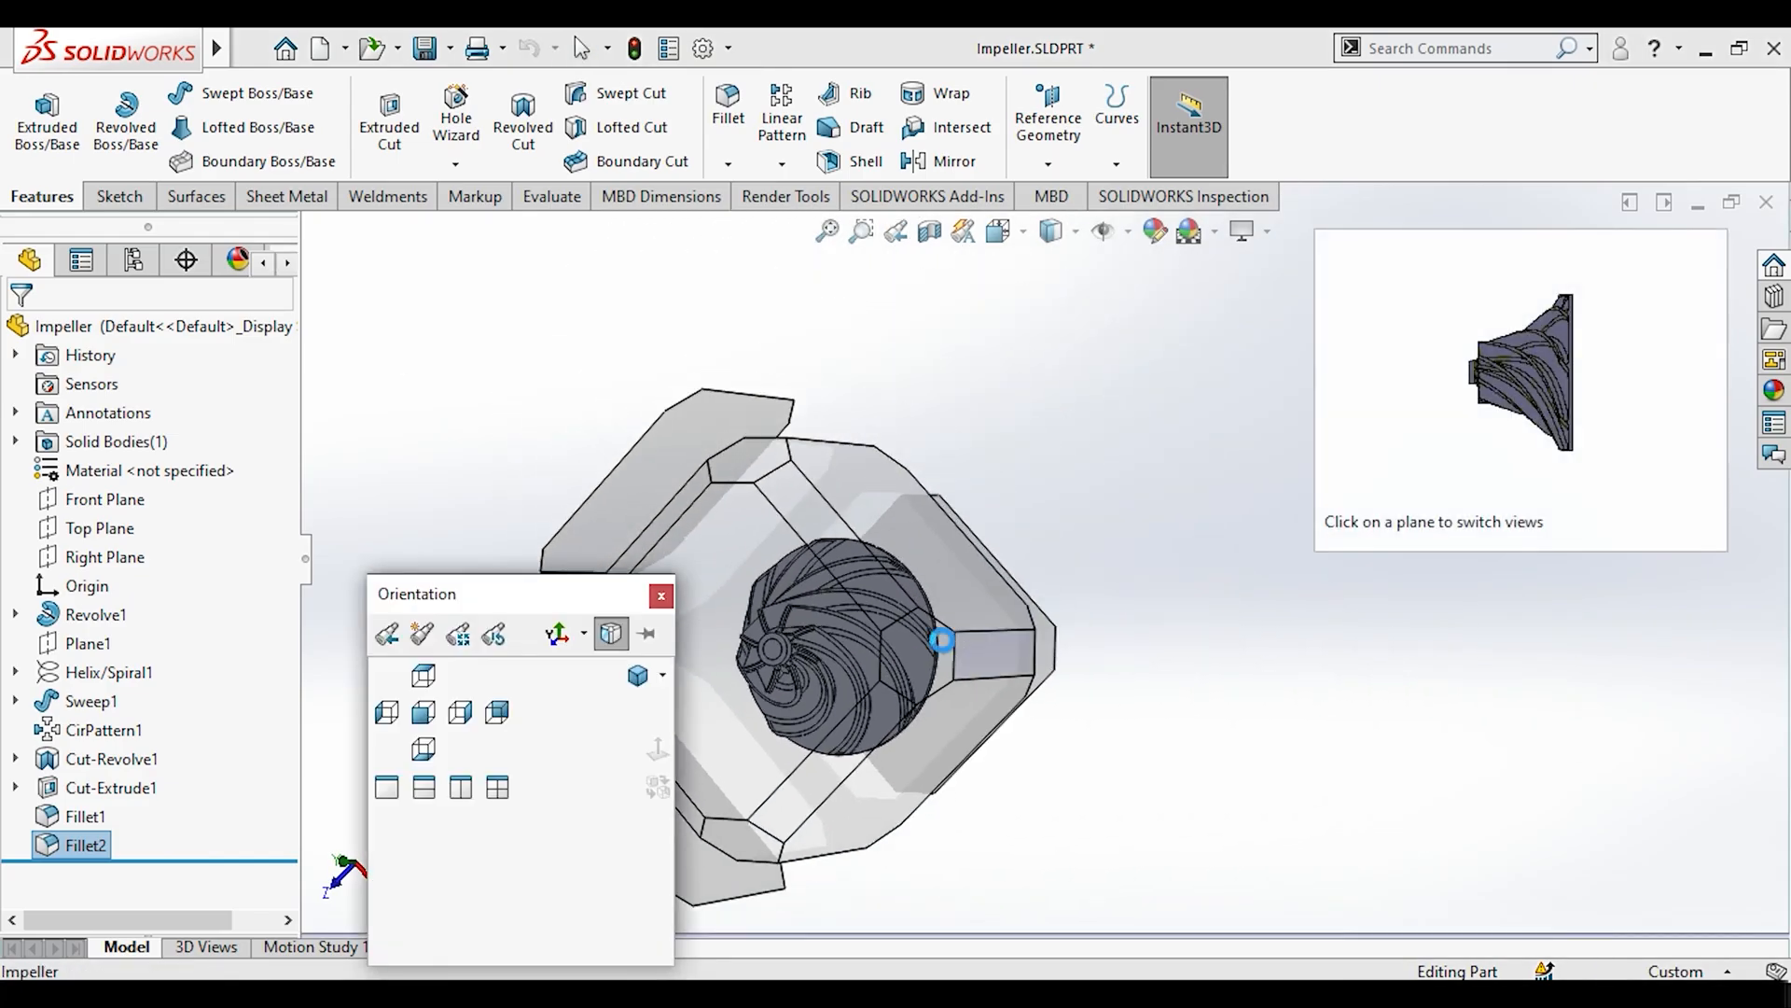
pyautogui.click(943, 640)
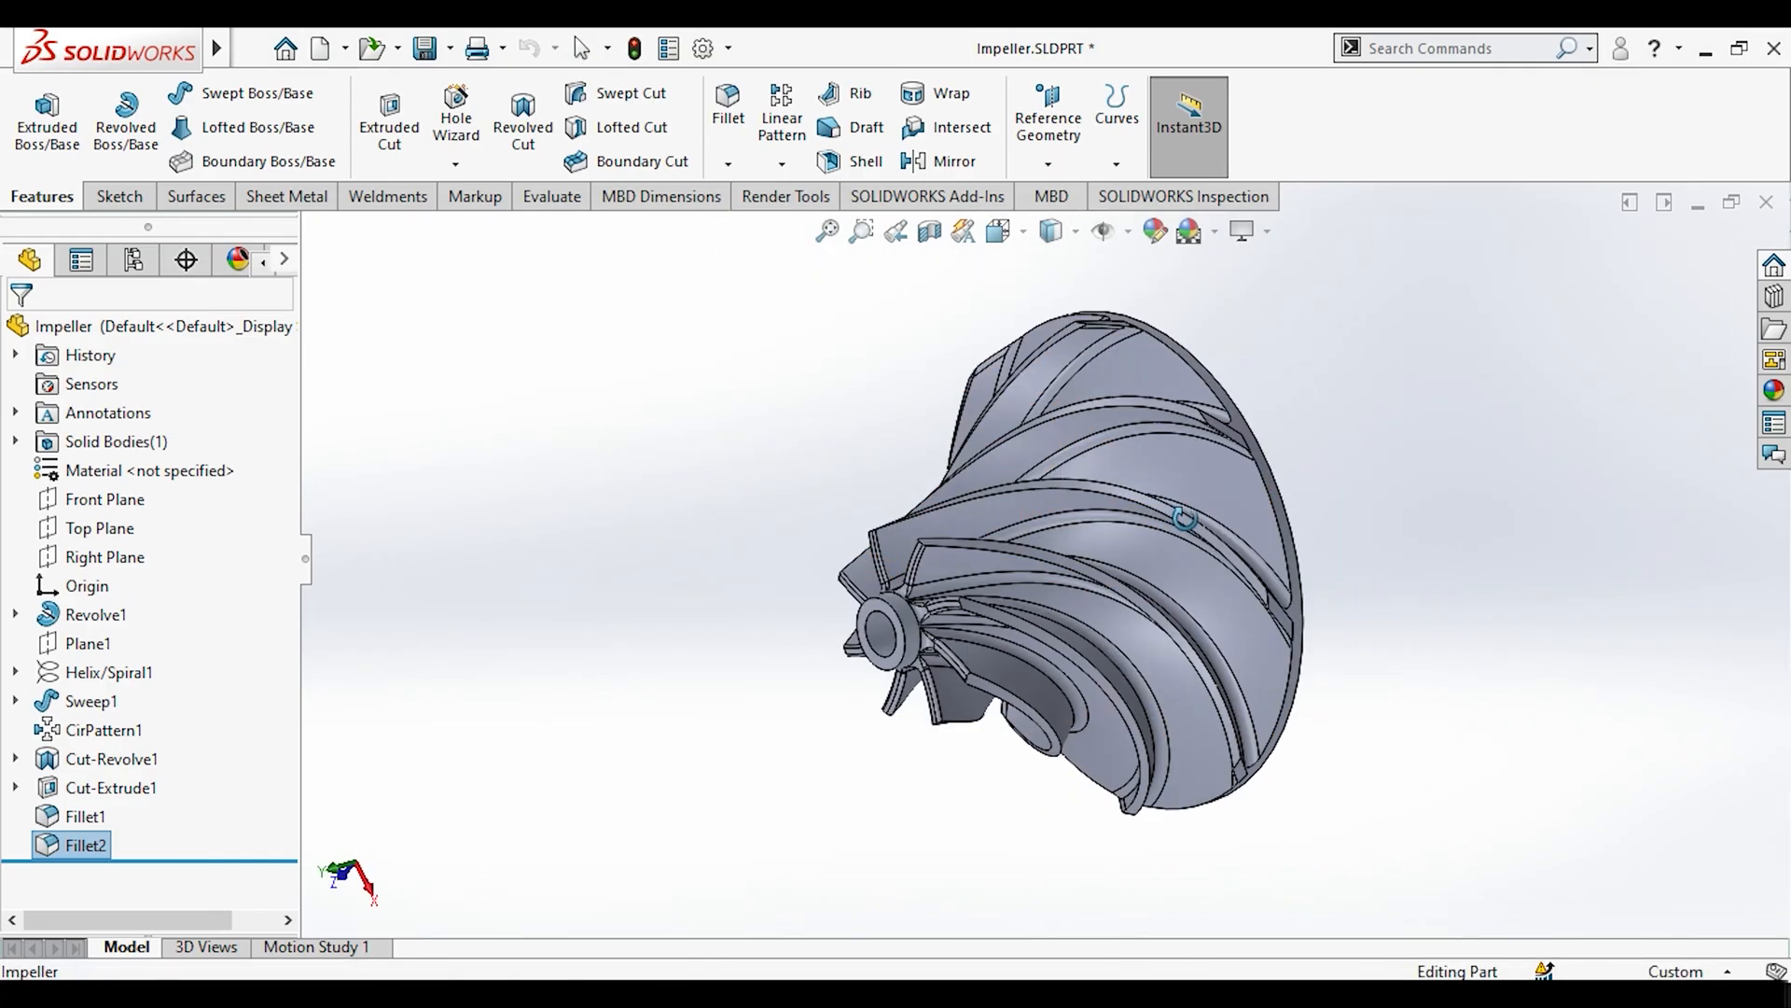
pyautogui.press('space')
pyautogui.click(801, 747)
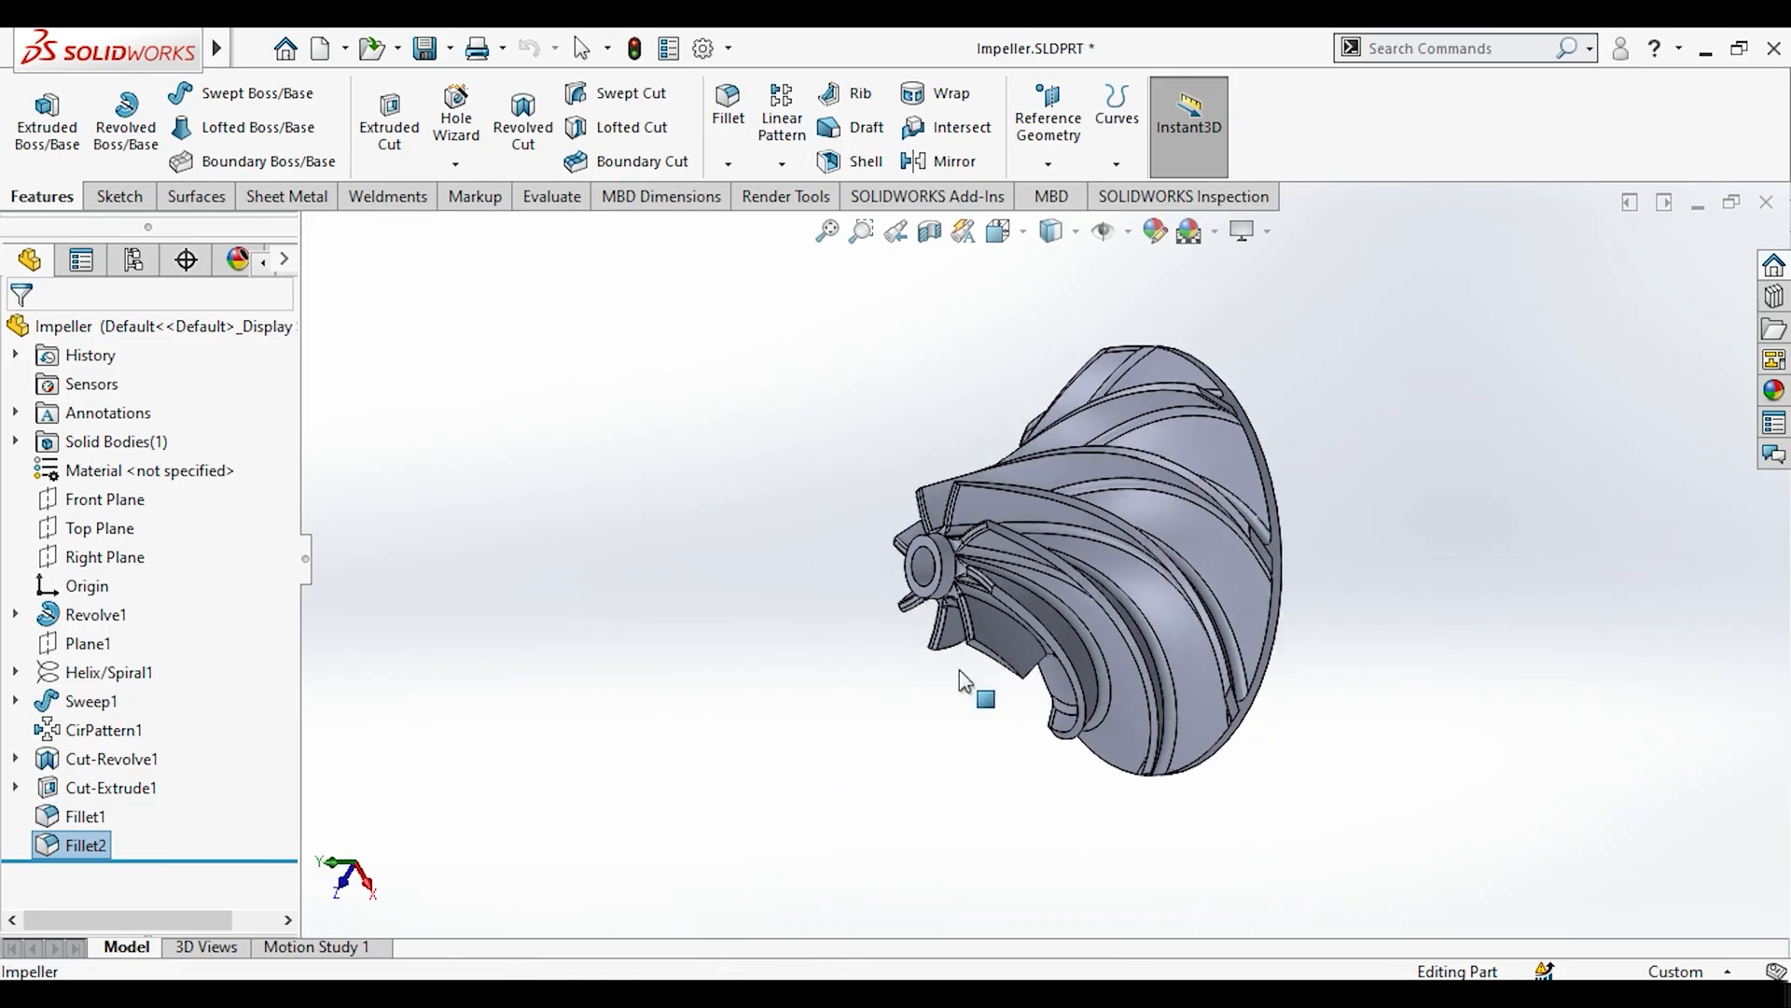
pyautogui.scroll(-2, 1168, 456)
pyautogui.scroll(1, 1211, 500)
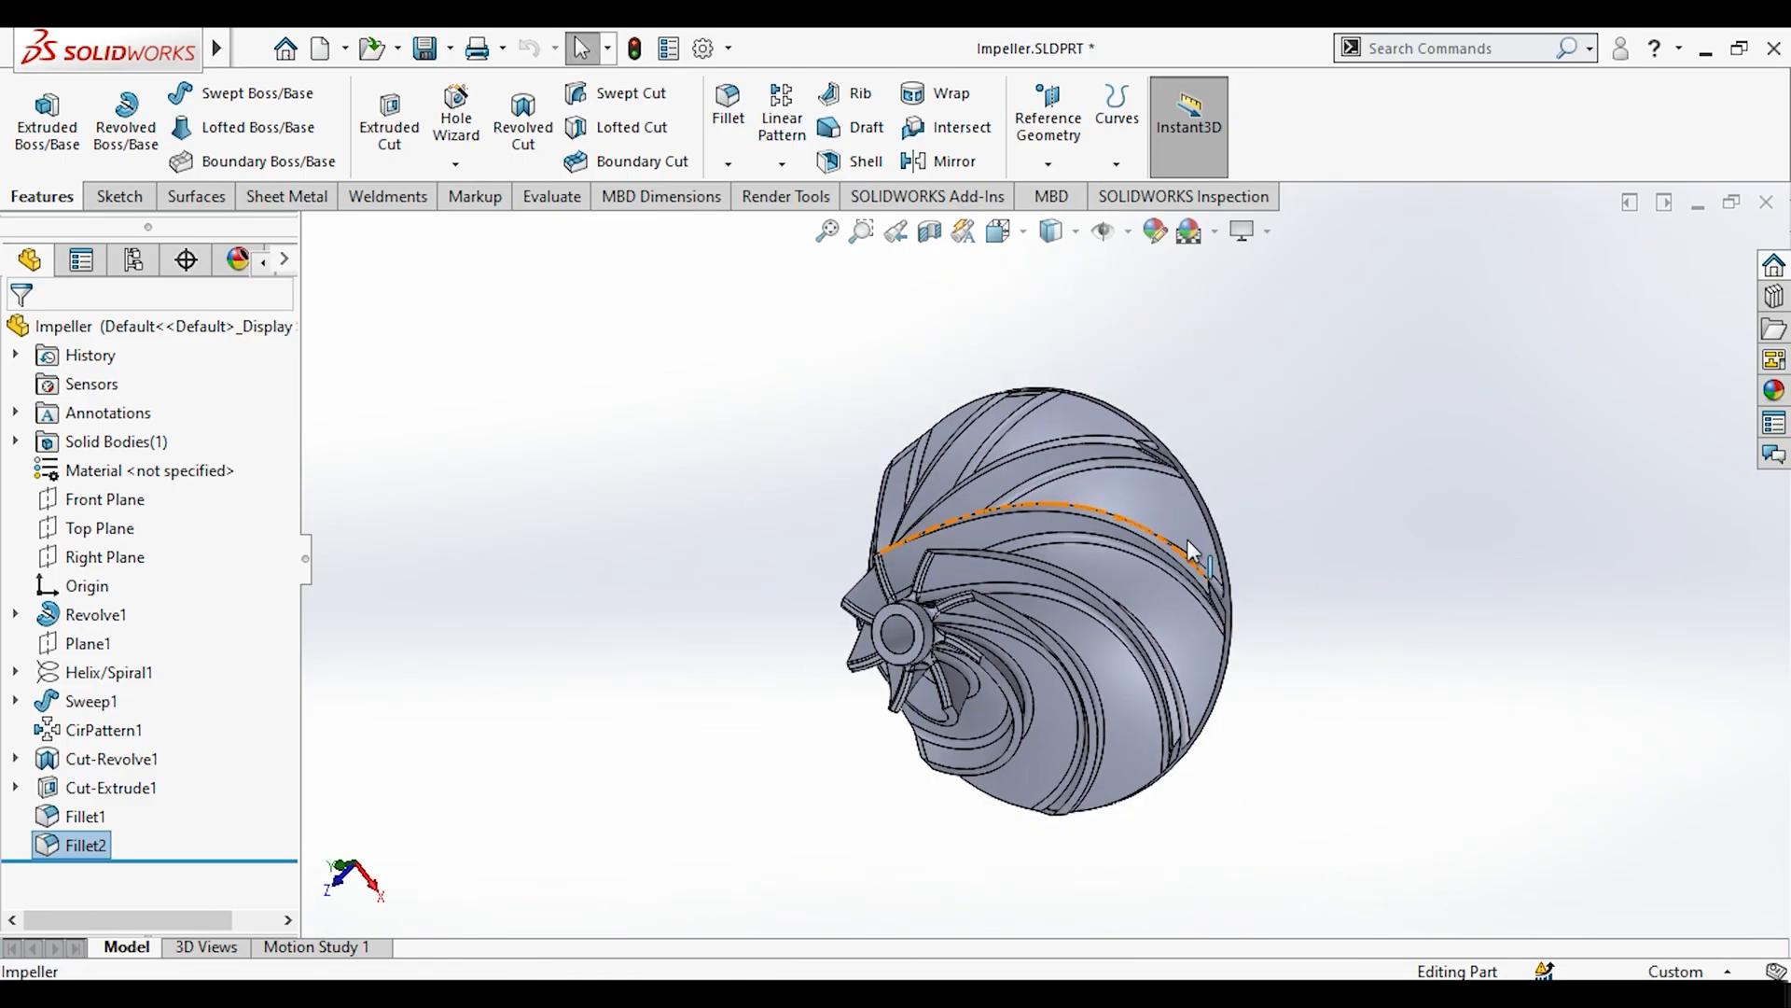
# Change the appearance of the whole impeller part to cyan from the standard colour swatches.
pyautogui.moveTo(1183, 539); pyautogui.dragTo(1095, 653, button='middle')
pyautogui.click(1138, 636)
pyautogui.rightClick(1140, 635)
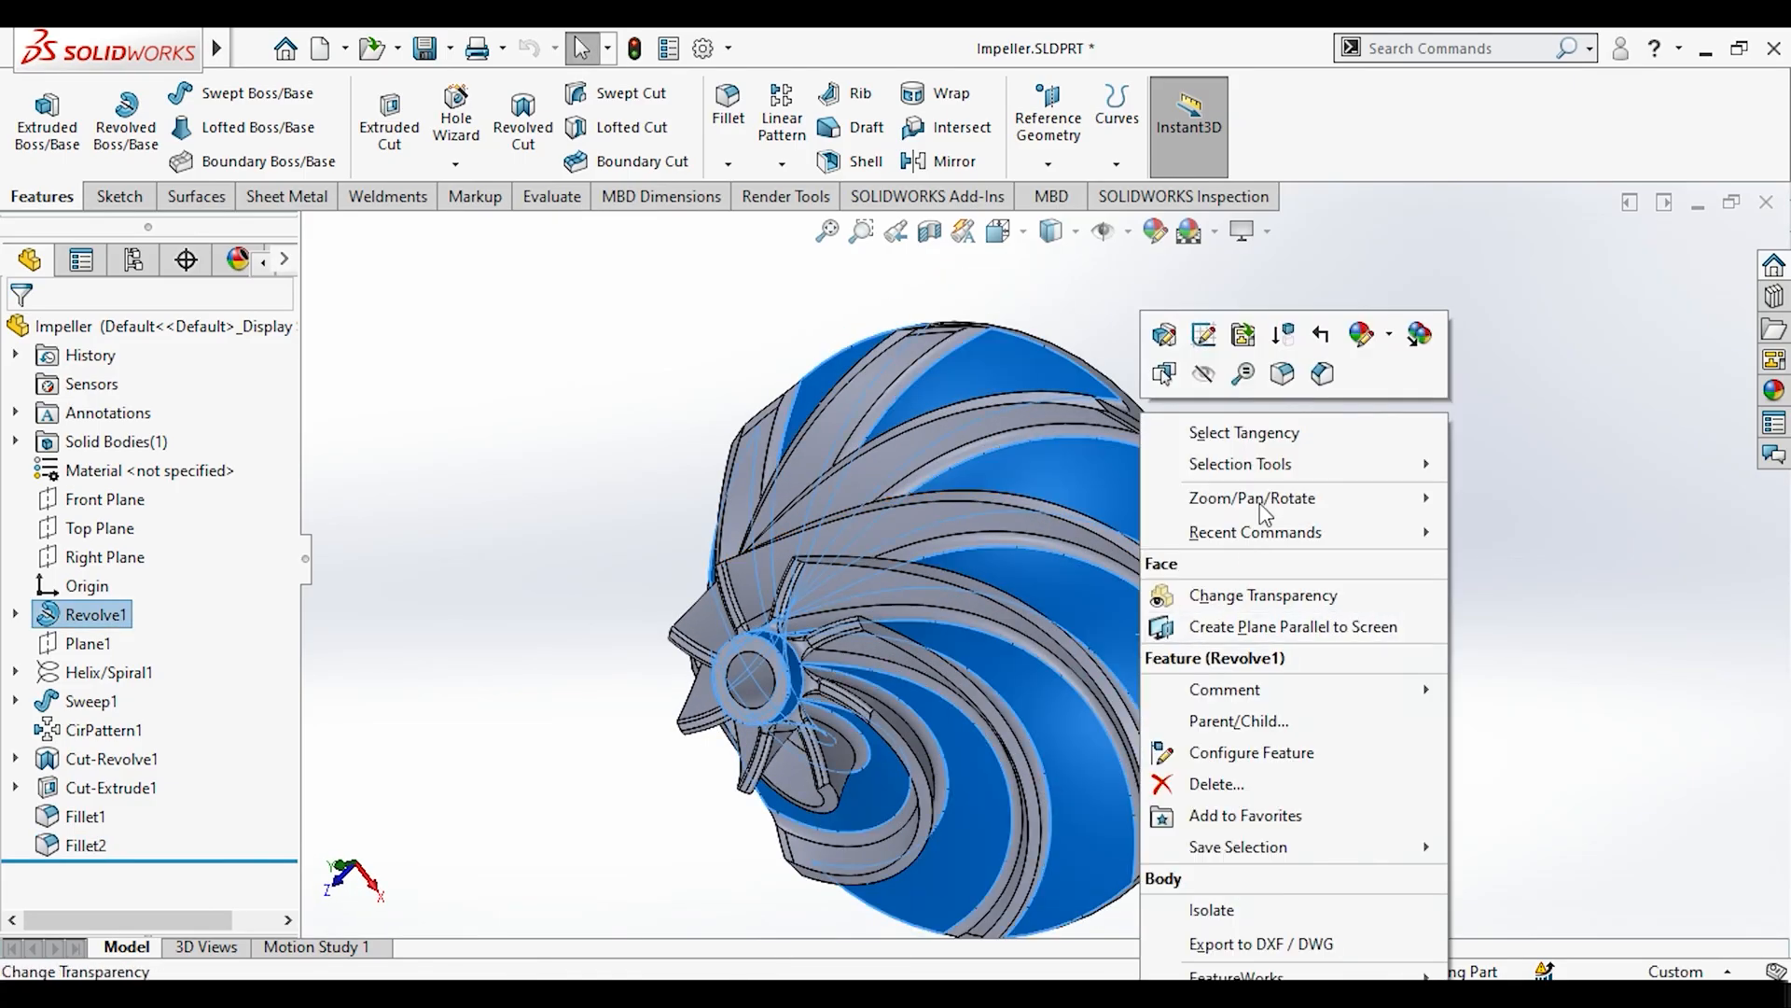
pyautogui.click(1393, 336)
pyautogui.click(1446, 471)
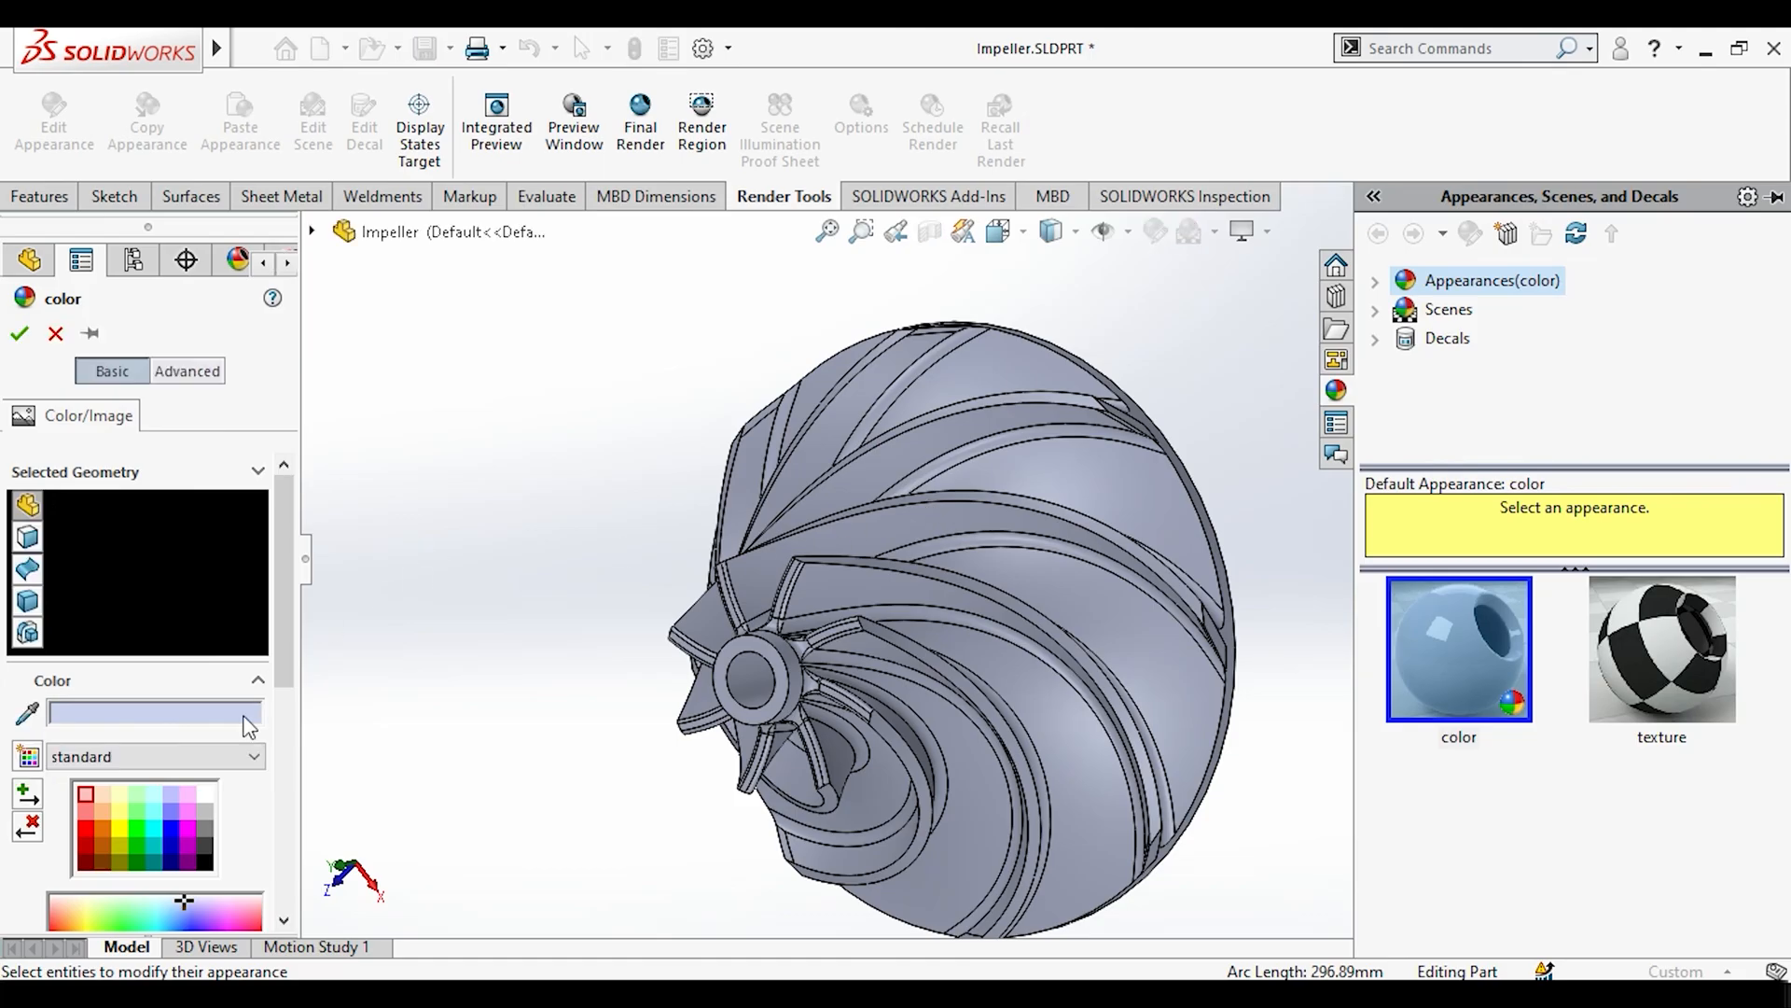
pyautogui.click(155, 817)
pyautogui.click(154, 825)
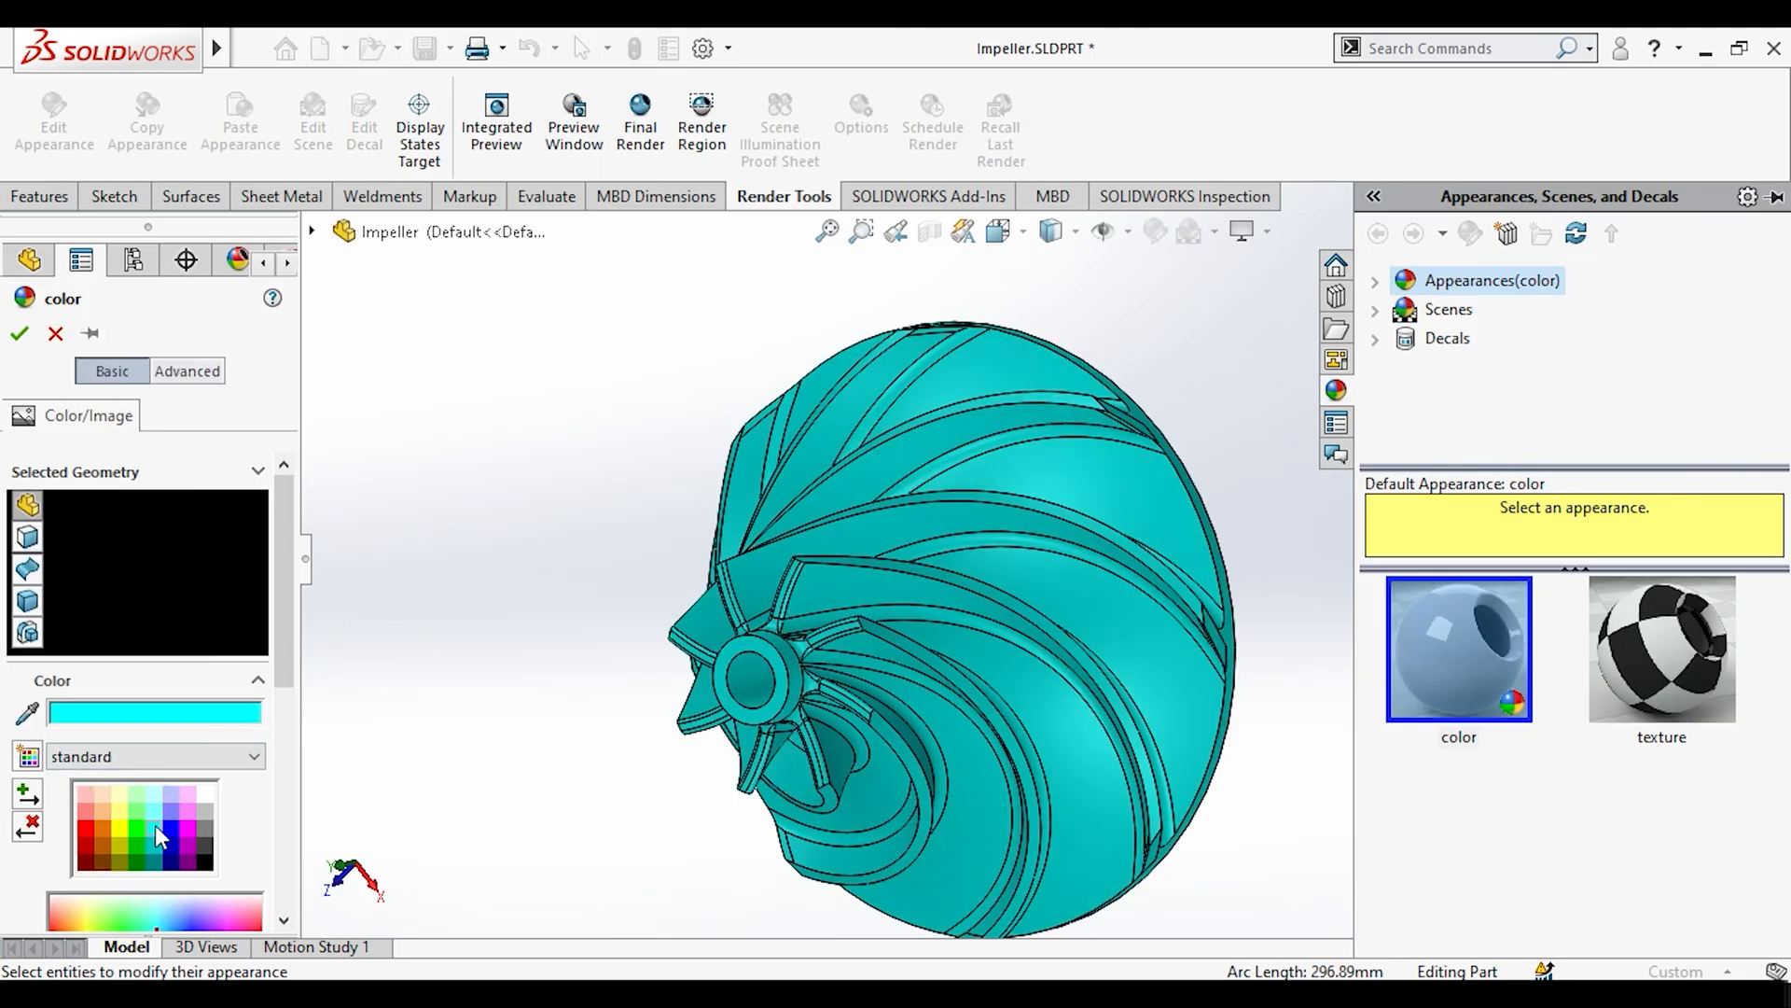
pyautogui.click(20, 334)
# Inspect the finished cyan impeller from the hub end and from the side.
pyautogui.moveTo(532, 389); pyautogui.dragTo(1088, 612, button='middle')
pyautogui.scroll(4, 1088, 612)
pyautogui.scroll(-3, 747, 584)
pyautogui.moveTo(700, 534); pyautogui.dragTo(814, 528, button='middle')
pyautogui.scroll(3, 781, 550)
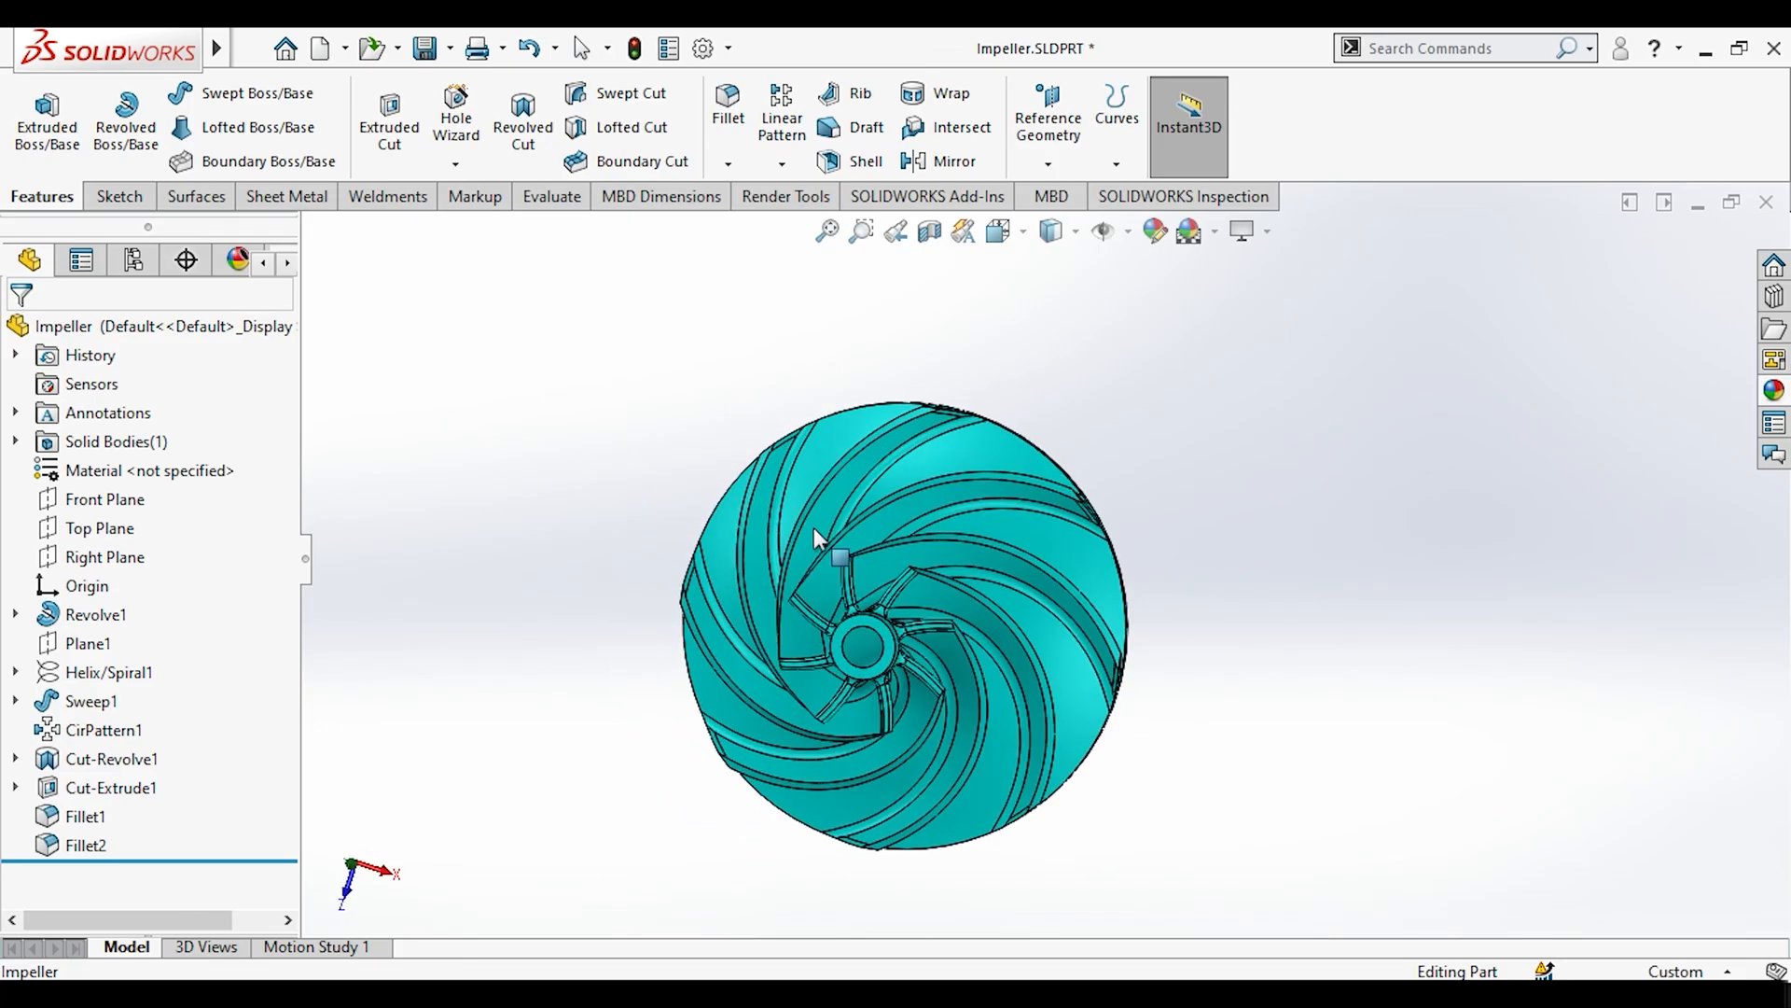
pyautogui.press('space')
pyautogui.click(933, 663)
pyautogui.moveTo(933, 663); pyautogui.dragTo(1271, 291, button='middle')
pyautogui.scroll(-1, 1132, 378)
pyautogui.scroll(-1, 1197, 411)
pyautogui.scroll(1, 1270, 291)
pyautogui.moveTo(1045, 635); pyautogui.dragTo(933, 530, button='middle')
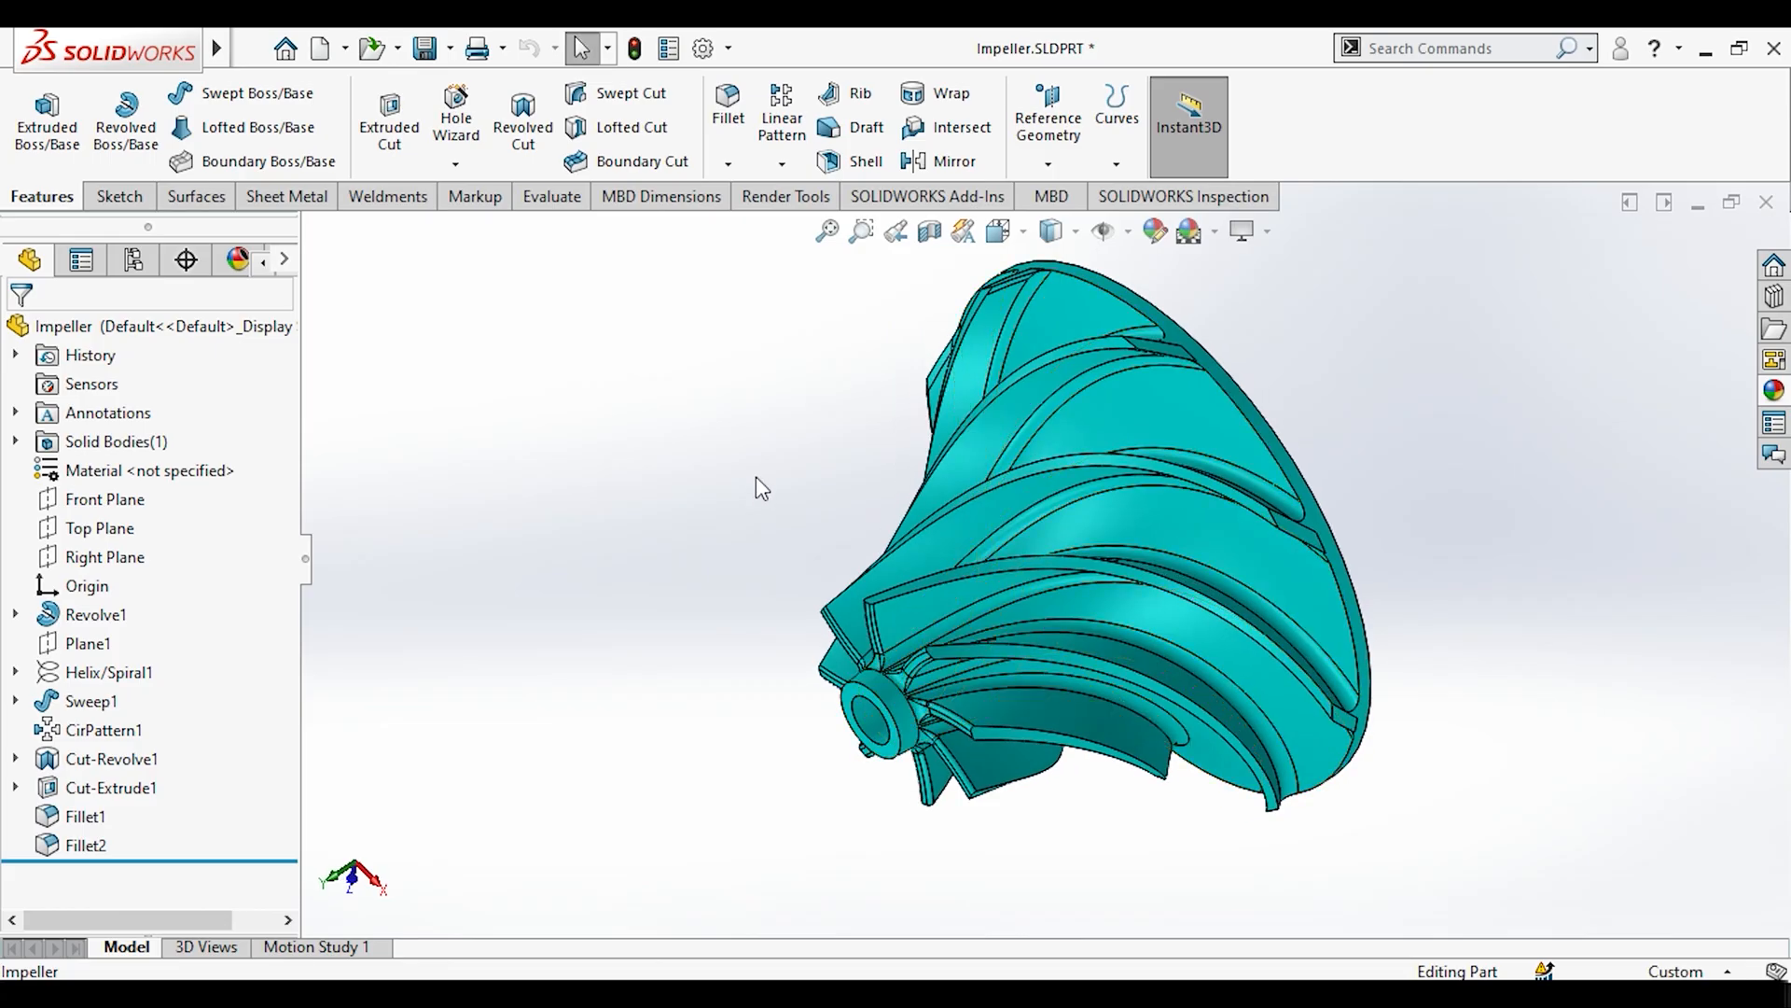